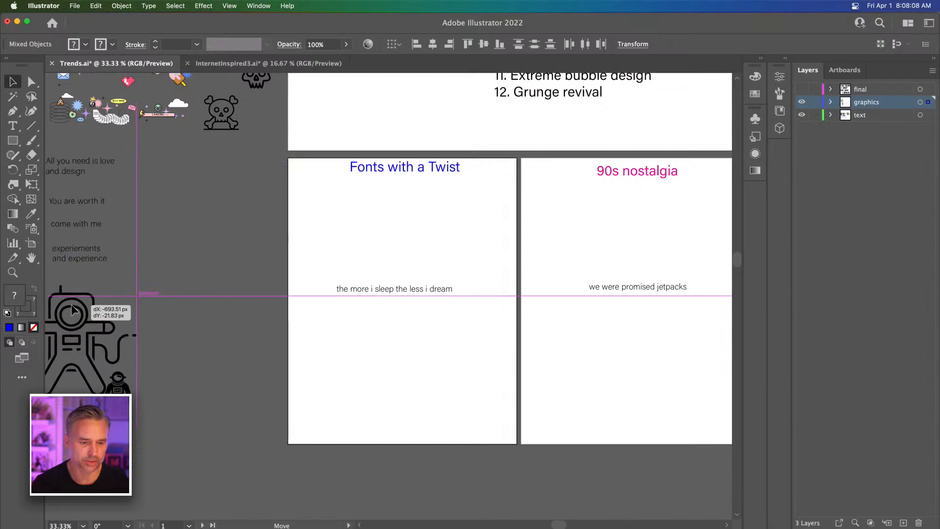
Step: Move the selected icons and spare phrases off the artboards to the empty canvas beside "Fonts with a Twist" and deselect them
drag(178, 235, 186, 349)
drag(271, 401, 141, 294)
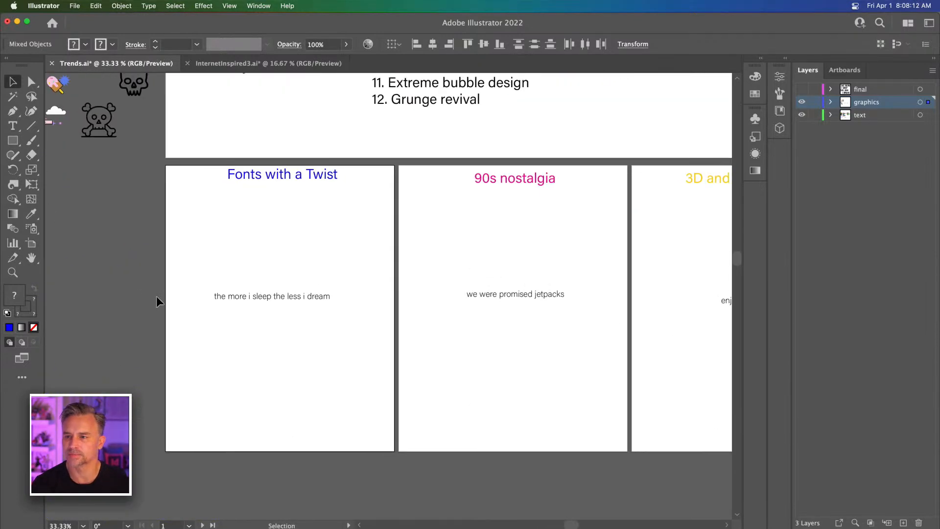
click(211, 270)
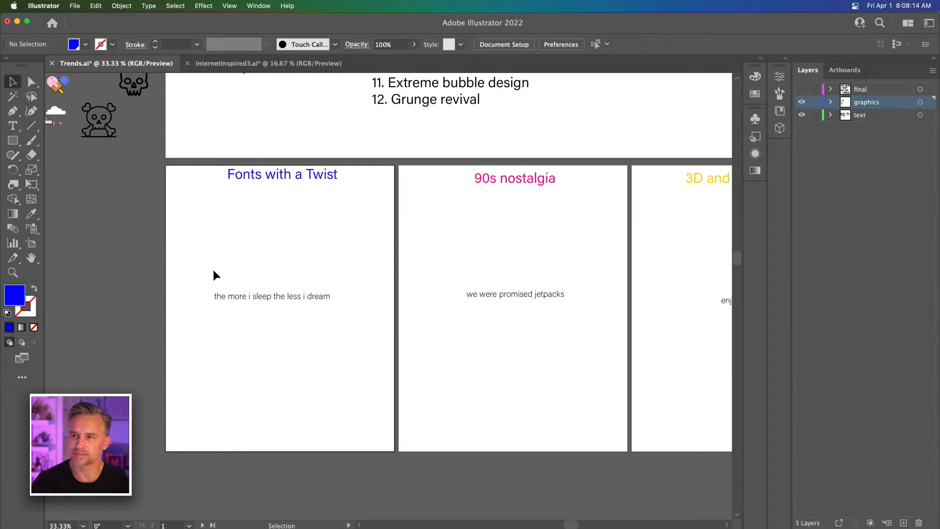
Step: Move the "Fonts with a Twist", "90s nostalgia" and yellow "3D and" headings up, just above their artboards
key(super+equal)
drag(232, 198, 275, 279)
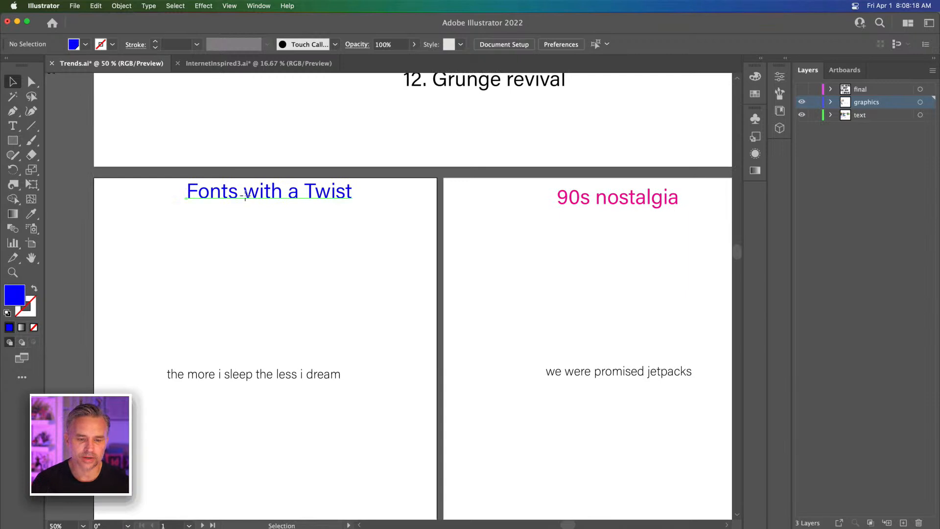
drag(245, 196, 245, 165)
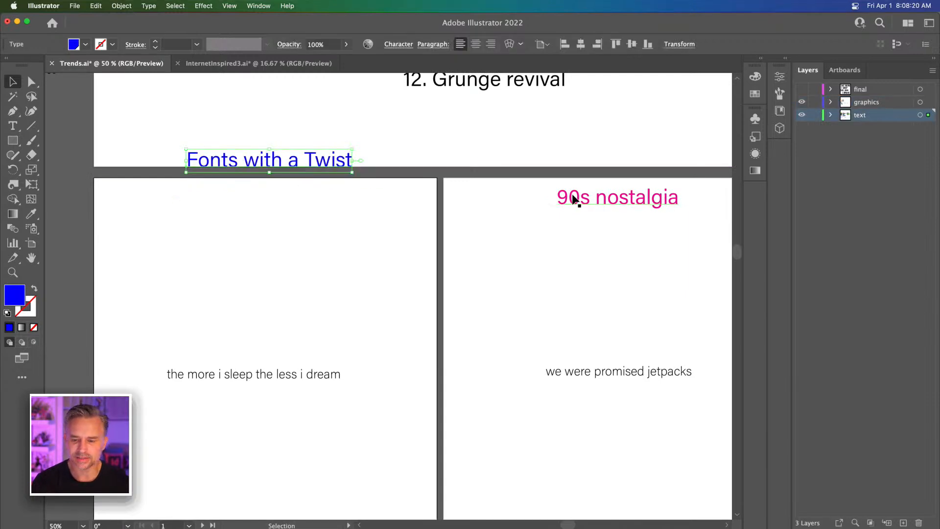
drag(576, 198, 582, 164)
drag(655, 216, 189, 274)
drag(434, 259, 433, 221)
drag(204, 310, 499, 212)
drag(265, 221, 507, 172)
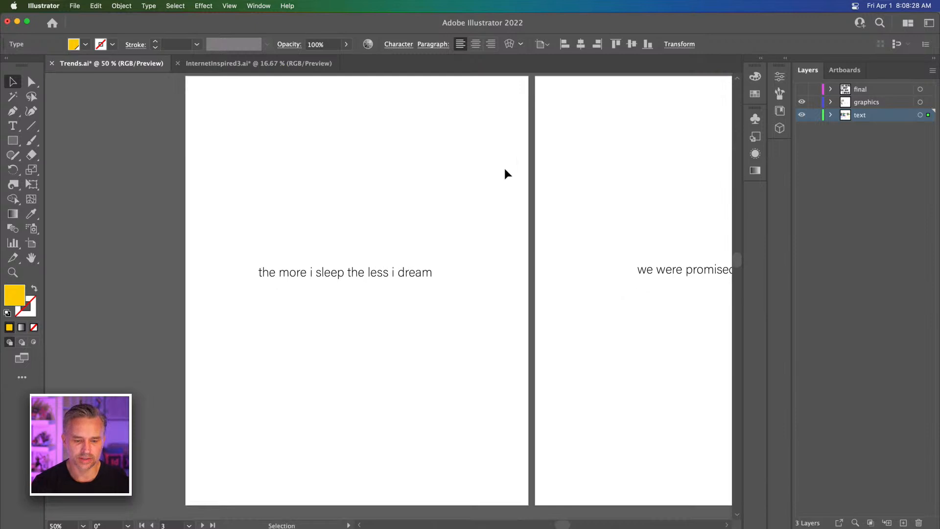
Step: Enlarge the phrase "the more i sleep the less i dream" to about 75 pt and reposition it on the first artboard
scroll(506, 174, up, 2)
drag(279, 298, 271, 280)
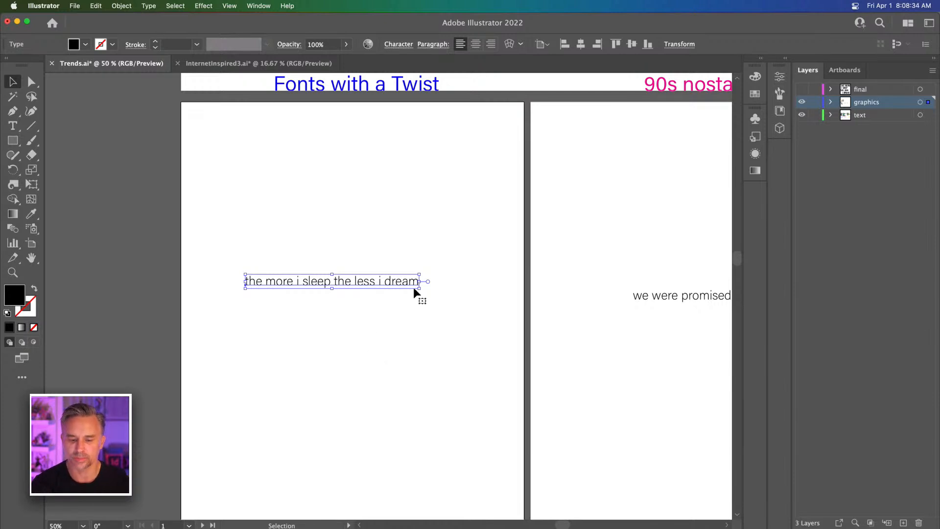
drag(419, 288, 509, 399)
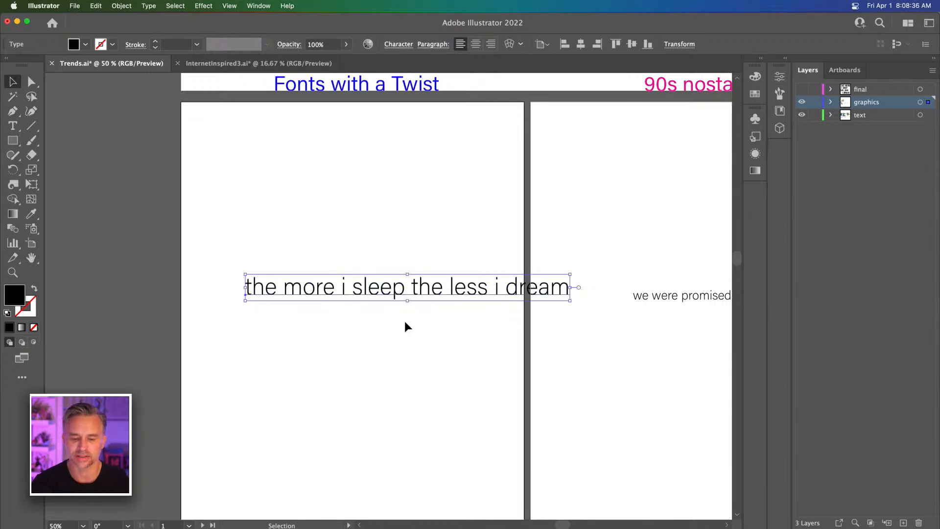
drag(386, 284, 364, 299)
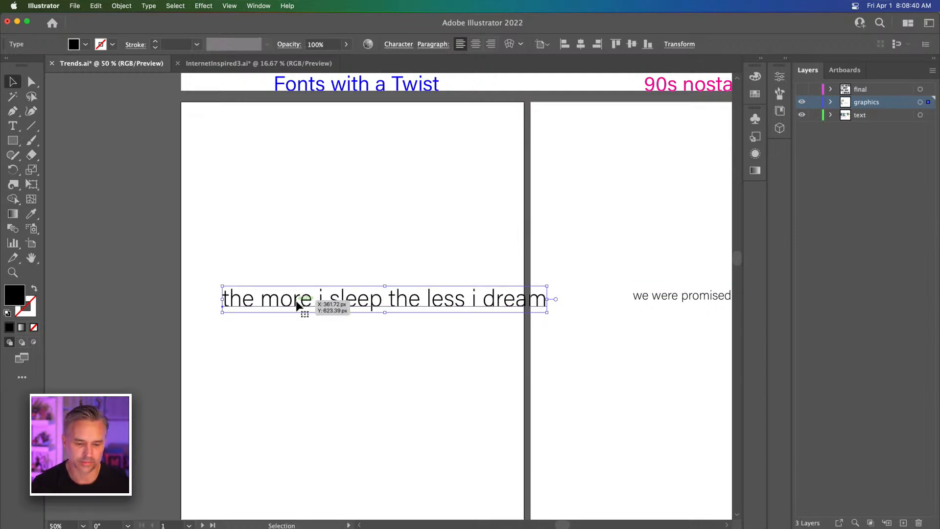
double_click(297, 303)
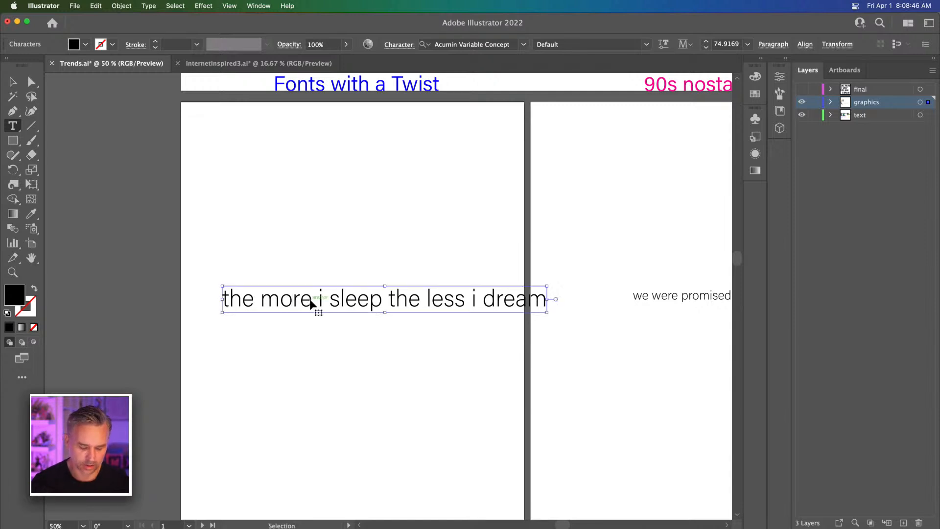
key(Escape)
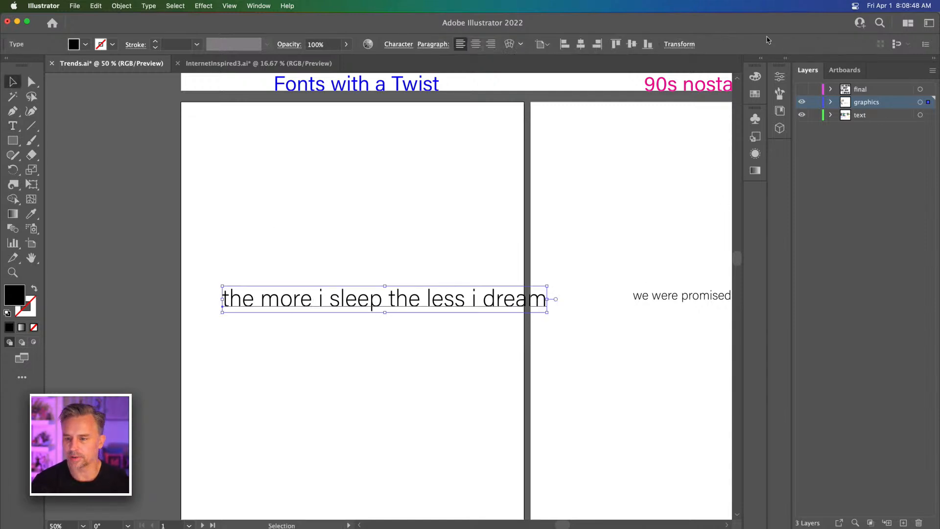
Step: Set the phrase's variable font weight to 356 and apply All Caps
click(781, 64)
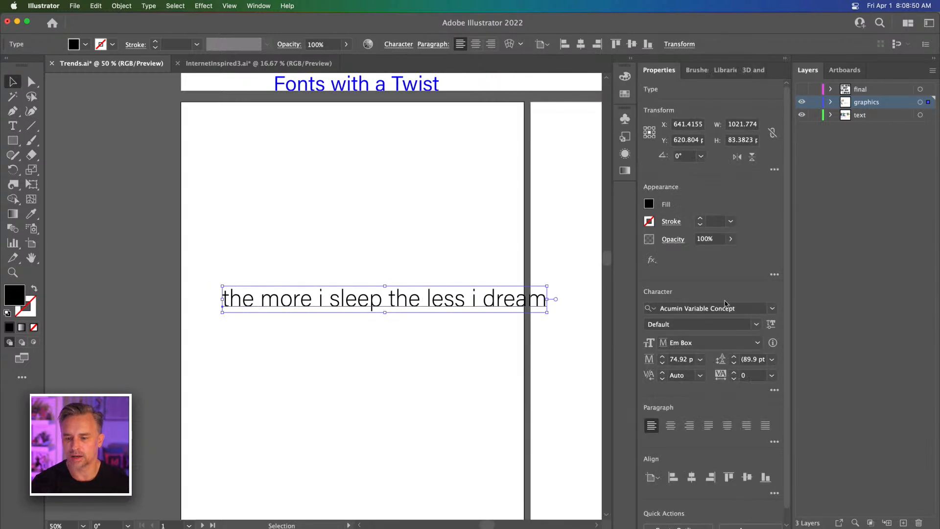
click(771, 325)
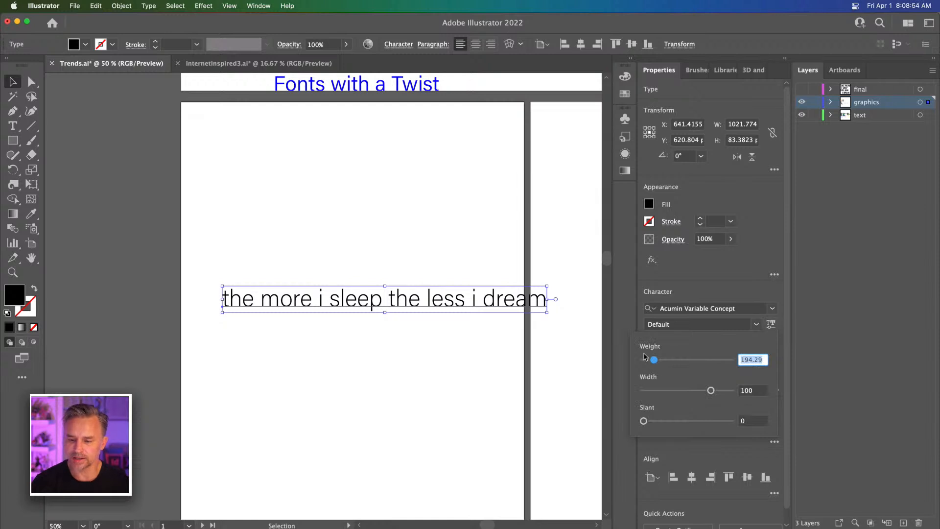
drag(655, 361, 665, 366)
click(744, 257)
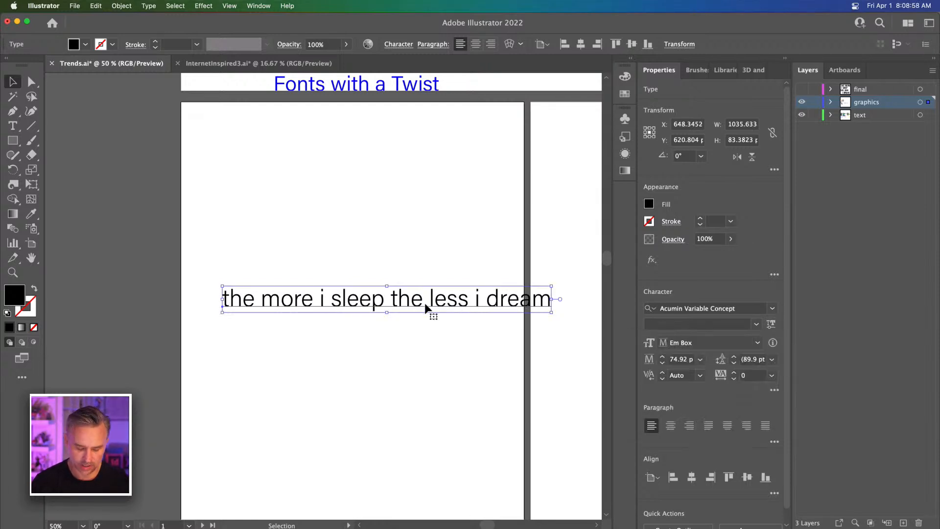
key(super+equal)
key(super+equal)
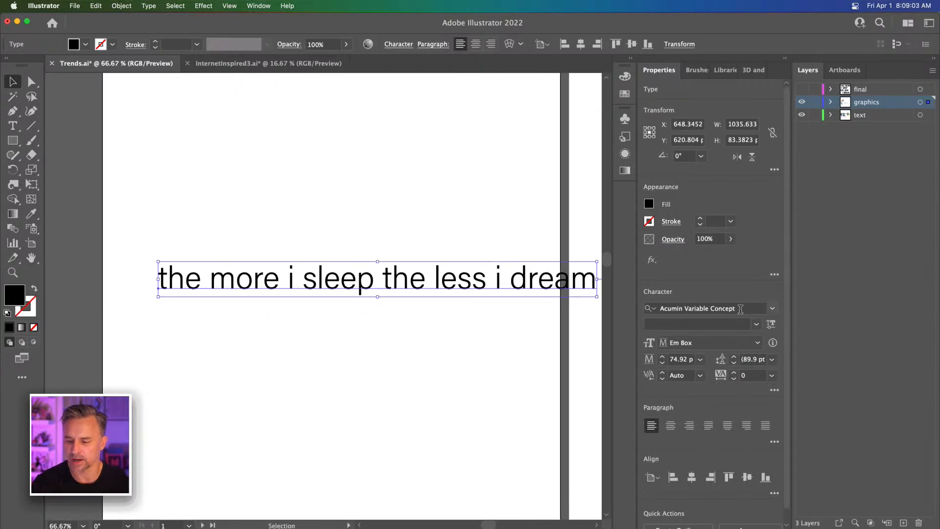
click(770, 324)
mouse_move(670, 361)
mouse_down()
mouse_move(683, 361)
mouse_move(672, 362)
mouse_up()
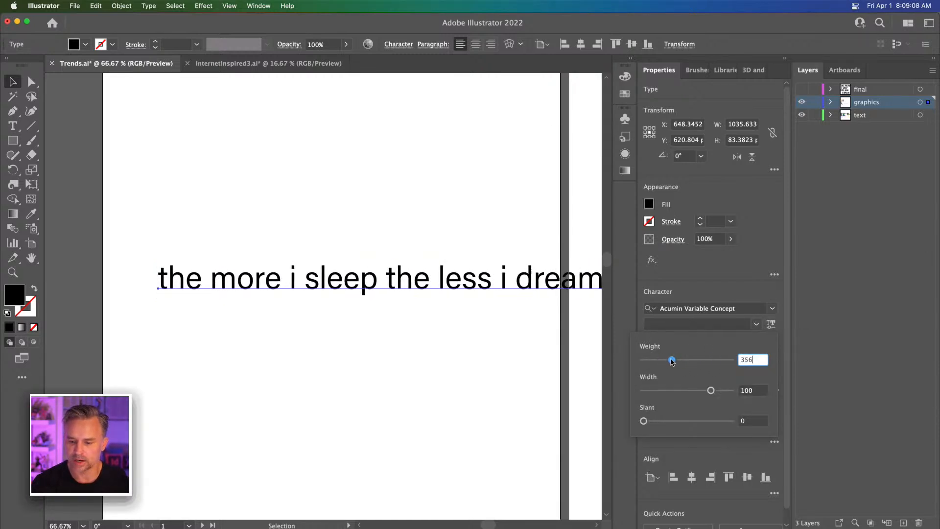
click(770, 306)
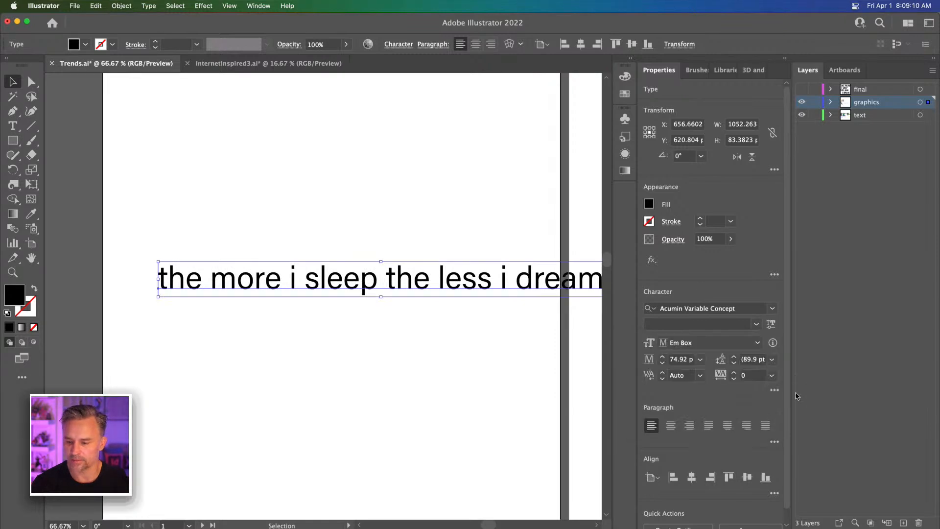
click(774, 391)
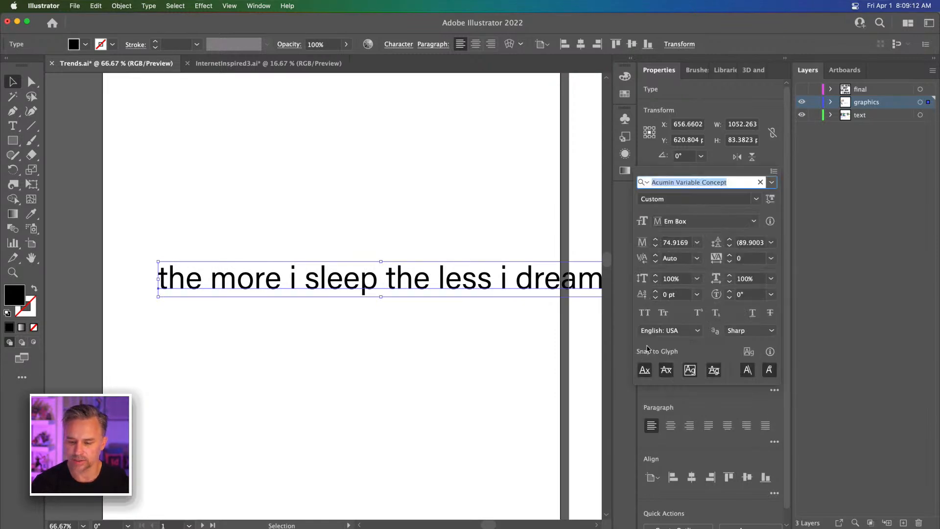
click(645, 313)
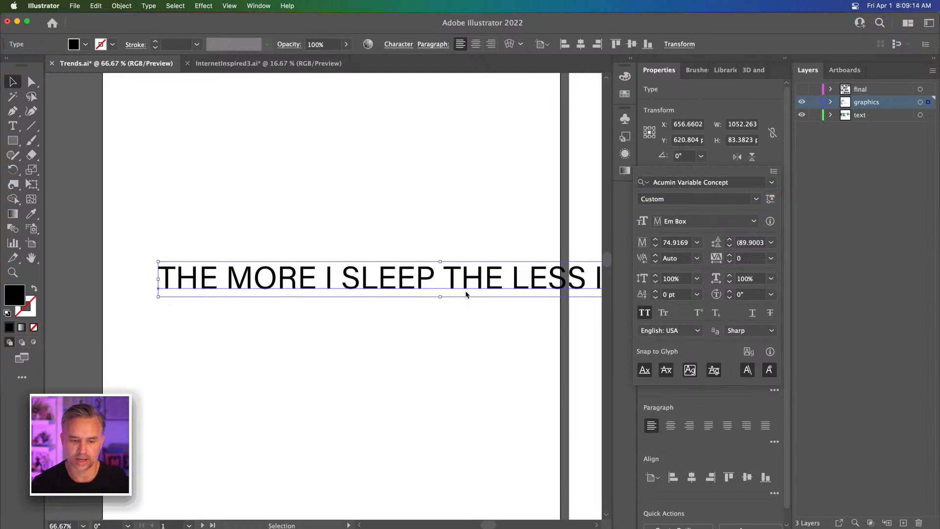
Step: Split "THE MORE" off the phrase into its own text object above the remaining words
click(317, 281)
double_click(298, 280)
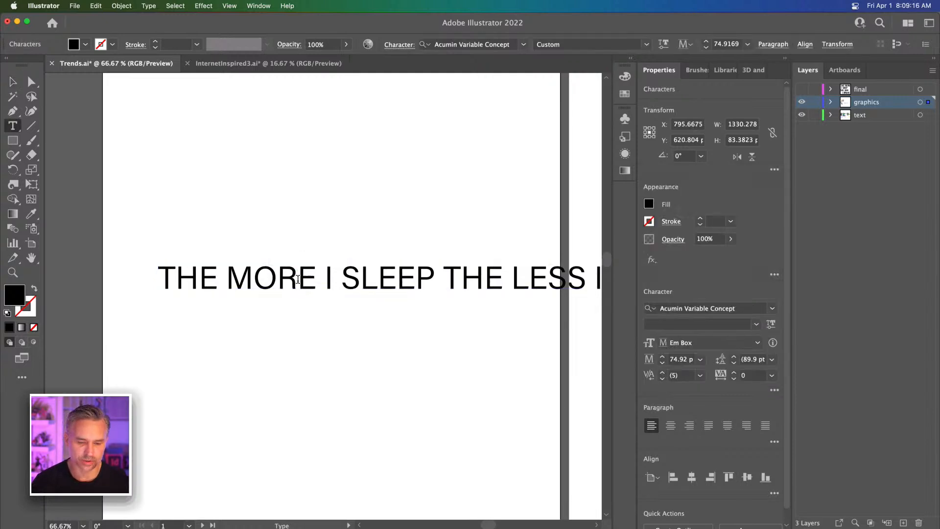
drag(321, 277, 157, 277)
key(BackSpace)
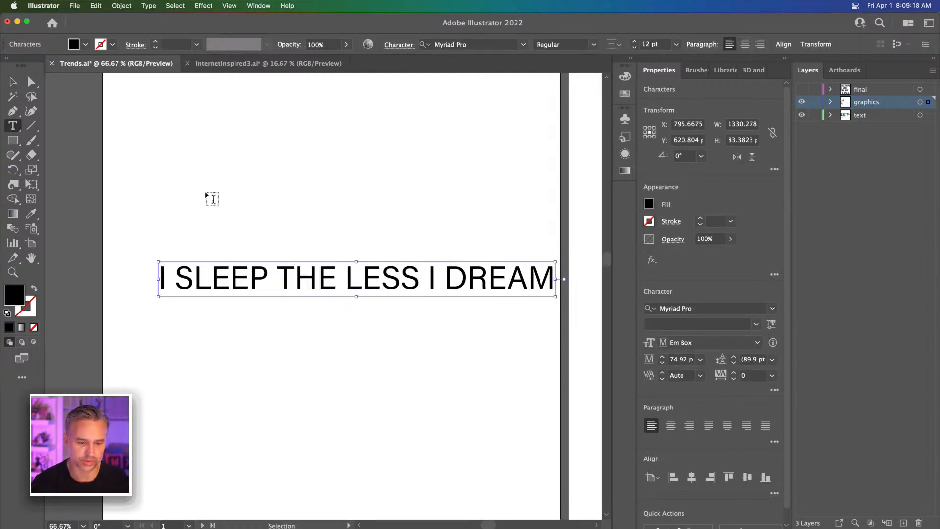
click(193, 207)
text(THE MORE)
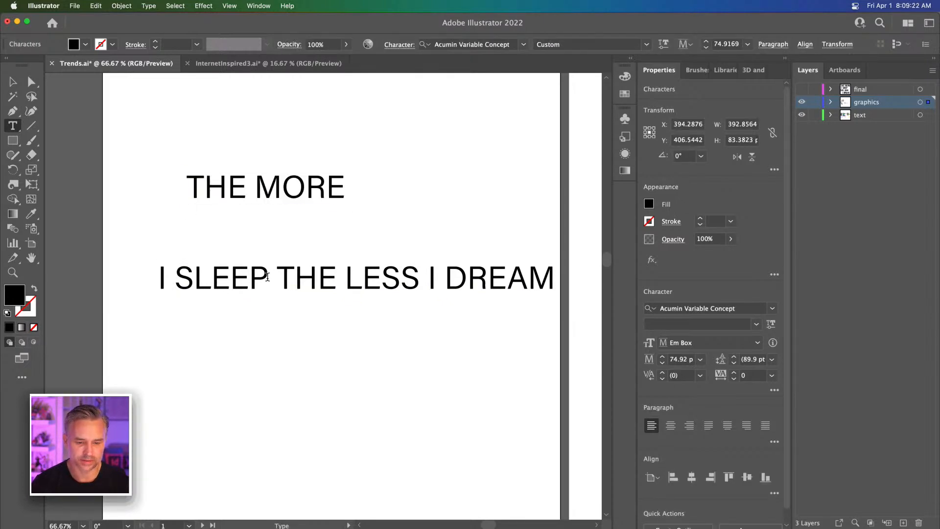
Step: Split "I SLEEP" off the phrase into its own text object just below "THE MORE"
drag(266, 276, 104, 275)
key(super+c)
key(BackSpace)
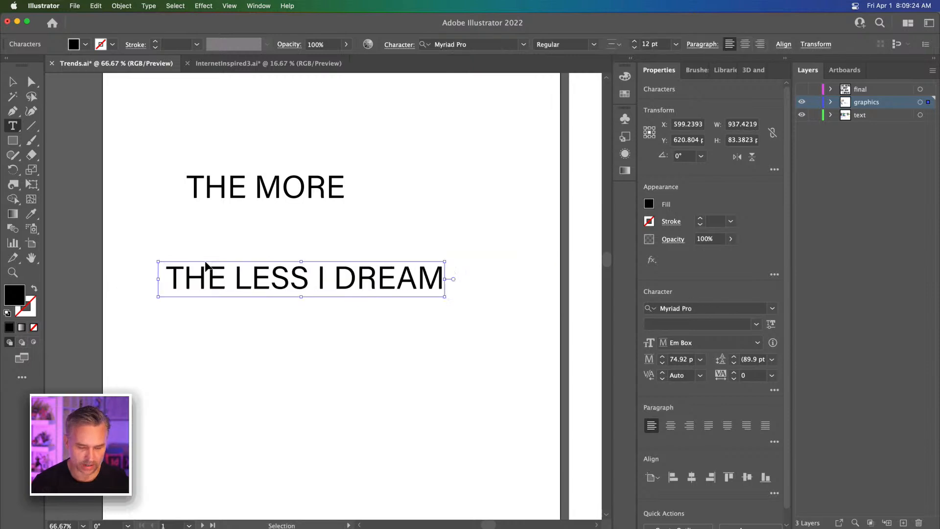
key(Escape)
click(255, 227)
key(super+v)
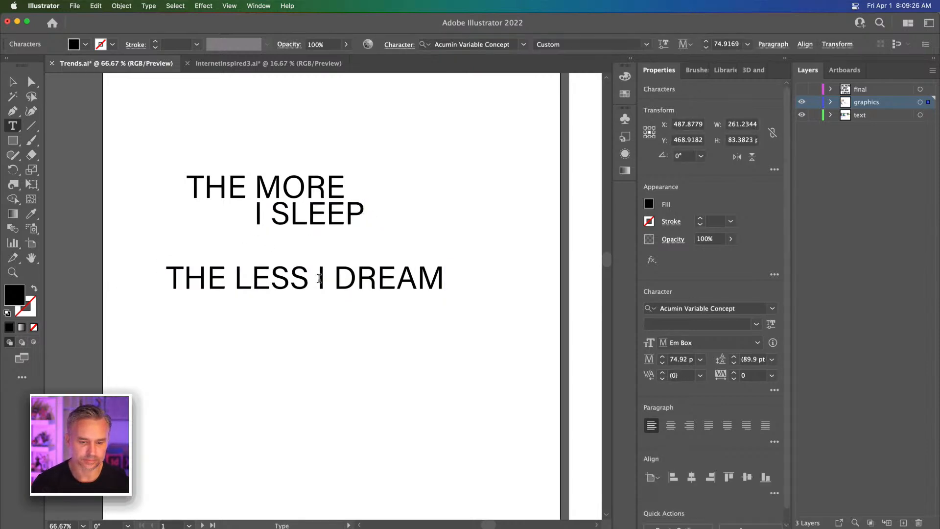
Step: Split "THE LESS" into its own text object below "I SLEEP", leaving "I DREAM" as a separate line
drag(309, 278, 104, 272)
key(super+c)
key(BackSpace)
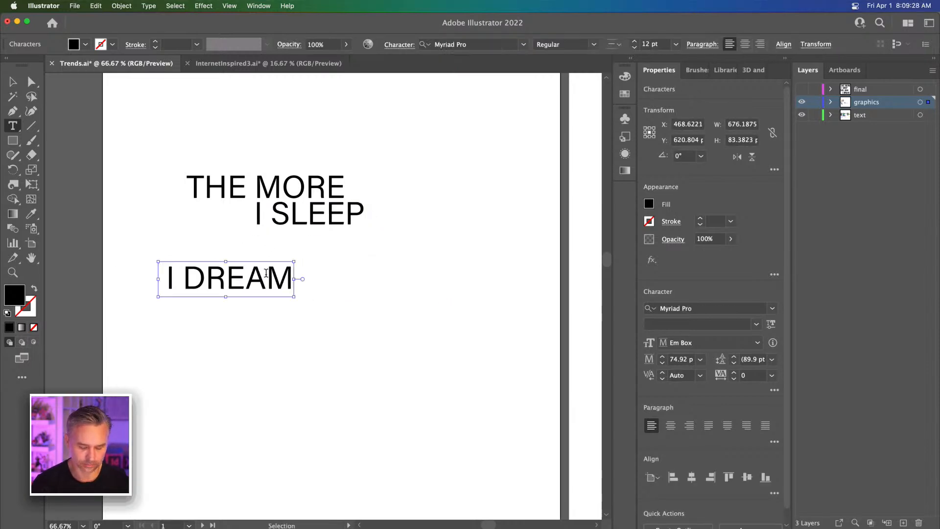
key(Escape)
click(364, 255)
key(super+v)
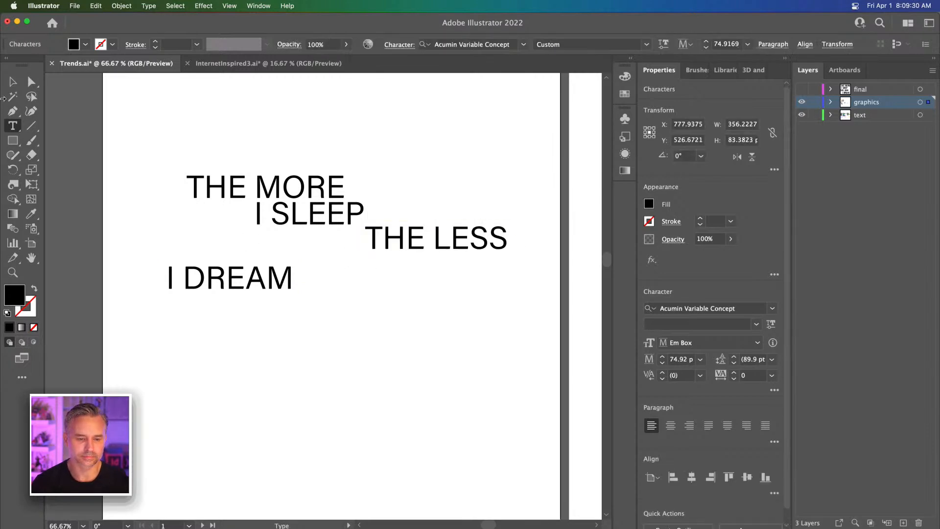
key(Escape)
Step: Stagger "THE LESS" and "I DREAM" under the other lines and enlarge all four together to about 150 pt within the artboard
drag(364, 232, 197, 235)
drag(200, 283, 291, 277)
drag(176, 166, 366, 318)
drag(190, 293, 84, 350)
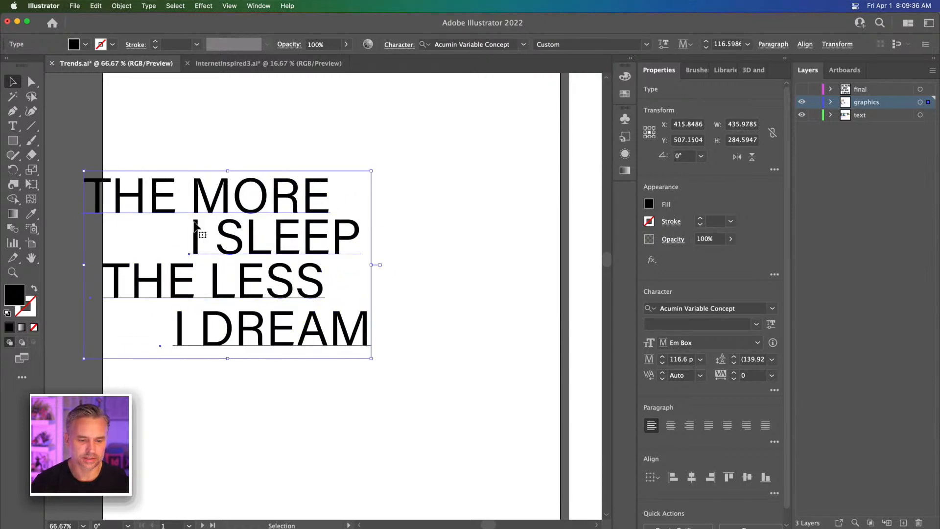
drag(182, 283, 295, 358)
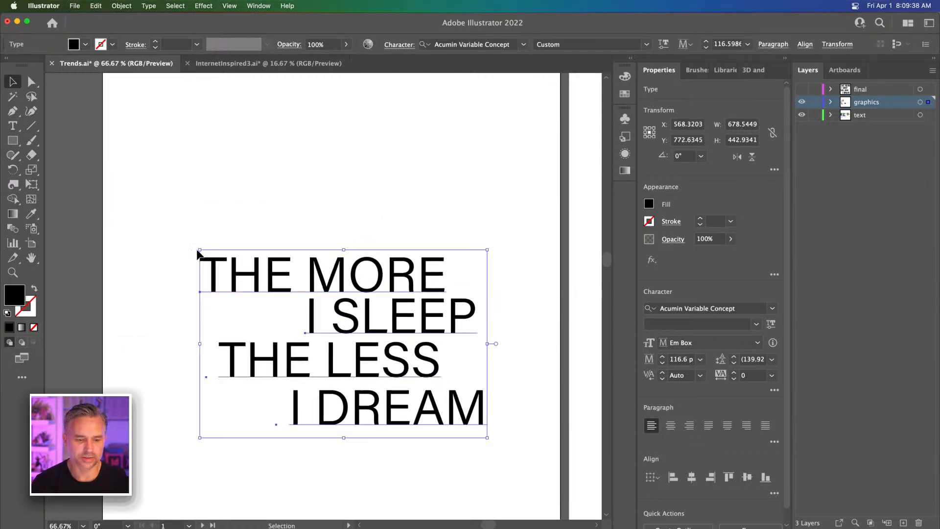
drag(200, 251, 118, 196)
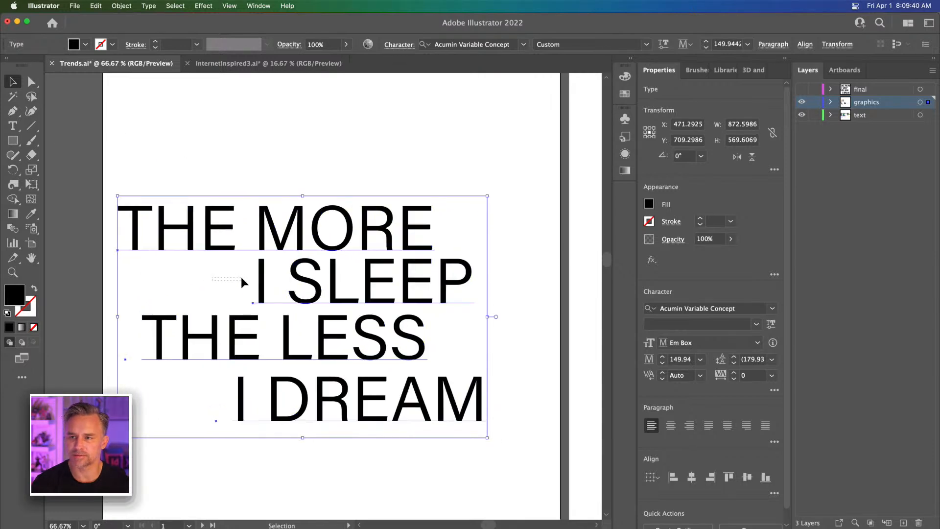
key(super+z)
key(super+shift+z)
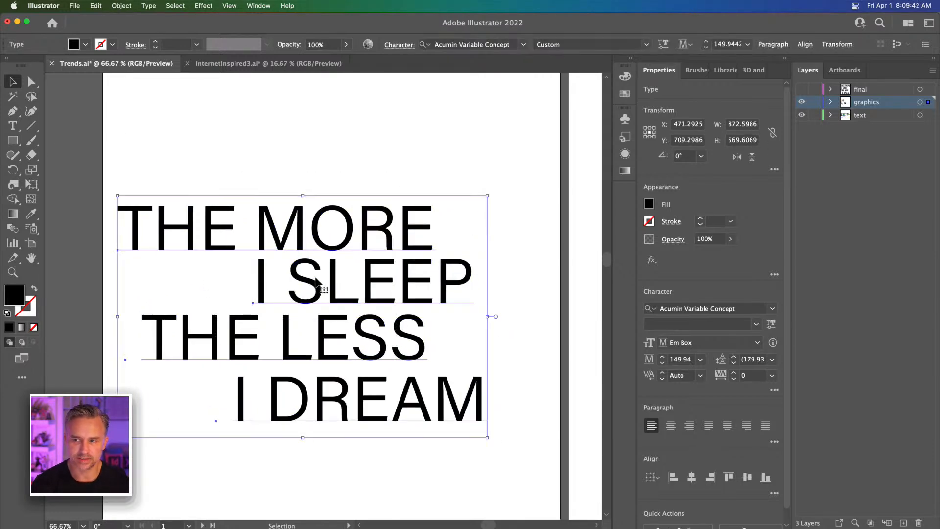
drag(292, 289, 320, 304)
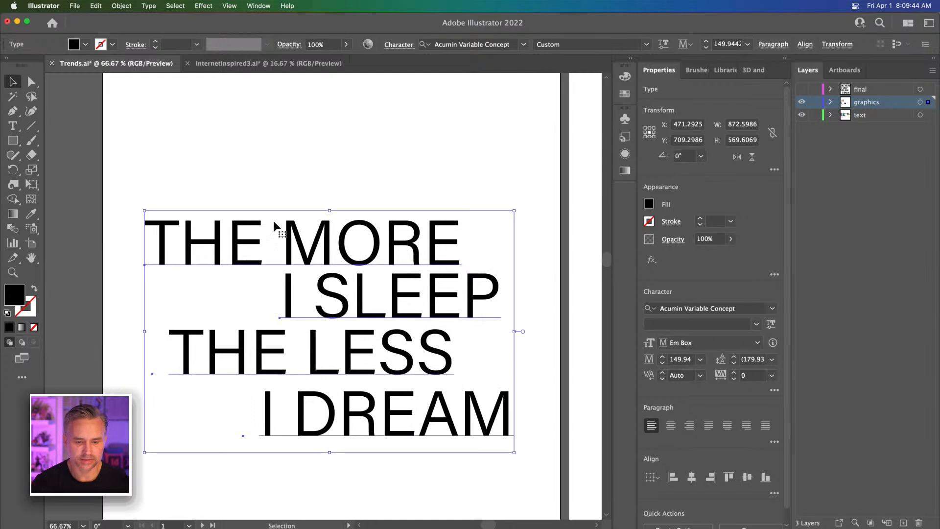
Step: Spread the lines out vertically by moving "THE MORE", "I SLEEP" and "THE LESS" higher on the artboard
click(283, 203)
drag(313, 247, 317, 179)
drag(326, 301, 356, 258)
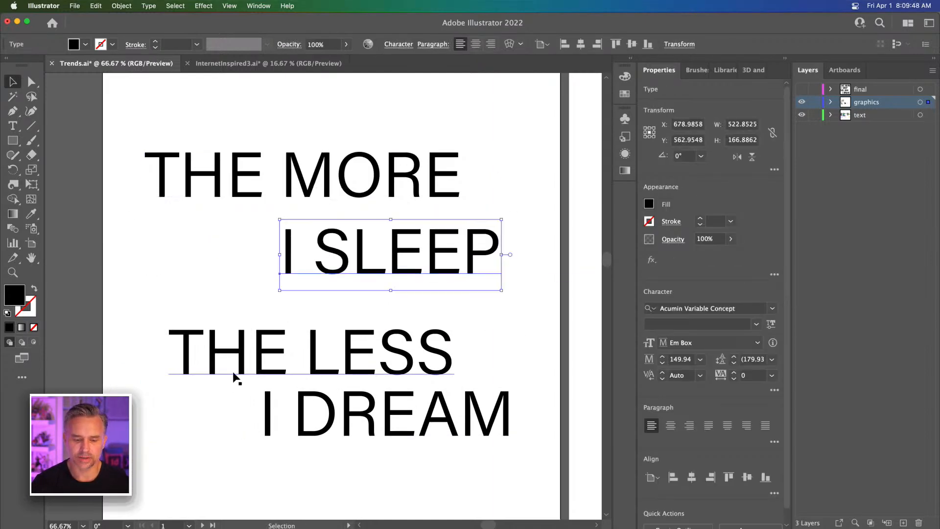
drag(228, 353, 225, 306)
click(166, 133)
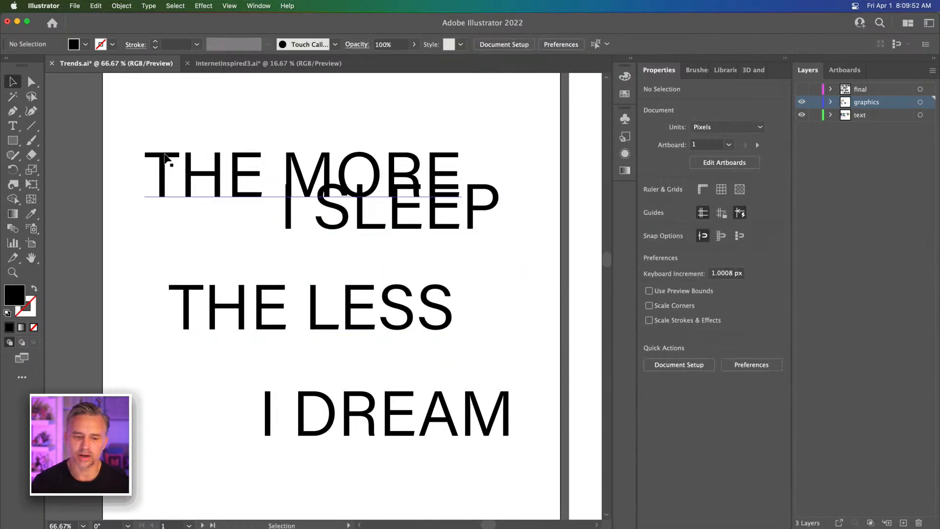
drag(167, 151, 166, 114)
Step: Shift "I SLEEP" slightly down and inward so it sits between "THE MORE" and "THE LESS"
key(super+minus)
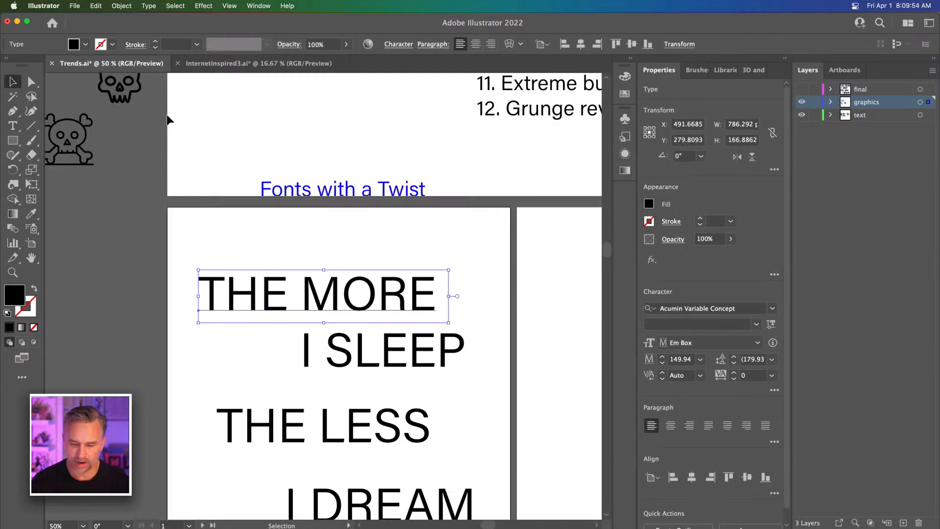
key(space)
drag(234, 237, 230, 97)
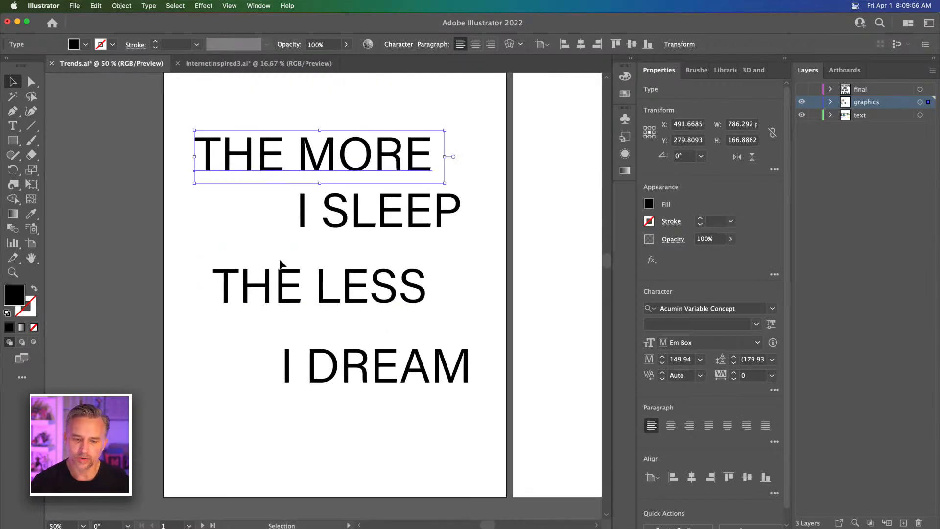
click(251, 228)
drag(361, 209, 336, 216)
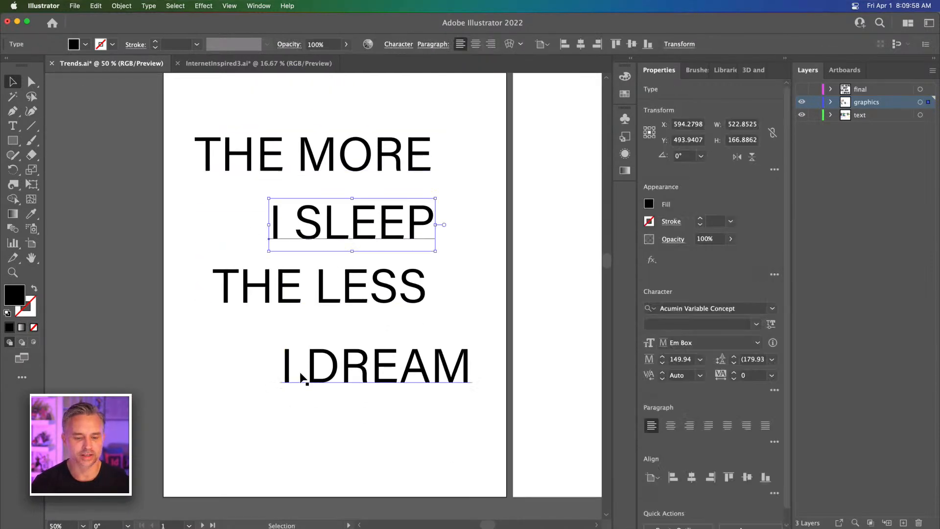
Step: Shift "I DREAM" and "THE LESS" slightly left and distribute all four text lines evenly by their vertical centres
drag(284, 374, 256, 372)
drag(261, 294, 250, 300)
drag(268, 122, 368, 389)
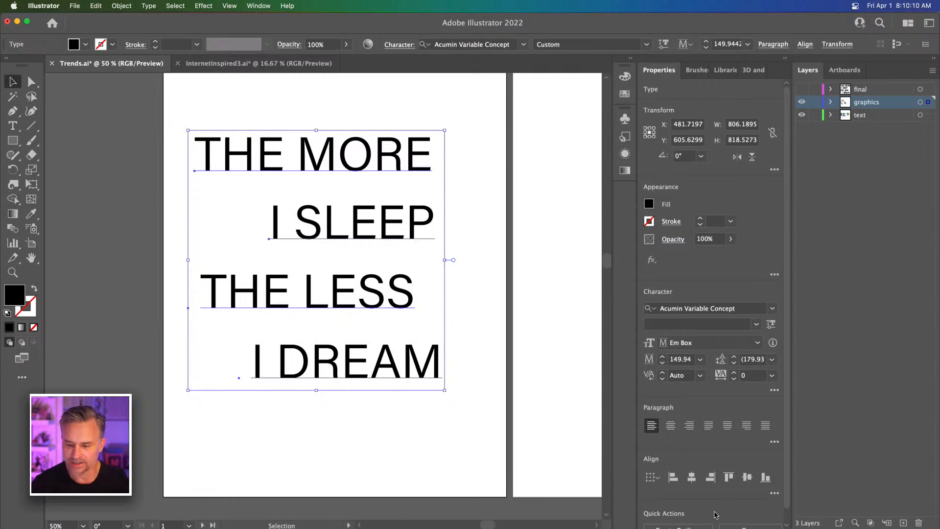
click(775, 494)
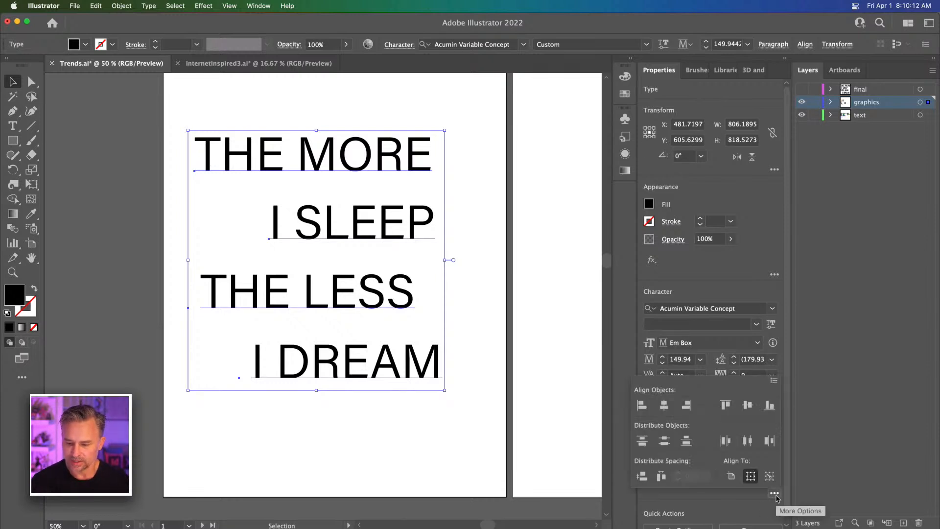
click(663, 440)
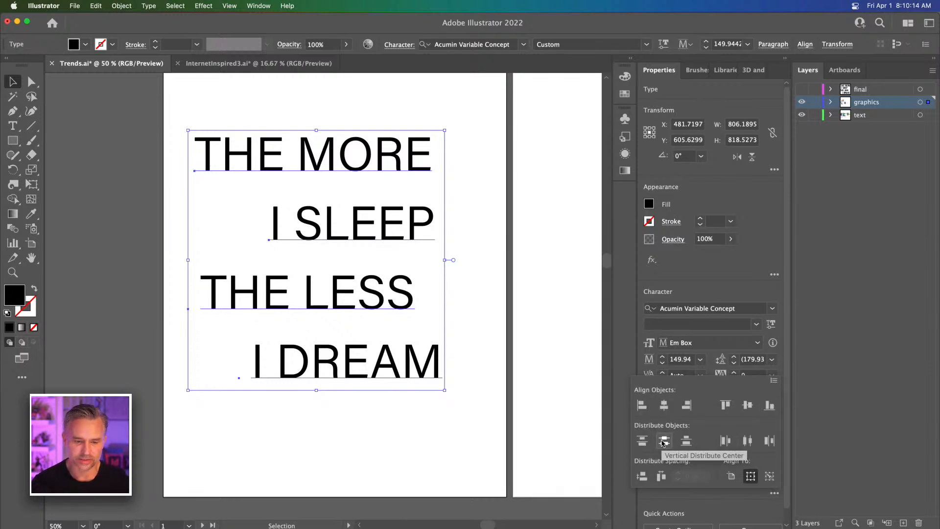
click(227, 240)
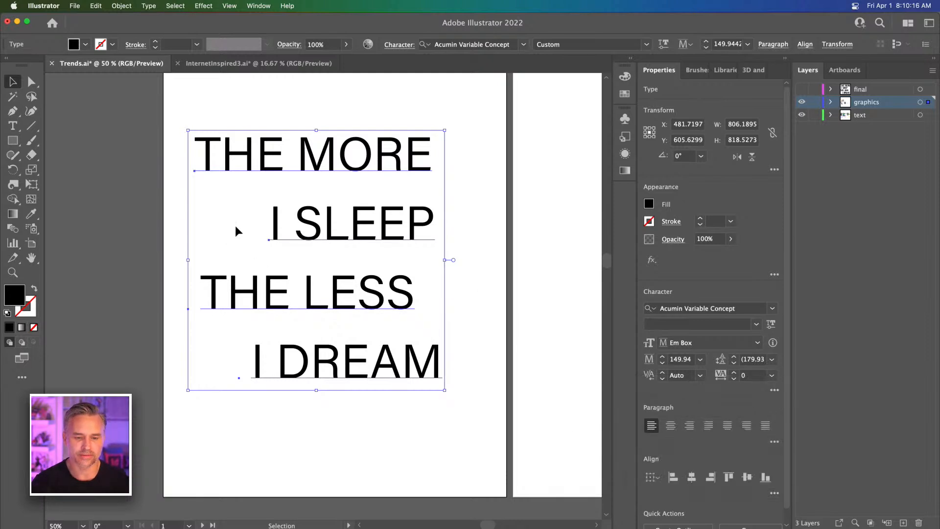
drag(235, 225, 216, 249)
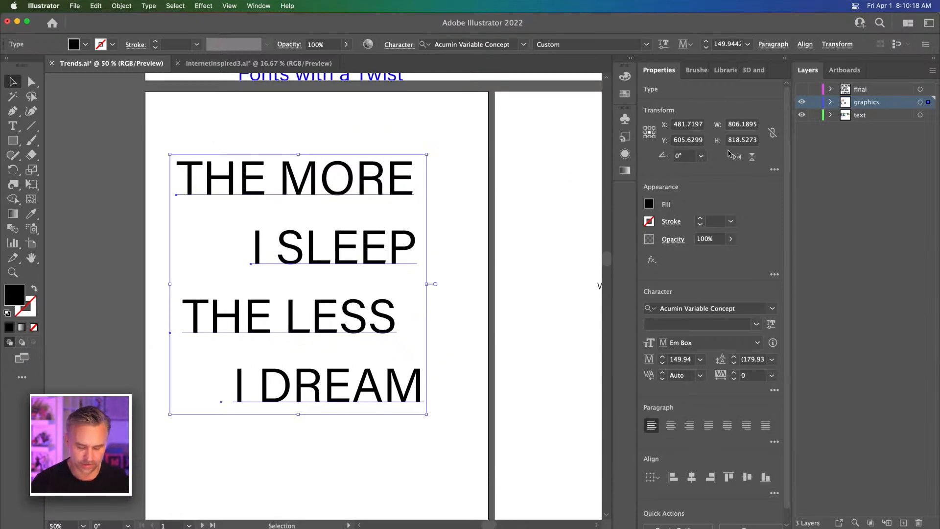
key(Delete)
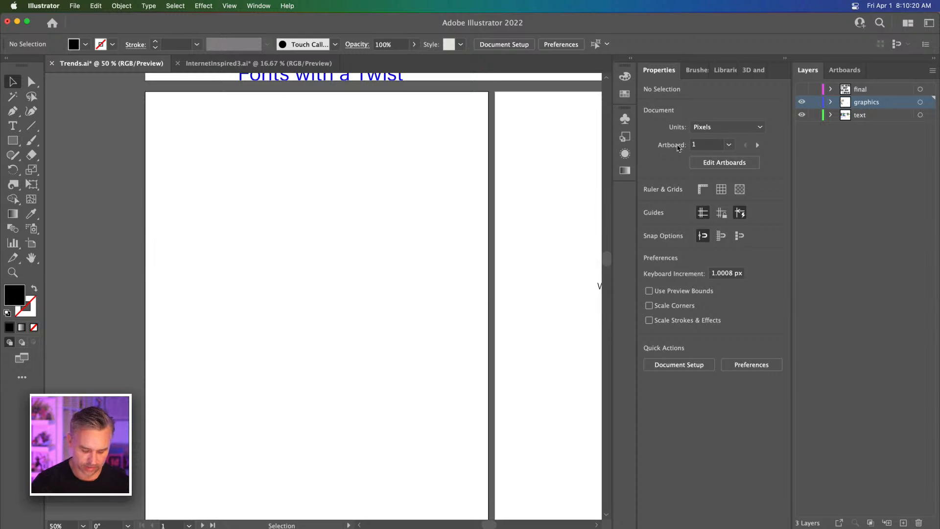
key(super+z)
Step: Duplicate the four text lines straight down to the empty area below the first artboard as an editable copy
drag(380, 255, 600, 220)
key(super+minus)
key(super+minus)
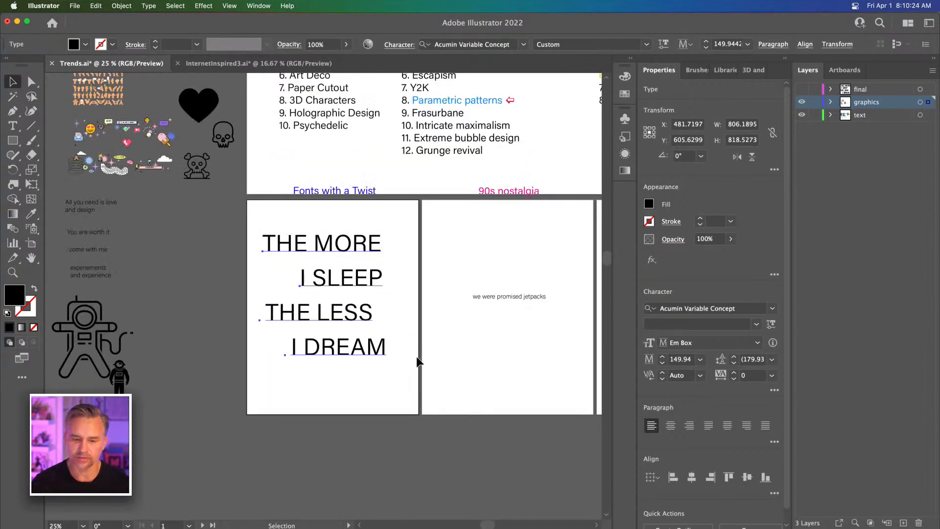
drag(243, 325, 328, 262)
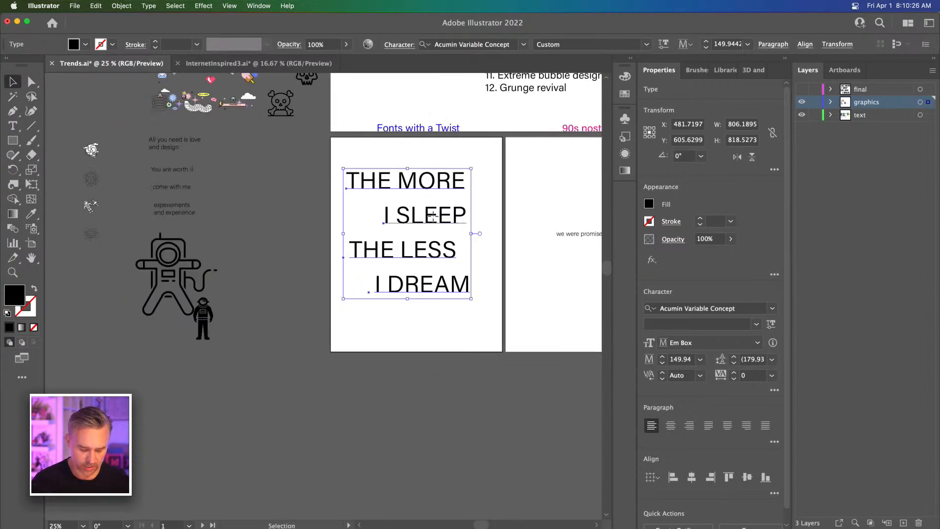
drag(432, 216, 431, 413)
key(super+plus)
key(super+plus)
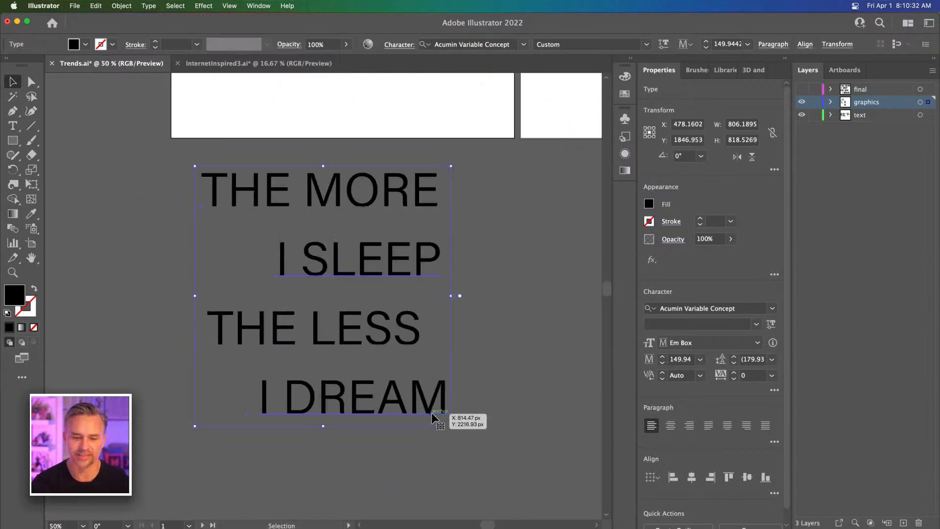
Step: Enlarge the four text lines on the artboard together to about 170 pt and nudge them slightly up and left
key(space)
drag(296, 163, 286, 527)
mouse_move(342, 271)
mouse_down()
mouse_move(347, 340)
mouse_move(341, 285)
mouse_up()
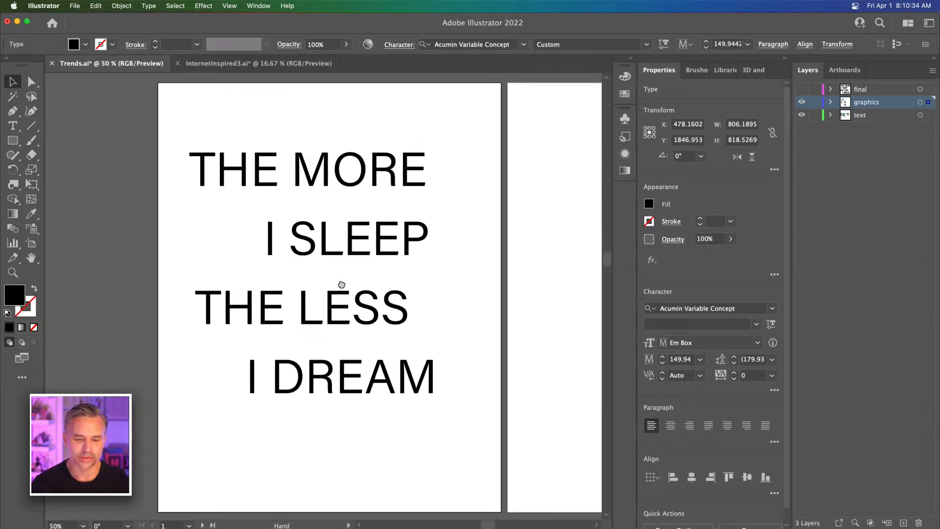
drag(233, 148, 381, 470)
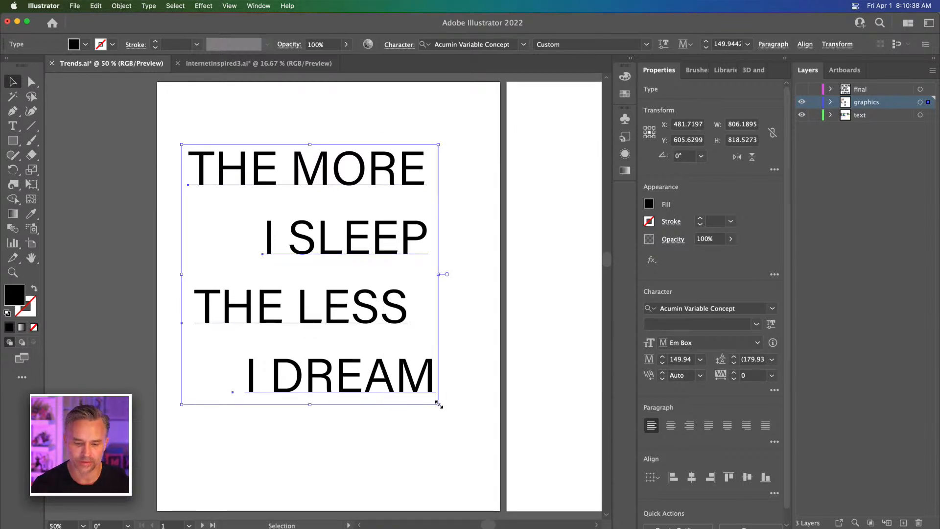
drag(439, 405, 474, 466)
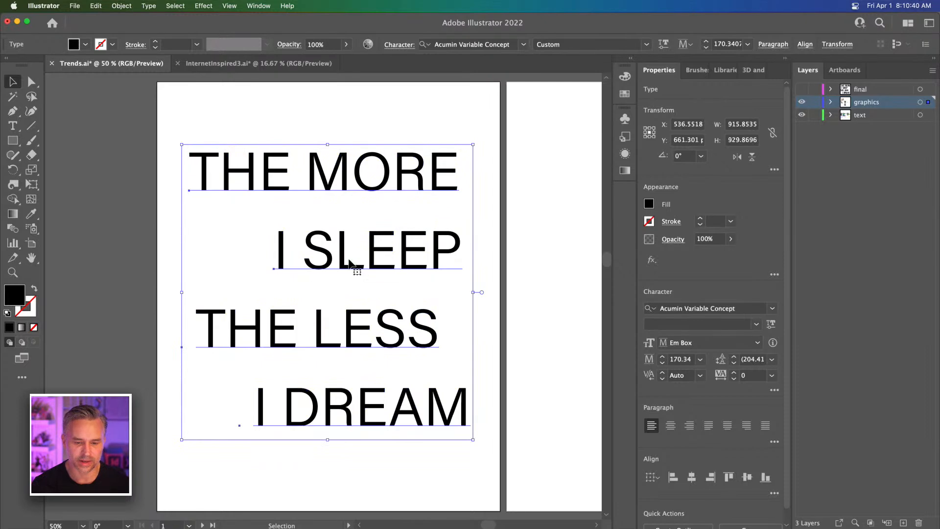
drag(349, 264, 342, 259)
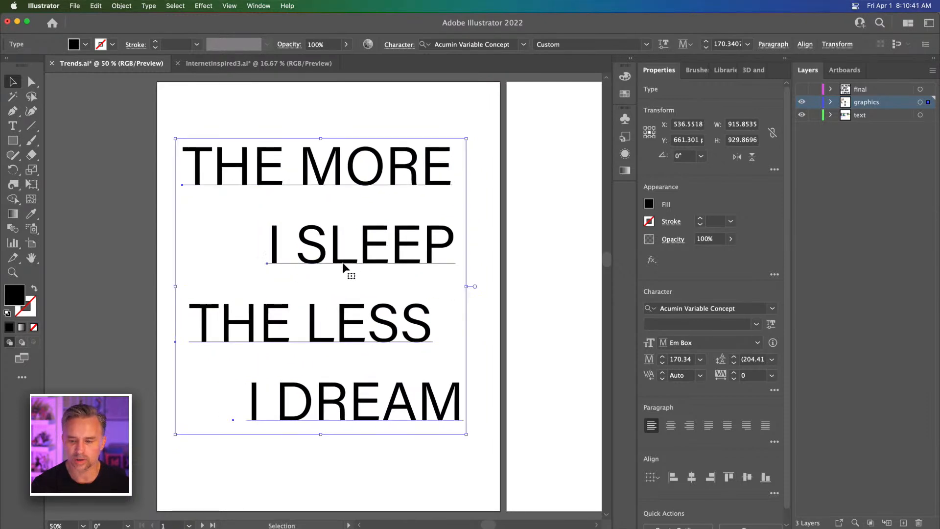
Step: Set the variable font of all four lines to a width of 83 and a weight of 300
click(769, 324)
drag(696, 390, 689, 393)
drag(672, 360, 666, 361)
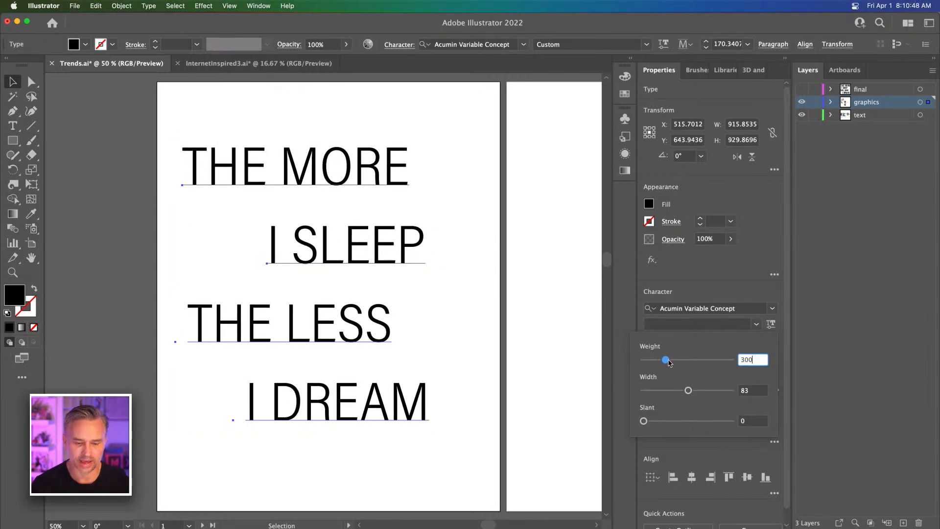
Step: Enlarge the condensed lines together to about 209 pt and reposition them so they fill the artboard evenly
drag(431, 139, 475, 86)
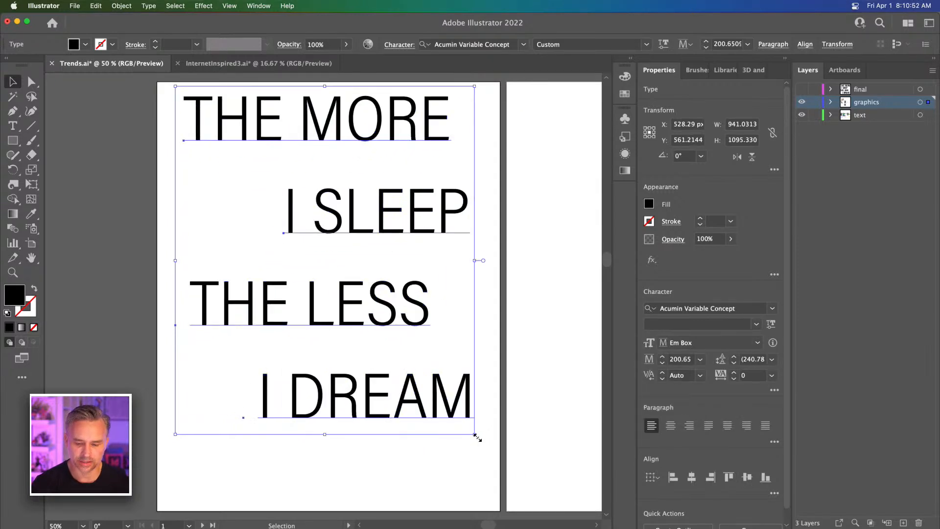
drag(477, 437, 484, 447)
drag(342, 221, 333, 255)
Step: Convert the four text lines on the artboard to outlines and deselect them
right_click(335, 256)
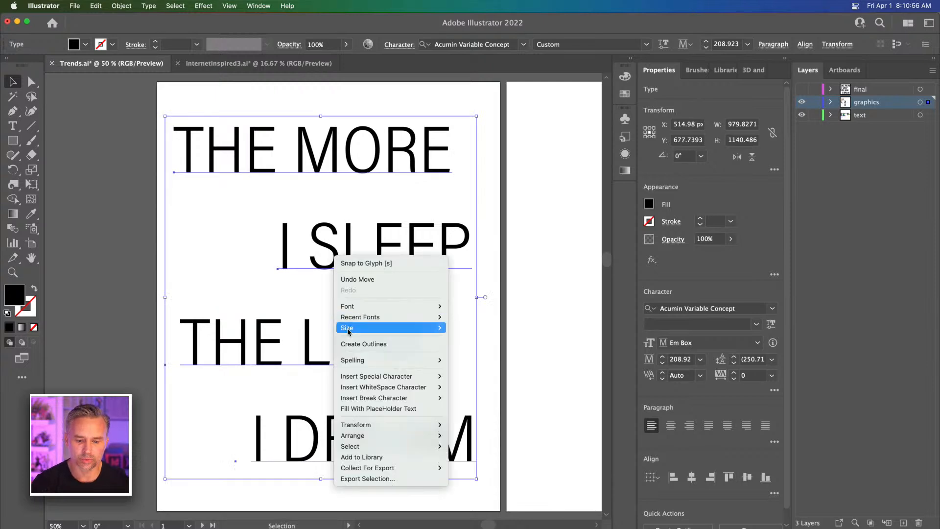
click(363, 344)
click(233, 227)
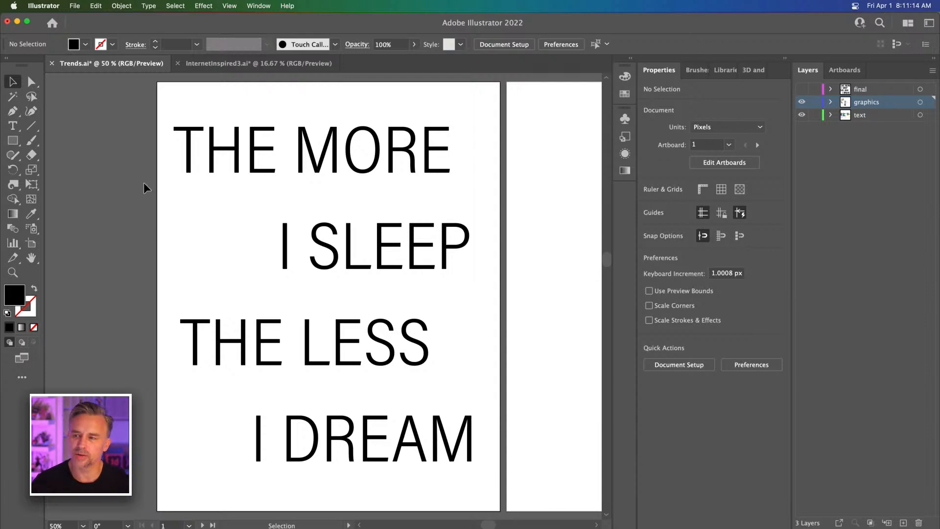
scroll(142, 194, down, 1)
scroll(142, 194, left, 1)
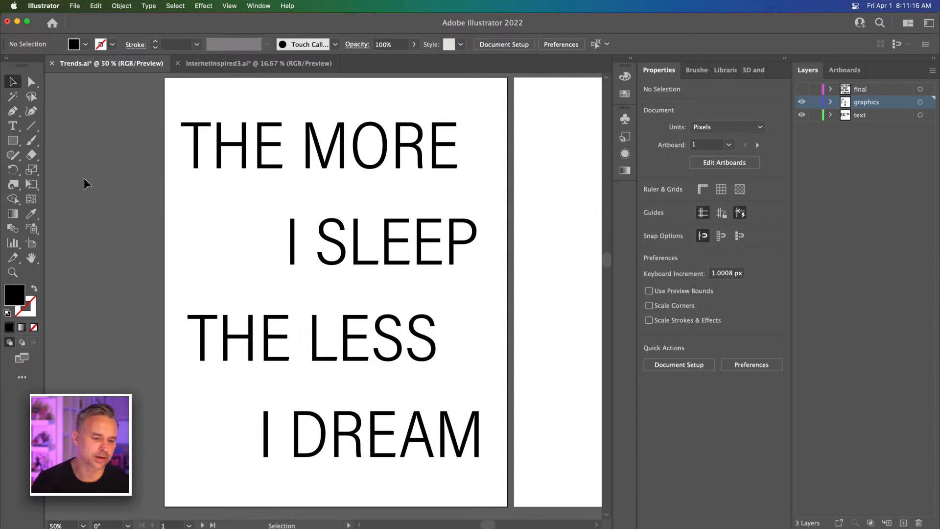
drag(8, 184, 34, 184)
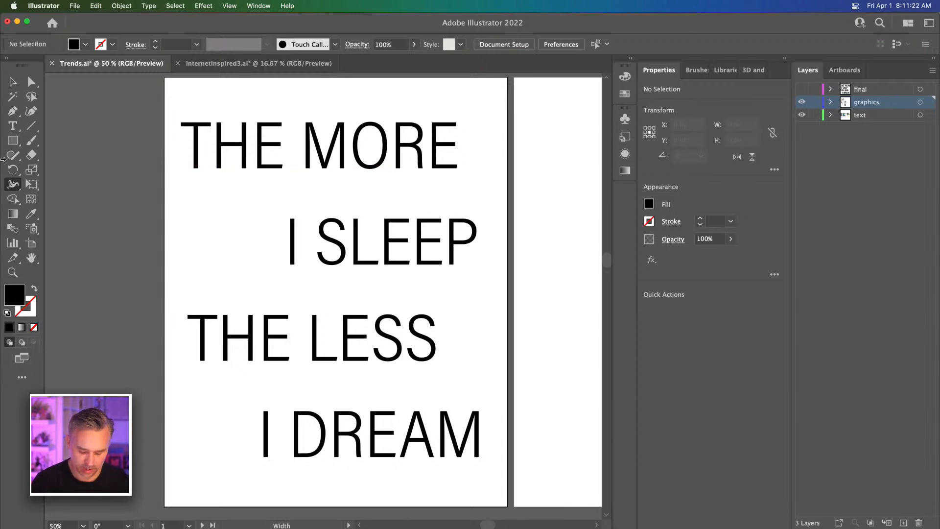
key(shift+super+h)
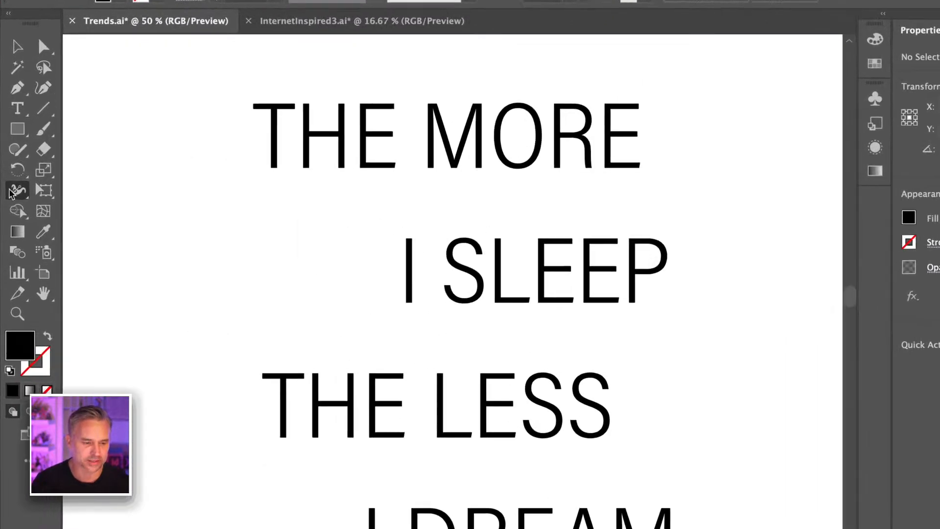
click(14, 186)
click(93, 211)
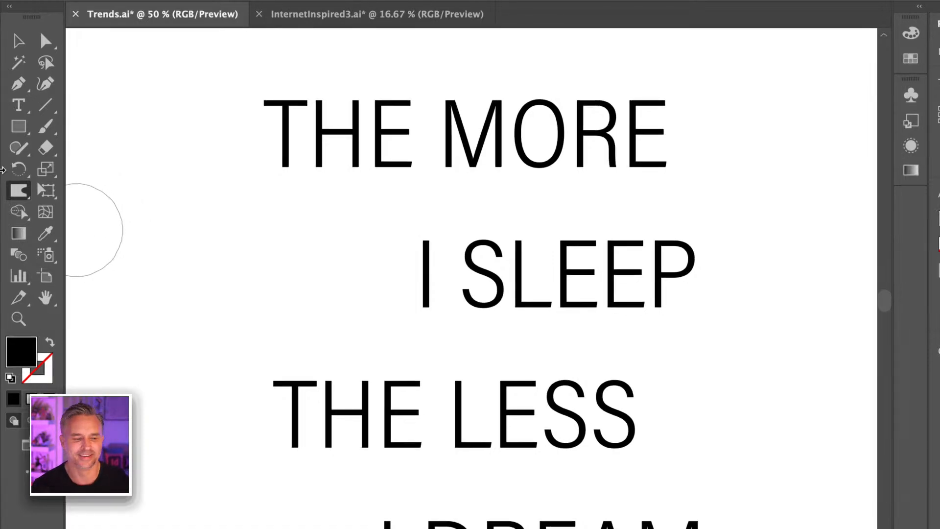
click(19, 191)
click(42, 191)
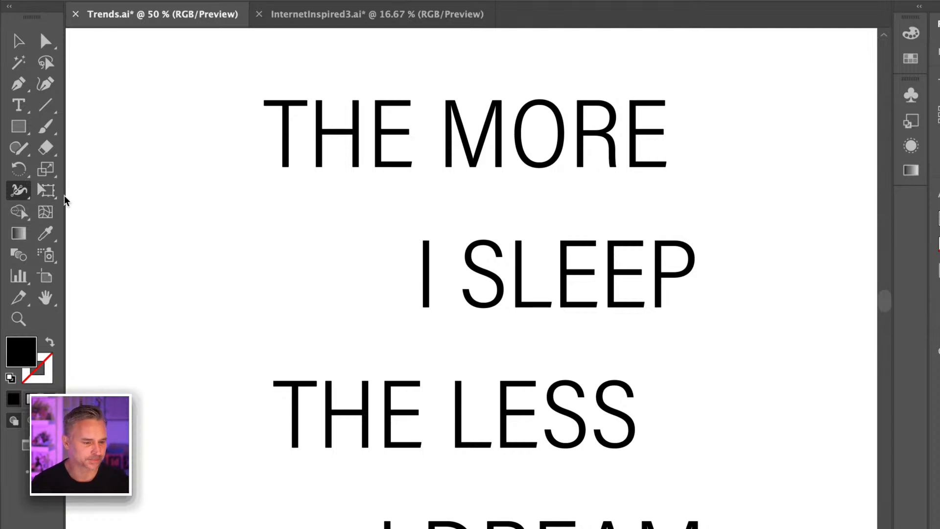
Step: Activate the Twirl tool and set its brush width and height to 100 px
click(10, 194)
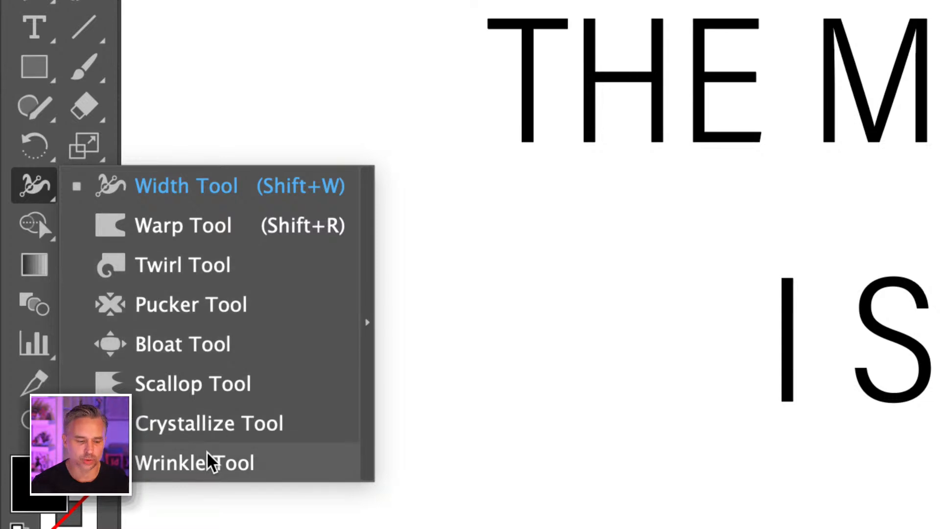
click(148, 277)
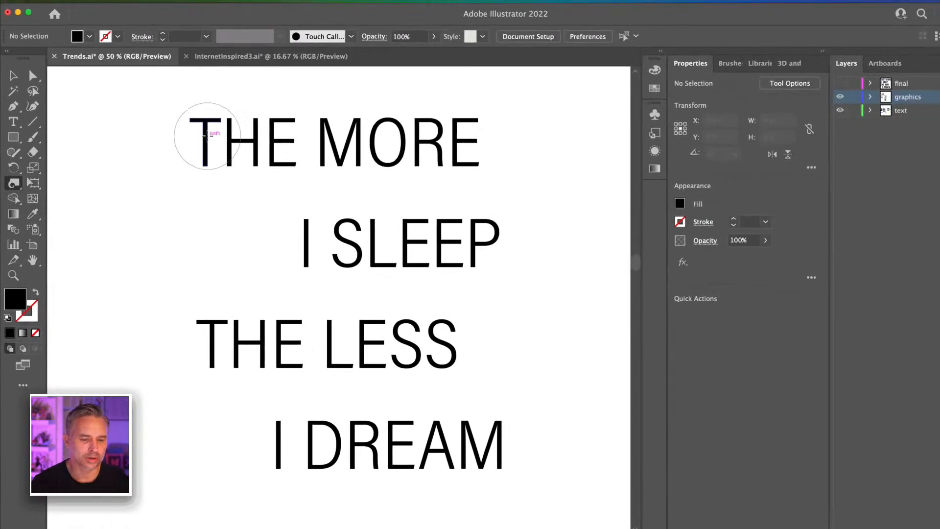
key(super+plus)
key(super+plus)
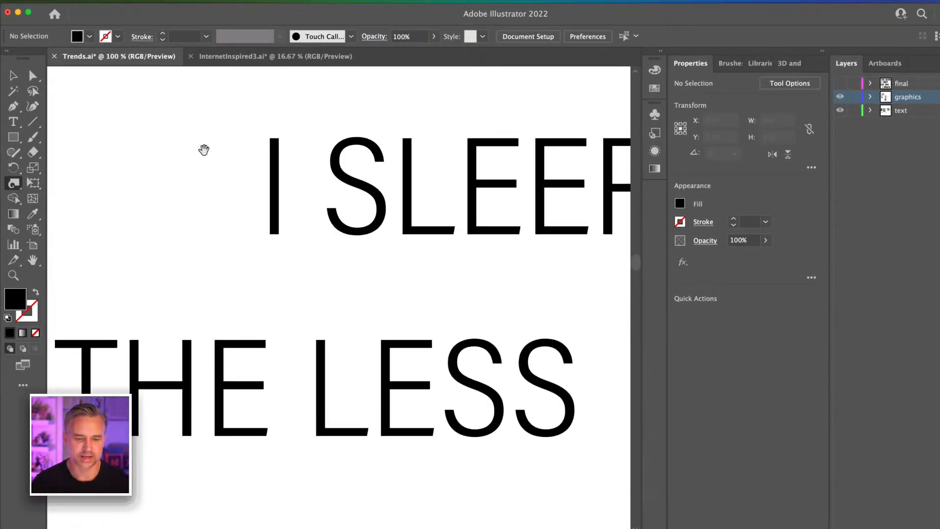
drag(204, 149, 345, 445)
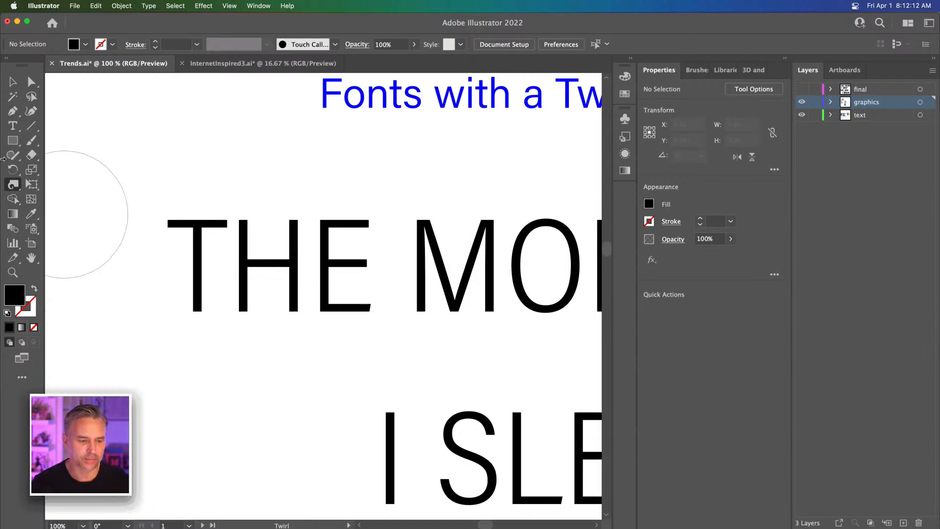
double_click(11, 186)
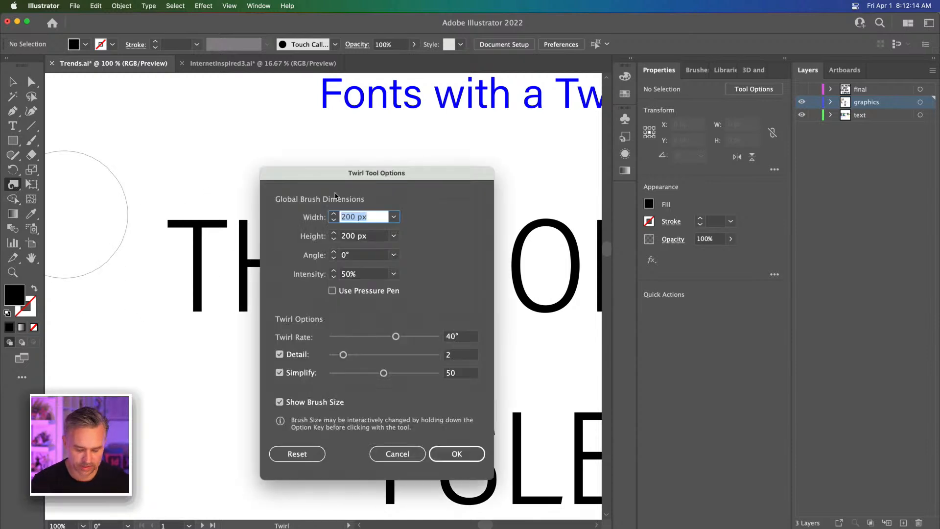
text(100)
key(Tab)
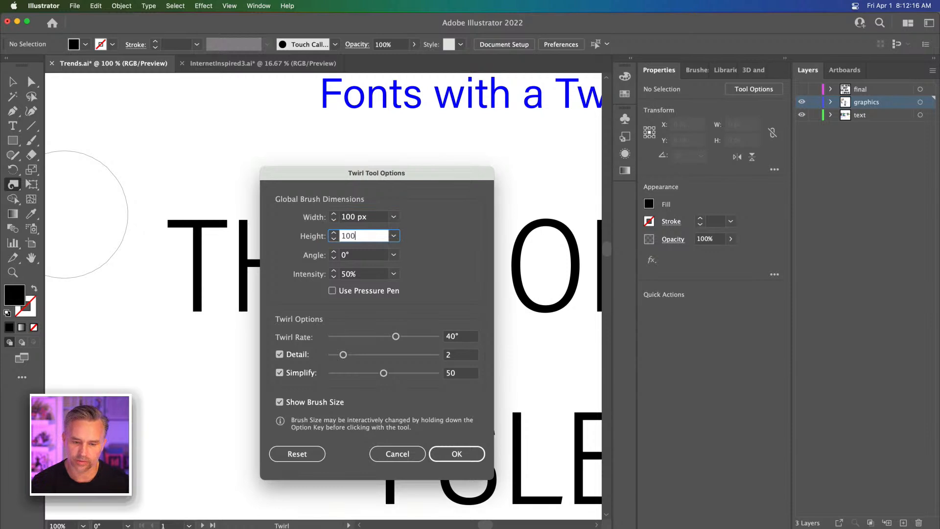
text(100)
key(Return)
click(357, 306)
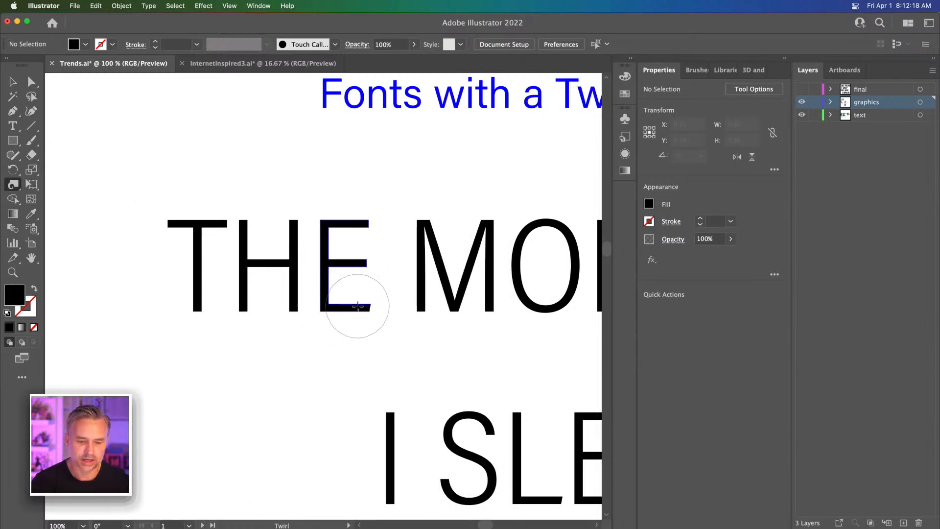
drag(358, 304, 359, 305)
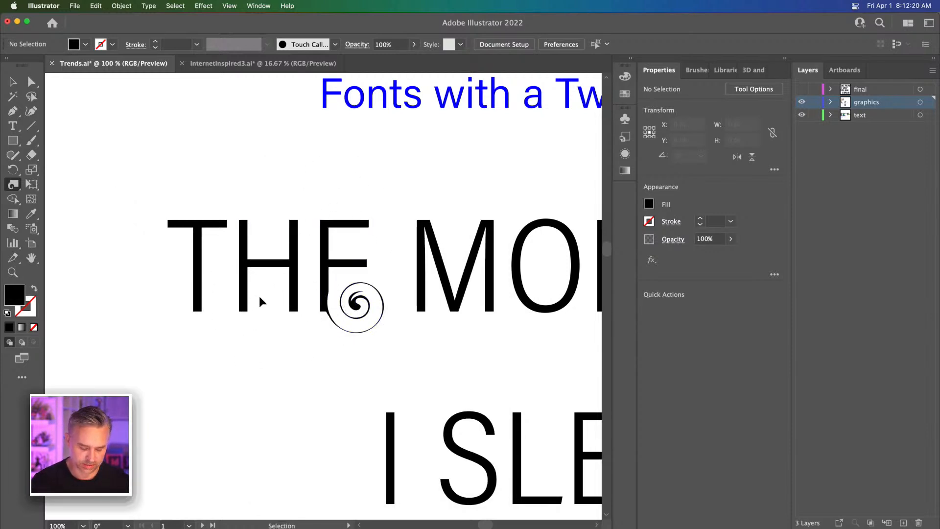
key(super+z)
drag(286, 227, 278, 238)
key(super+z)
key(super+z)
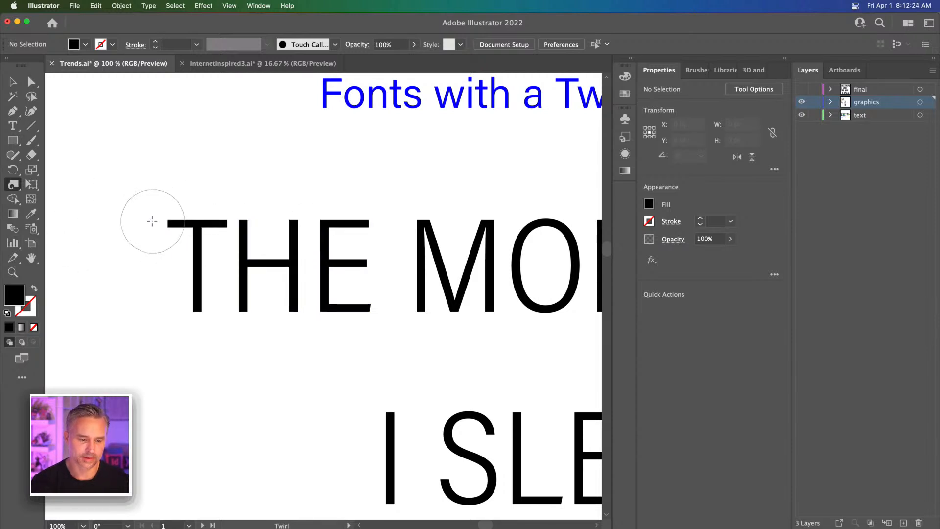
drag(151, 221, 104, 246)
key(super+z)
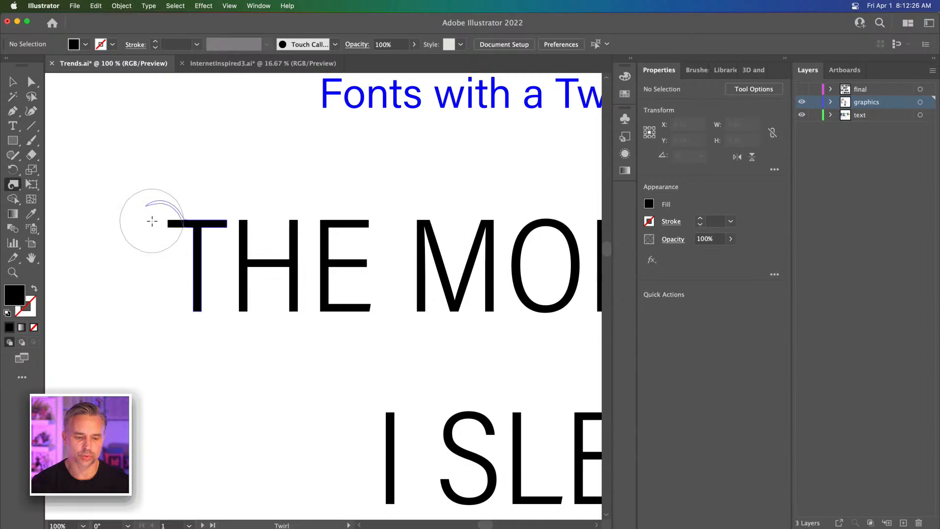
Step: Twirl curls onto the left end of the T's crossbar, the H's lower-left leg and the E's upper arm in "THE" of "THE MORE"
drag(152, 221, 152, 220)
drag(245, 330, 257, 333)
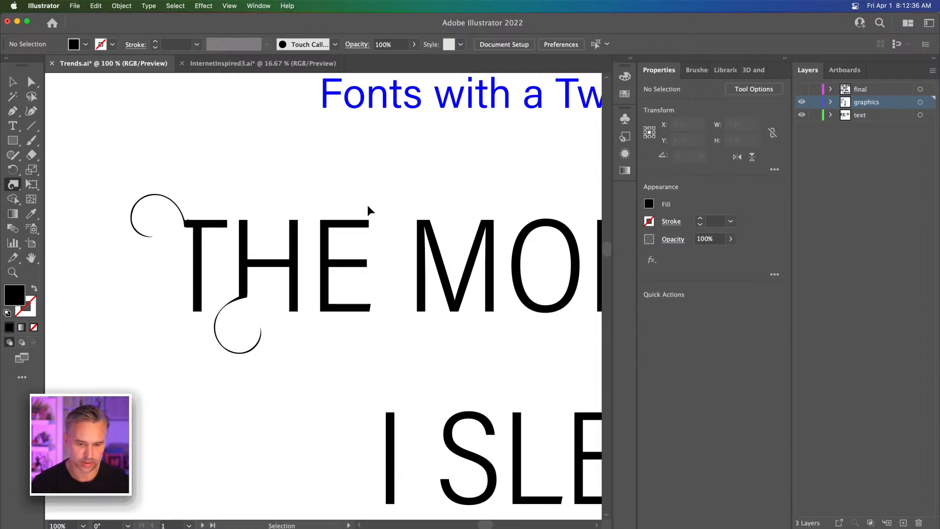
drag(370, 212, 366, 211)
key(super+z)
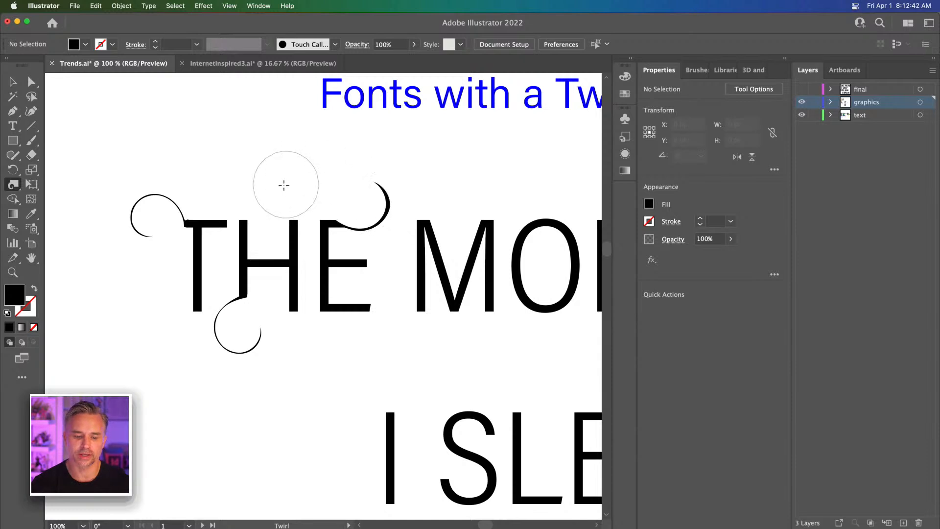
scroll(283, 185, right, 5)
scroll(369, 300, down, 3)
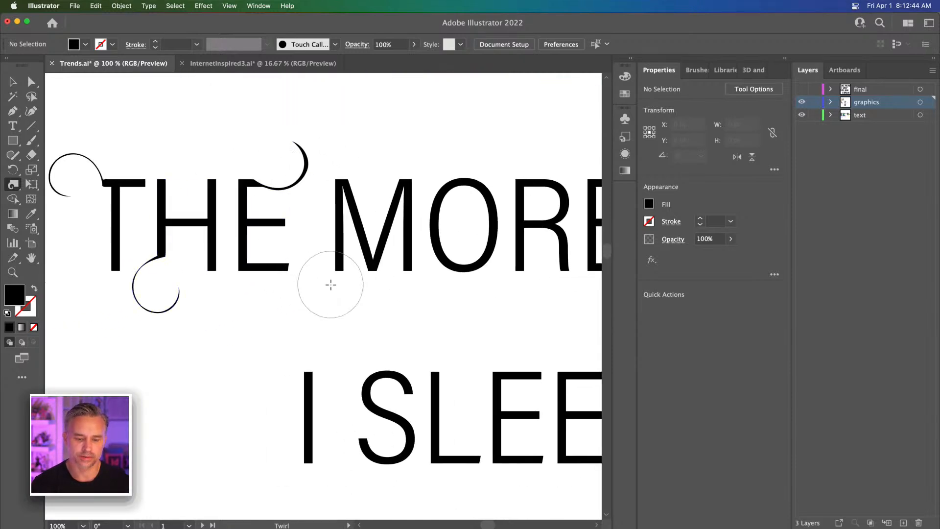
Step: Twirl curls onto the M's lower-left leg and upper-right end, the O's bottom and the R's upper-left corner in "MORE"
drag(329, 273, 330, 279)
mouse_move(395, 162)
mouse_down()
mouse_move(376, 156)
mouse_move(322, 190)
mouse_up()
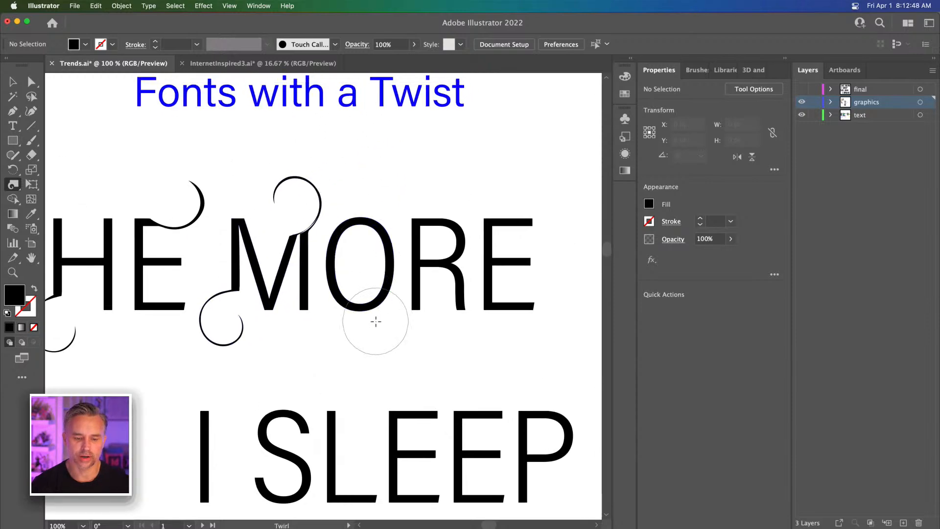
drag(375, 321, 363, 327)
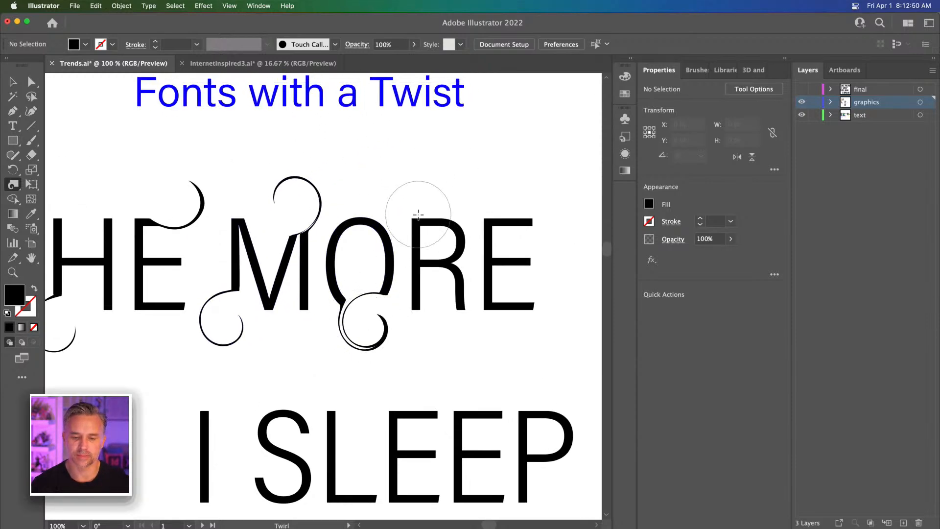
drag(419, 200, 410, 189)
drag(447, 336, 489, 186)
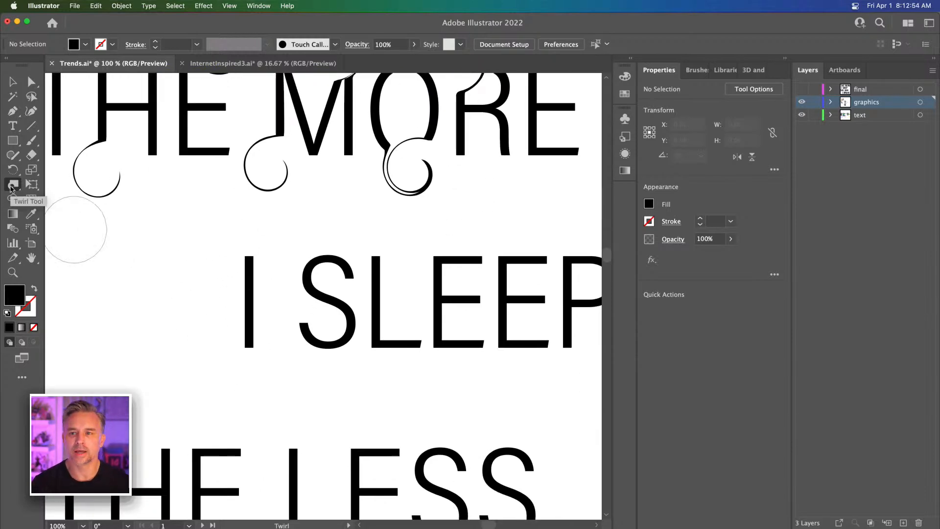
Step: Set the Twirl tool's brush width and height to 200 px and its intensity to 10%
double_click(11, 186)
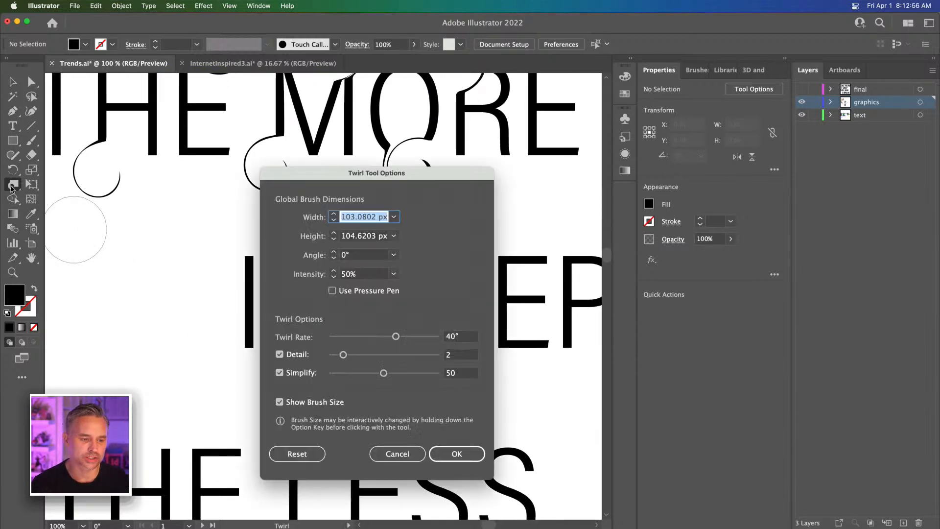
drag(332, 179, 497, 162)
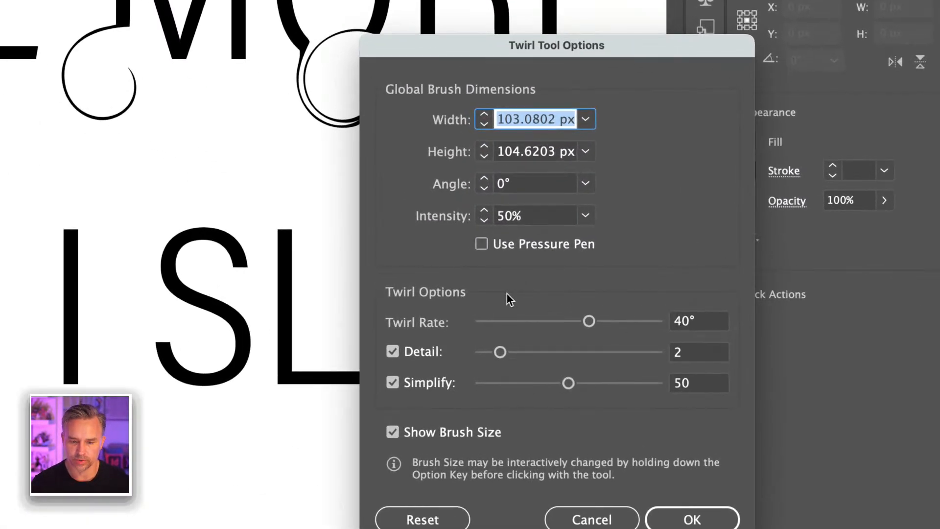
text(1)
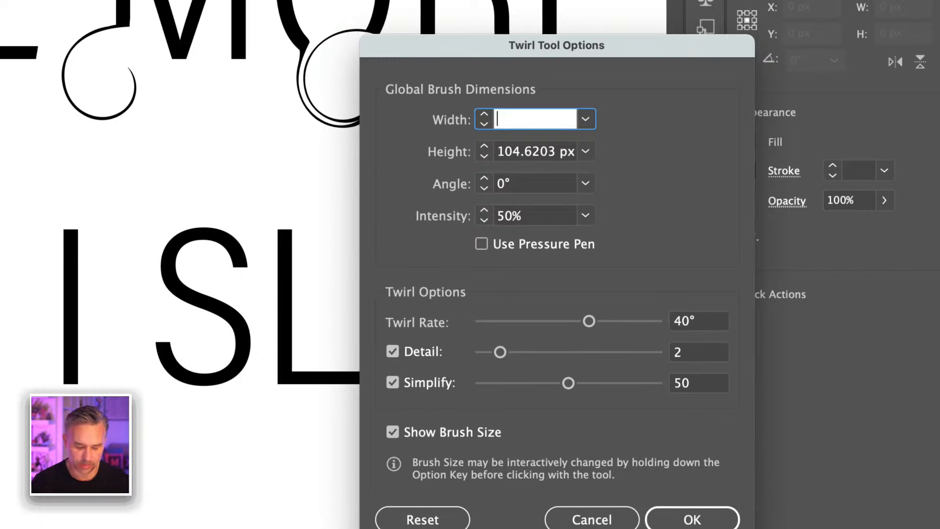
key(Tab)
text(2)
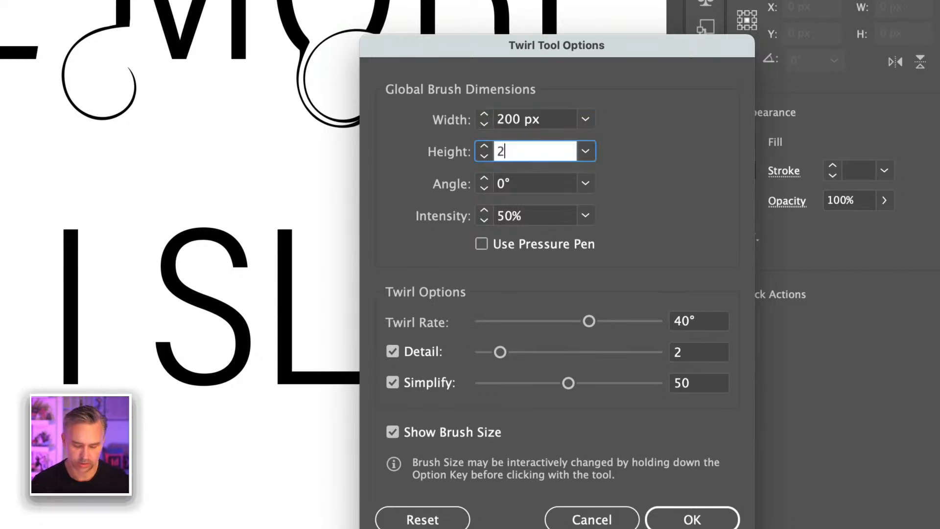
text(00)
key(Tab)
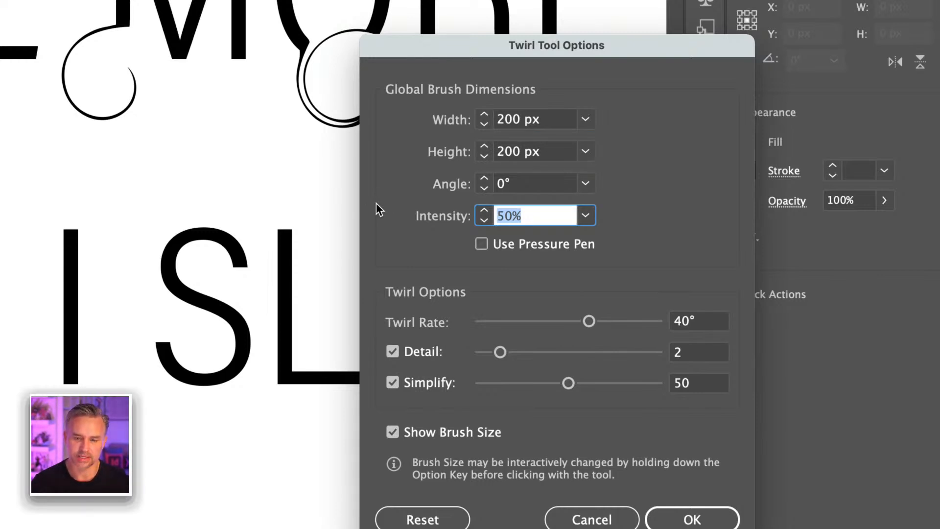
text(10)
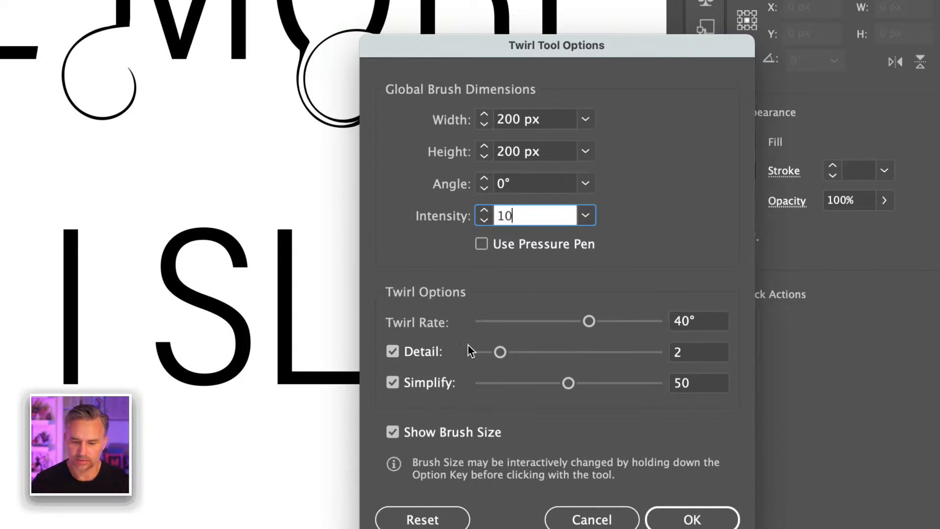
key(Return)
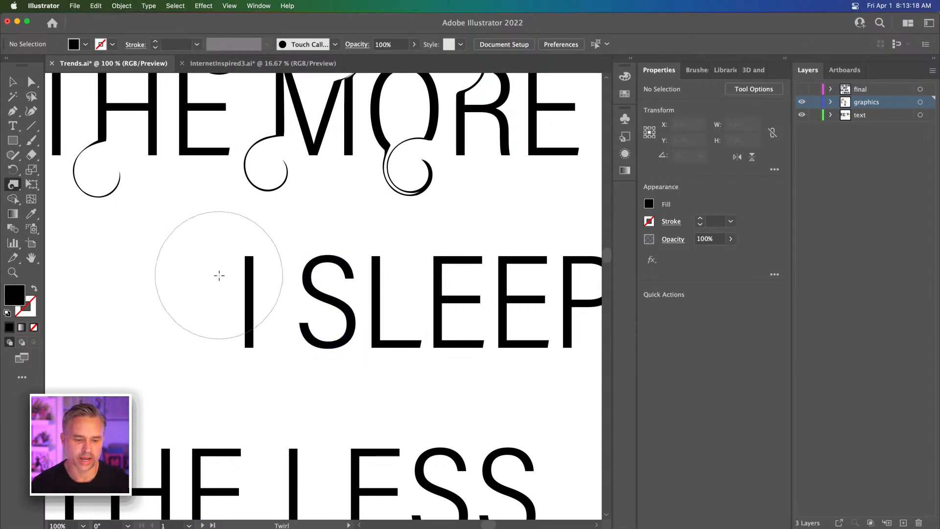
Step: Try larger twirls on "I SLEEP": the I's top, the L's top, the tops of both E's and the S's lower end
drag(219, 250, 218, 250)
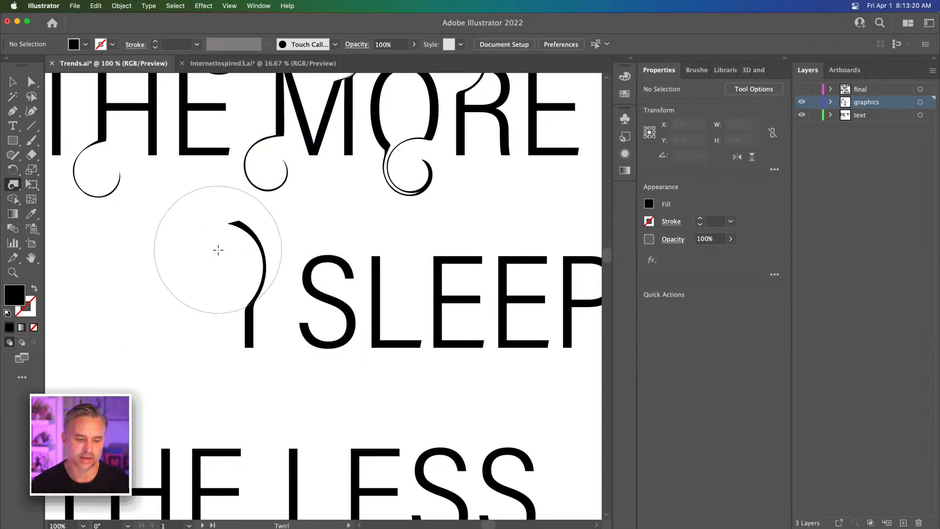
key(super+z)
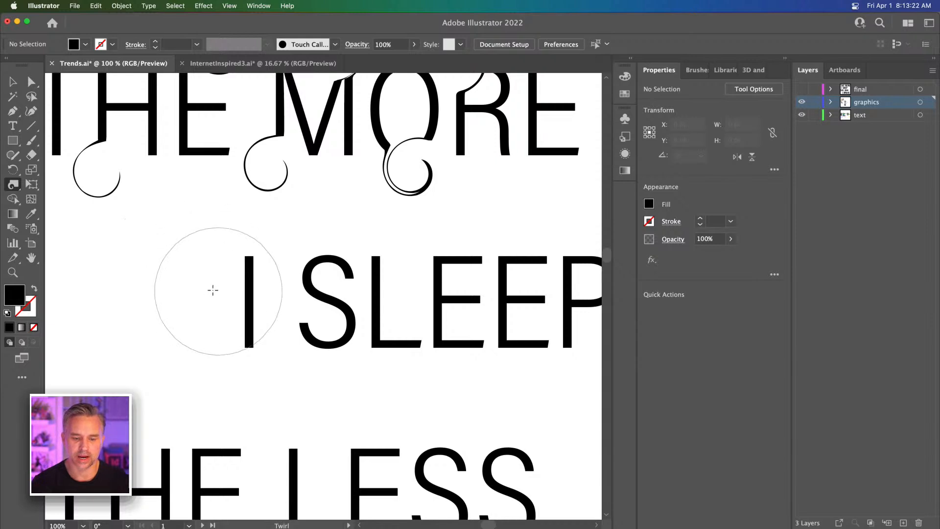
drag(384, 264, 383, 272)
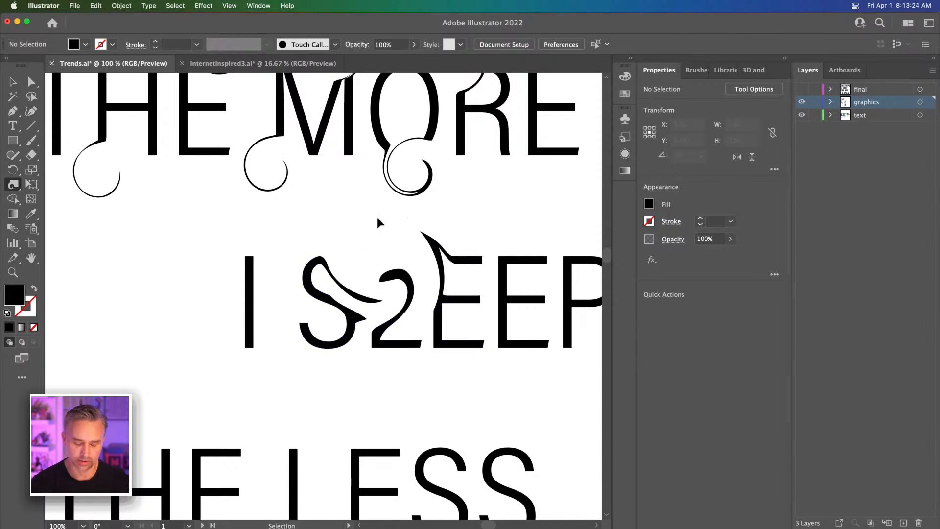
key(super+z)
click(487, 263)
key(space)
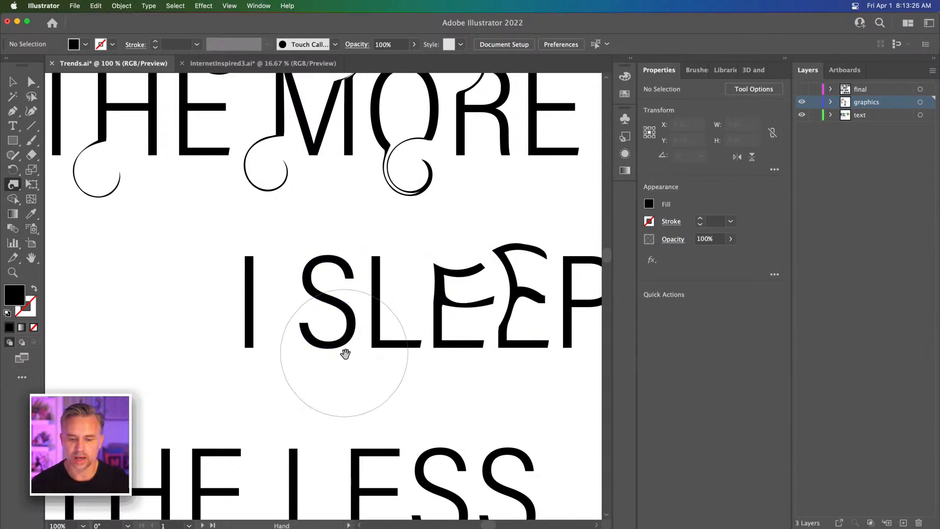
mouse_move(346, 353)
mouse_down()
mouse_move(281, 360)
mouse_move(318, 410)
mouse_up()
click(291, 436)
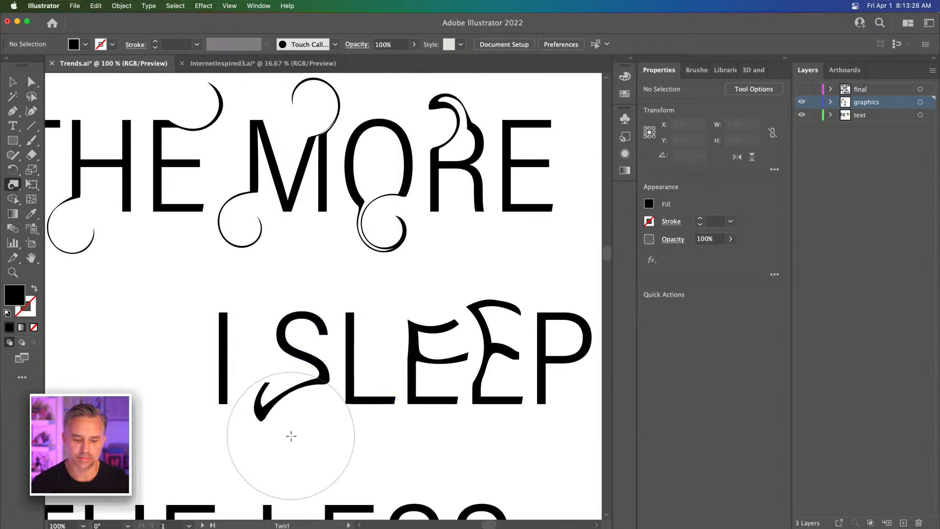
Step: Twirl the tops of the H in "THE" and the L in "LESS" on the third line
key(super+minus)
key(space)
drag(221, 387, 324, 359)
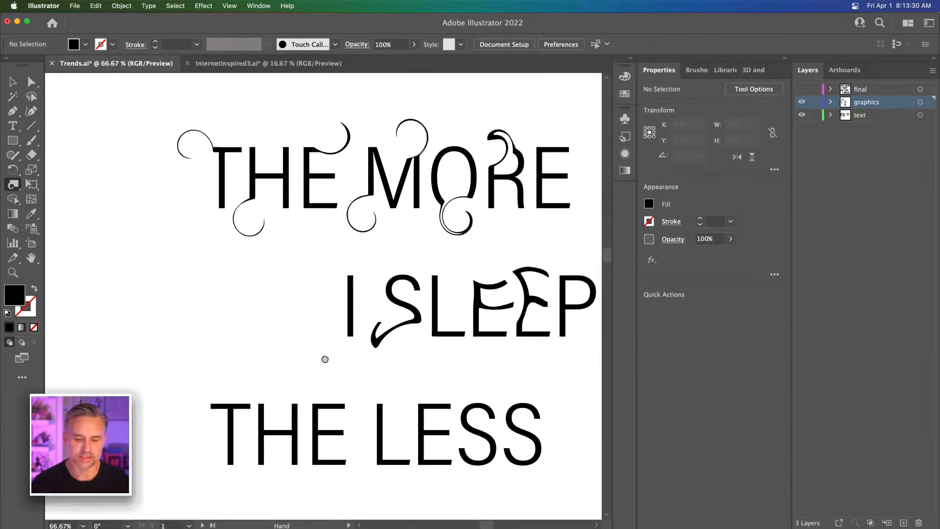
click(281, 399)
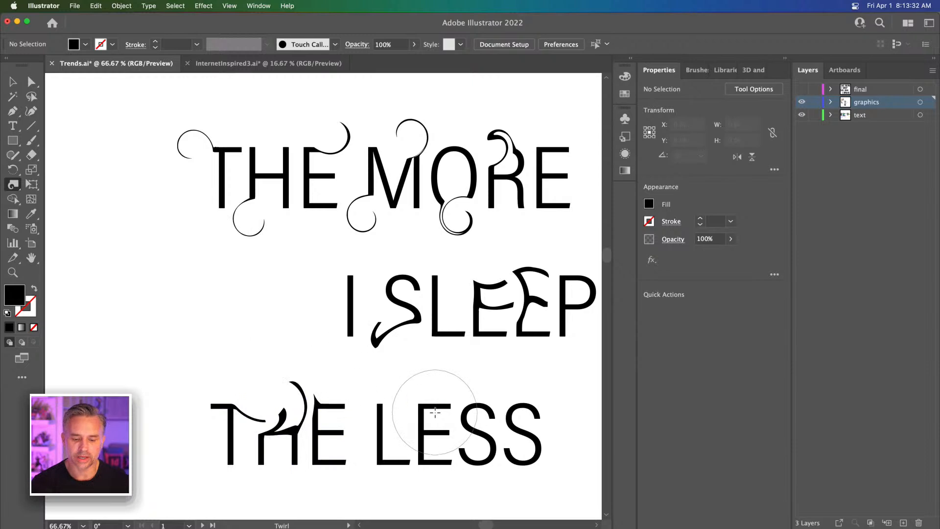
click(374, 399)
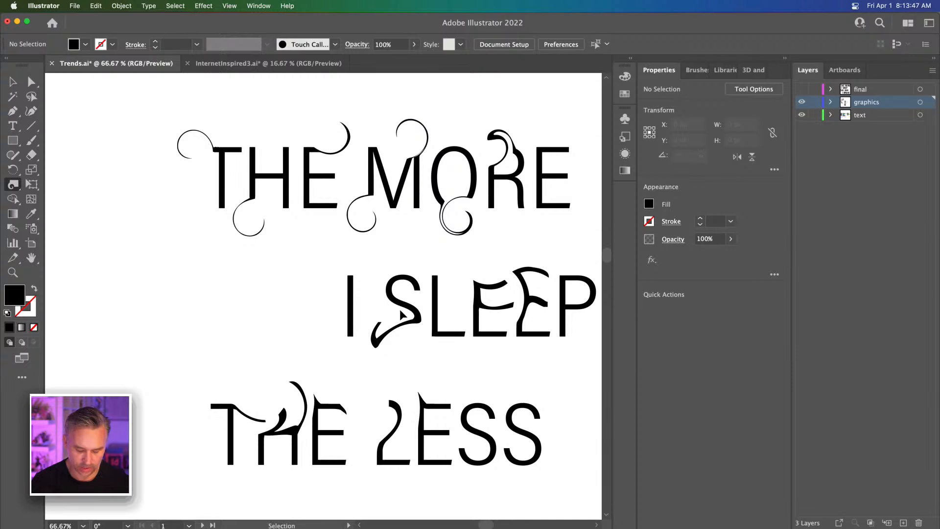
Step: Undo all the twirls on the three lines back to the plain outlined letters
key(super+z)
key(super+z)
key(super+z)
key(super+z)
key(super+z)
key(super+z)
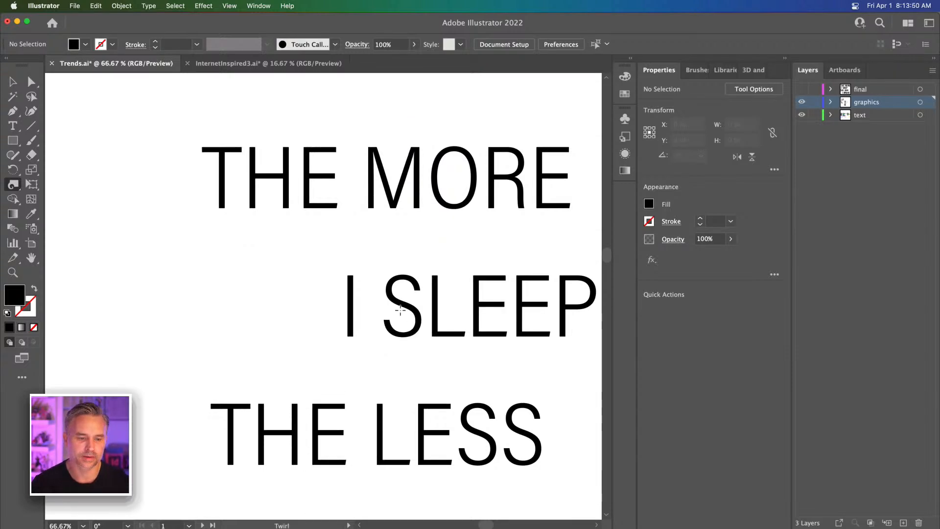
Step: Try twirling the T's top, the H's legs, and the tops of the M and O in "THE MORE", undoing each twirl
click(197, 142)
click(268, 227)
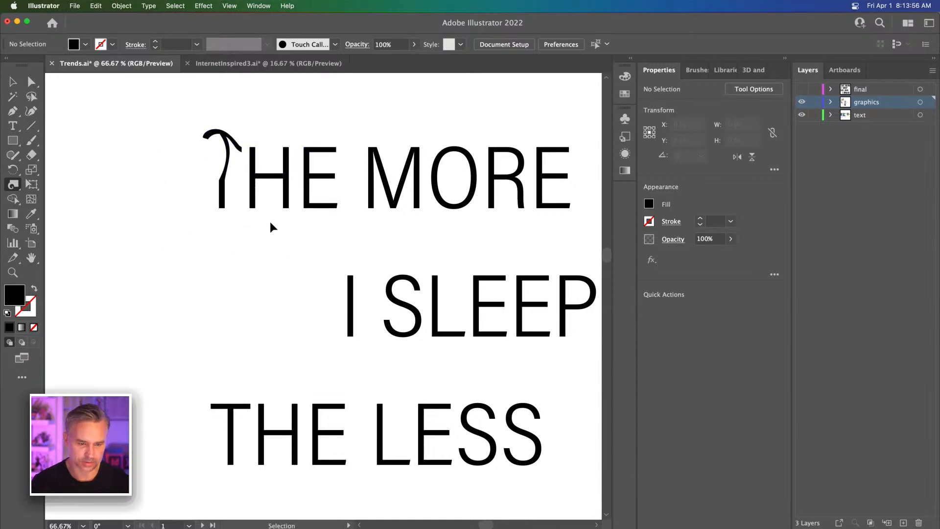
mouse_move(273, 226)
mouse_down()
mouse_move(273, 210)
mouse_move(277, 218)
mouse_up()
drag(369, 141, 367, 139)
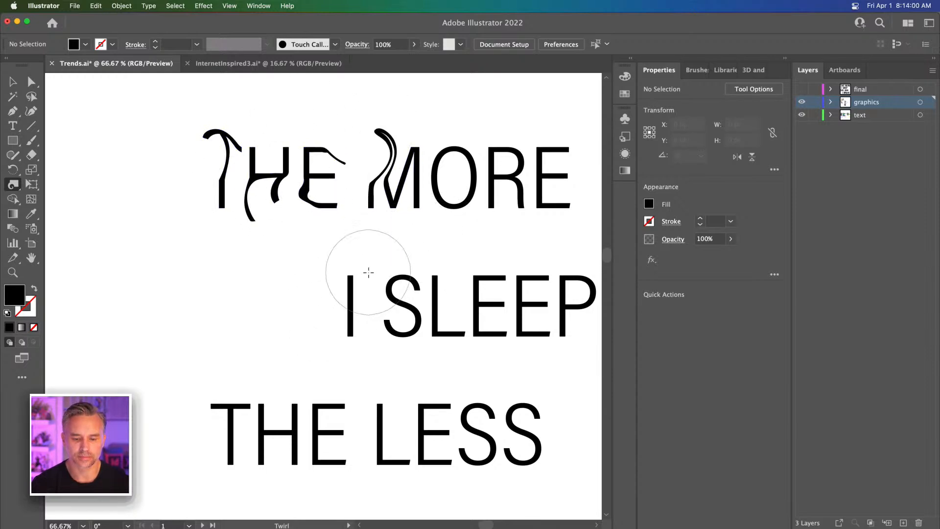
key(super+z)
drag(434, 137, 434, 137)
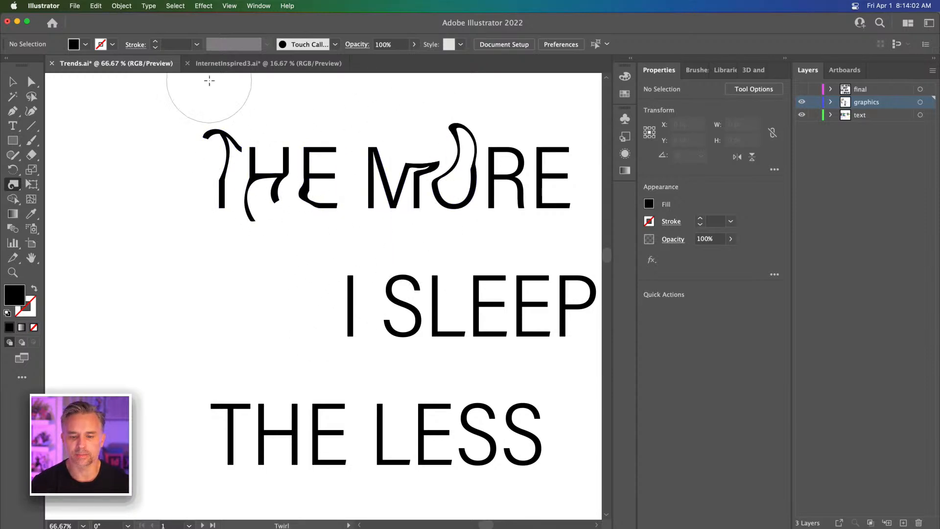
key(super+z)
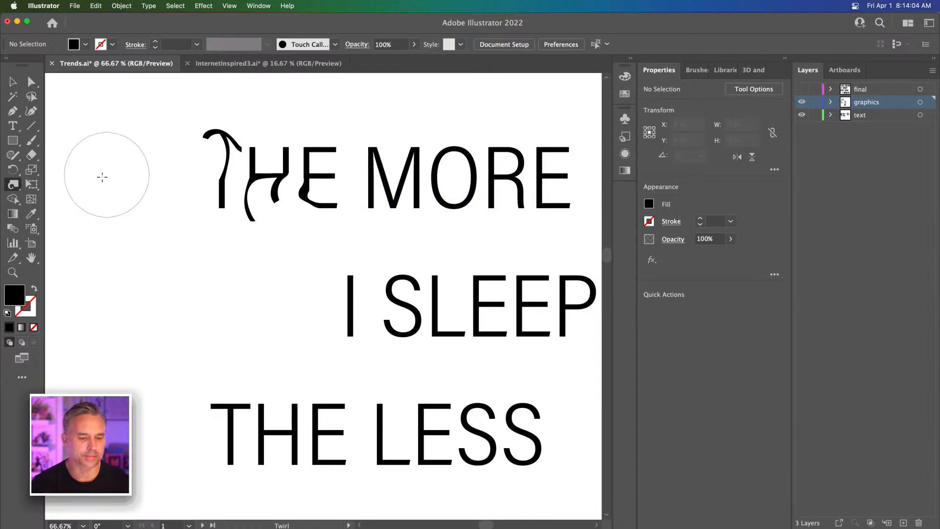
key(super+z)
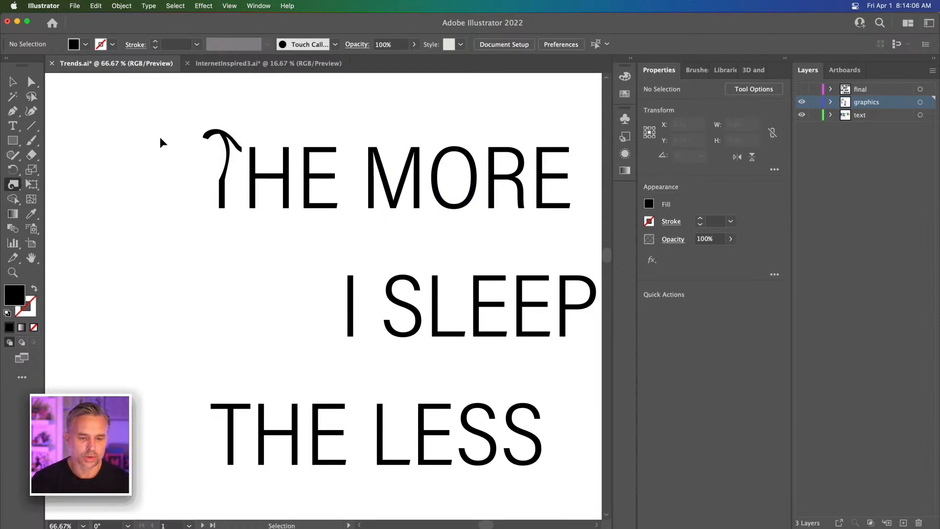
key(super+z)
Step: Twirl a small upward curl onto the left end of the first T's crossbar, undoing the unwanted extra twirls
mouse_move(197, 151)
mouse_down()
mouse_move(147, 157)
mouse_move(235, 161)
mouse_move(274, 138)
mouse_up()
key(super+z)
key(super+z)
key(super+z)
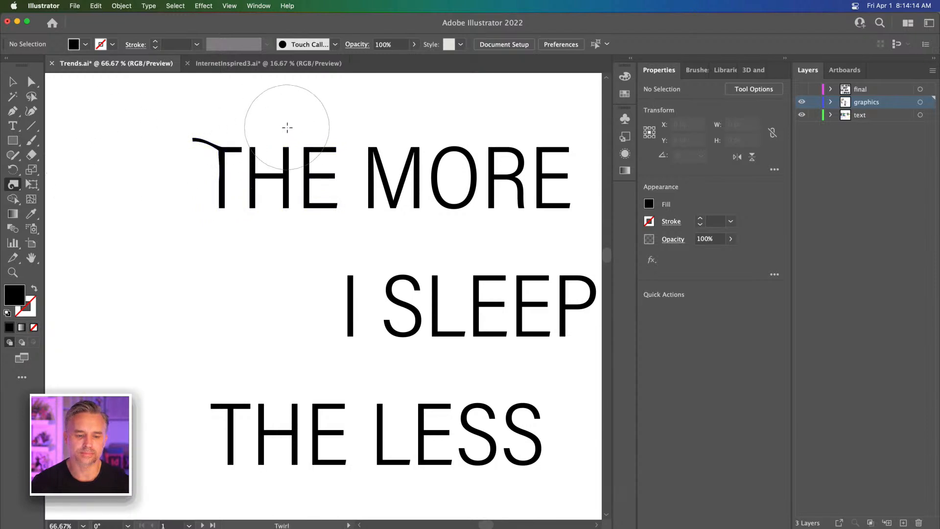
Step: Try light twirls on the tops of the H and E in the first "THE", undoing each one
click(287, 127)
key(super+z)
drag(297, 135, 296, 135)
key(super+z)
click(280, 121)
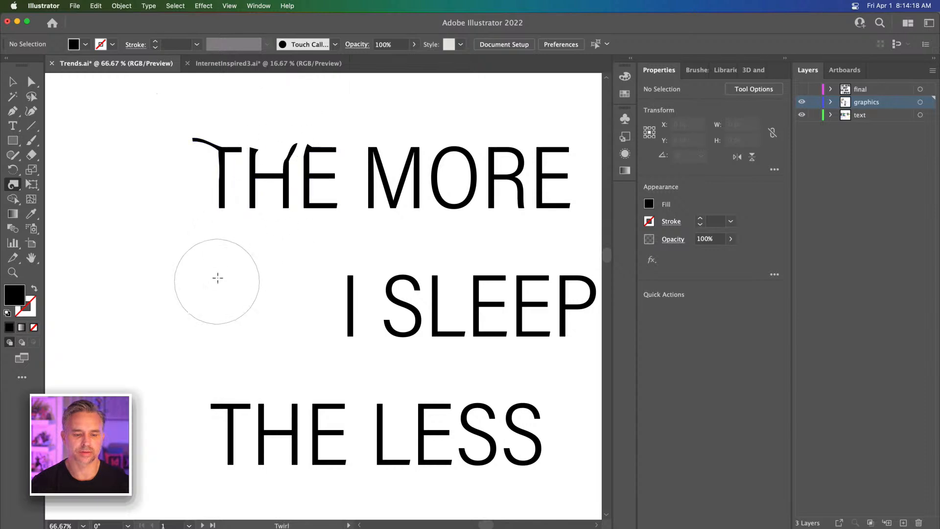
key(super+z)
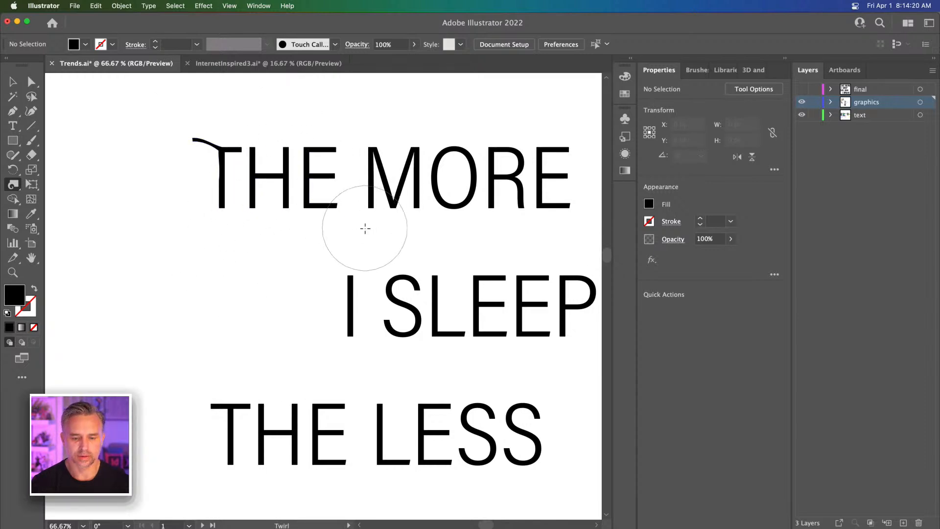
Step: Switch to the Warp tool and change its brush intensity, keeping the 200 px brush size
drag(14, 182, 56, 198)
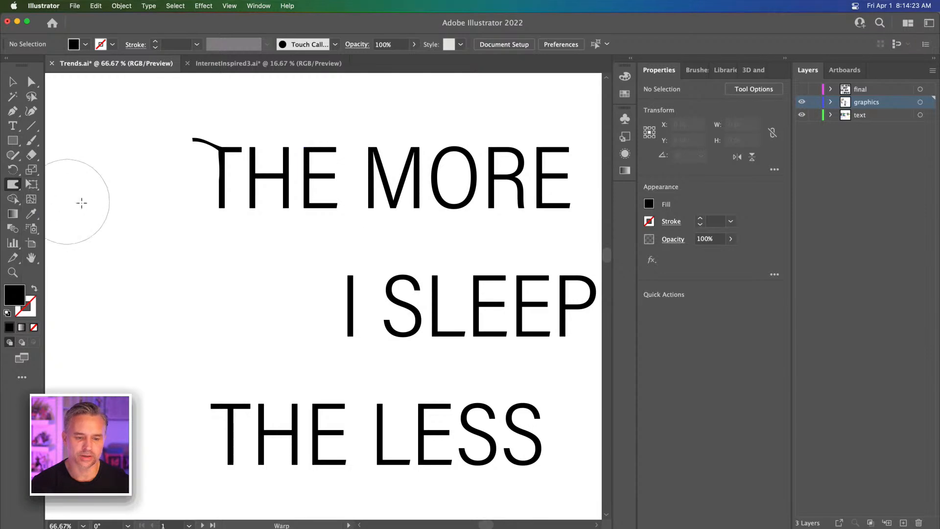
double_click(13, 185)
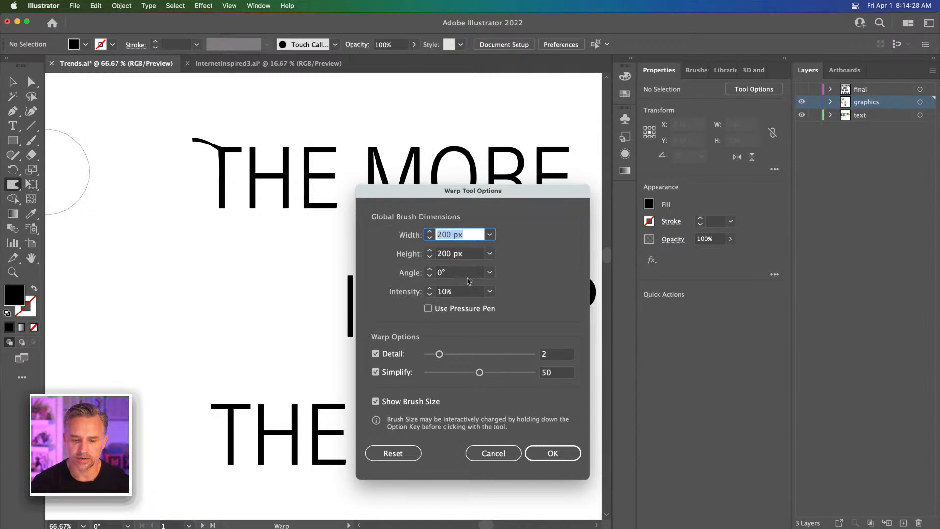
click(460, 293)
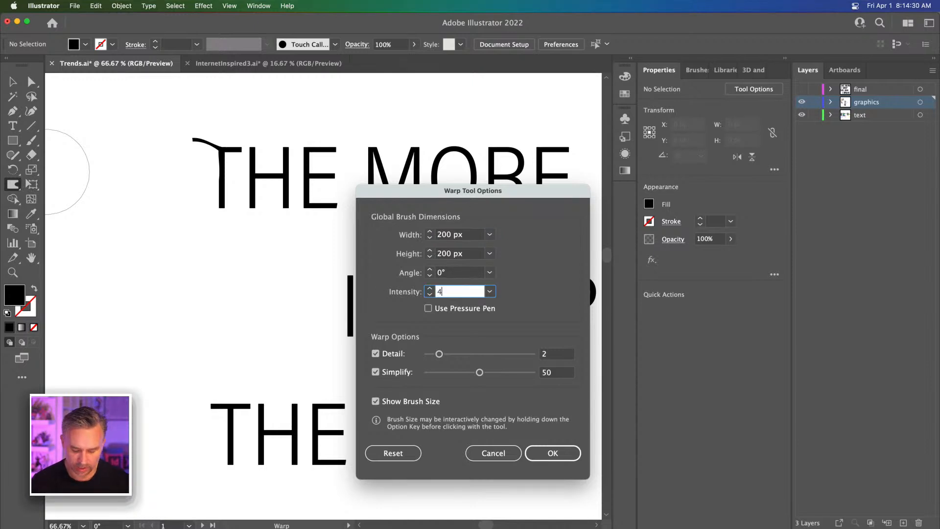
key(Return)
Step: Warp the M's middle point and the H's right leg downward, and stretch the tops of the O and the S in "SLEEP" upward
mouse_move(399, 230)
mouse_down()
mouse_move(399, 210)
mouse_move(390, 311)
mouse_up()
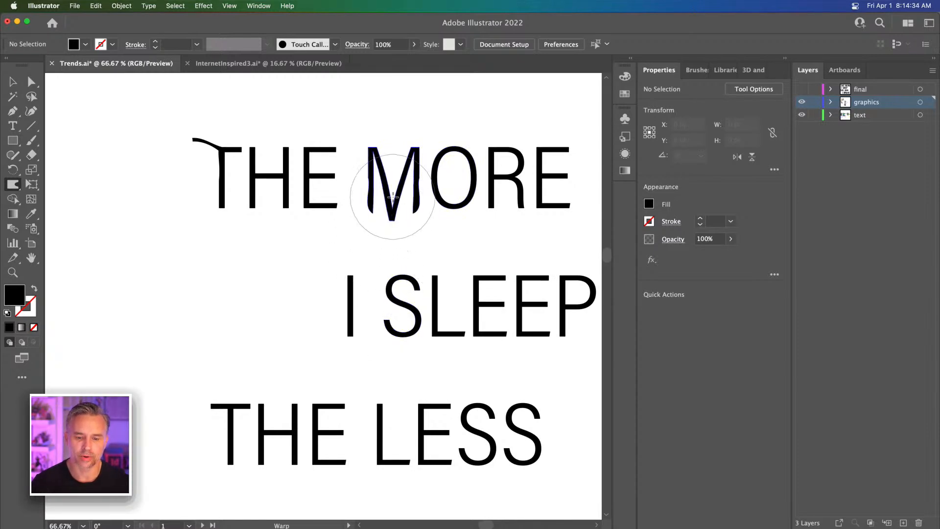
drag(392, 196, 391, 288)
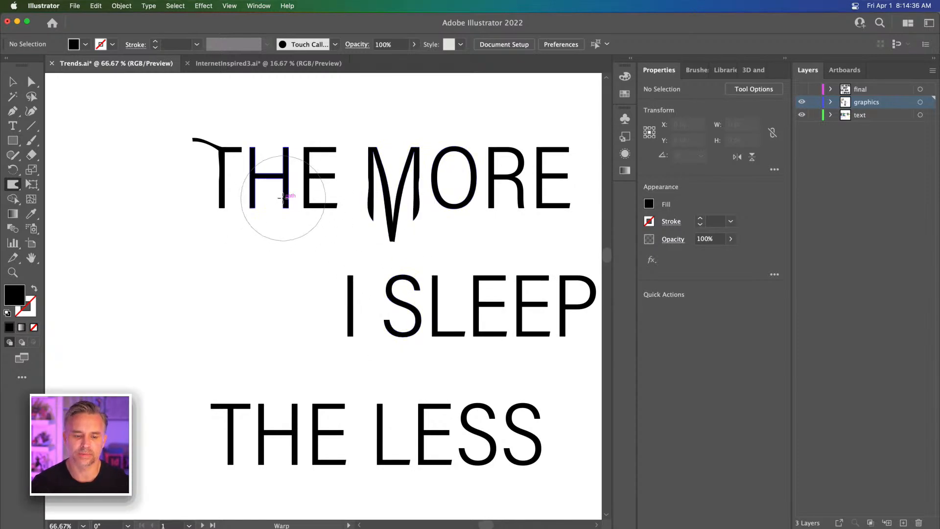
drag(285, 193, 271, 361)
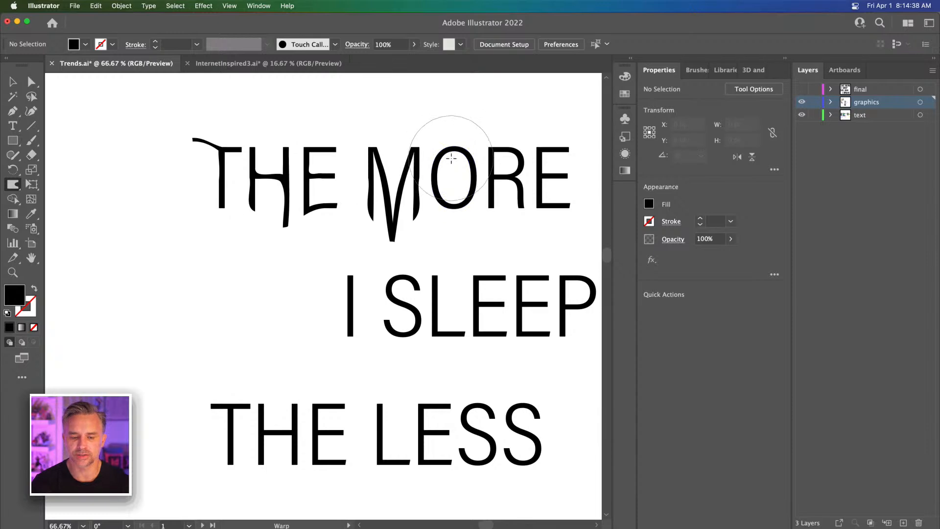
drag(452, 169, 452, 71)
drag(327, 336, 325, 287)
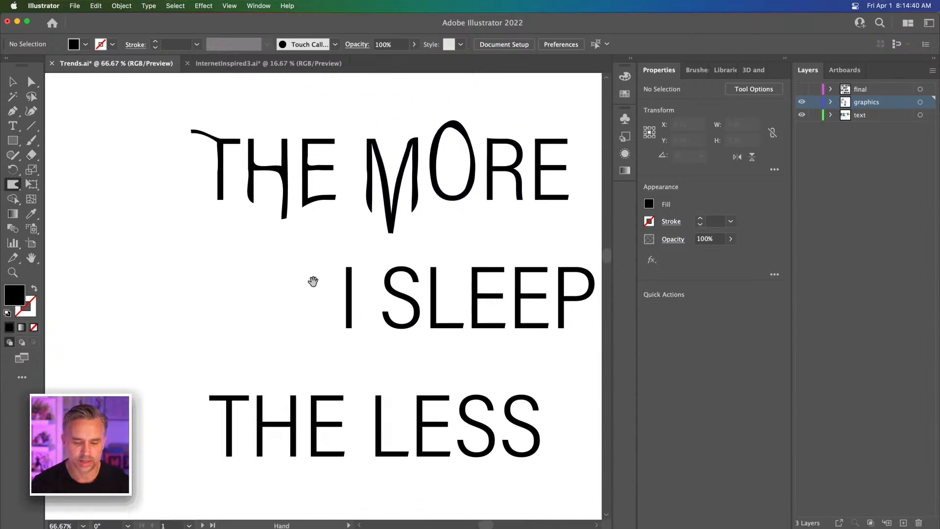
drag(415, 280, 419, 231)
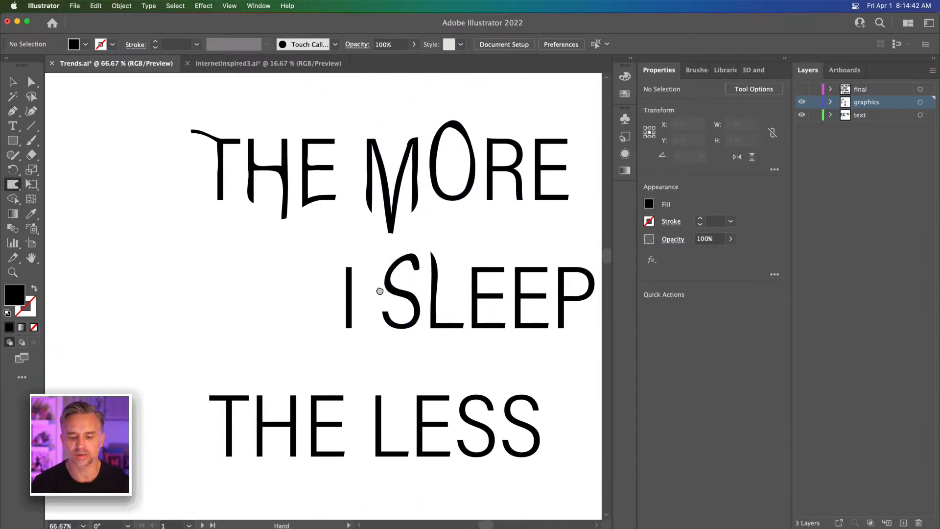
Step: Switch to the Twirl tool, undo a trial twirl under the Es of "SLEEP", and set the brush intensity to 20%
scroll(380, 292, down, 2)
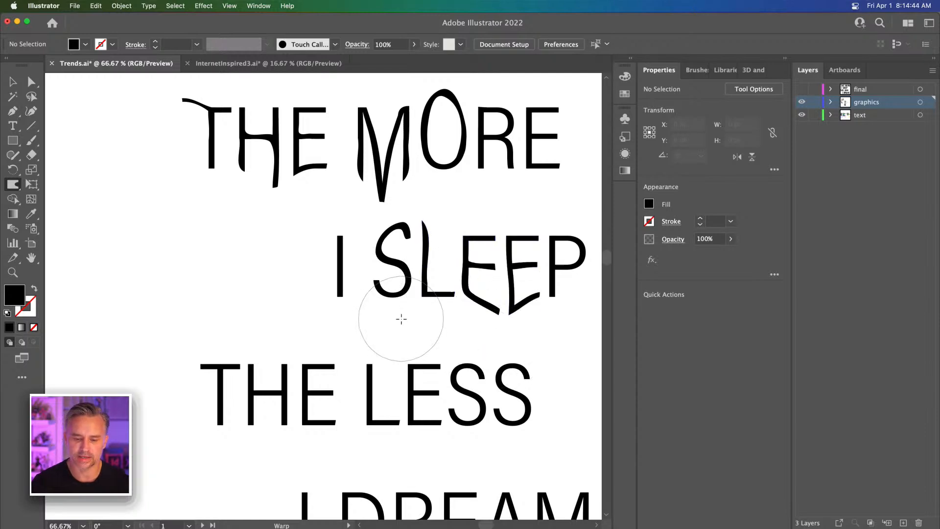
drag(13, 184, 53, 214)
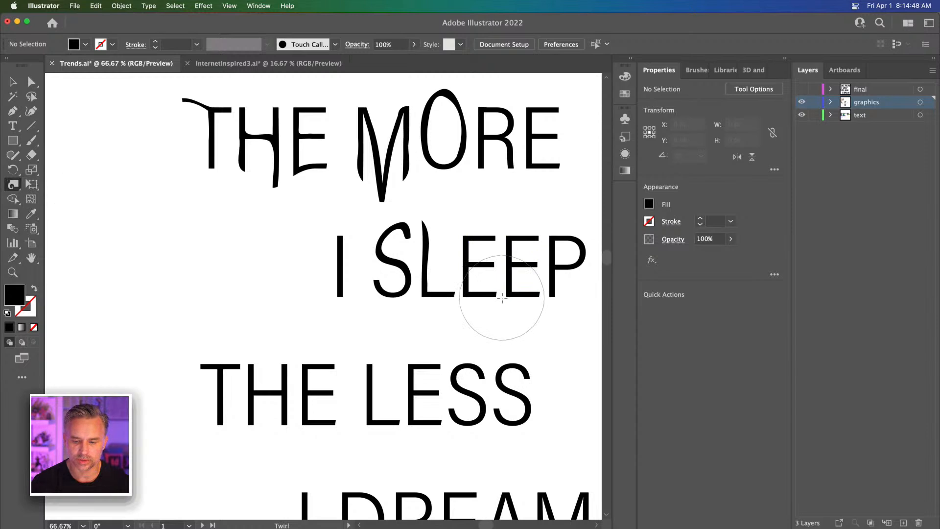
drag(502, 294, 490, 294)
key(super+z)
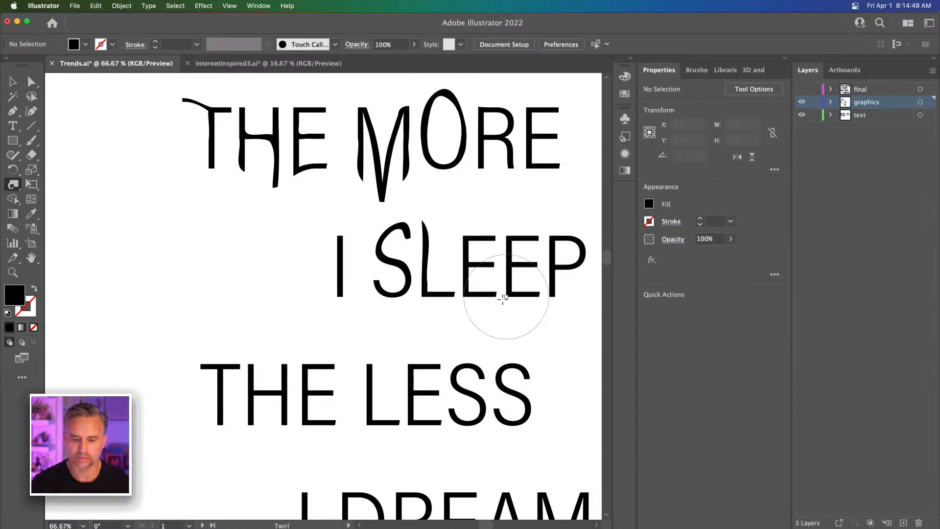
double_click(14, 185)
click(531, 248)
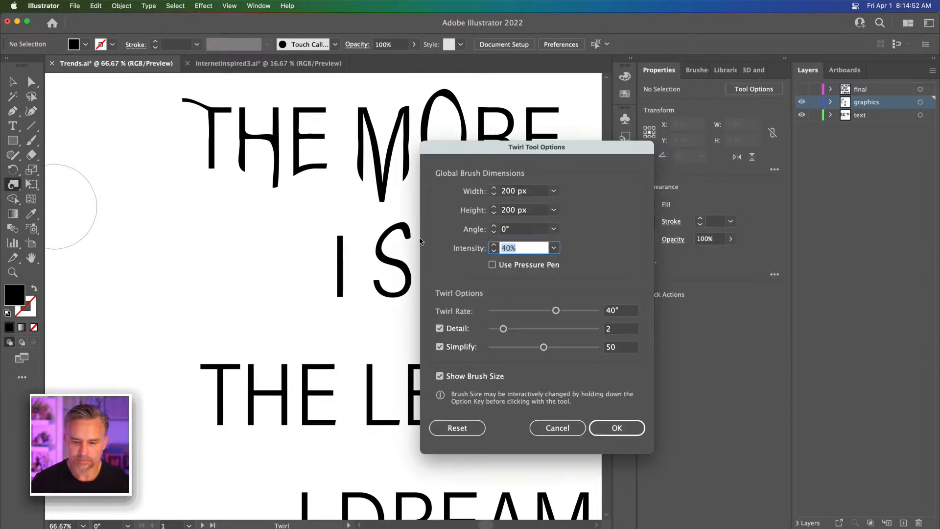
text(20)
key(Return)
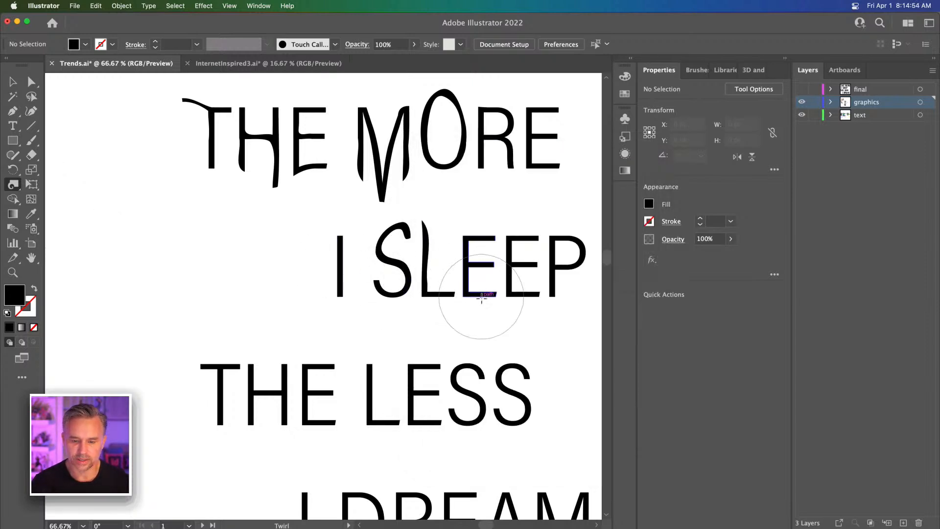
Step: Twirl the bottoms of the Es and the I in "I SLEEP", and the tops of "THE" and the L in "THE LESS"
drag(482, 293, 483, 291)
key(super+z)
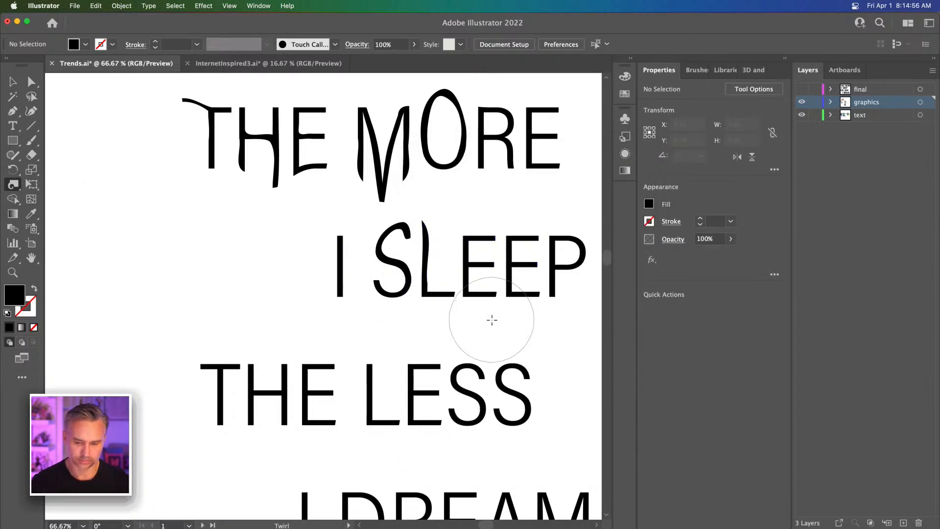
click(500, 323)
mouse_move(318, 328)
mouse_down()
mouse_move(299, 319)
mouse_move(321, 315)
mouse_up()
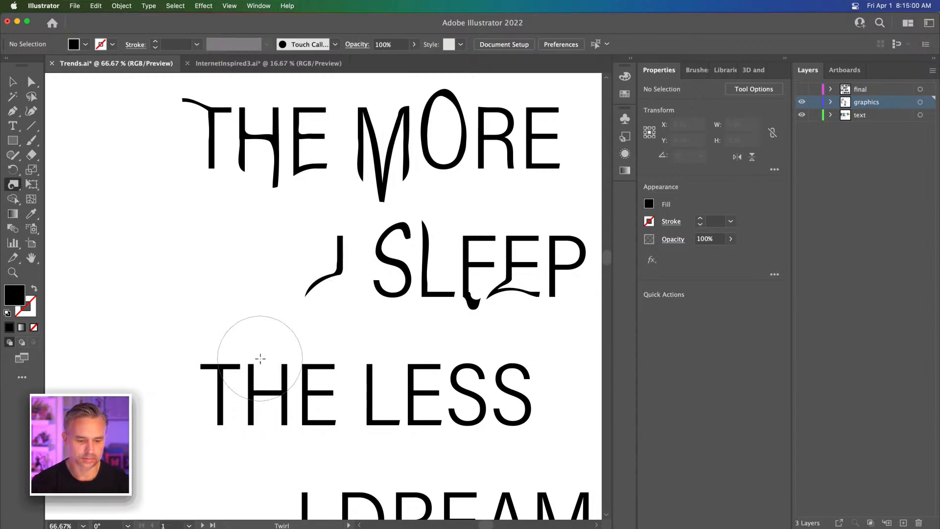
mouse_move(257, 342)
mouse_down()
mouse_move(220, 382)
mouse_move(228, 384)
mouse_up()
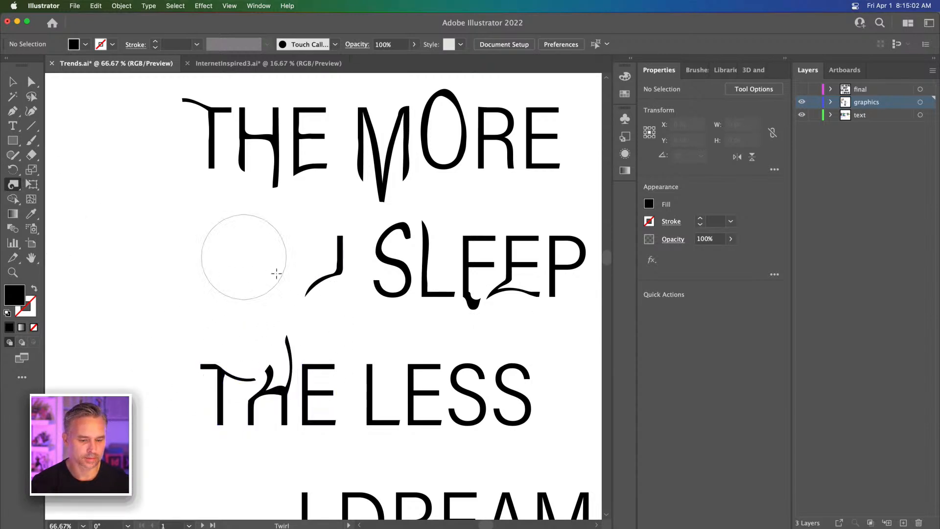
drag(353, 332, 357, 336)
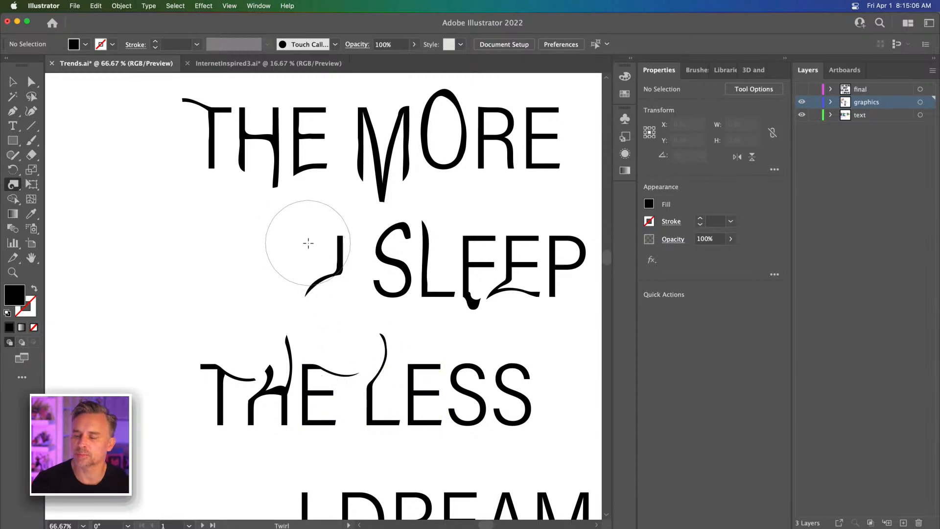
Step: Review the Twirl tool's brush options without changing them, and shrink the brush directly on the canvas
double_click(12, 185)
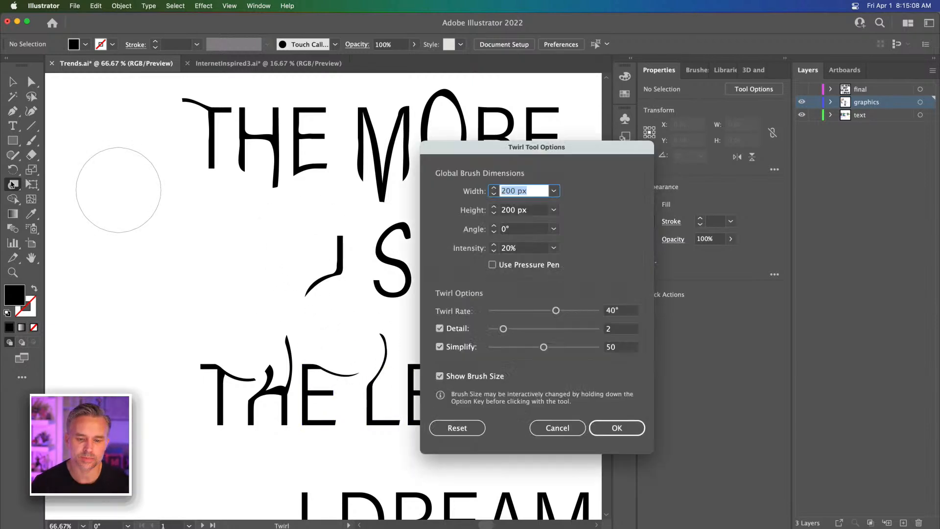
click(558, 427)
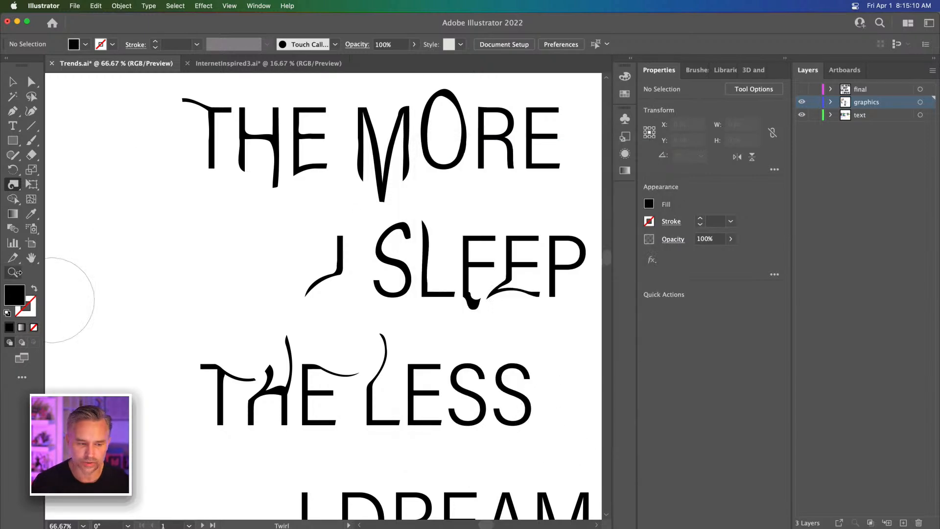
double_click(13, 186)
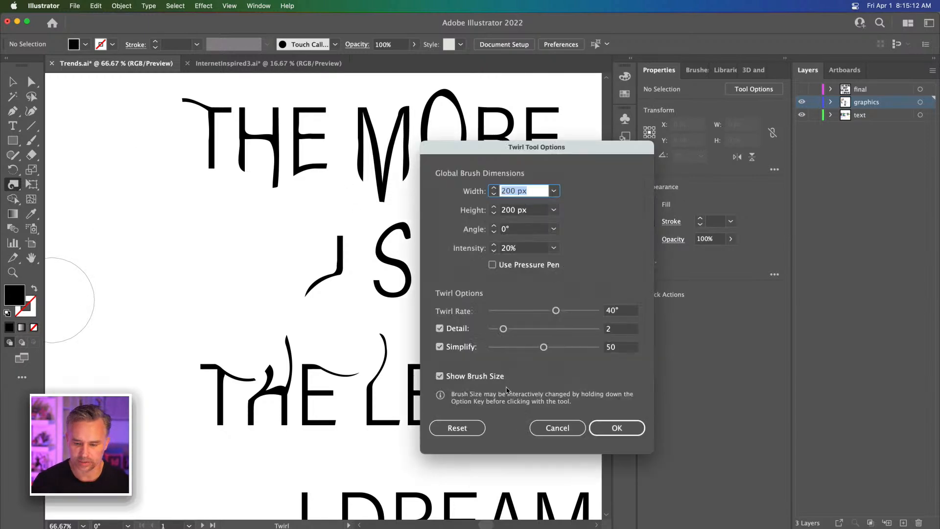
drag(505, 150, 508, 103)
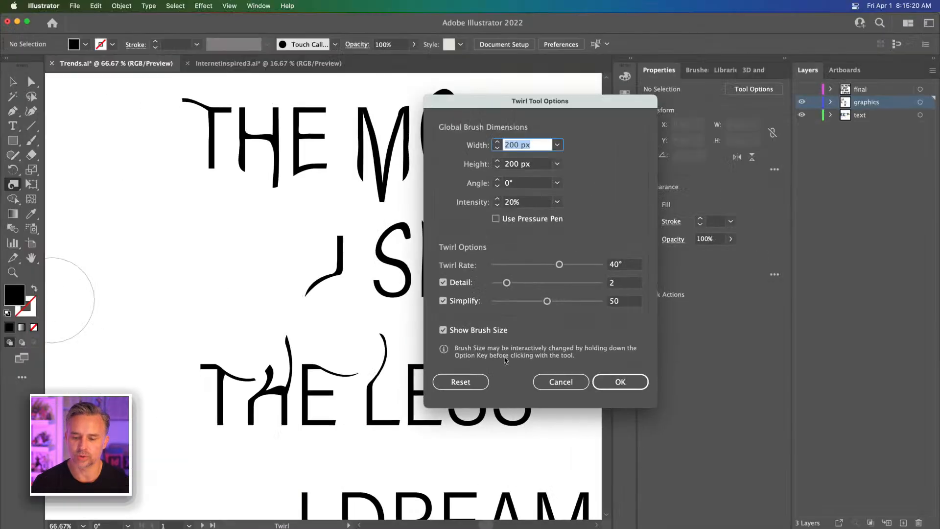
click(700, 379)
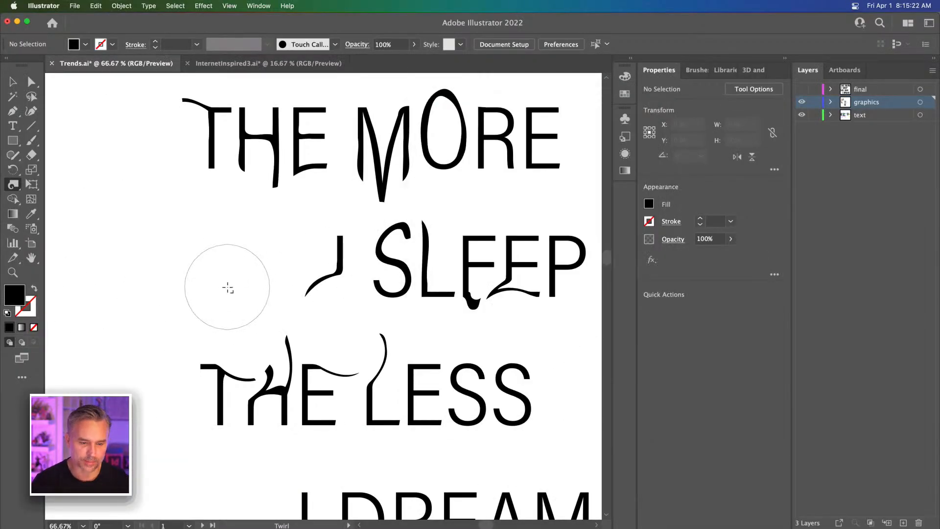
mouse_move(226, 285)
mouse_down()
mouse_move(227, 269)
mouse_move(248, 269)
mouse_move(268, 296)
mouse_move(252, 231)
mouse_move(304, 267)
mouse_move(216, 216)
mouse_move(222, 301)
mouse_move(265, 260)
mouse_move(210, 266)
mouse_move(244, 269)
mouse_move(235, 304)
mouse_move(264, 273)
mouse_move(231, 330)
mouse_move(226, 316)
mouse_move(218, 356)
mouse_up()
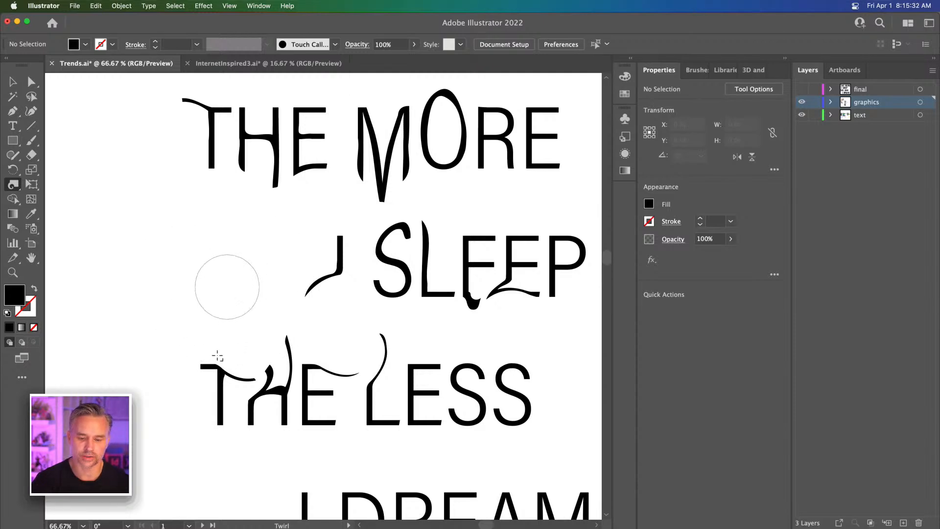
Step: Twirl the tops and bottoms of the E and first S in "LESS", redoing unwanted strokes, and twist the last S
mouse_move(423, 361)
mouse_down()
mouse_move(425, 373)
mouse_move(429, 356)
mouse_up()
key(super+z)
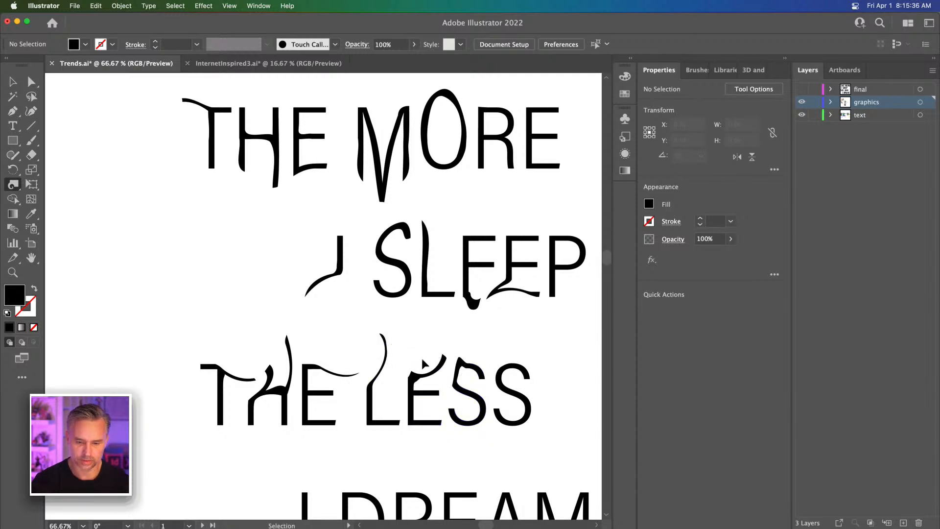
drag(423, 358, 431, 359)
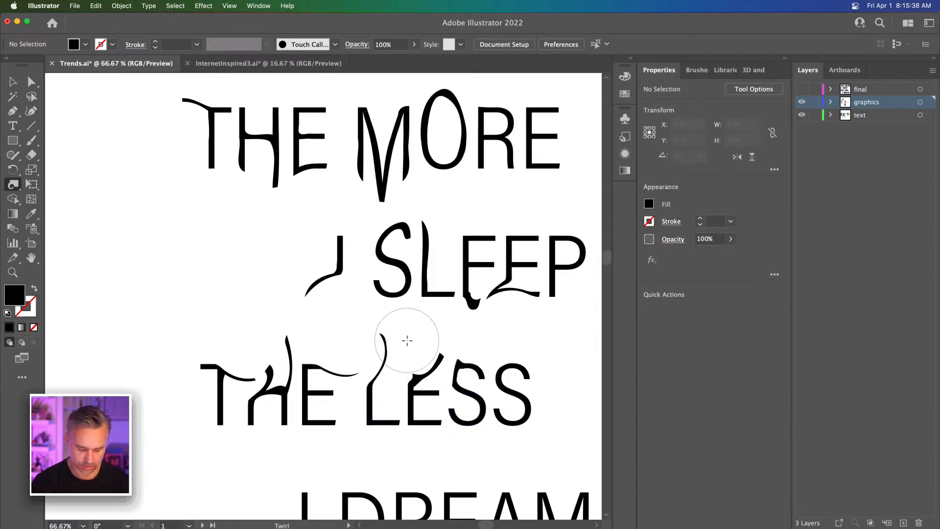
key(super+z)
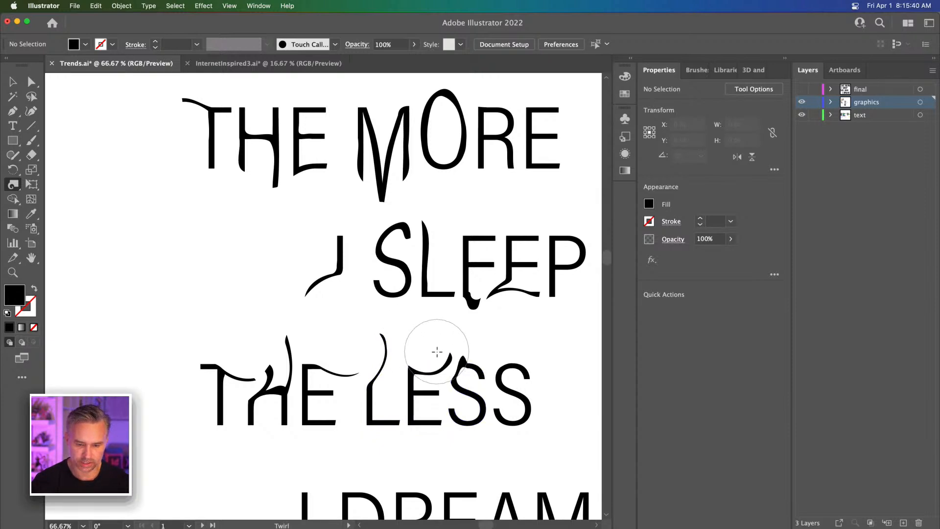
mouse_move(456, 445)
mouse_down()
mouse_move(440, 440)
mouse_move(528, 461)
mouse_up()
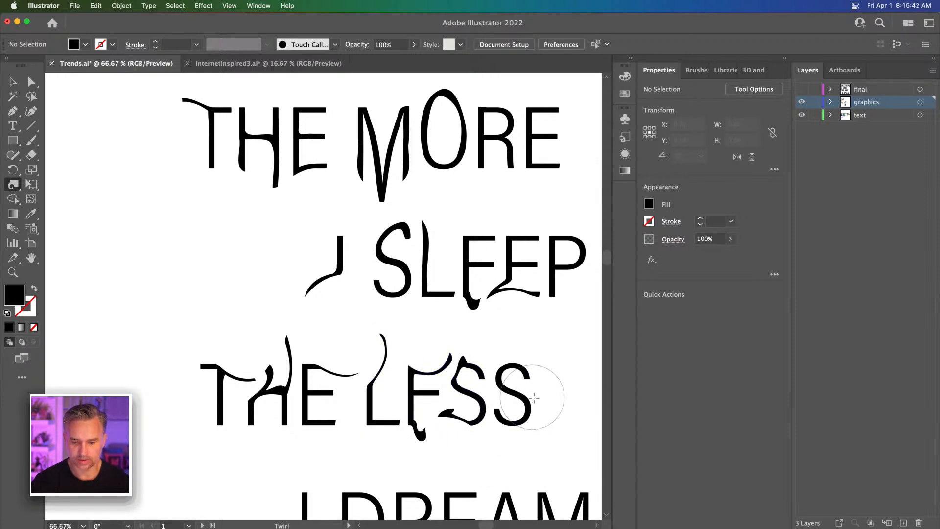
drag(528, 381, 517, 399)
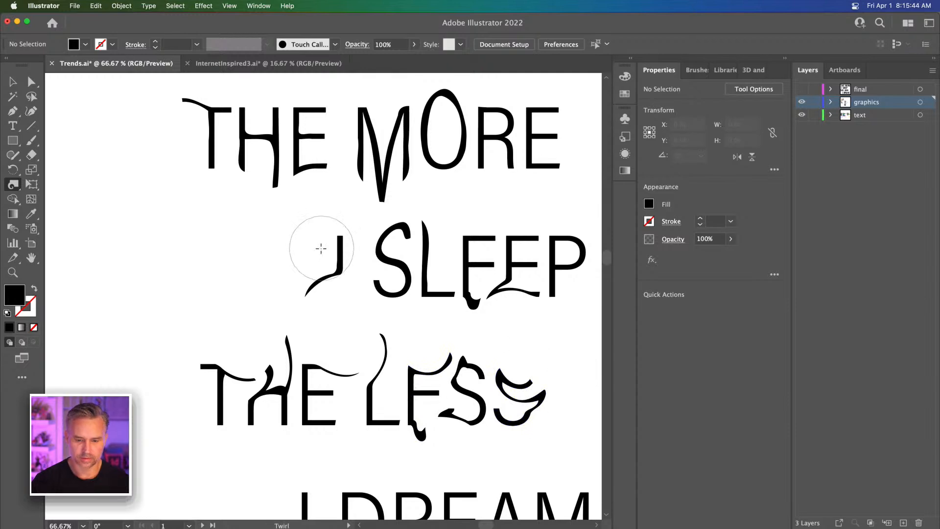
Step: Twirl the top of the I in "I DREAM" and, with an enlarged brush, the bottoms of the R and E and tops of the A and M
drag(352, 369, 291, 136)
drag(279, 300, 247, 300)
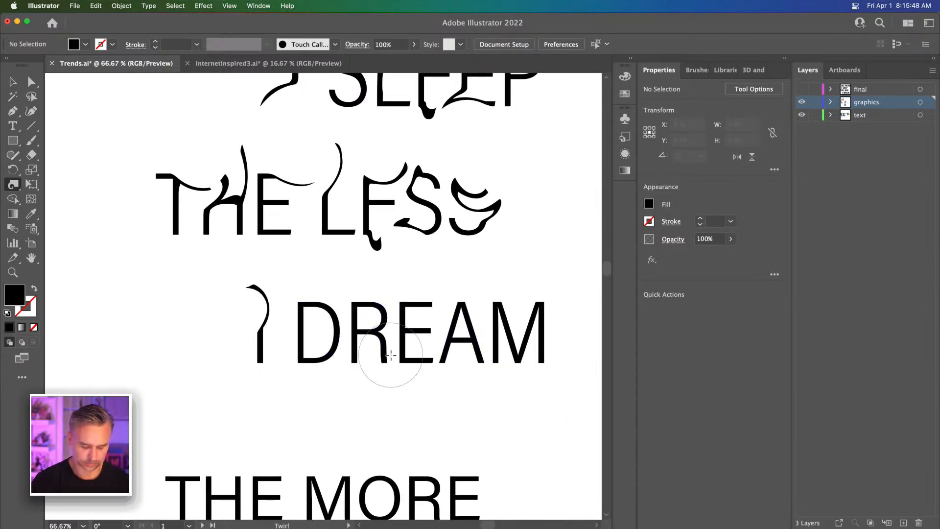
mouse_move(245, 390)
alt+shift+mouse_down()
mouse_move(278, 430)
mouse_move(265, 416)
alt+shift+mouse_up()
mouse_move(392, 392)
mouse_down()
mouse_move(393, 405)
mouse_move(413, 411)
mouse_up()
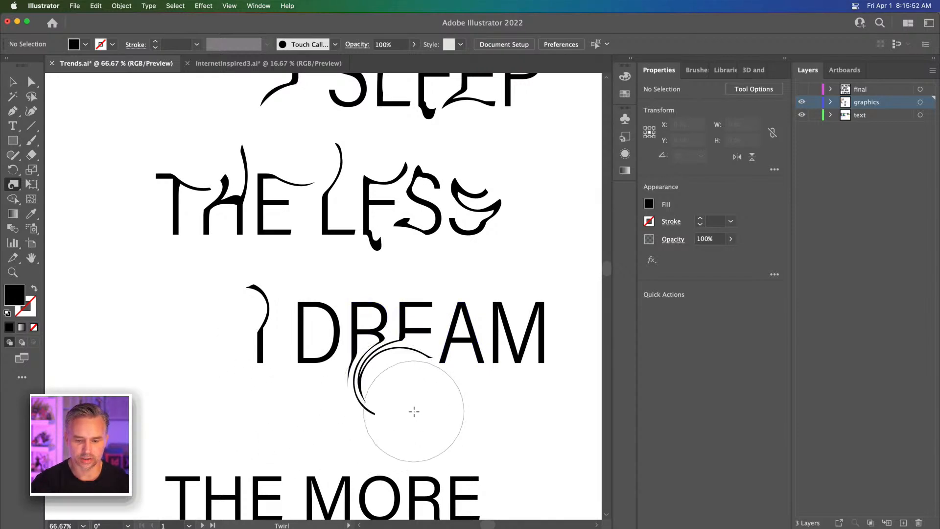
drag(489, 284, 472, 307)
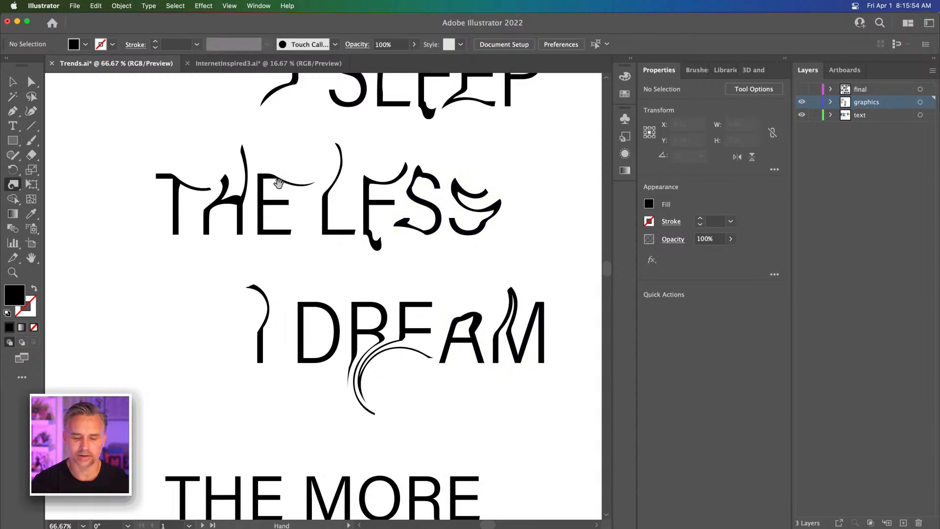
Step: Twirl the bottoms of the letters in the first "THE" and the tops of the M and O in "MORE"
drag(279, 184, 266, 339)
drag(169, 207, 193, 279)
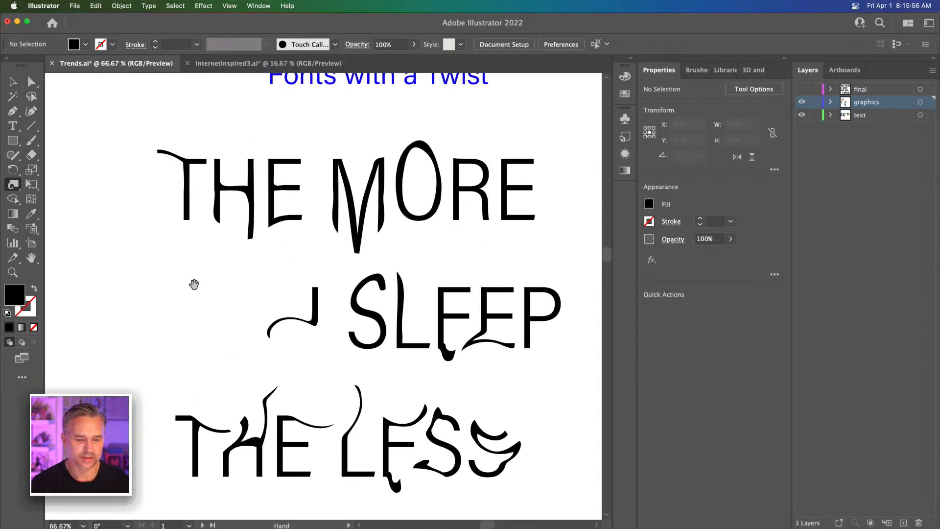
mouse_move(250, 279)
mouse_down()
mouse_move(237, 251)
mouse_move(208, 308)
mouse_up()
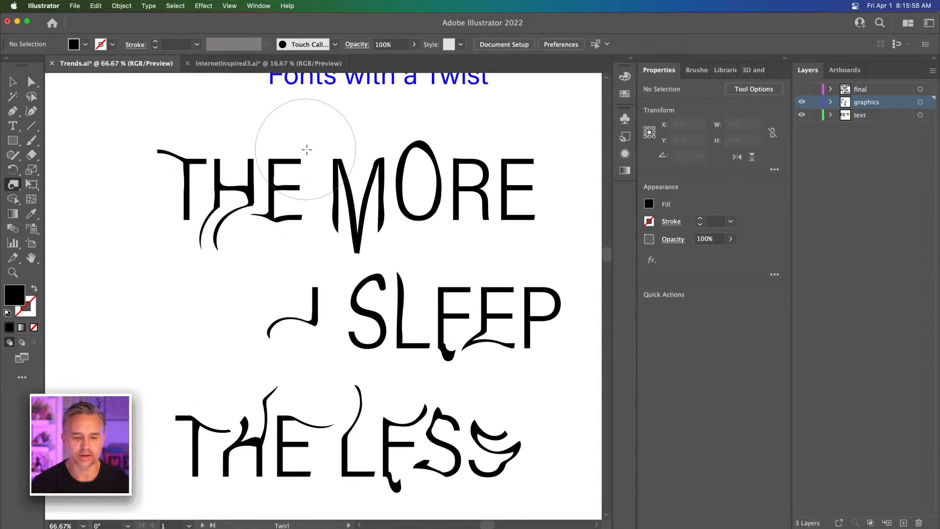
mouse_move(309, 149)
mouse_down()
mouse_move(367, 118)
mouse_move(390, 126)
mouse_move(303, 124)
mouse_up()
Step: Twirl the tops of the E, A and M in "DREAM" further, and the bottoms of the second E and P in "SLEEP"
scroll(303, 123, down, 10)
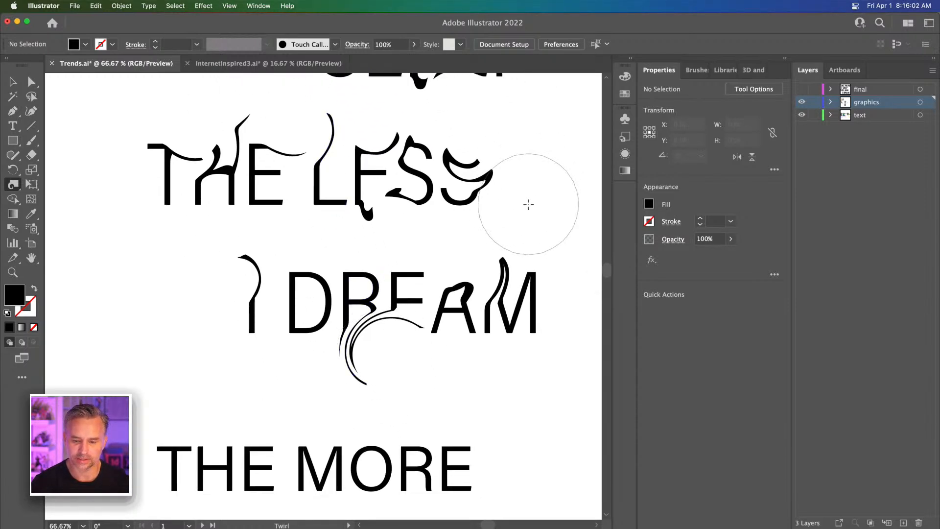
drag(463, 249, 462, 256)
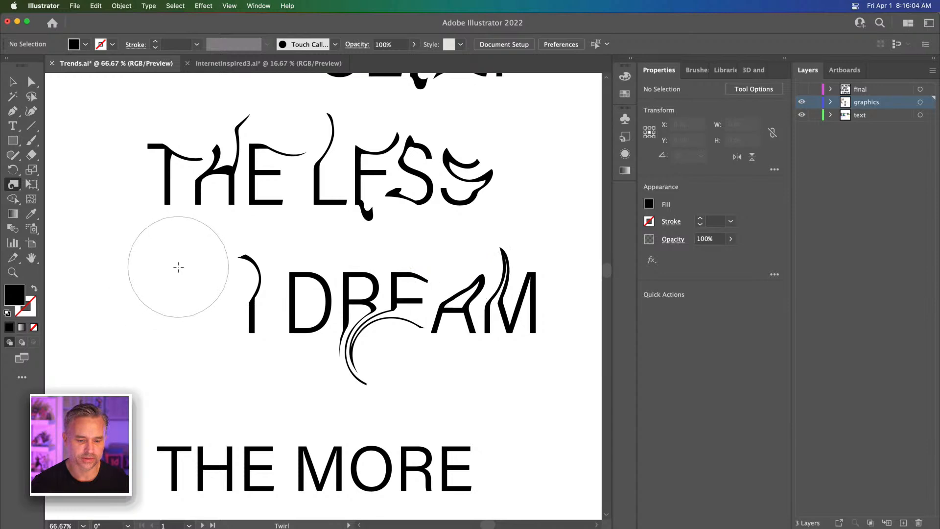
scroll(273, 264, up, 8)
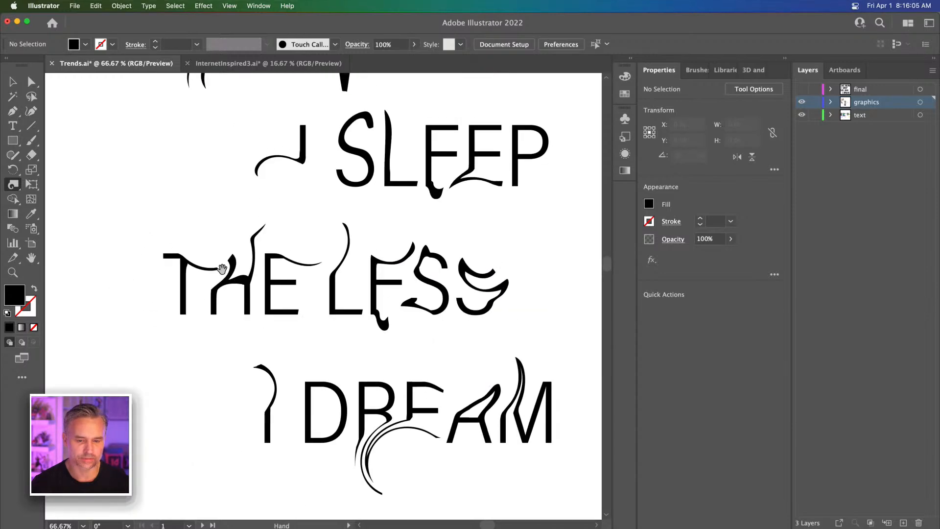
click(506, 321)
scroll(257, 283, down, 4)
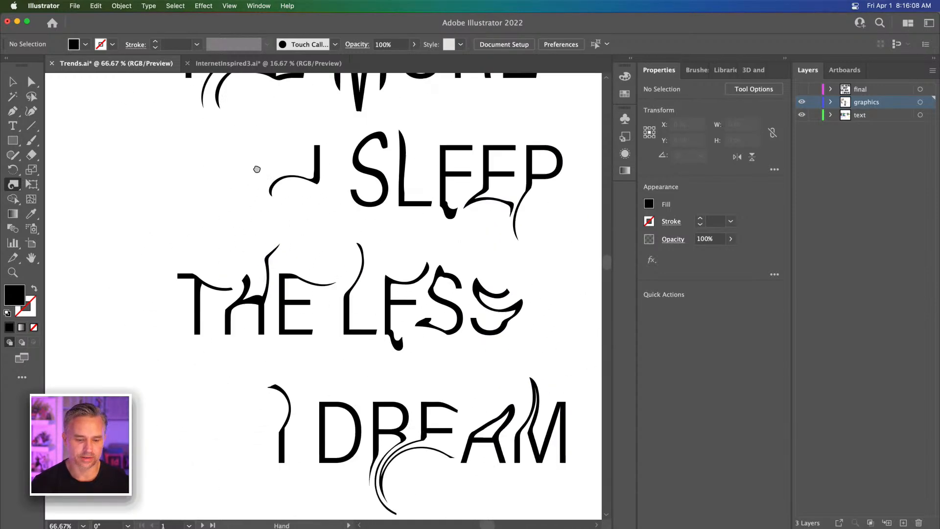
Step: Move the undistorted "THE MORE I SLEEP THE LESS I DREAM" live text about 370 px further below the artboard
scroll(235, 245, up, 6)
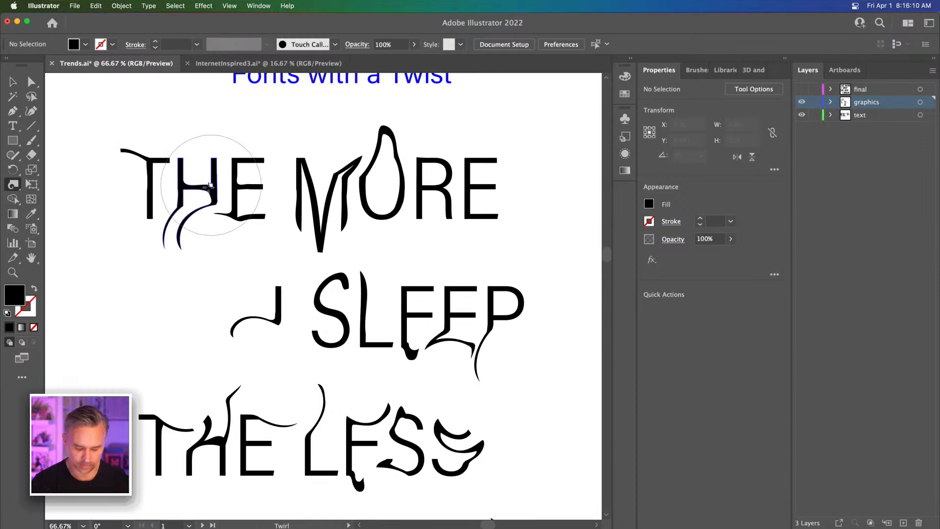
key(ctrl+minus)
key(ctrl+minus)
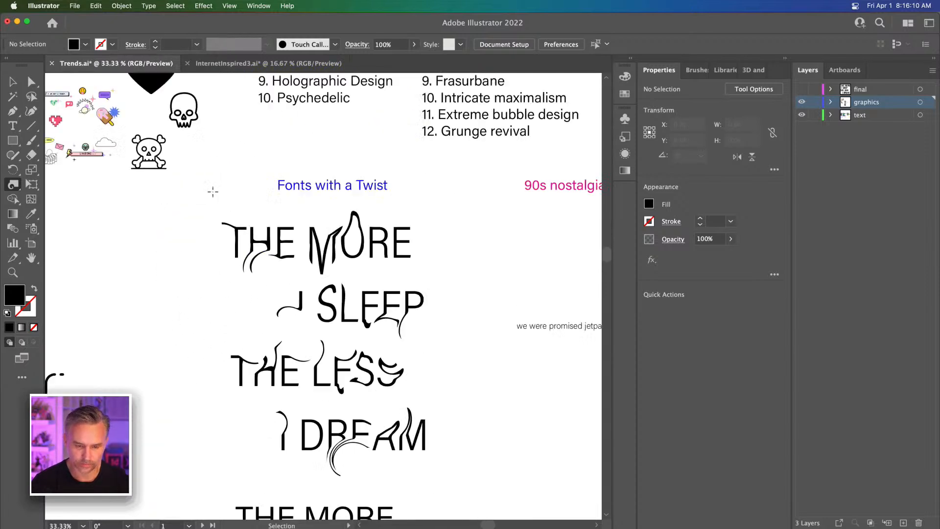
click(13, 82)
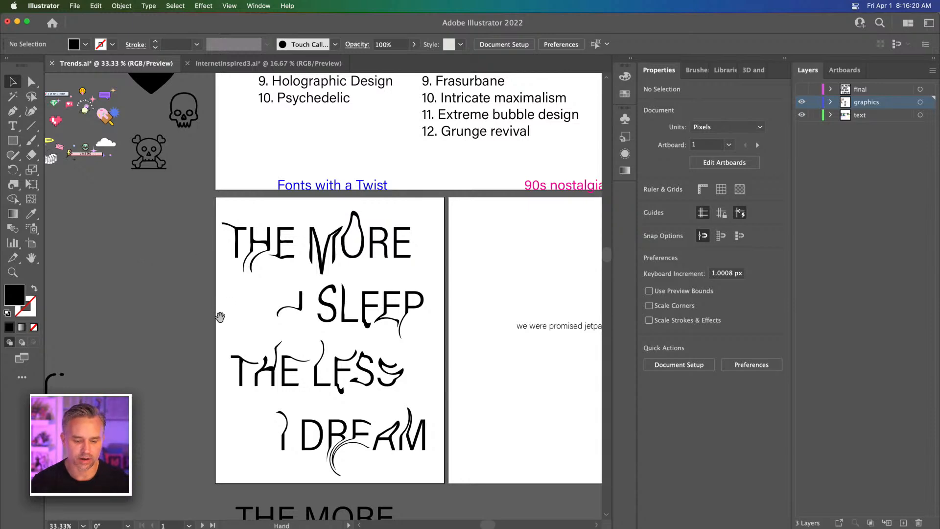
scroll(216, 319, down, 5)
drag(376, 487, 375, 487)
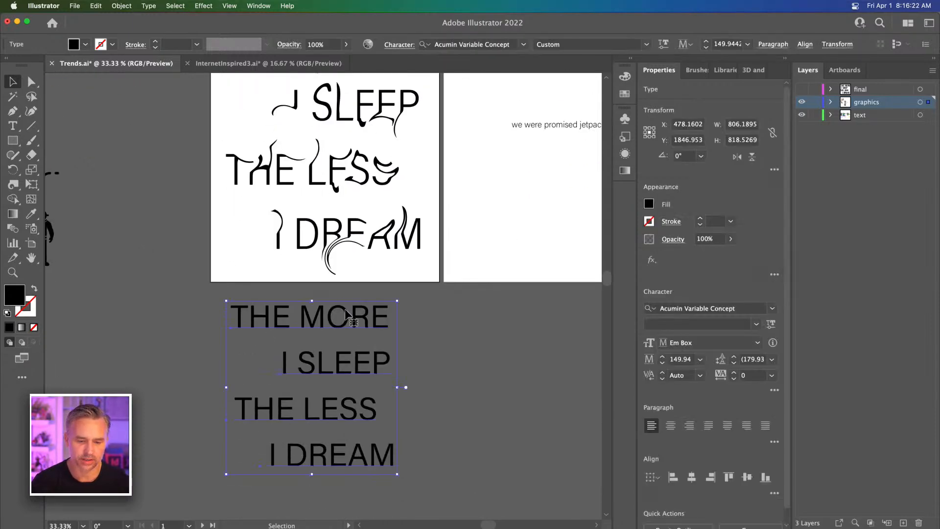
drag(350, 314, 353, 392)
Step: Move the distorted "I SLEEP", "THE LESS" and "I DREAM" lines upward to tighten the spacing between the four lines
drag(283, 245, 303, 409)
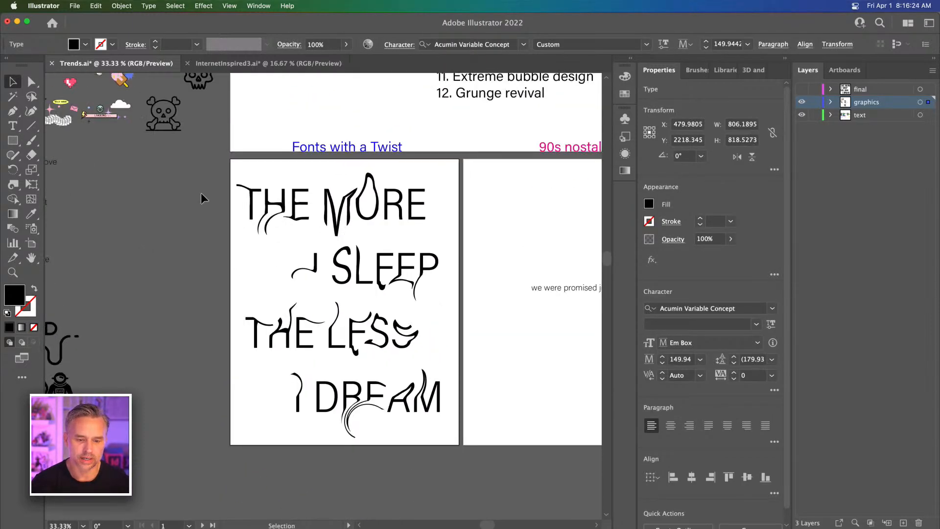
click(362, 418)
key(super+equal)
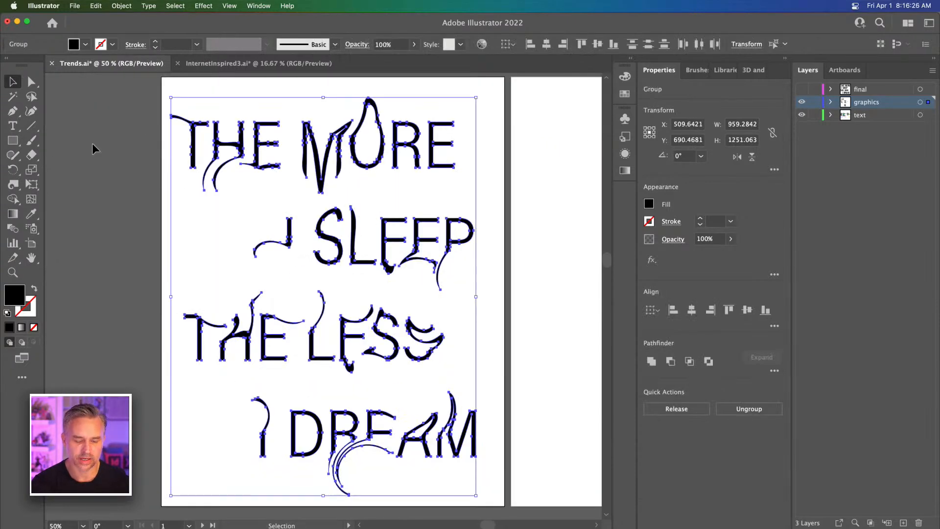
click(273, 221)
click(293, 234)
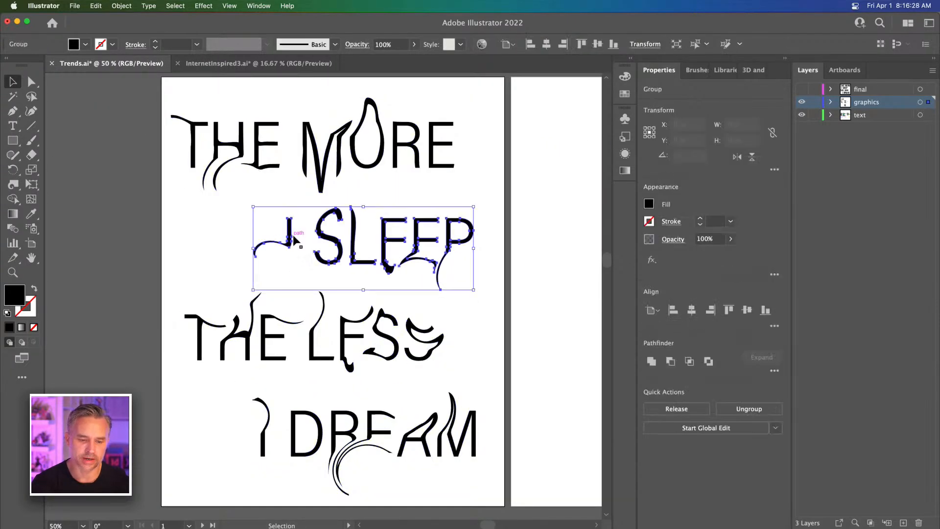
drag(327, 234, 333, 212)
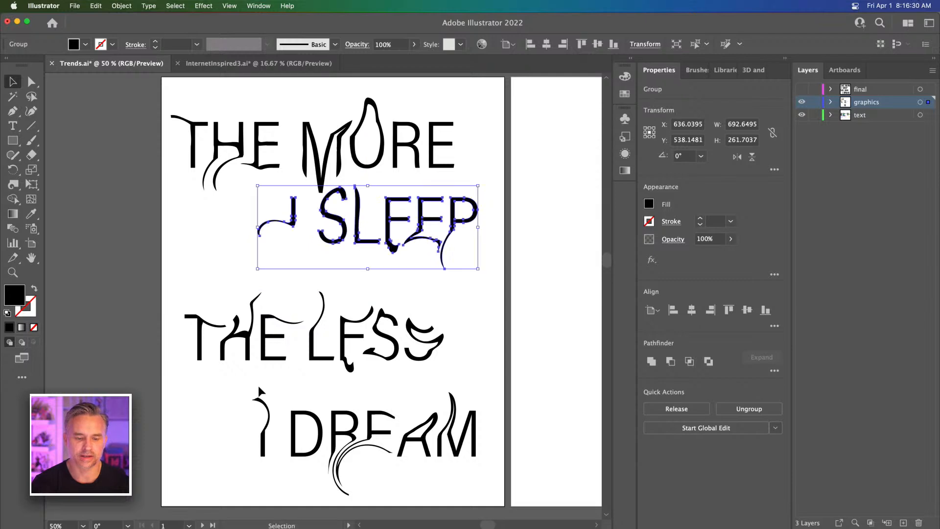
drag(269, 352, 268, 318)
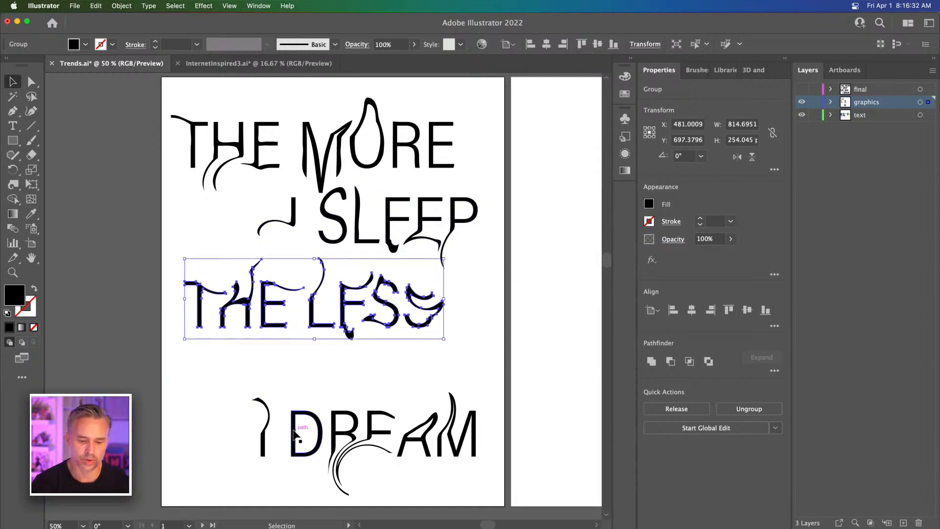
drag(294, 431, 276, 380)
click(175, 179)
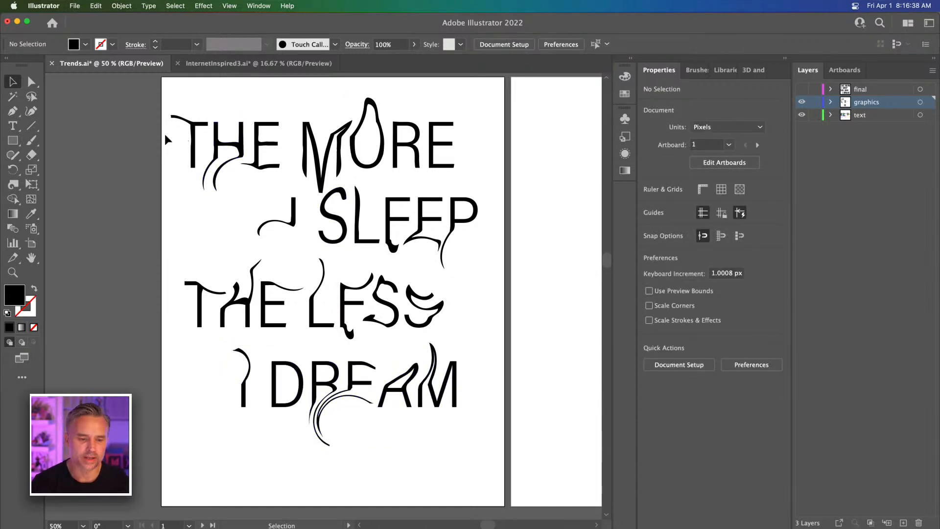
Step: Enlarge all four distorted lines together to about 1015 by 1152 px and move them slightly down on the artboard
key(super+a)
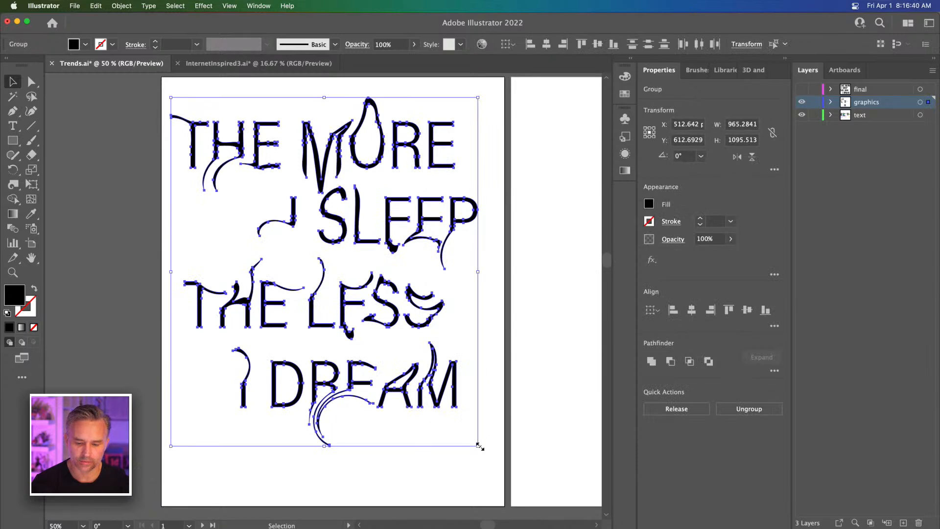
drag(478, 446, 497, 468)
drag(316, 317, 315, 327)
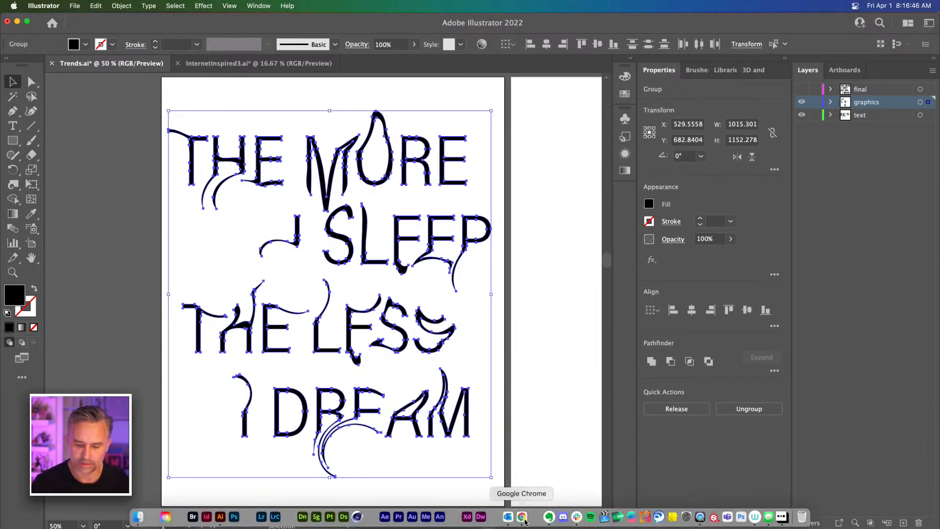
Step: Switch to Chrome and browse the 99designs graphic design trends article for a colorful reference image
click(523, 521)
scroll(140, 236, down, 10)
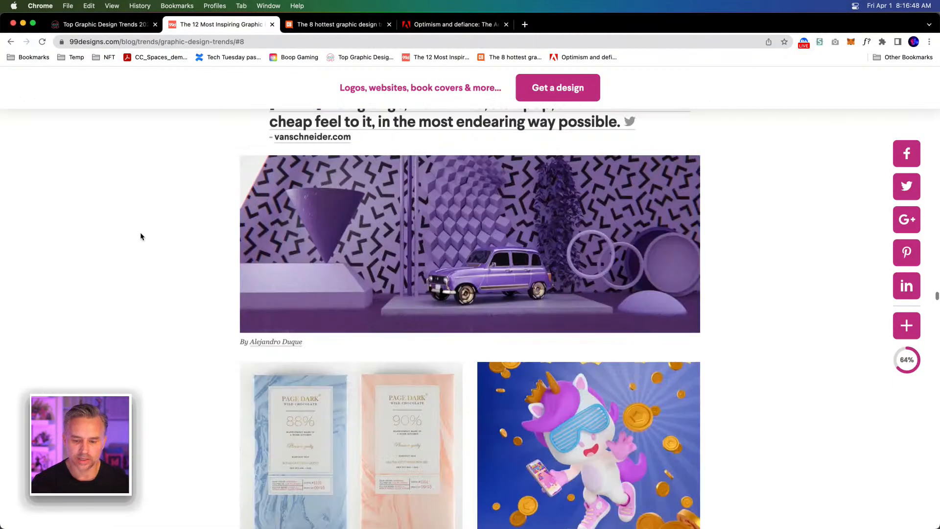
scroll(140, 237, down, 15)
scroll(144, 245, down, 15)
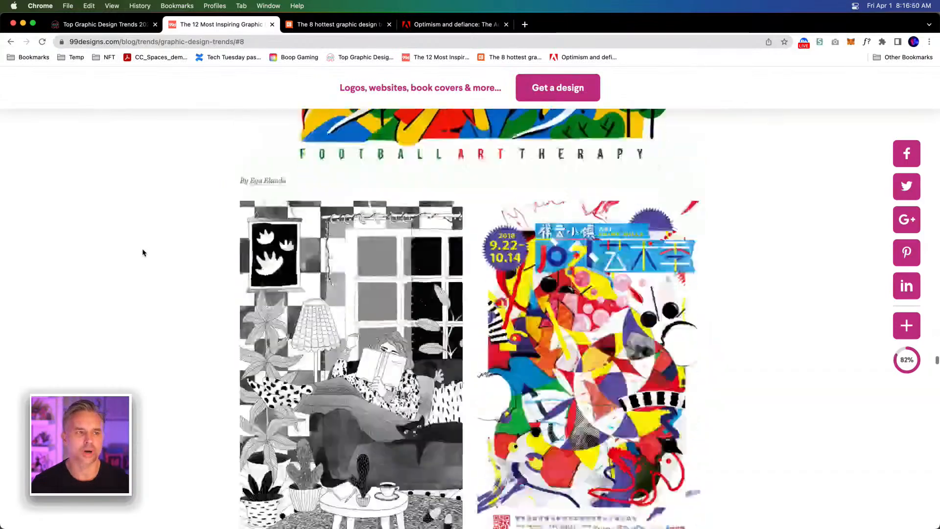
scroll(144, 254, up, 13)
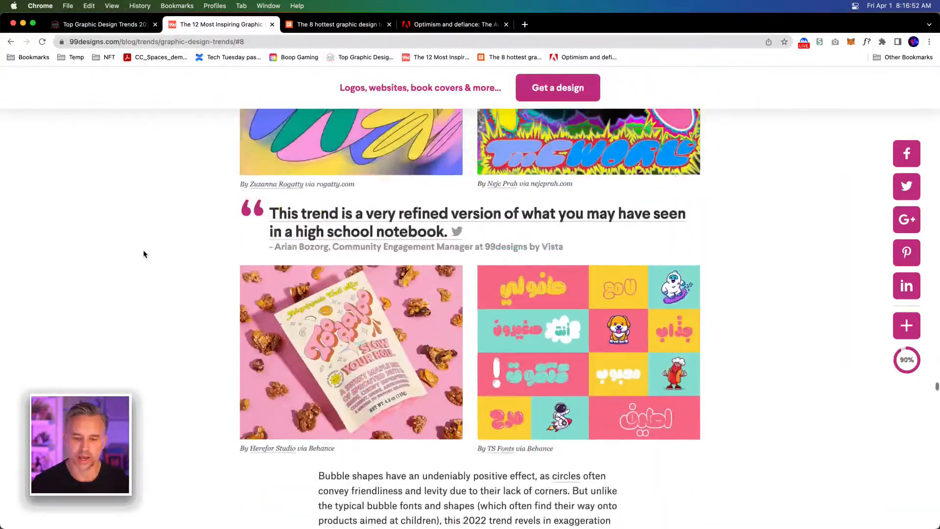
scroll(143, 255, down, 2)
scroll(144, 254, down, 3)
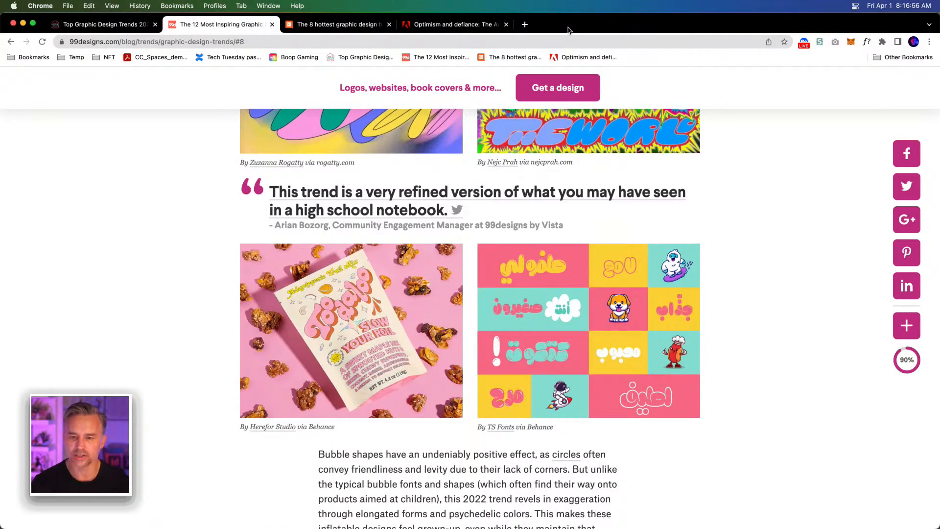
Step: Shrink the Chrome window to half the screen and copy the colorful lettering grid image credited to TS Fonts
drag(568, 30, 939, 69)
drag(819, 319, 108, 264)
drag(754, 351, 111, 177)
click(113, 179)
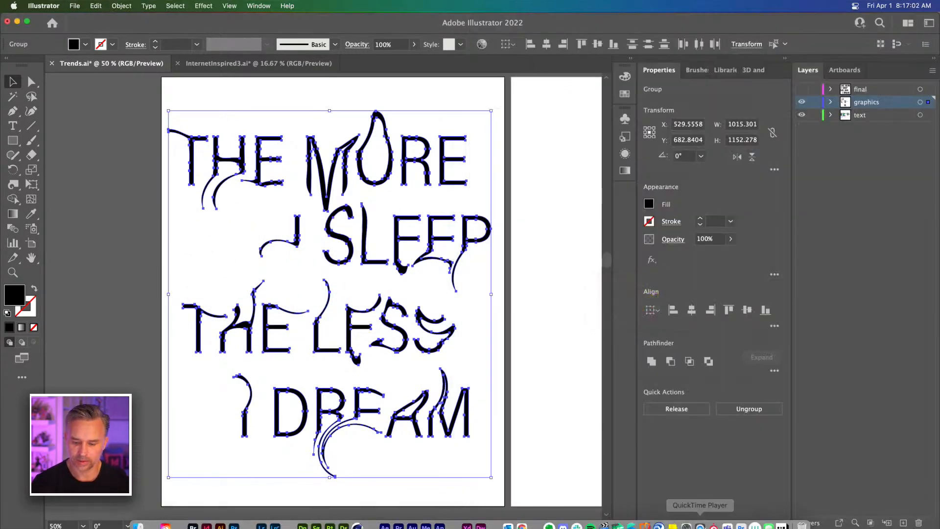
click(526, 518)
drag(695, 289, 100, 145)
right_click(794, 288)
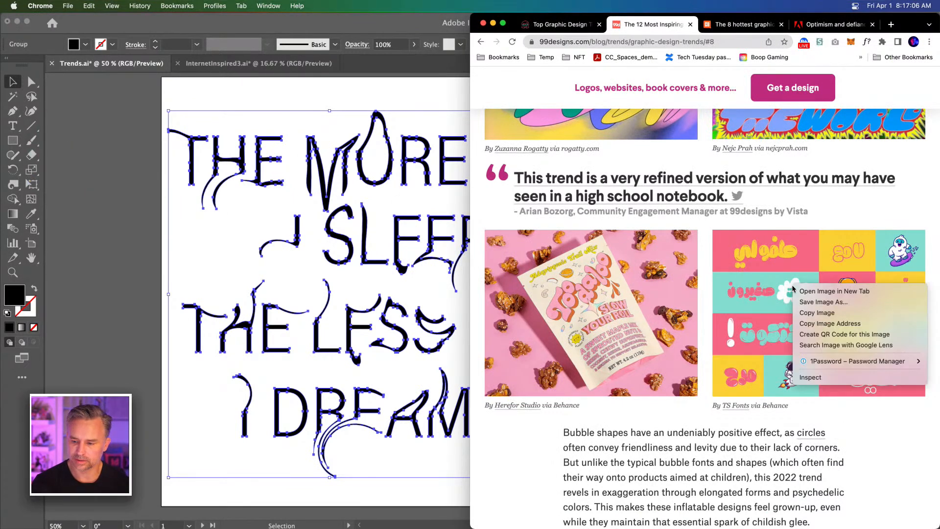
click(816, 312)
Step: Switch to Illustrator, paste the copied image, and place it left of the first artboard, scaled to about 467 by 366 px
click(216, 131)
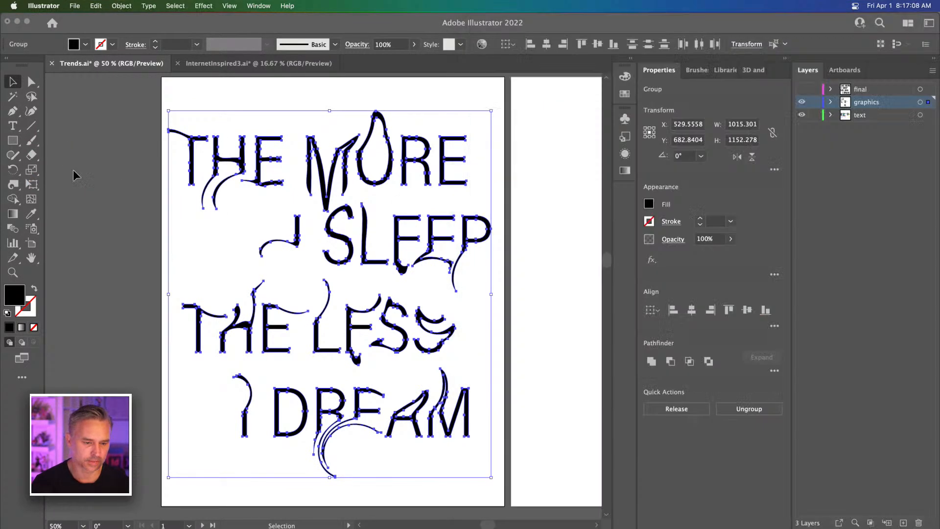
click(84, 179)
key(super+v)
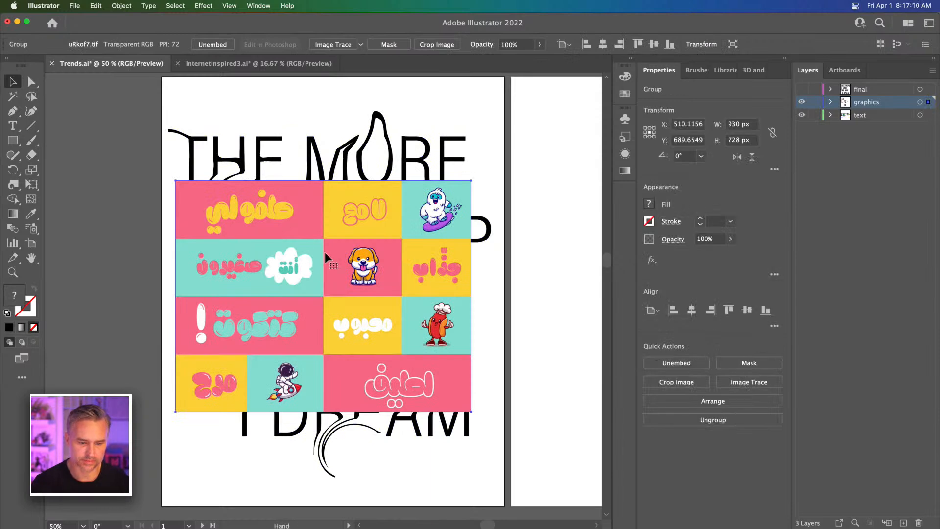
drag(247, 257, 360, 270)
drag(459, 275, 145, 270)
scroll(171, 293, down, 2)
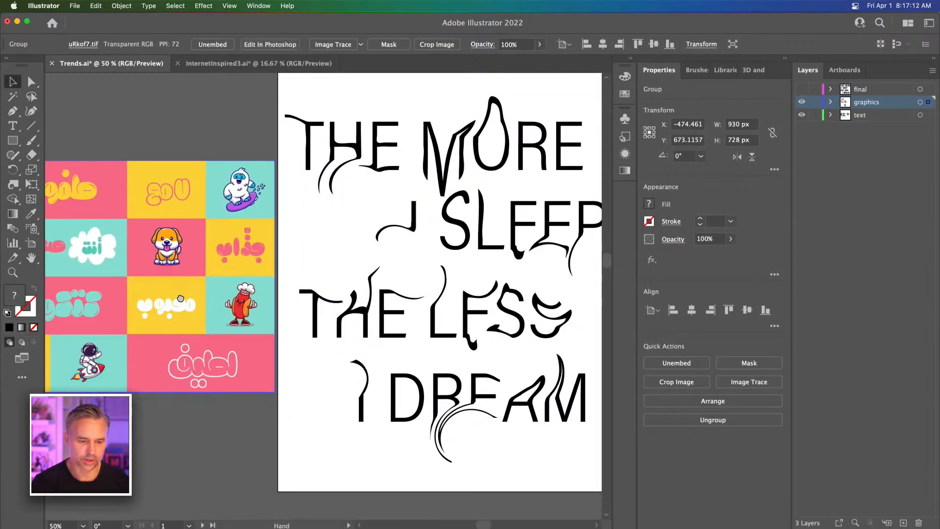
drag(278, 385, 131, 268)
drag(75, 223, 211, 234)
scroll(277, 143, up, 4)
scroll(278, 142, right, 4)
Step: Try to apply the teal from the pasted reference image to the "THE MORE" lettering with the Eyedropper
drag(356, 171, 357, 173)
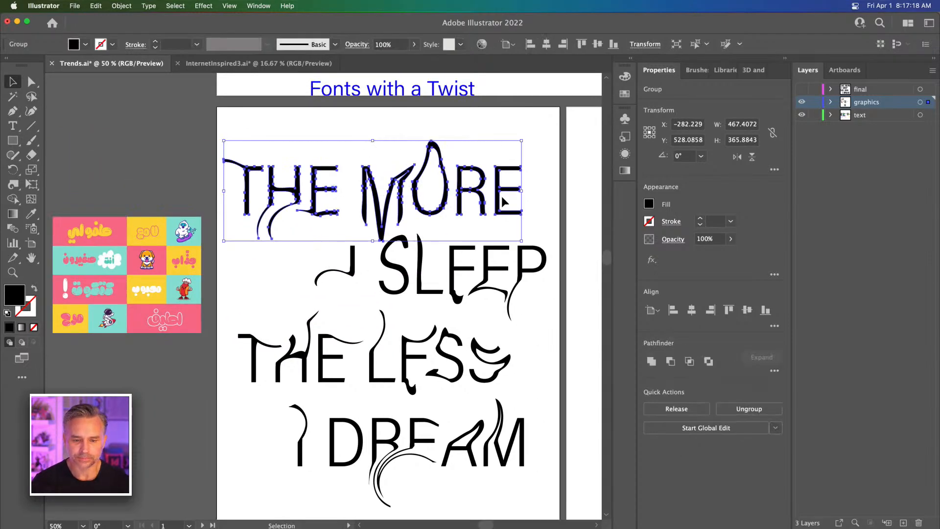
key(i)
click(179, 223)
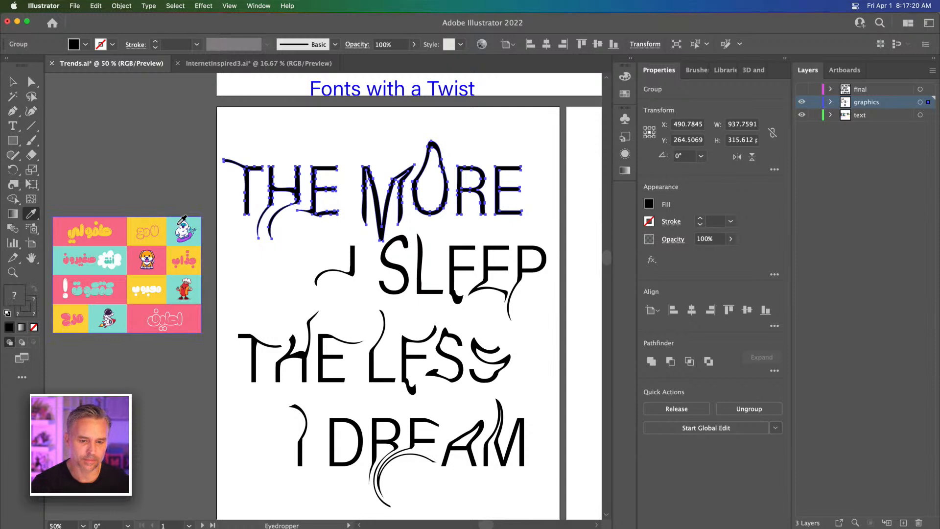
click(10, 81)
click(126, 235)
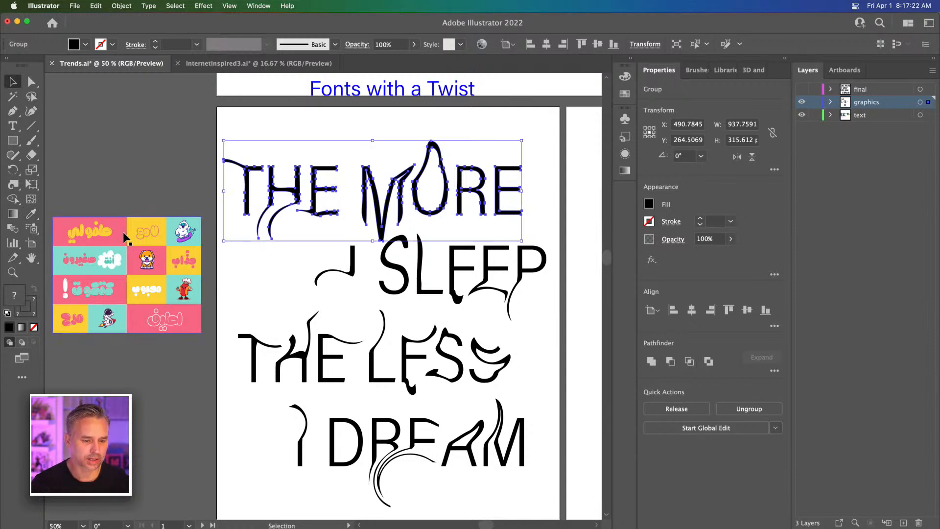
drag(432, 183, 433, 185)
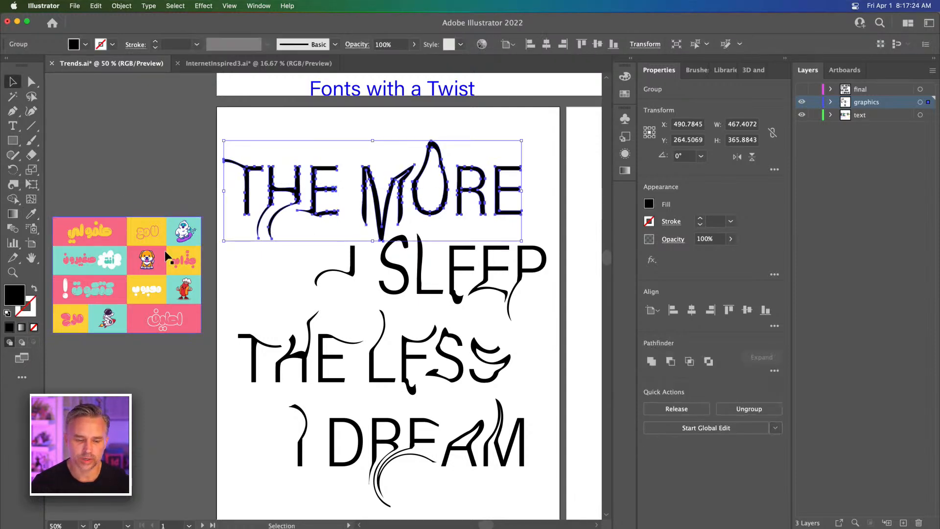
Step: Trace the pasted reference image with the 16 Colors preset and expand the result into vector shapes
click(126, 245)
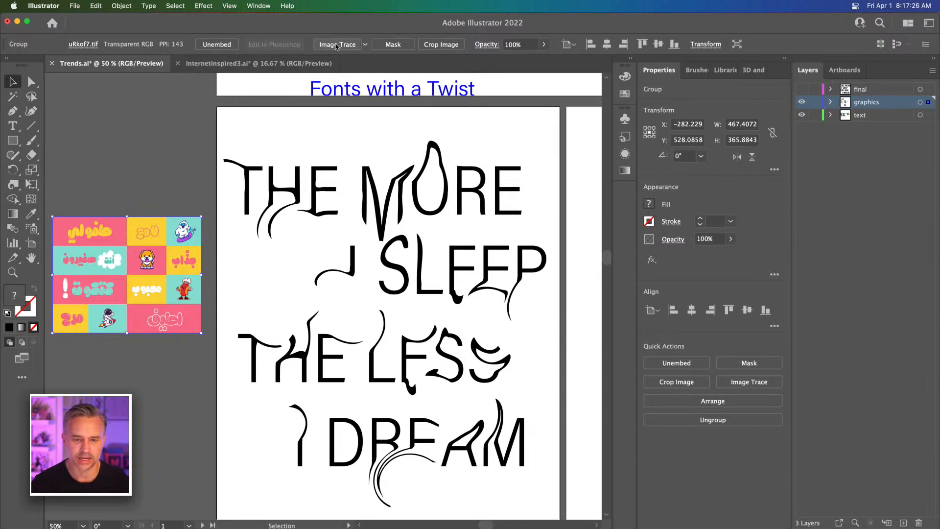
click(364, 45)
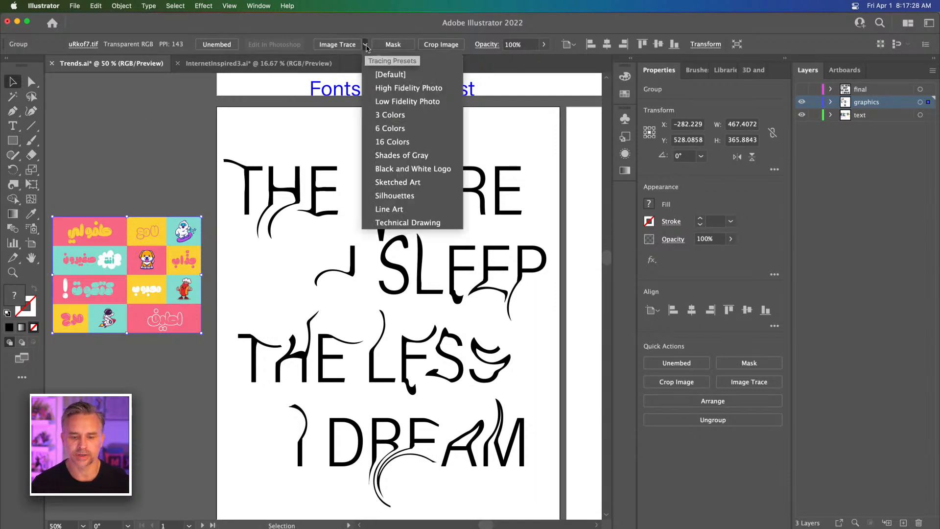
click(406, 145)
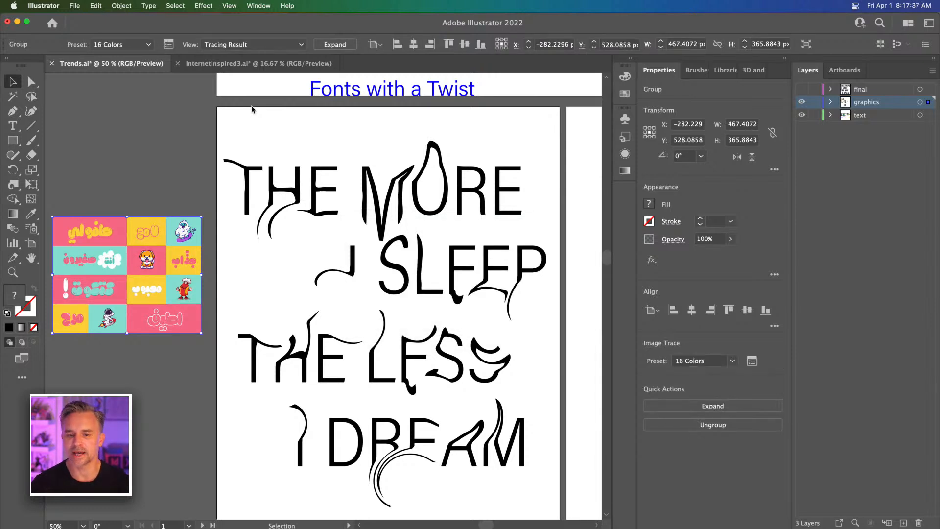
click(335, 44)
click(214, 169)
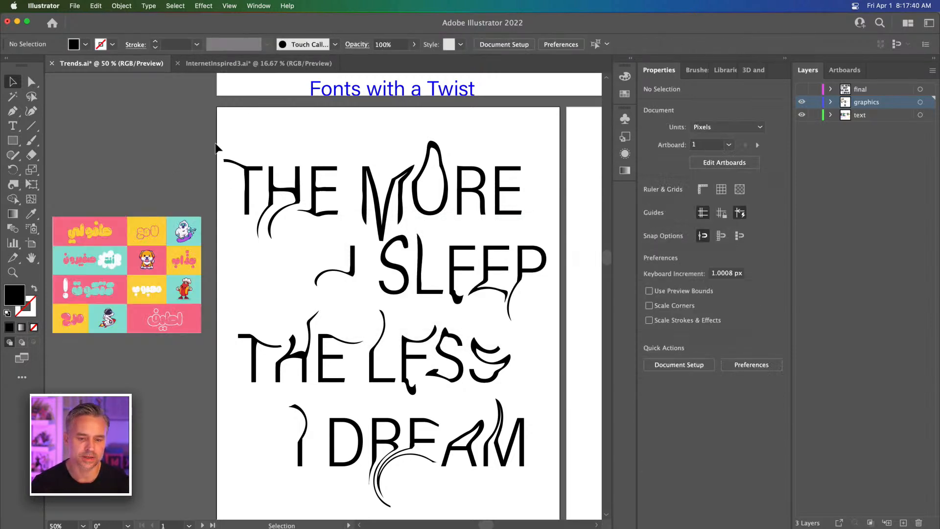
Step: Sample the teal square of the traced reference image as the fill for the "THE MORE" group with the Eyedropper
click(327, 196)
key(i)
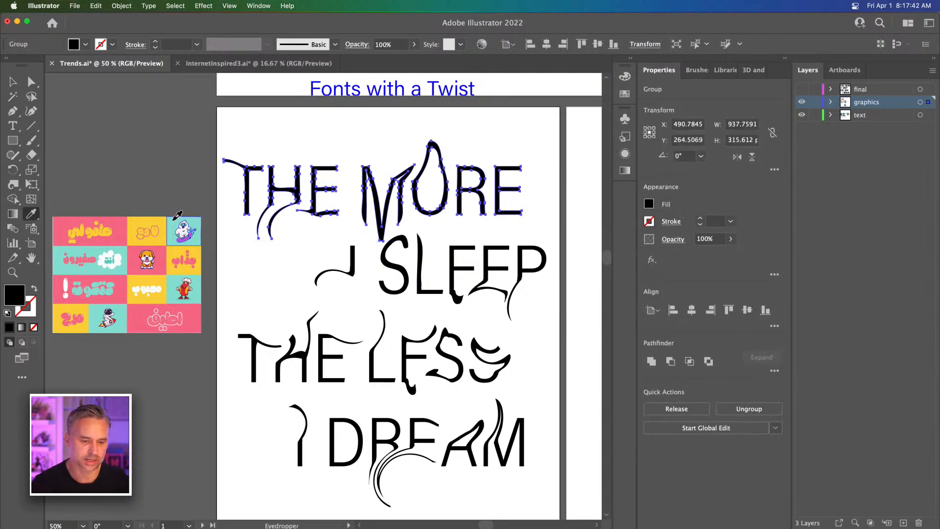
click(177, 219)
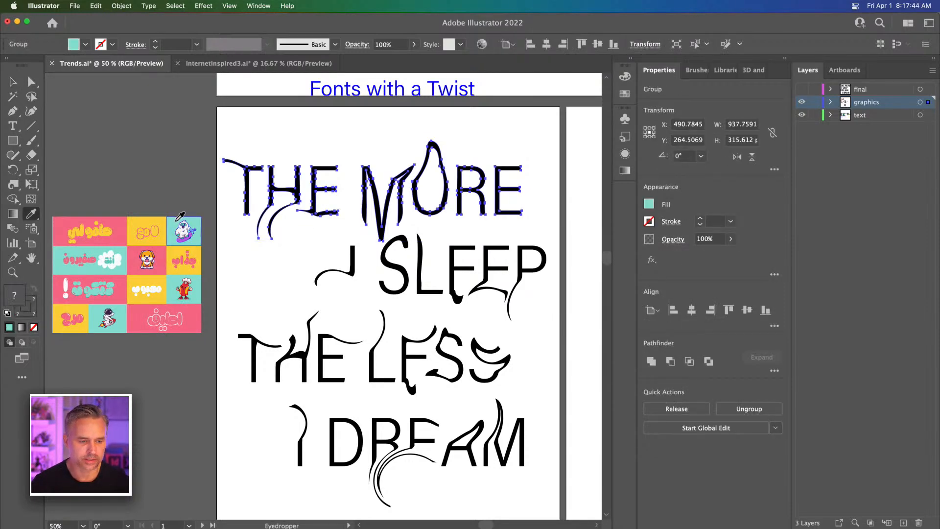
Step: Review the Eyedropper's raster sample size and the attributes it picks up and applies
double_click(34, 215)
click(135, 135)
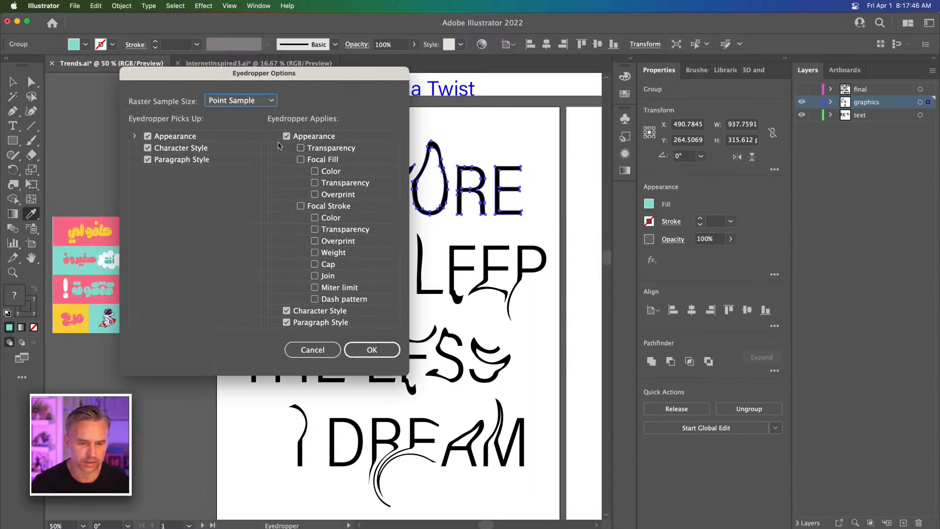
click(273, 136)
click(298, 148)
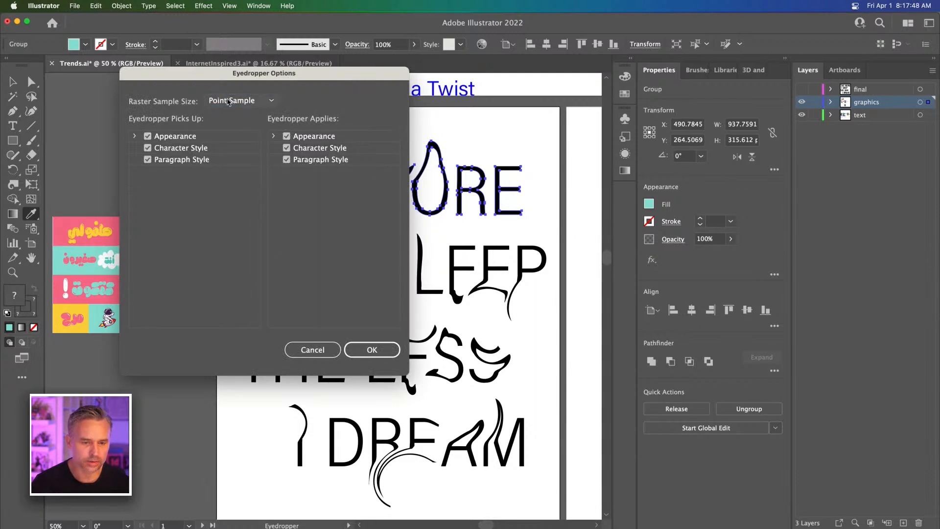
click(228, 102)
click(229, 102)
click(357, 350)
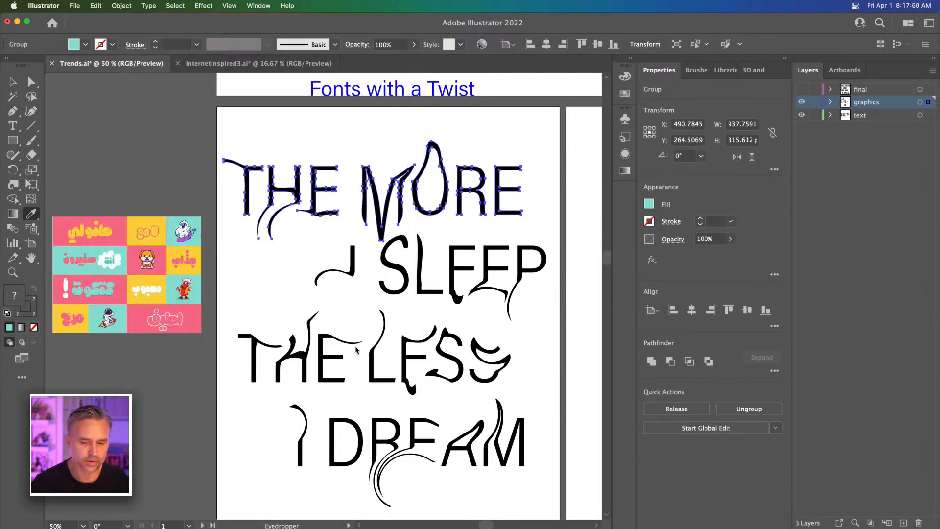
Step: Inspect the sampled teal fill of the "THE MORE" group in the Color Picker
click(12, 83)
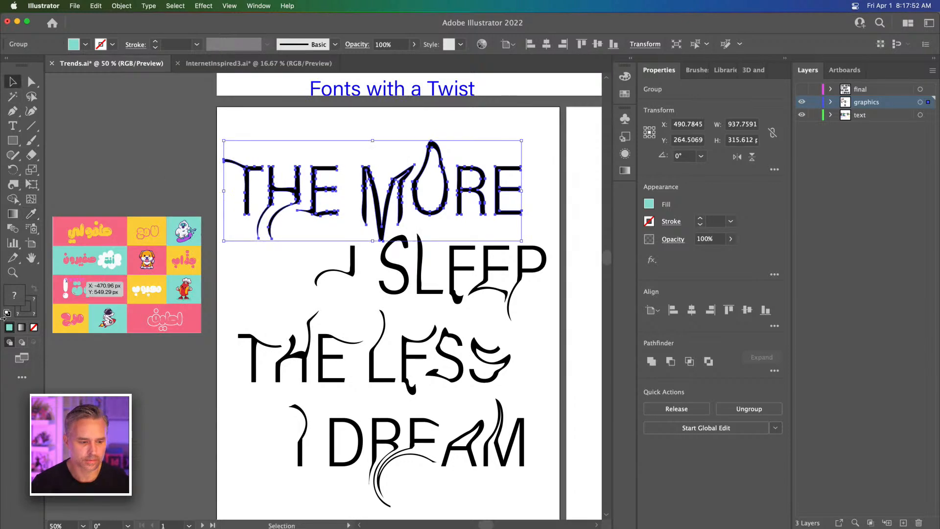
double_click(16, 296)
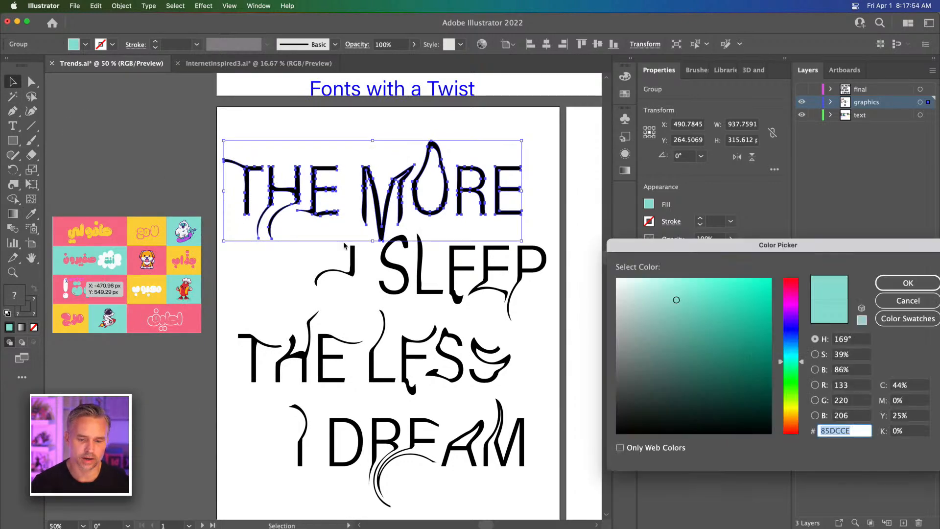
drag(708, 245, 469, 192)
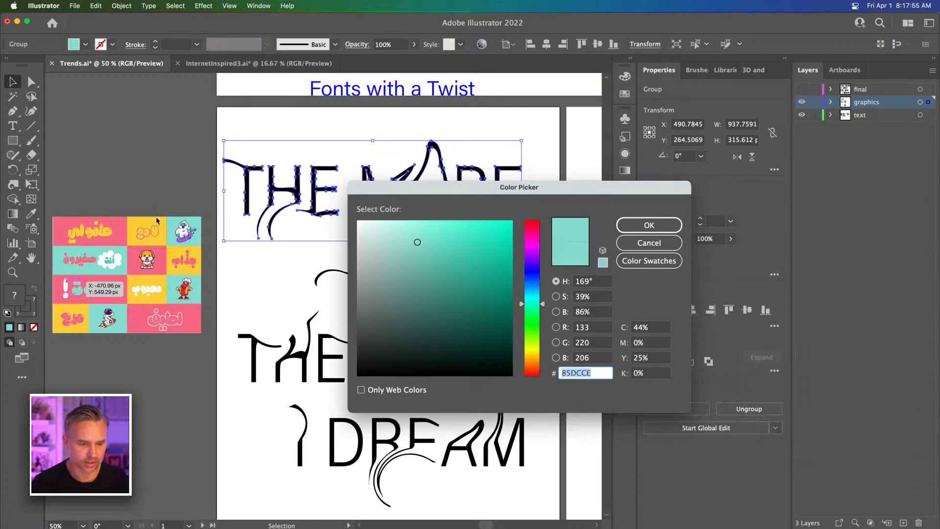
click(664, 247)
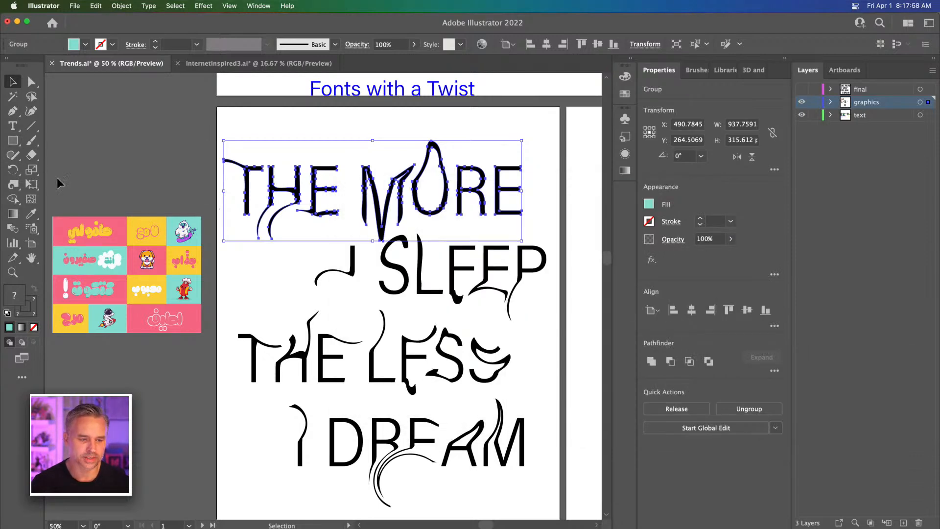
Step: Create a swatch color group named "Design Trends" from the colors of the traced reference image
drag(195, 379, 195, 378)
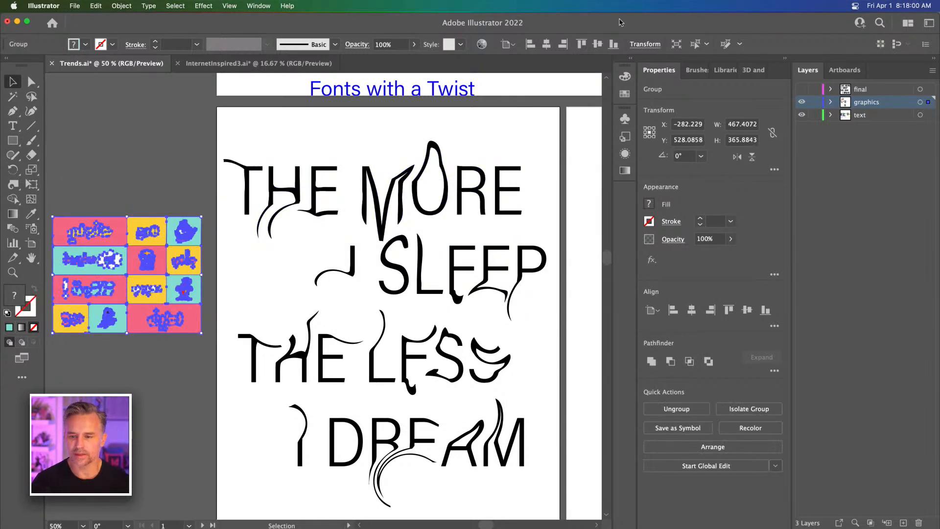
click(633, 60)
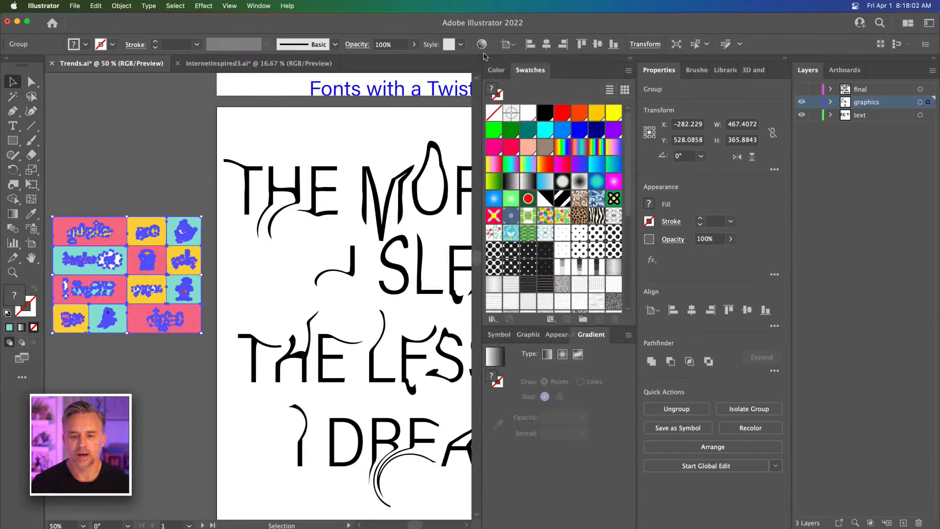
double_click(614, 343)
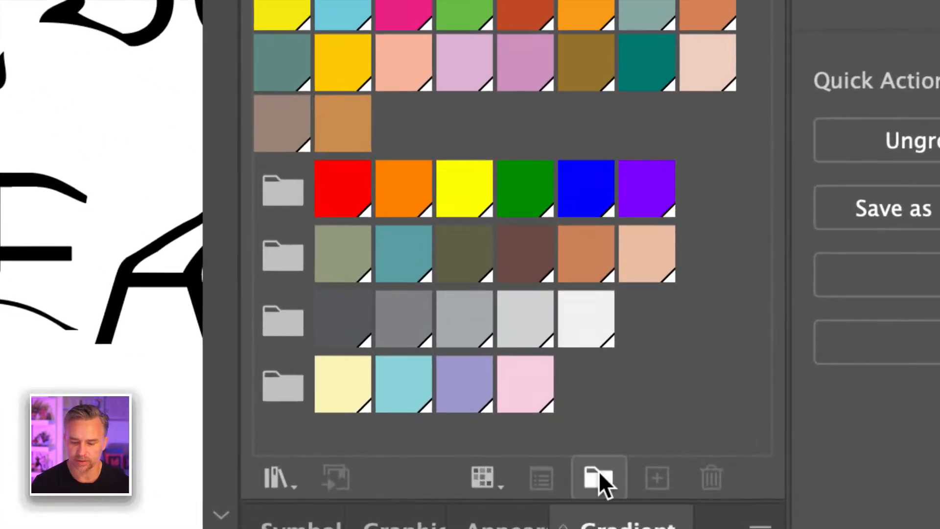
click(582, 503)
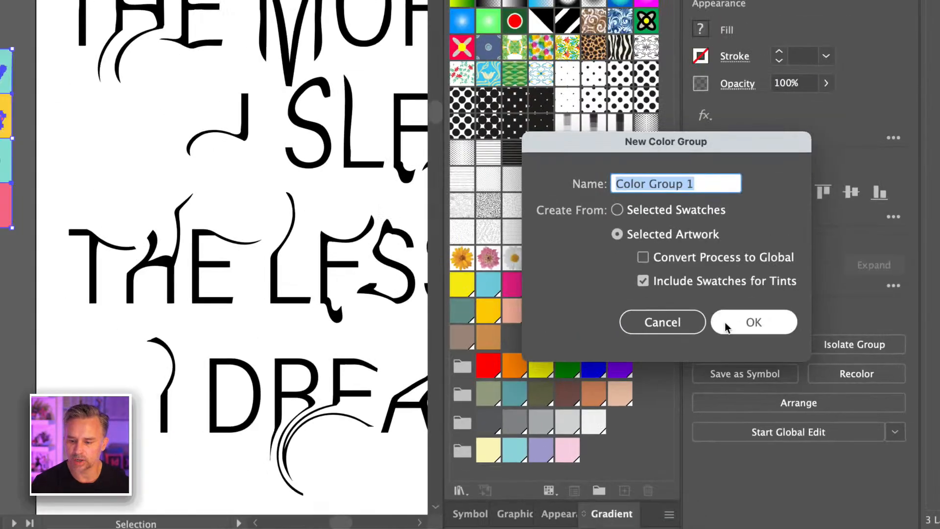
text(De)
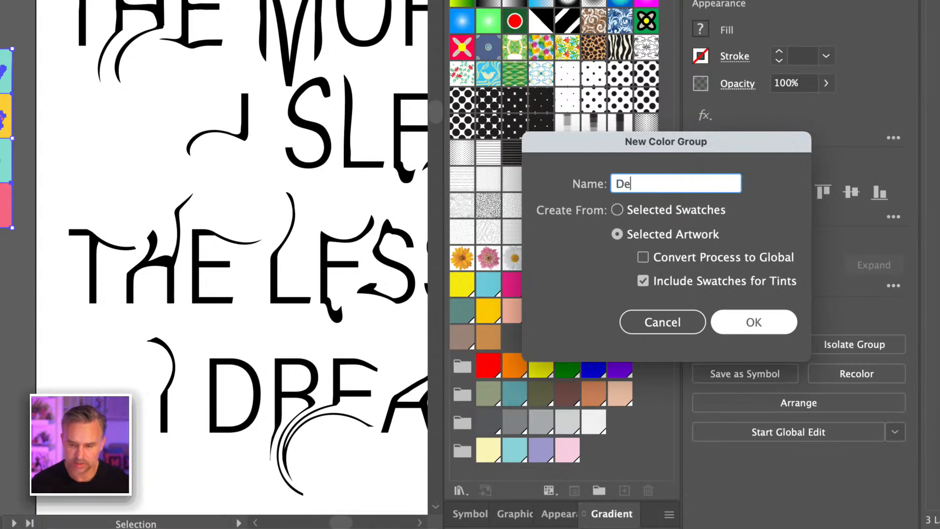
text(sign Trends)
key(Return)
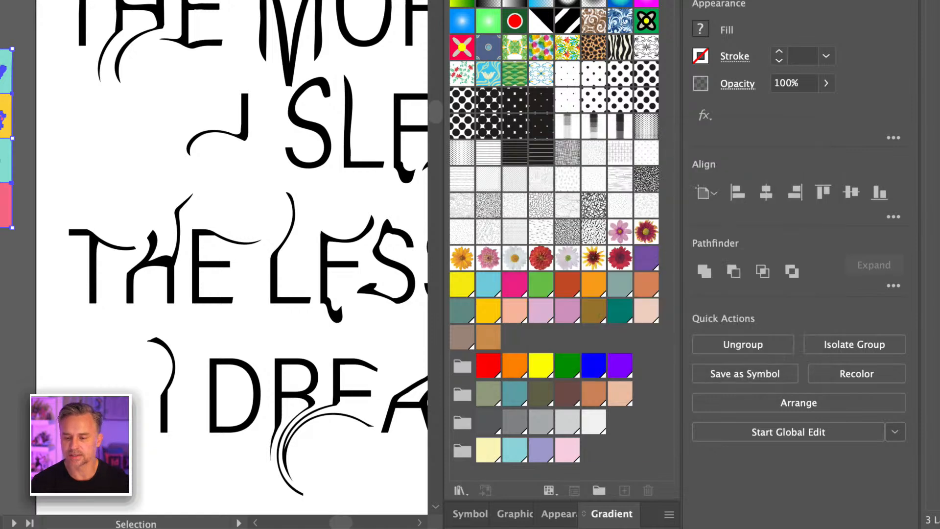
scroll(556, 374, down, 2)
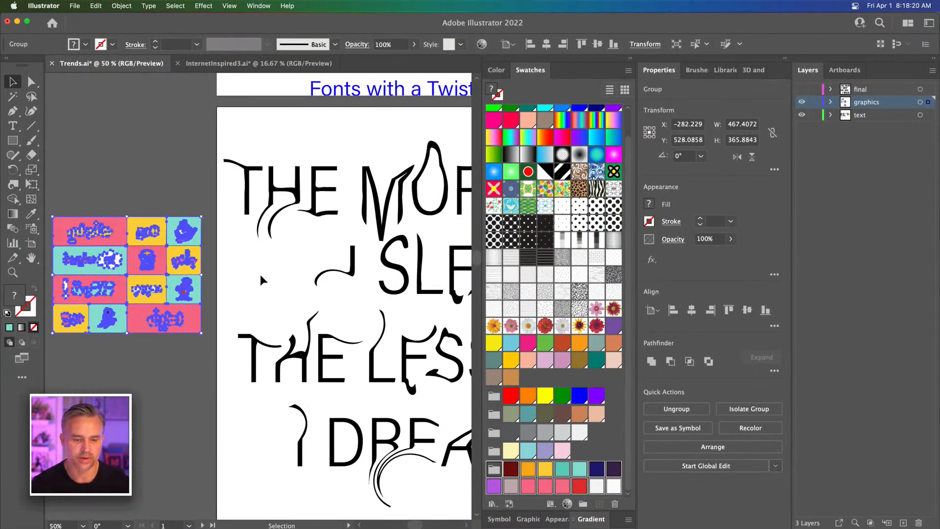
Step: Try to fill the "THE MORE" group with a pink swatch from the Design Trends color group
click(260, 279)
scroll(196, 206, right, 5)
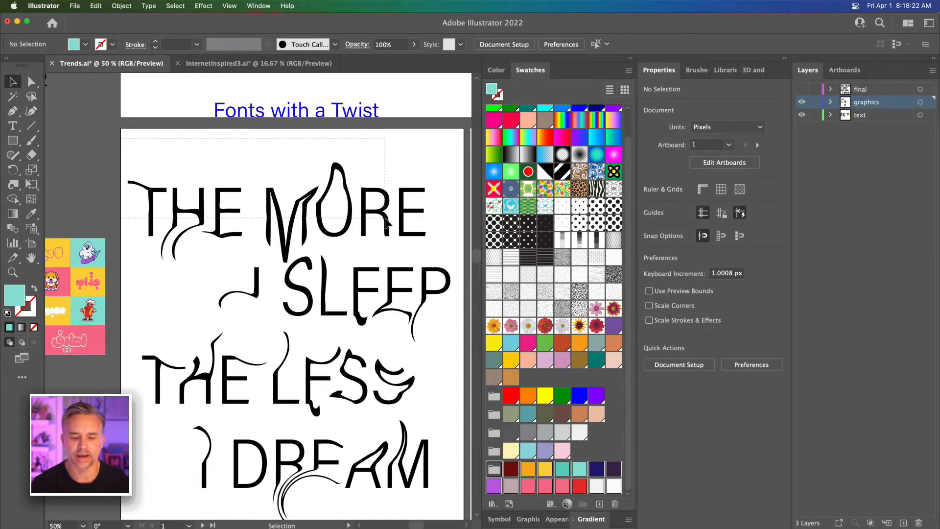
click(386, 223)
click(529, 486)
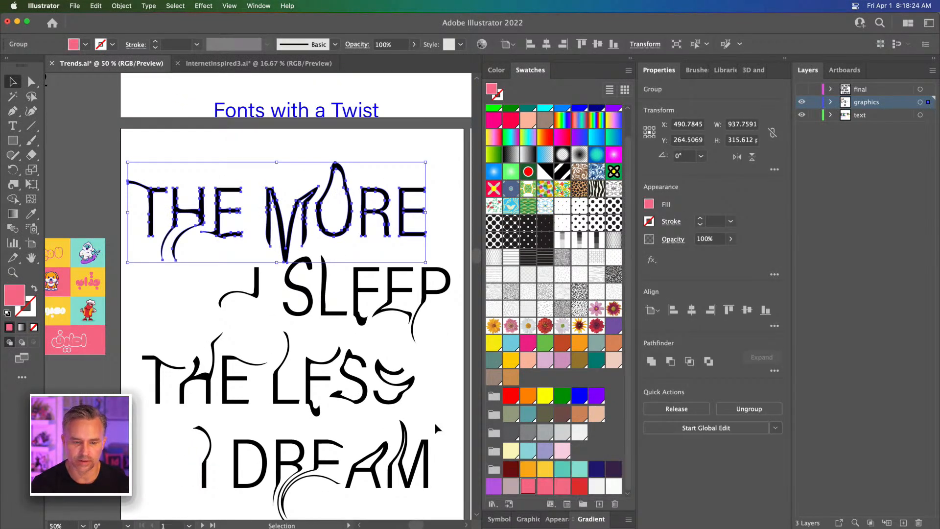
click(177, 280)
drag(160, 161, 417, 245)
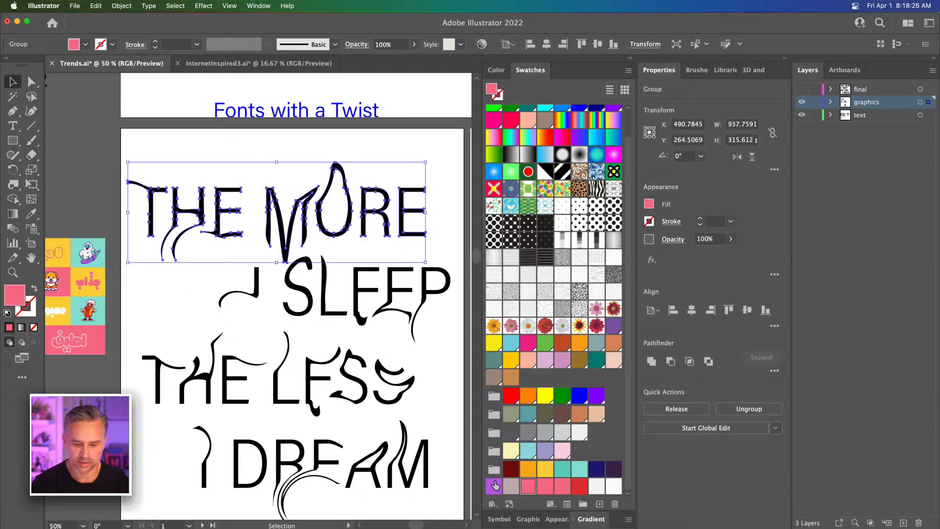
Step: Ungroup the "THE MORE" lettering and select its letters to check the result
click(292, 208)
click(296, 208)
right_click(296, 210)
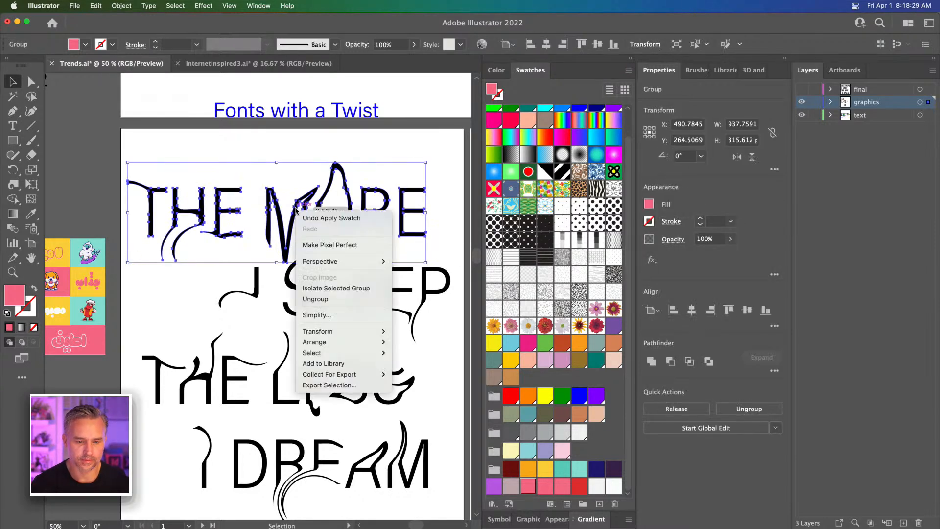
click(327, 300)
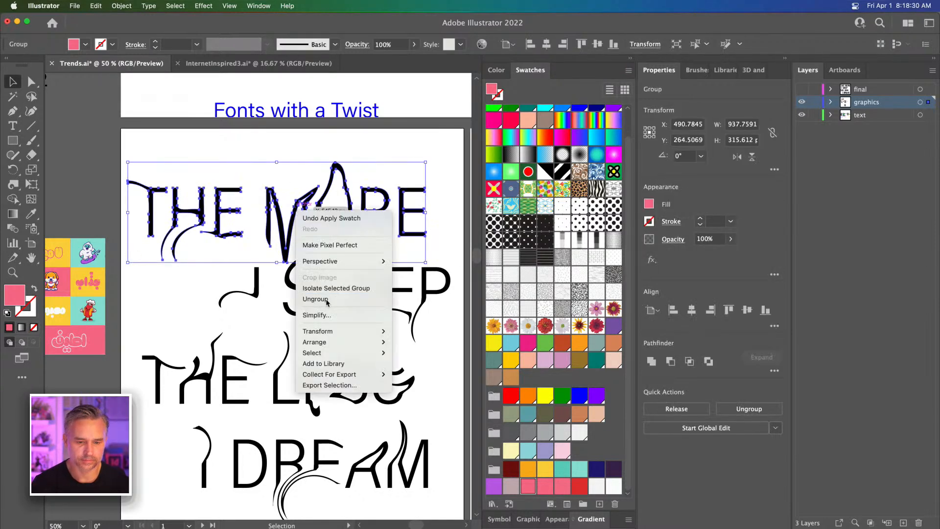
click(148, 292)
click(175, 206)
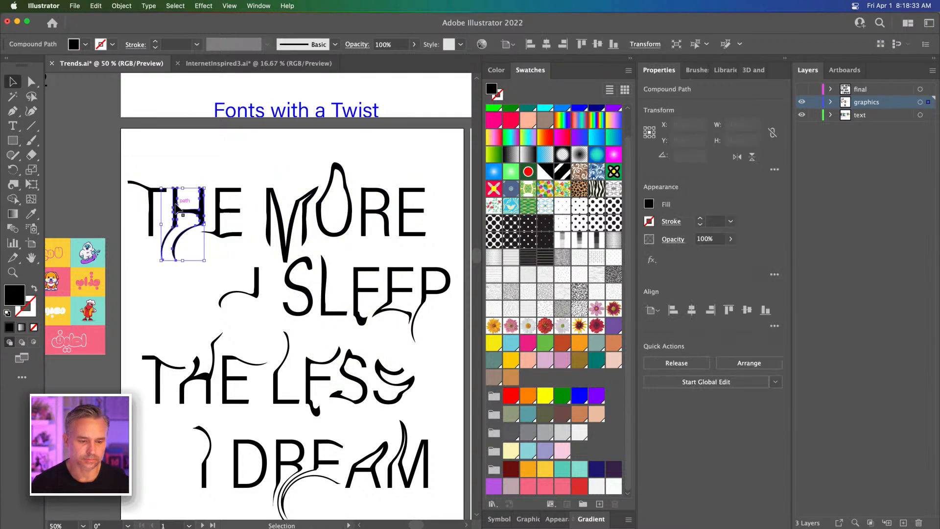
shift+click(403, 215)
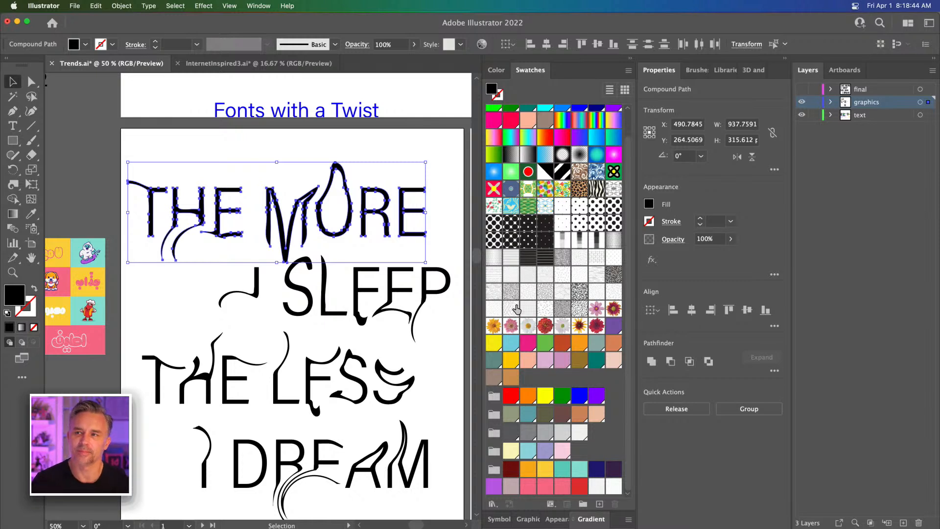
Step: Ungroup the "I SLEEP" lettering in the second line
click(401, 313)
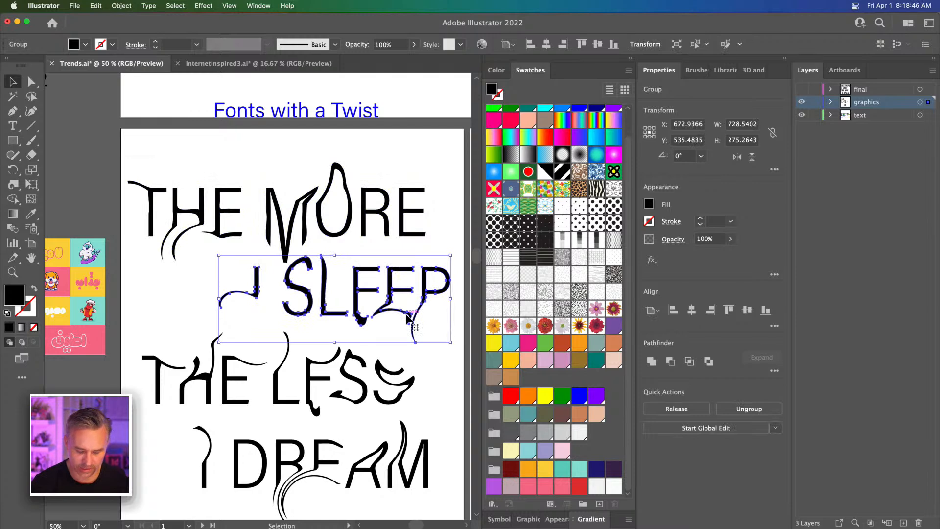
right_click(390, 299)
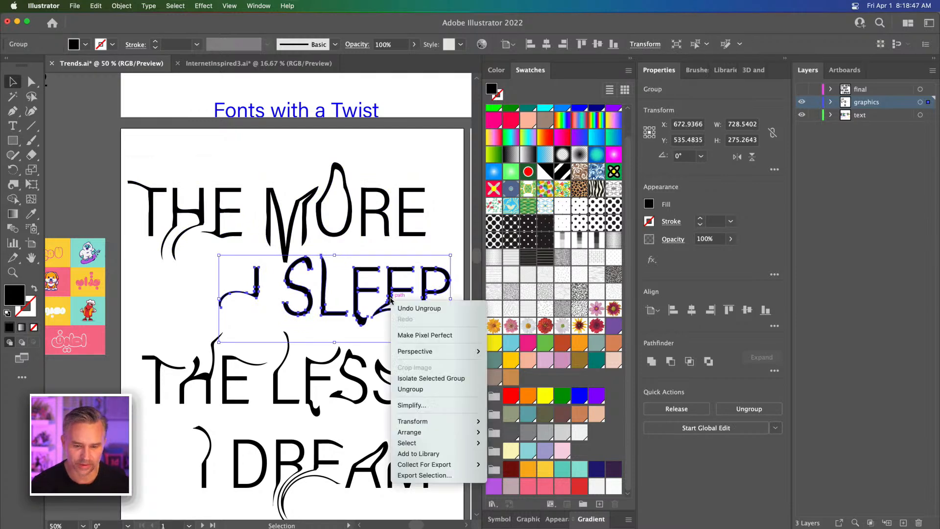
click(426, 389)
Step: Fill "THE LESS" with the pink swatch and "I DREAM" with the teal swatch of the Design Trends group
drag(266, 285, 272, 200)
click(219, 282)
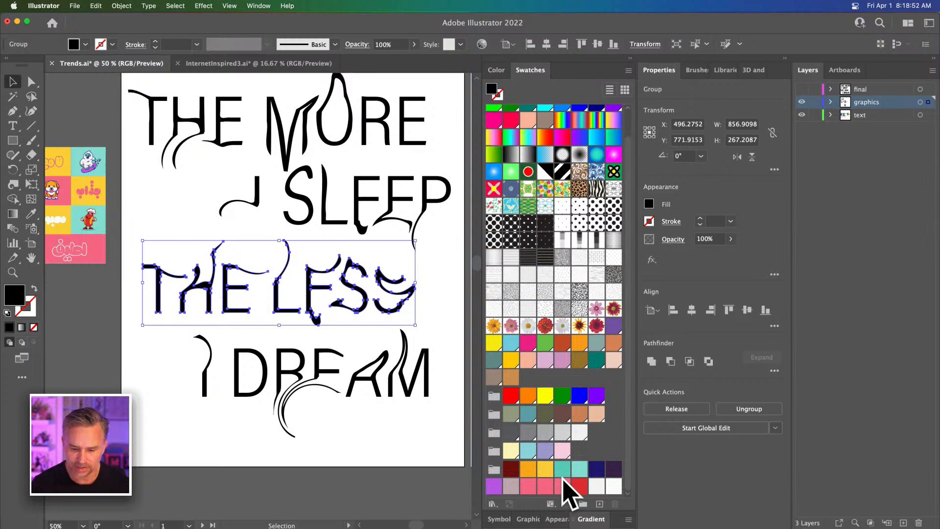
click(540, 483)
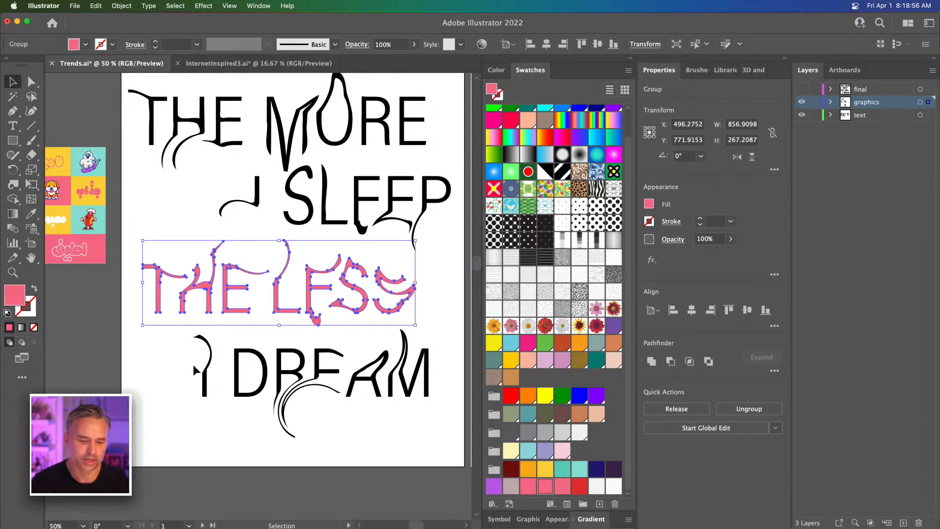
drag(192, 364, 386, 425)
click(563, 471)
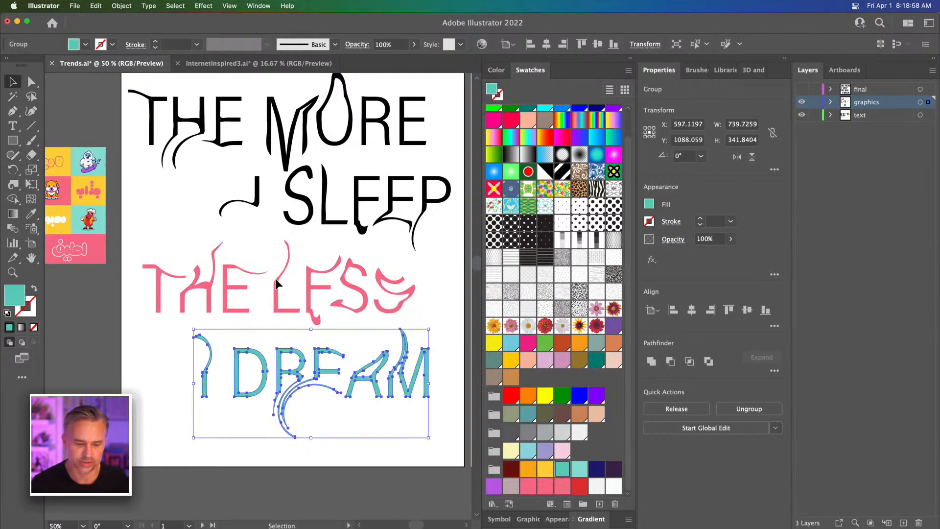
Step: Sample the yellow square of the traced reference image as the fill for the "I SLEEP" letters with the Eyedropper
drag(193, 187, 434, 208)
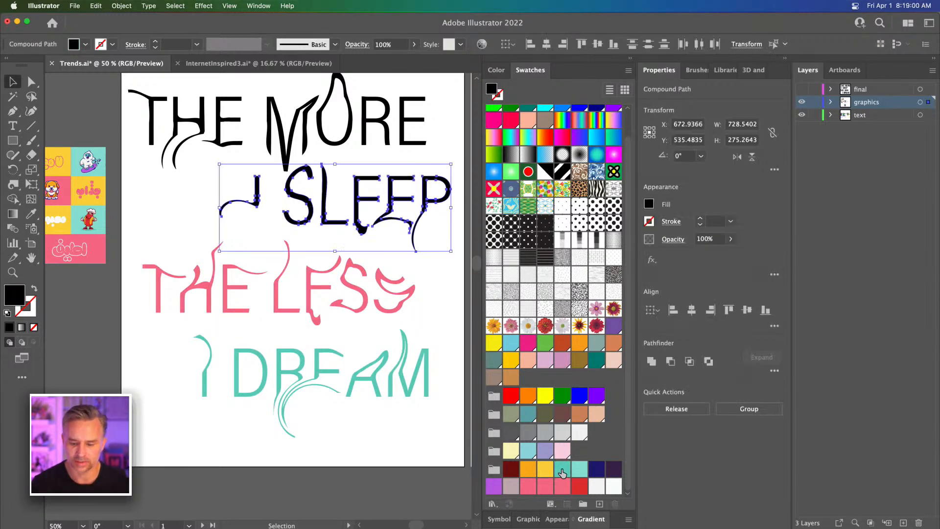
key(i)
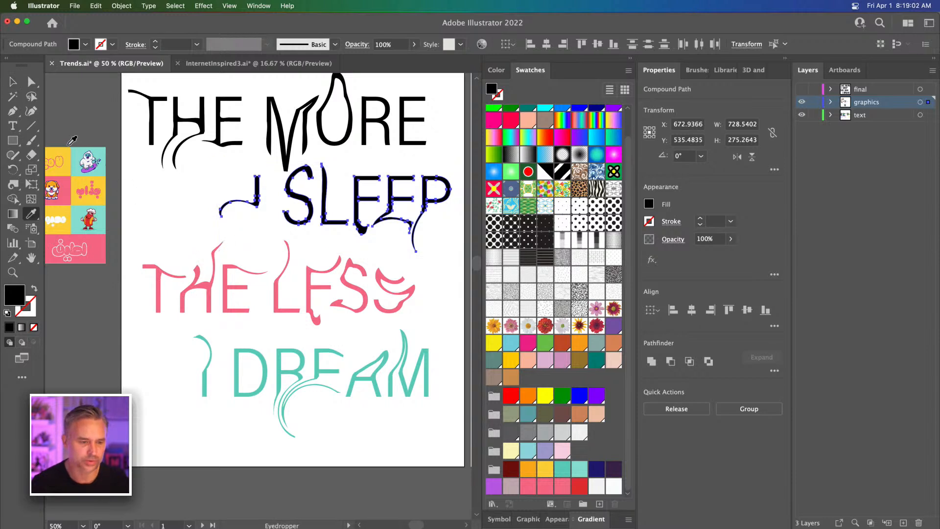
click(66, 164)
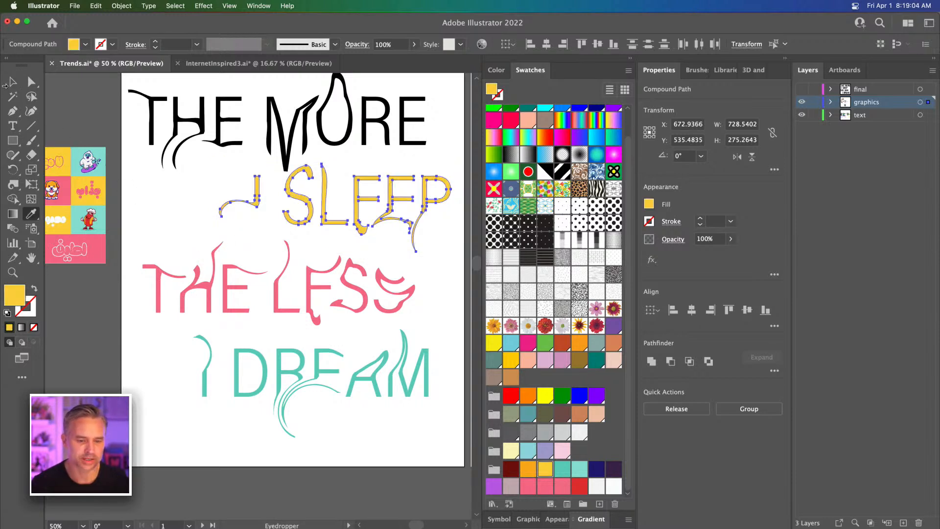
key(v)
click(103, 96)
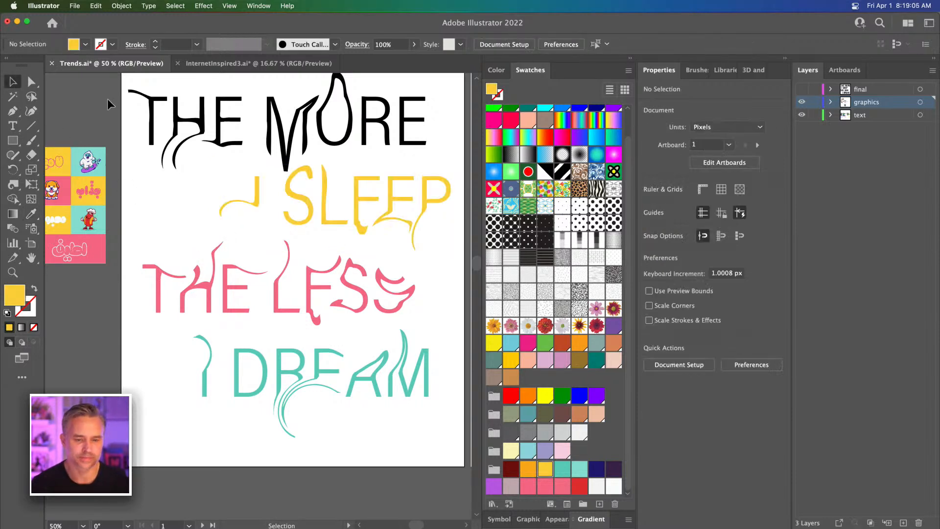
Step: Sample the pink square of the traced reference image as the fill for the "THE MORE" letters with the Eyedropper
click(414, 122)
key(i)
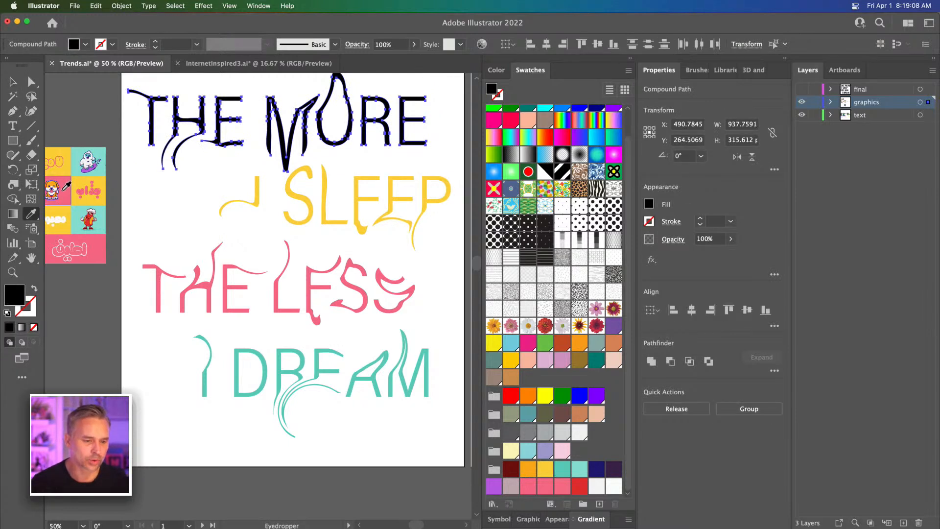
scroll(65, 188, left, 3)
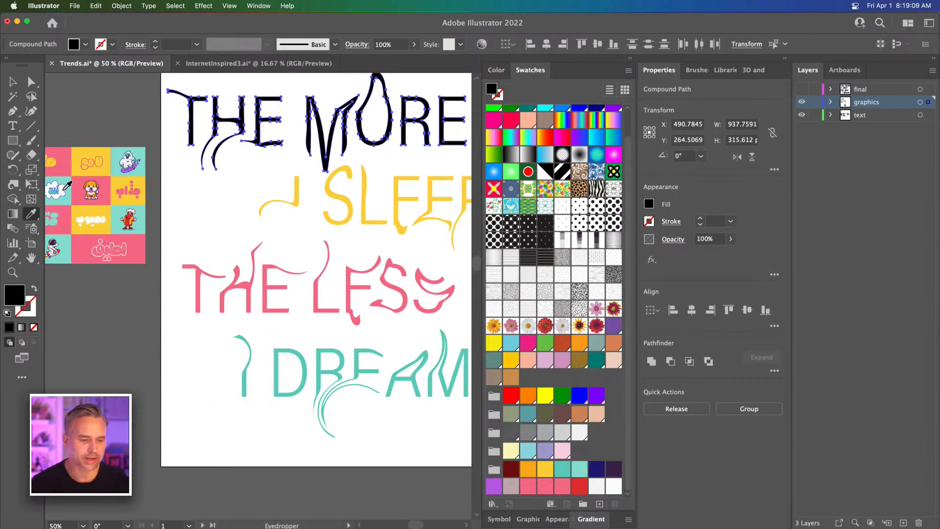
click(105, 199)
click(12, 81)
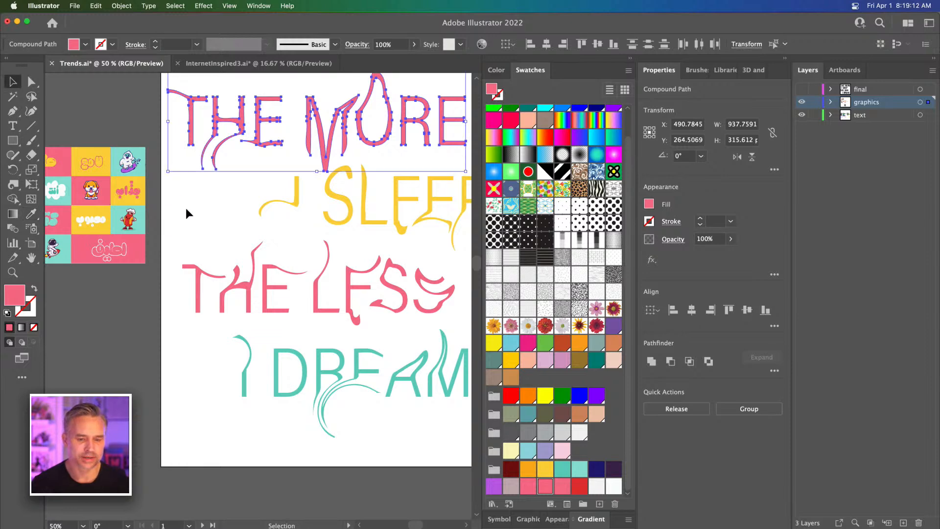
click(186, 207)
Step: Select all the "THE MORE" letters and fill them with the purple swatch of the Design Trends color group
drag(191, 209, 143, 259)
drag(185, 113, 435, 167)
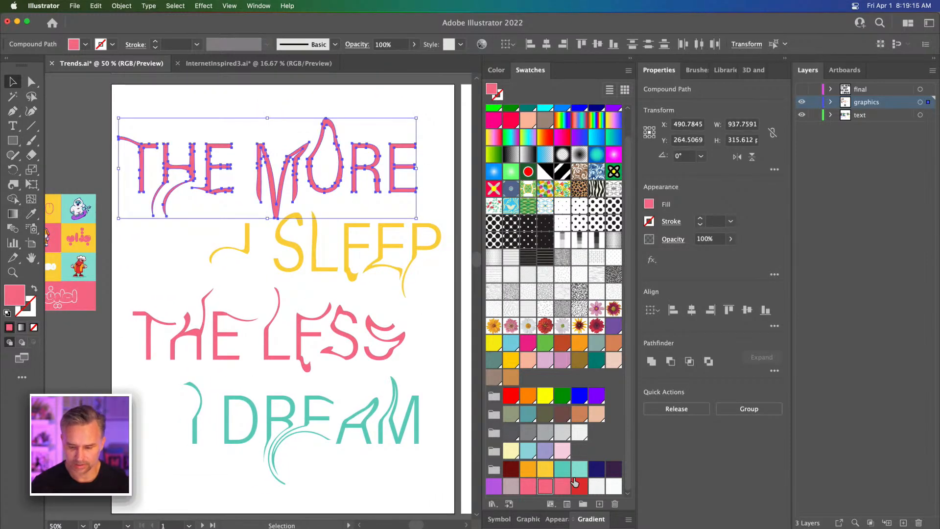
click(612, 472)
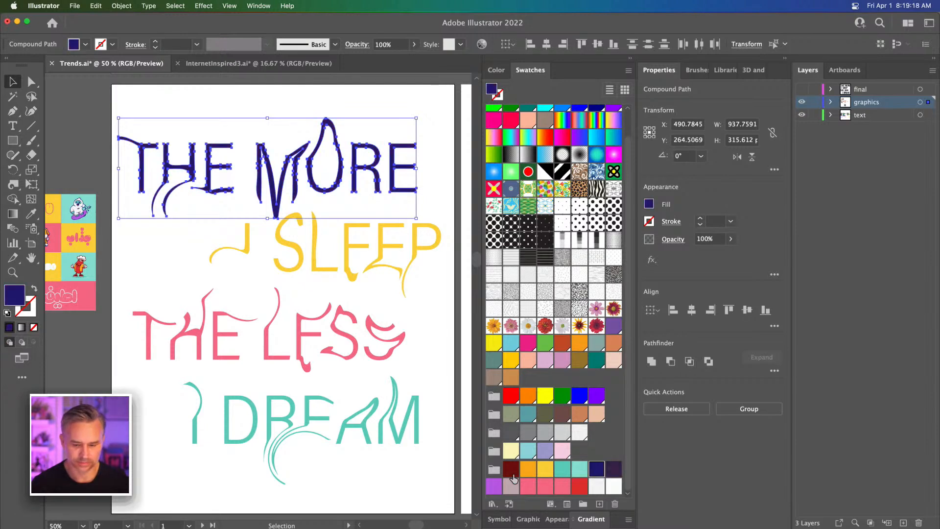
click(494, 487)
click(153, 268)
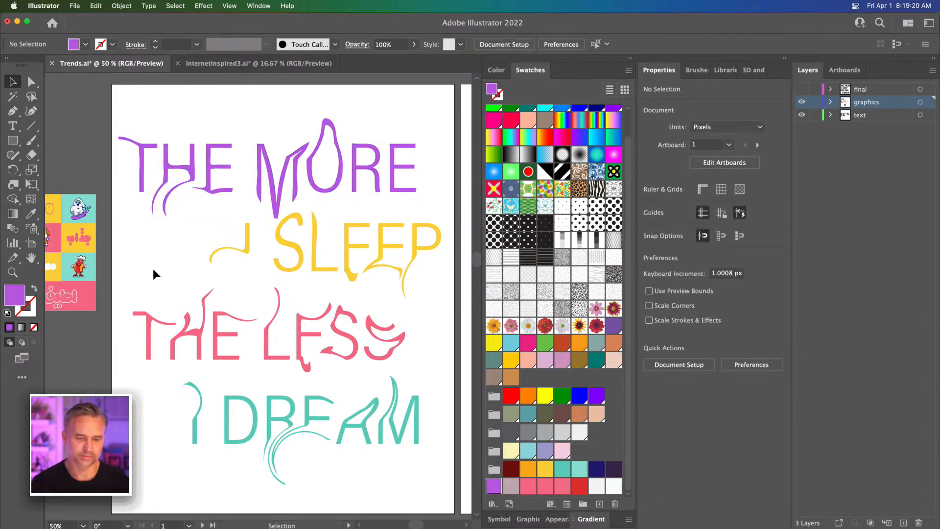
Step: Lock the graphics layer and draw a purple 1080 × 1350 px rectangle covering the first artboard on the text layer
scroll(128, 265, right, 2)
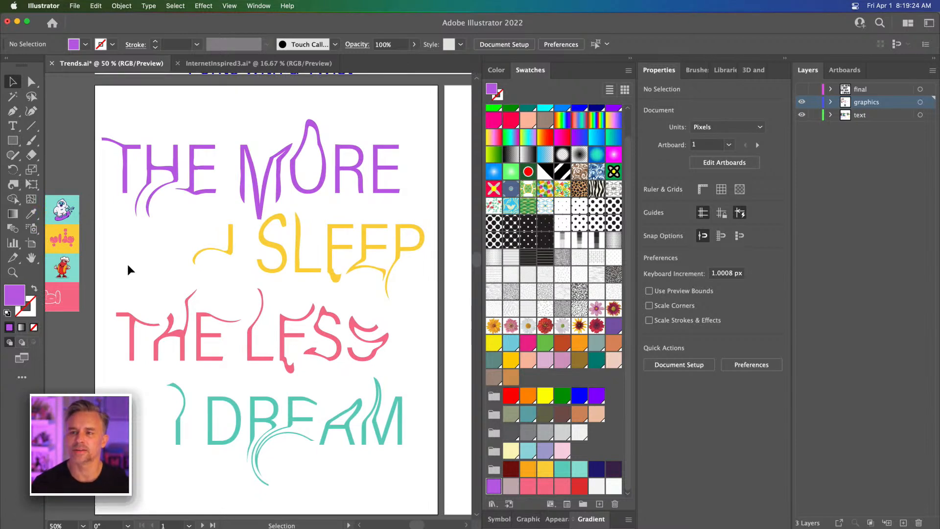
click(859, 117)
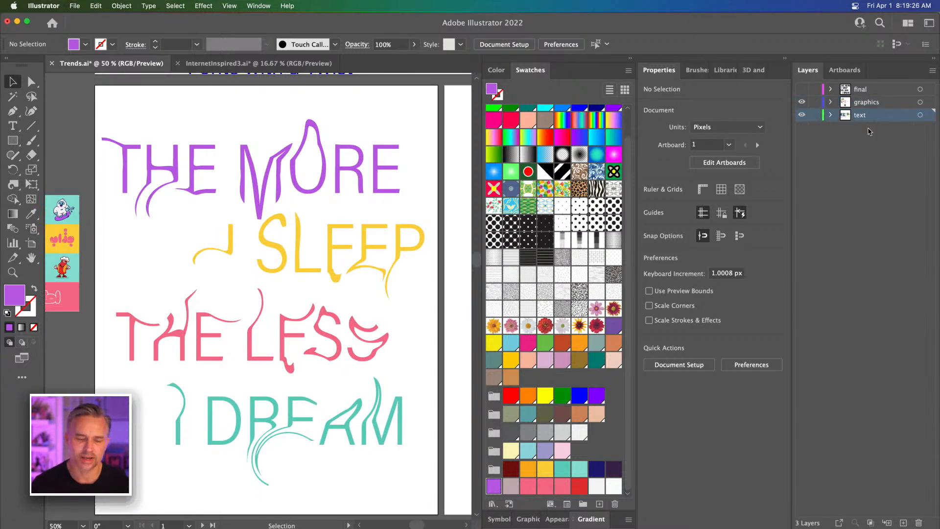
click(13, 140)
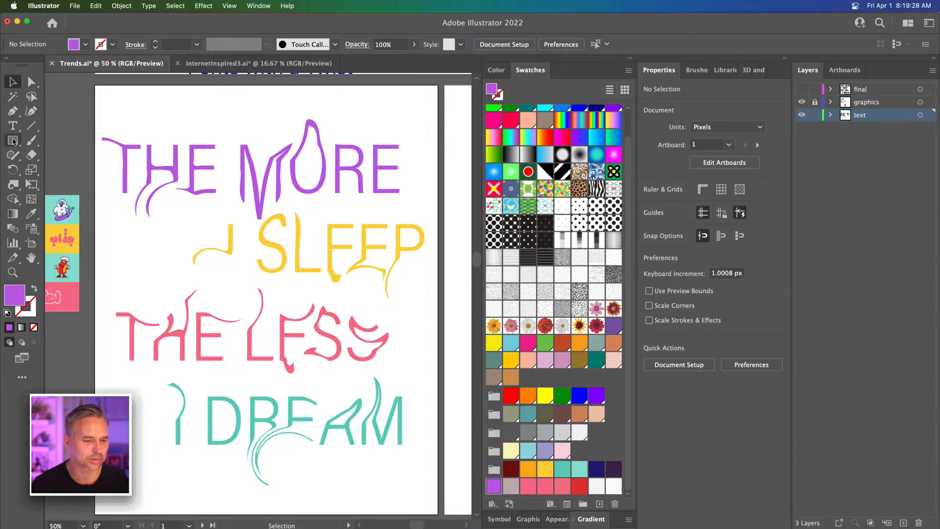
mouse_move(95, 84)
mouse_down()
mouse_move(315, 457)
mouse_move(445, 507)
mouse_up()
scroll(283, 341, down, 2)
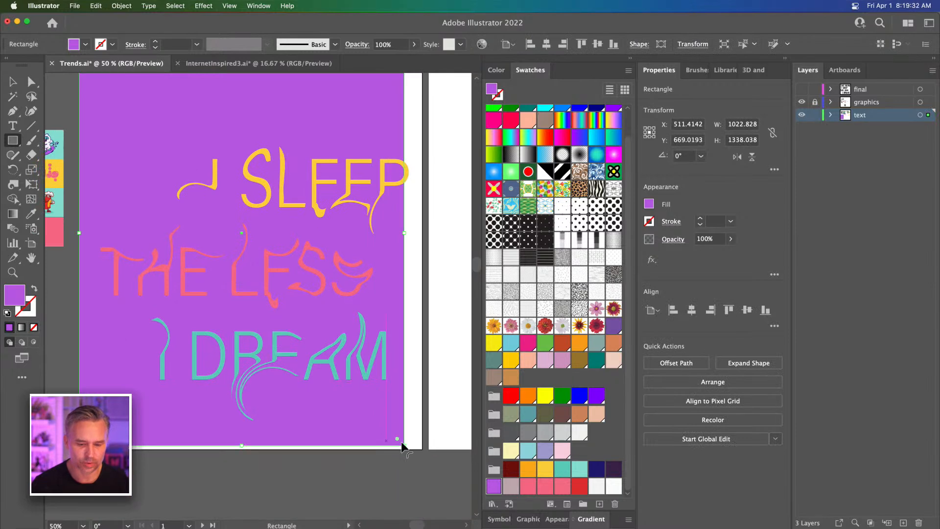
drag(404, 447, 422, 449)
scroll(303, 342, up, 3)
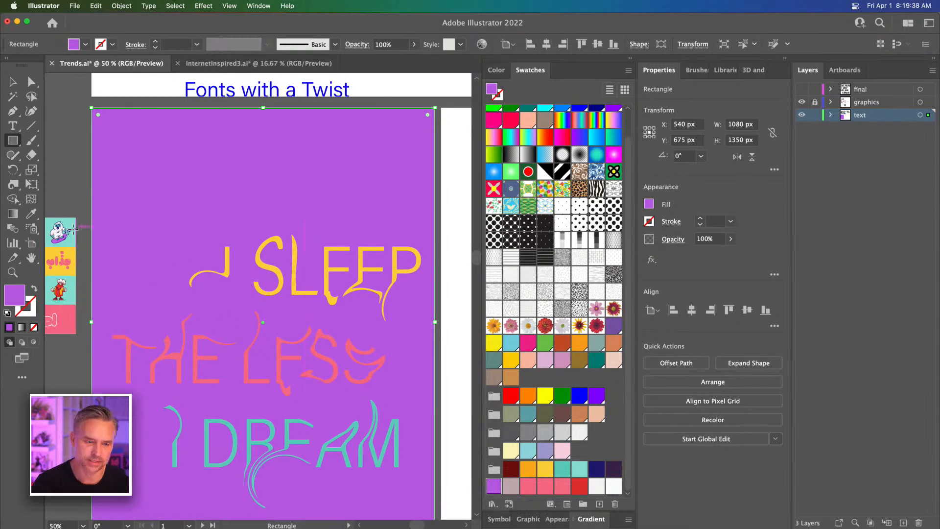
click(14, 81)
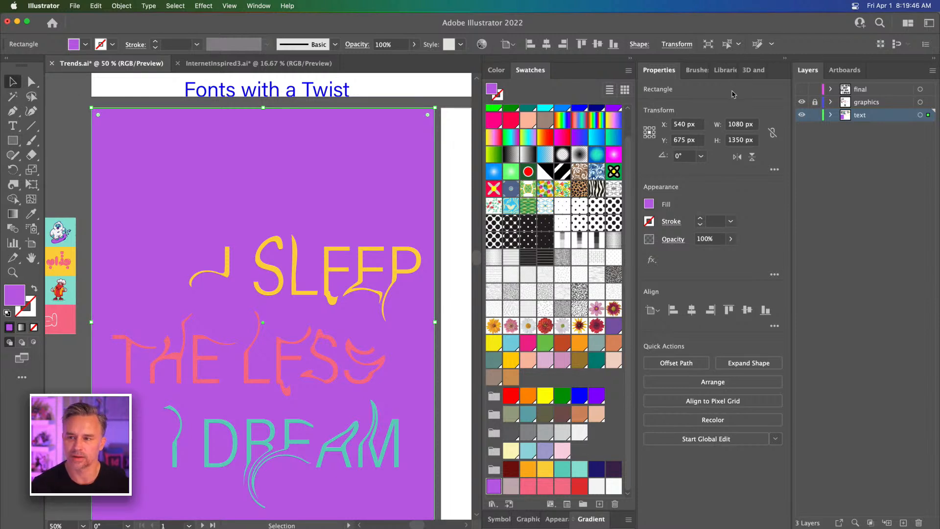
Step: Unlock the graphics layer, hide the text layer, and select all the lettering on the first artboard
click(814, 102)
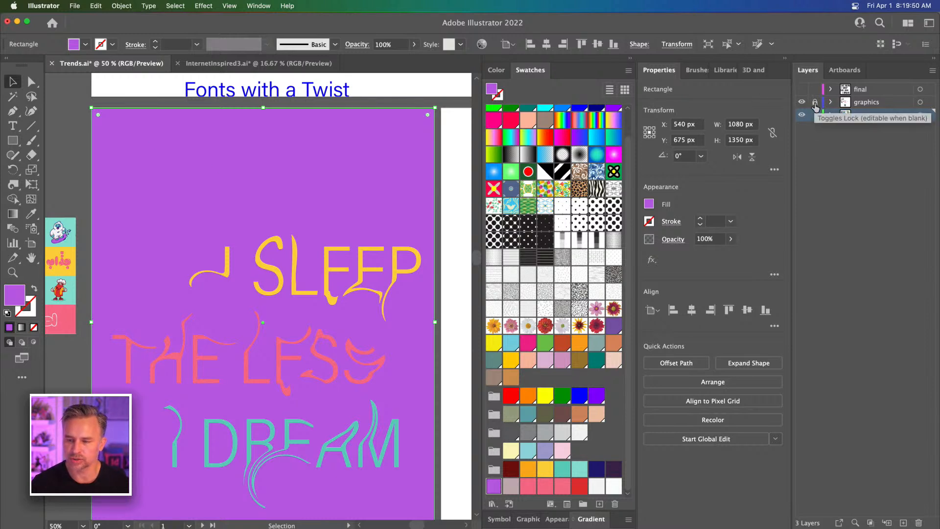
click(814, 103)
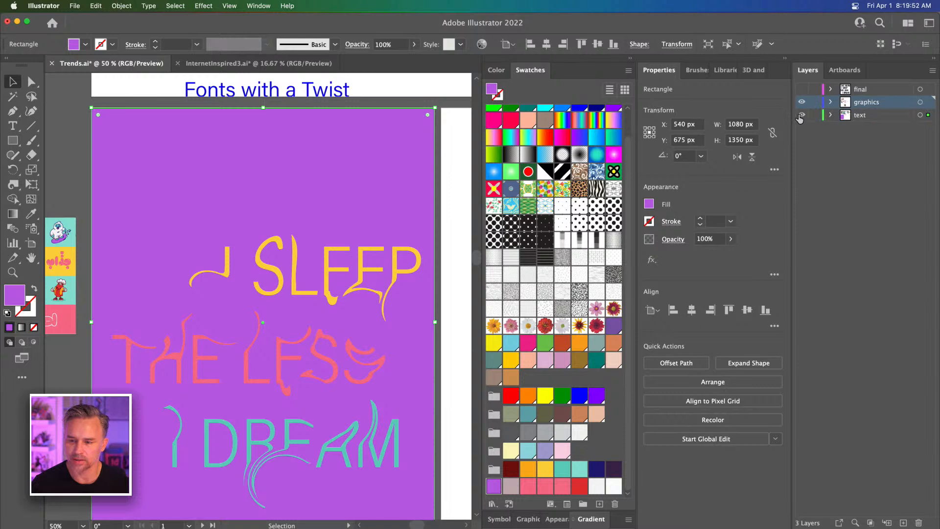
click(801, 116)
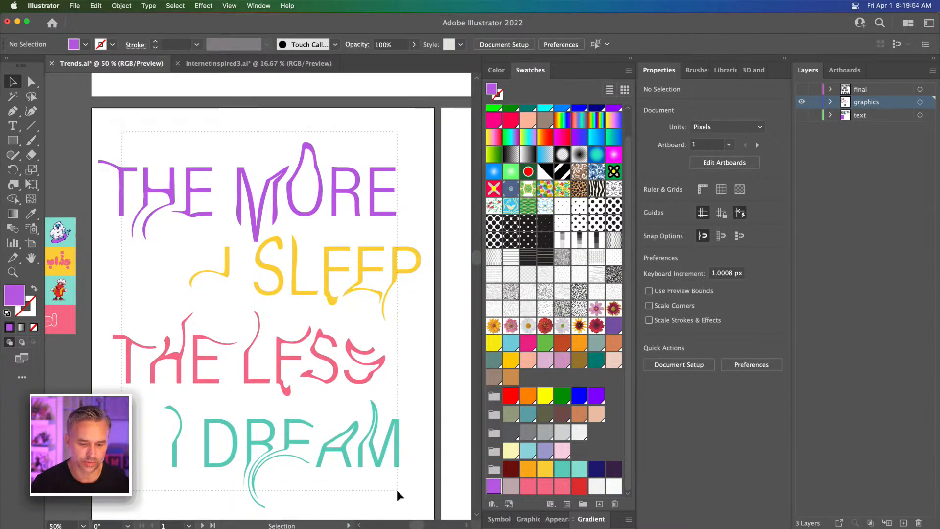
key(super+a)
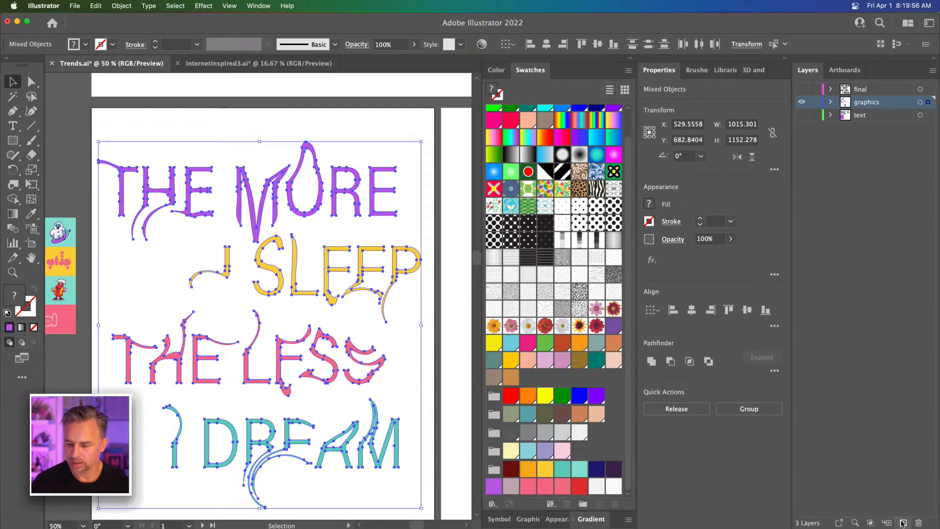
Step: Copy the selected lettering onto a new layer named "white" and hide the graphics layer
click(902, 523)
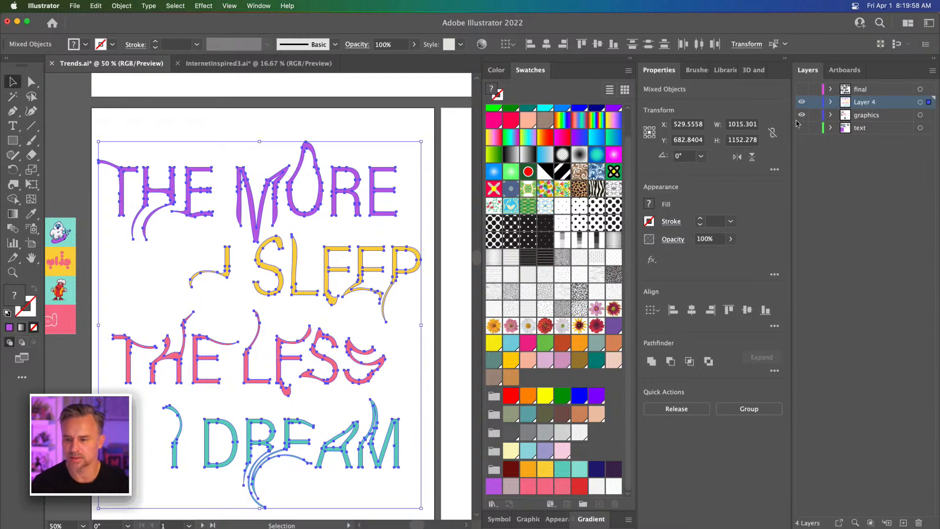
click(802, 115)
double_click(863, 102)
text(wh)
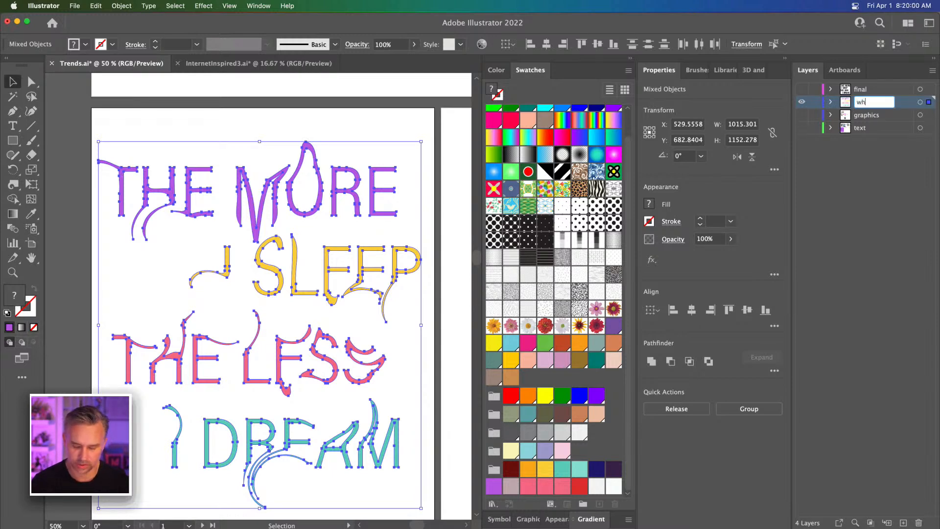
text(ite)
key(Return)
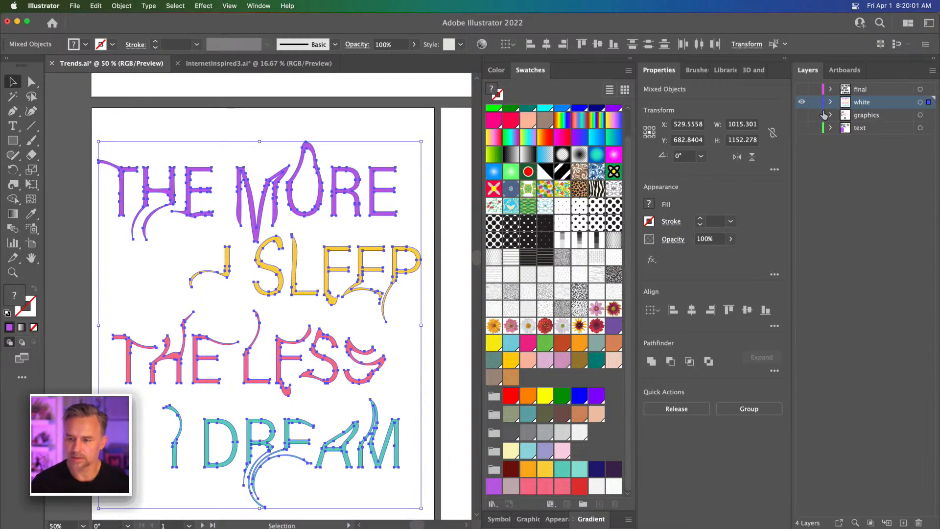
Step: Show and lock the text layer with the purple background, and fill the selected lettering with the white swatch
click(801, 128)
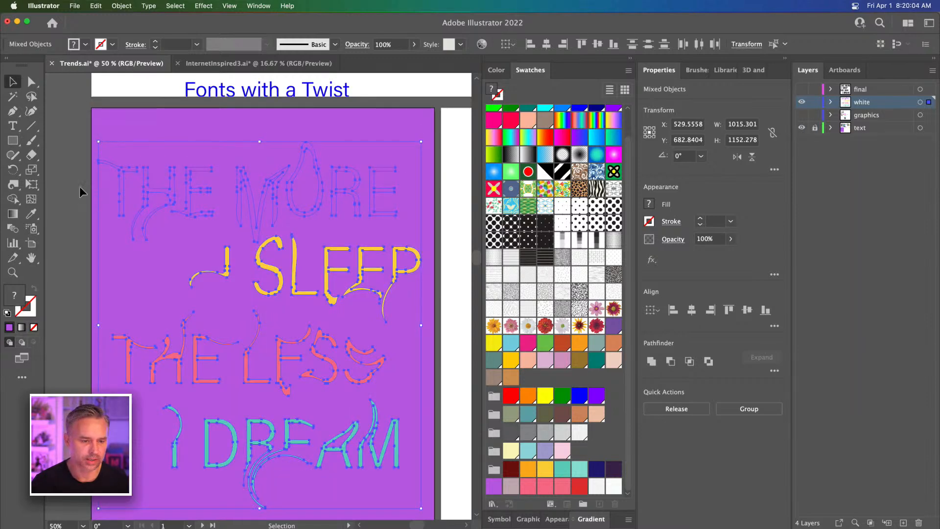
scroll(562, 181, up, 2)
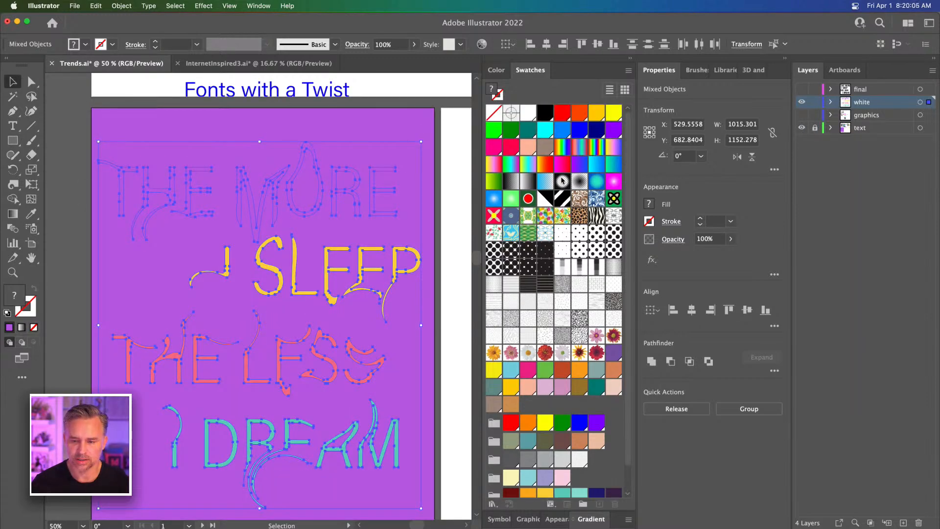
click(531, 114)
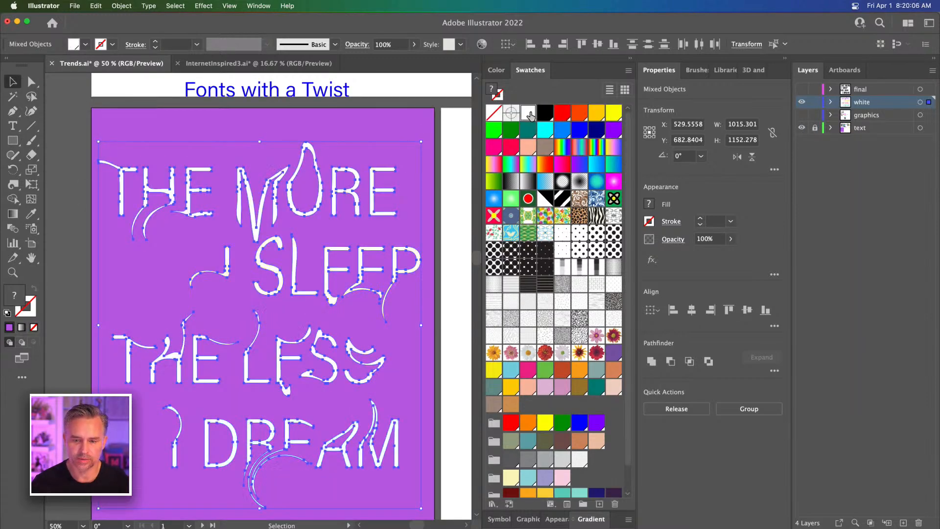
Step: Lock the white layer, unlock the text layer, and apply a freeform gradient to the background rectangle
click(879, 119)
click(880, 129)
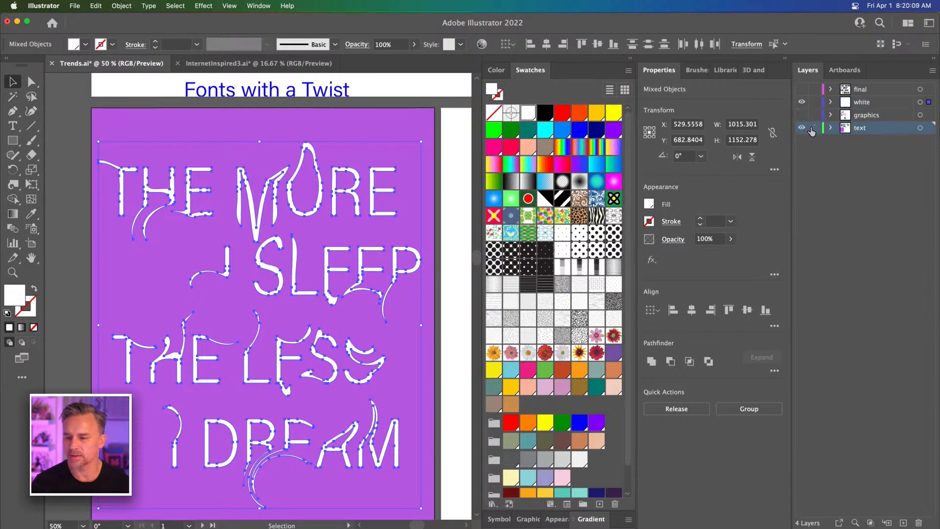
click(815, 102)
click(109, 126)
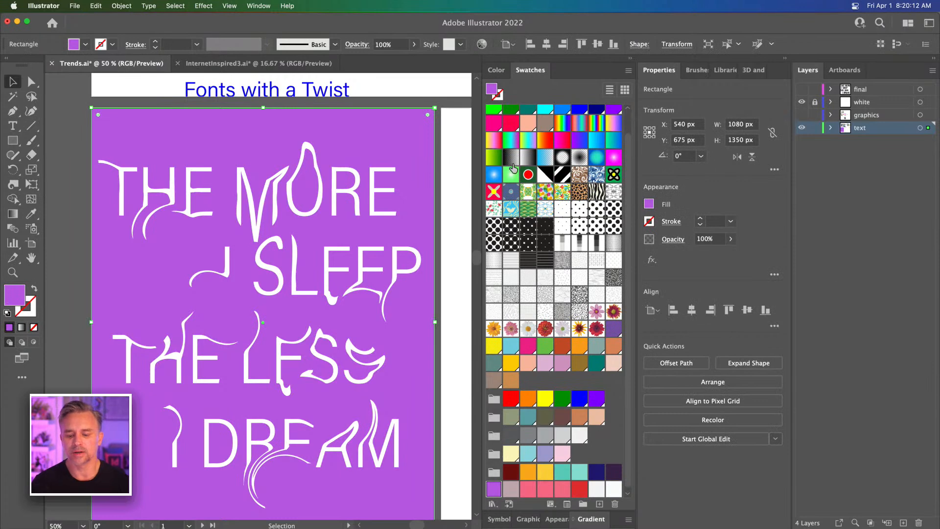
click(586, 519)
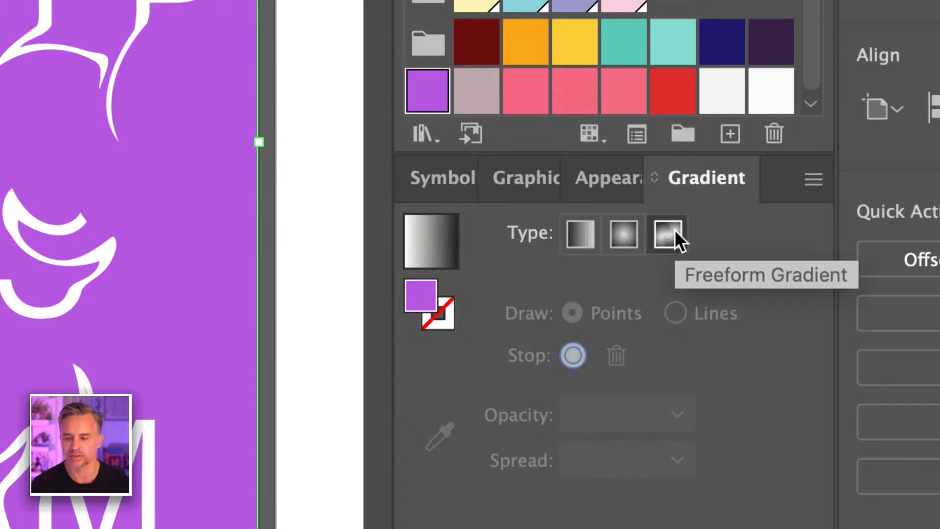
click(676, 231)
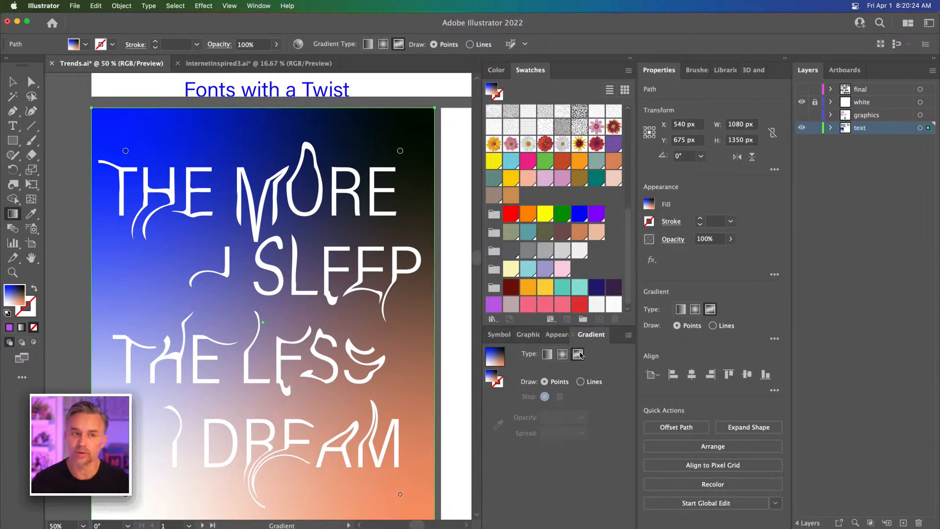
Step: Recolor the background gradient's upper-right color stop pink (R=246 G=102 B=130) and its upper-left stop teal
click(400, 151)
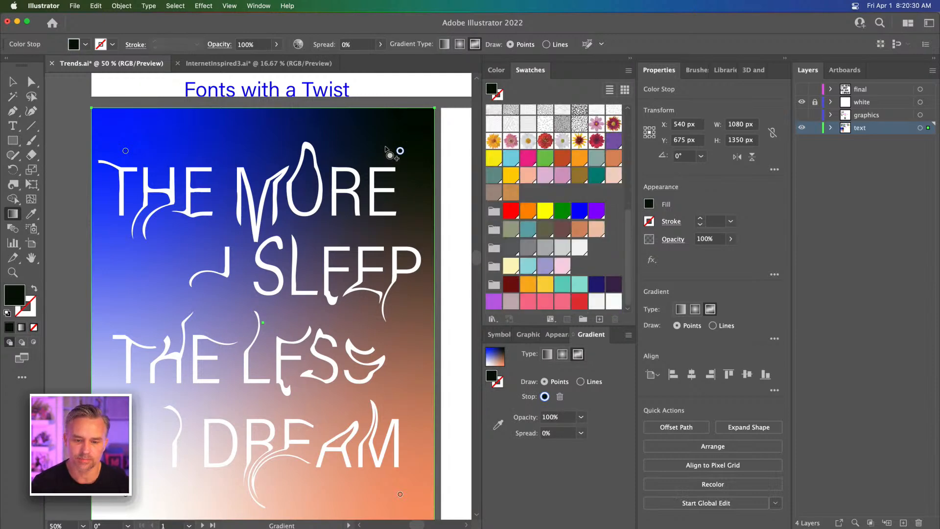
click(528, 300)
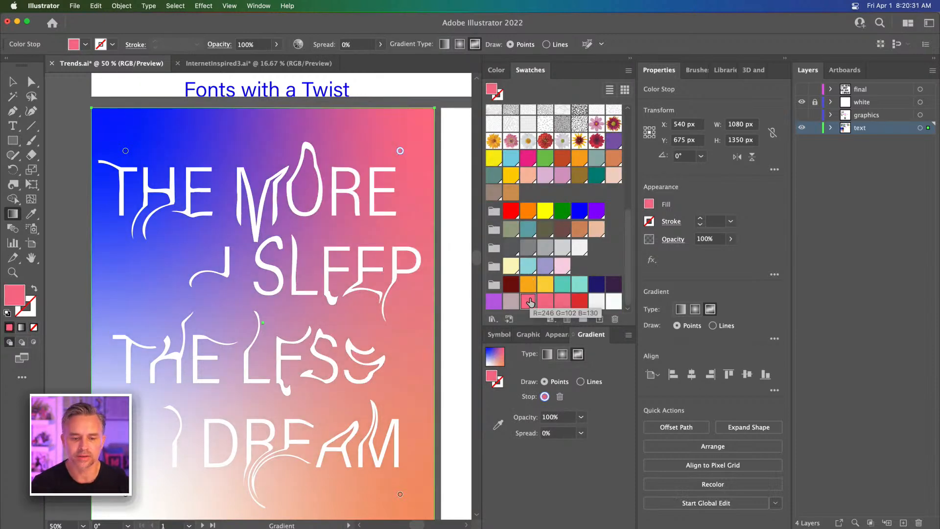
click(126, 151)
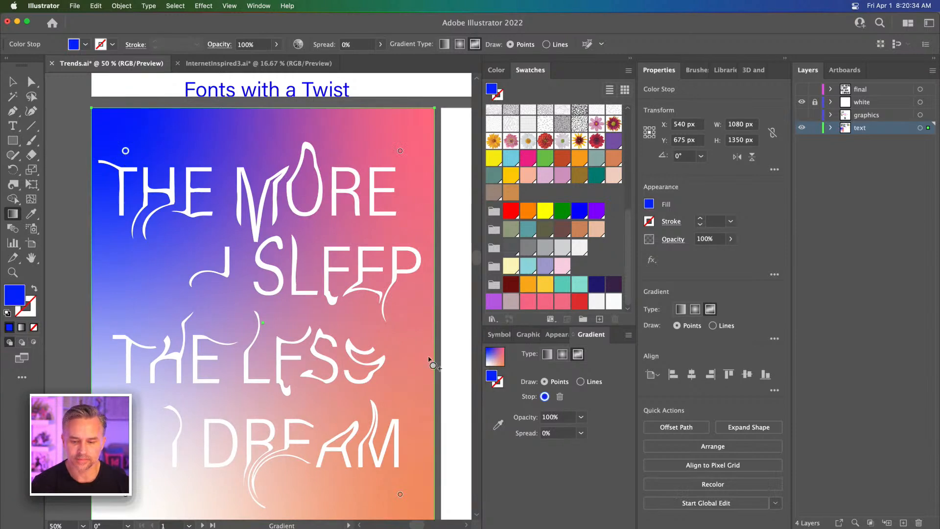
click(562, 284)
Step: Recolor the gradient's lower-right color stop orange and move it to the left side, just above "THE LESS"
key(space)
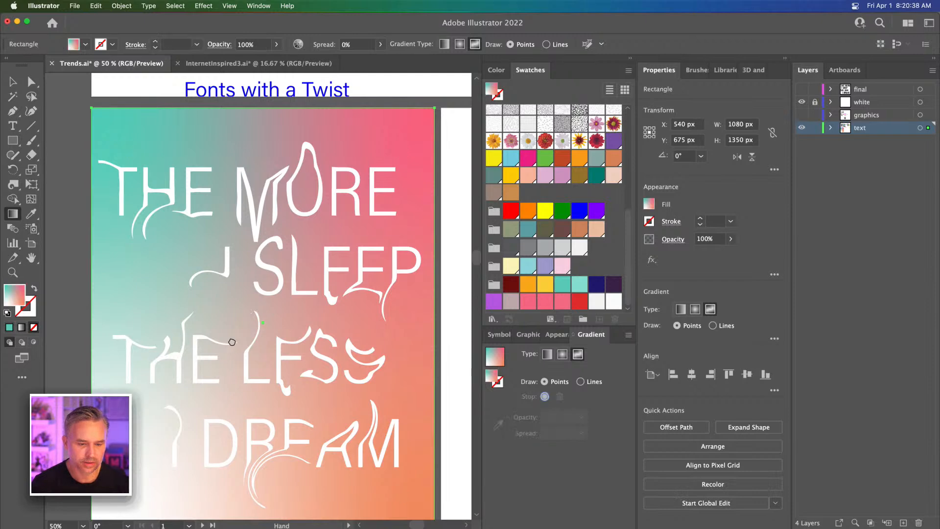
drag(224, 361, 244, 323)
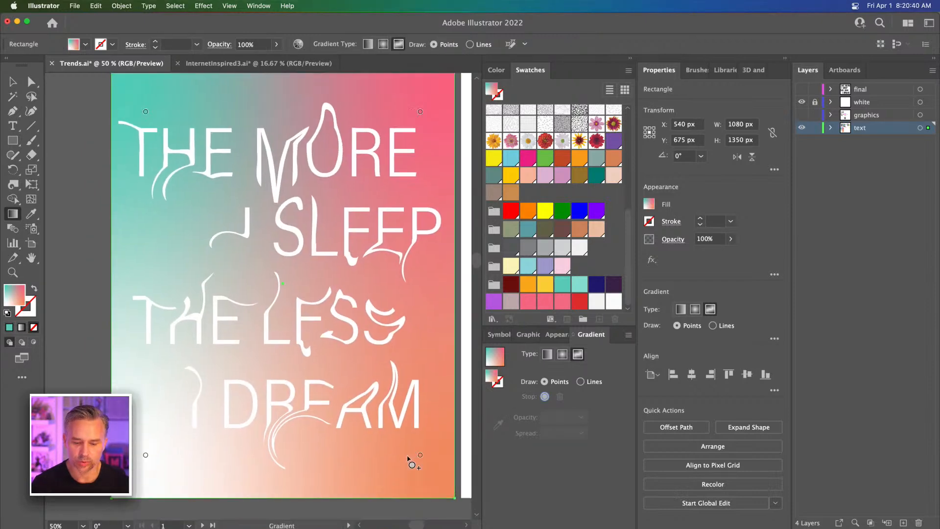
drag(419, 454, 365, 375)
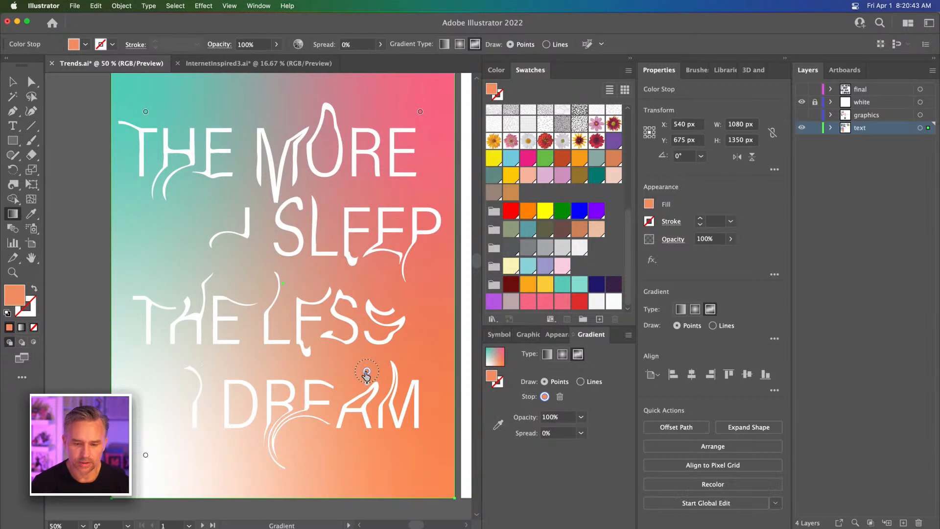
click(528, 211)
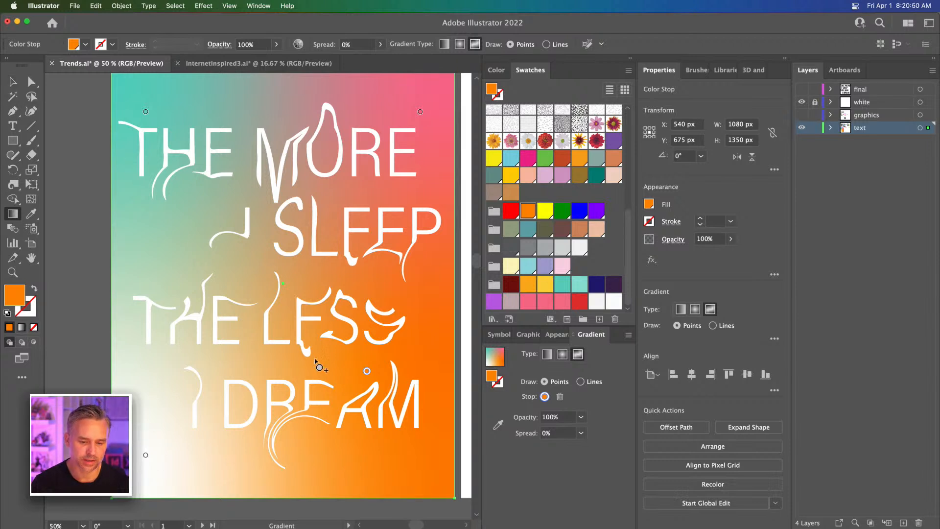
drag(366, 375, 187, 275)
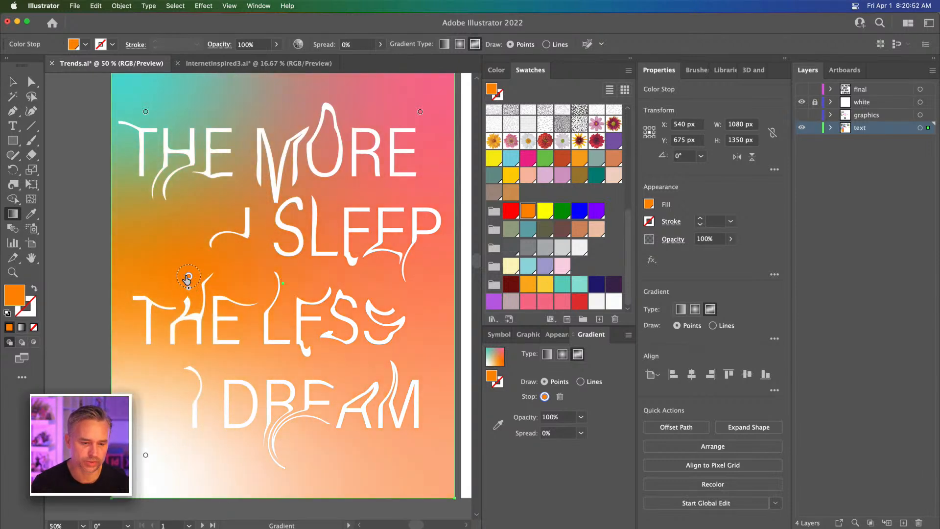
Step: Add a gradient color stop at the lower right below "DREAM", color it with the dark purple swatch, and deselect the background
click(389, 448)
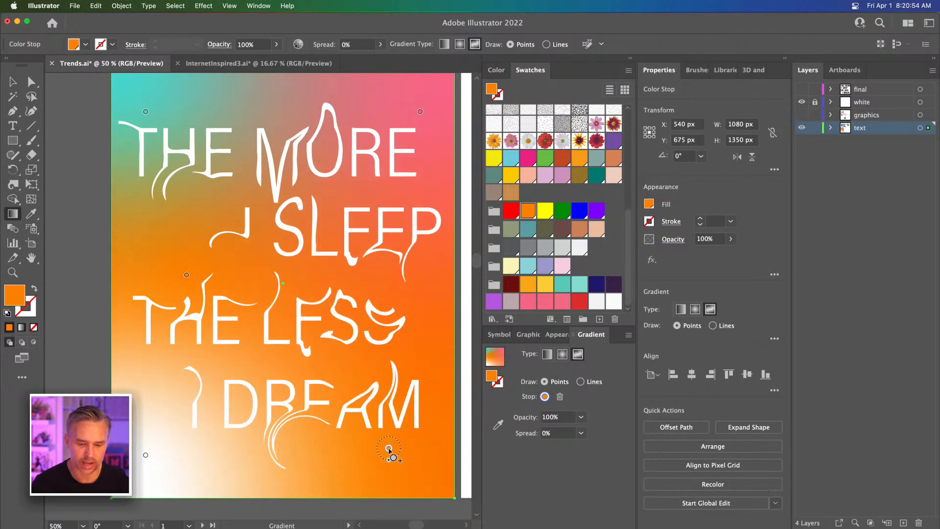
click(580, 285)
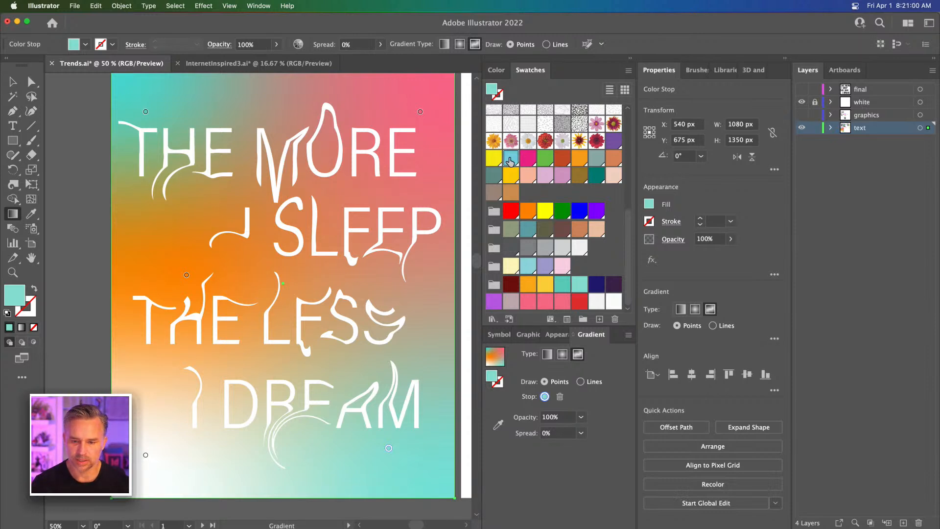
click(511, 158)
click(612, 140)
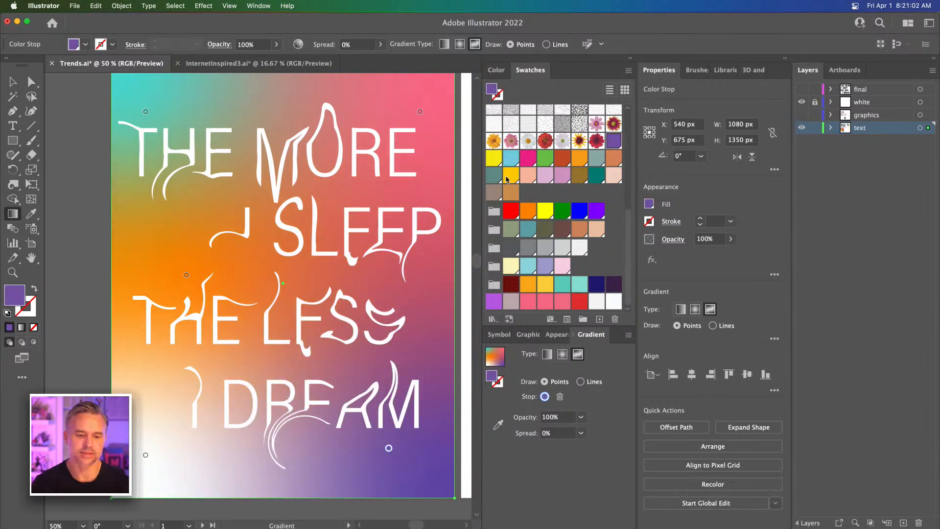
mouse_move(143, 248)
mouse_down()
mouse_move(150, 285)
mouse_move(147, 265)
mouse_up()
key(v)
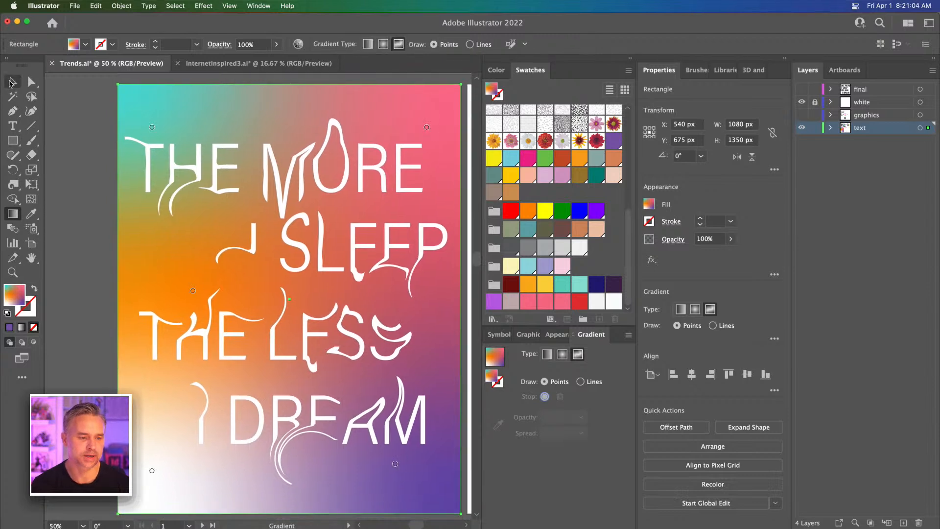
click(78, 163)
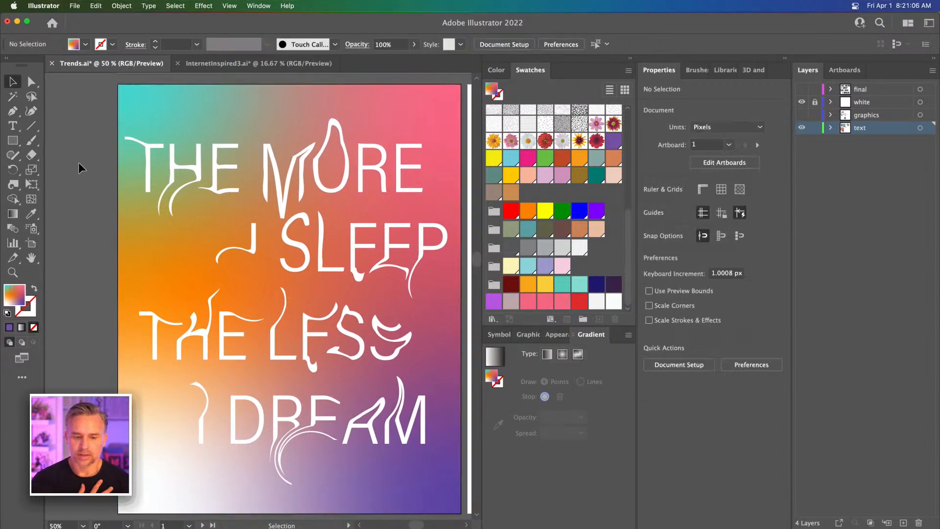
Step: Lock the text layer and add a new layer directly above it
click(813, 129)
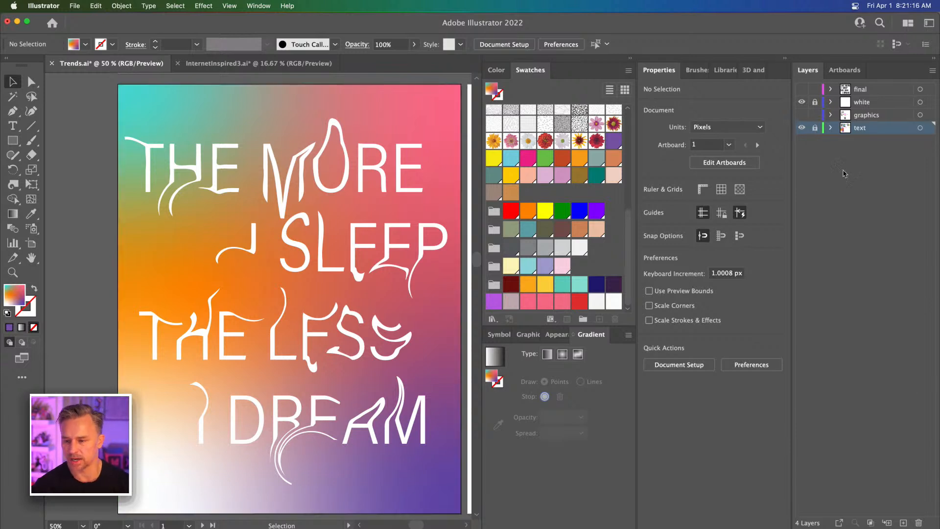
click(903, 522)
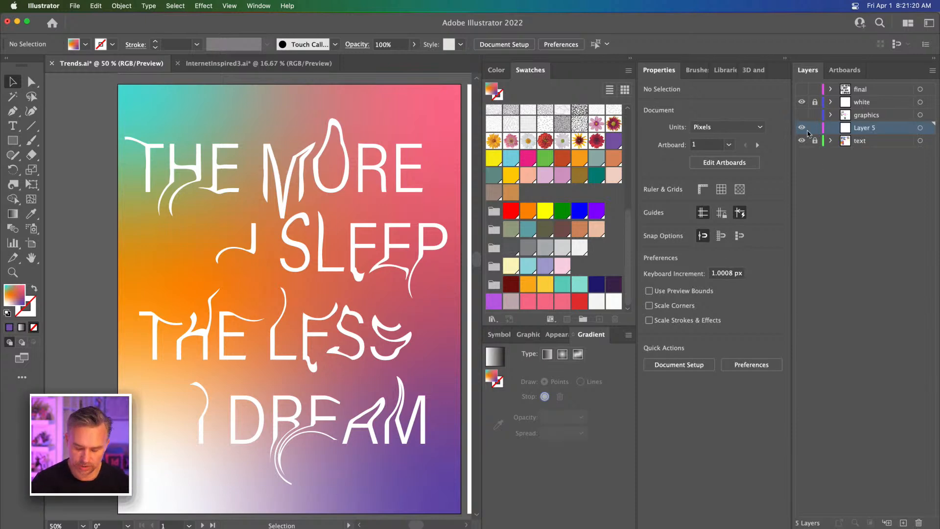
Step: Unlock the white and text layers and duplicate the first artboard with its artwork to the left of the original
key(super+minus)
key(super+minus)
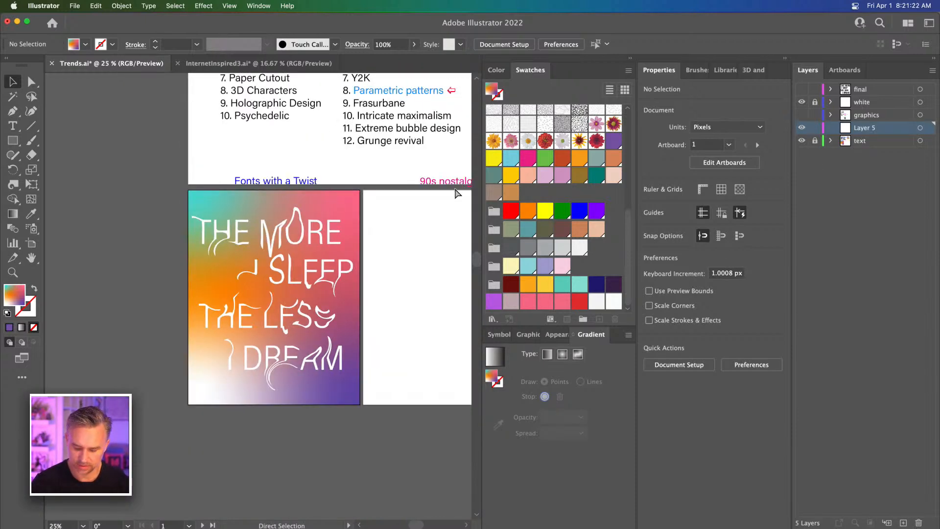
key(super+minus)
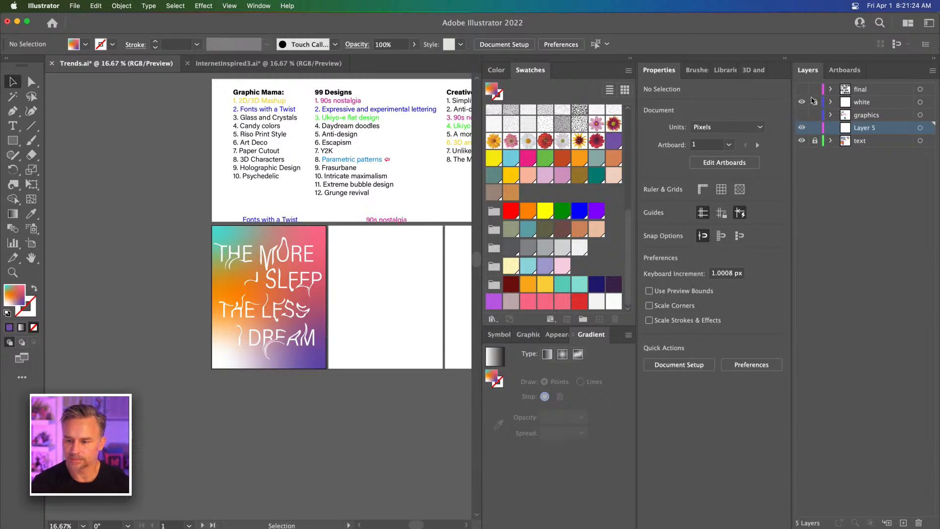
click(36, 246)
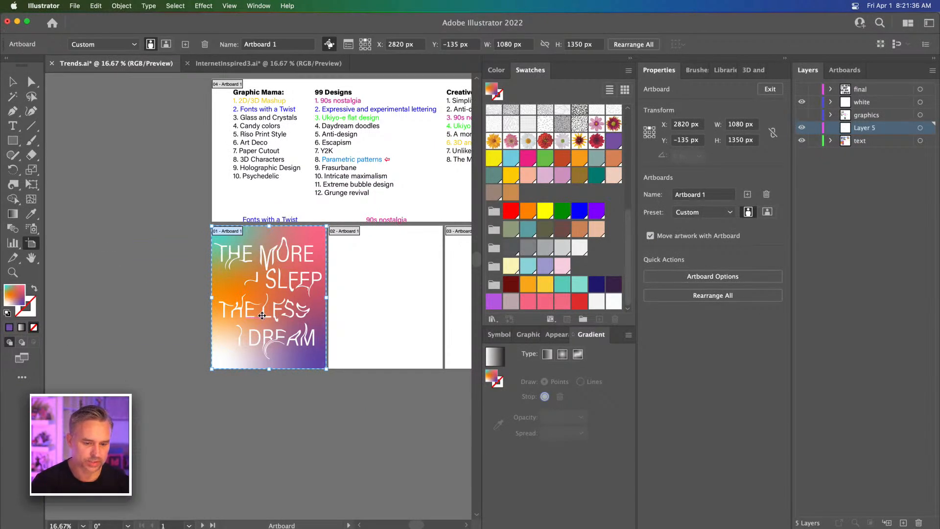
drag(226, 286, 115, 277)
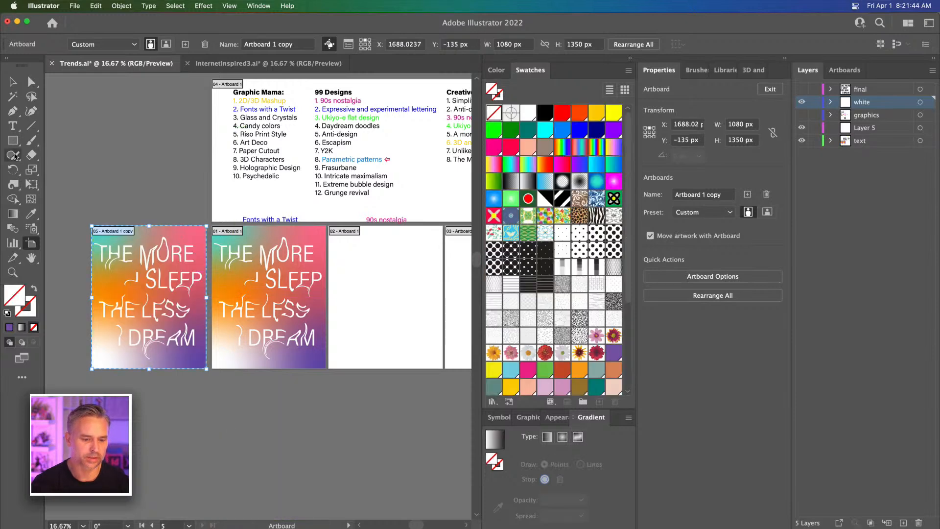
click(13, 83)
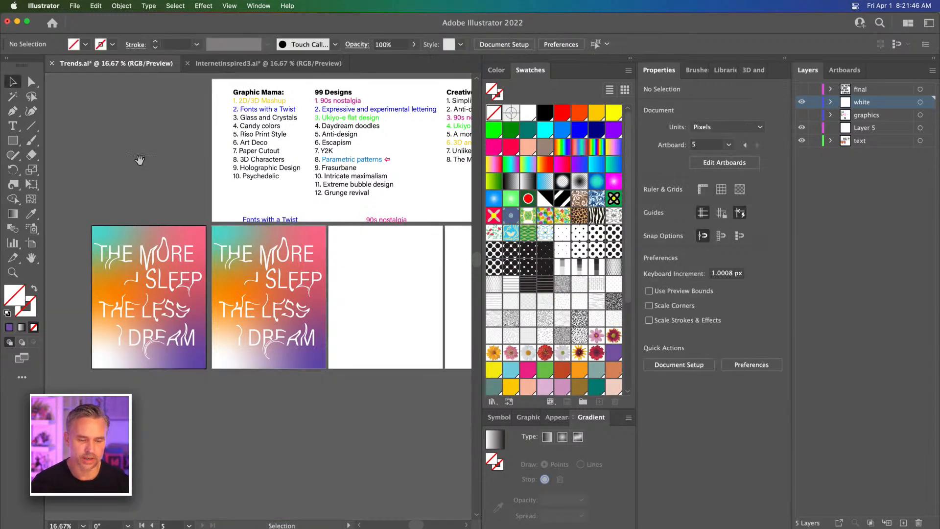
drag(136, 156, 260, 151)
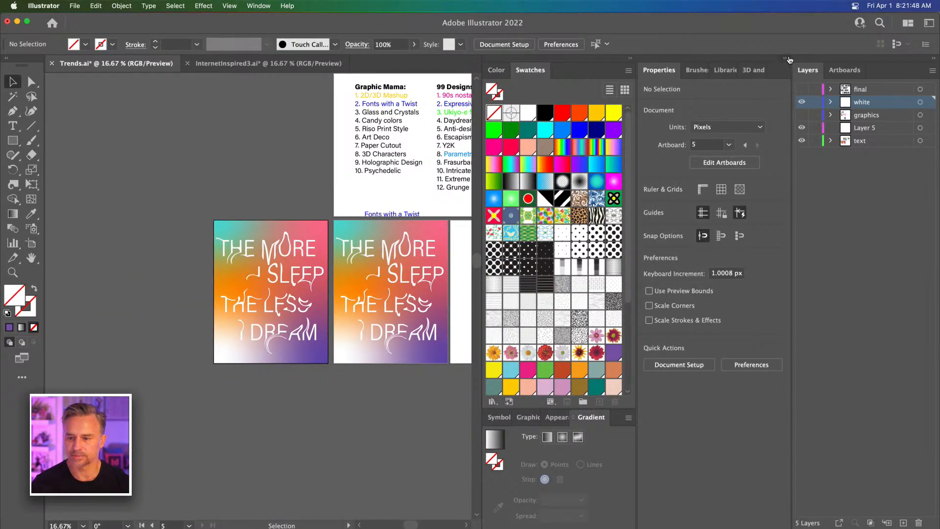
Step: Collapse the document properties to enlarge the canvas, lock the text layer, hide the white layer, and make Layer 5 active
click(789, 59)
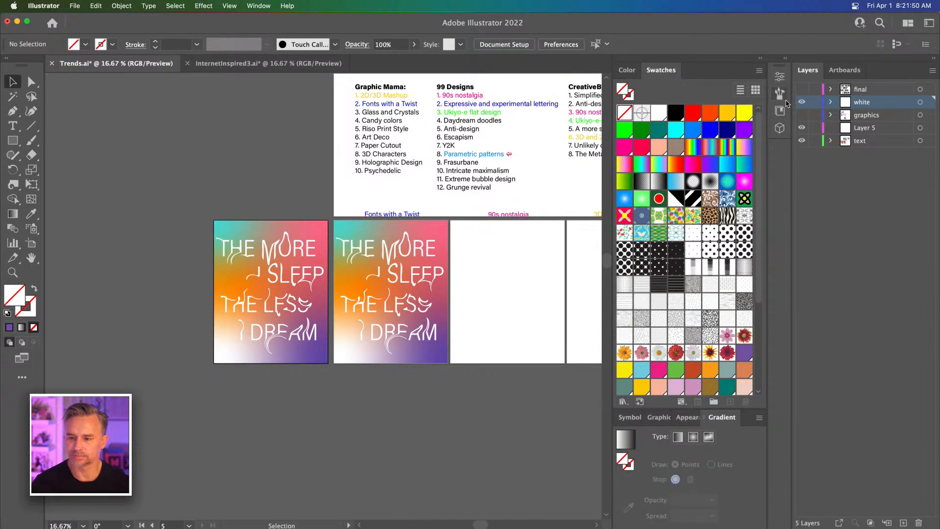
key(super+equal)
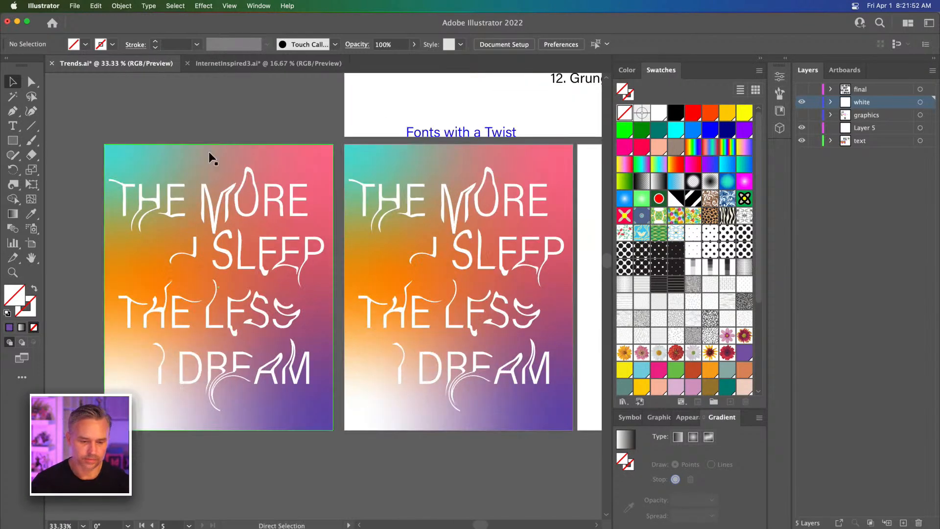
drag(209, 151, 291, 162)
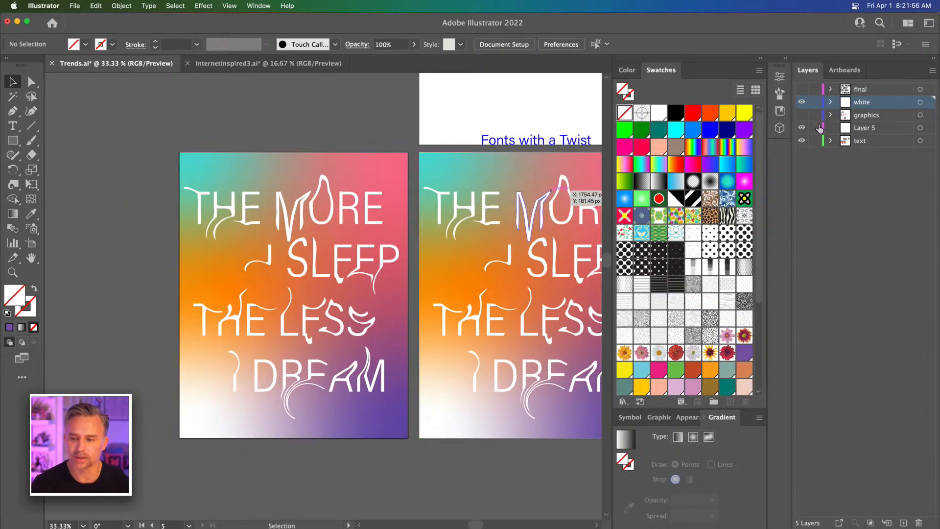
click(864, 143)
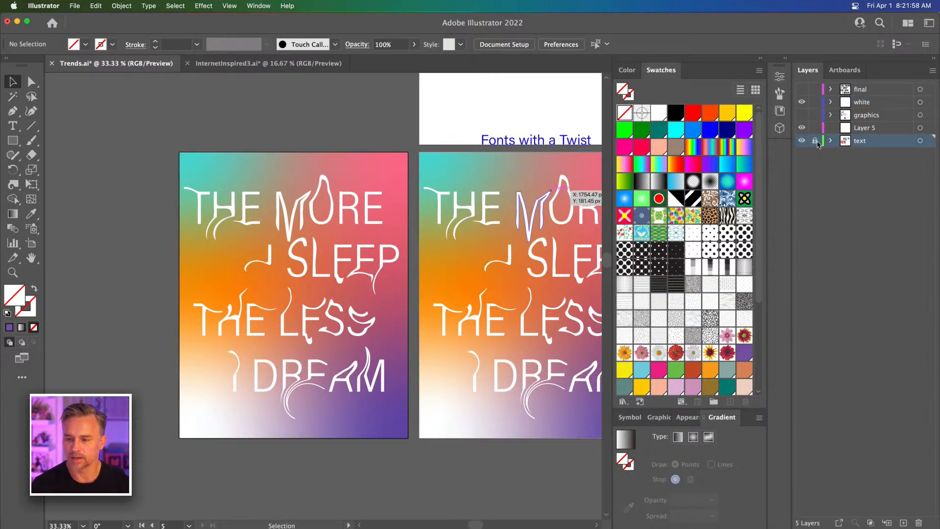
click(858, 130)
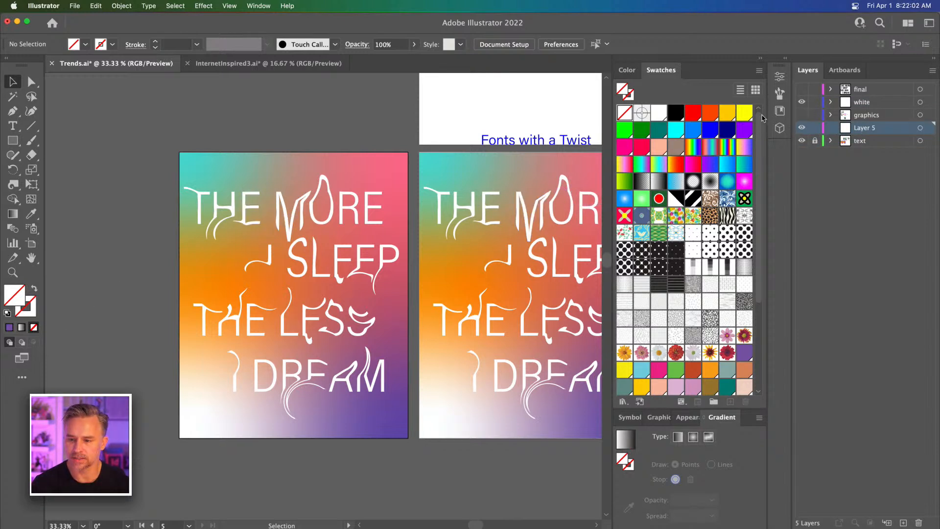
click(802, 102)
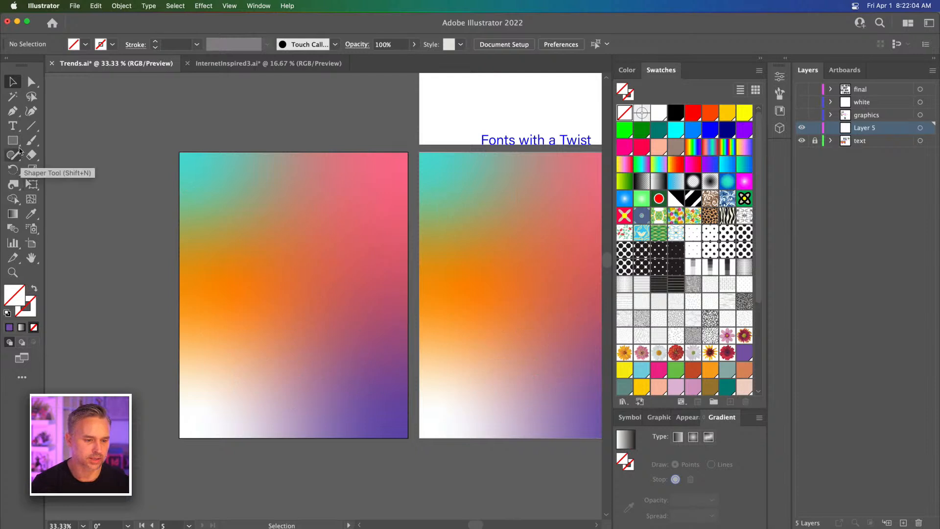
Step: Draw a horizontal white 1 pt line across the full width of the duplicate artboard, just below its upper edge
click(31, 125)
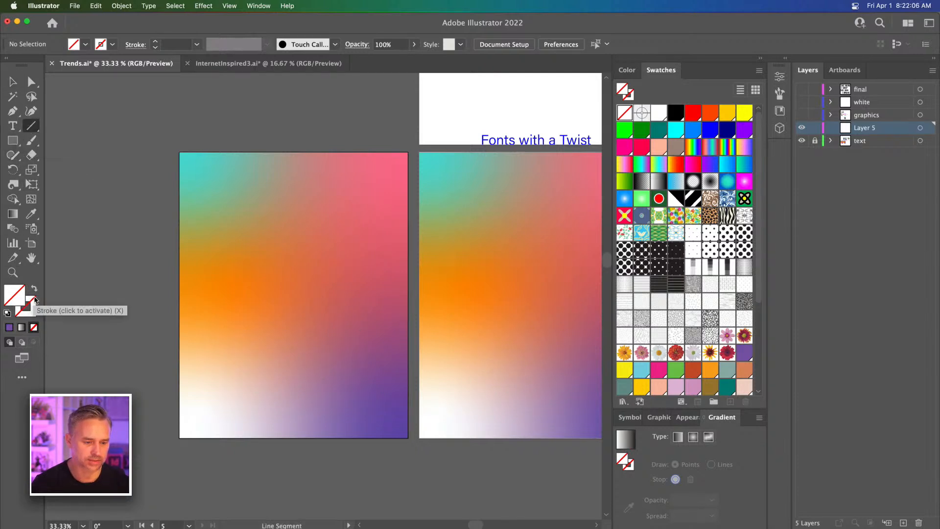
click(31, 302)
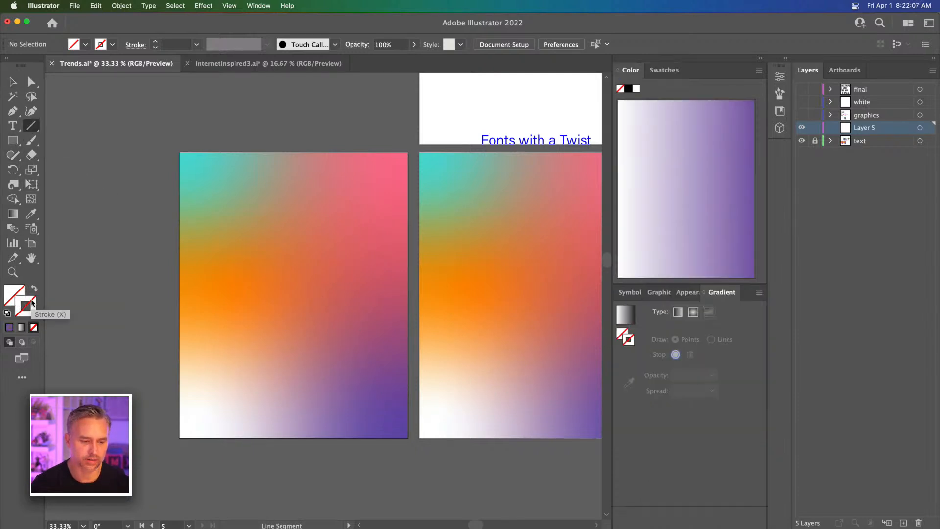
click(636, 89)
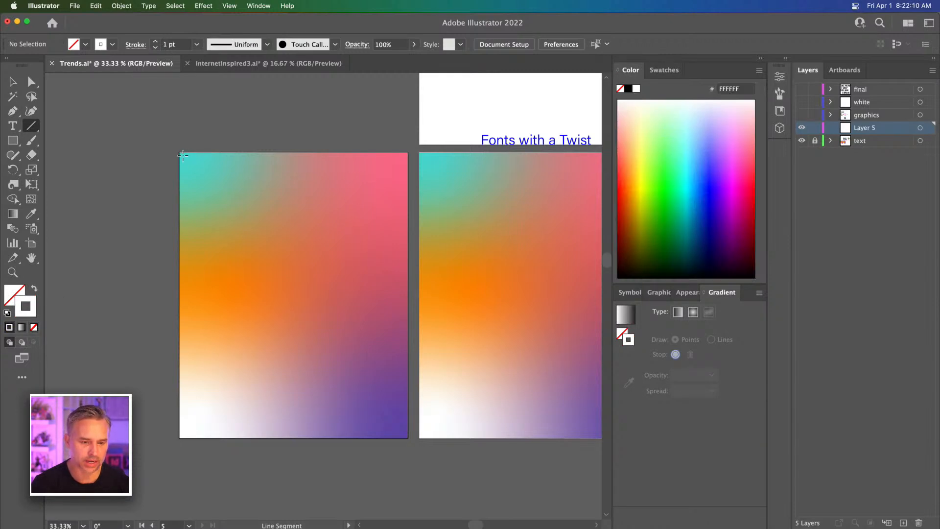
drag(180, 154, 409, 162)
click(13, 83)
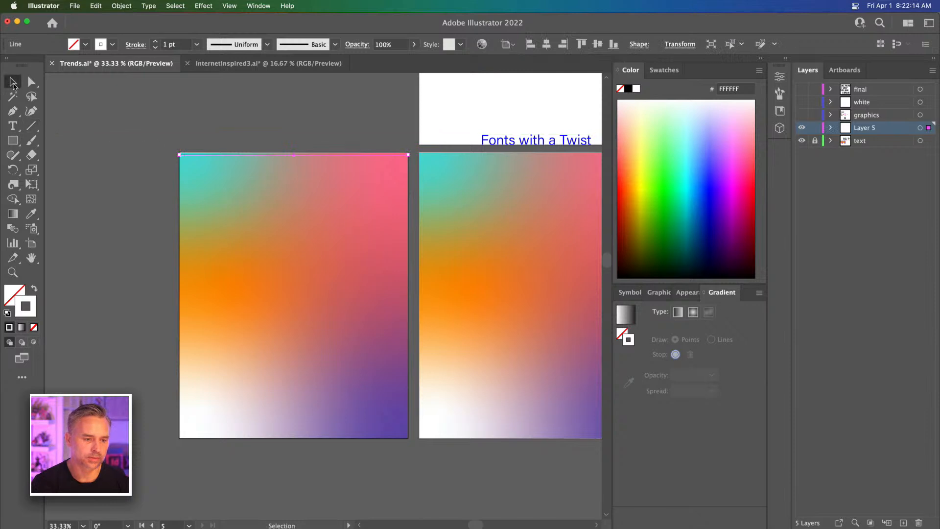
Step: Duplicate the white line slightly below itself and repeat the copy until evenly spaced lines fill the artboard to its lower edge
drag(223, 155, 223, 158)
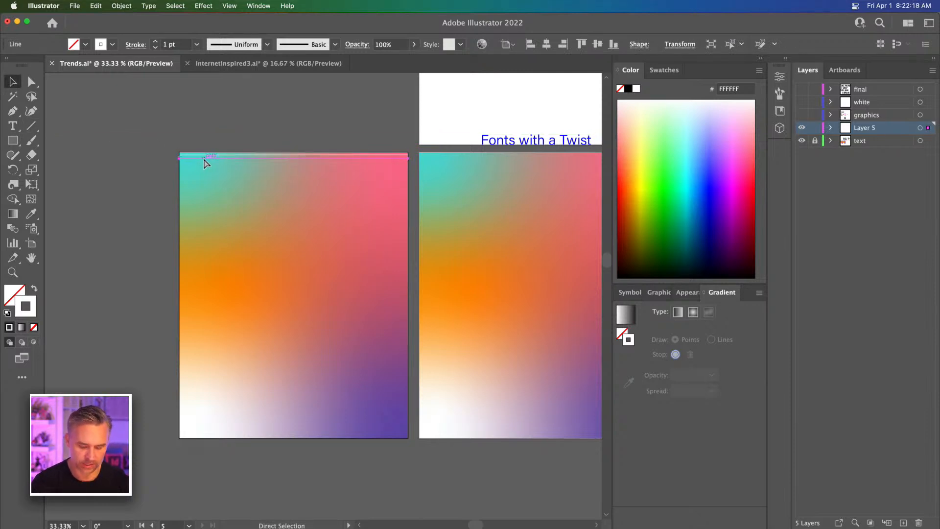
key(super+d)
key(super+d)
key(super+d)
key(super+d)
key(super+d)
key(super+d)
key(super+d)
key(super+d)
key(super+d)
key(super+d)
key(super+d)
key(super+d)
key(super+d)
key(super+d)
key(super+d)
key(super+d)
key(super+d)
key(super+d)
key(super+d)
key(super+d)
key(super+d)
key(super+d)
key(super+d)
key(super+d)
key(super+d)
key(super+d)
key(super+d)
key(super+d)
key(super+d)
key(super+d)
key(super+d)
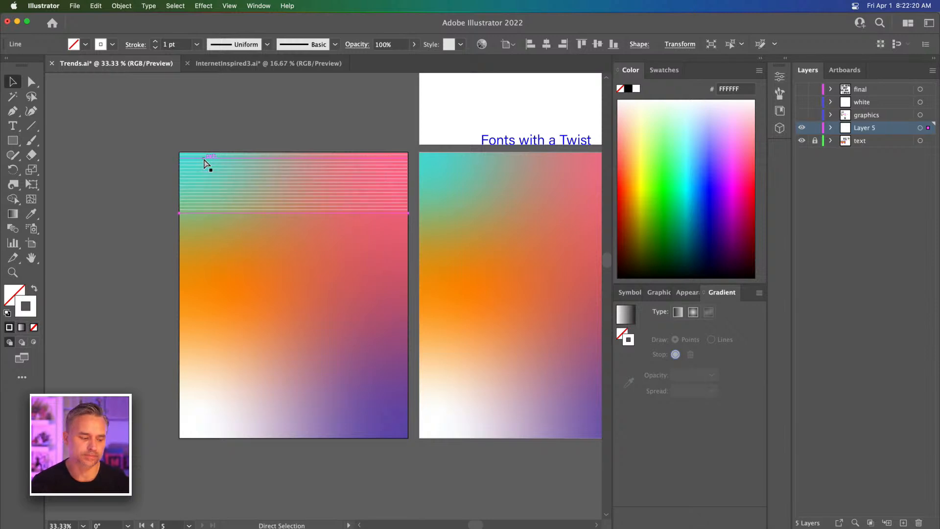
key(super+d)
key(super+d)
key(super+d)
key(super+d)
key(super+d)
key(super+d)
key(super+d)
key(super+d)
key(super+d)
key(super+d)
key(super+d)
key(super+d)
key(super+d)
key(super+d)
key(super+d)
key(super+d)
key(super+d)
key(super+d)
key(super+d)
key(super+d)
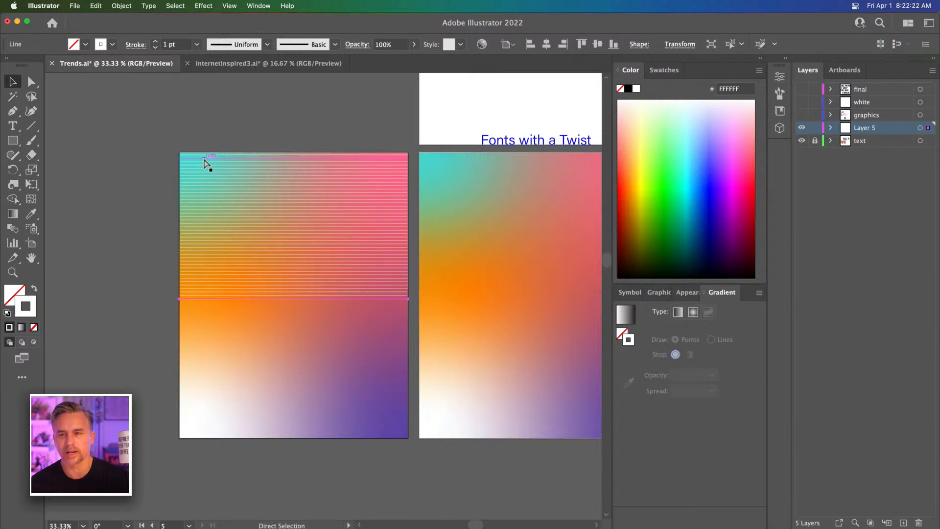
key(super+d)
key(super+d)
key(super+d)
key(super+d)
key(super+d)
key(super+d)
key(super+d)
key(super+d)
key(super+d)
key(super+d)
key(super+d)
key(super+d)
key(super+d)
key(super+d)
key(super+d)
key(super+d)
key(super+d)
key(super+d)
key(super+d)
key(super+d)
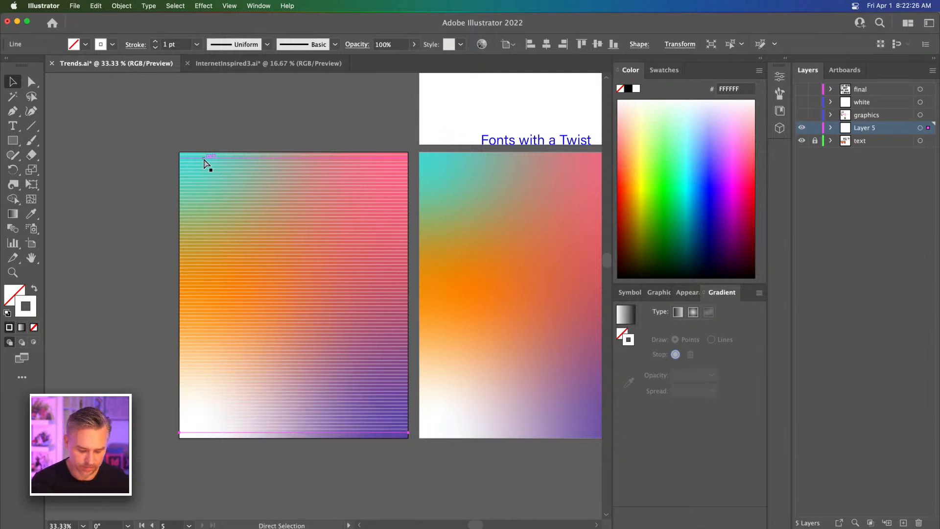
key(super+d)
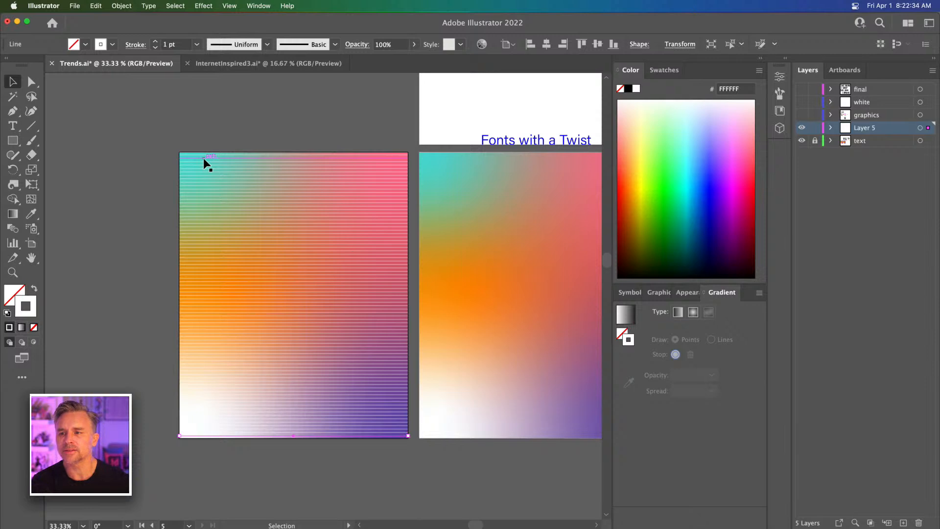
Step: Deselect the lines, lock Layer 5, and show and activate the white lettering layer
click(125, 141)
click(814, 128)
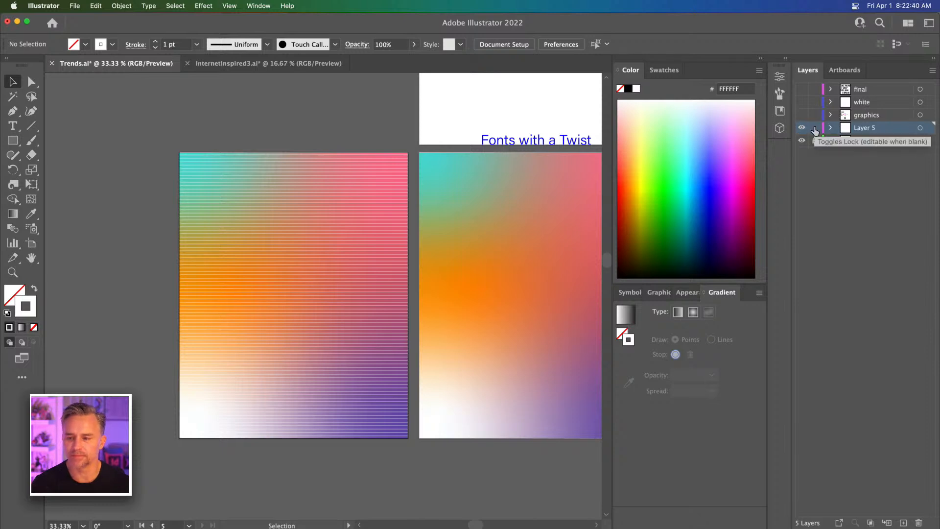
click(802, 102)
click(883, 104)
Step: Fill the E of MORE on the original artboard with a linear gradient and set its end color stop's opacity to 0%
scroll(216, 262, right, 5)
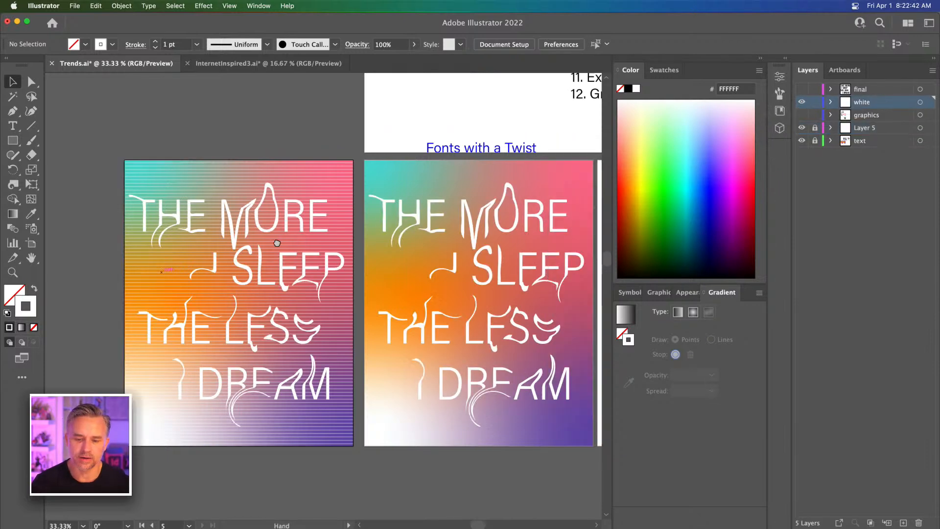
key(super+equal)
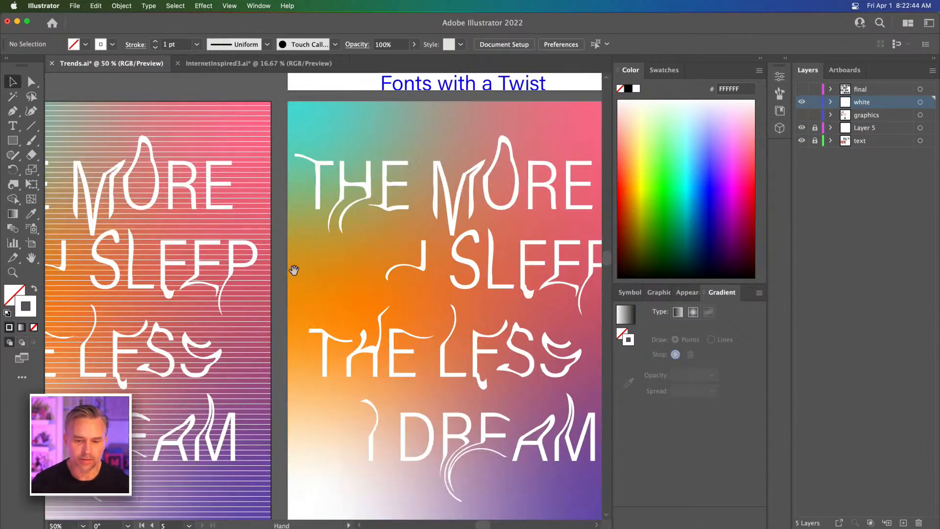
drag(294, 268, 218, 258)
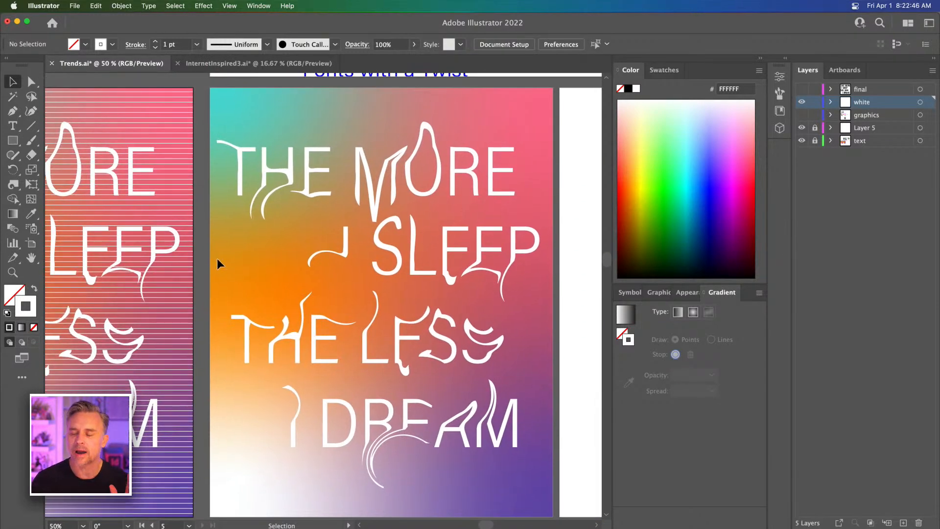
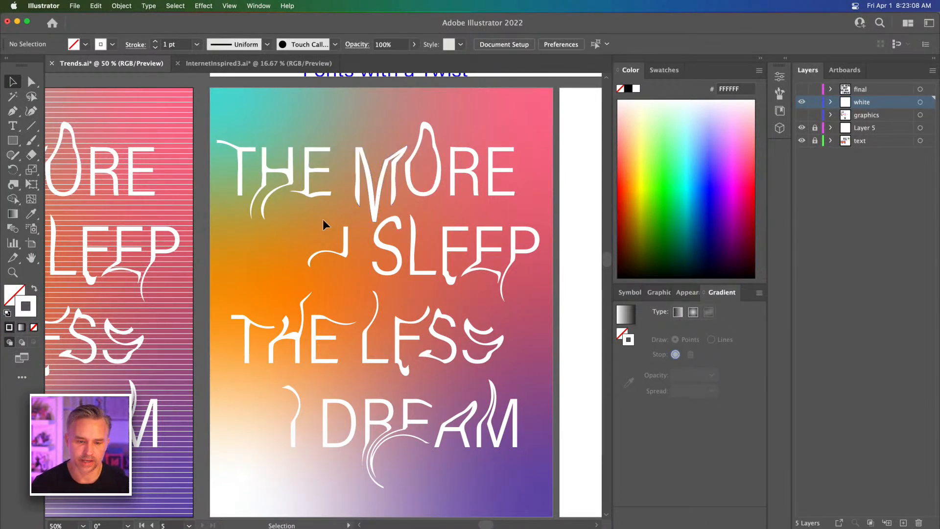
click(493, 151)
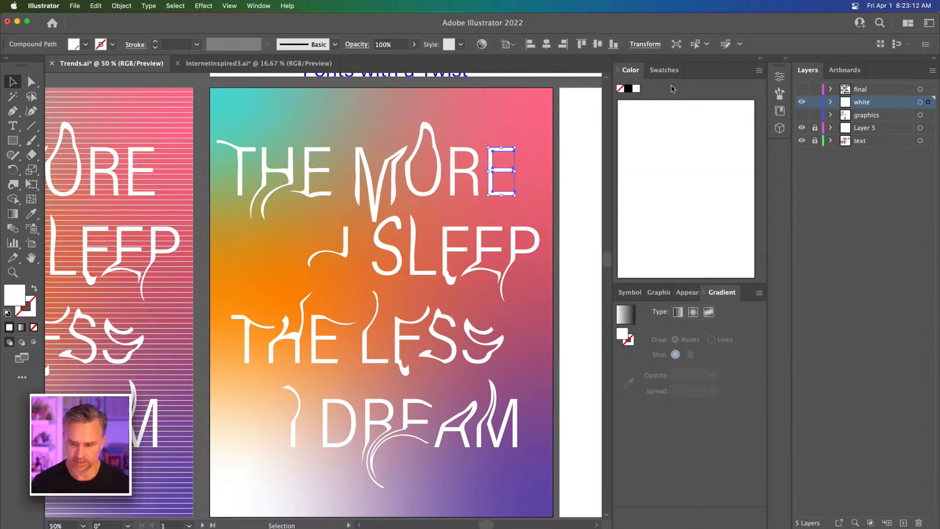
click(679, 312)
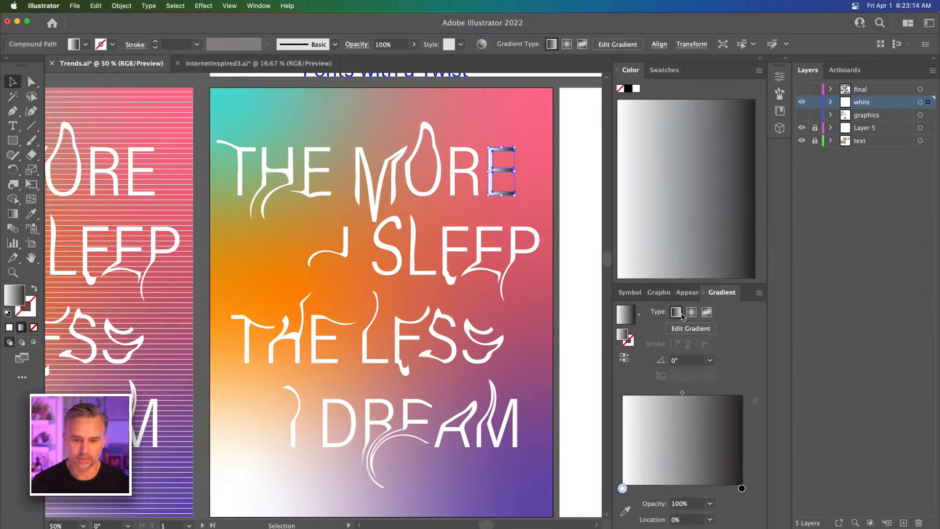
double_click(742, 489)
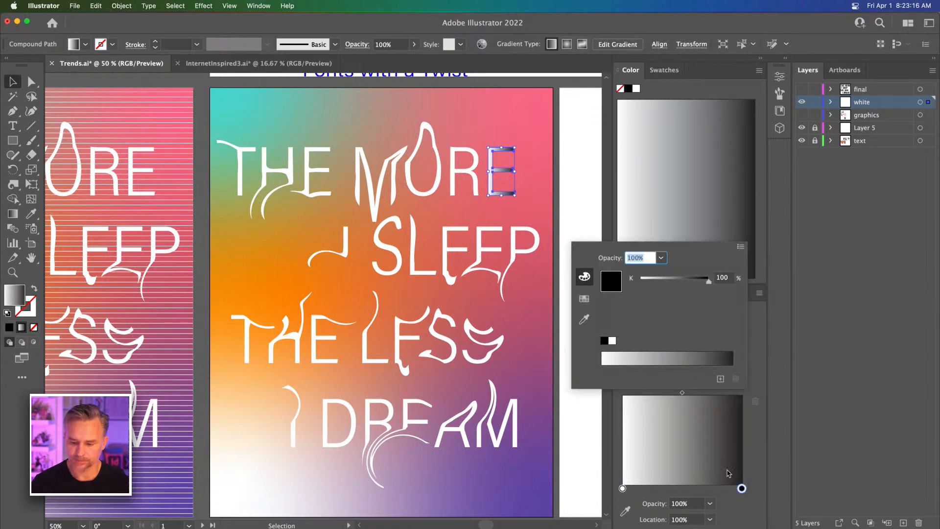
drag(655, 281, 598, 274)
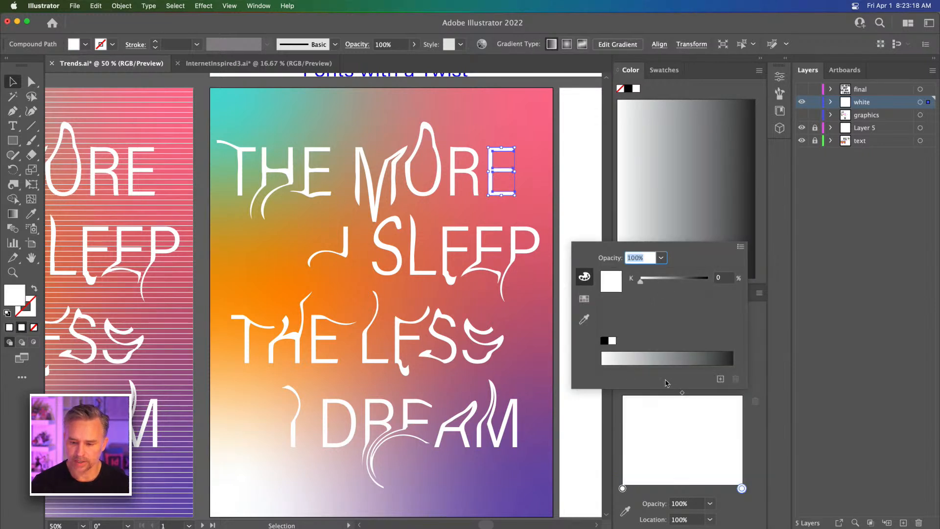
click(661, 258)
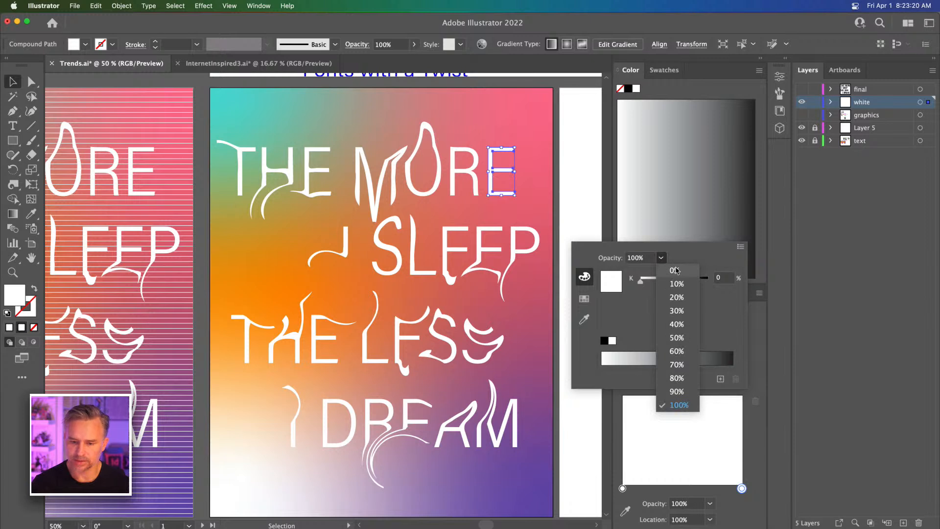
click(674, 270)
click(610, 113)
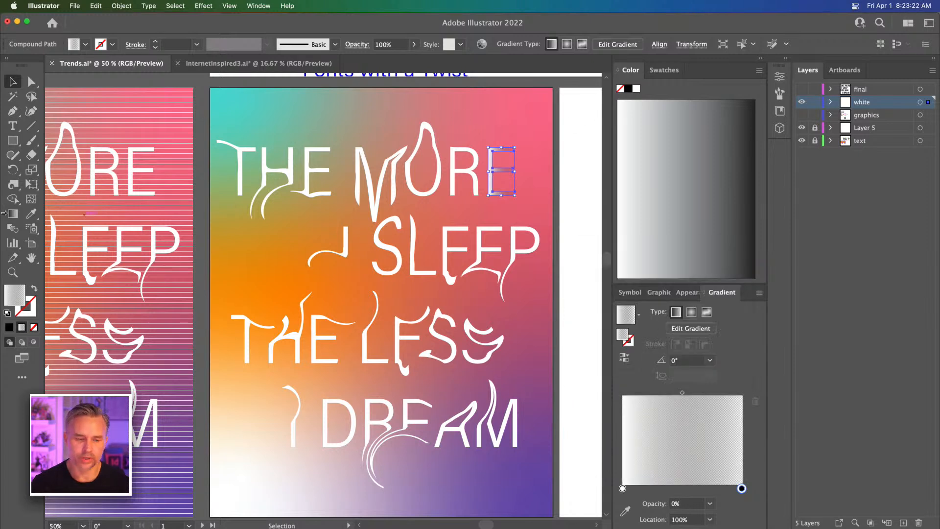
Step: Run the E's gradient diagonally upward at about 52.66°, recolor its transparent end stop white, and deselect the letter
click(12, 214)
mouse_move(520, 128)
mouse_down()
mouse_move(487, 186)
mouse_move(526, 137)
mouse_up()
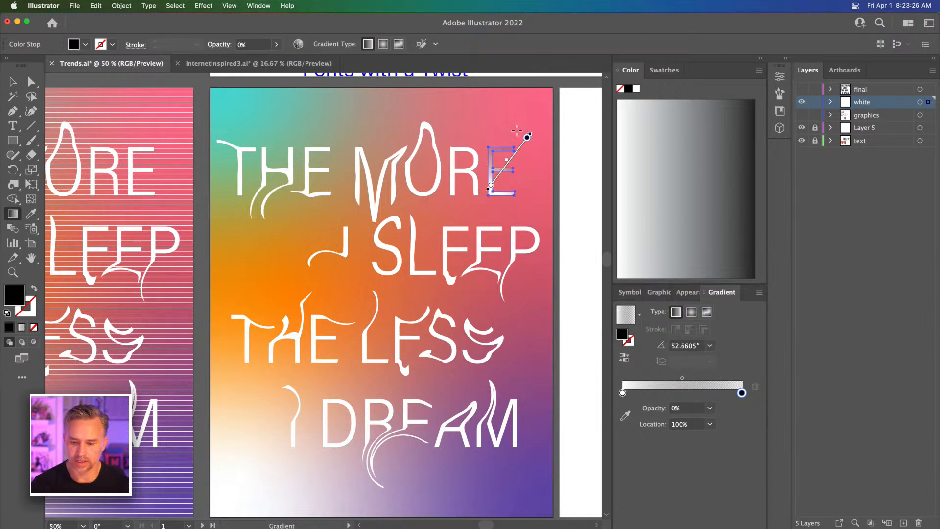
double_click(741, 394)
click(644, 264)
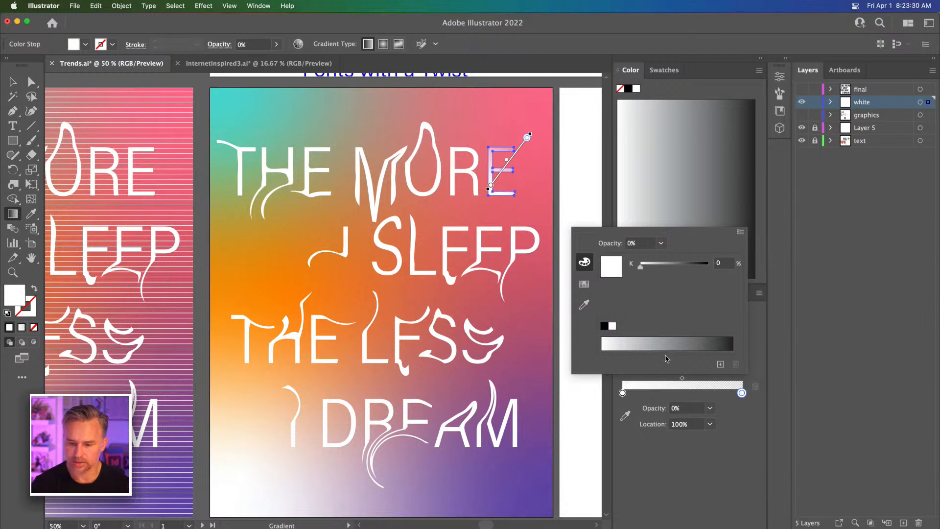
click(745, 431)
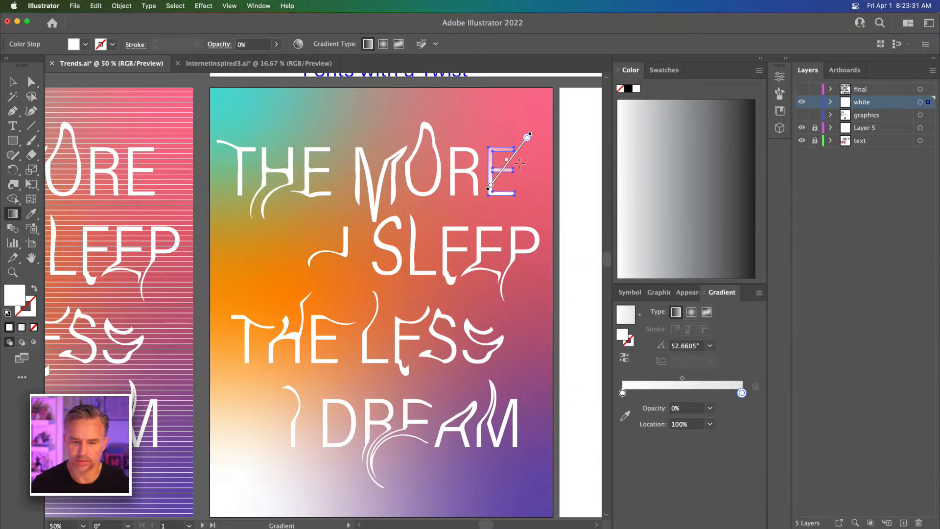
click(12, 81)
click(571, 162)
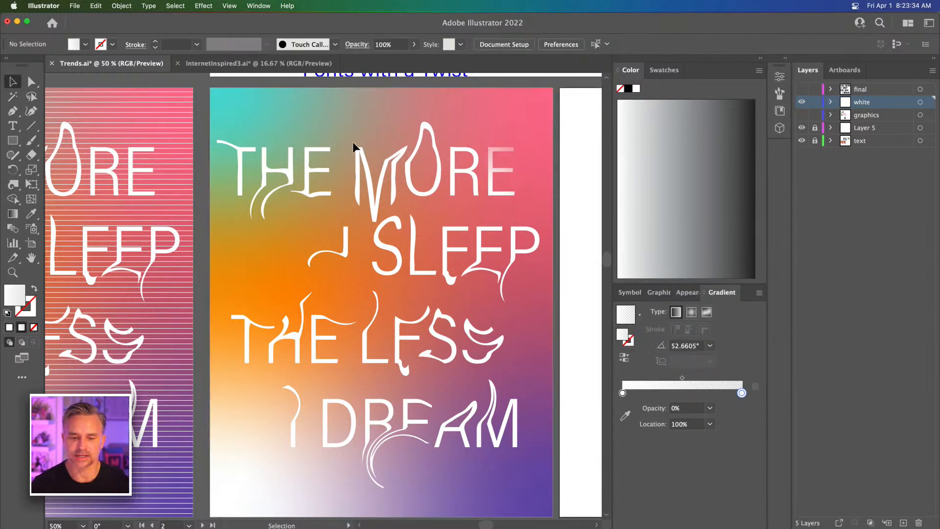
Step: Copy the fading gradient from the E of MORE onto the H of the first THE and the S of SLEEP
click(274, 190)
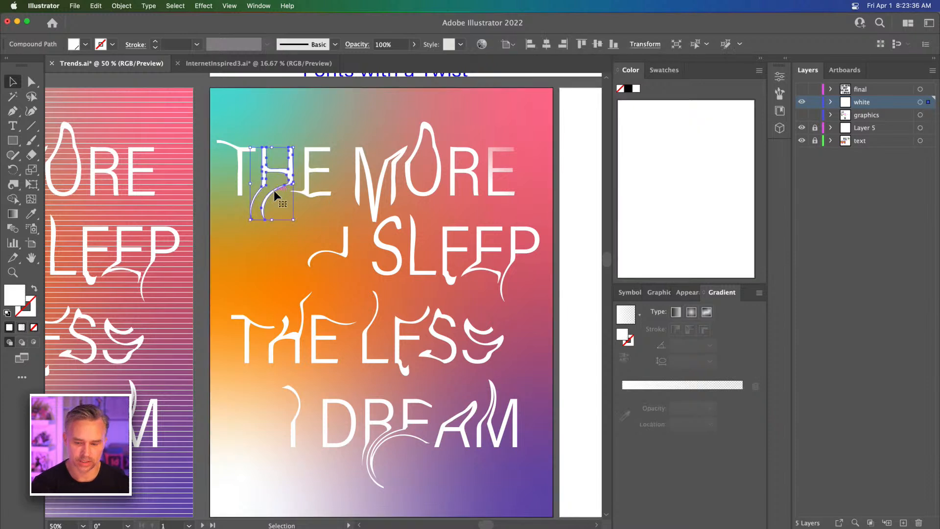
key(i)
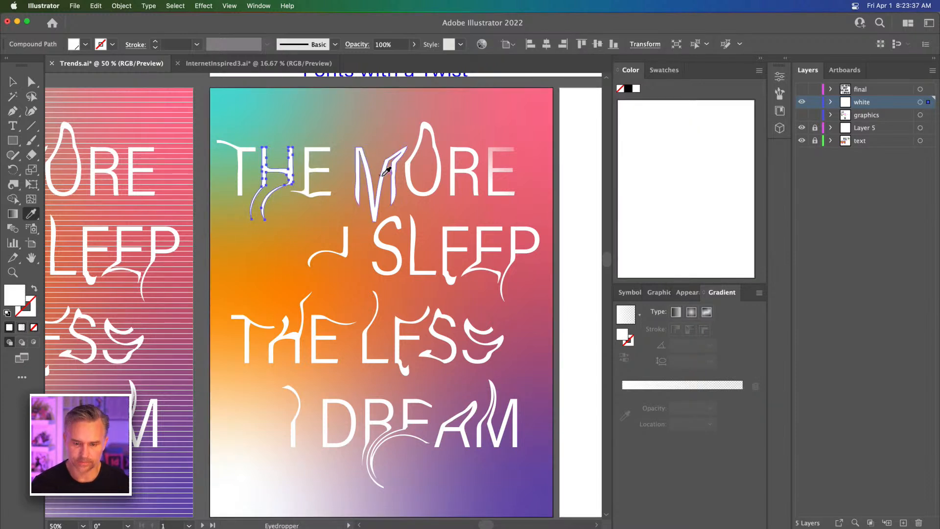
click(500, 169)
key(v)
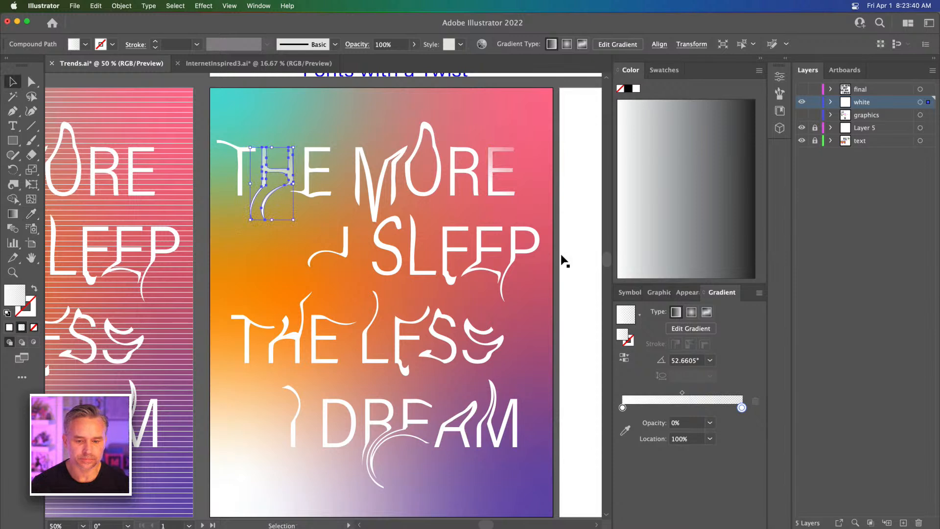
click(395, 254)
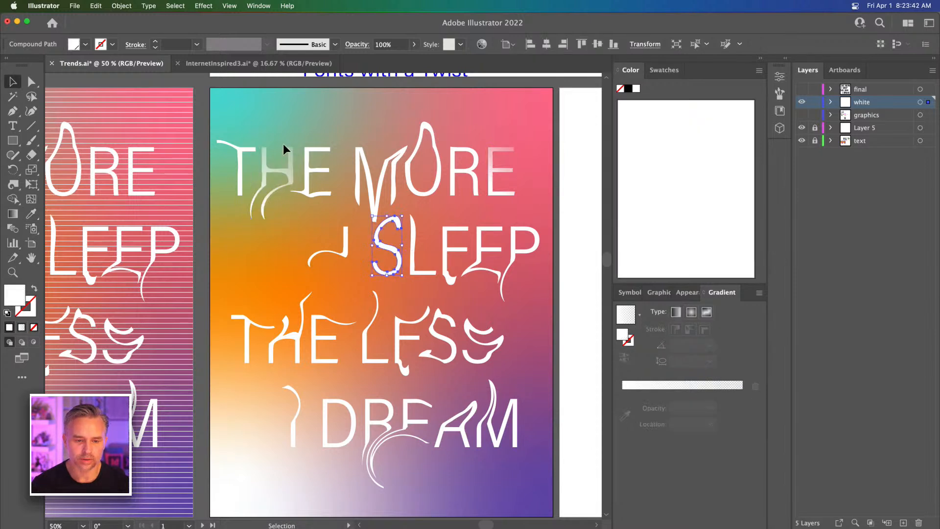
key(i)
click(499, 169)
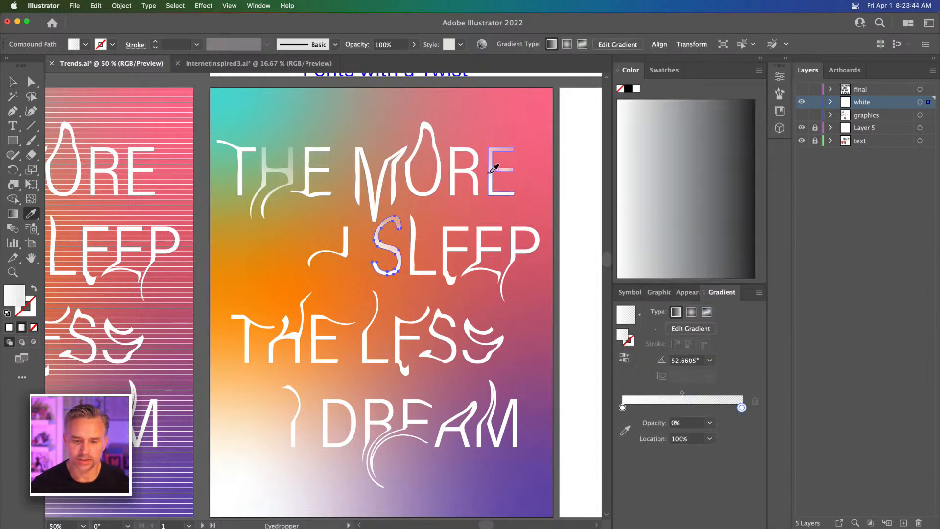
Step: Try the fading gradient from the E of MORE on the grouped THE LESS line, and ungroup the line into separate letters
super+click(400, 342)
click(493, 169)
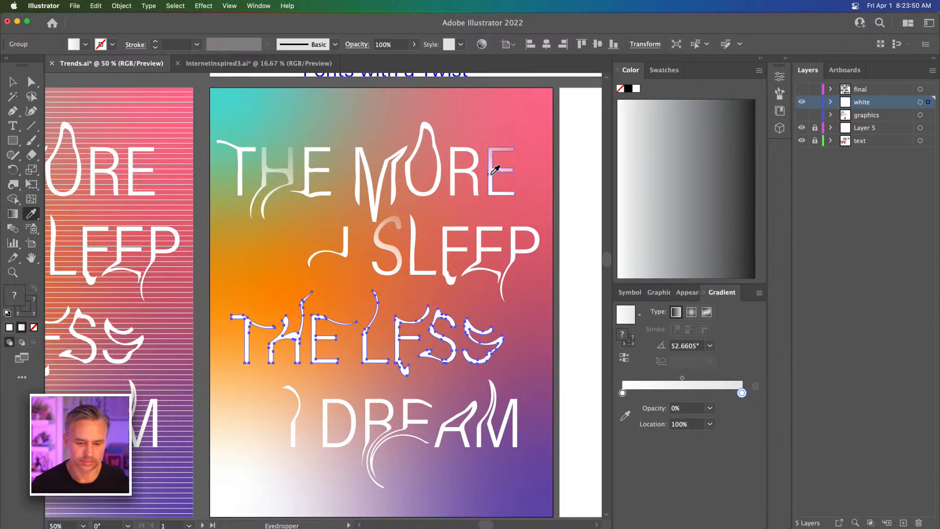
click(13, 81)
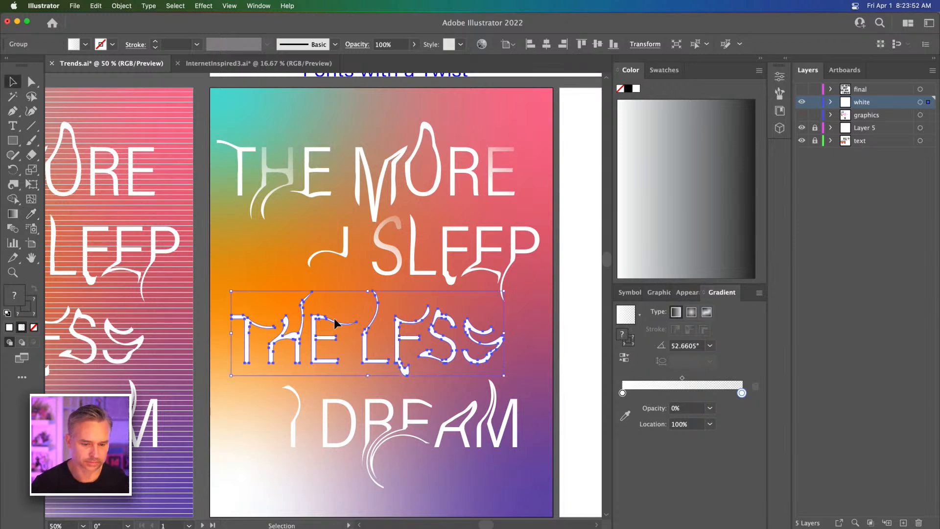
right_click(296, 339)
click(326, 428)
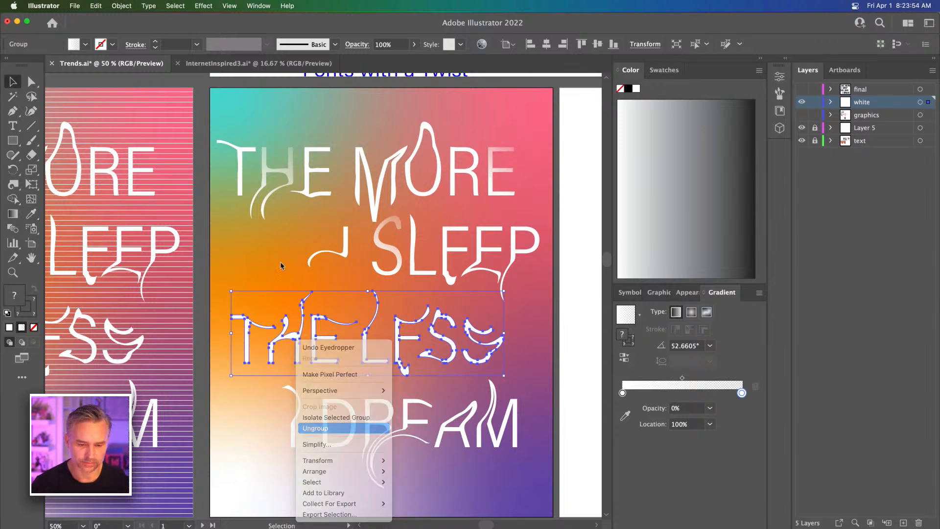
click(280, 262)
Step: Copy the fading gradient from the E of MORE onto the H of the second THE
click(283, 333)
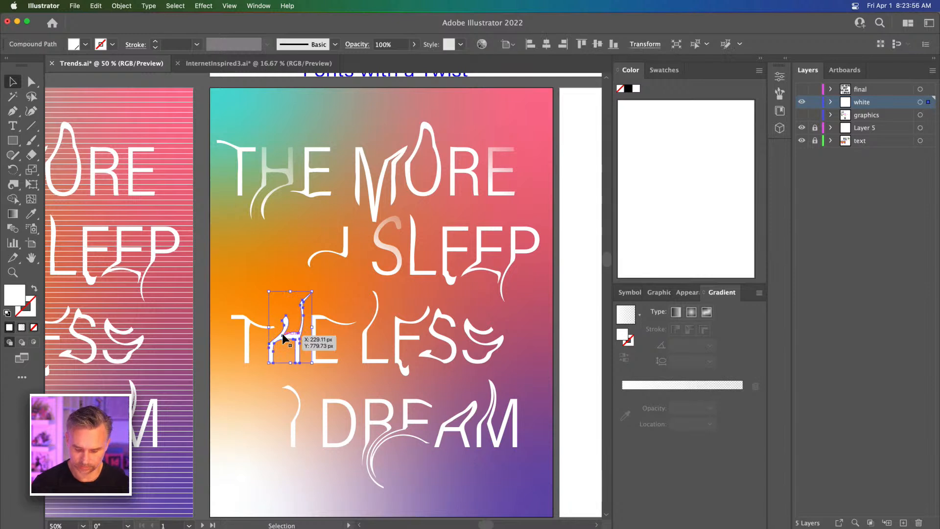
key(i)
click(495, 163)
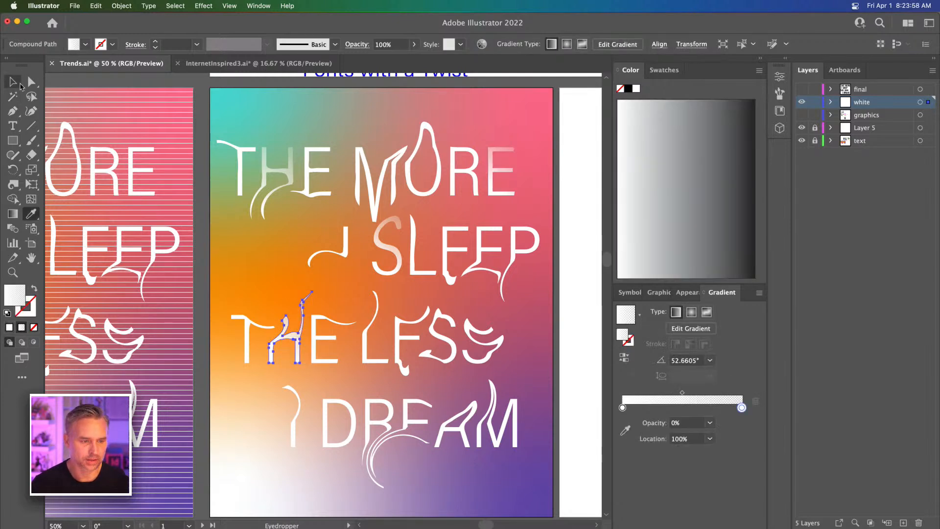
Step: Select the final S of LESS to receive the same fading gradient
click(12, 82)
click(471, 336)
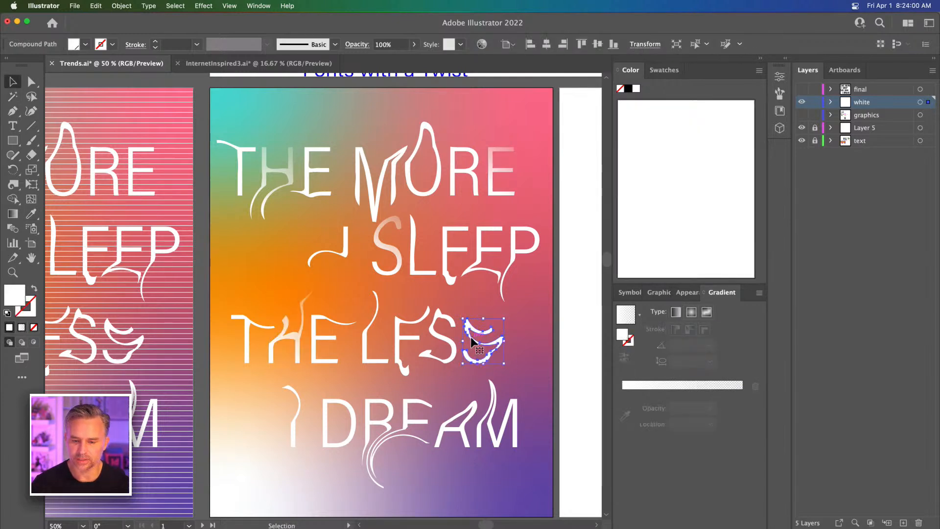
Step: Copy the fading white gradient from the E of "MORE" onto the last S of "LESS" with the Eyedropper
key(i)
click(492, 168)
click(13, 82)
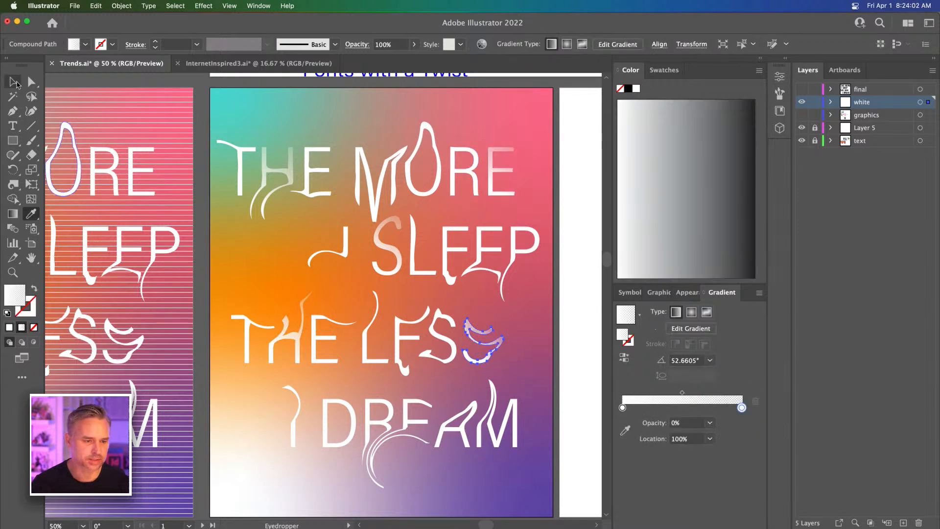
Step: Ungroup the "I DREAM" lettering on the gradient artboard without lines
click(371, 423)
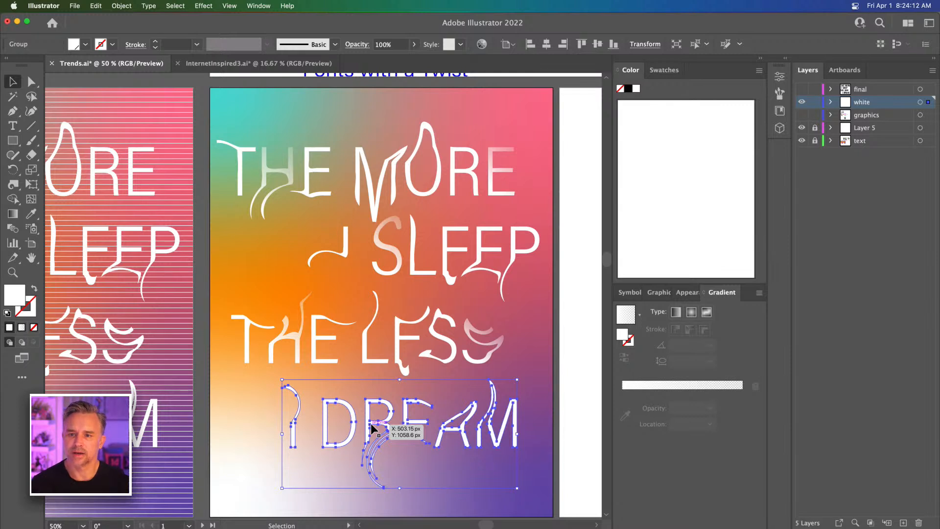
drag(373, 429, 367, 418)
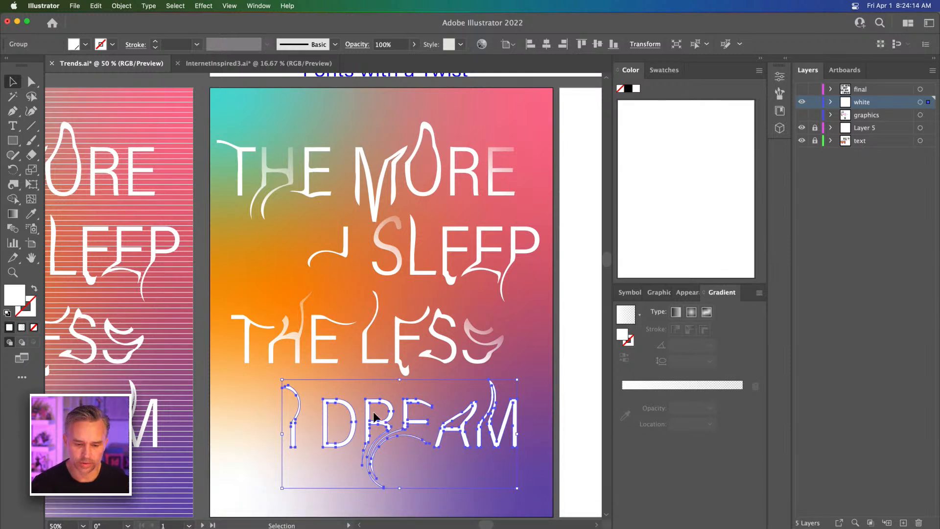
right_click(366, 412)
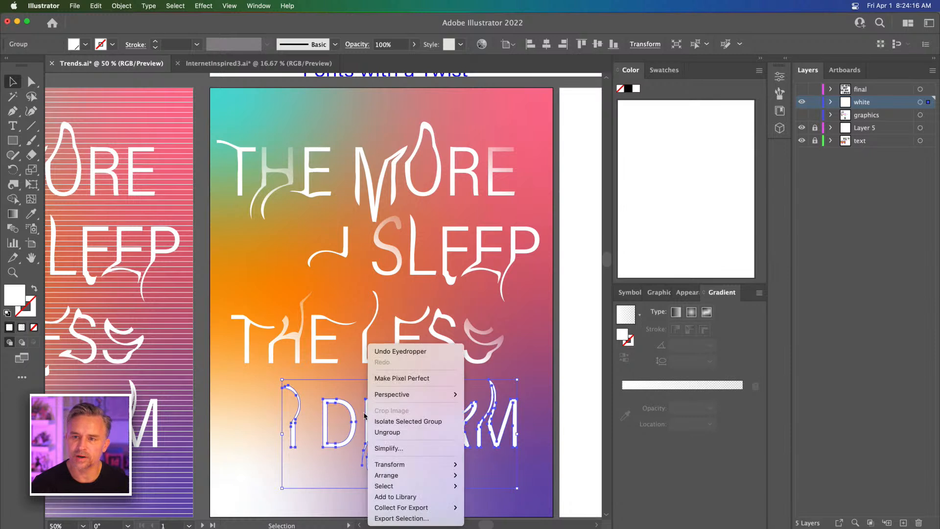
click(412, 432)
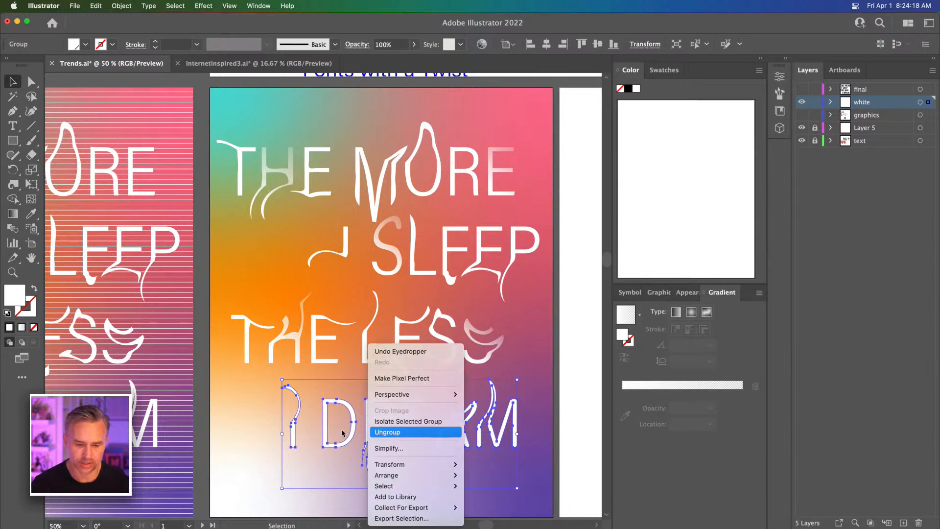
click(245, 411)
Step: Apply the fading white gradient from the last S of "LESS" to the letter I before "DREAM"
click(297, 422)
key(i)
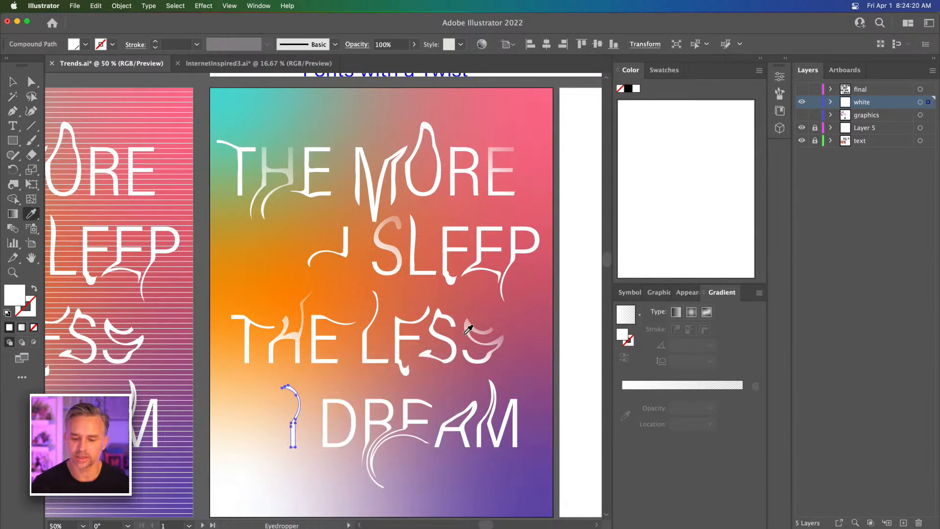
click(471, 326)
key(v)
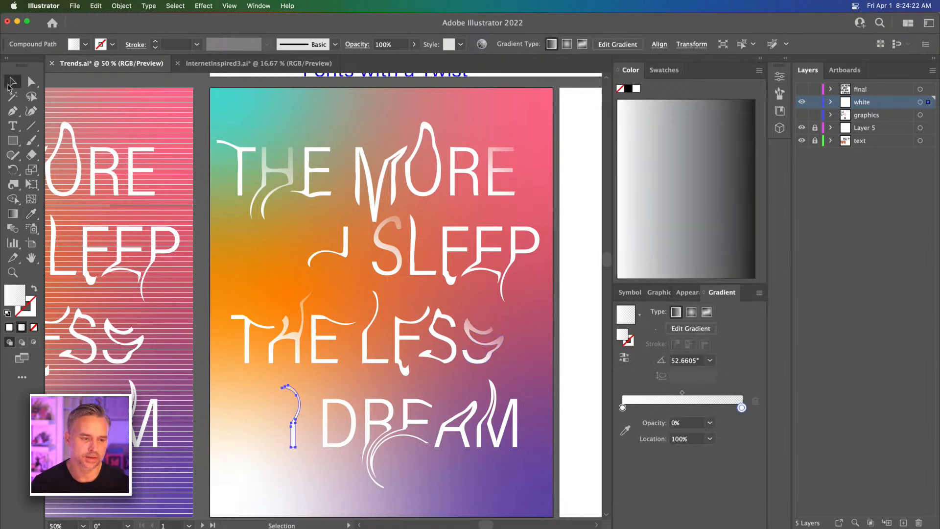
Step: Apply the fading gradient of the S in "SLEEP" to the E of "DREAM", then deselect it
click(407, 419)
key(i)
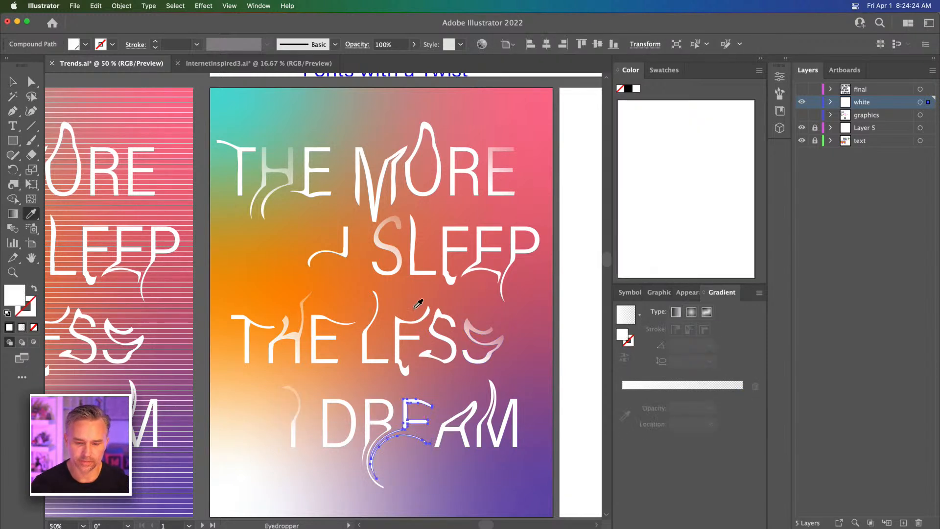
click(386, 221)
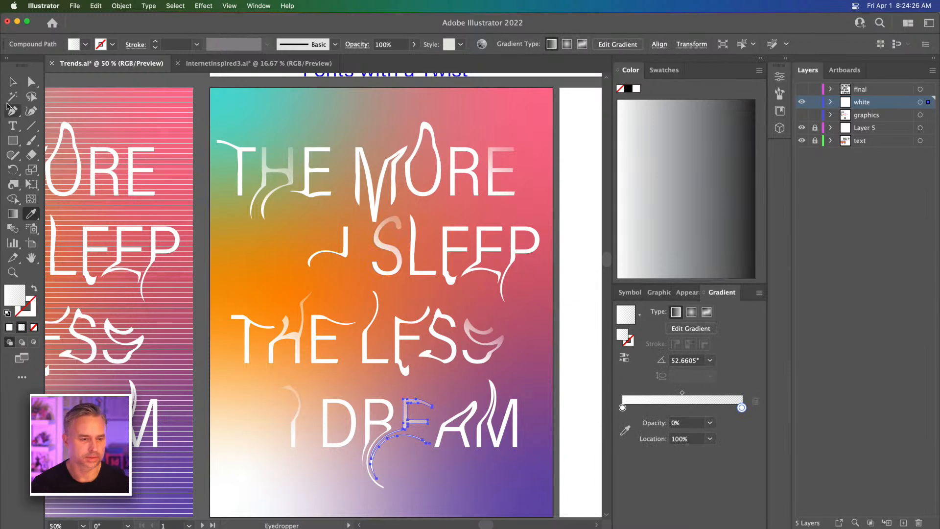
click(13, 82)
click(205, 190)
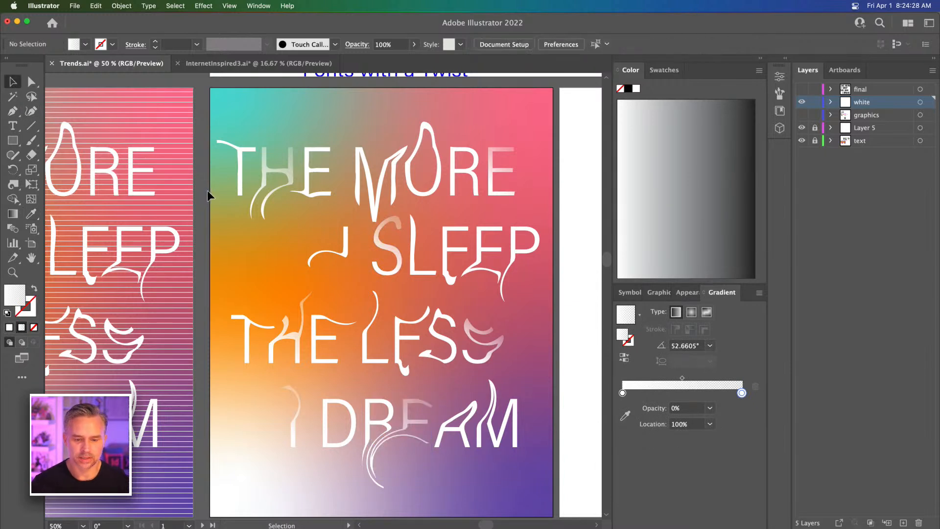
Step: Apply the fading gradient from the E of "MORE" to the M of "DREAM" and clear the selection
scroll(240, 243, down, 1)
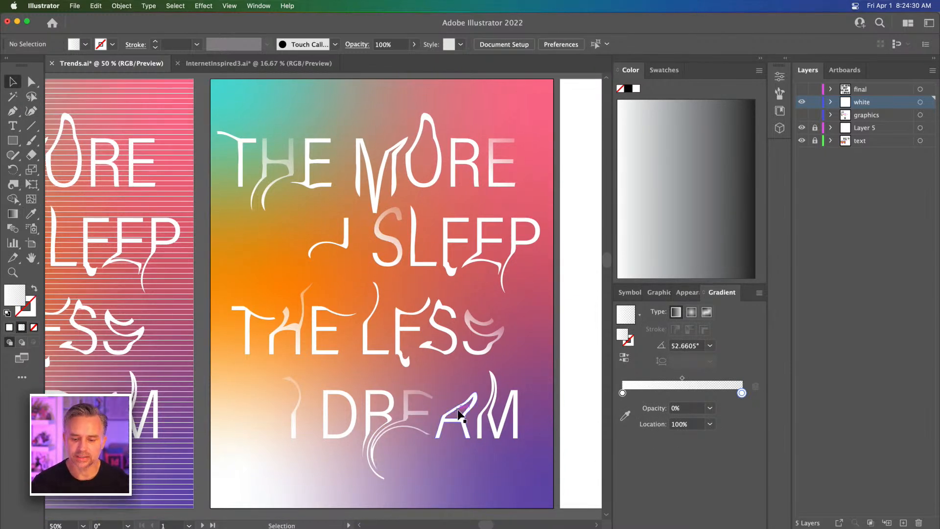
click(491, 409)
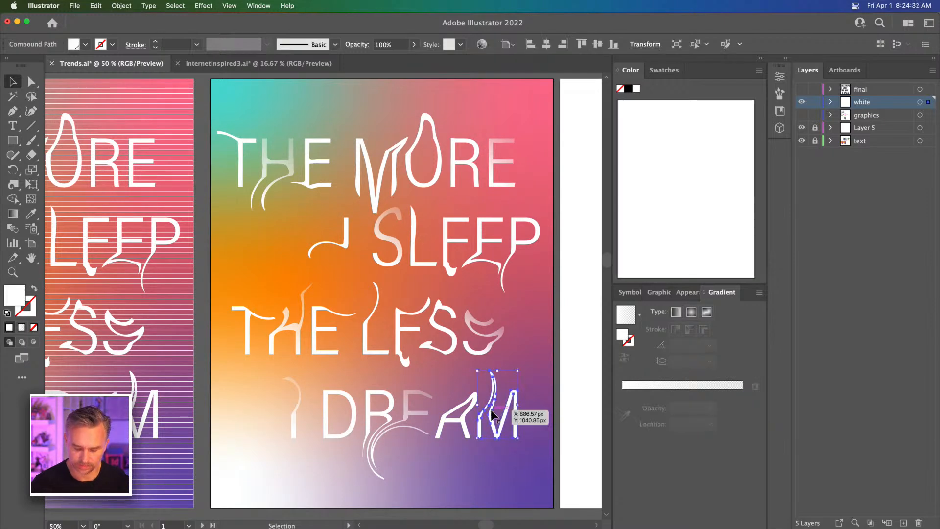
key(i)
click(496, 156)
key(v)
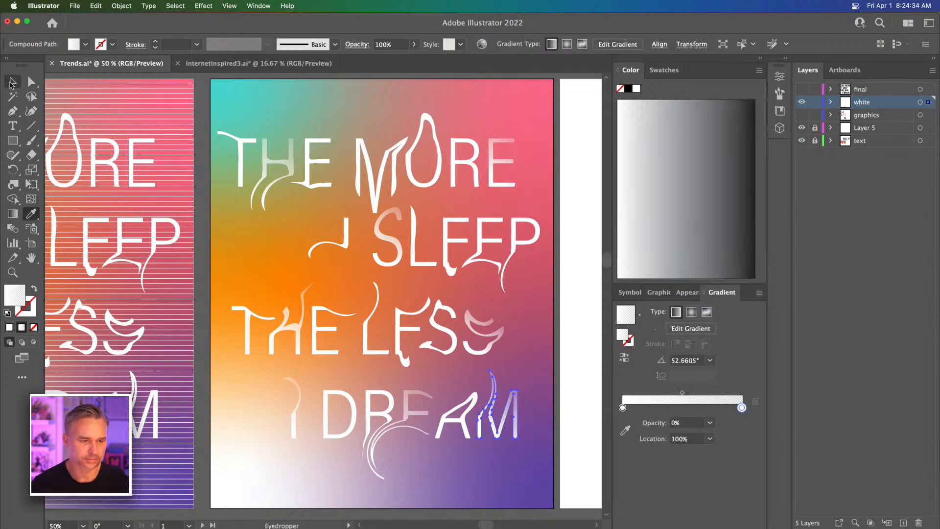
click(201, 174)
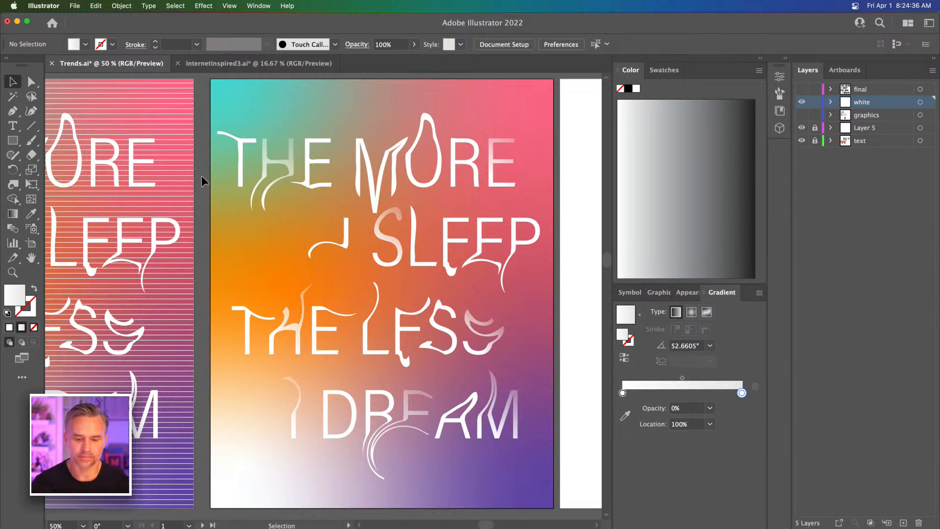
Step: Make Layer 5 active and unlocked, and lock and hide the white layer so only the striped background remains on the artboard
key(space)
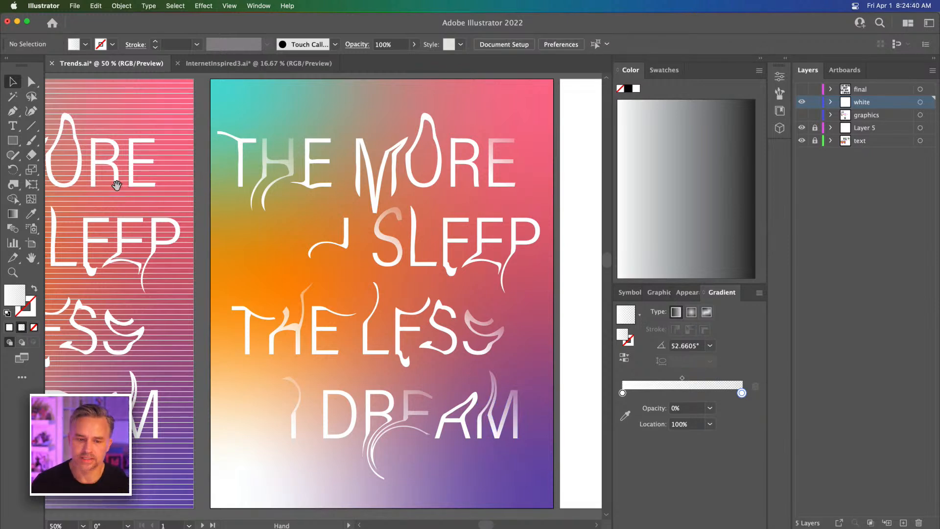
drag(116, 185, 134, 188)
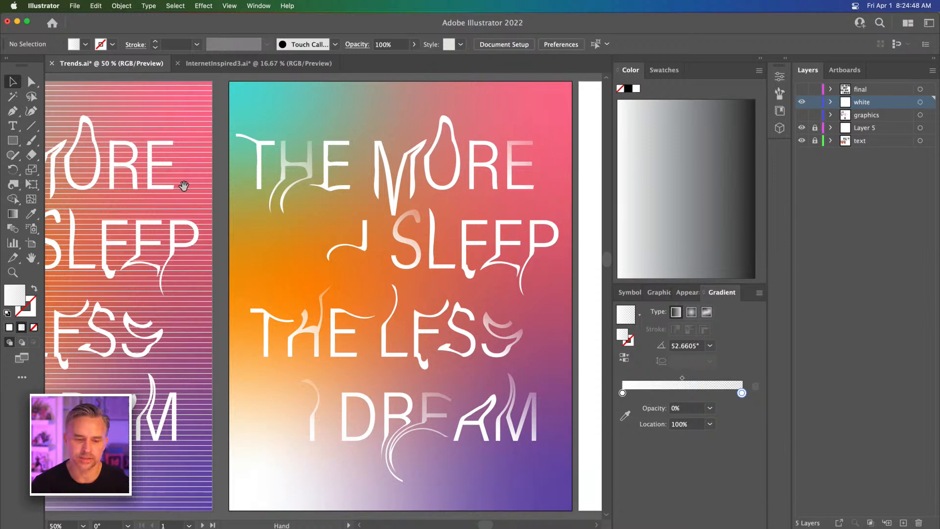
drag(183, 187, 477, 188)
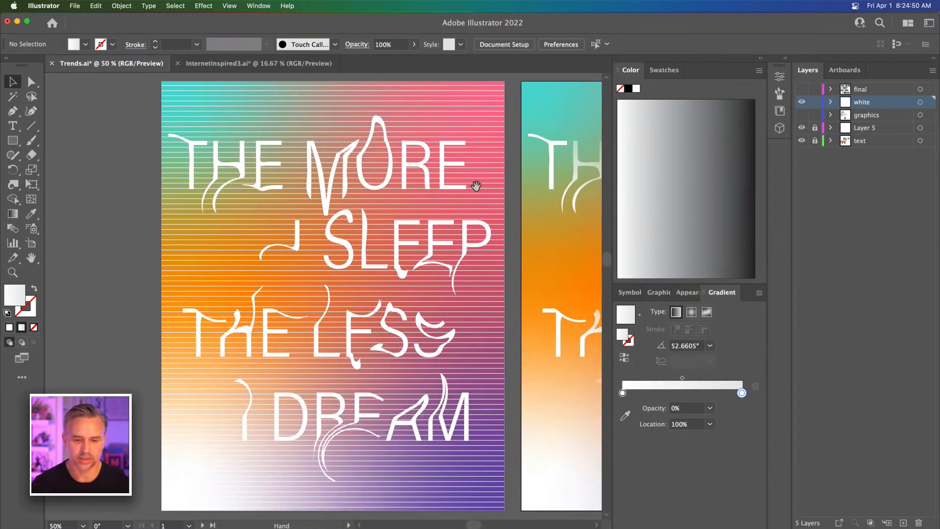
click(847, 128)
click(815, 101)
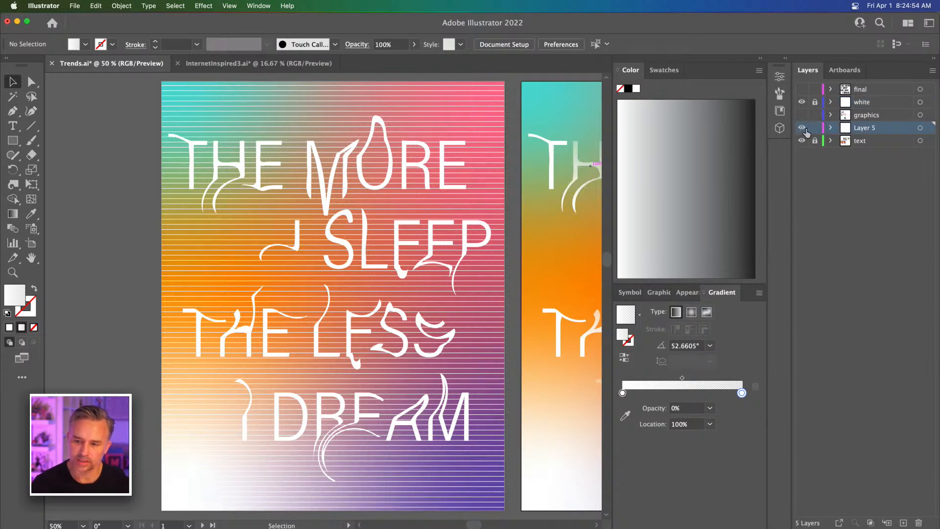
click(801, 103)
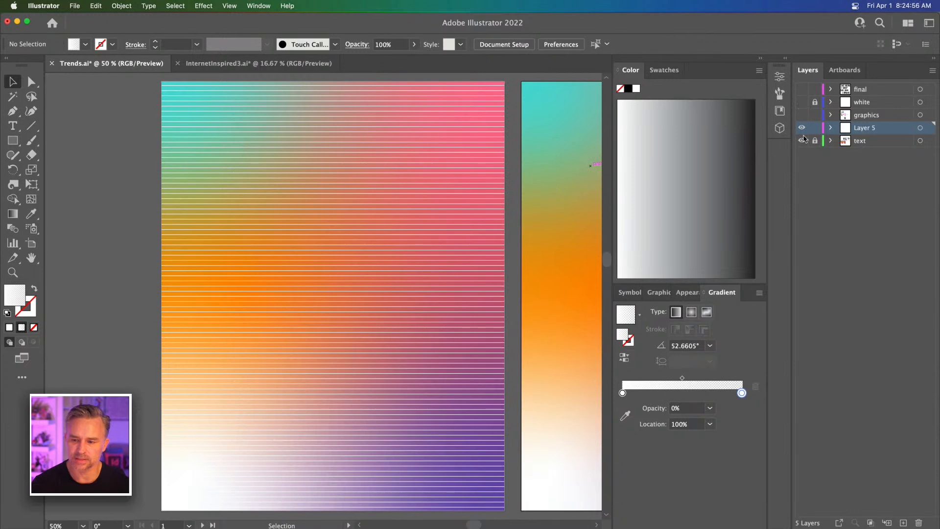
click(801, 129)
click(801, 130)
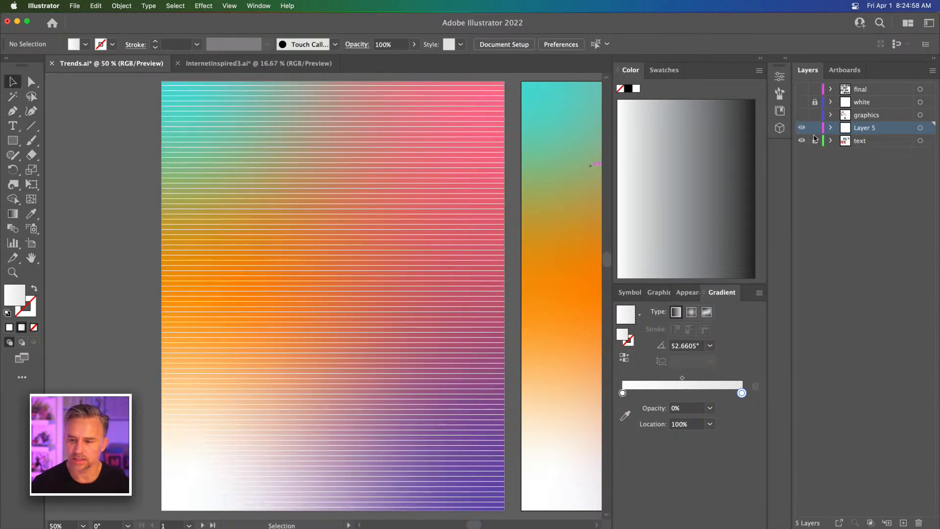
Step: Select all the horizontal lines on the striped artboard and set their stroke weight to 4 pt
drag(305, 480, 371, 512)
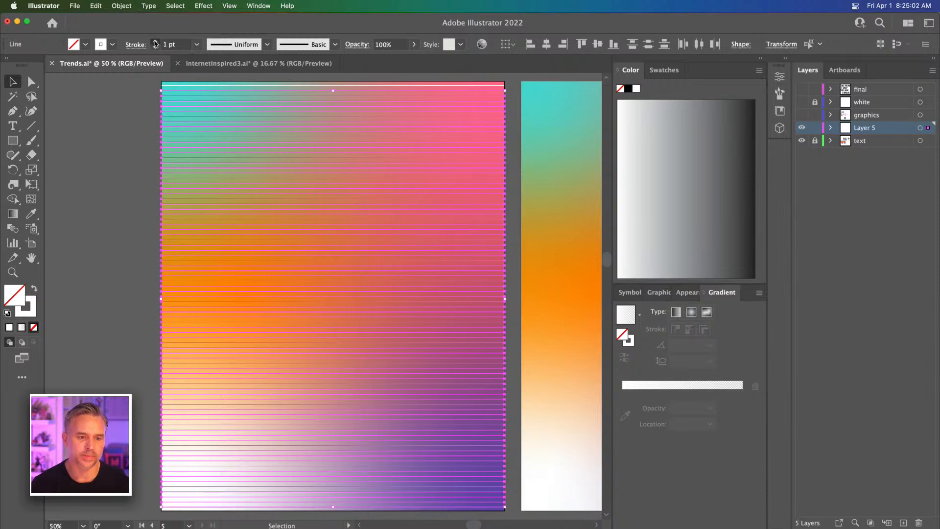
click(155, 42)
click(154, 42)
click(155, 42)
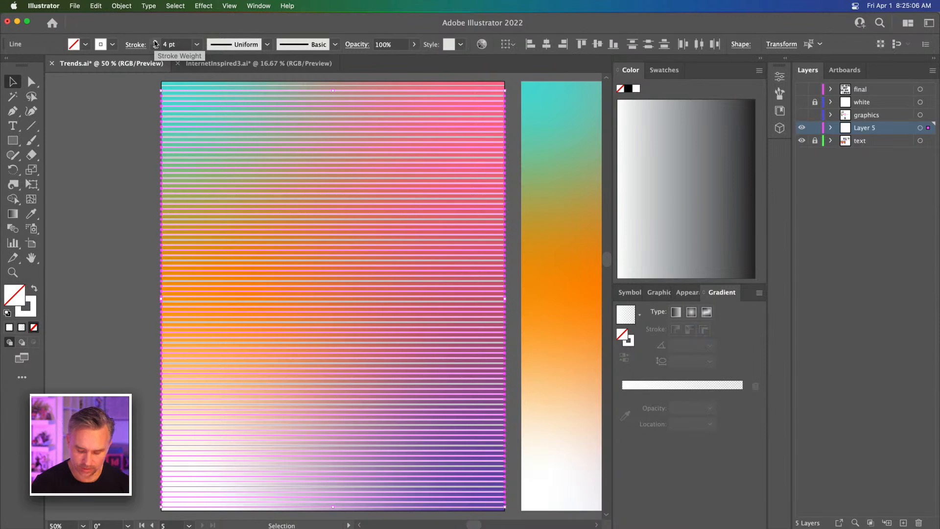
Step: Scale the selected horizontal lines up from their center so they extend past the artboard on every side
key(super+minus)
key(super+minus)
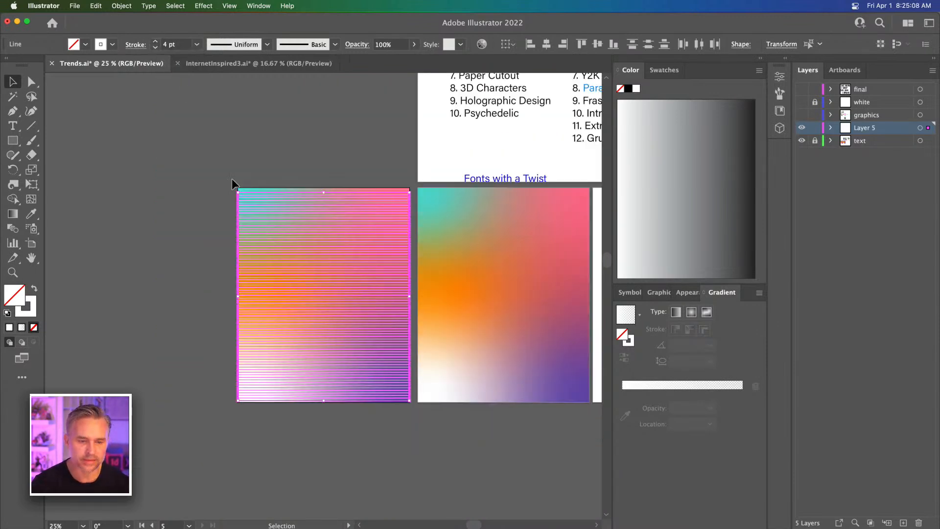
drag(238, 192, 194, 153)
drag(412, 397, 451, 435)
key(super+equal)
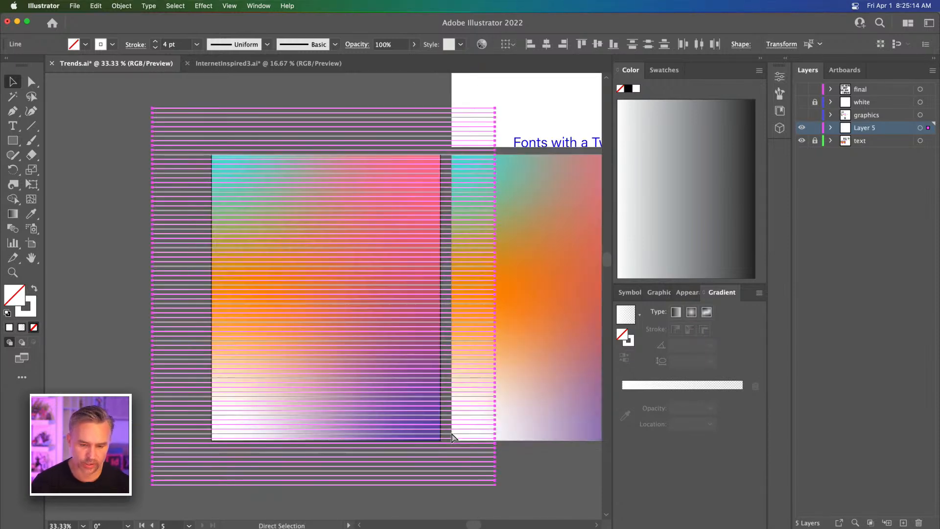
key(super+equal)
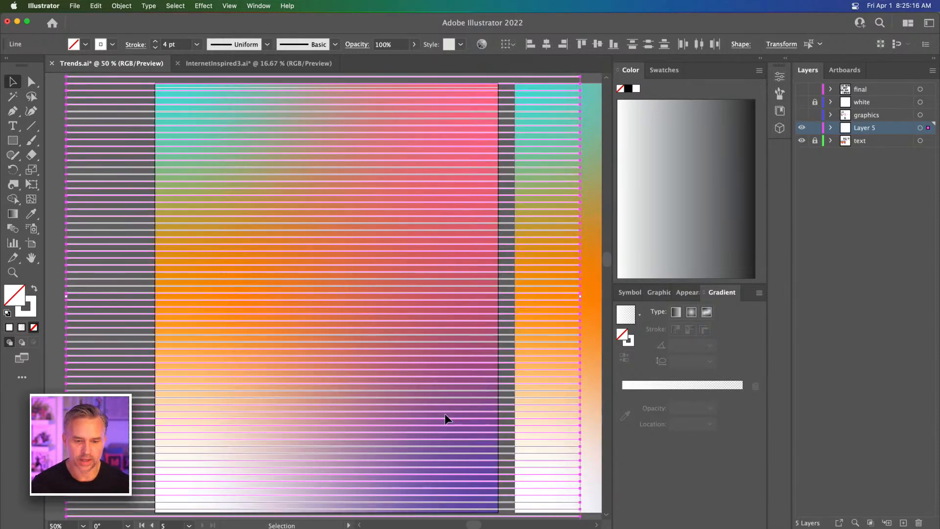
Step: With the white layer hidden, bend the selected lines into waves with the Warp tool, stroking diagonally from above the artboard to its middle
click(801, 102)
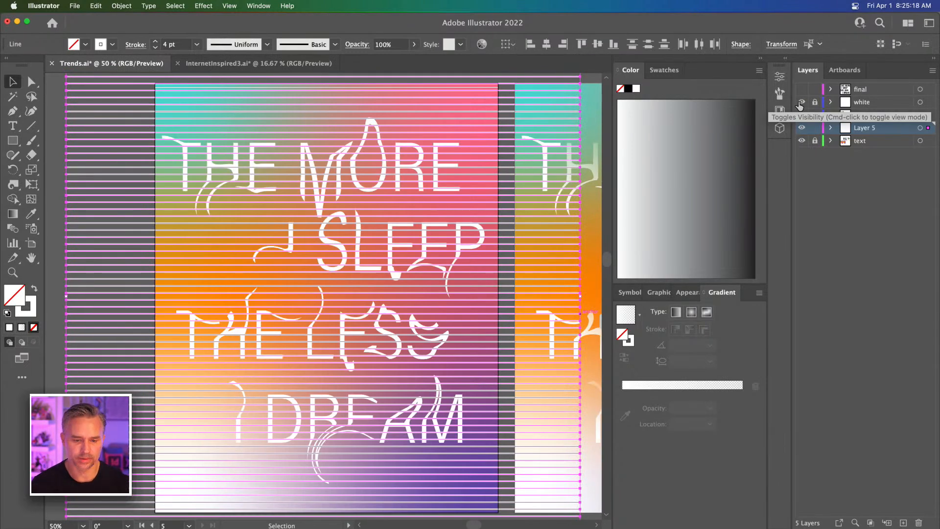
click(814, 102)
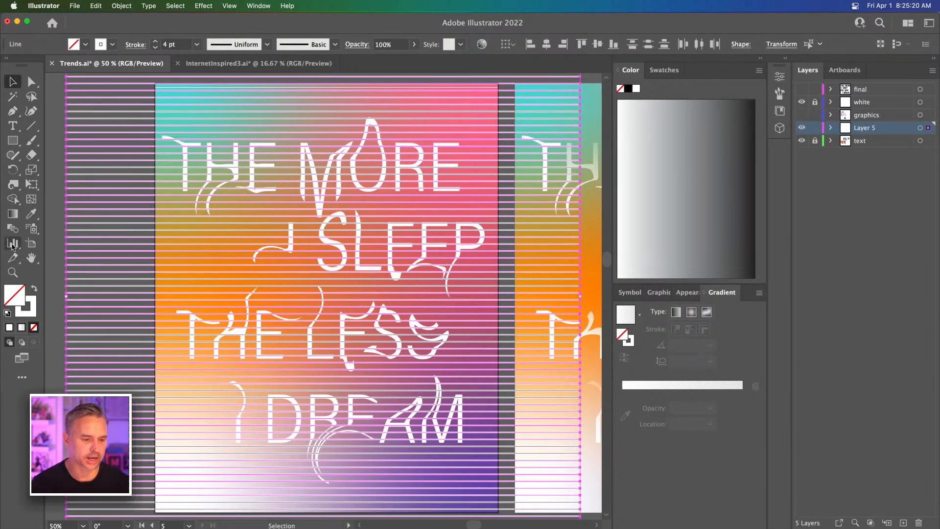
click(12, 200)
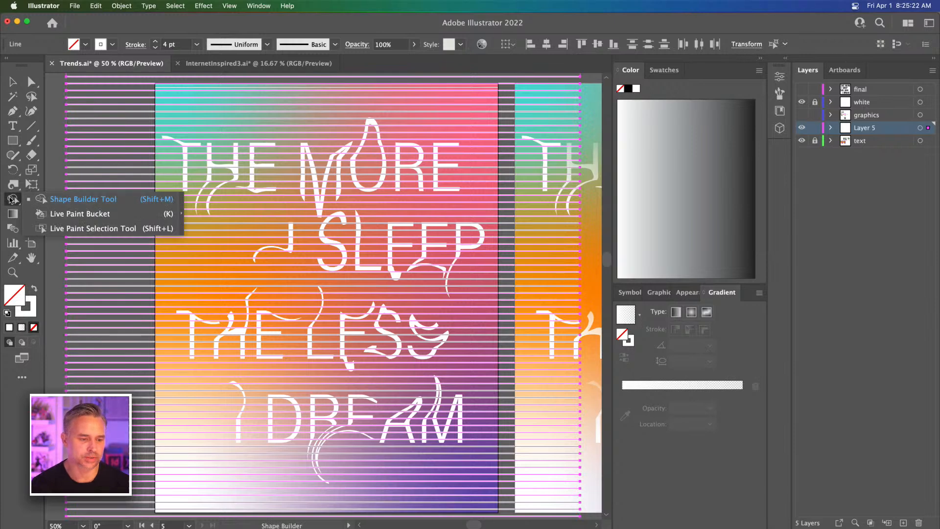
click(12, 185)
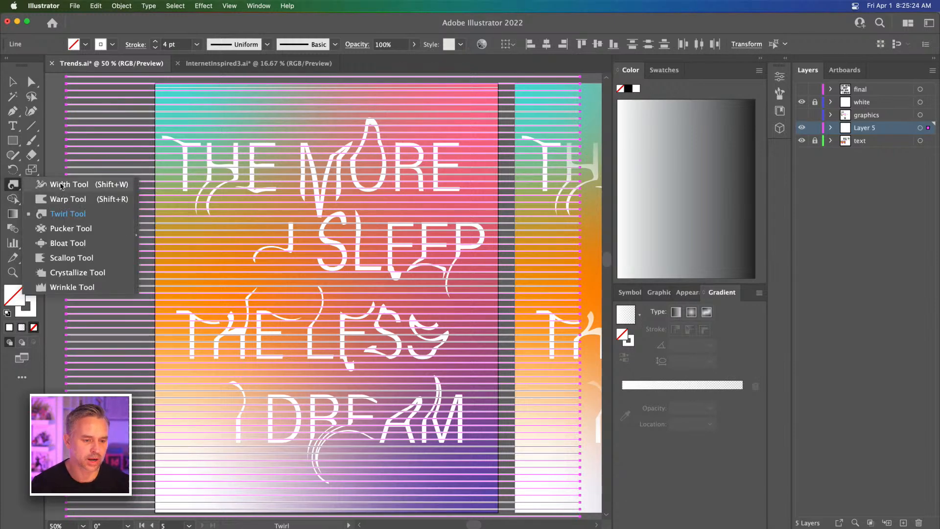
click(64, 200)
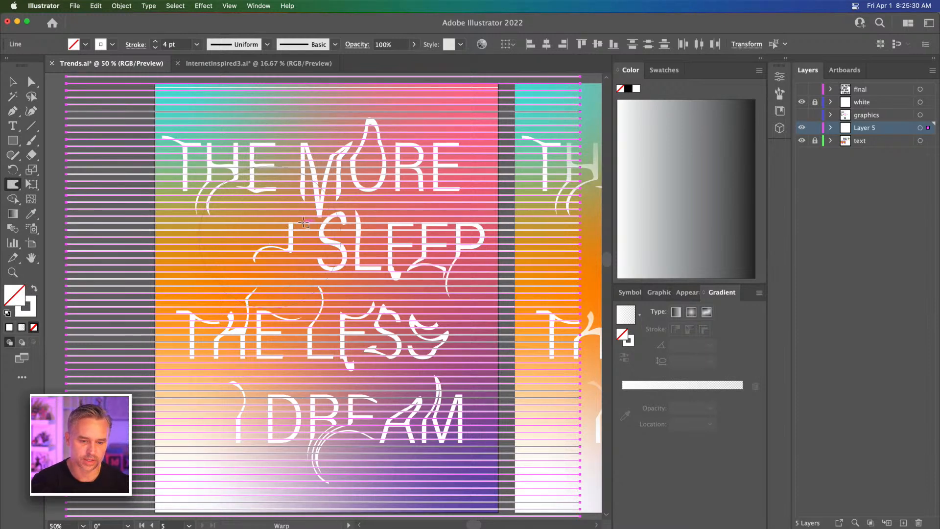
key(super+minus)
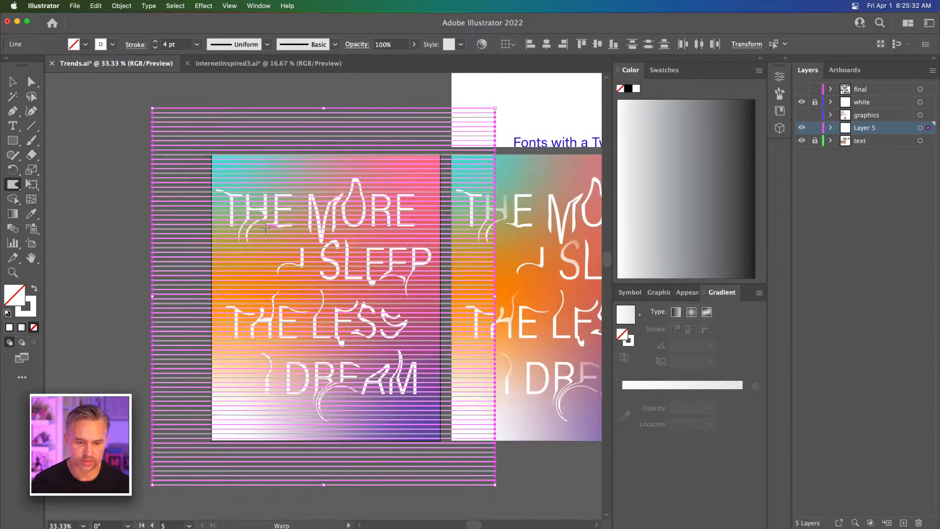
click(801, 102)
drag(278, 108, 333, 265)
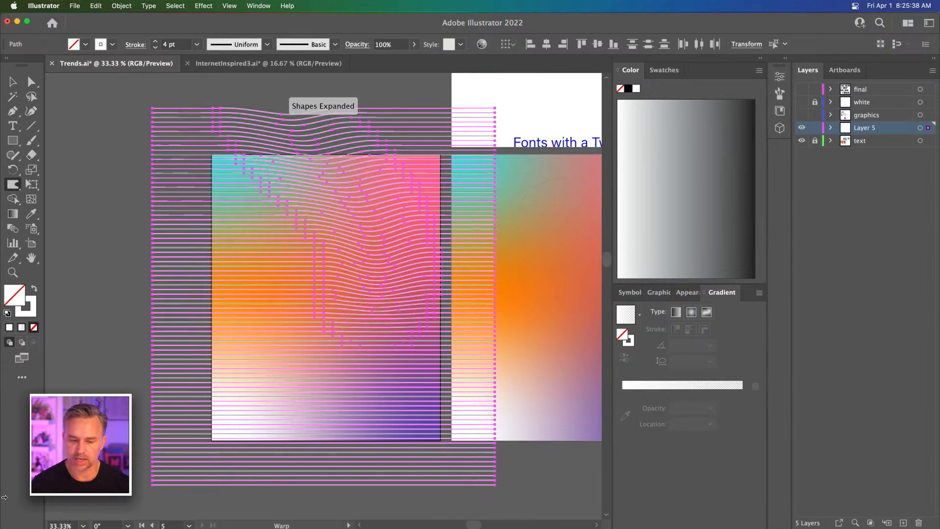
Step: Set the stroke color of the warped lines to black (000000) and hide the text layer
click(34, 301)
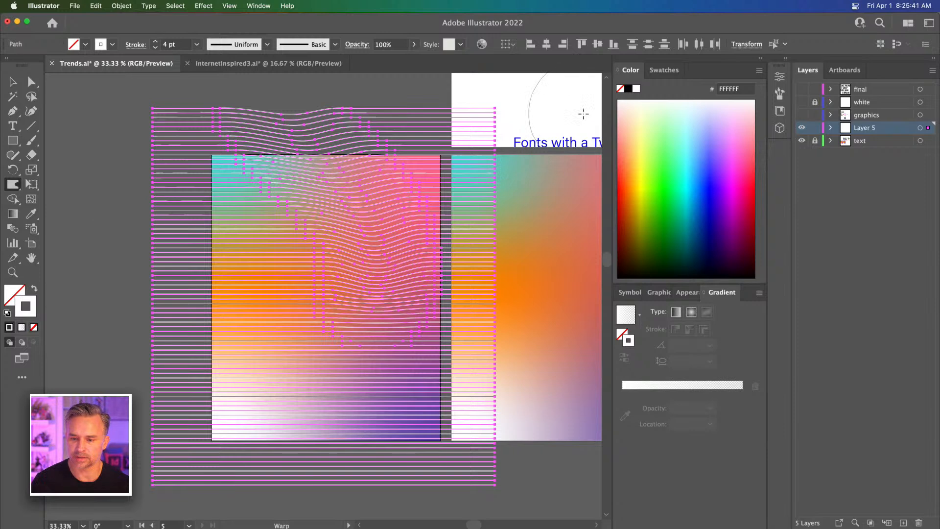
click(629, 89)
click(801, 141)
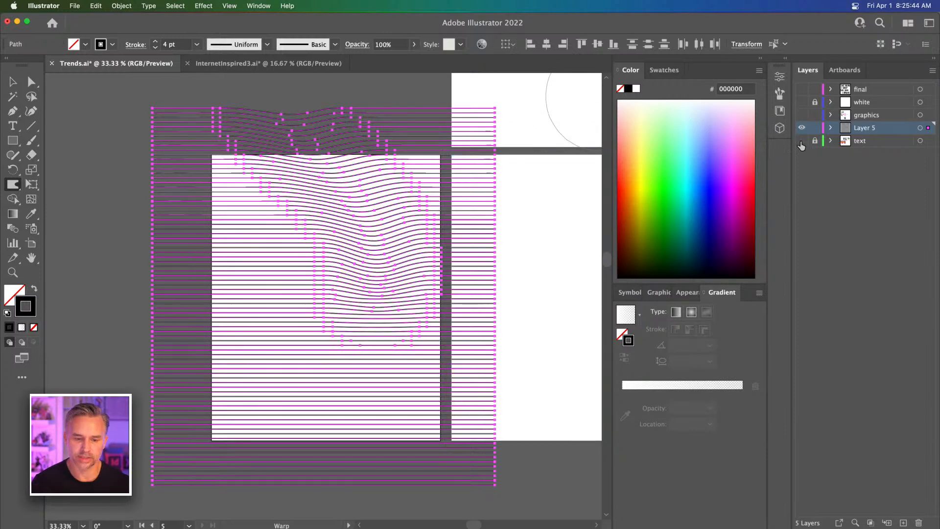
key(super+plus)
key(super+plus)
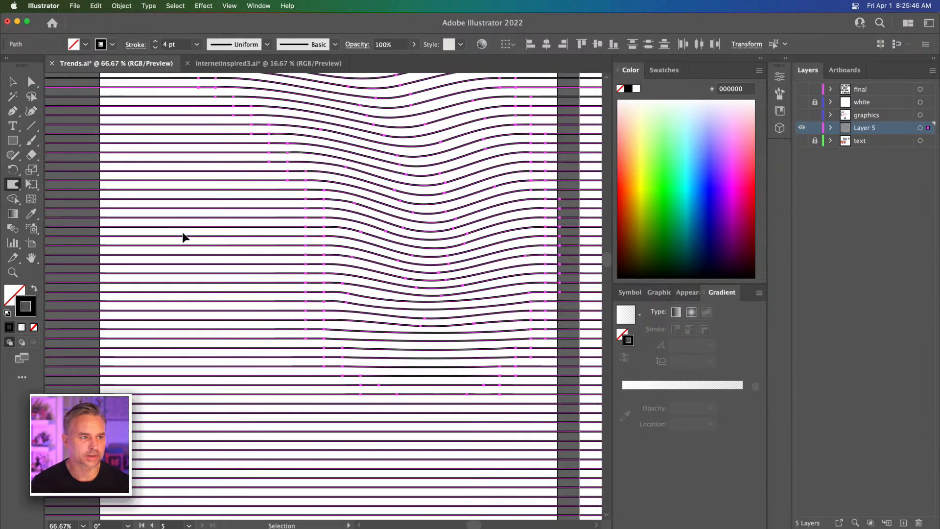
Step: Increase the stroke weight of the selected warped lines to 10 pt and hide the selection edges
key(super+minus)
key(super+minus)
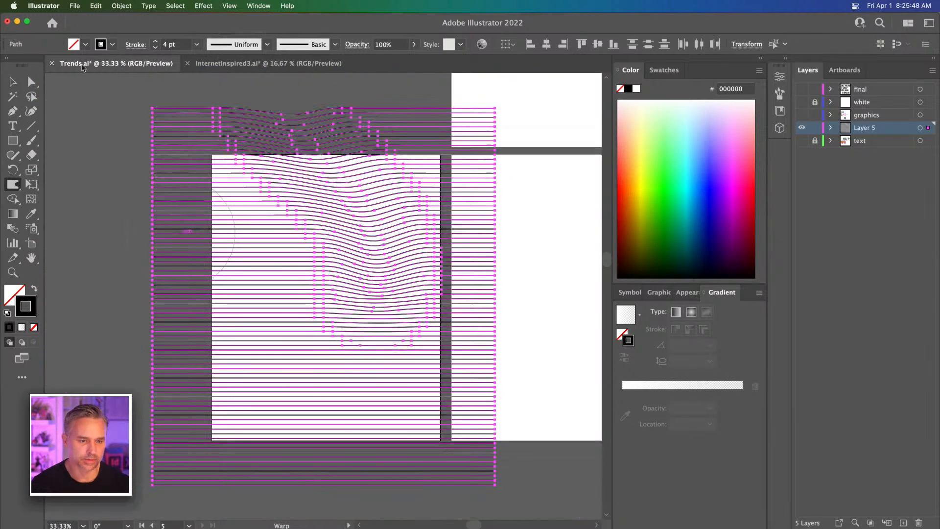
click(156, 42)
click(155, 42)
click(155, 42)
click(156, 41)
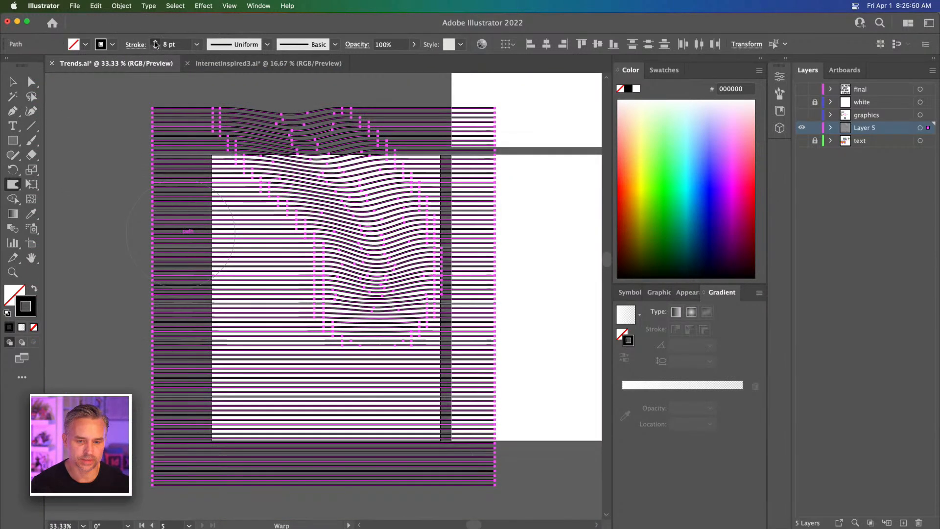
click(156, 41)
click(156, 43)
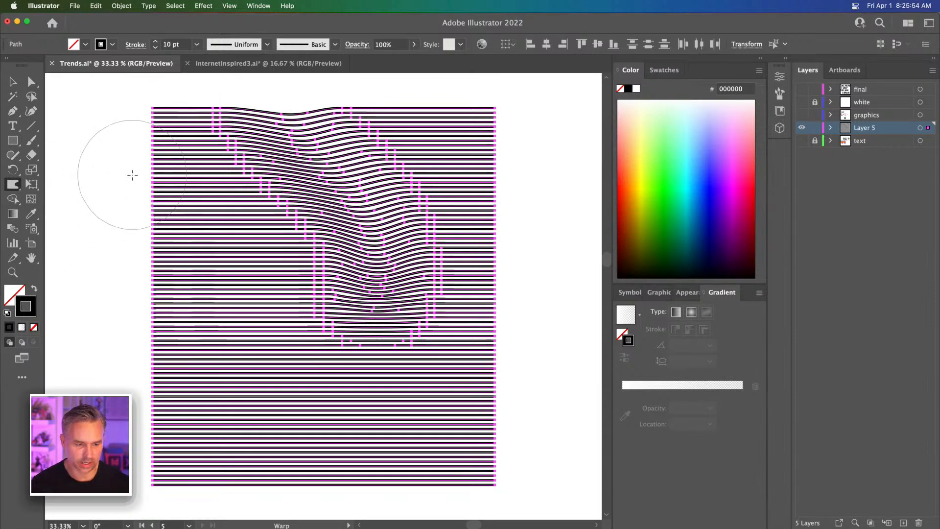
key(super+shift+a)
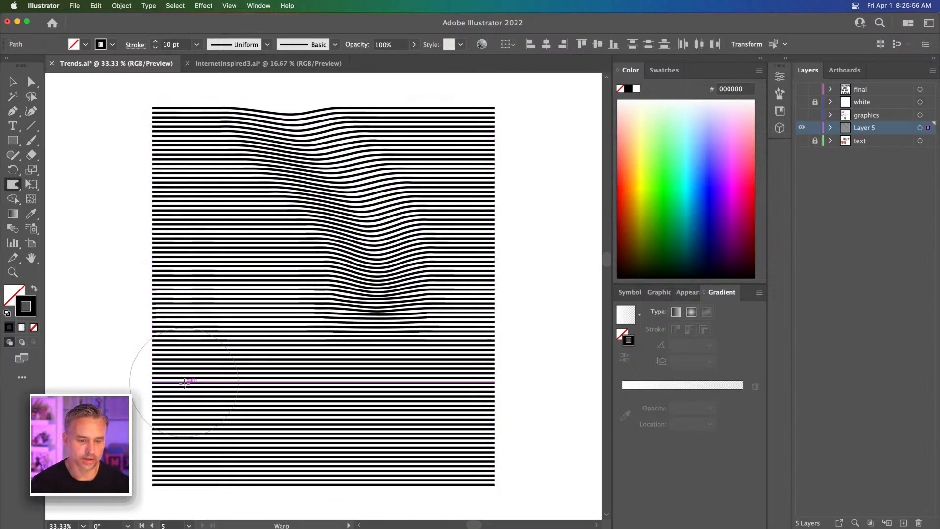
Step: Warp the lower-left, central and bottom areas of the line pattern with the Warp tool so the waves spread across it
drag(185, 381, 204, 196)
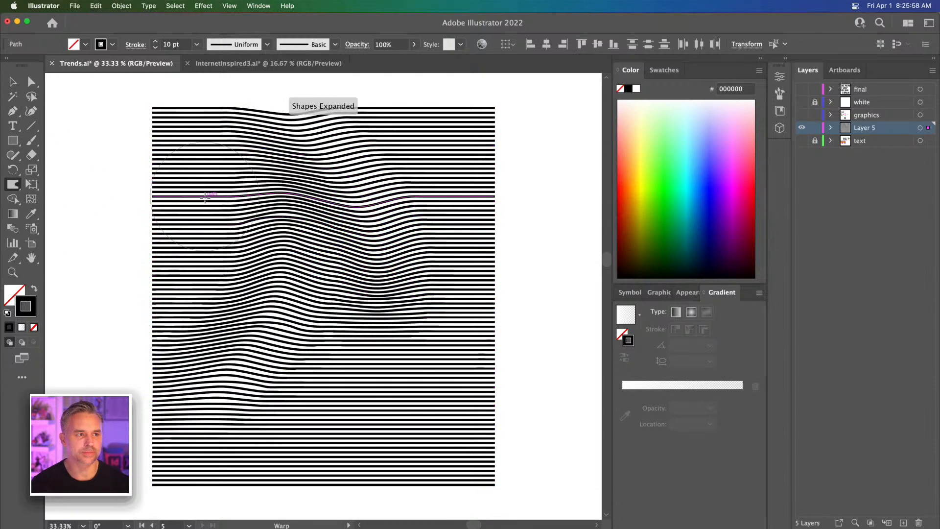
key(super+equal)
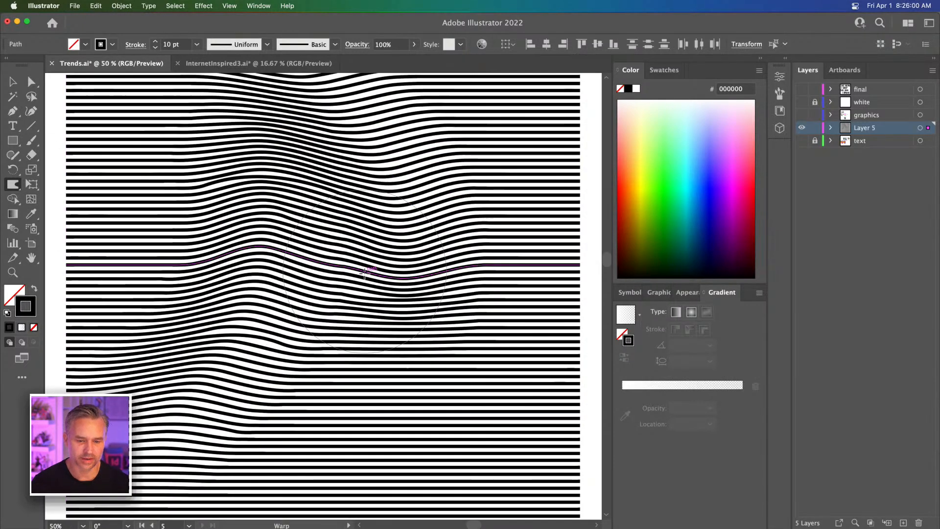
drag(365, 272, 218, 269)
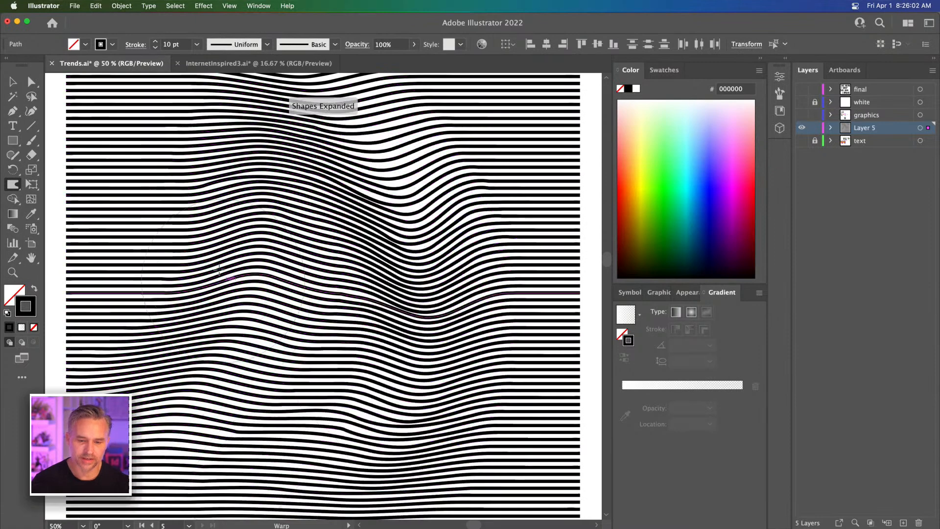
key(super+minus)
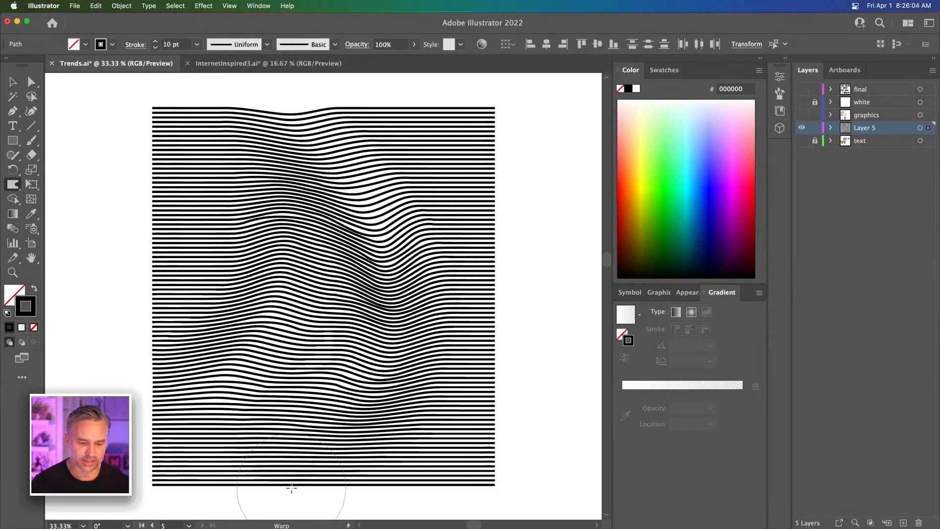
mouse_move(292, 488)
mouse_down()
mouse_move(199, 395)
mouse_move(177, 342)
mouse_up()
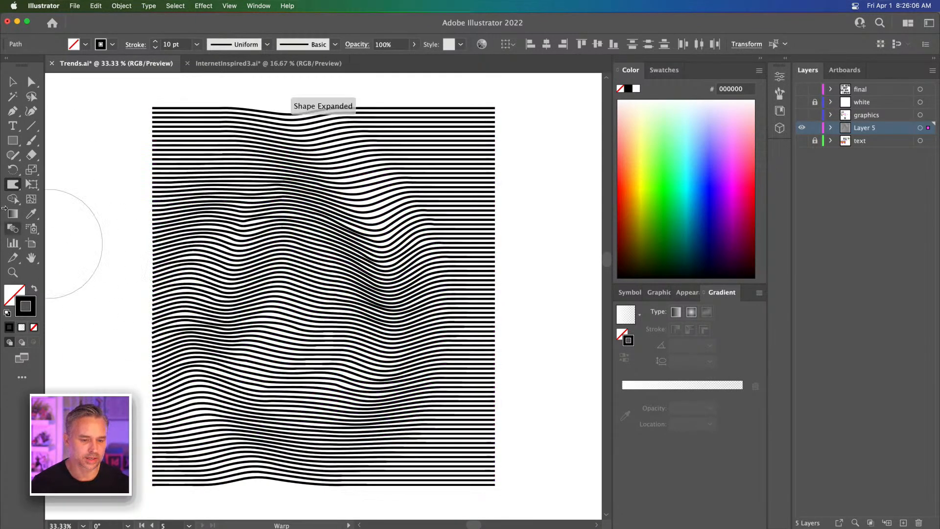
Step: Set the Warp tool's intensity to 40, pull the lines down through the pattern's middle and push them up near its upper-right corner
double_click(13, 184)
drag(457, 292, 359, 280)
text(40)
key(Return)
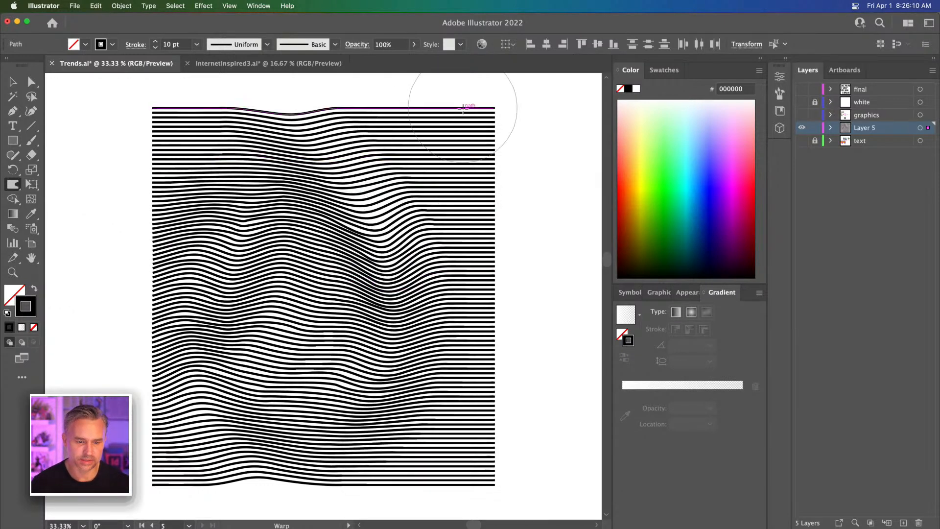
mouse_move(271, 126)
mouse_down()
mouse_move(411, 309)
mouse_move(374, 363)
mouse_up()
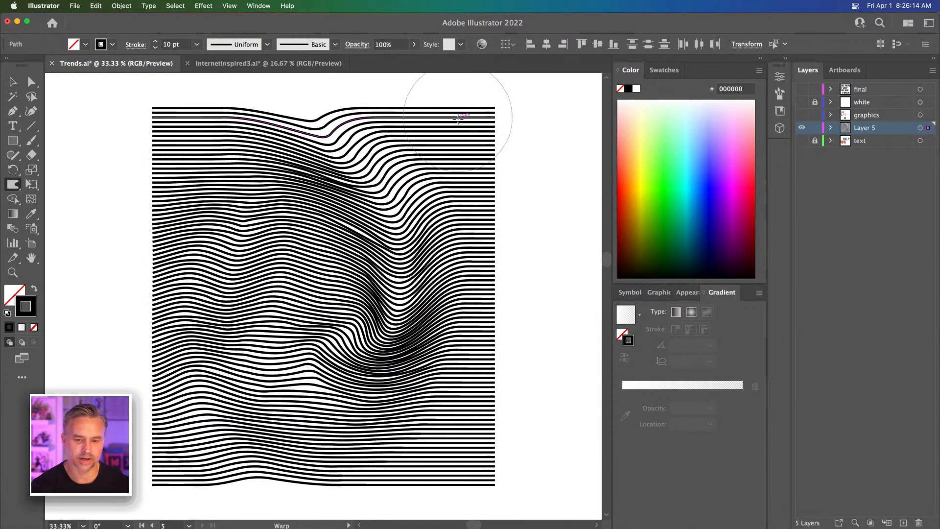
drag(474, 209, 515, 29)
scroll(247, 283, down, 5)
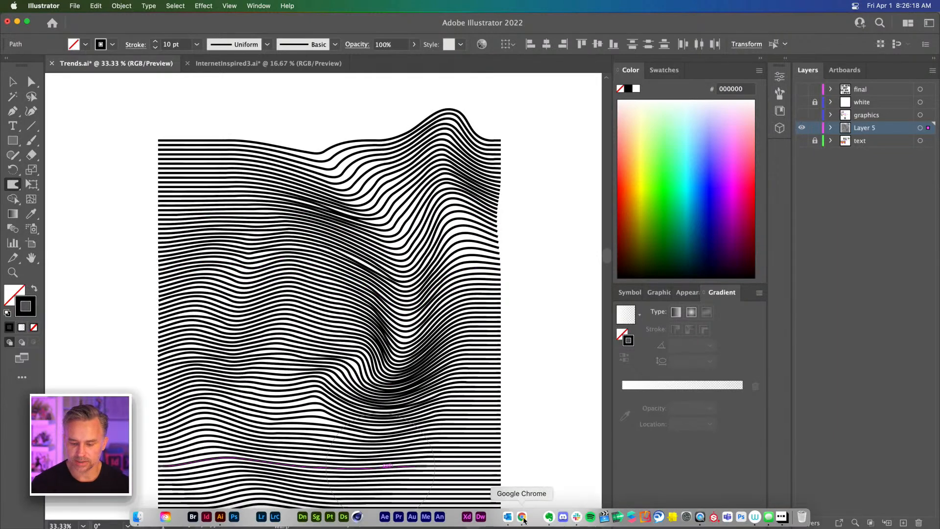
Step: Switch to Chrome, examine the Parametric patterns examples in the 99designs graphic design trends article, and minimize the browser
click(522, 517)
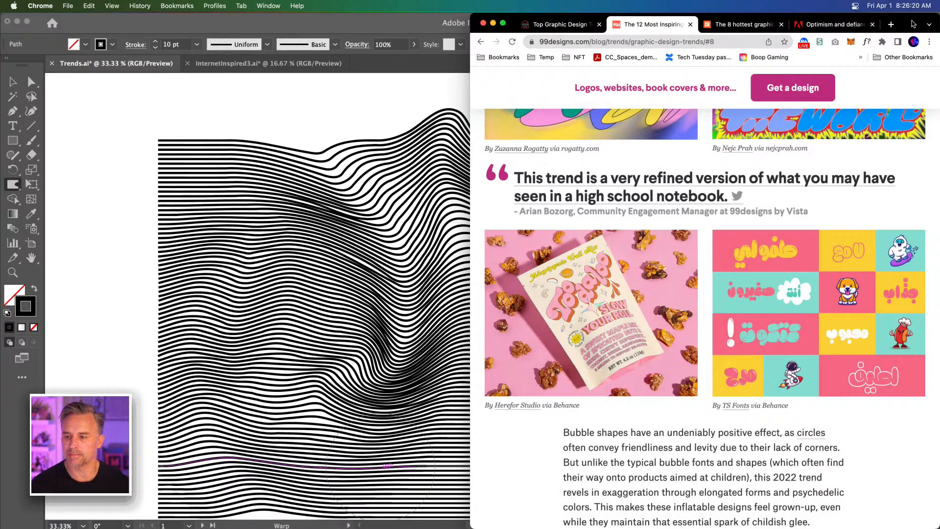
double_click(474, 19)
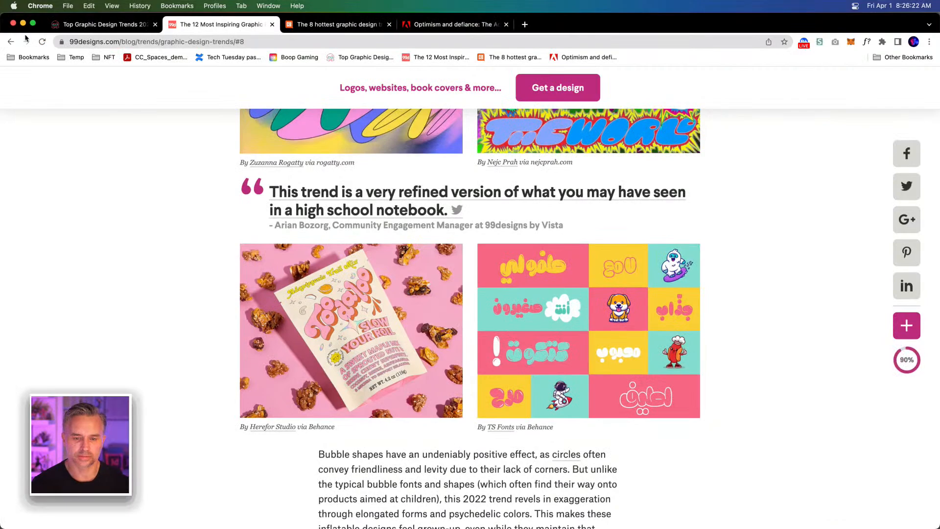
mouse_move(439, 528)
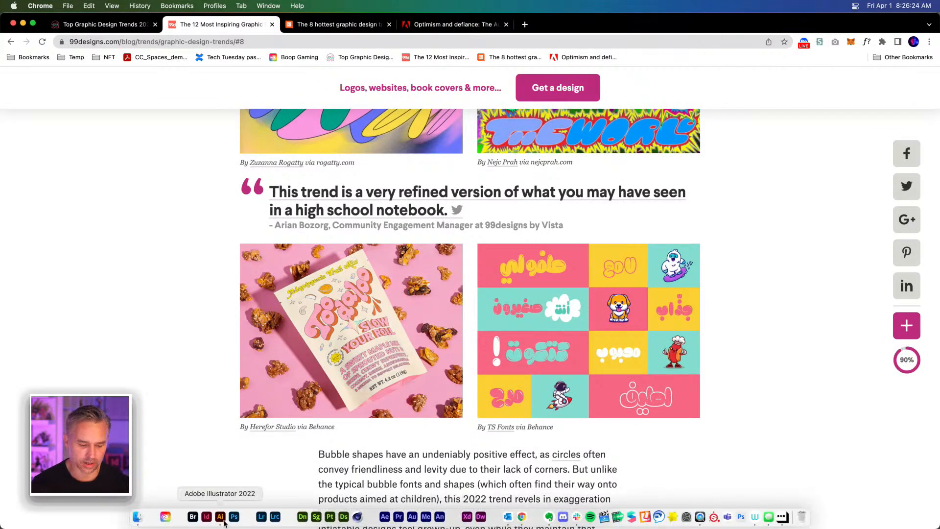
scroll(405, 294, down, 20)
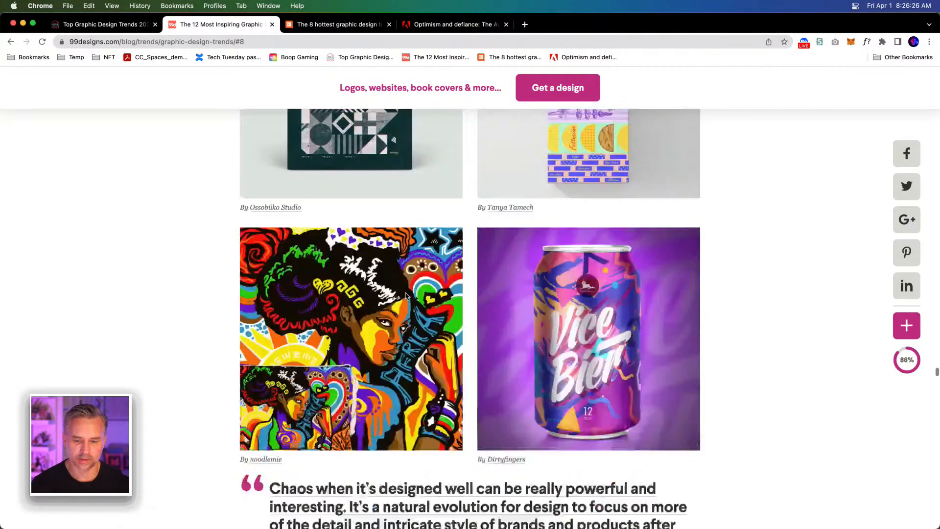
scroll(404, 294, up, 20)
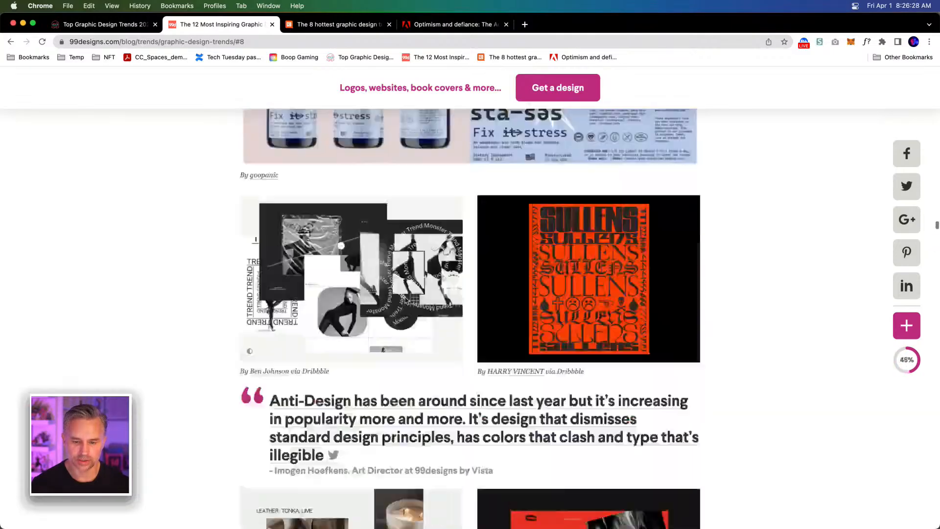
scroll(406, 296, up, 15)
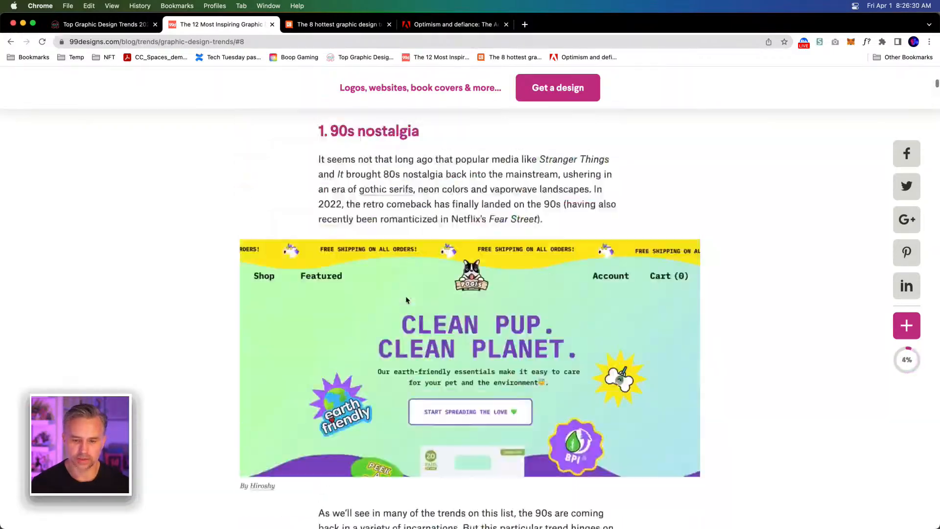
scroll(405, 295, down, 10)
scroll(409, 291, up, 2)
scroll(409, 290, up, 2)
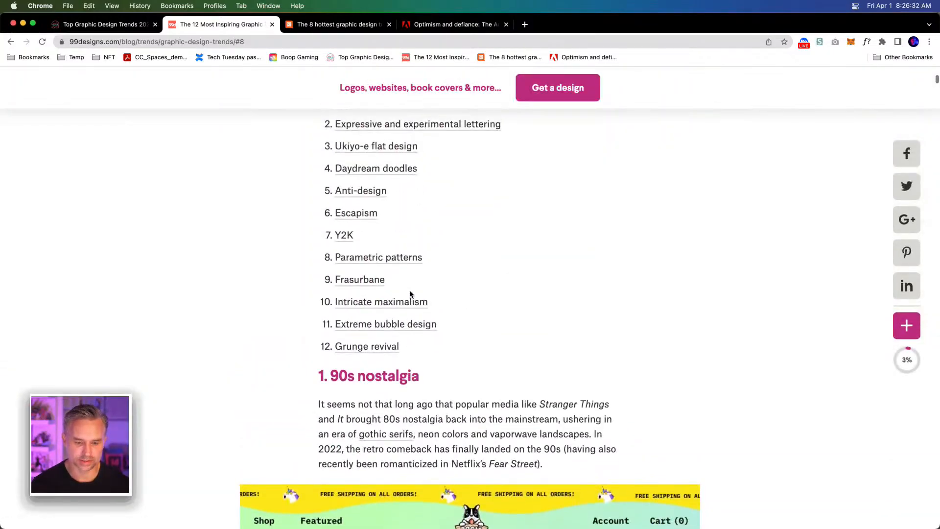
scroll(468, 283, up, 1)
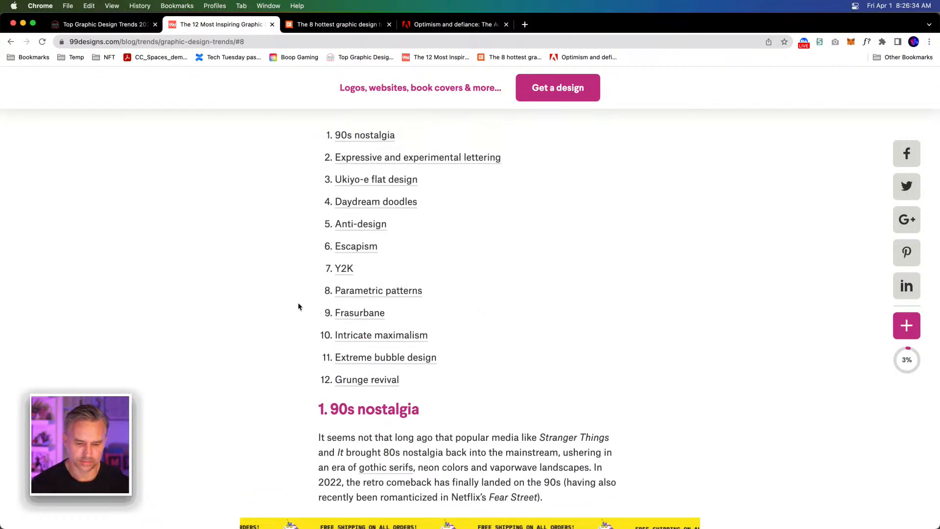
scroll(314, 308, up, 1)
click(357, 312)
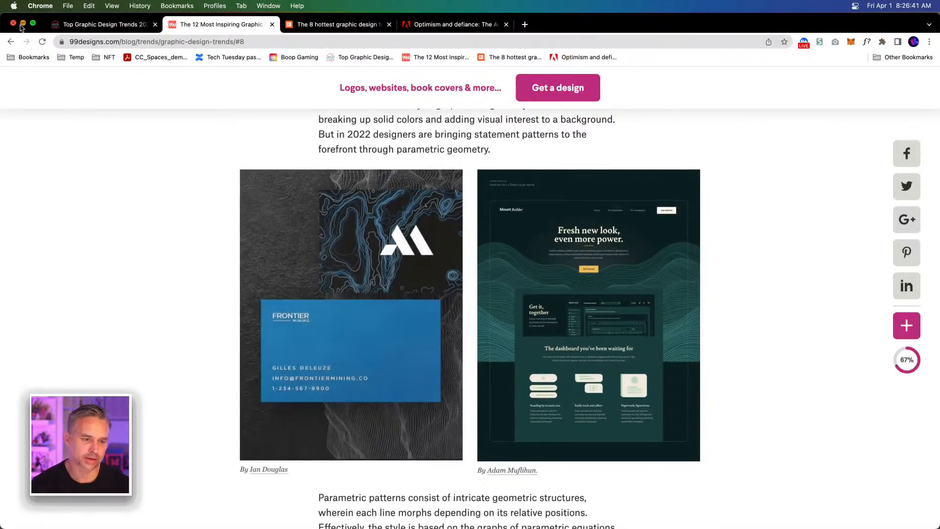
click(22, 24)
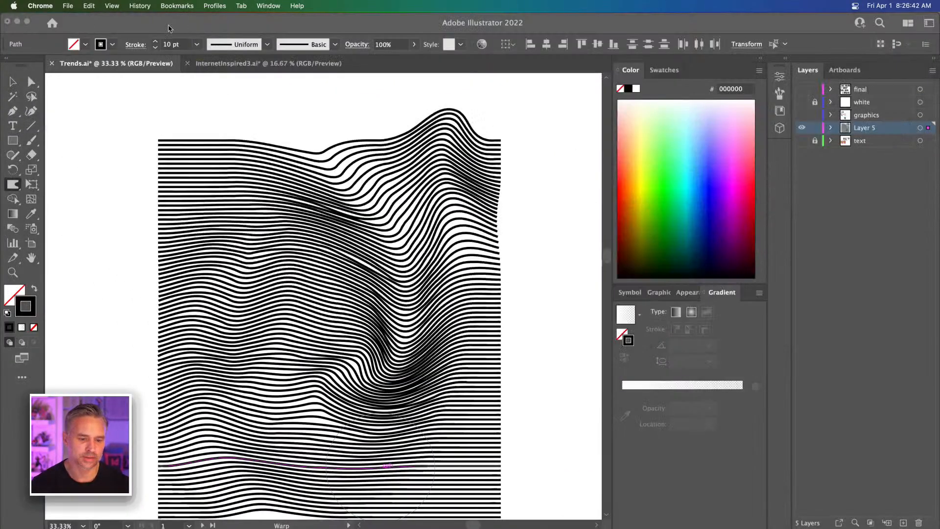
Step: Warp the lower-left half of the pattern into a tall crest and a trough reaching past the bottom edge, undoing an unwanted stroke
scroll(257, 351, down, 3)
scroll(257, 351, left, 1)
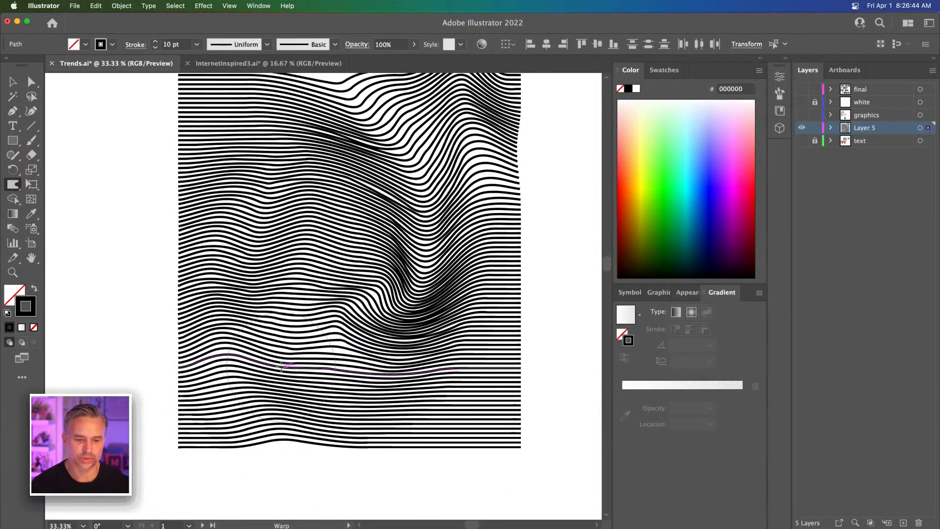
mouse_move(256, 350)
mouse_down()
mouse_move(316, 286)
mouse_move(362, 407)
mouse_up()
mouse_move(240, 253)
mouse_down()
mouse_move(241, 299)
mouse_move(237, 263)
mouse_up()
key(super+z)
drag(310, 305, 339, 476)
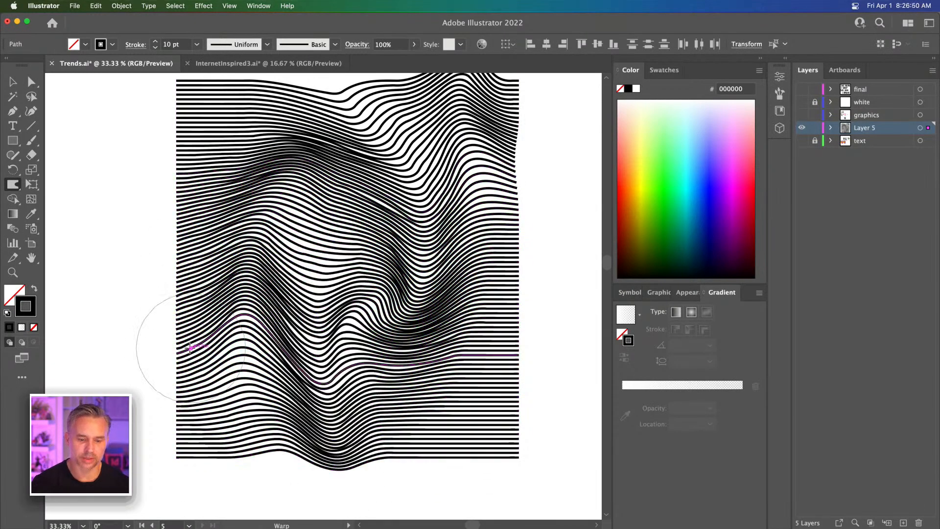
key(space)
drag(262, 192, 263, 229)
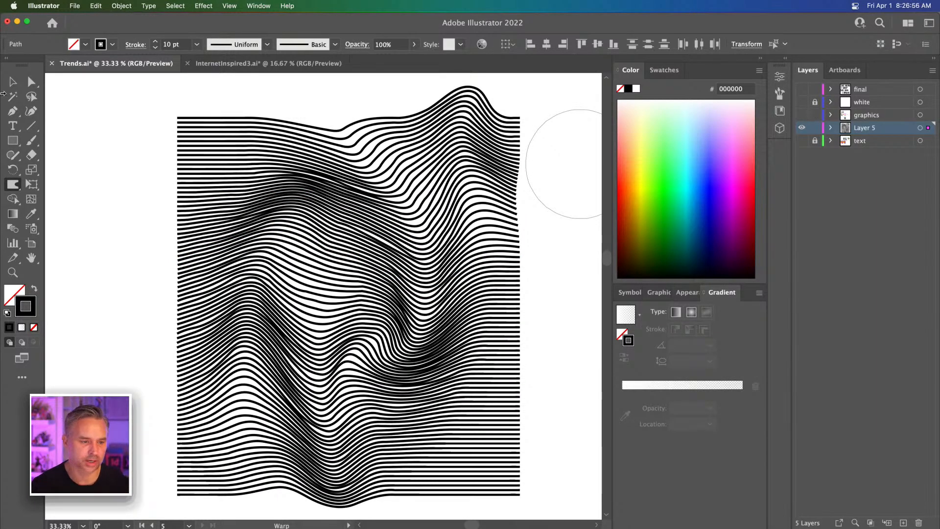
Step: Set the stroke color of the wavy lines to white (FFFFFF) and show the text and white layers
click(10, 83)
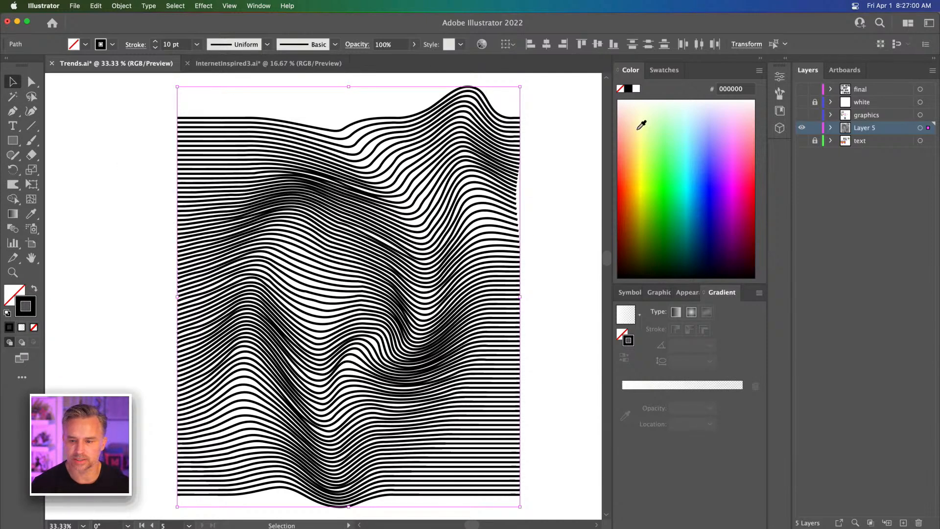
click(637, 89)
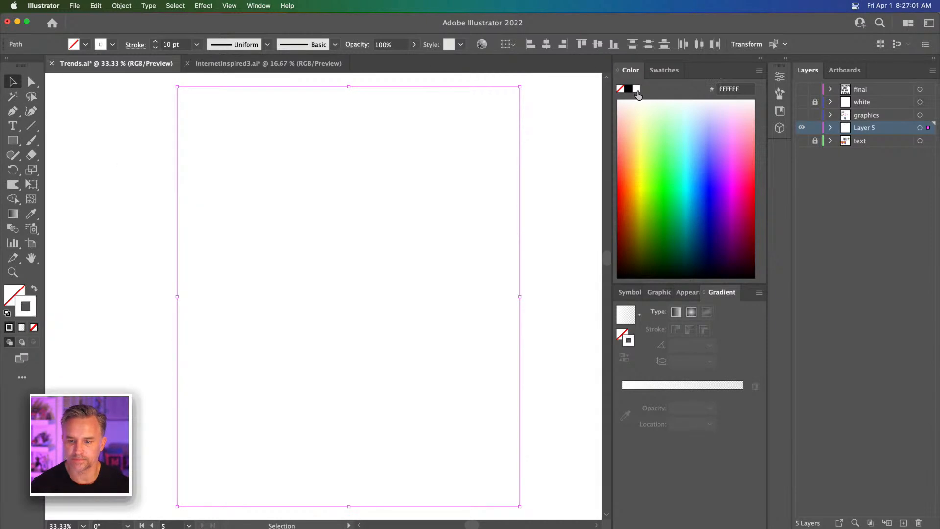
click(803, 141)
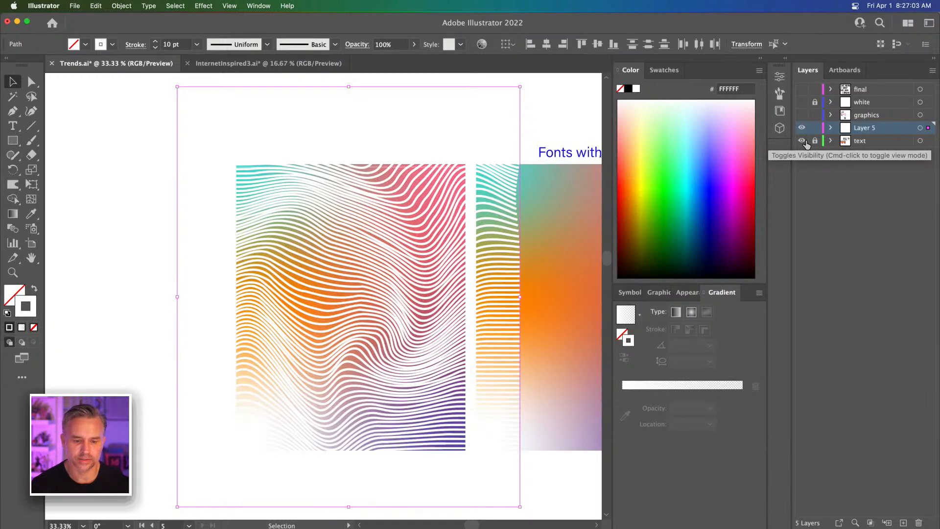
click(801, 103)
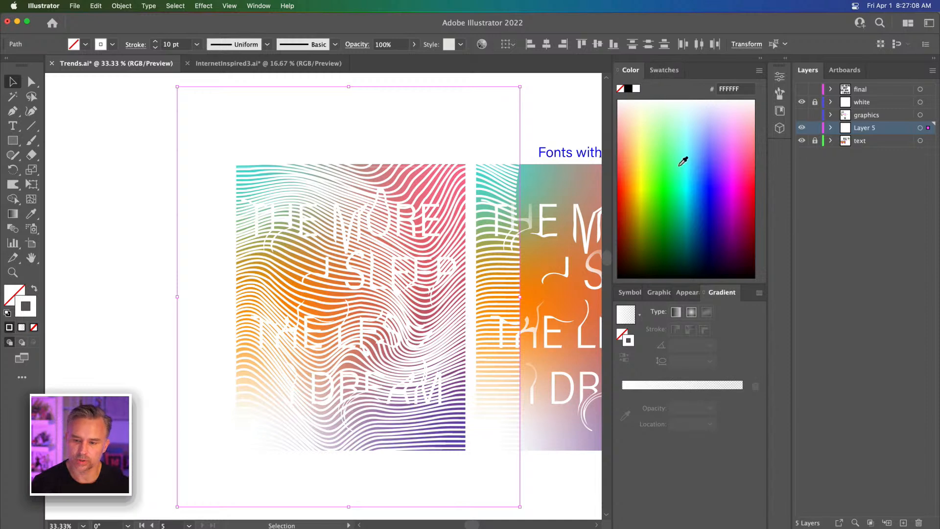
Step: Set the blending mode of the wavy lines' stroke to Overlay in its appearance attributes
click(786, 61)
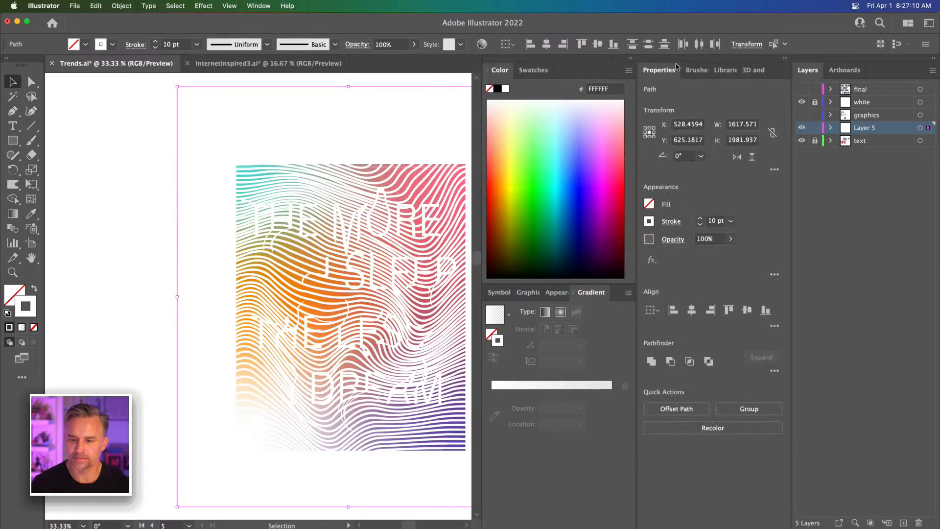
click(628, 59)
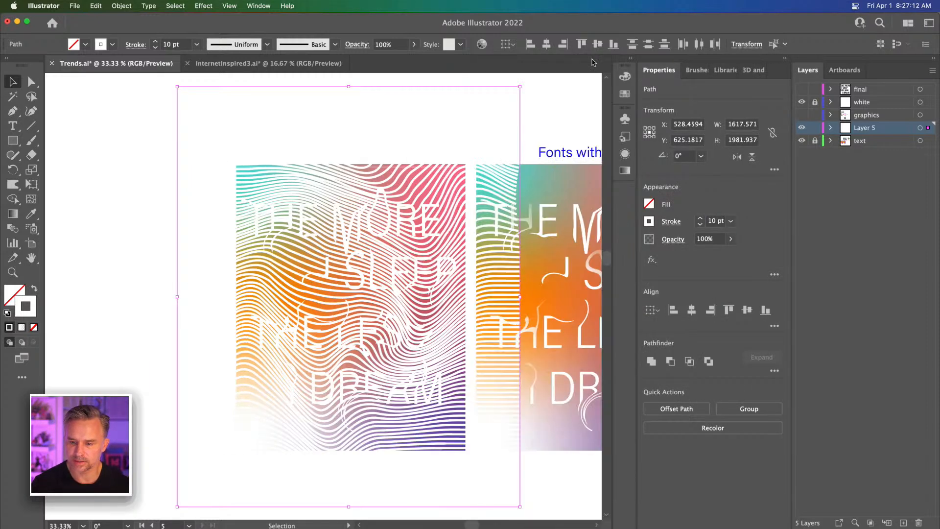
click(630, 58)
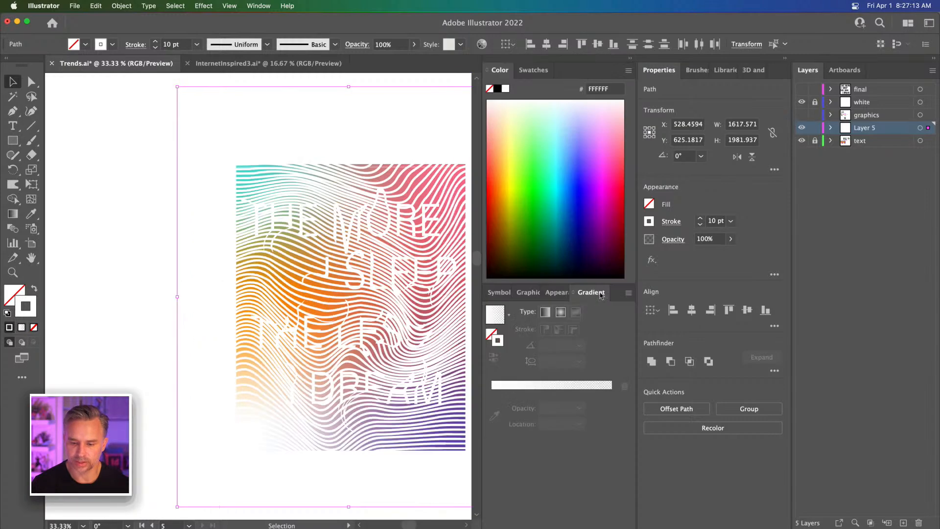
click(548, 293)
click(591, 336)
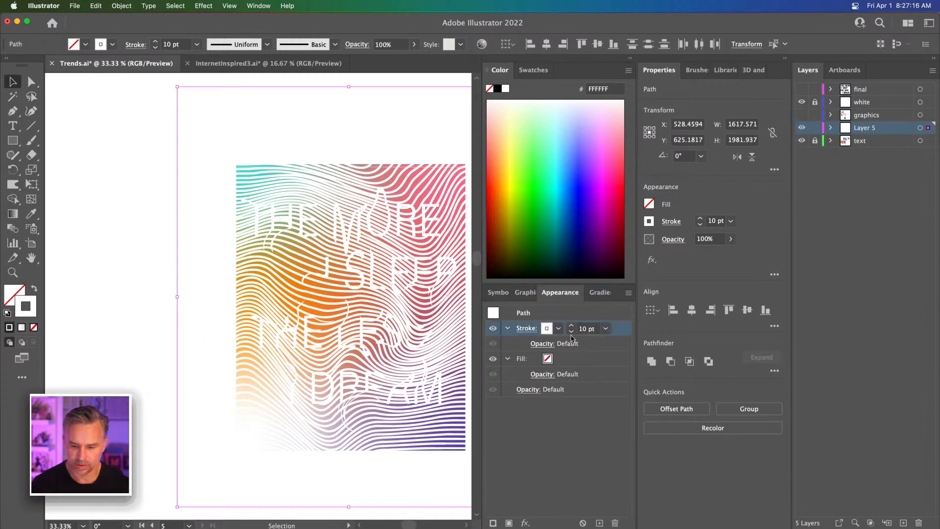
click(555, 343)
click(450, 367)
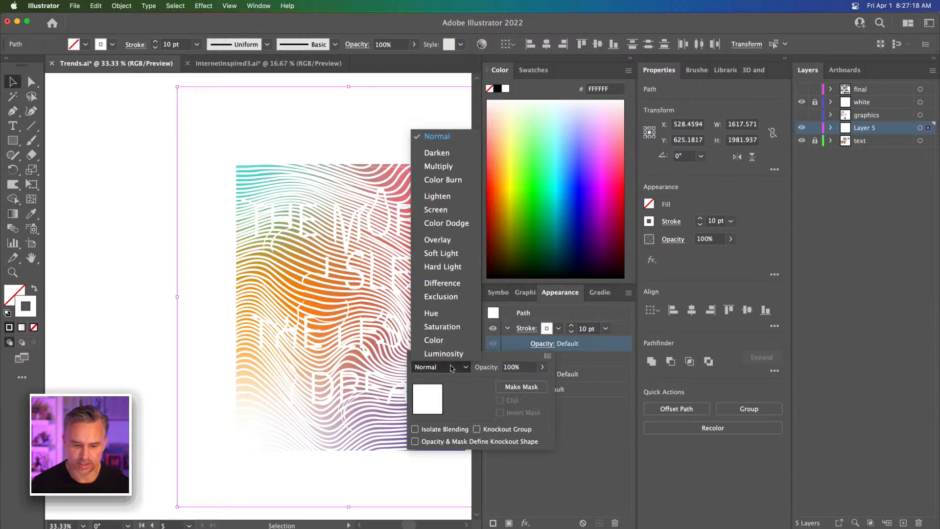
click(434, 240)
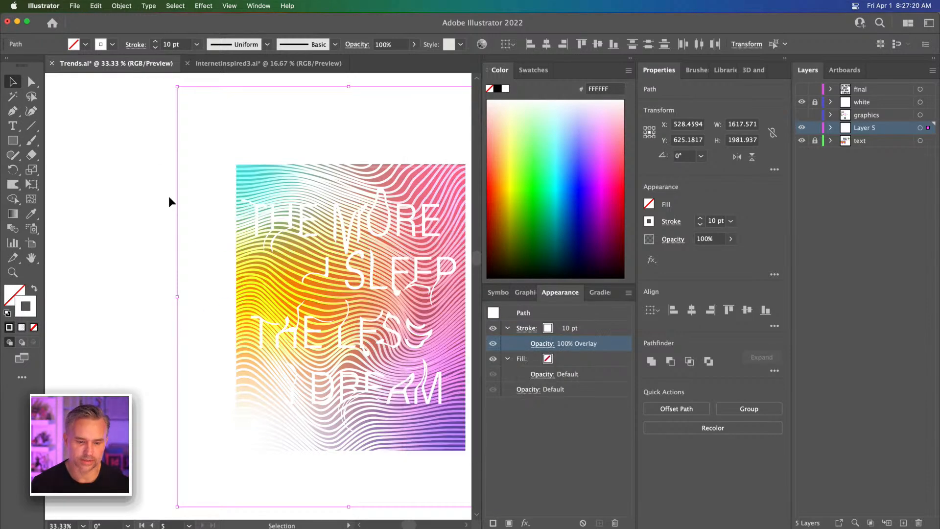
Step: Change the blending mode of the wavy lines' stroke to Soft Light and collapse the side panels to enlarge the canvas
key(super+equal)
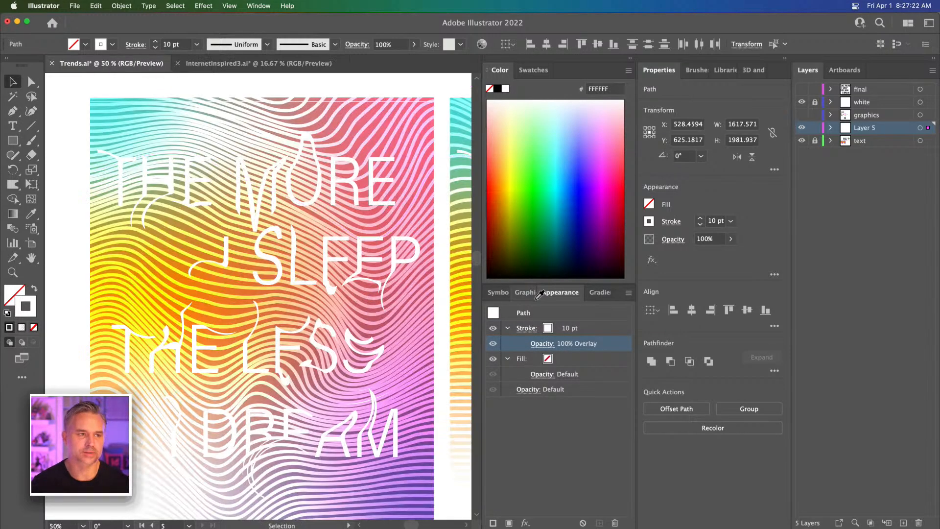
click(548, 347)
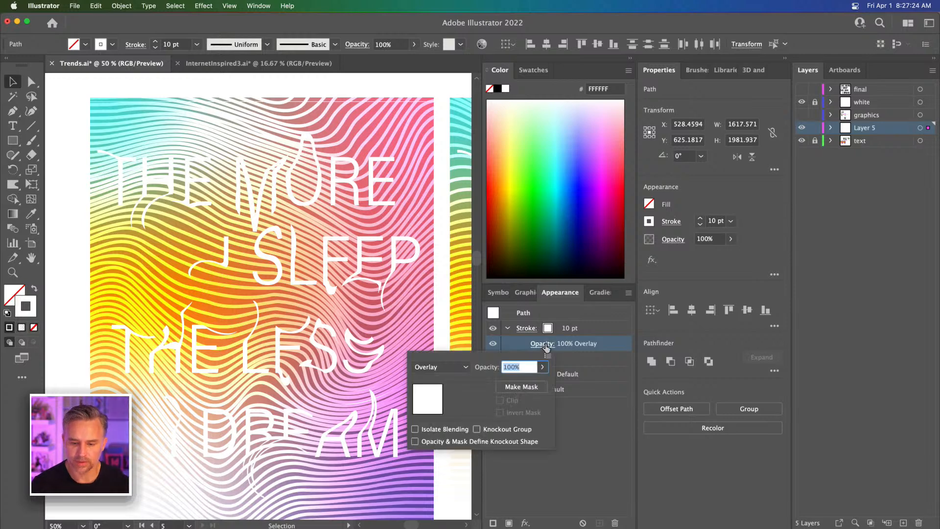
click(447, 368)
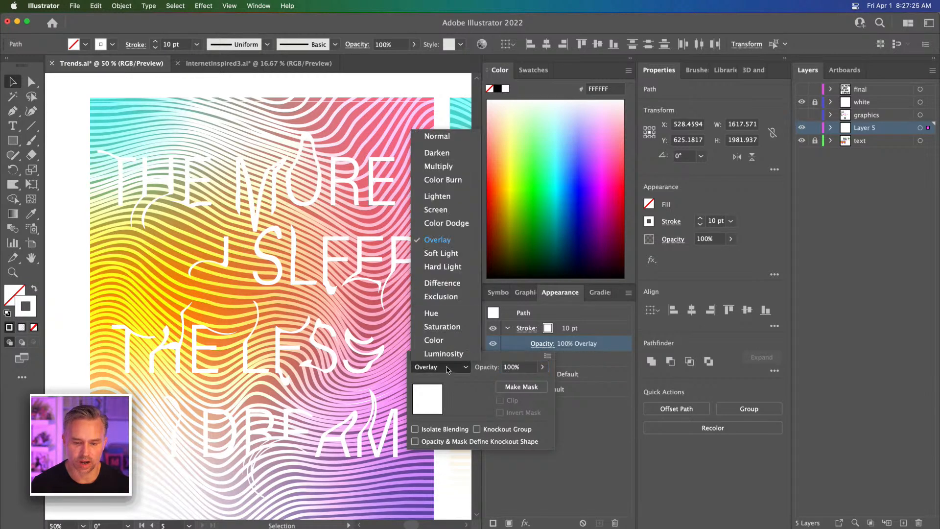
click(424, 254)
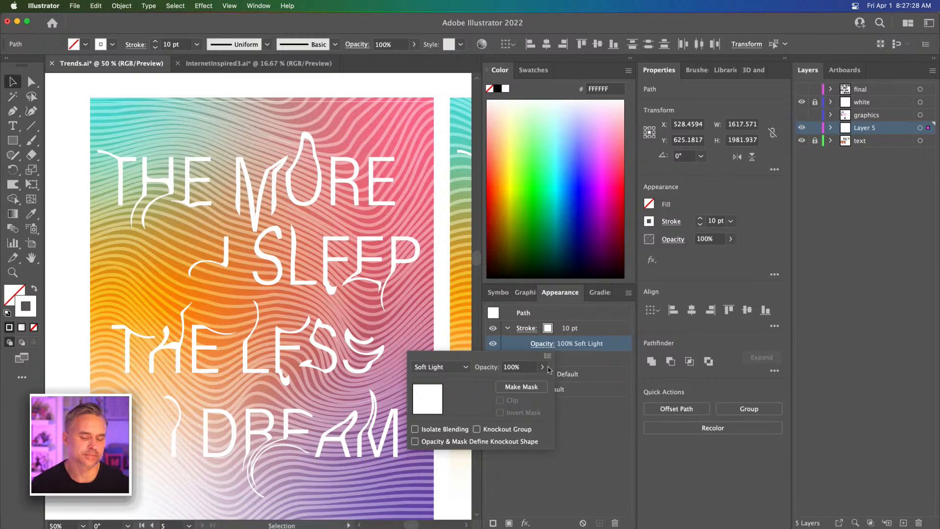
click(580, 439)
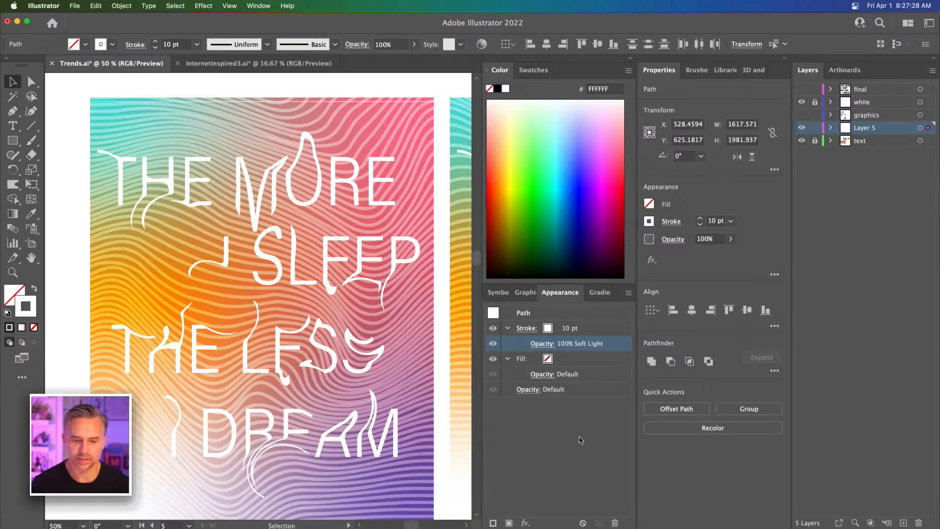
click(631, 58)
click(785, 58)
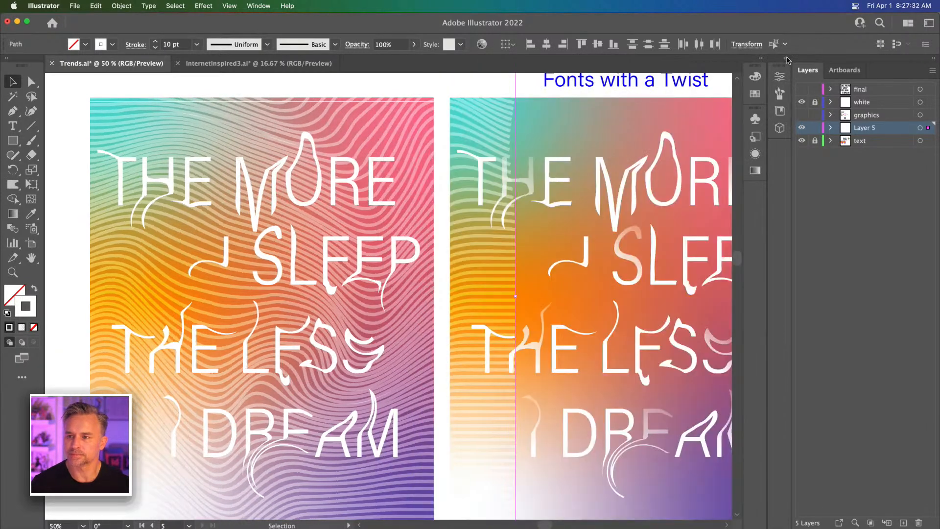
Step: Lock Layer 5, unlock the text layer and select the gradient background rectangle of the wavy-lined poster
click(814, 128)
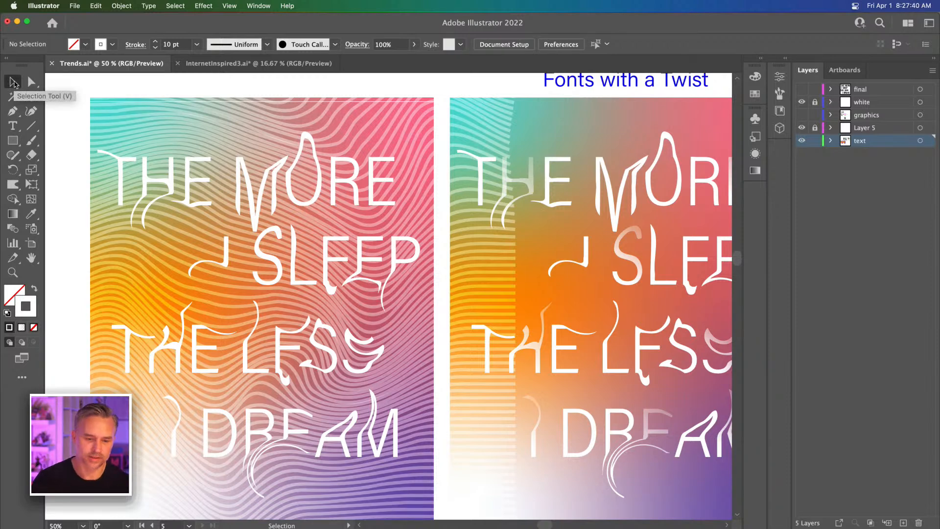
scroll(304, 245, left, 5)
scroll(304, 245, down, 1)
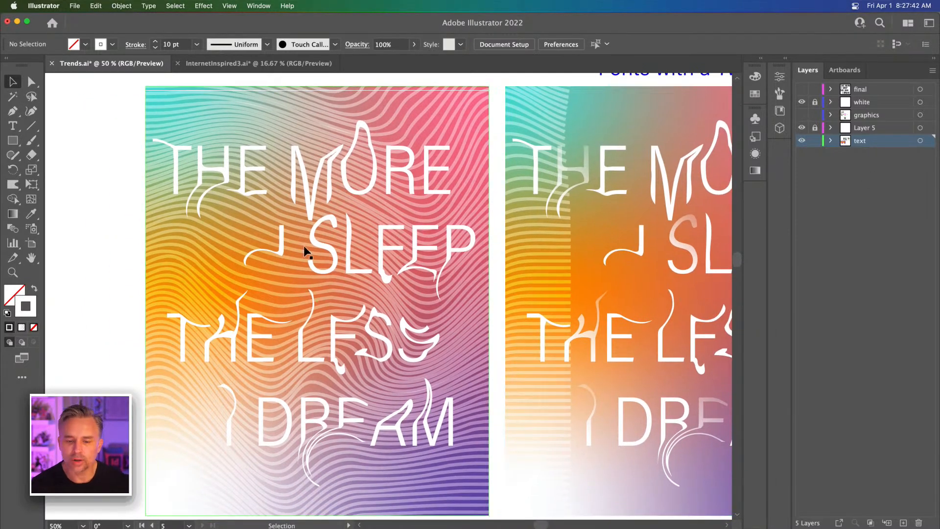
click(304, 245)
scroll(274, 239, left, 3)
scroll(275, 240, down, 1)
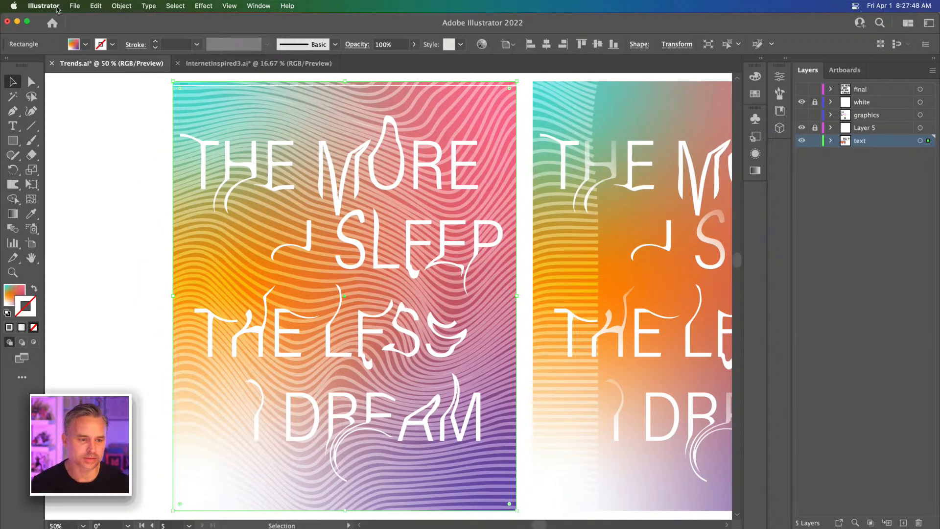
Step: Recolor the gradient background with Recolor Artwork, rotating all linked colors until the orange becomes blue with a hue of about 220°
click(77, 6)
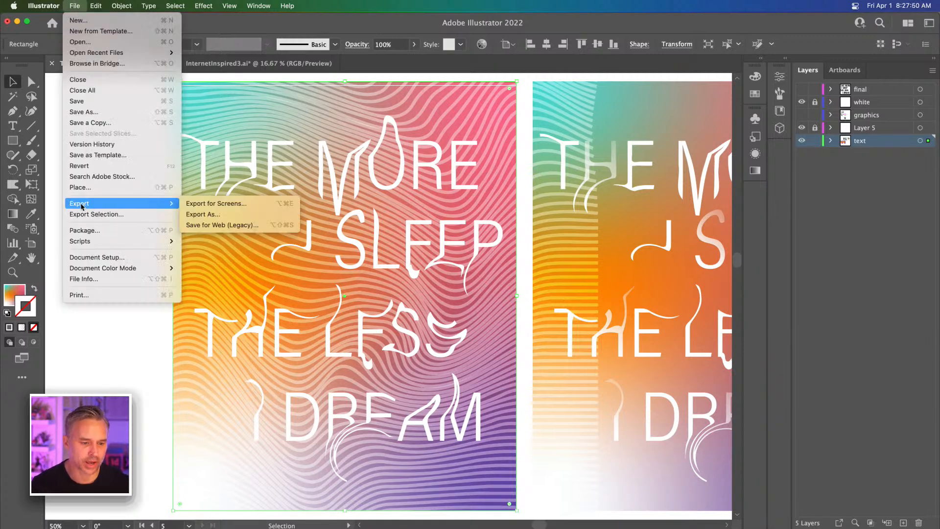
mouse_move(96, 6)
mouse_move(99, 197)
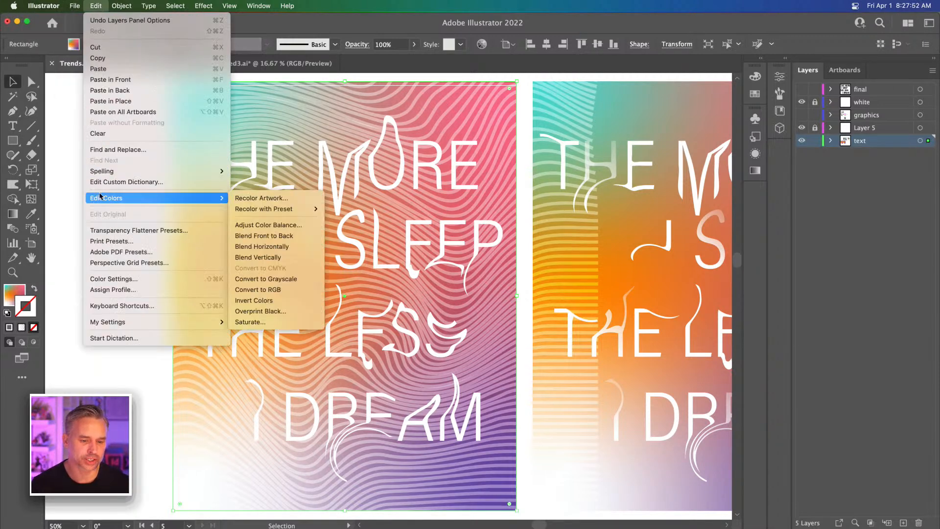
click(260, 197)
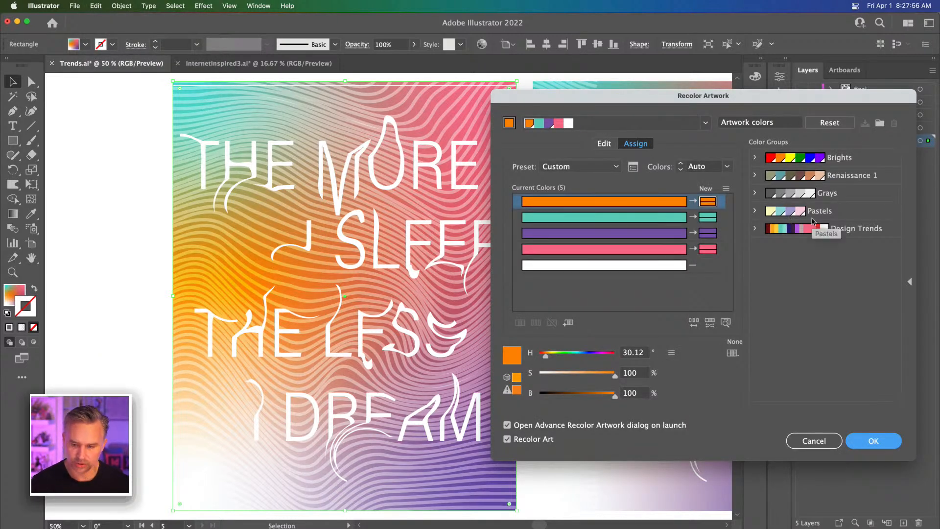
click(605, 144)
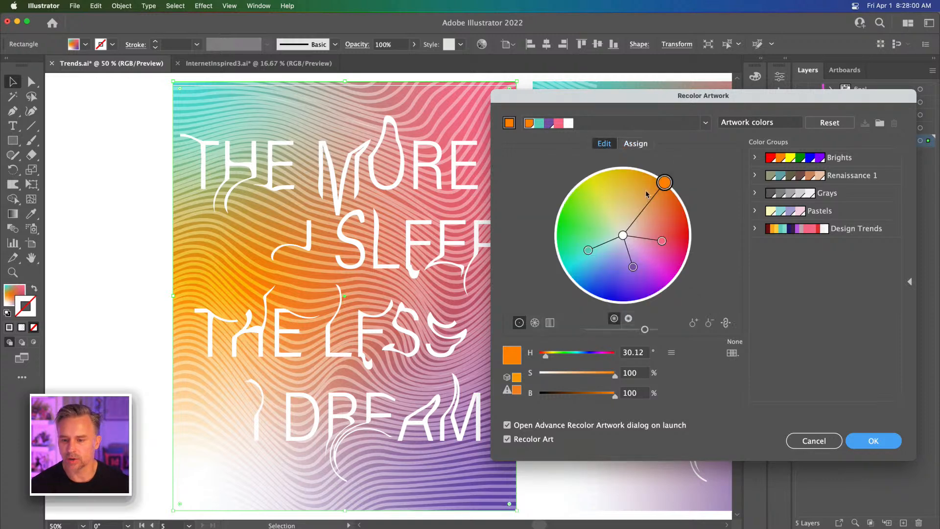
drag(665, 183, 651, 167)
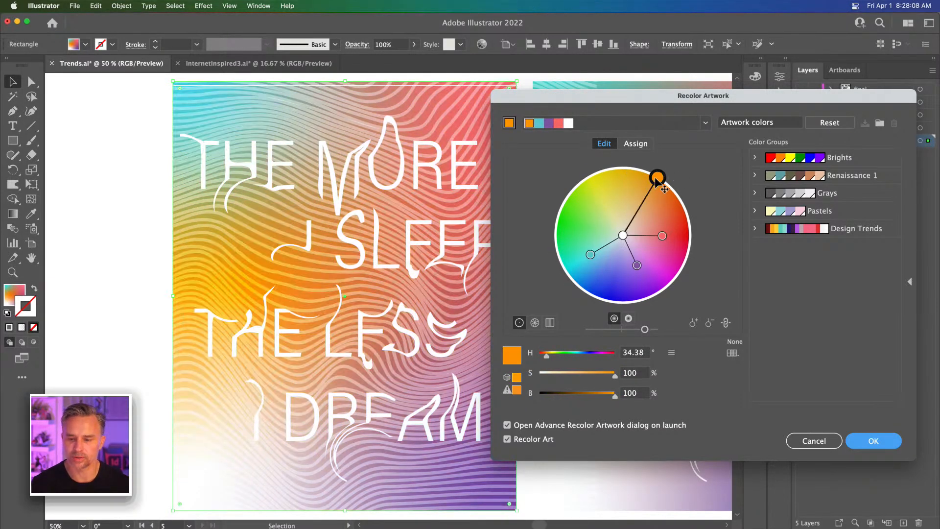
drag(657, 177, 569, 309)
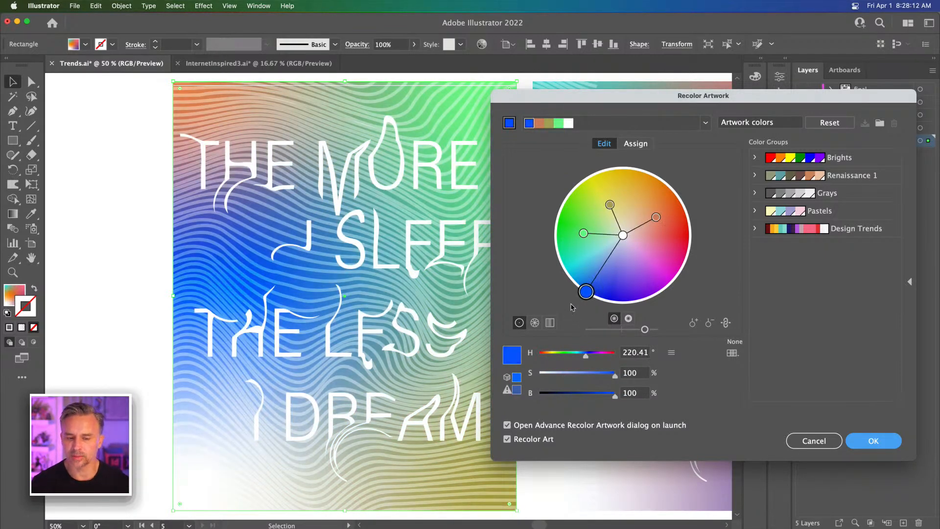
Step: Unlink the harmony colors and change the olive color to bright magenta-purple with a hue of about 291° and 100% brightness
click(726, 322)
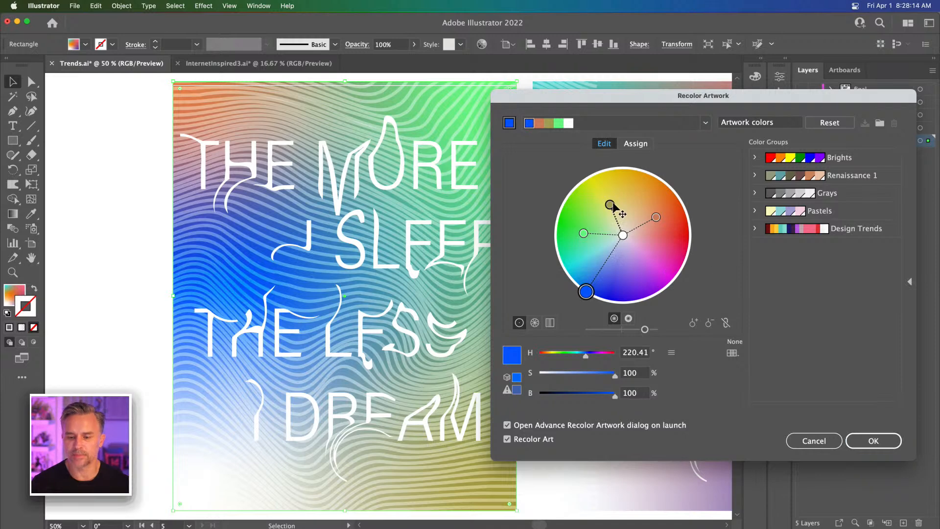
drag(611, 205, 604, 176)
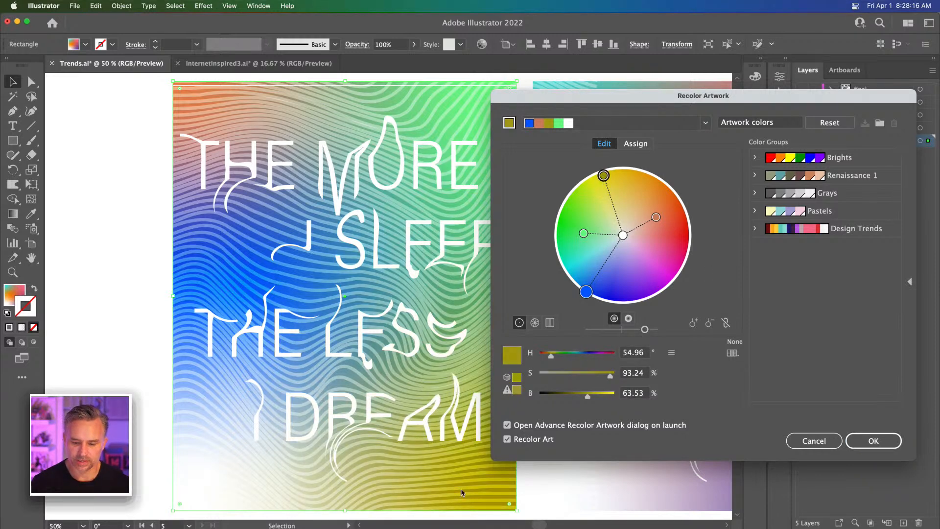
drag(589, 397, 612, 401)
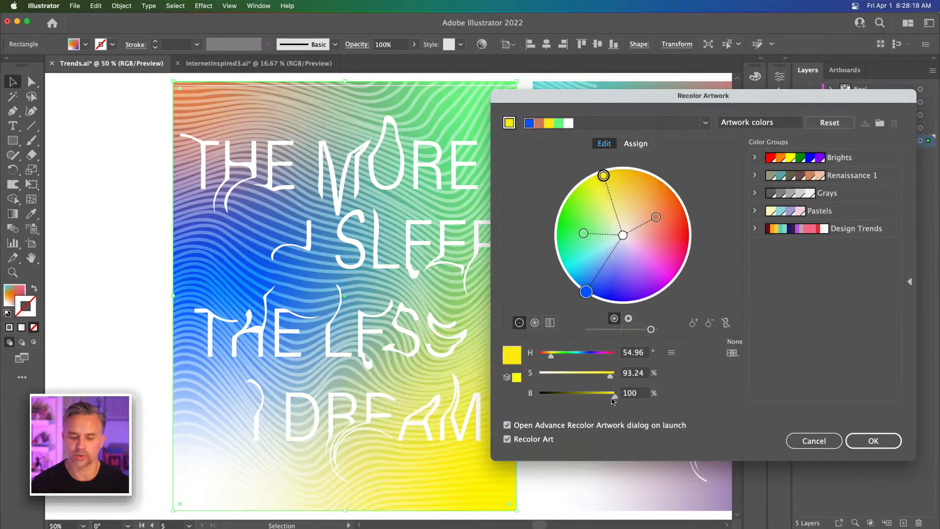
drag(604, 177, 667, 286)
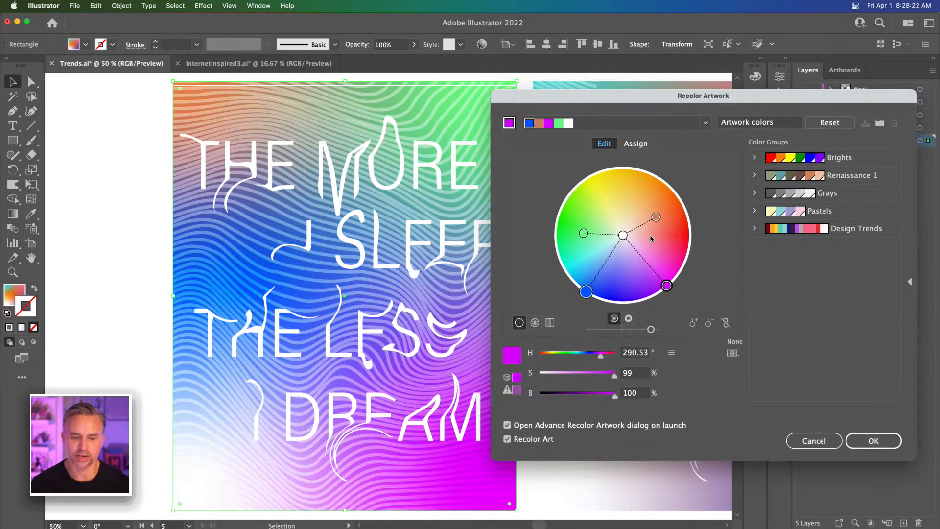
Step: Make the muted orange more vivid, with a hue of about 28°, about 96% saturation and 100% brightness
drag(587, 113, 614, 101)
drag(686, 205, 695, 174)
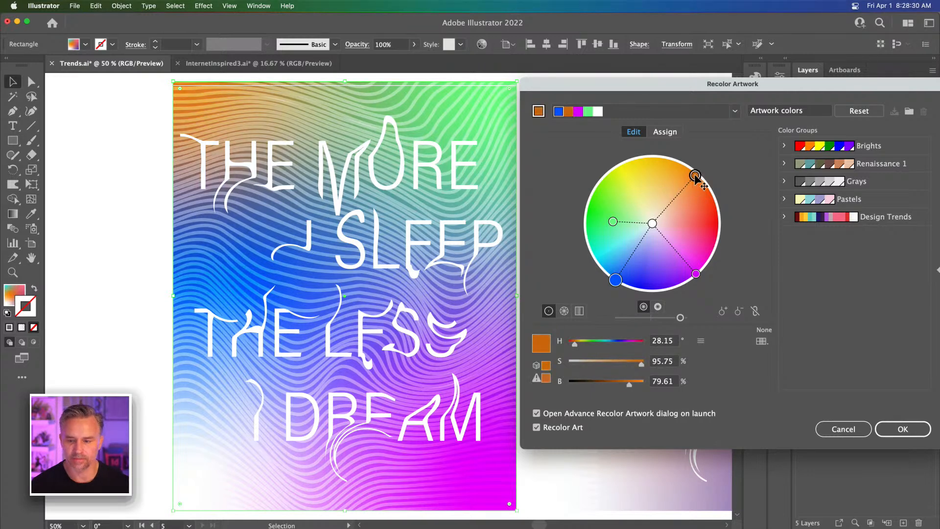
drag(630, 385, 647, 383)
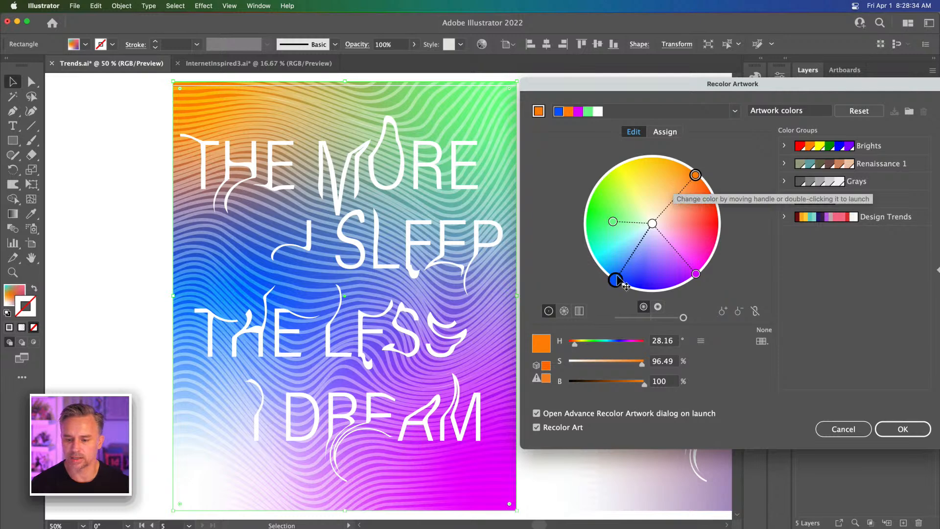
Step: Shift the blue to a hue of about 203° and the green to about 137° with 88% saturation, then apply the recoloring
drag(615, 278, 605, 270)
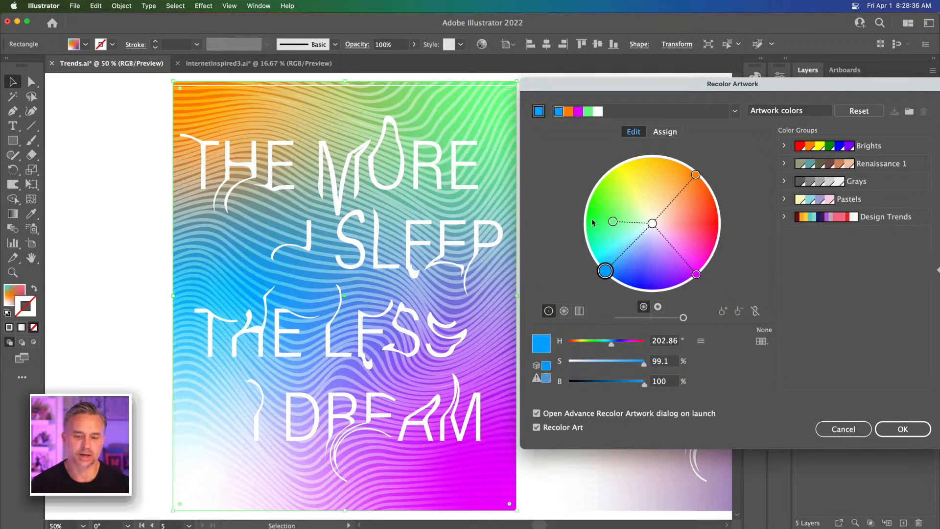
drag(612, 222, 593, 226)
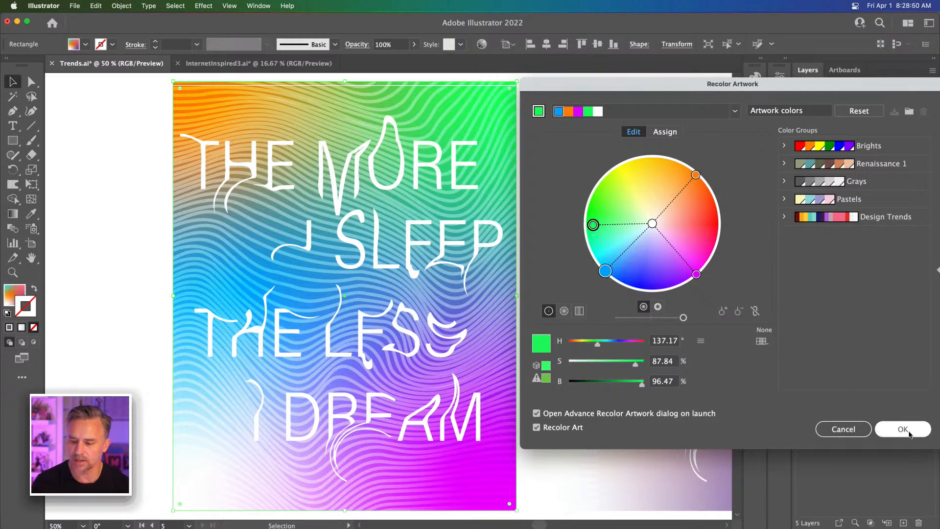
click(905, 428)
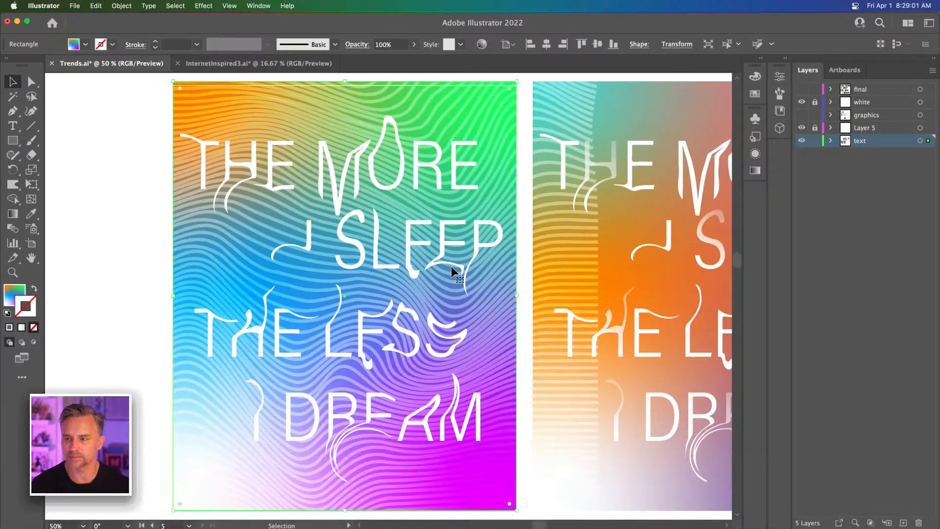
click(110, 180)
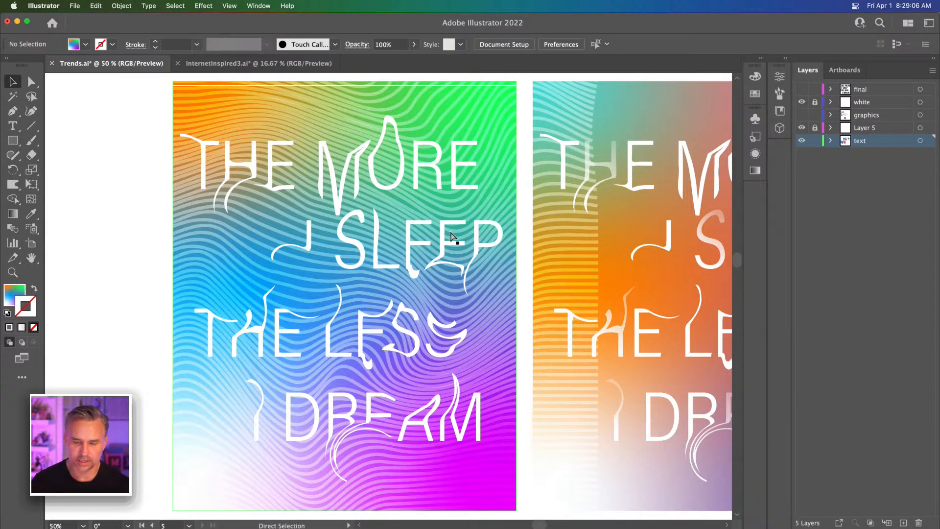
Step: Move the wavy lines from Layer 5 to the text layer by cutting and pasting them in place, and group them
key(super+minus)
key(super+minus)
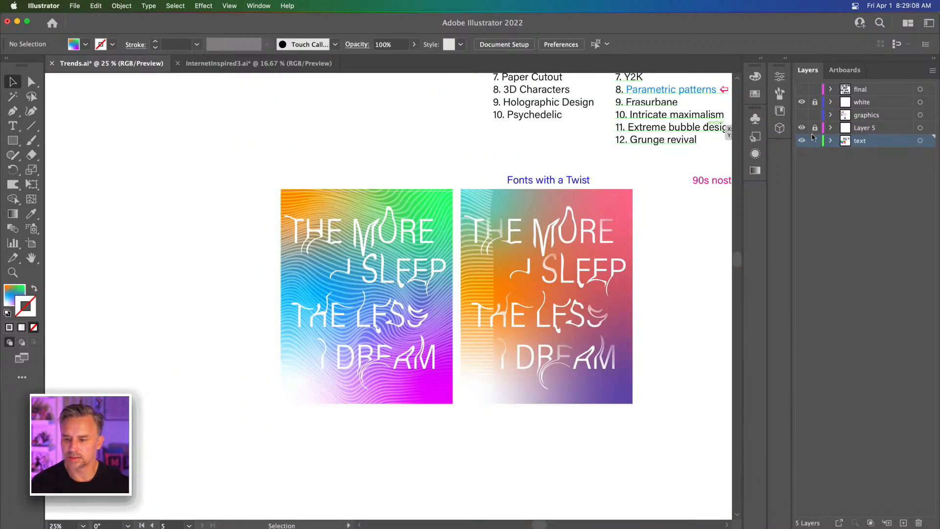
click(816, 128)
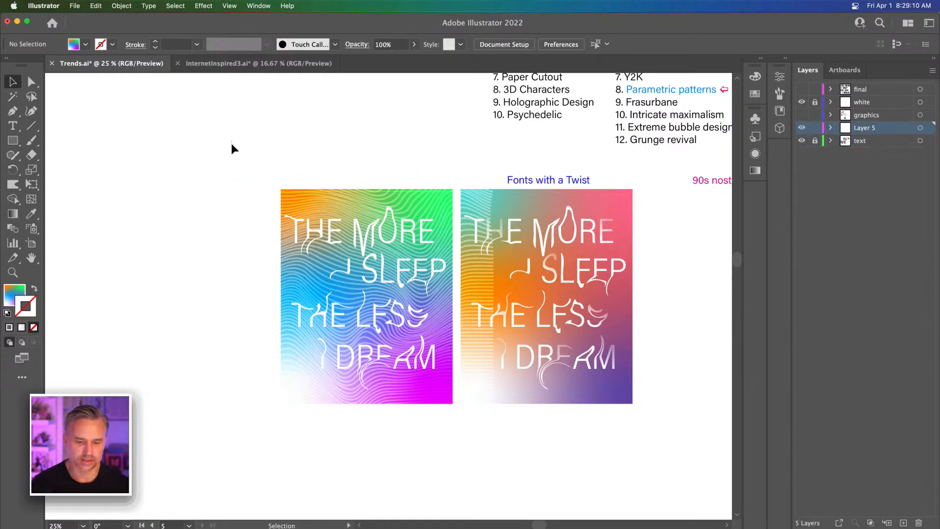
drag(231, 143, 315, 515)
drag(295, 224, 308, 283)
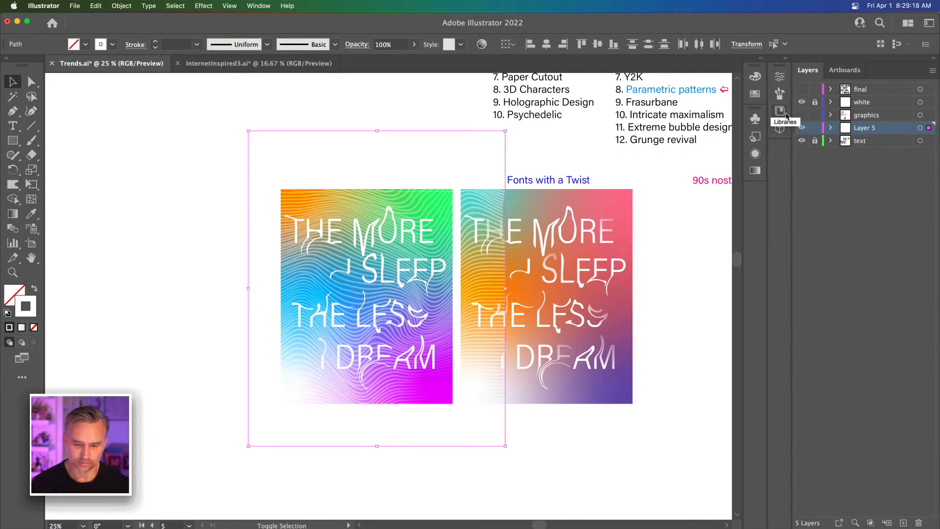
key(Delete)
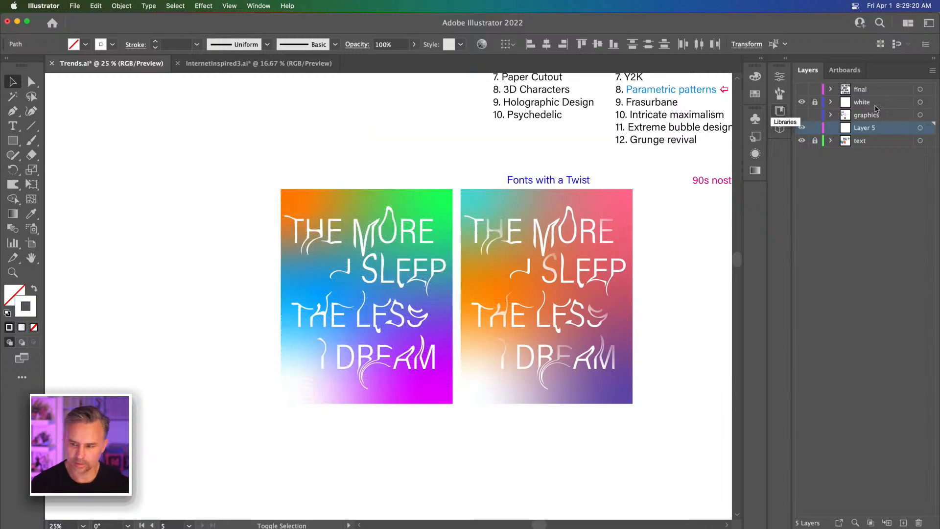
click(829, 146)
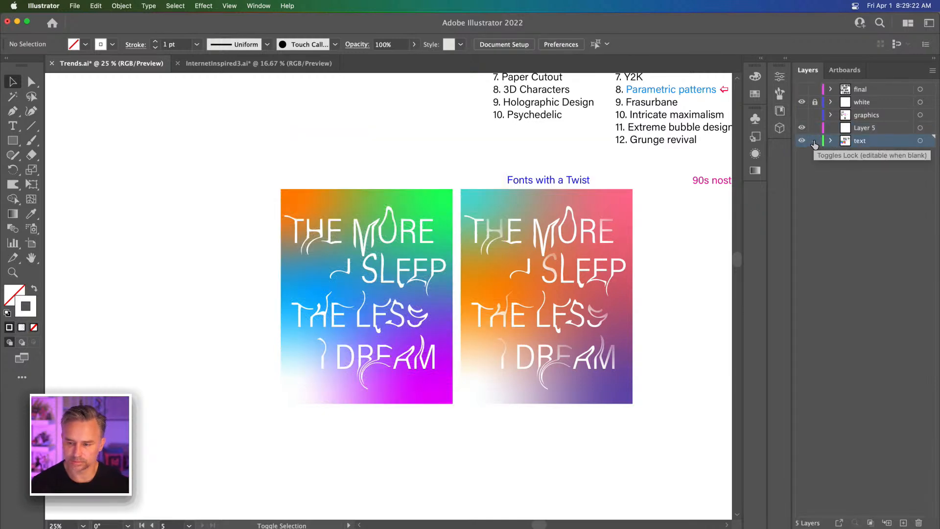
key(super+shift+v)
right_click(362, 208)
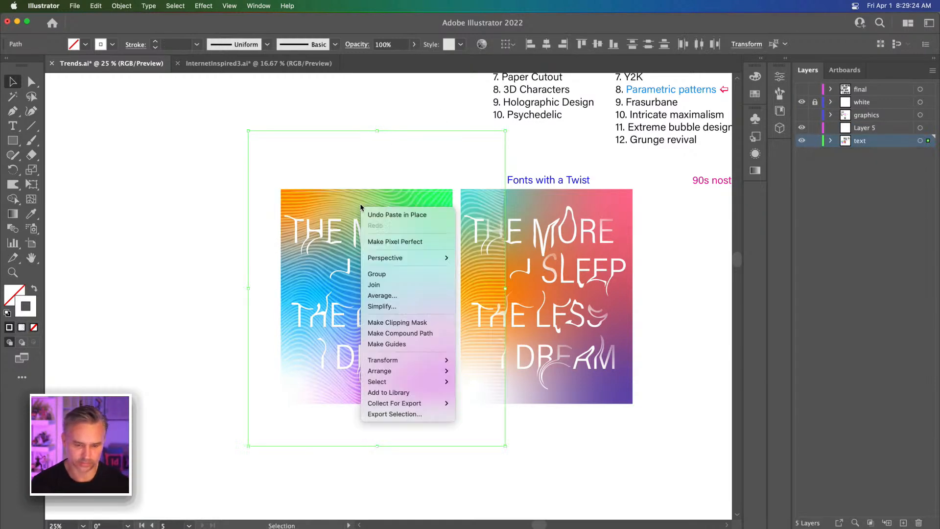
click(377, 274)
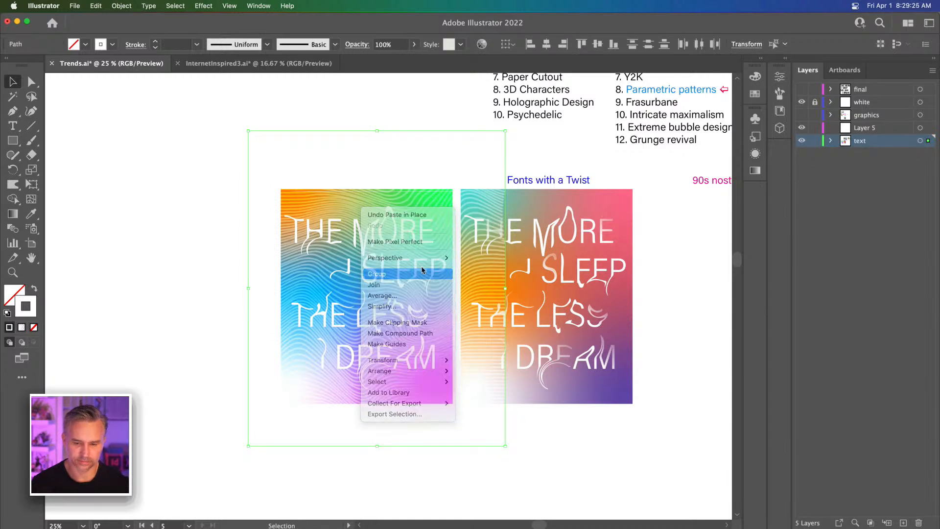
Step: Bring the gradient background of the neighboring orange poster to the front, covering the overlapping wavy lines, and deselect it
click(545, 200)
right_click(544, 198)
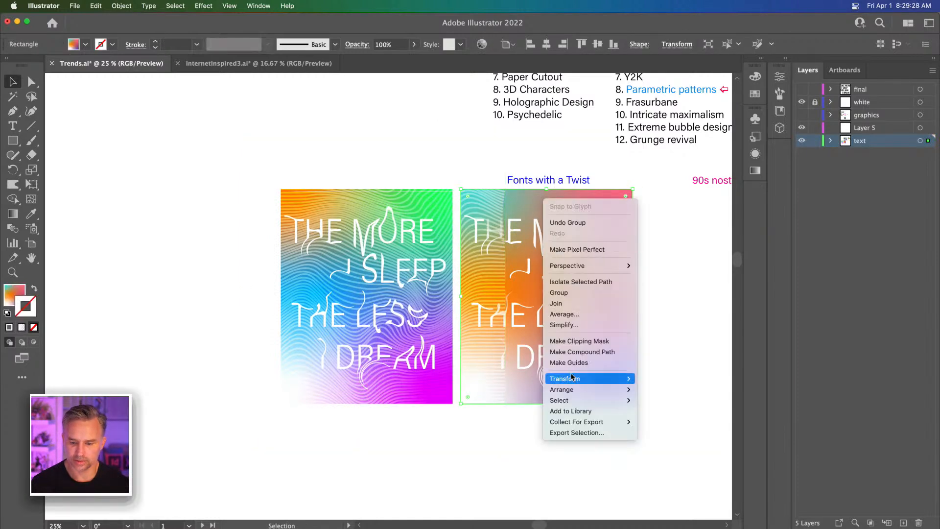
mouse_move(580, 389)
click(663, 386)
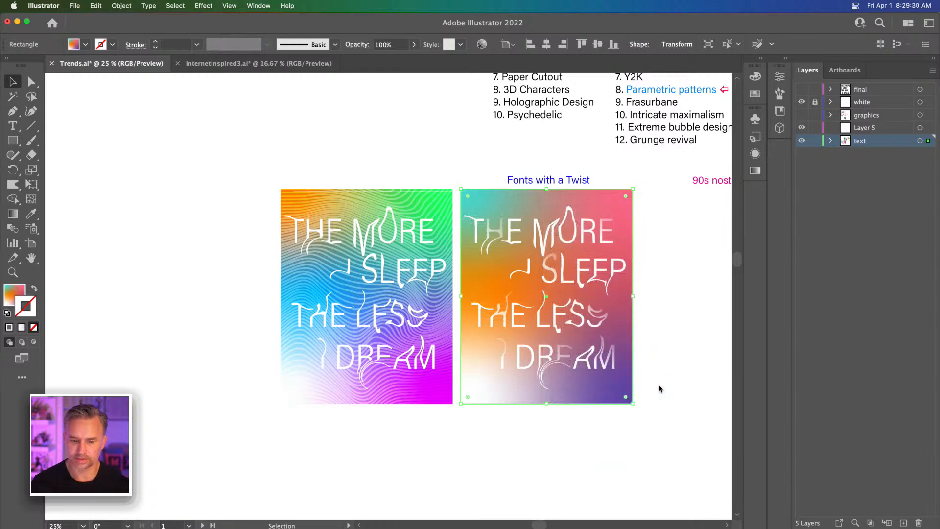
click(163, 180)
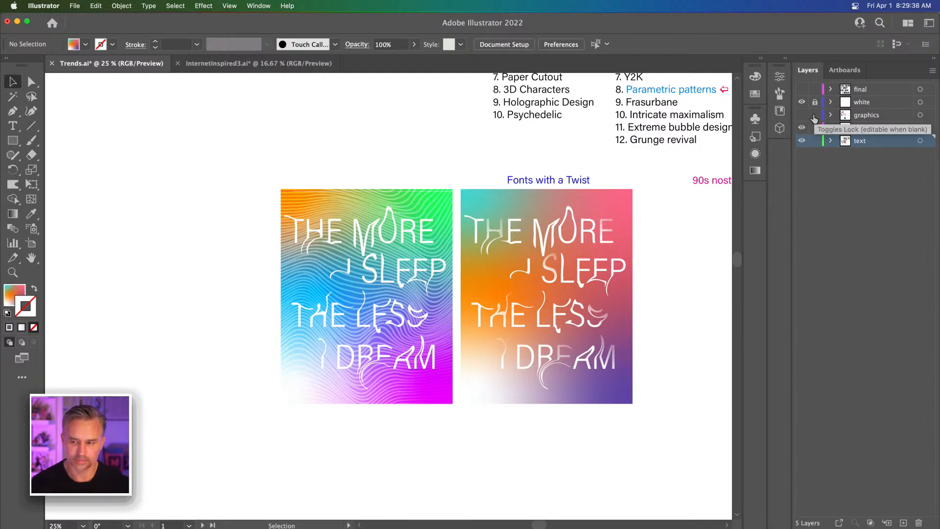
Step: Check what the white layer and Layer 5 contain by switching their visibility off and on
click(801, 102)
click(801, 102)
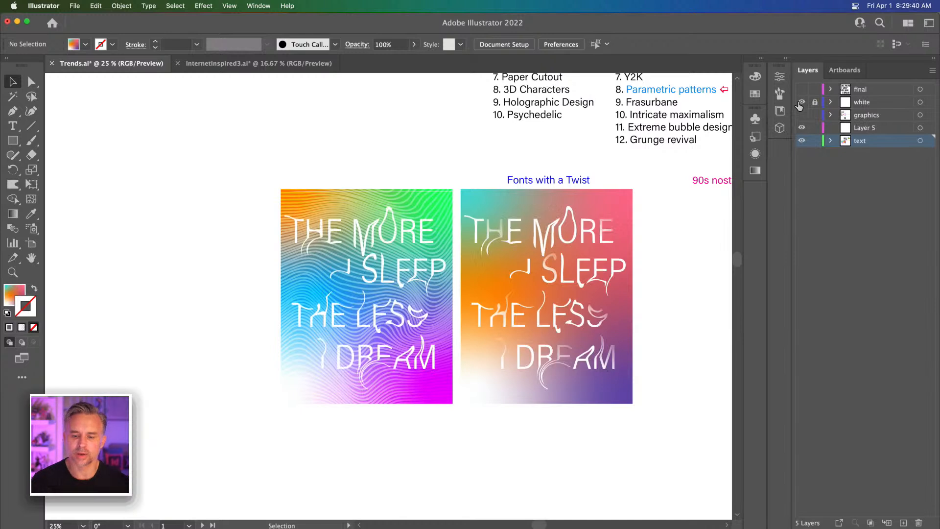
click(802, 127)
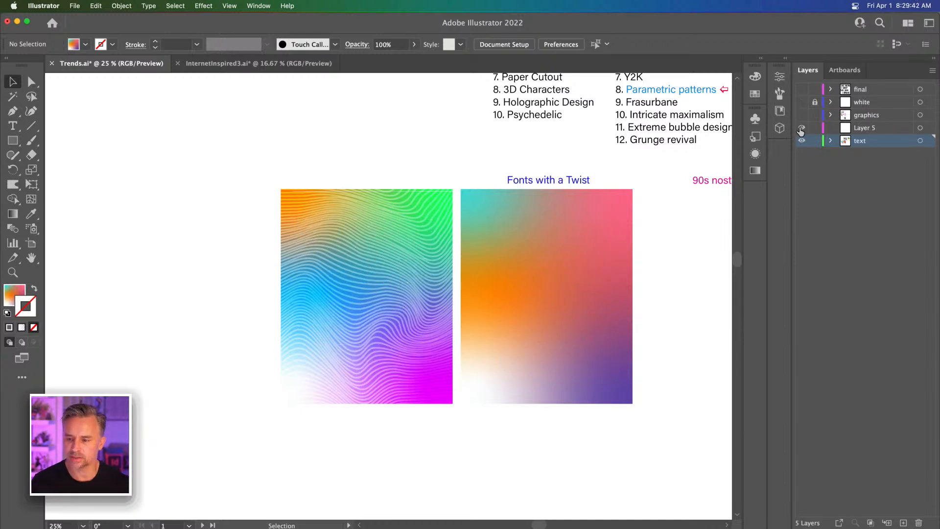
click(801, 128)
click(864, 128)
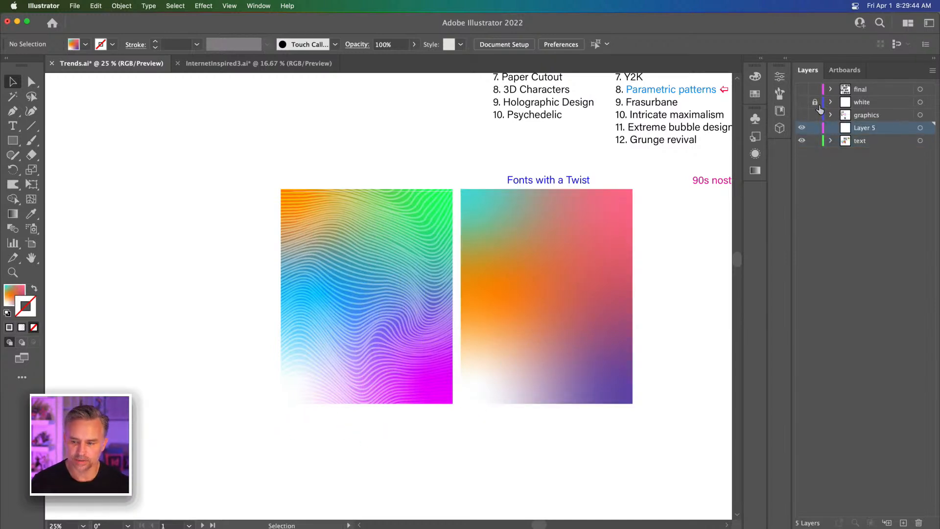
click(801, 102)
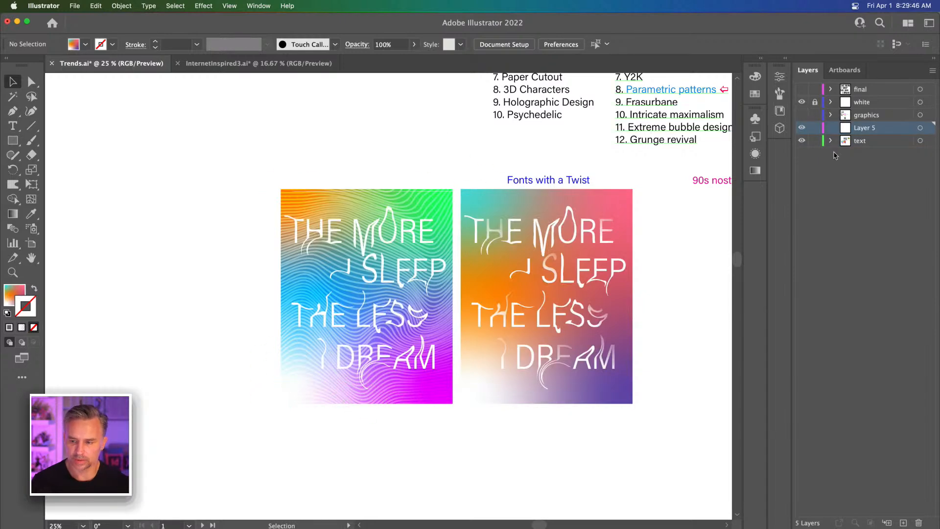
Step: Activate the text layer and duplicate the colorful wavy-line poster's artboard with its unlocked artwork, placing the copy to its left
click(860, 142)
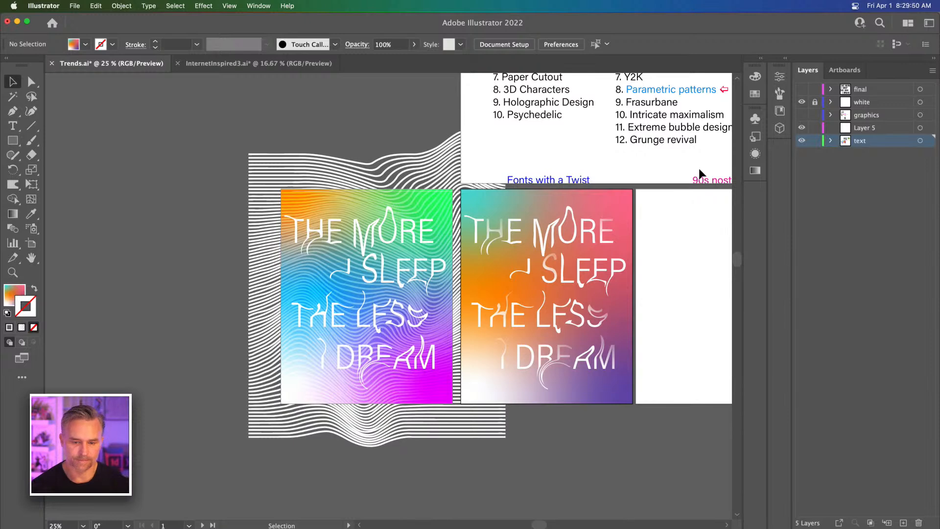
key(shift+o)
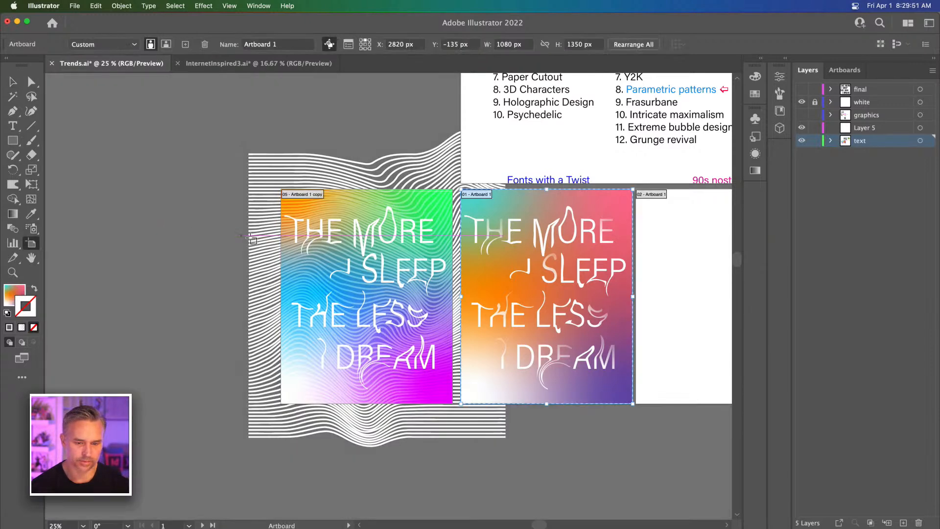
click(313, 210)
drag(362, 210, 176, 230)
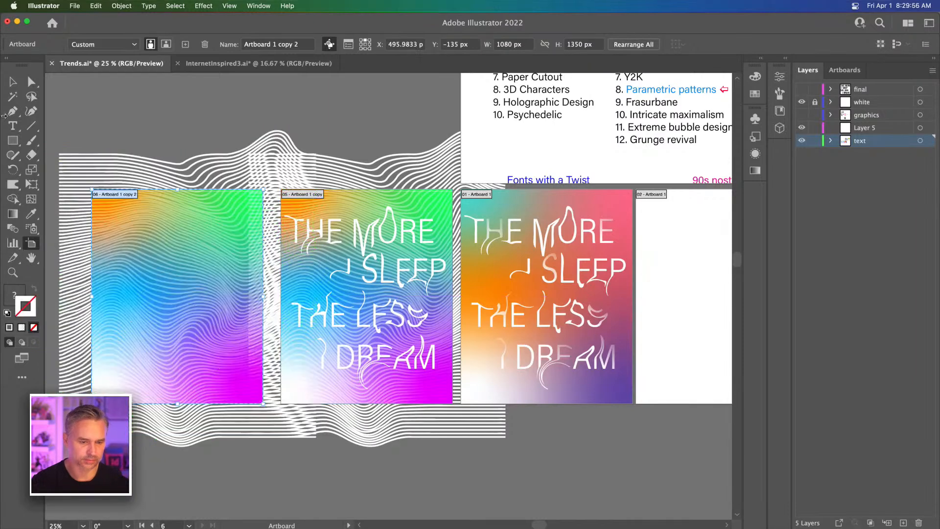
Step: Delete the wavy lines from the copied poster, keeping its gradient background
click(12, 82)
scroll(209, 132, left, 5)
scroll(159, 102, down, 2)
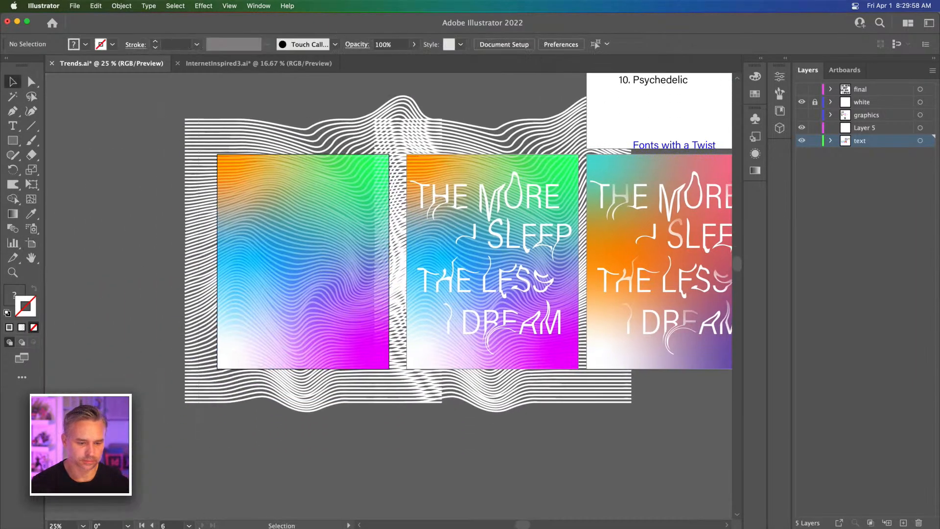
mouse_move(200, 526)
mouse_down()
mouse_move(214, 477)
mouse_move(191, 468)
mouse_up()
key(Delete)
mouse_move(211, 325)
mouse_down()
mouse_move(167, 437)
mouse_move(148, 440)
mouse_up()
click(218, 241)
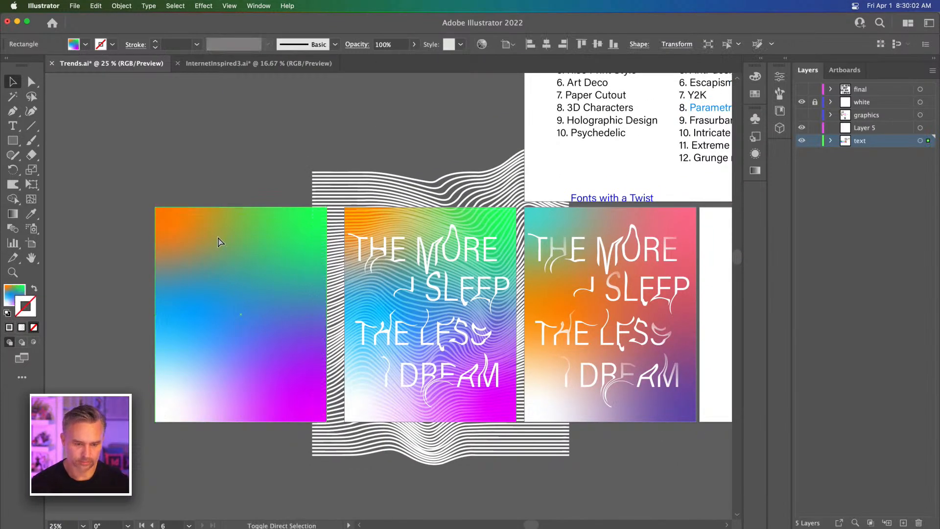
Step: Lock the text layer and briefly show the final layer to check its contents
click(815, 141)
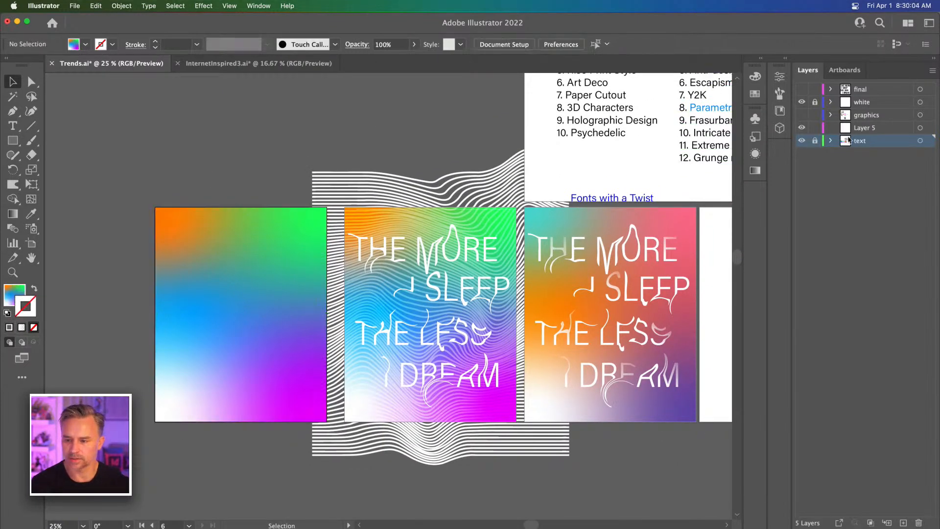
click(866, 103)
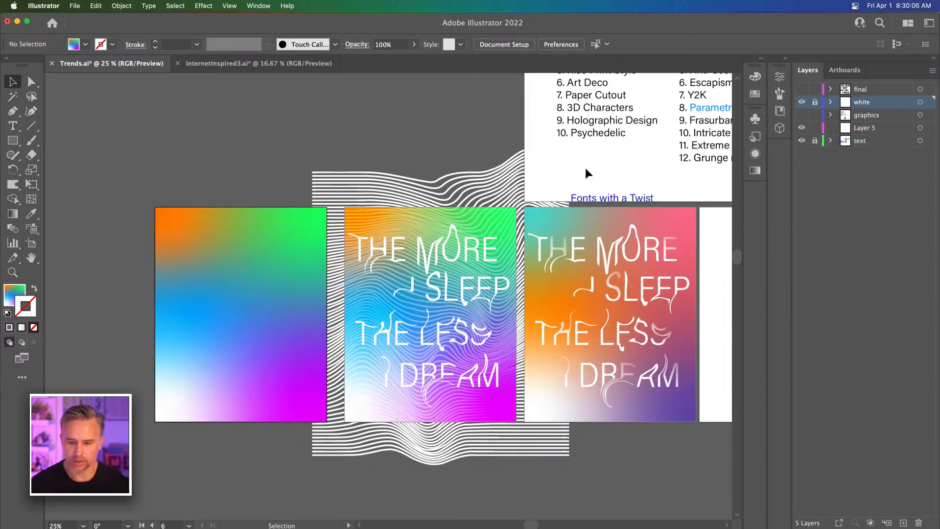
click(802, 89)
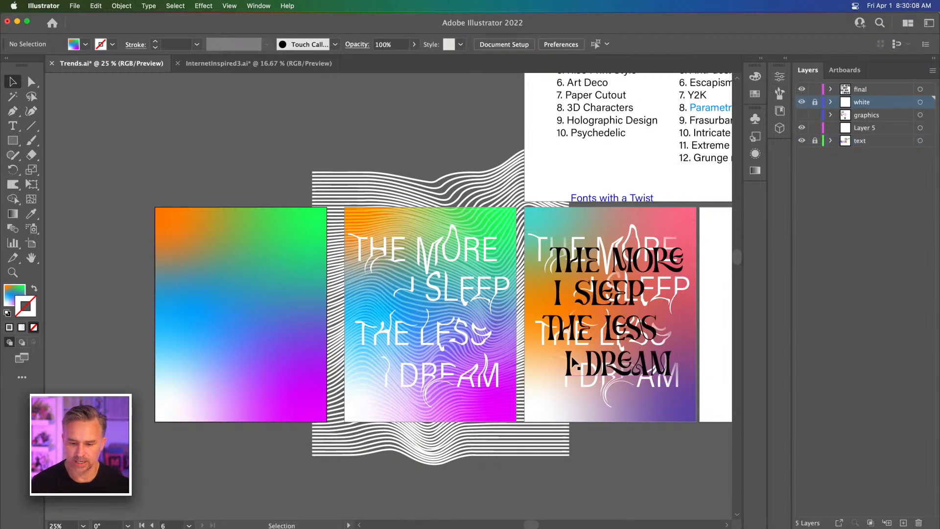
click(801, 89)
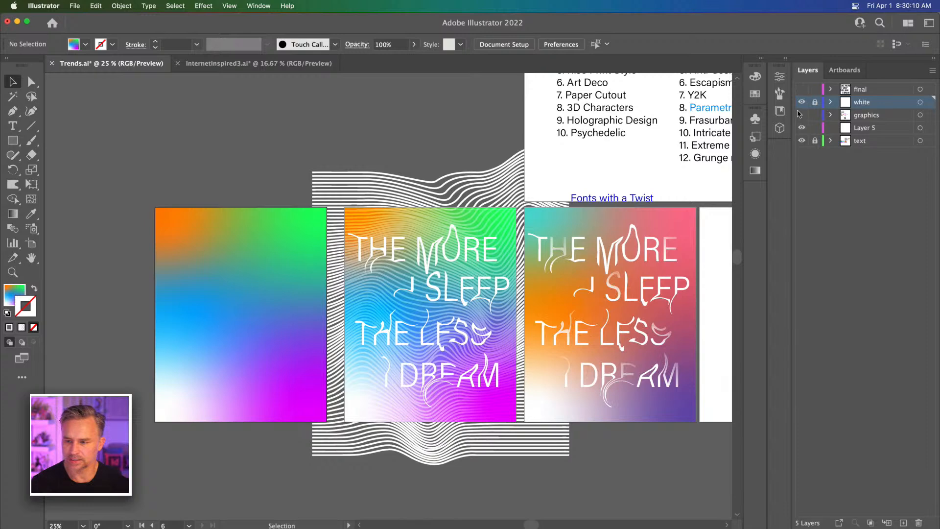
Step: Show the graphics layer and cut the plain black "THE MORE I SLEEP THE LESS I DREAM" text from below the artboards
click(802, 115)
click(865, 115)
scroll(575, 400, down, 5)
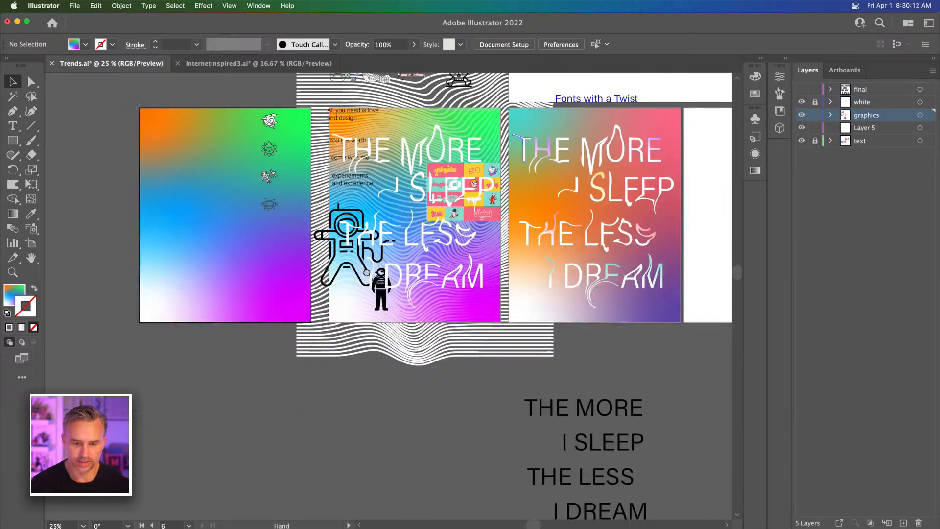
drag(470, 329, 656, 463)
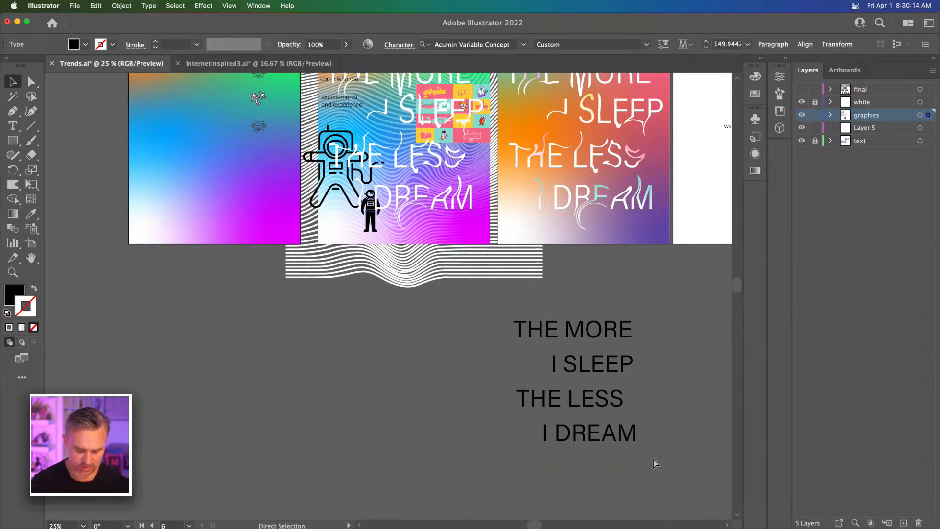
key(Delete)
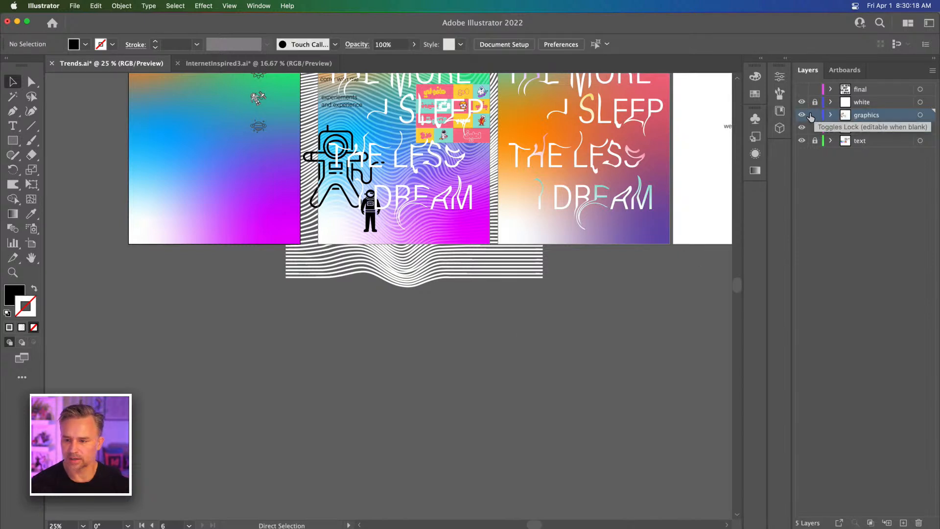
Step: Hide the graphics layer, then paste the plain text into Layer 5 and position it over the gradient-only poster
click(801, 115)
click(873, 128)
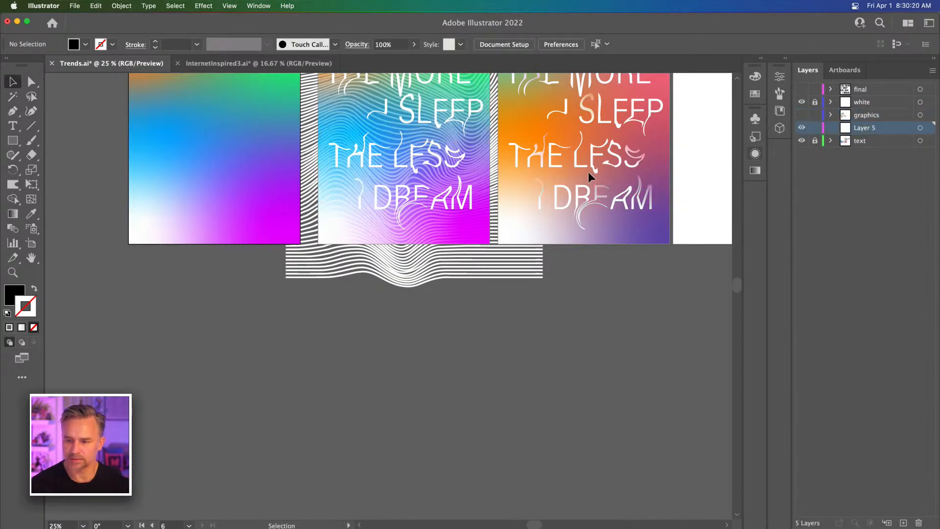
text(THE MORE I SLEEP THE LESS I DREAM)
scroll(379, 426, up, 5)
scroll(379, 426, left, 3)
drag(381, 426, 211, 264)
Step: Fill the pasted text with white and expand its full properties
key(super+equal)
key(super+equal)
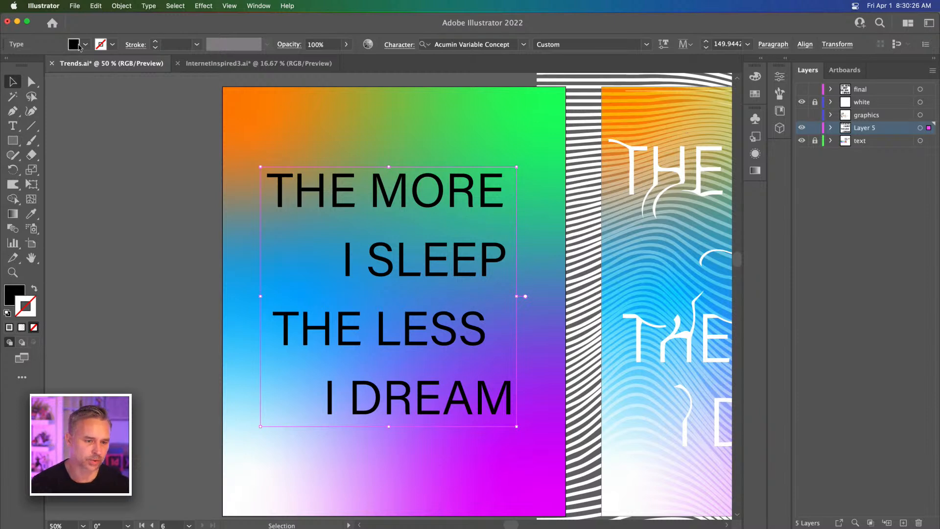
click(85, 45)
click(25, 65)
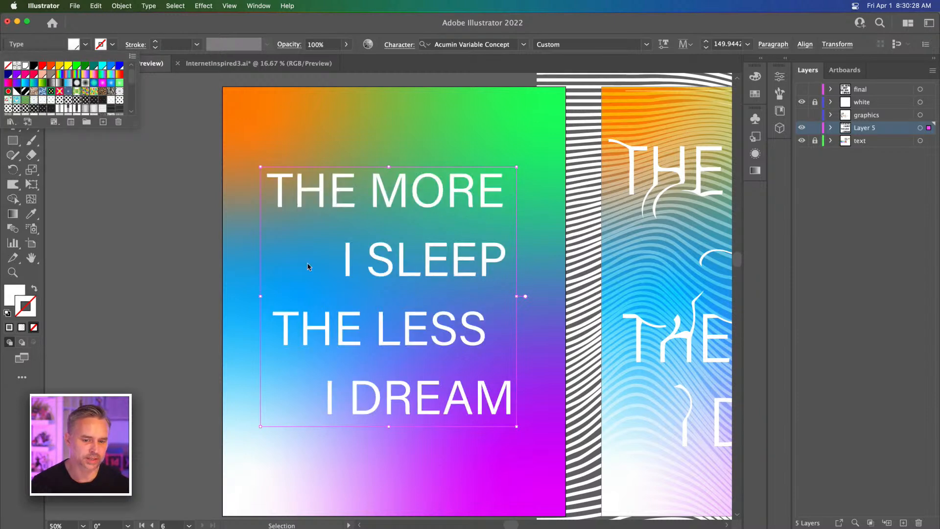
key(Escape)
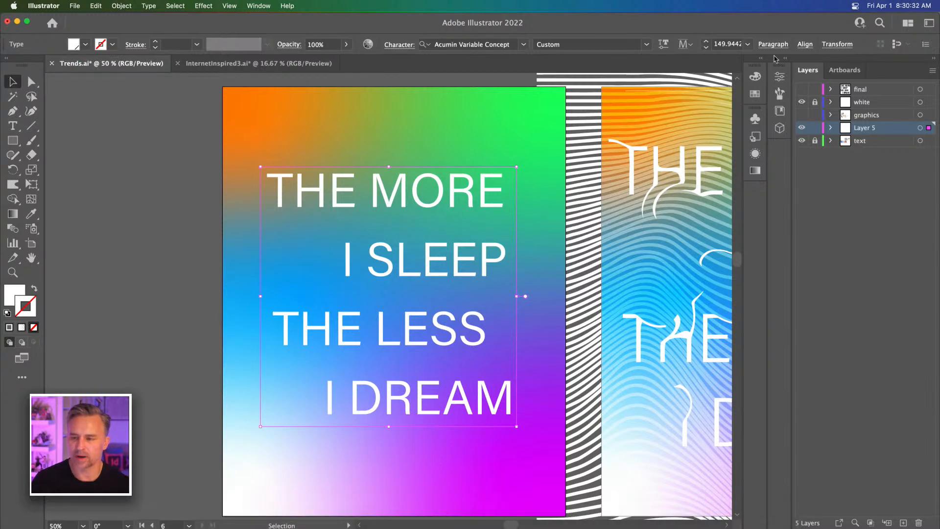
click(787, 59)
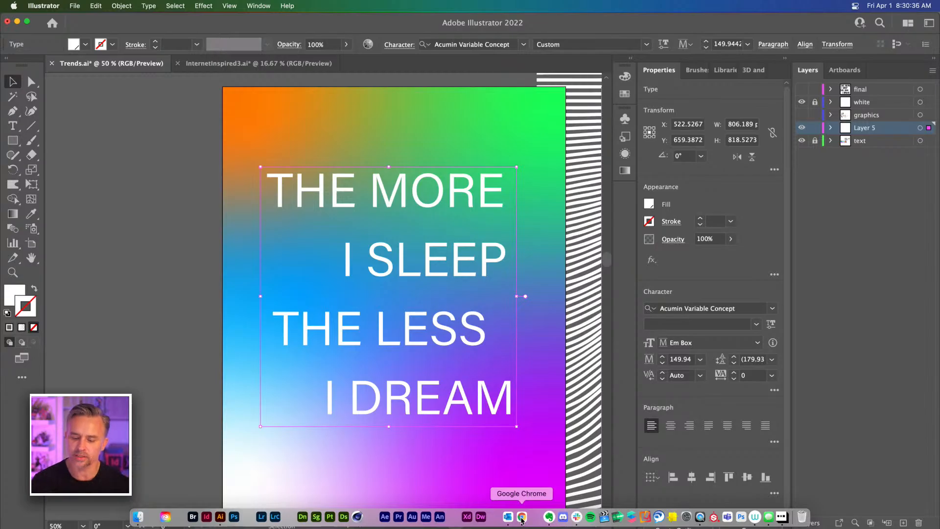
Step: Switch to Chrome and go to the "Expressive and experimental lettering" section of the 99designs trends article
click(522, 518)
scroll(476, 268, down, 10)
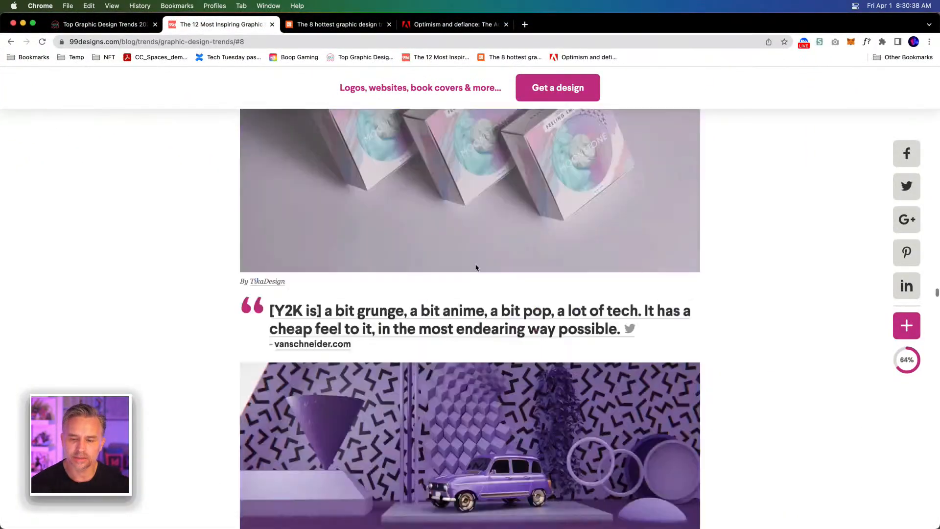
scroll(476, 268, up, 20)
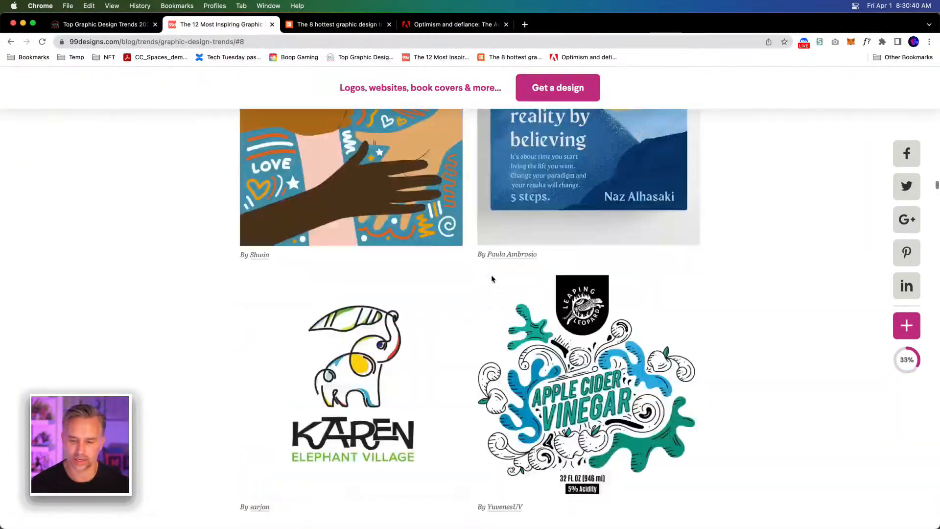
scroll(492, 278, up, 15)
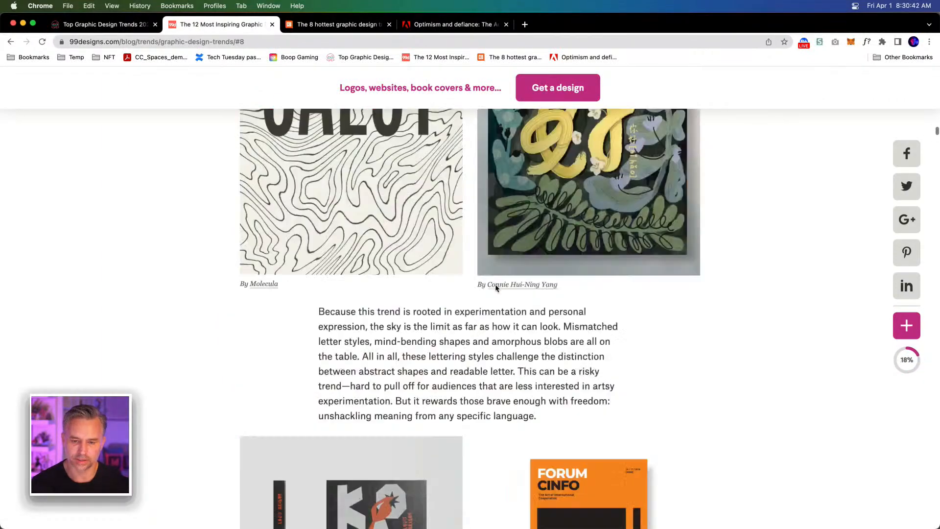
scroll(496, 288, up, 15)
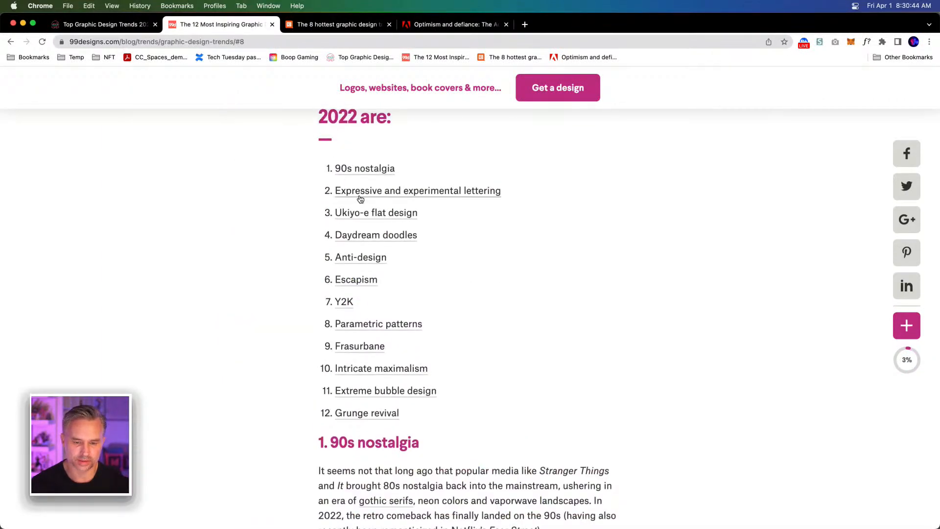
click(360, 199)
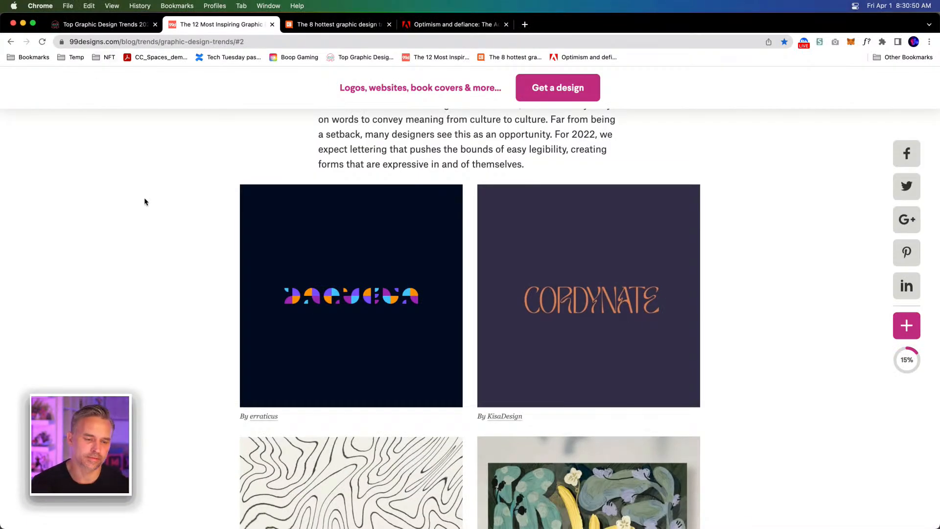
Step: Try to load type.adobe.com in a new browser tab
click(524, 24)
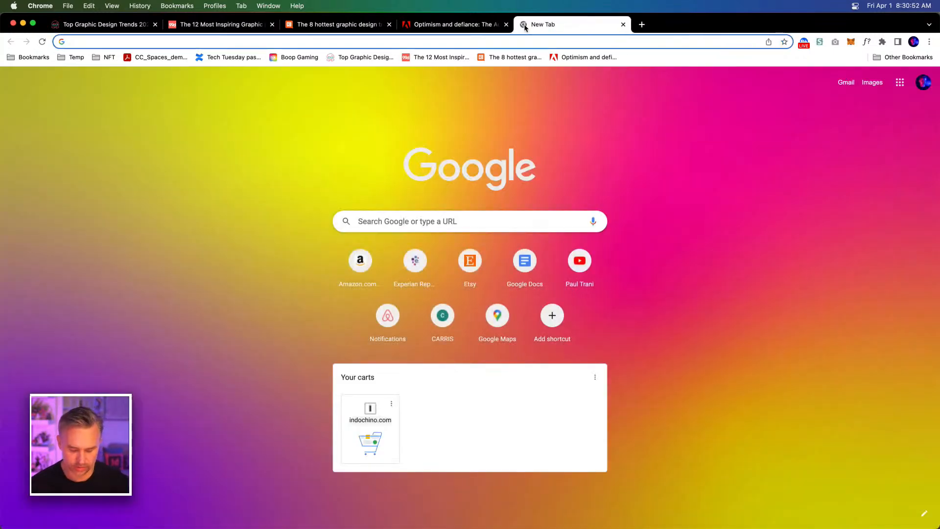
text(type.)
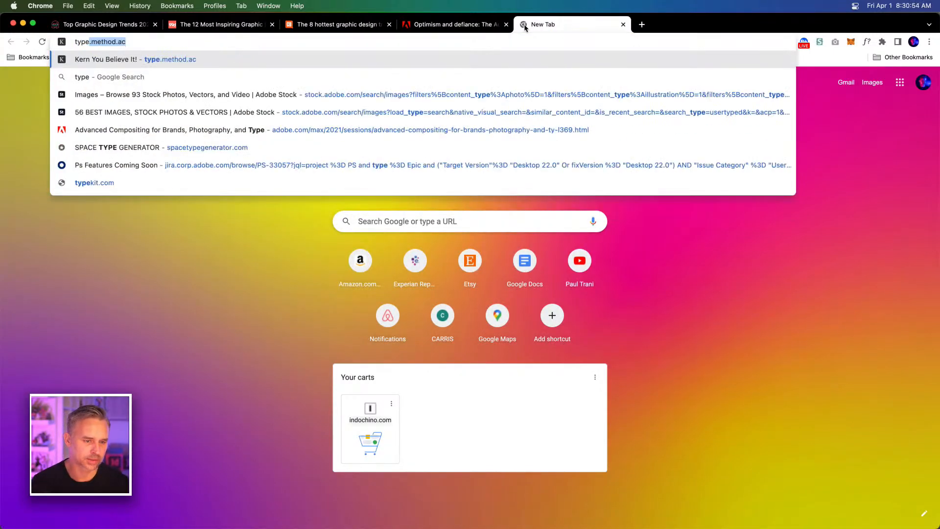
text(adobe.com)
key(Return)
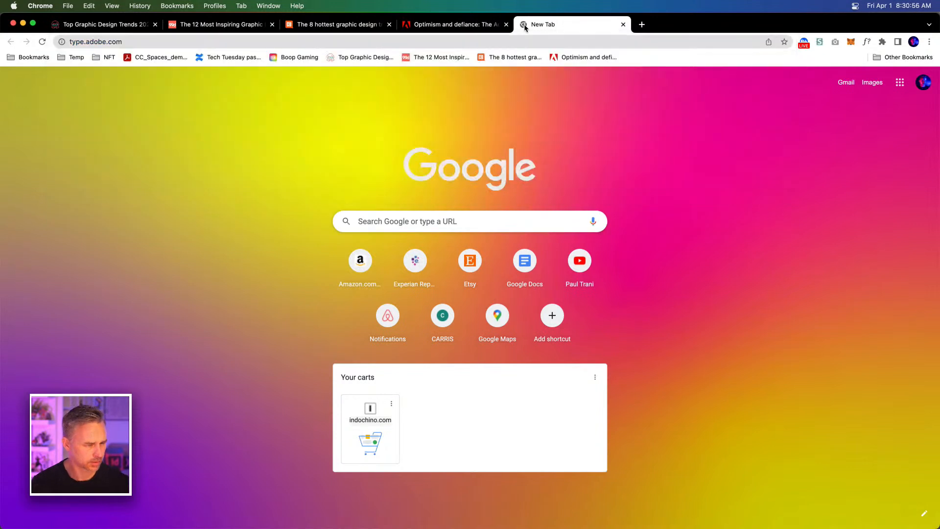
Step: Change the address to fonts.adobe.com and load the Adobe Fonts site
click(68, 39)
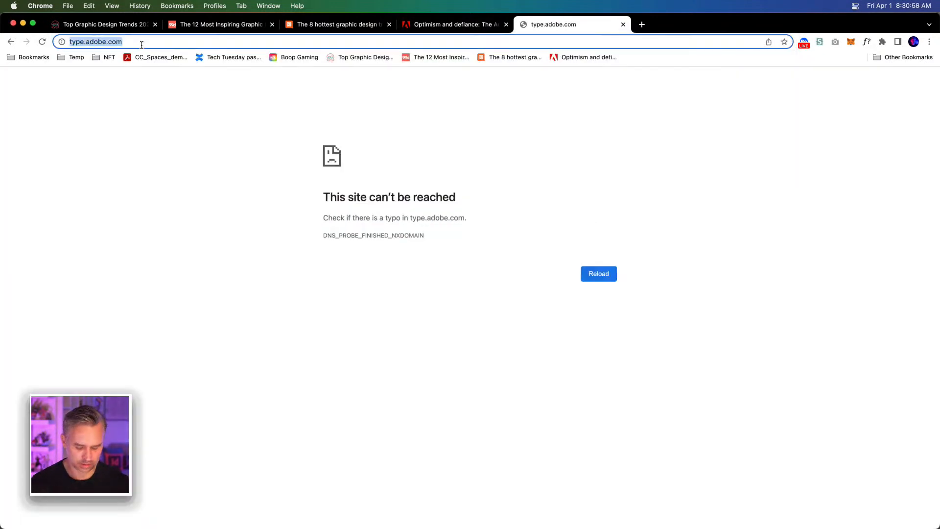
text(fonts.)
key(Return)
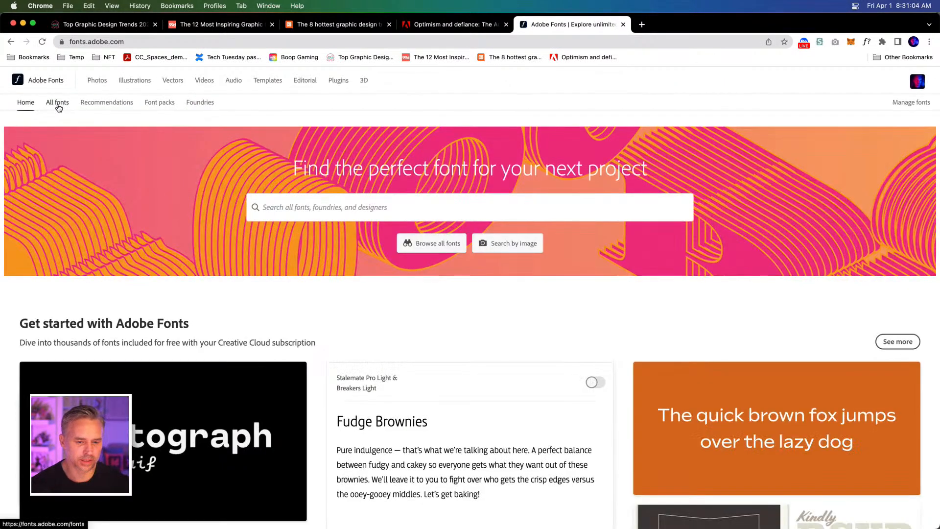
Step: List all fonts, expand the complete set of tags, filter by the Funky tag and browse the matching font families
click(59, 105)
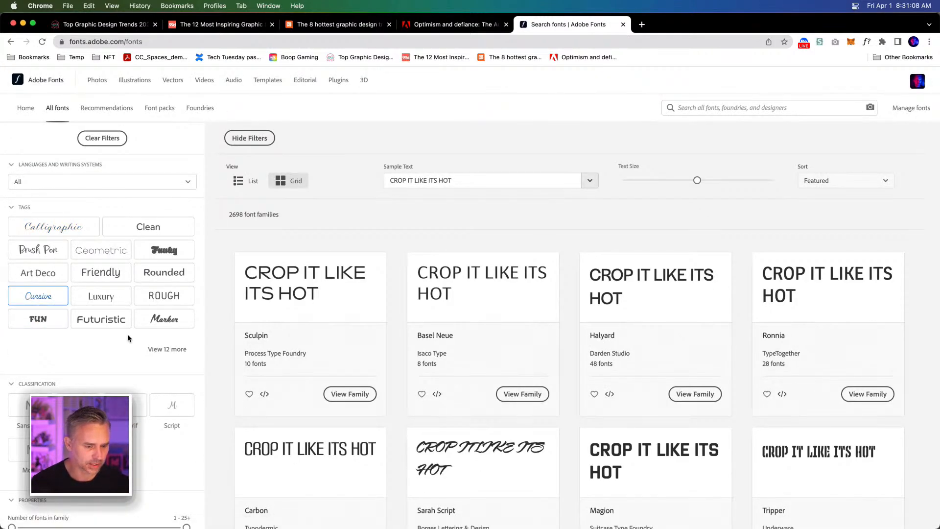
click(153, 349)
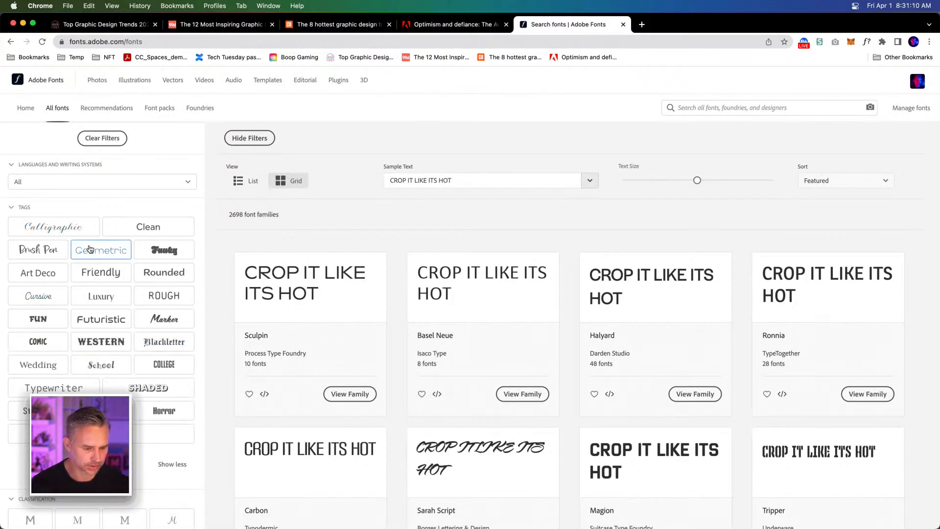
click(486, 180)
drag(487, 180, 418, 174)
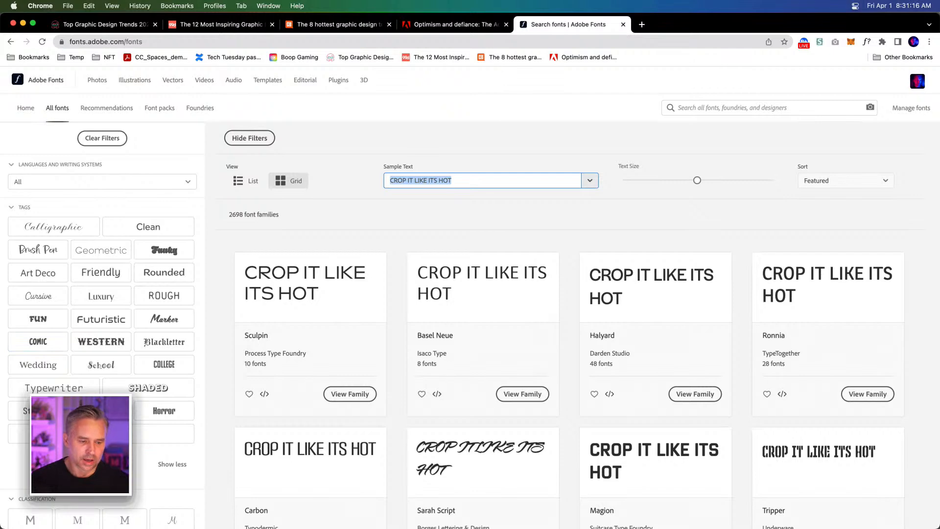
click(164, 250)
scroll(459, 383, down, 5)
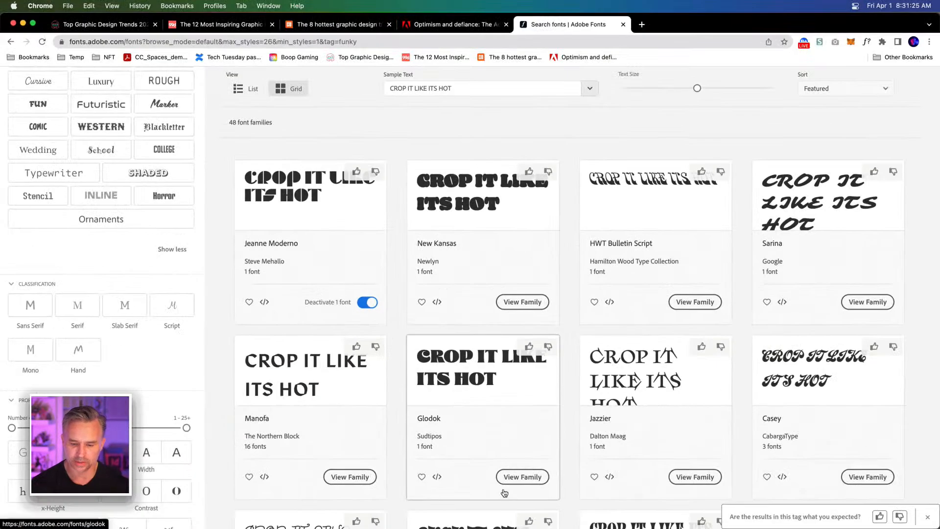
Step: Open the Glodok font family page and activate its Glodok Display font
click(488, 407)
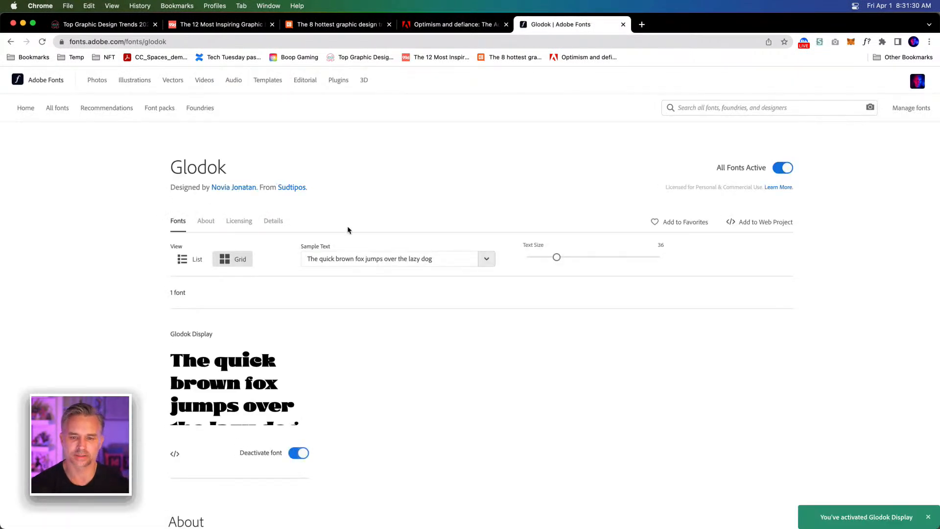
Step: Load the Pixel Surplus site in a new browser tab and look through its font bundles
click(641, 25)
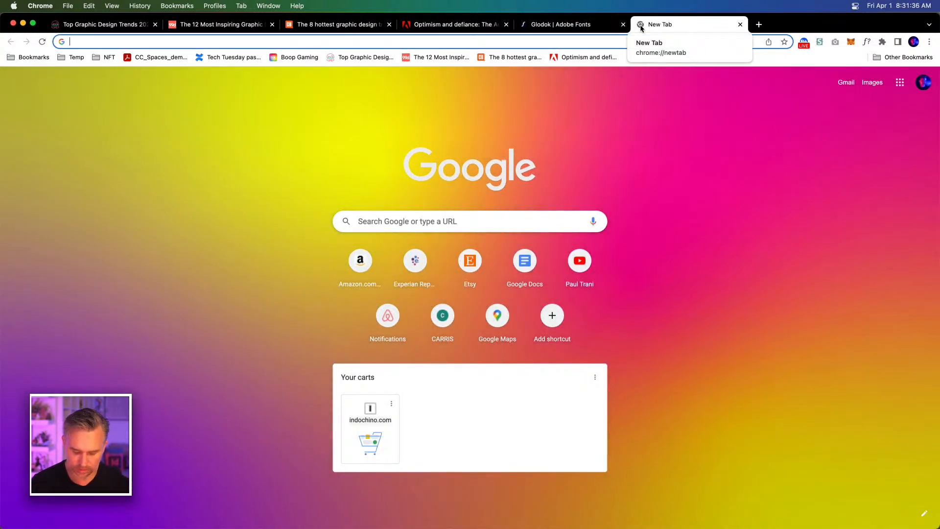
text(pixe)
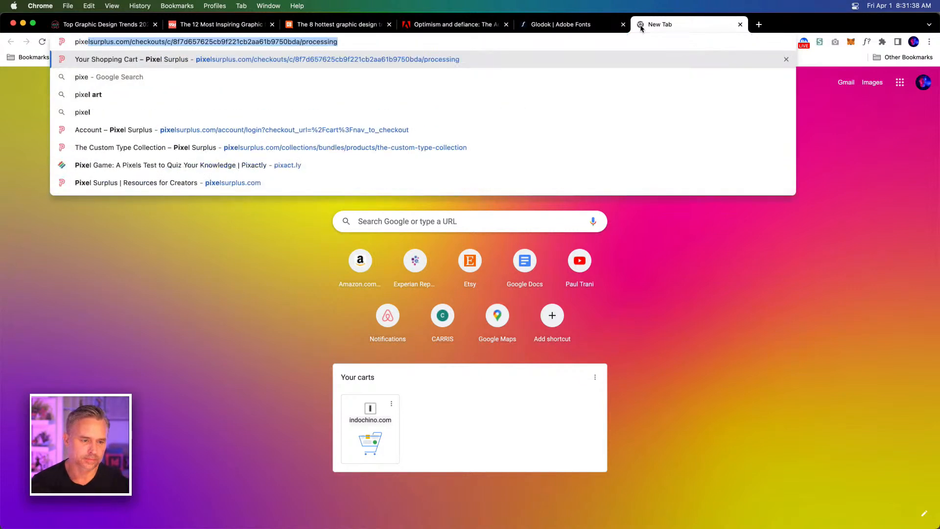
key(Return)
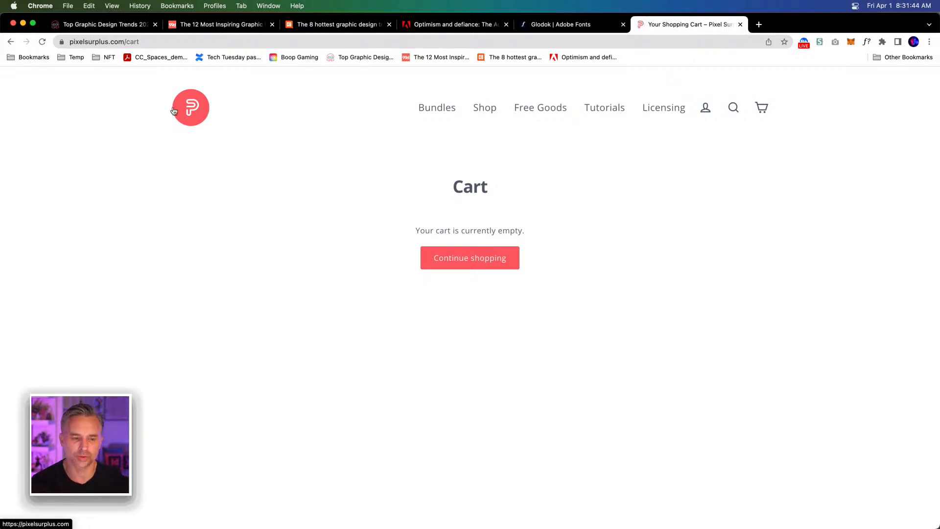
click(428, 114)
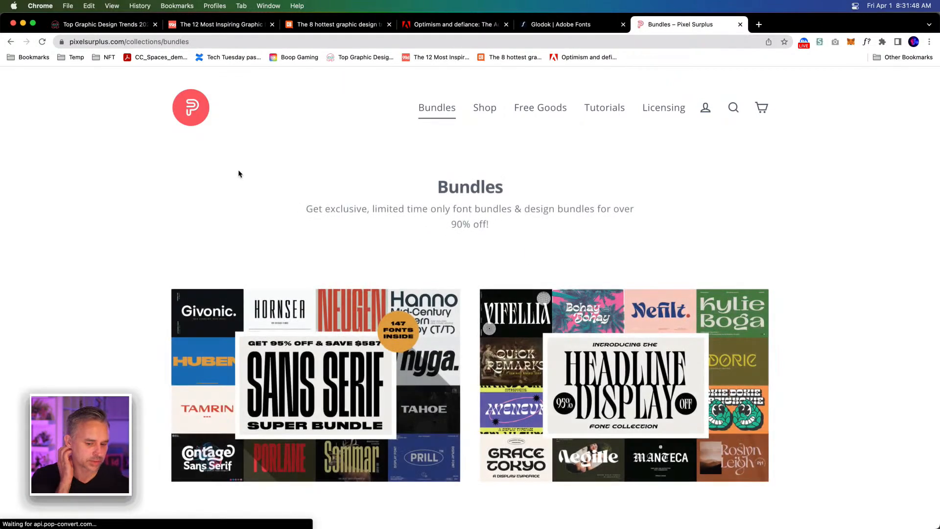
scroll(710, 279, down, 6)
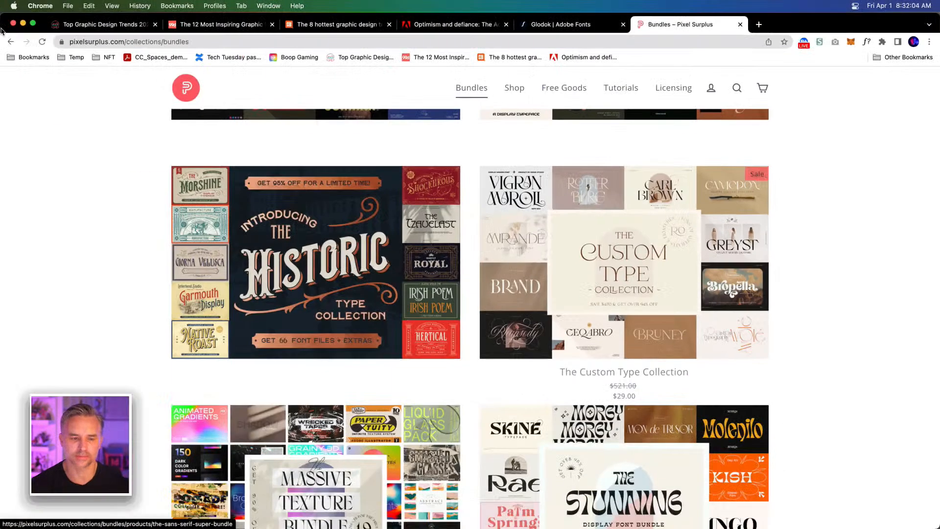
Step: Switch to Illustrator, preview favourite fonts on the four selected poster text lines, and set them in BRAMS
click(23, 23)
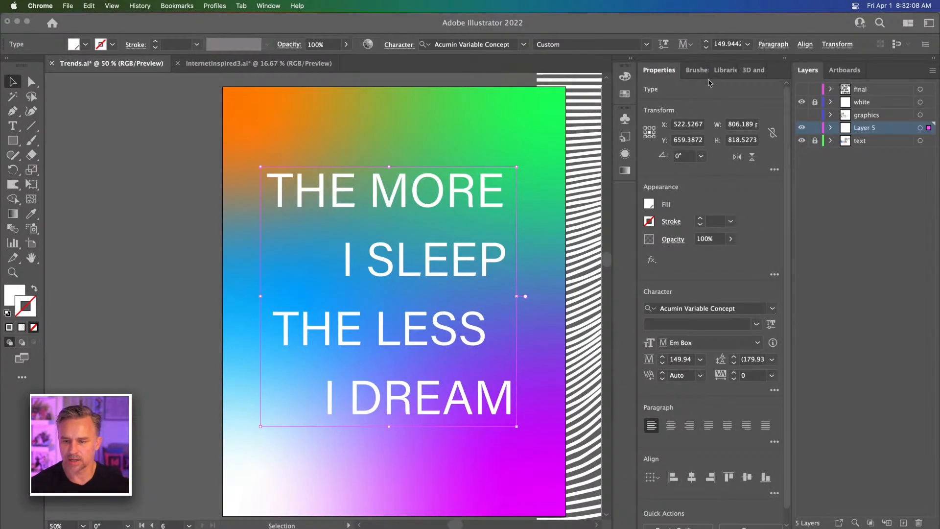
click(395, 67)
drag(431, 125, 221, 73)
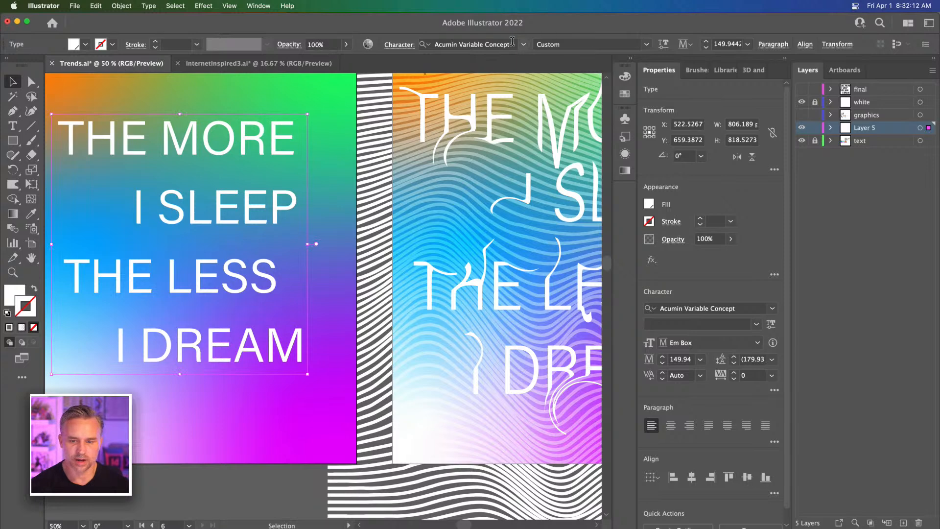
click(524, 45)
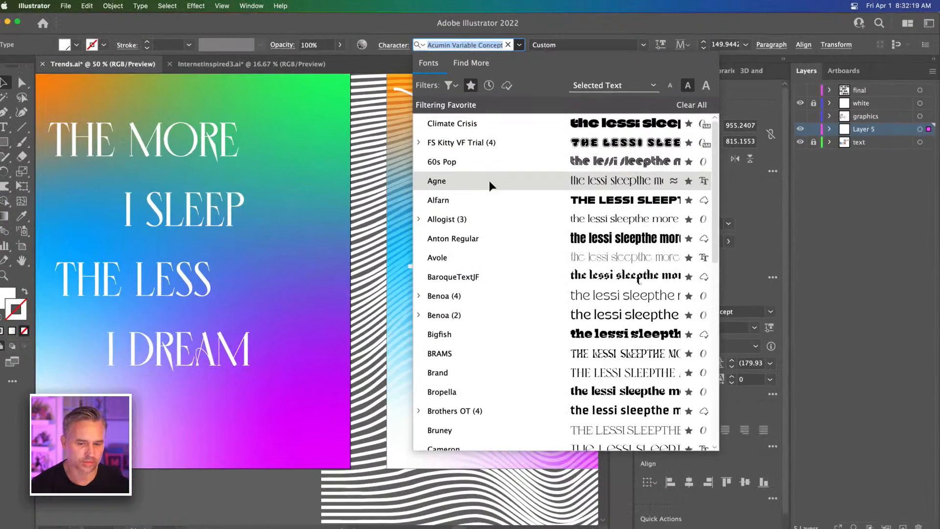
key(space)
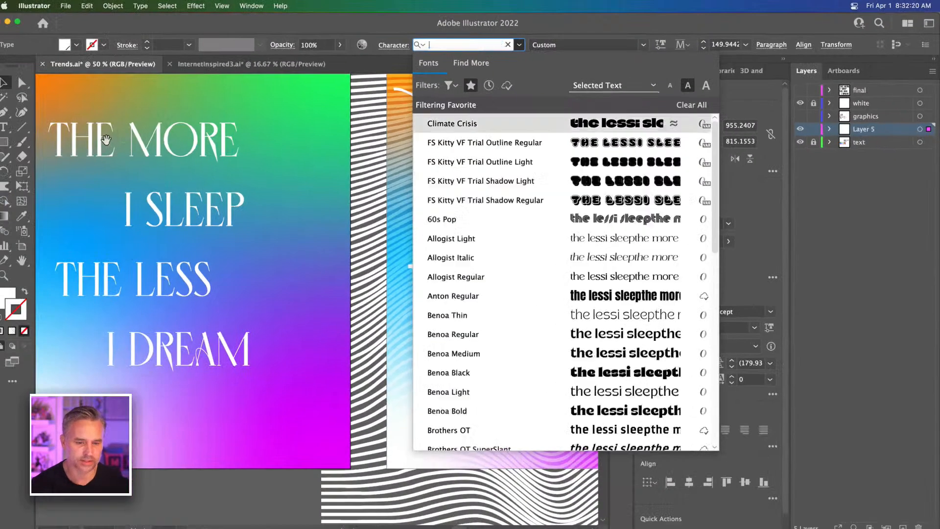
drag(101, 138, 161, 150)
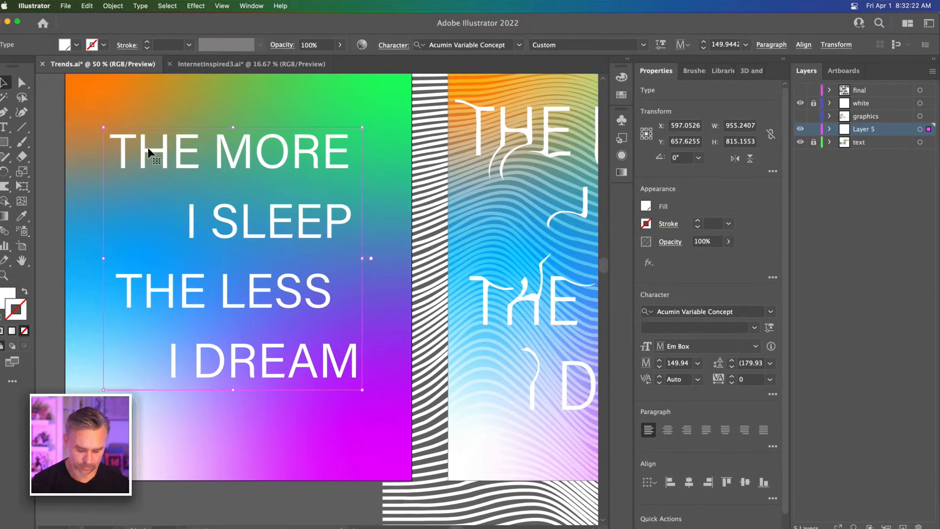
key(super+=)
key(space)
drag(326, 207, 256, 174)
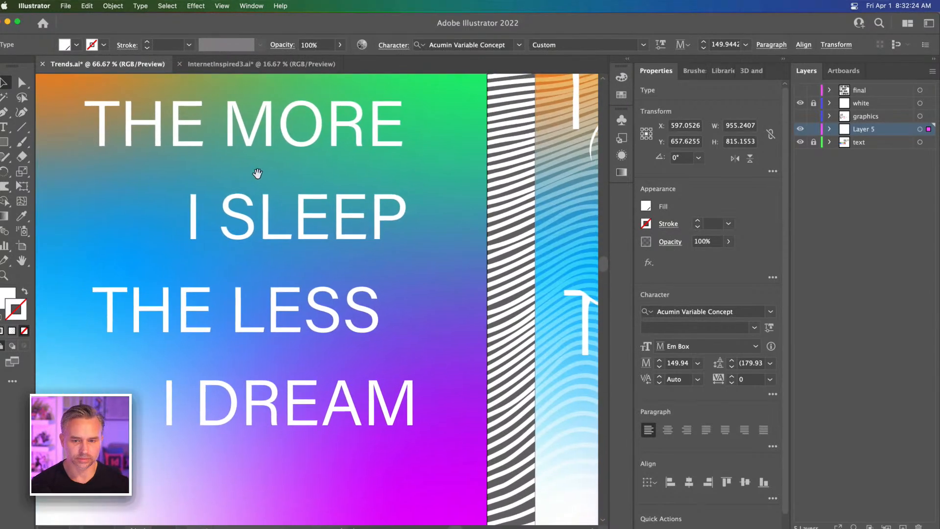
click(519, 44)
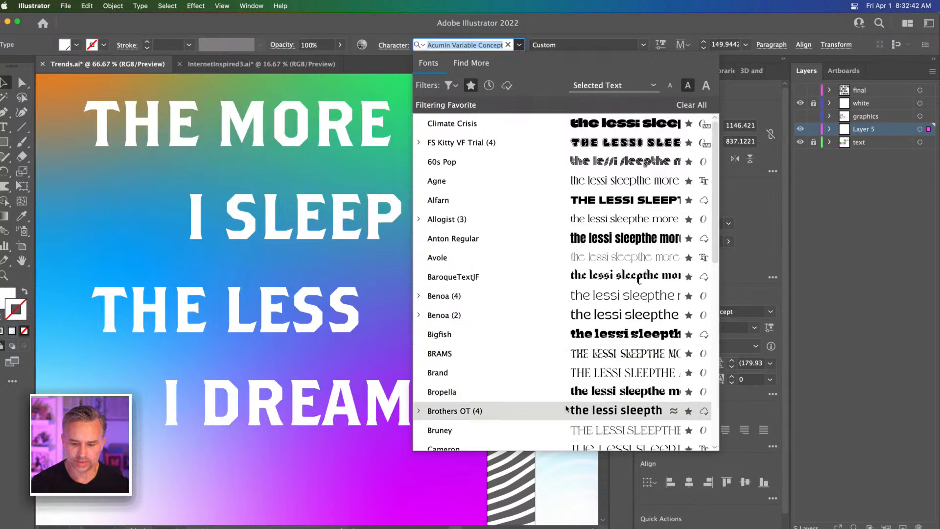
click(565, 353)
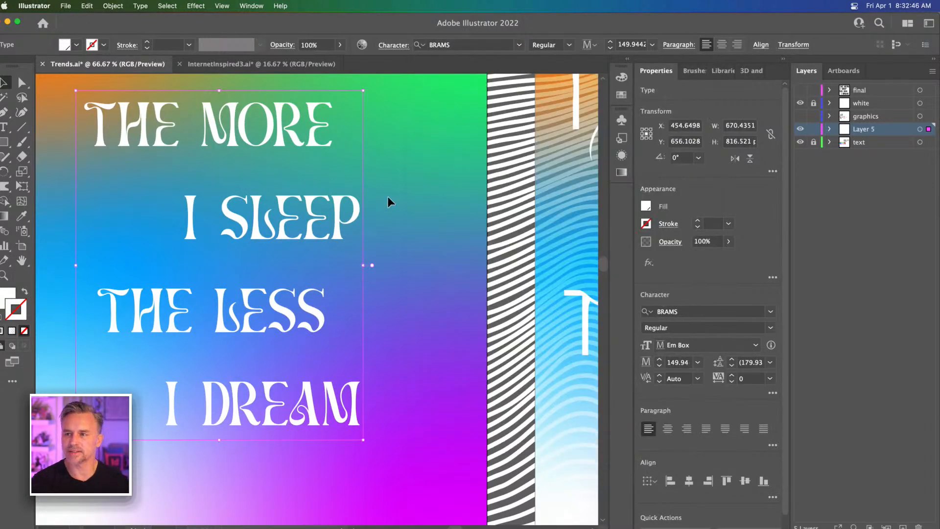
Step: Tighten the spacing between the four text lines by moving THE LESS, I SLEEP and THE MORE closer to I DREAM
scroll(277, 218, left, 4)
scroll(281, 211, right, 3)
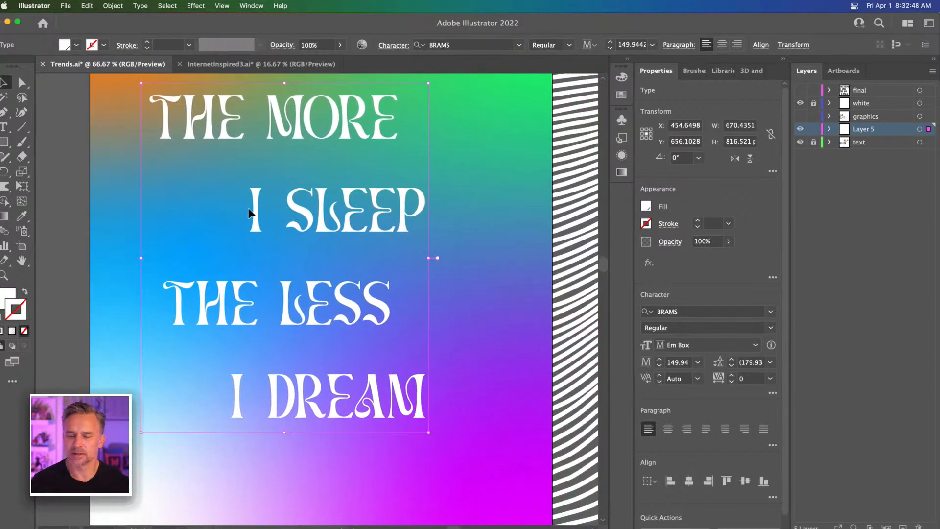
click(208, 202)
drag(304, 212, 318, 177)
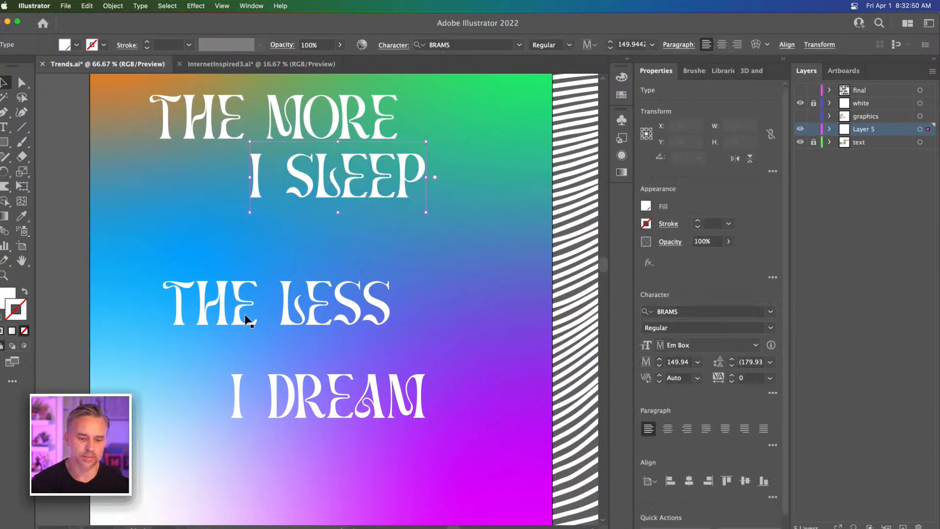
drag(250, 318, 248, 343)
click(227, 319)
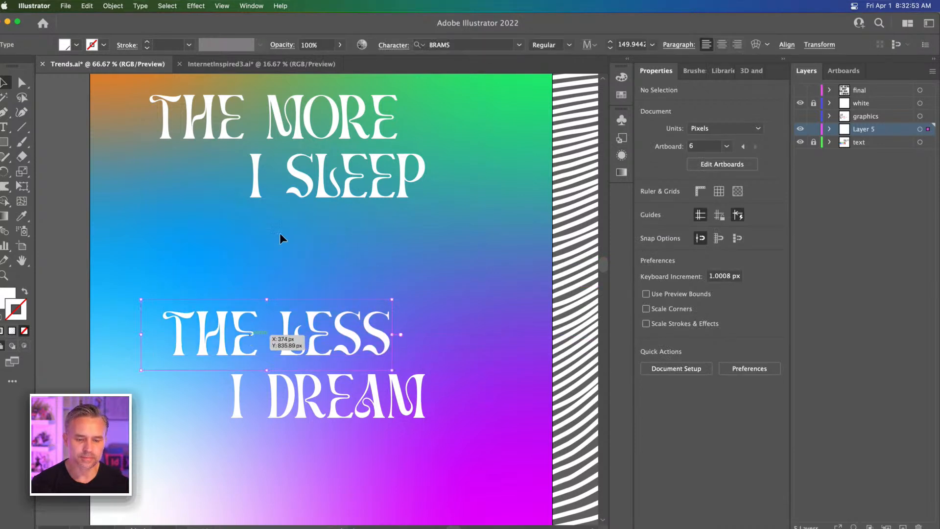
click(323, 189)
click(325, 263)
drag(295, 166, 302, 250)
drag(293, 135, 294, 211)
Step: Scale all four text lines up together to about 211 pt and shift THE MORE slightly to the right
drag(172, 134, 411, 440)
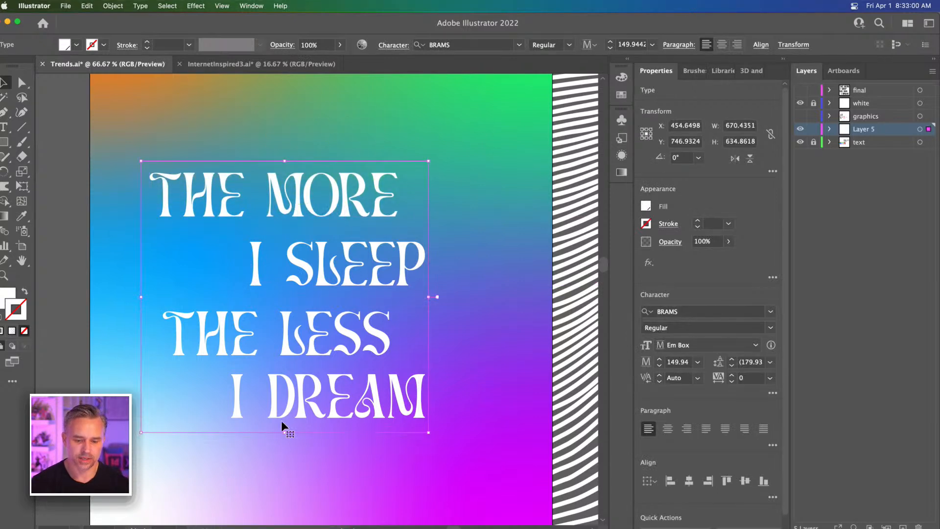
drag(142, 433, 84, 489)
drag(177, 183, 206, 193)
click(193, 244)
click(198, 291)
scroll(199, 286, down, 1)
scroll(200, 287, left, 1)
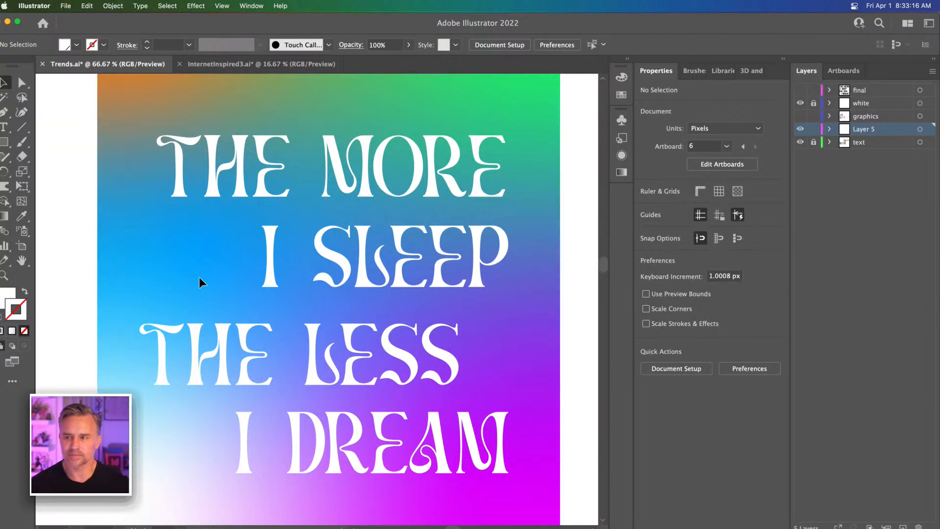
Step: Raise the four text lines on the gradient poster, and nudge I SLEEP and I DREAM slightly to the left
key(super+minus)
key(super+minus)
key(super+minus)
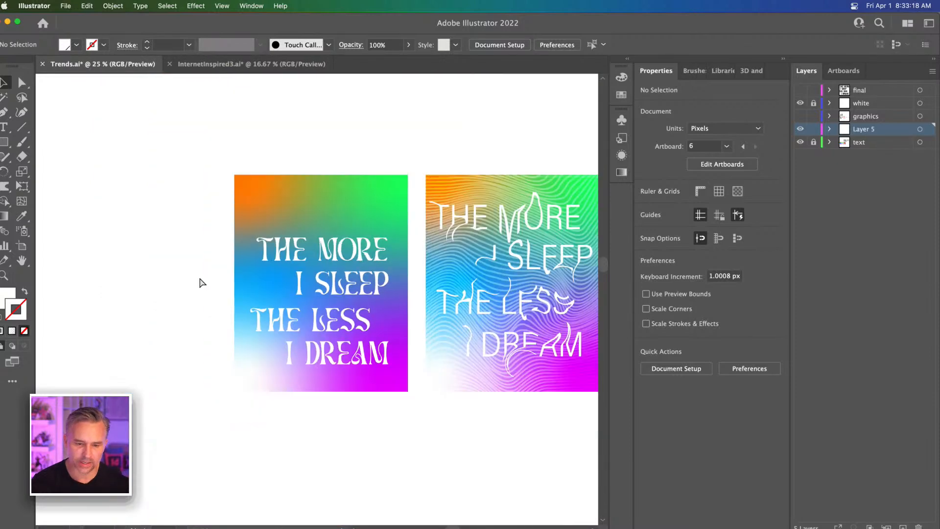
drag(230, 275, 229, 292)
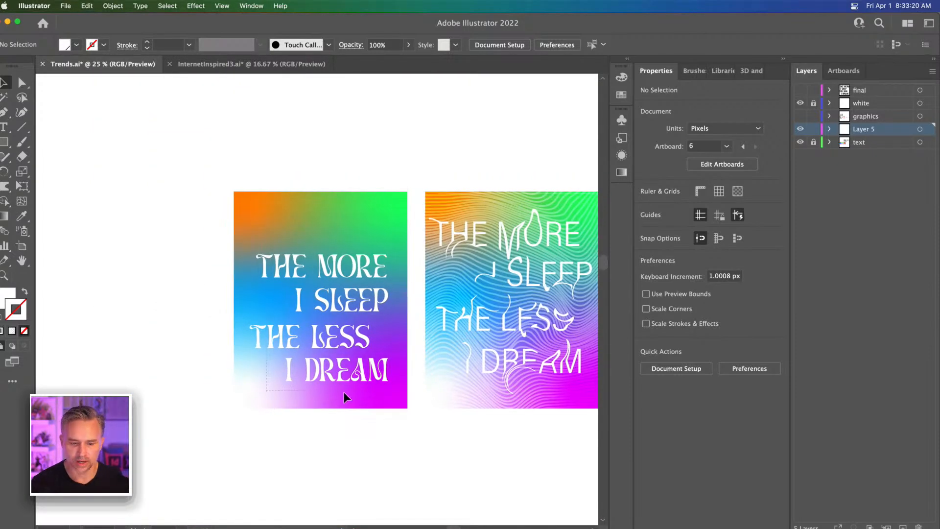
click(326, 311)
drag(322, 303, 320, 281)
click(230, 279)
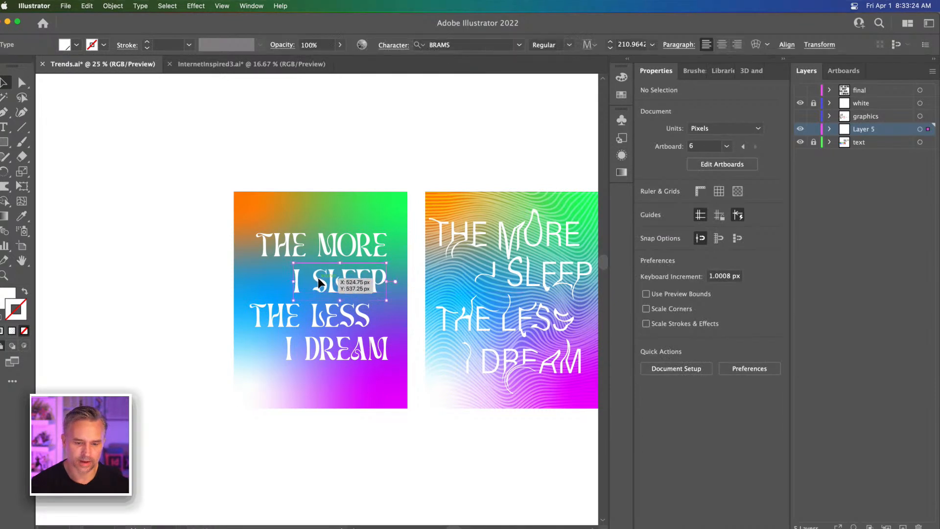
drag(322, 342, 316, 342)
click(260, 275)
Step: View the gradient posters in Presentation Mode
drag(401, 184, 338, 178)
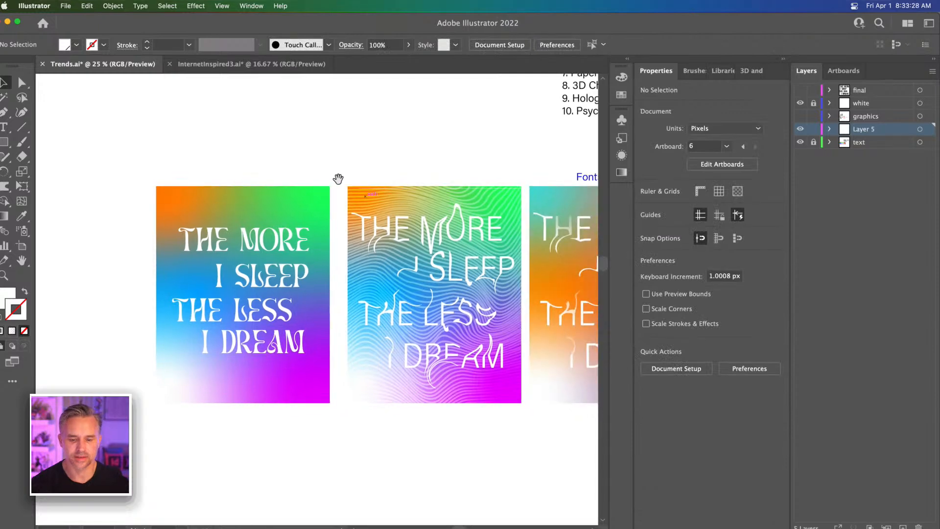
click(220, 6)
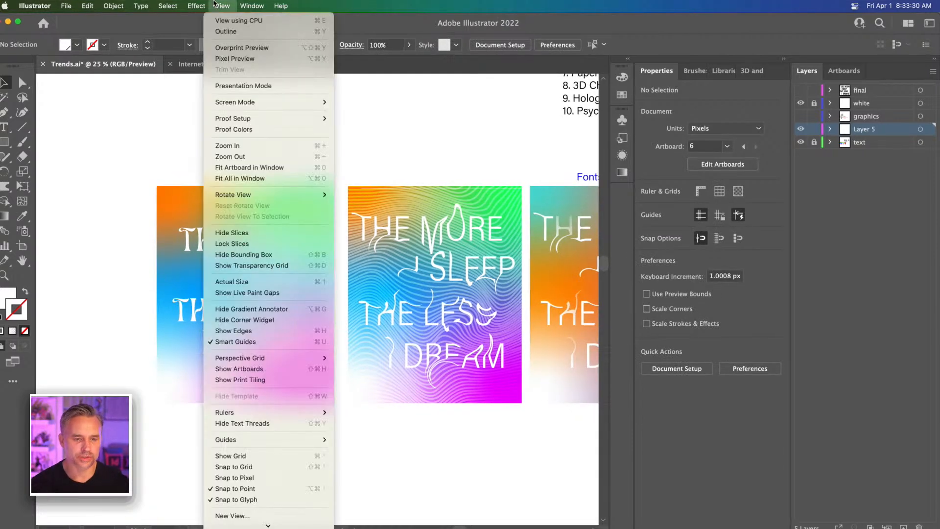
click(250, 87)
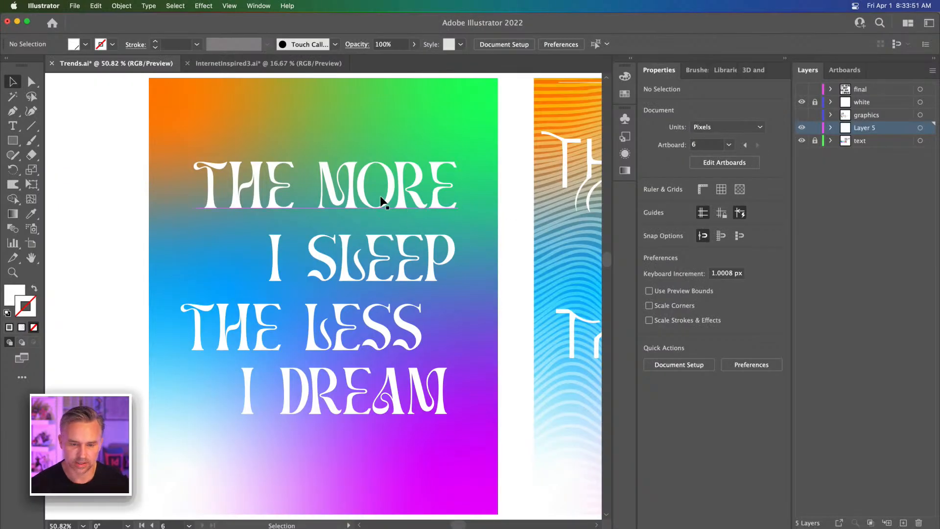
Step: Display the BRAMS glyph set for the THE MORE line and examine its ligatures, such as the one for RE
key(t)
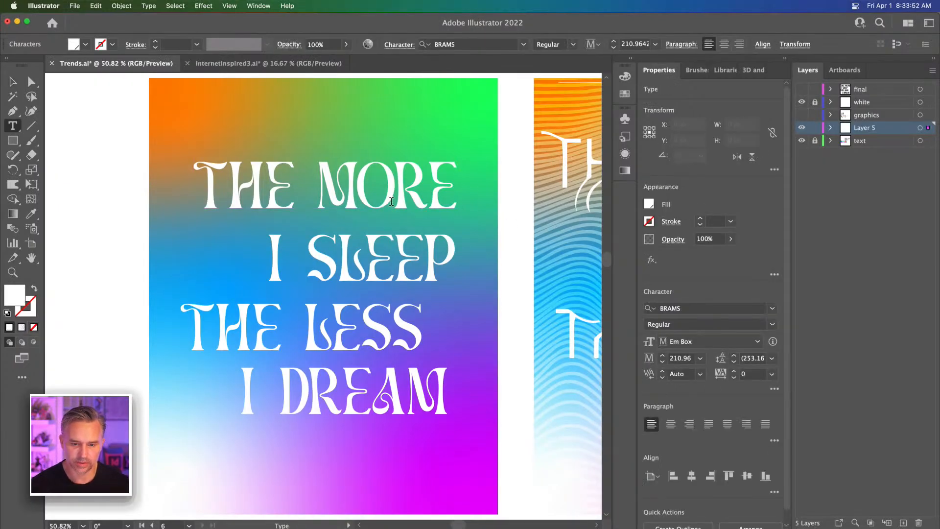
click(259, 5)
mouse_move(348, 494)
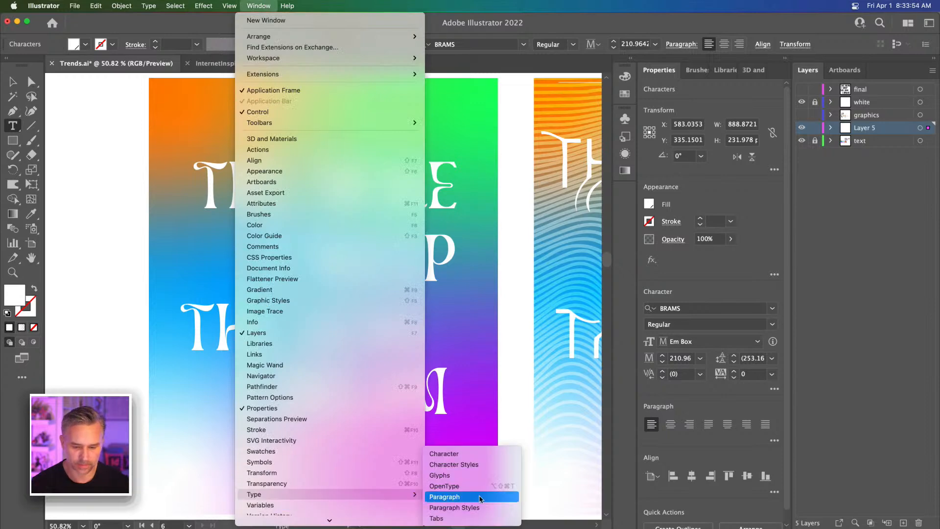
click(479, 475)
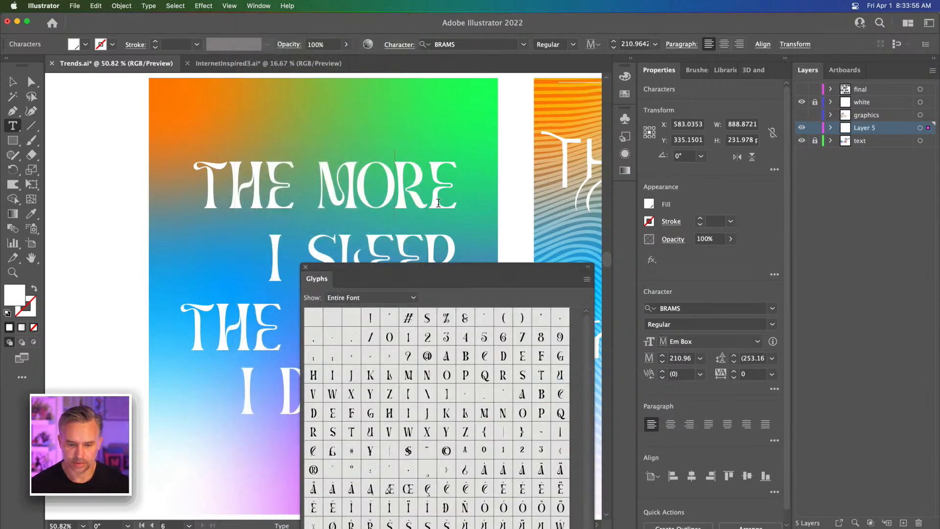
drag(403, 279, 599, 81)
scroll(630, 210, down, 5)
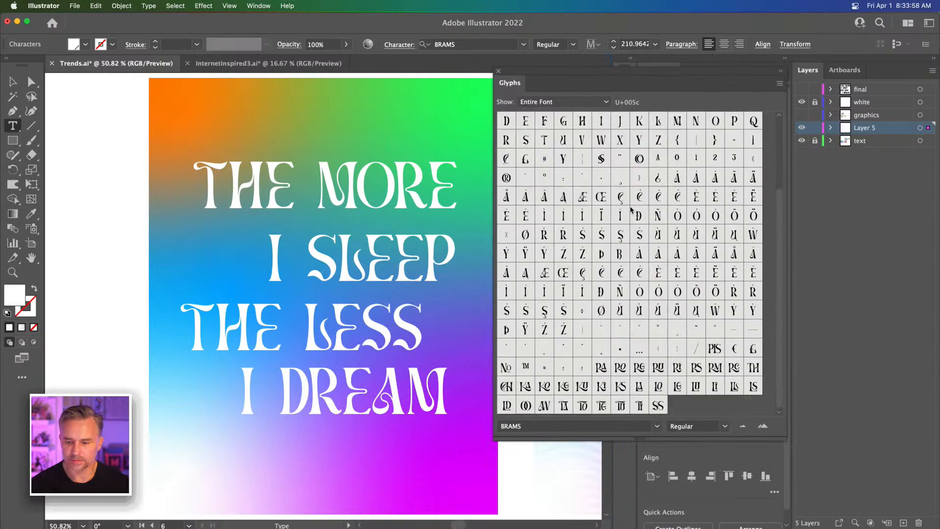
key(Down)
scroll(629, 236, down, 5)
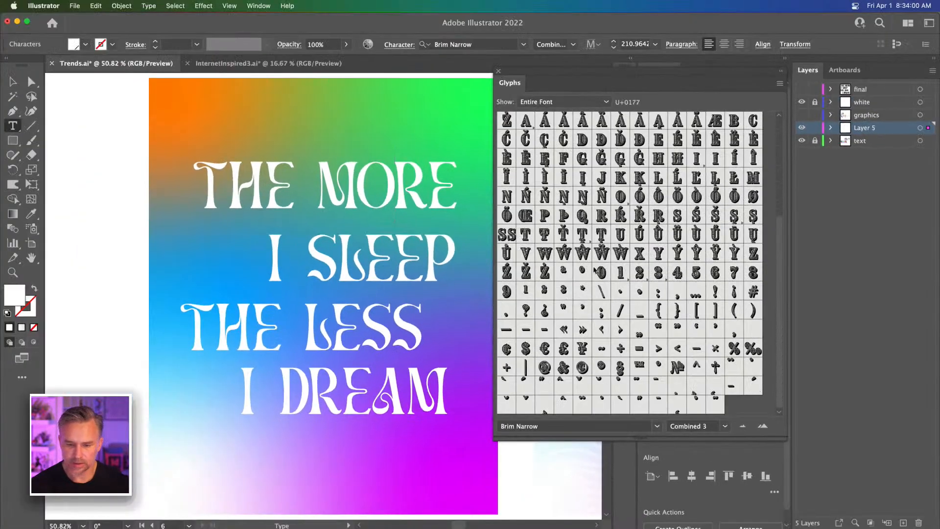
key(Up)
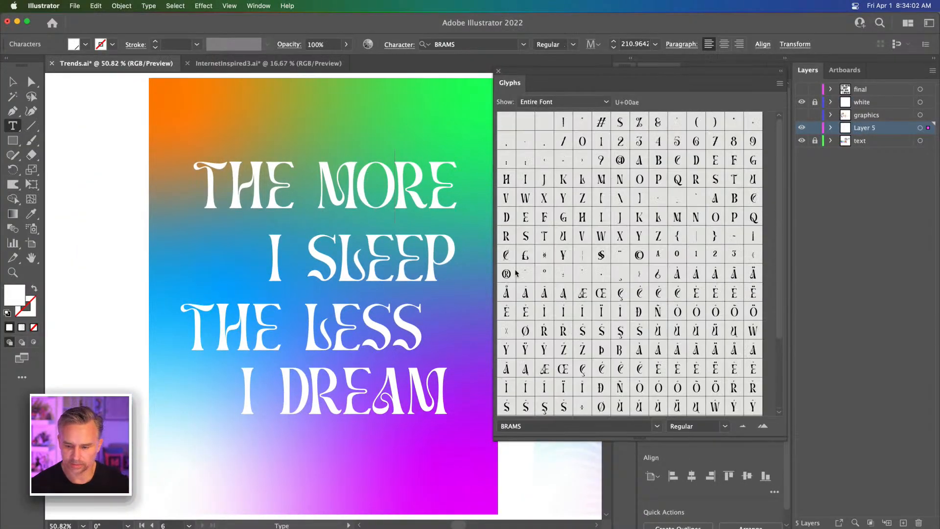
scroll(777, 370, down, 5)
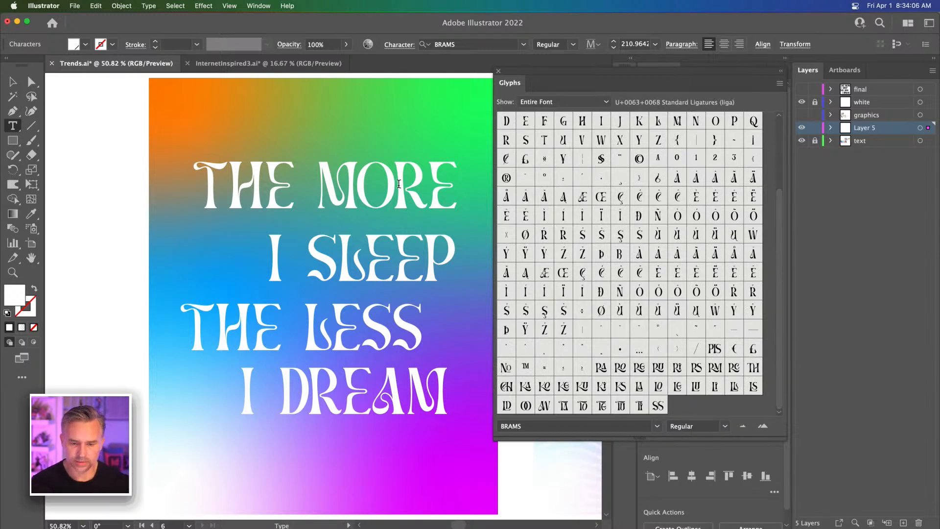
drag(398, 184, 458, 186)
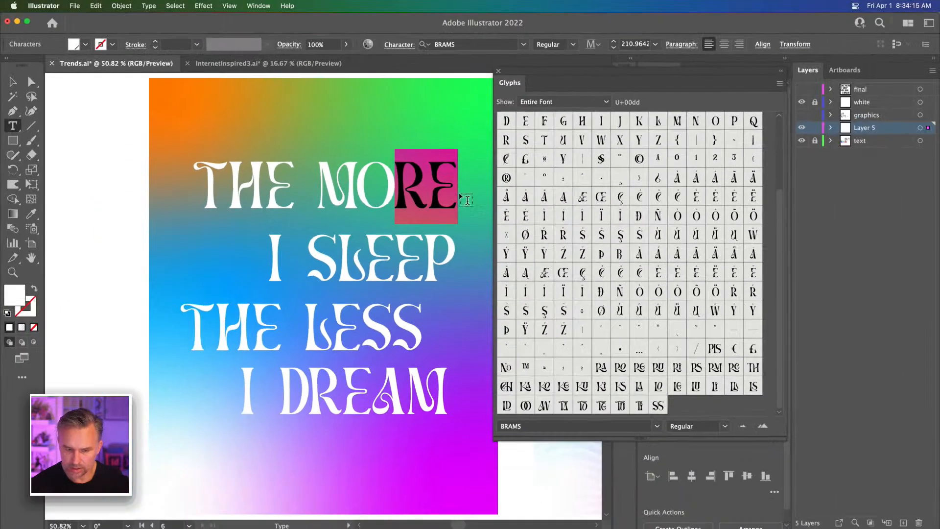
key(Escape)
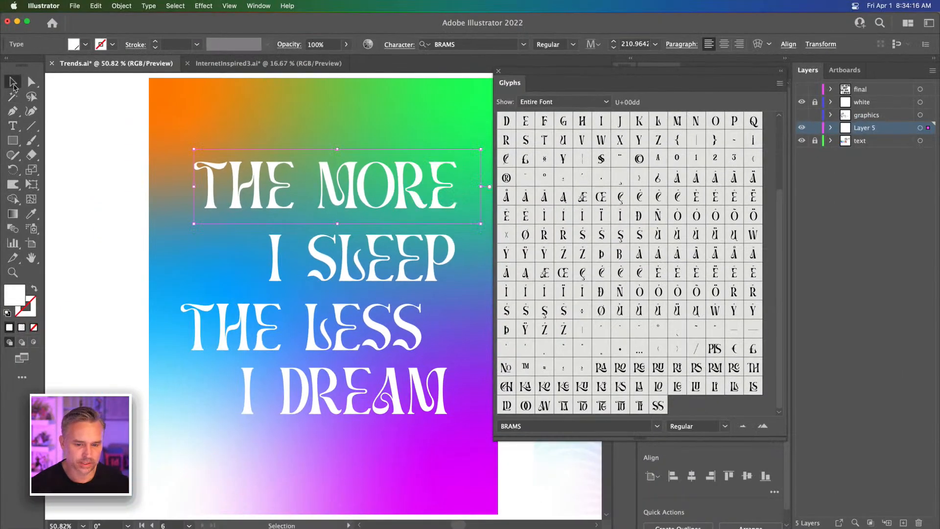
Step: Turn off All Caps for all four text lines so the BRAMS ligatures apply
drag(146, 124, 395, 426)
drag(619, 89, 301, 338)
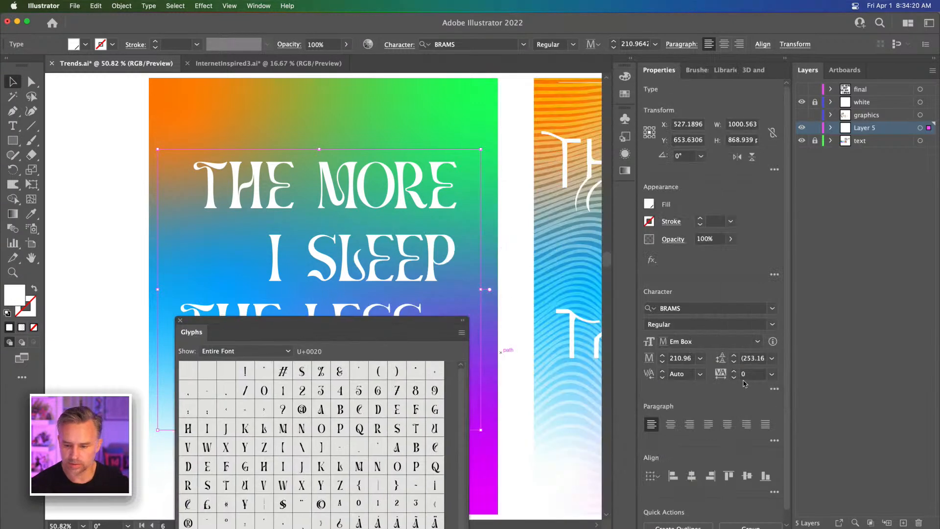
click(774, 388)
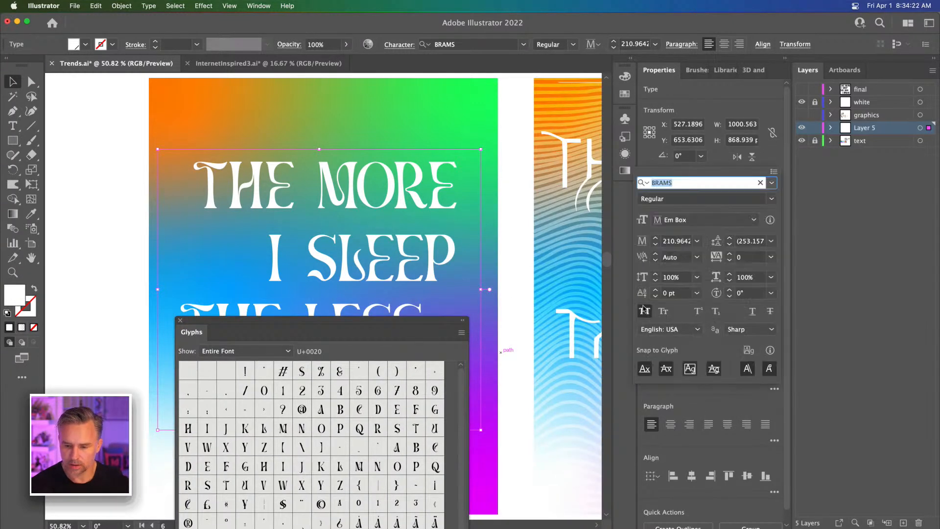
click(644, 310)
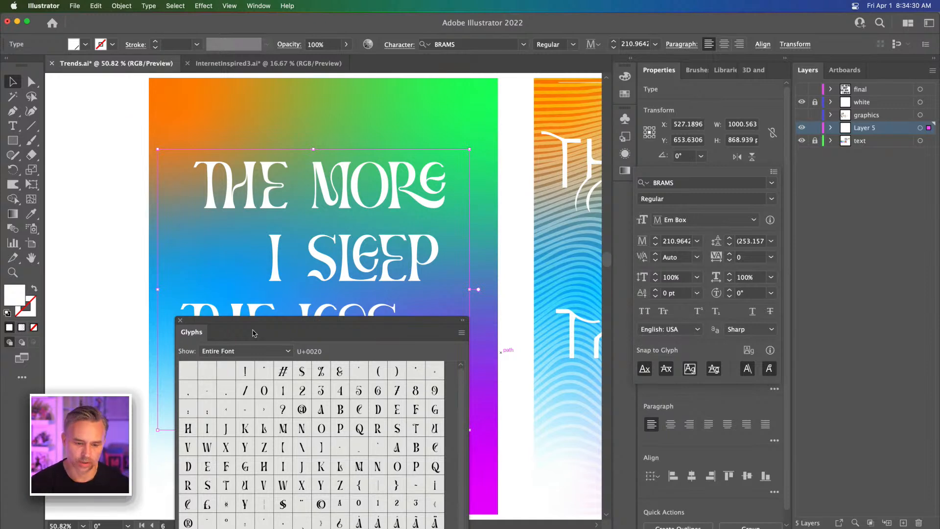
Step: Uncover the poster text and browse the BRAMS glyph set for the THE MORE line
drag(271, 319, 601, 120)
click(381, 138)
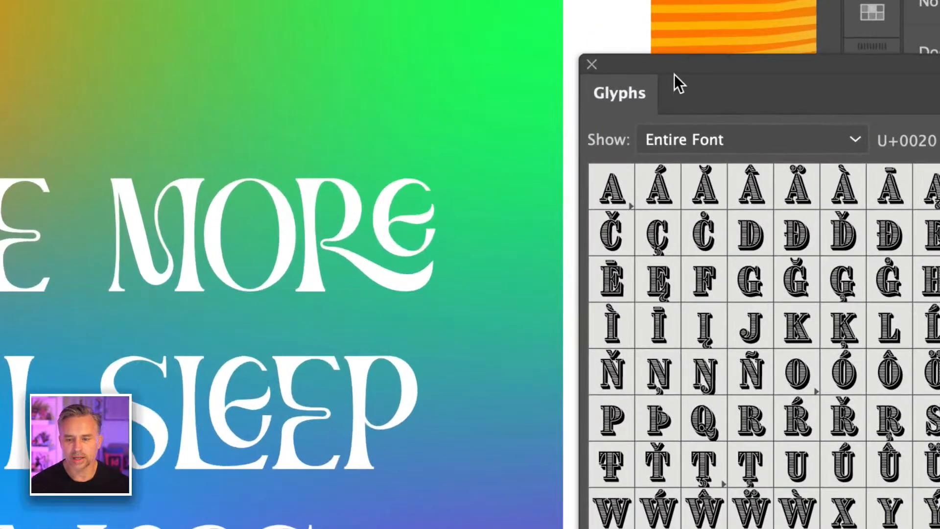
click(352, 235)
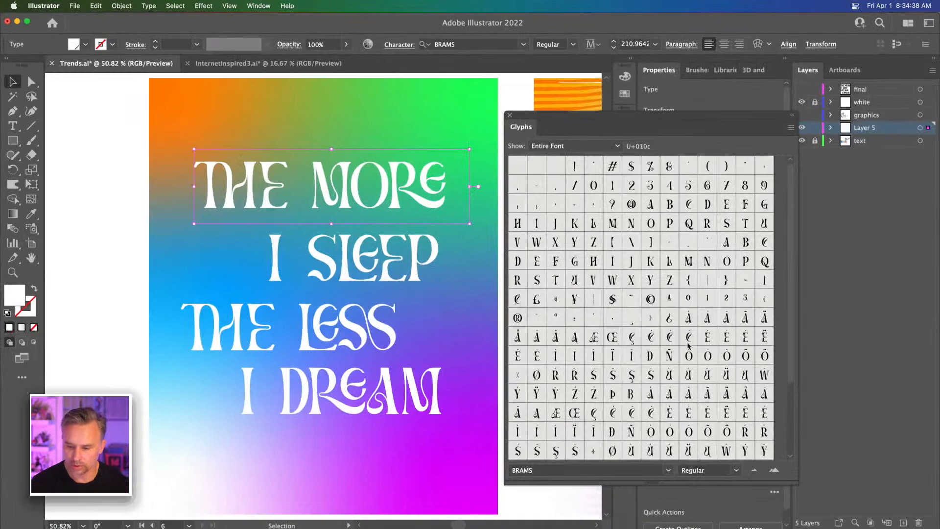
scroll(686, 343, down, 4)
Step: Try the Bropella font on the THE MORE line, look through its alternates, and undo the font change
click(656, 469)
text(Bropella)
key(Return)
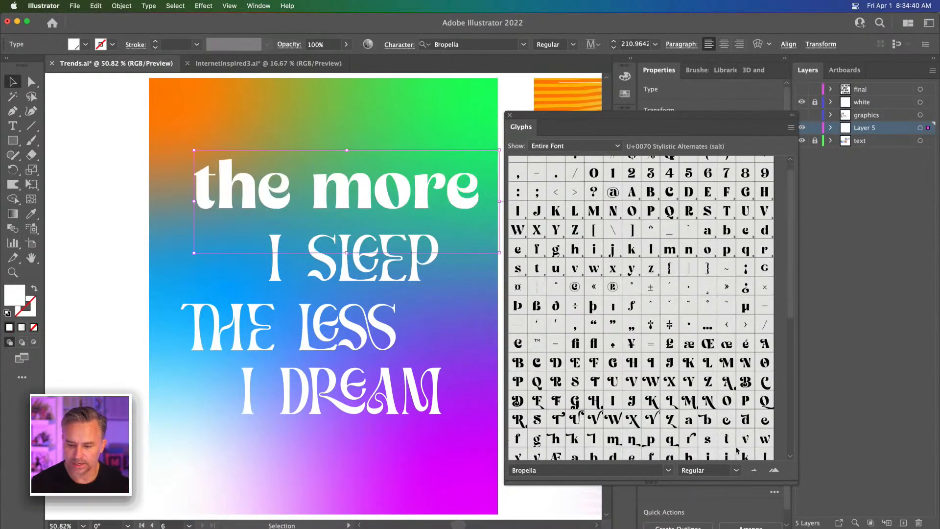
scroll(737, 450, down, 3)
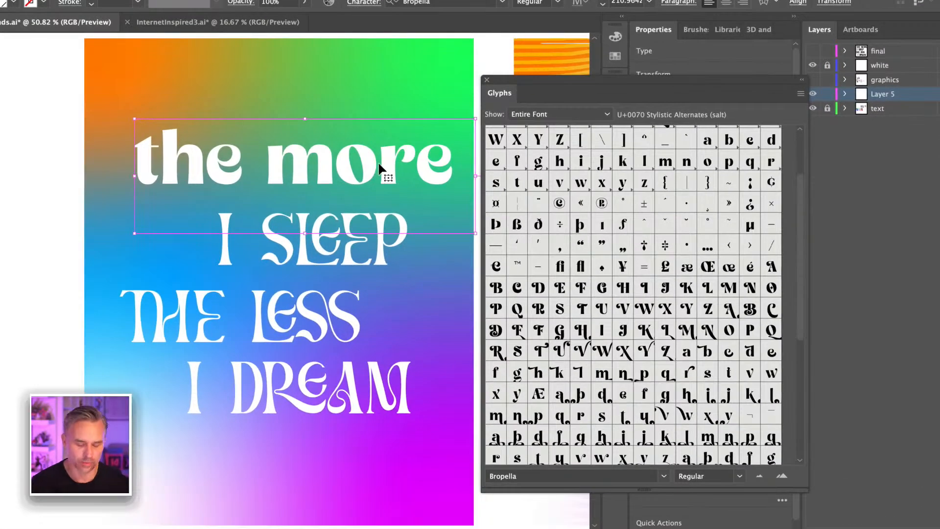
key(ctrl+z)
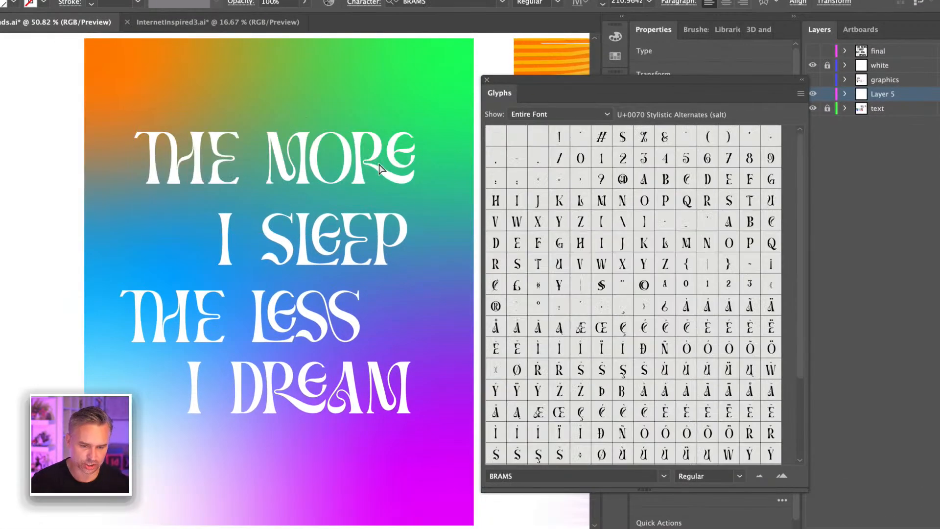
Step: Examine the ligatures at the end of the BRAMS glyph set, deselect the text and close the glyph set
scroll(734, 440, down, 2)
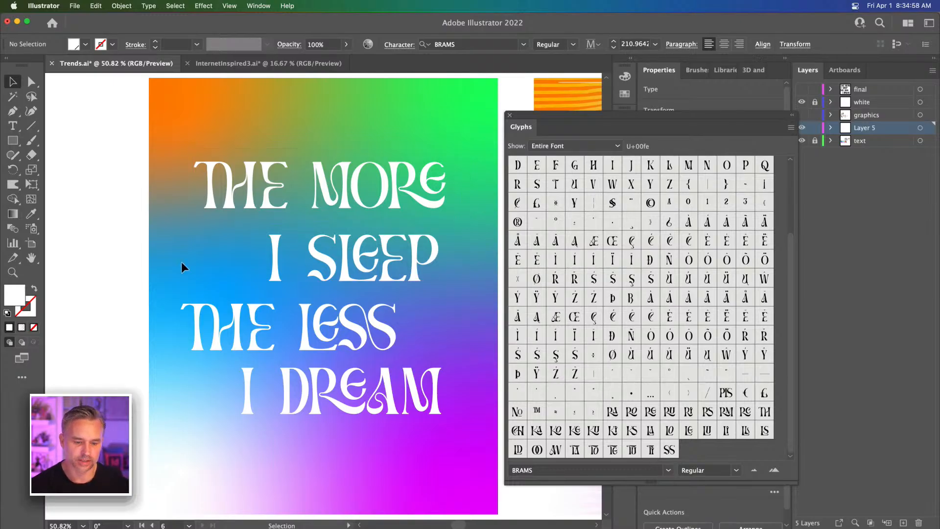
click(184, 264)
click(509, 115)
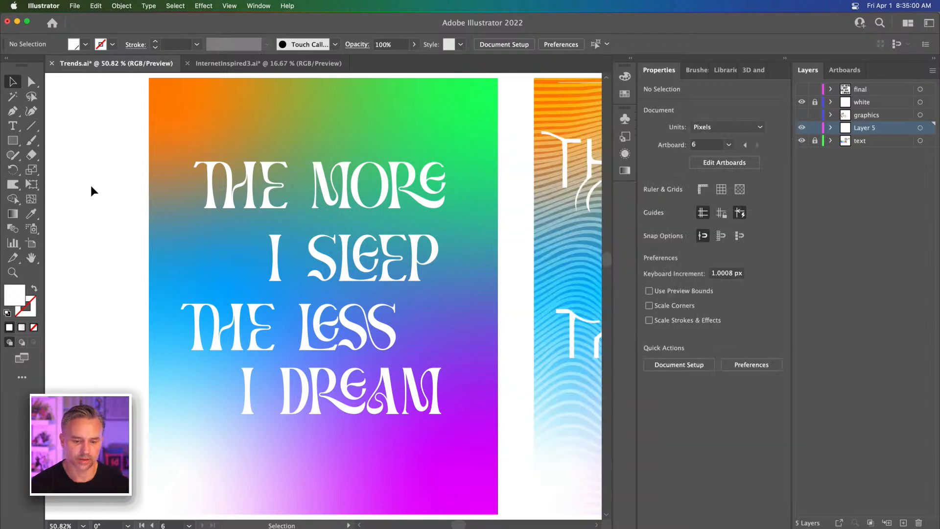
Step: Lower THE MORE slightly, scale all four text lines up together to about 233 pt, and reposition them on the gradient poster
drag(232, 175, 234, 183)
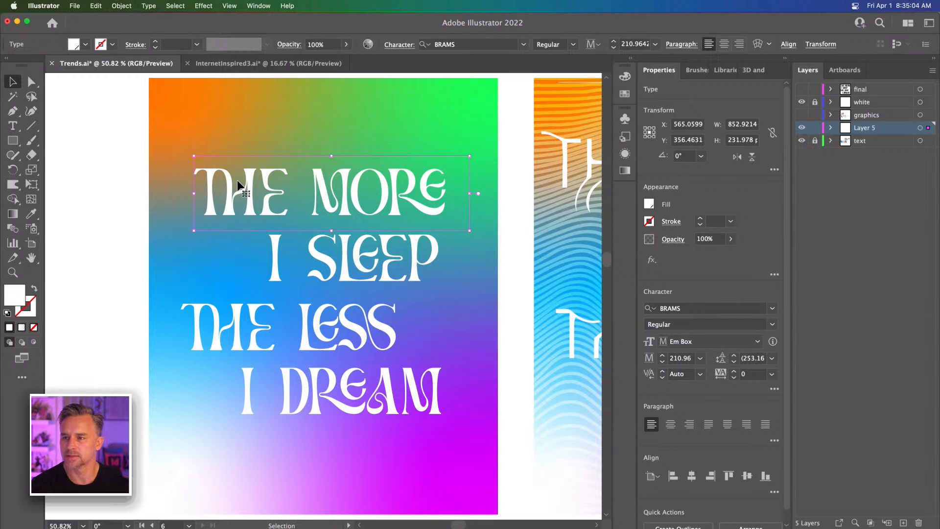
drag(271, 99, 380, 442)
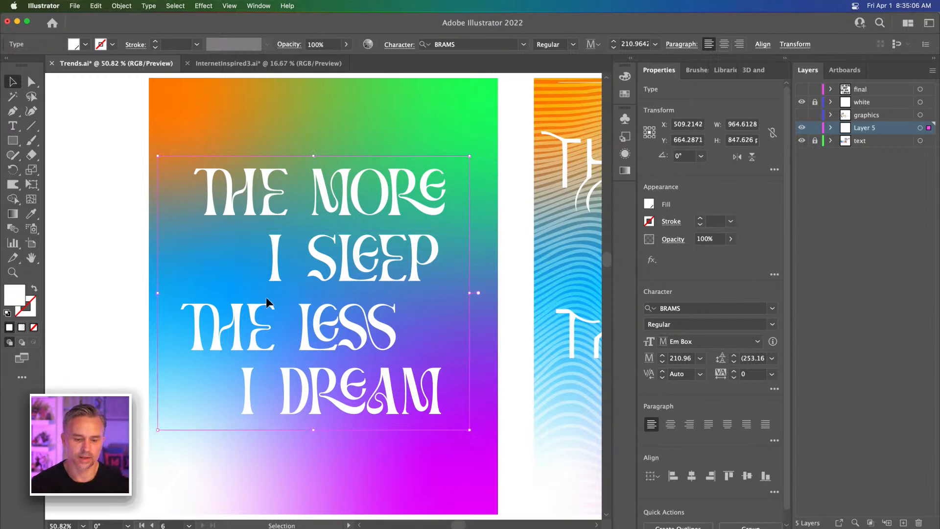
drag(160, 158, 136, 136)
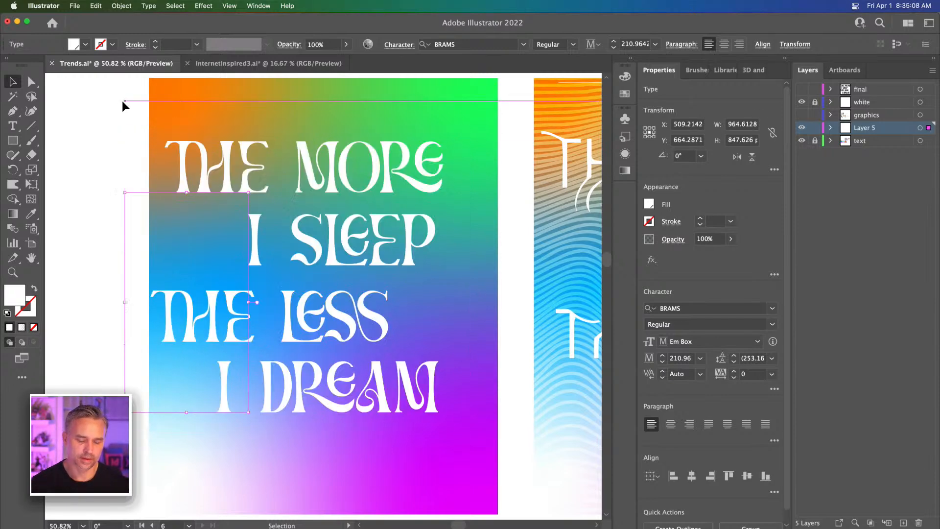
drag(220, 188, 227, 207)
Step: Copy the word THE from the THE MORE line and delete it, leaving MORE on its own
double_click(227, 208)
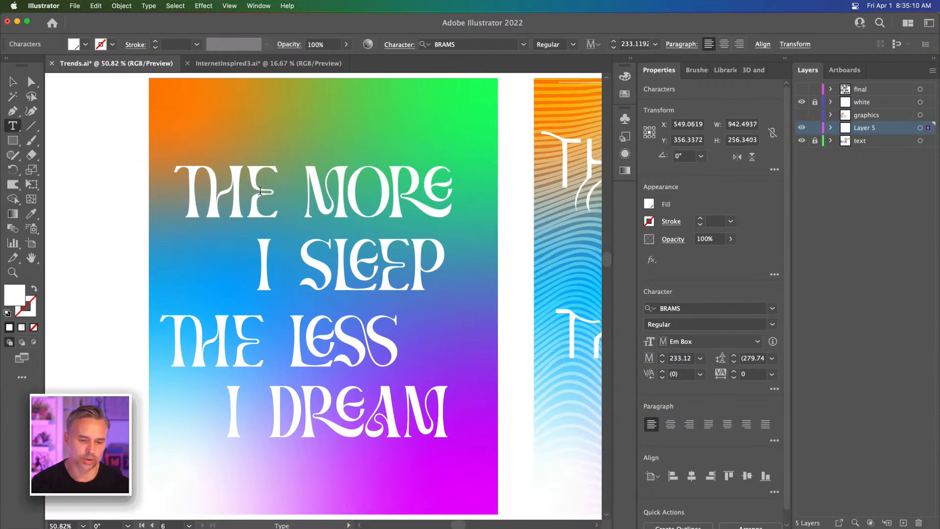
drag(278, 195, 160, 179)
key(super+c)
key(BackSpace)
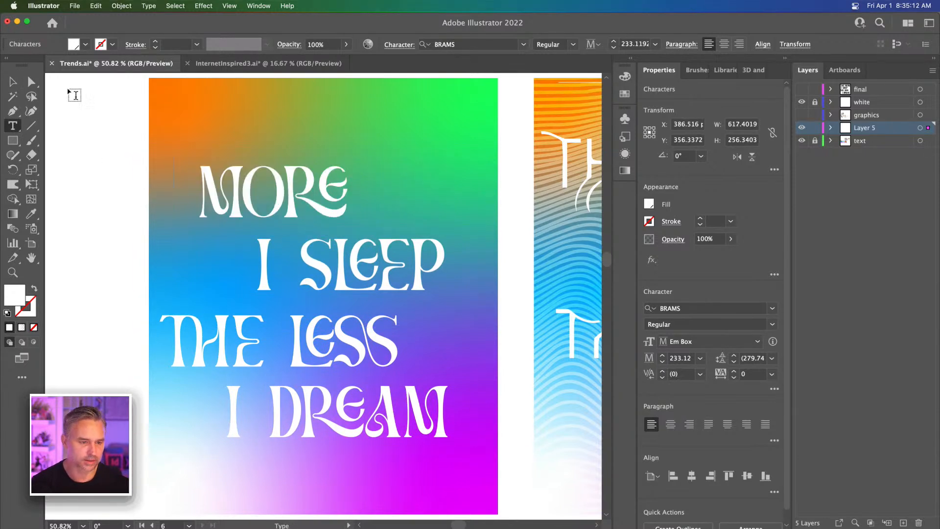
Step: Paste THE as a separate text object and place it above MORE, offset to the right
key(super+shift+a)
click(213, 141)
key(super+v)
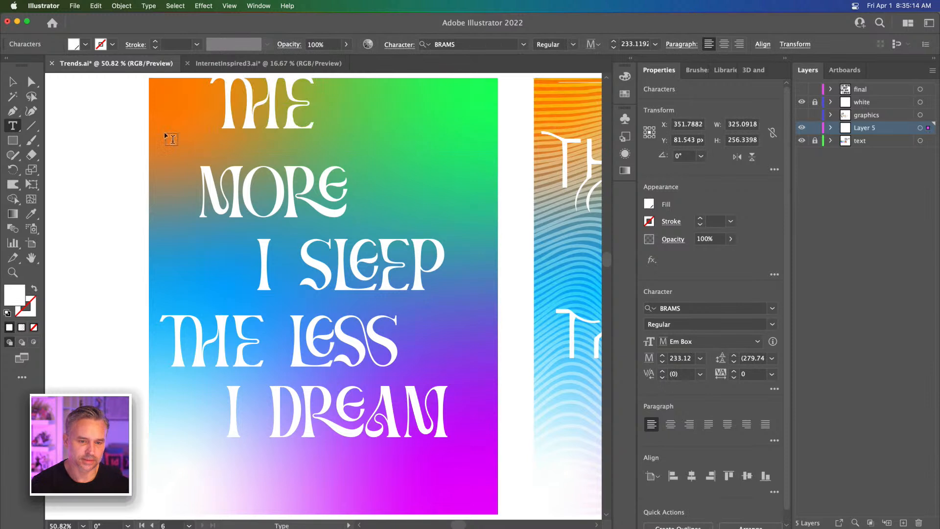
key(Escape)
drag(250, 120, 340, 141)
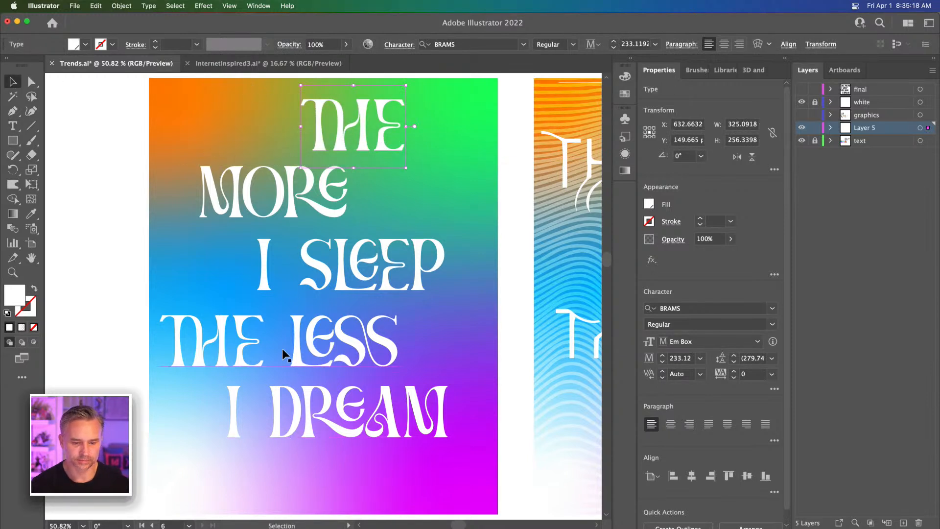
scroll(266, 327, down, 1)
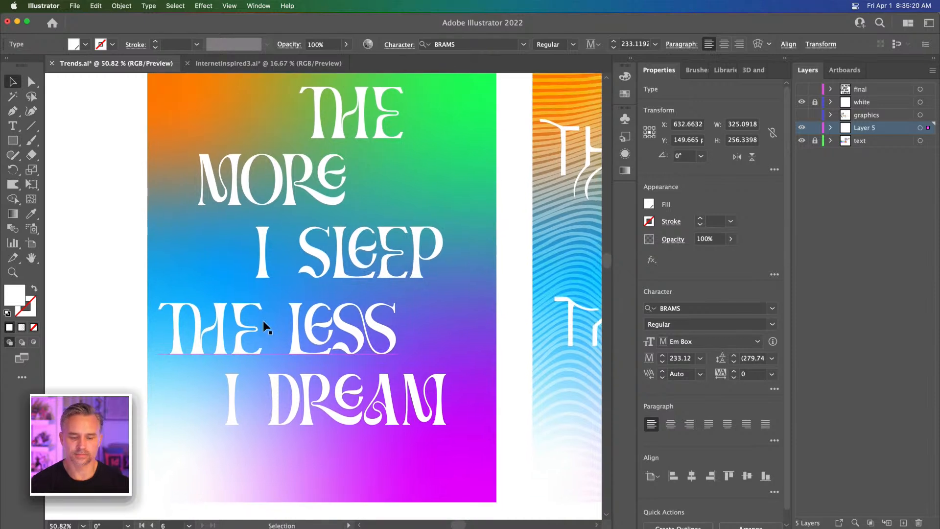
scroll(263, 320, up, 1)
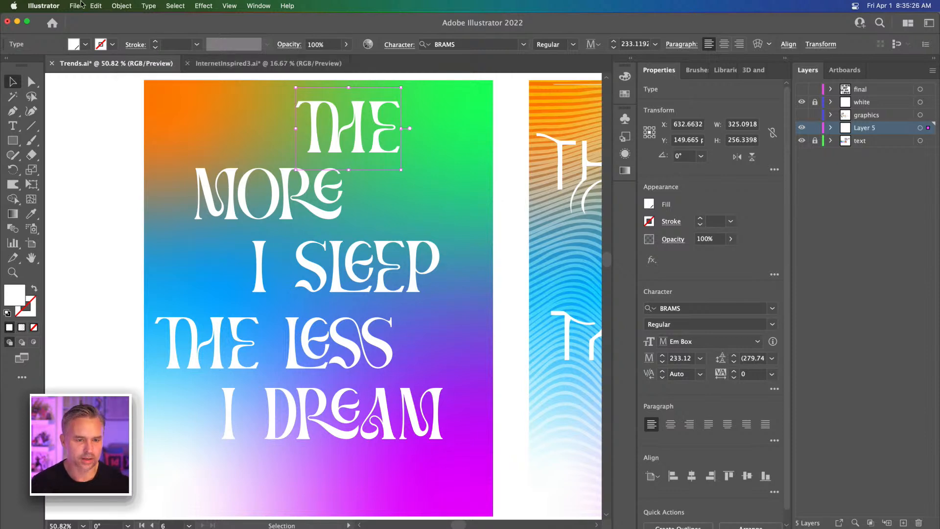
click(225, 6)
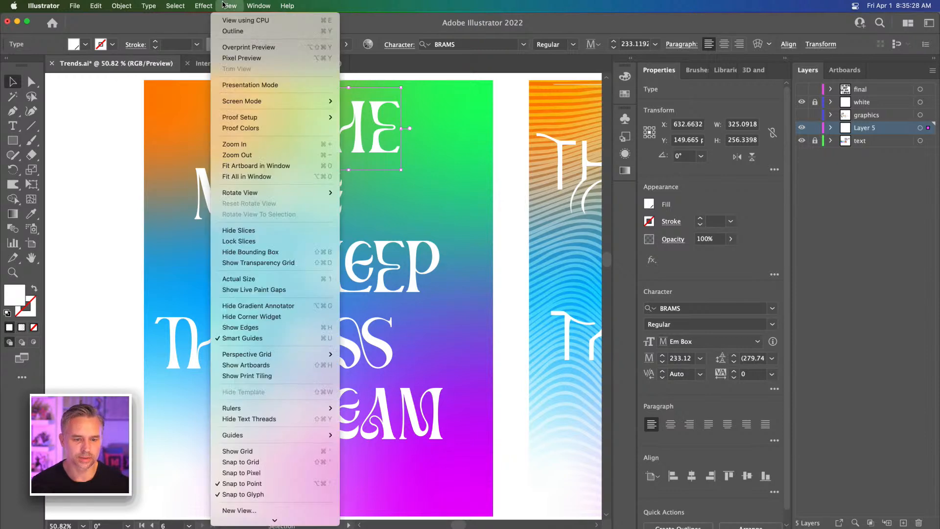
click(224, 5)
key(shift+p)
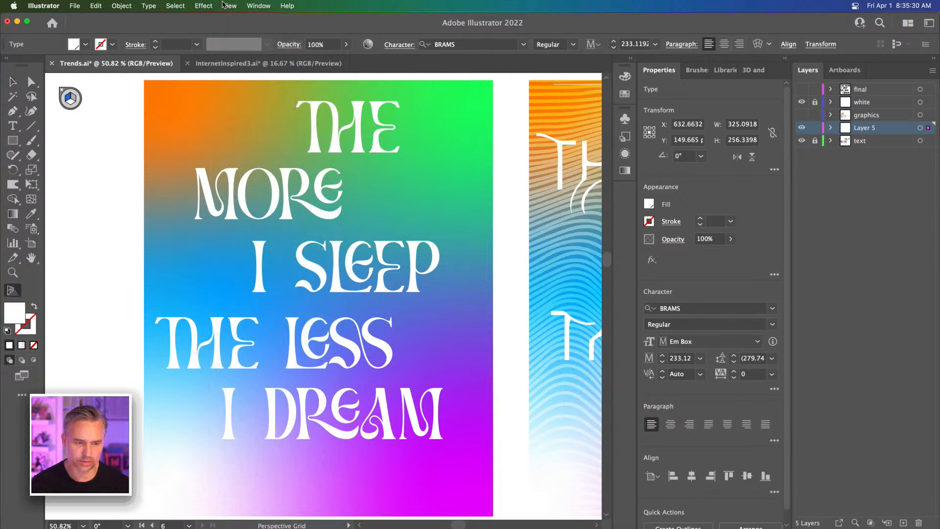
click(14, 82)
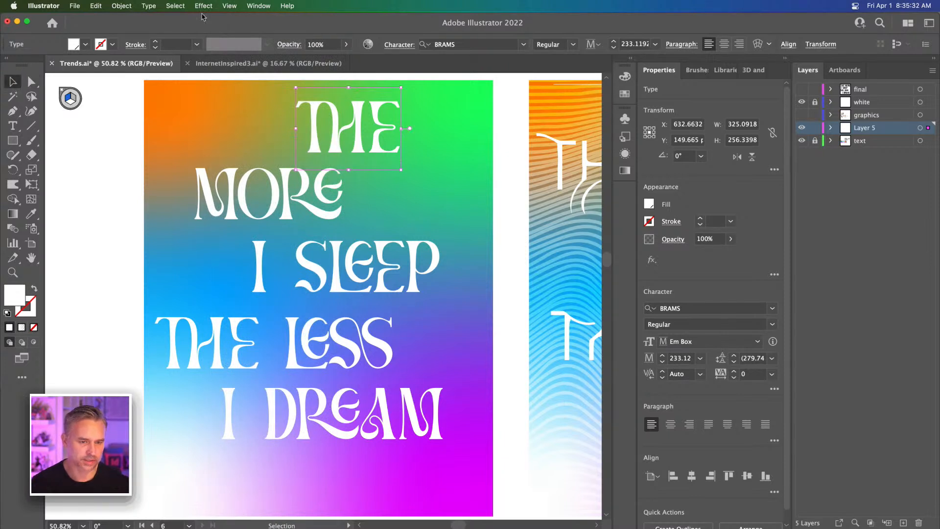
click(228, 6)
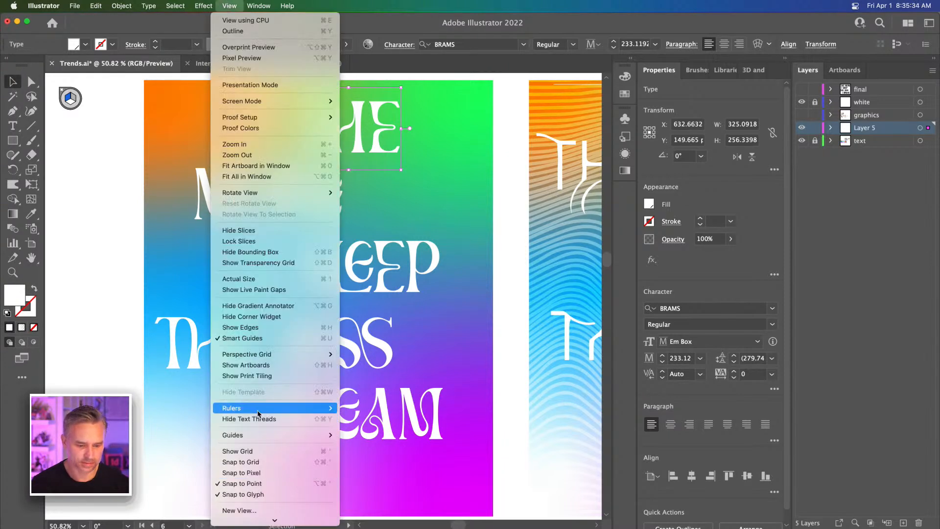
mouse_move(260, 354)
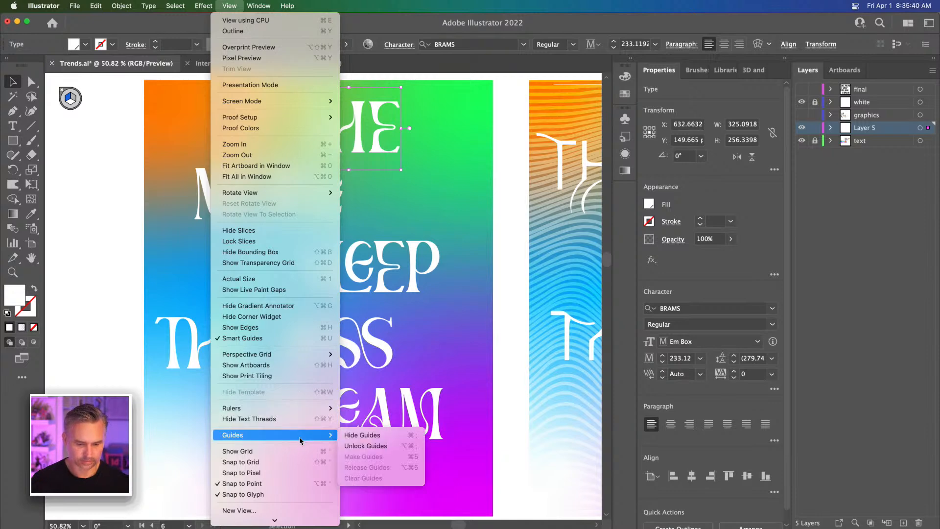
mouse_move(301, 360)
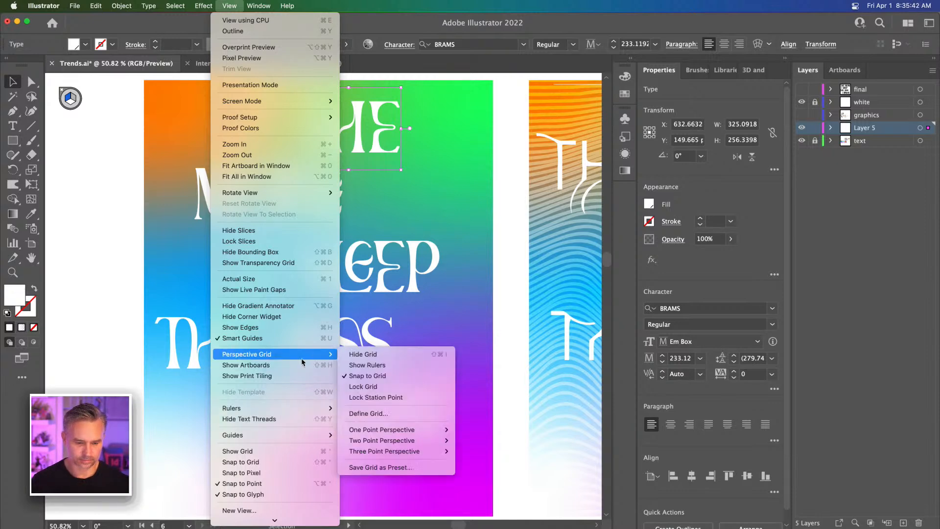
click(389, 358)
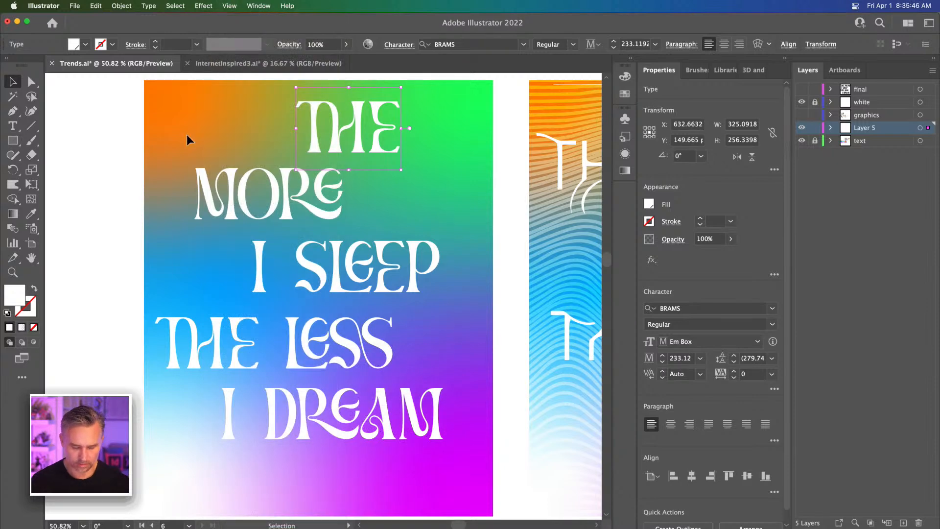
click(223, 6)
click(221, 5)
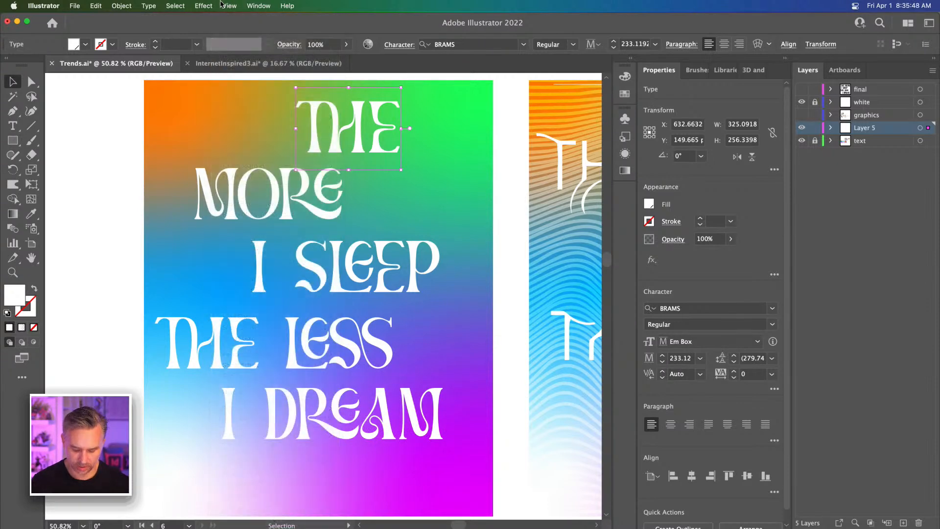
key(p)
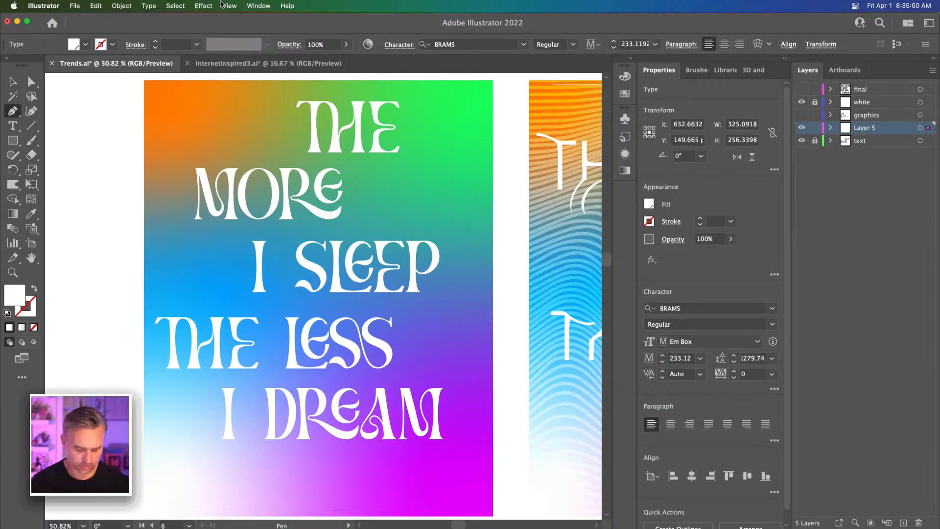
Step: View the new BRAMS poster and the following artboards in Presentation Mode, and exit at the pink and orange gradient poster
click(226, 6)
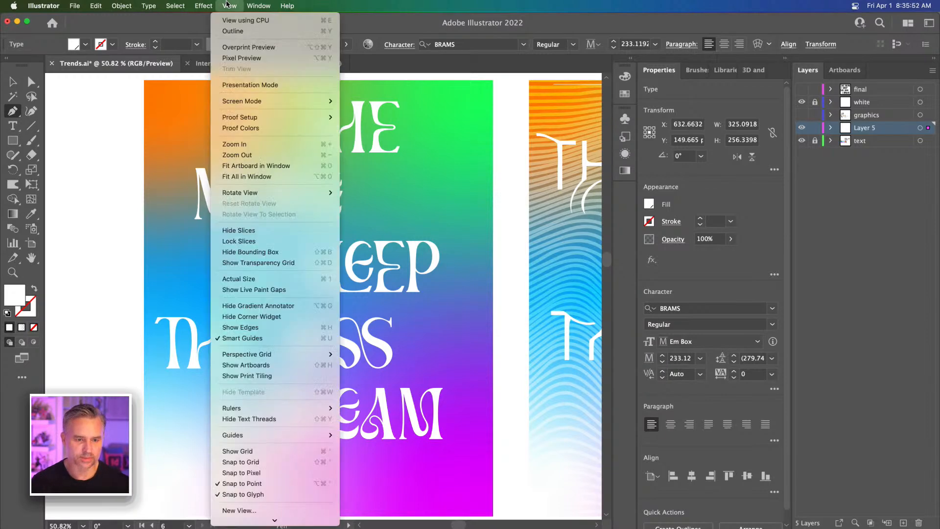
click(228, 86)
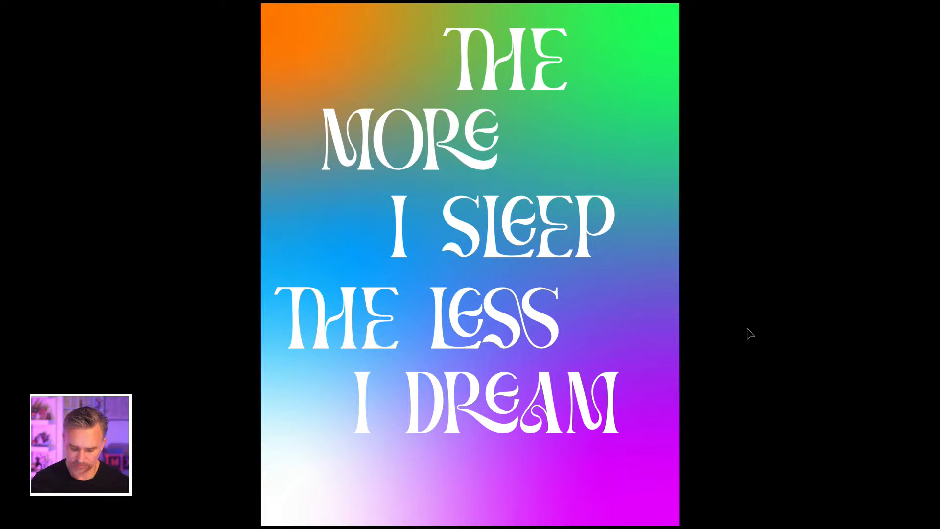
key(Right)
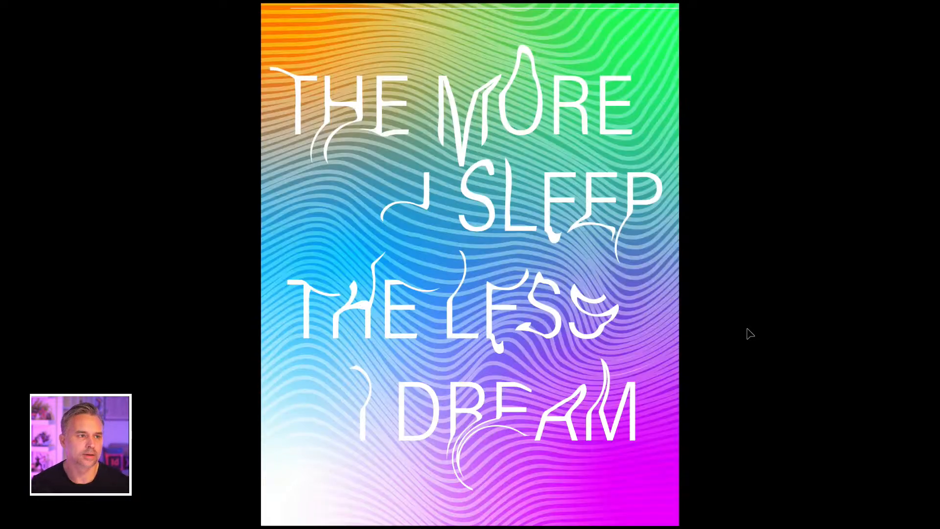
key(Right)
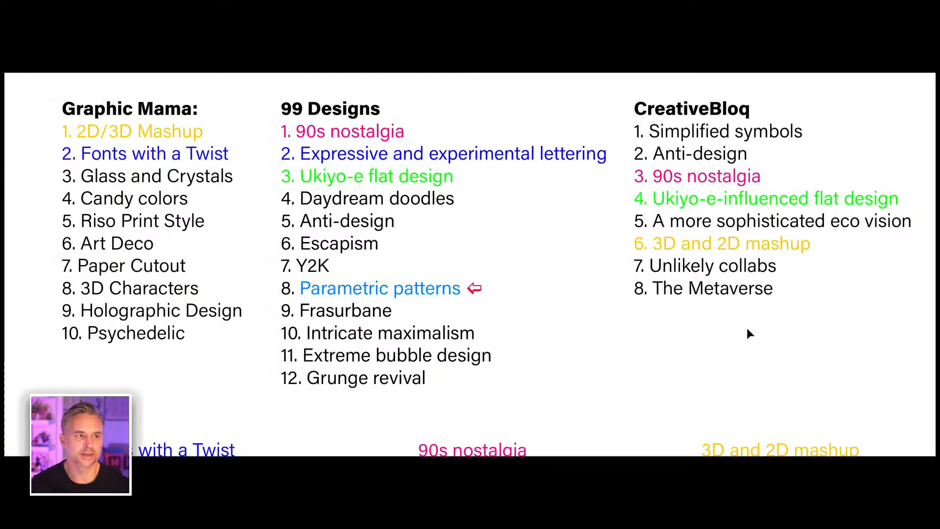
key(Right)
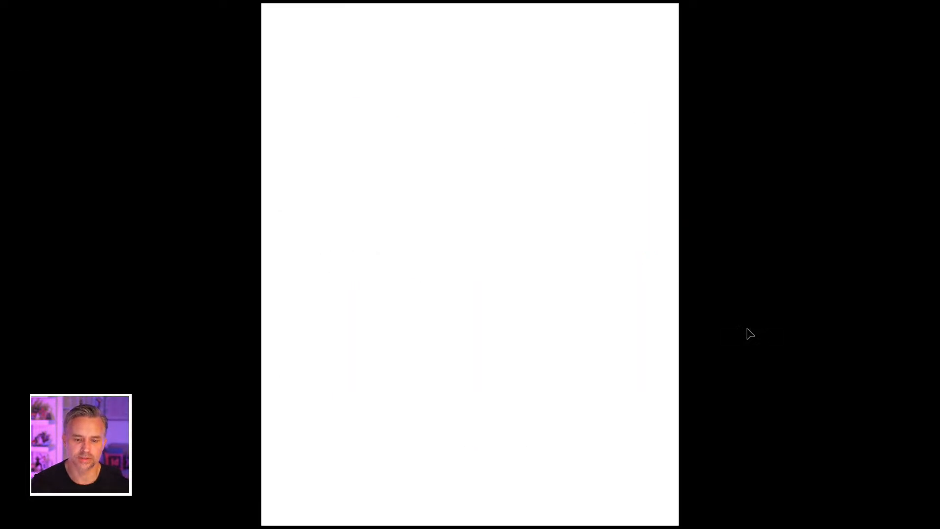
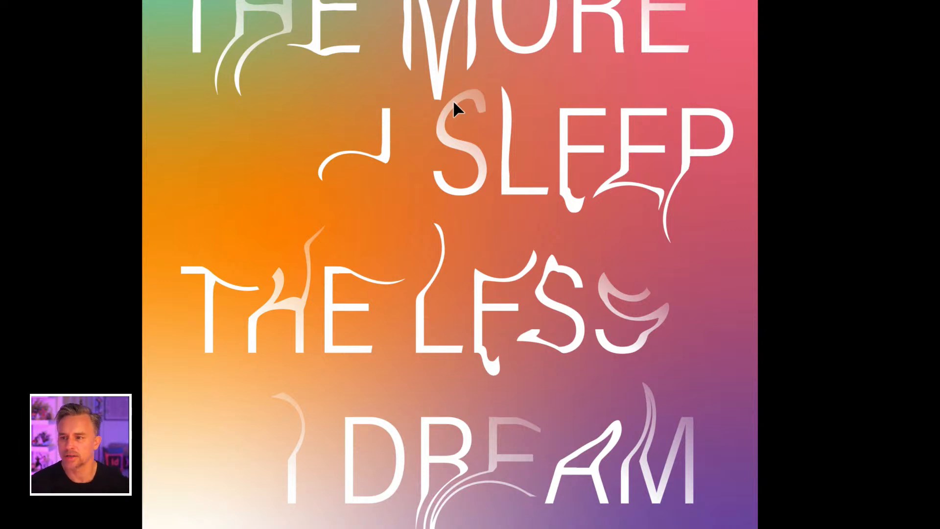
key(Escape)
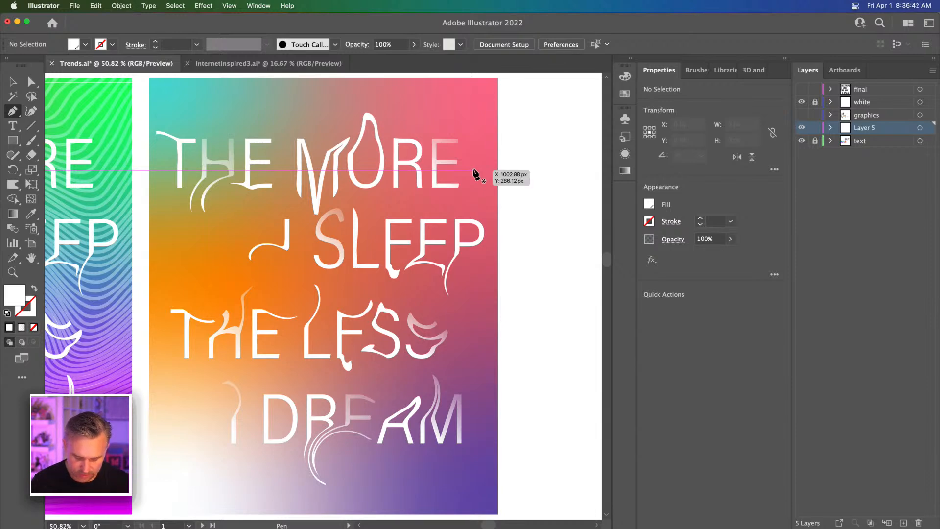
Step: Review the pink and orange gradient poster in Presentation Mode and in the full-screen view modes
key(shift+f)
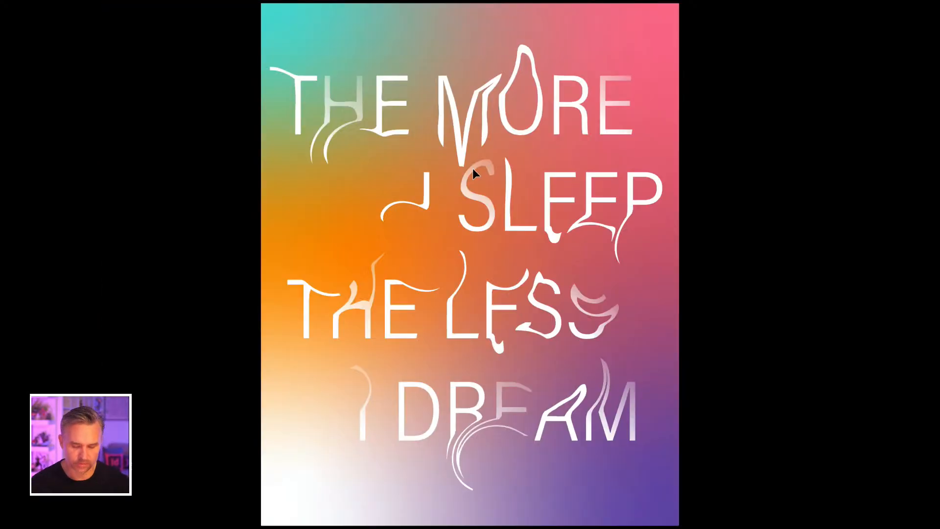
key(Escape)
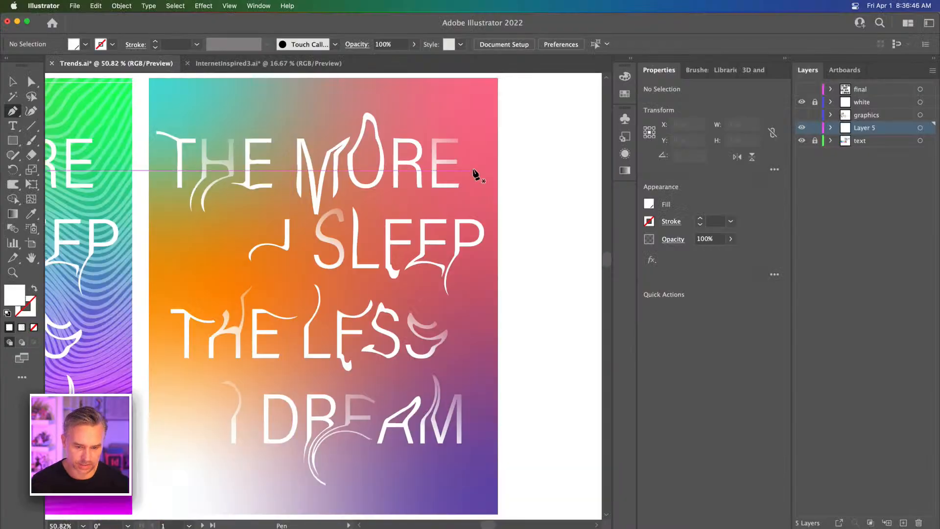
key(f)
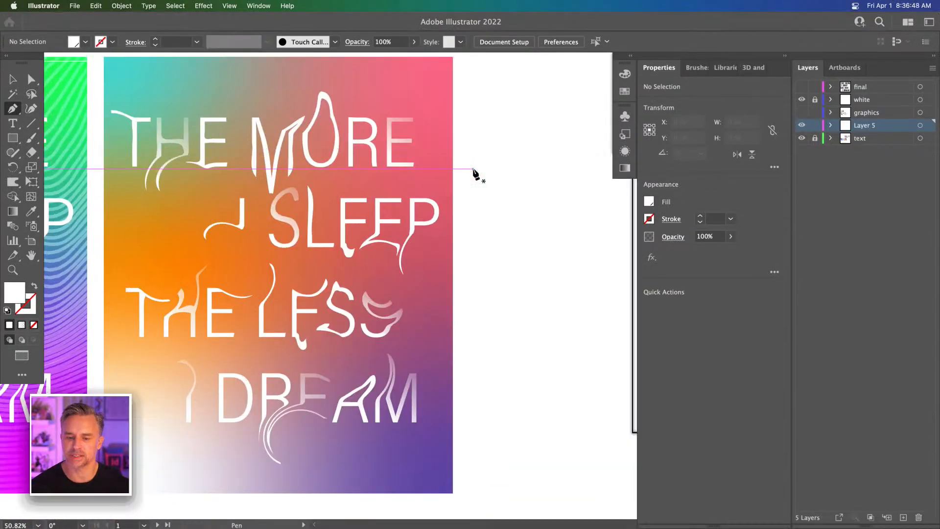
key(f)
key(f)
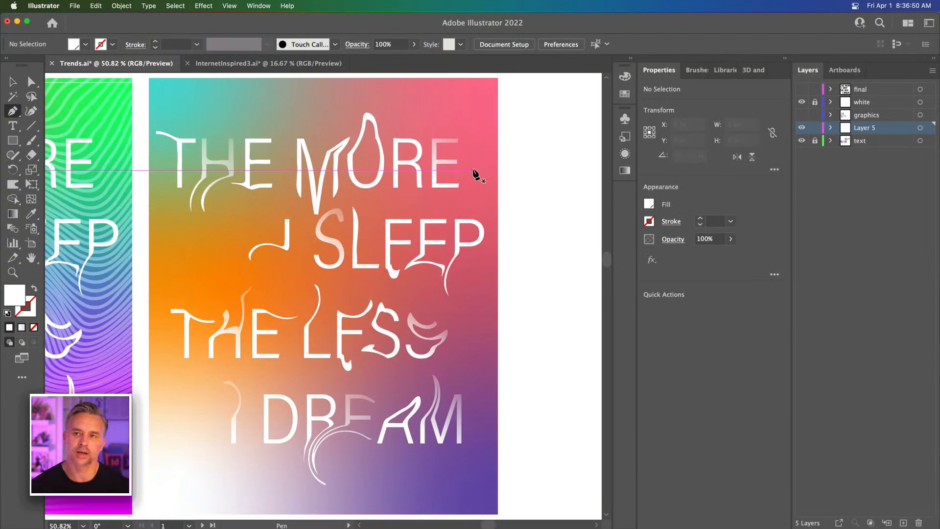
key(f)
key(f)
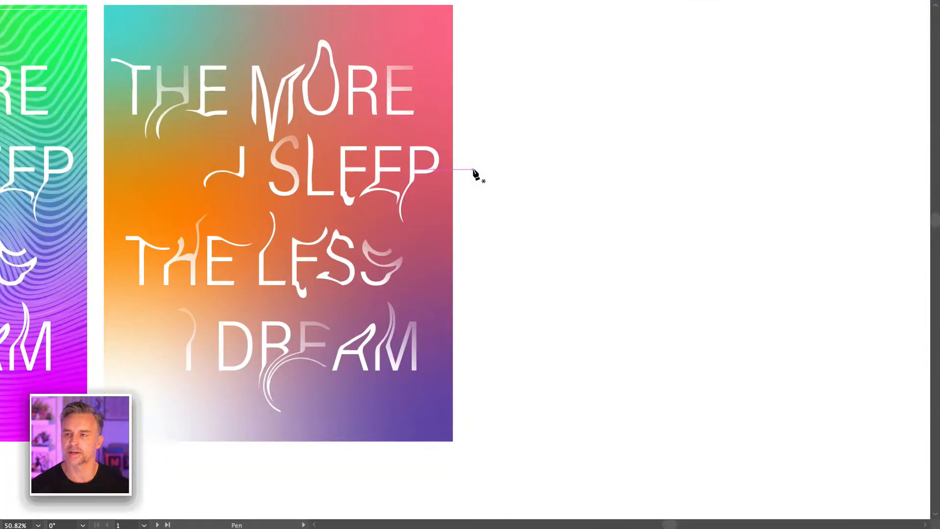
key(f)
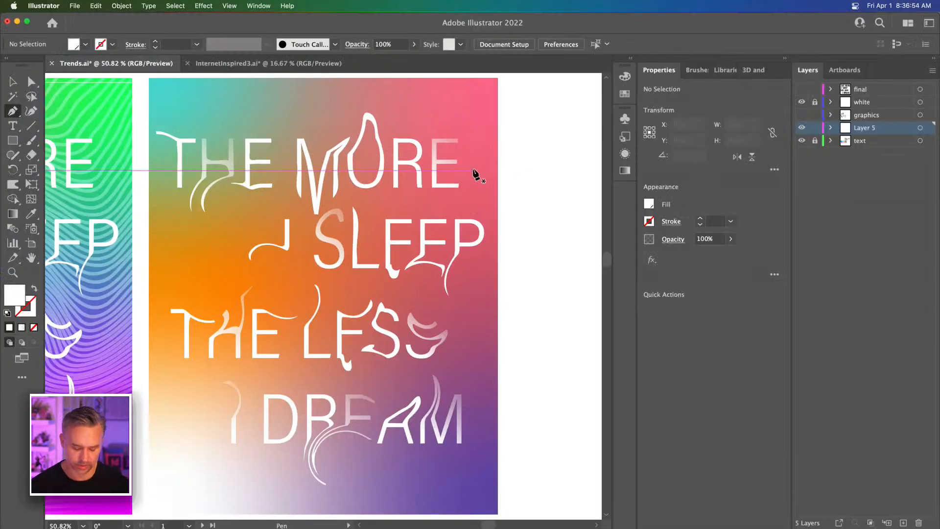
key(shift+f)
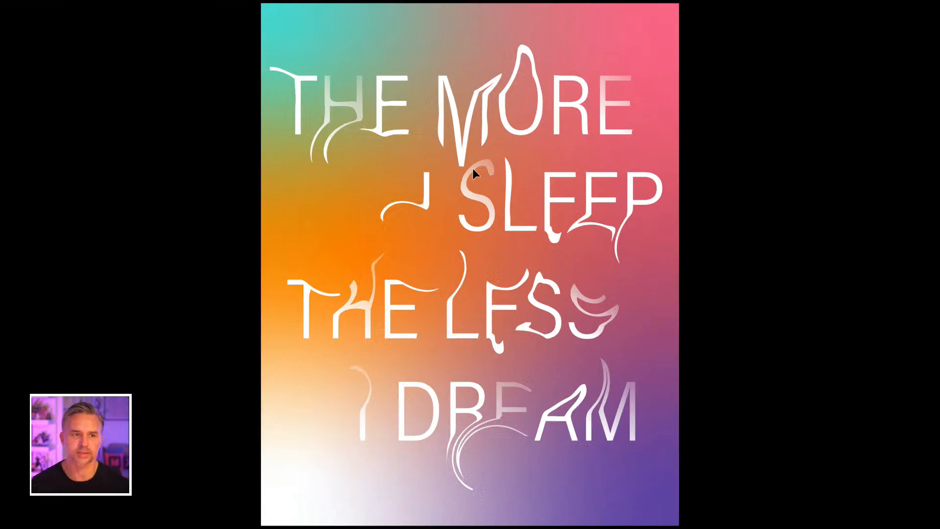
key(Escape)
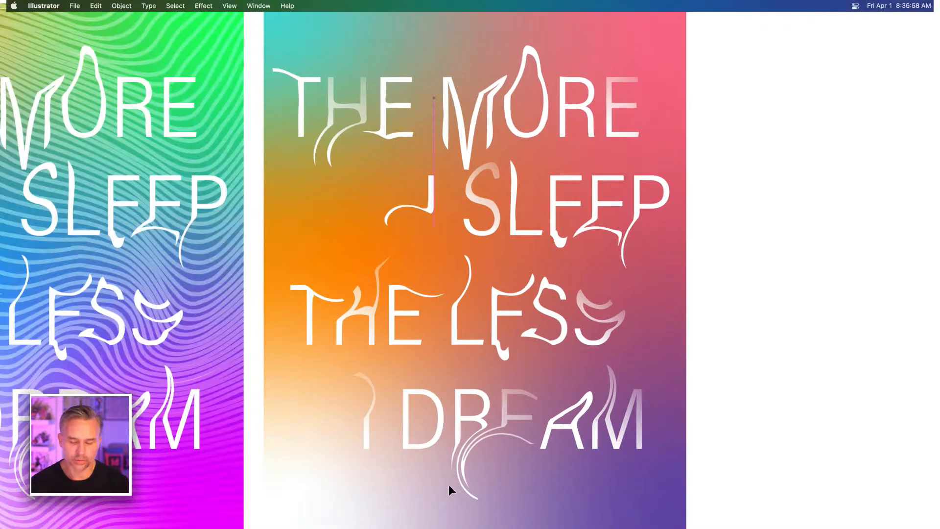
Step: Show the artboard edges and clear the stray anchor point placed on the 90s nostalgia artboard
click(514, 342)
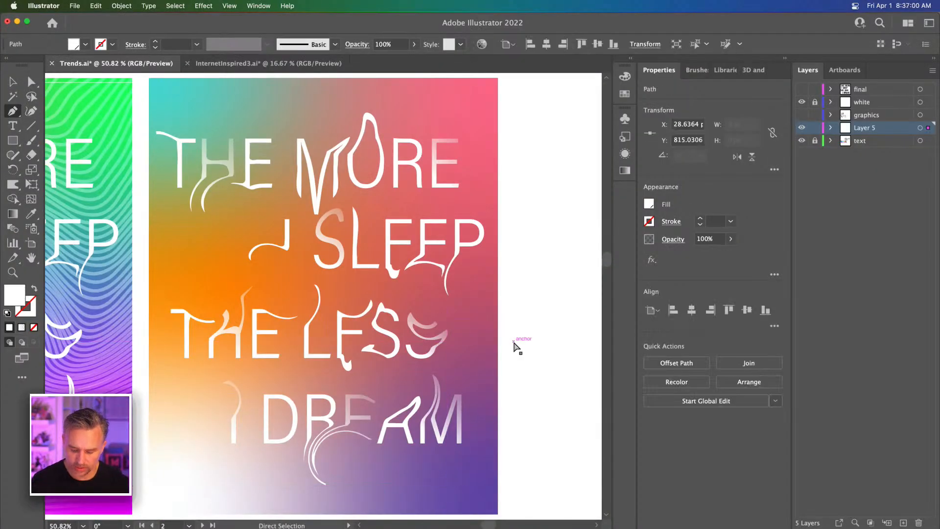
key(super+minus)
drag(392, 269, 391, 331)
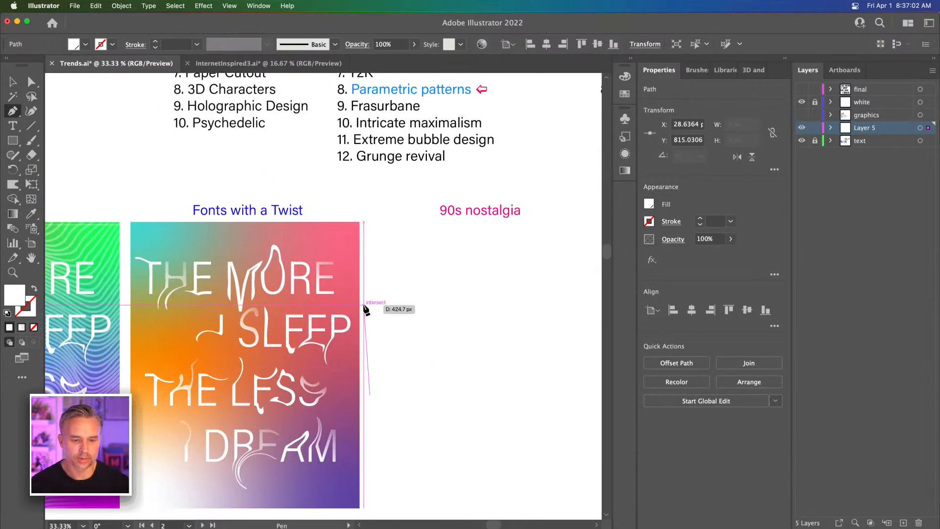
key(super+shift+h)
click(13, 81)
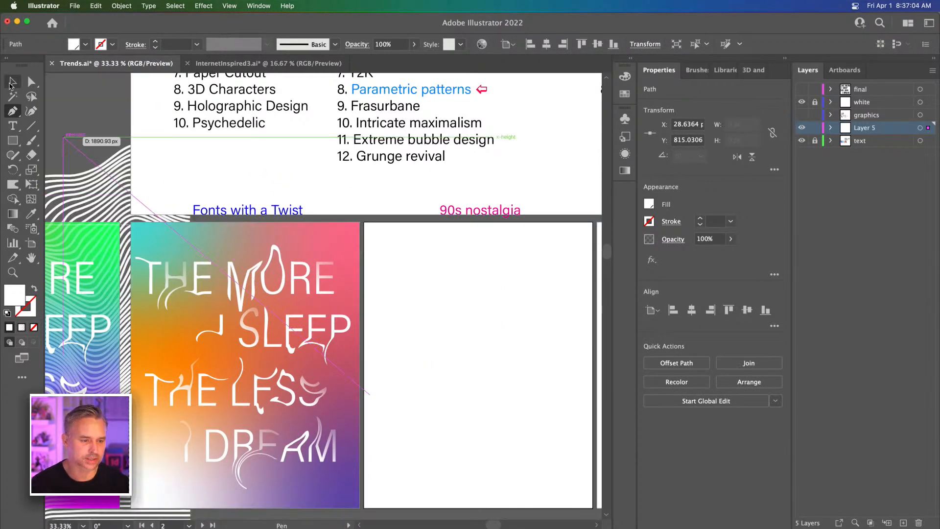
drag(486, 314, 371, 289)
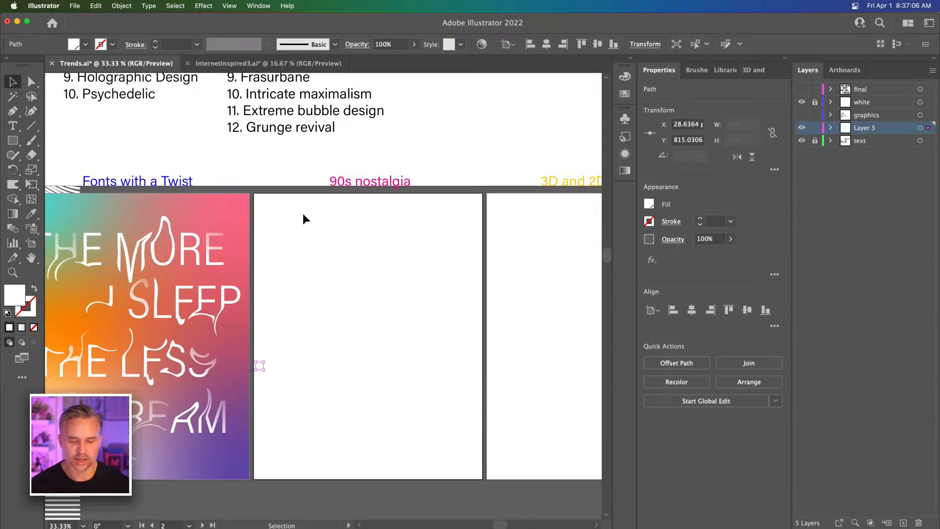
click(256, 369)
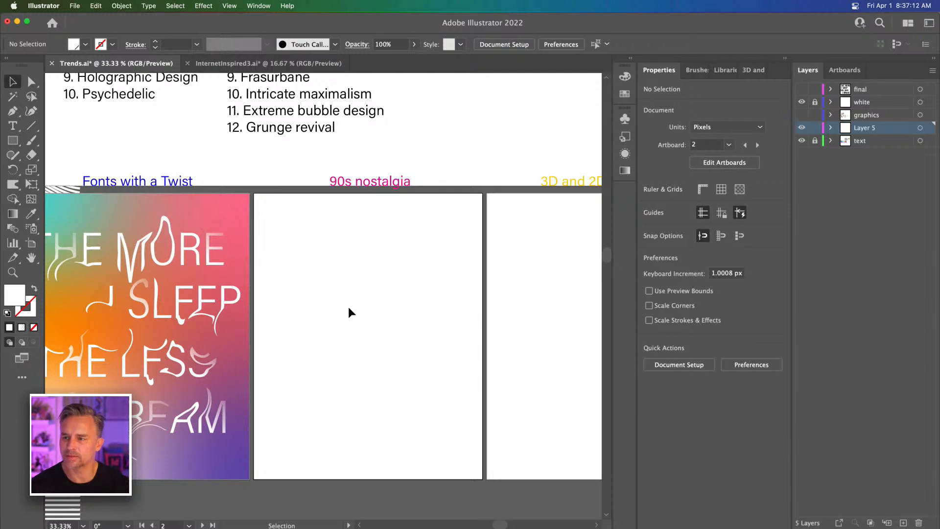
Step: Show the graphics layer, enlarge the "we were promised jetpacks" text to about 104 pt, and position it on the 90s nostalgia artboard
click(801, 114)
click(329, 324)
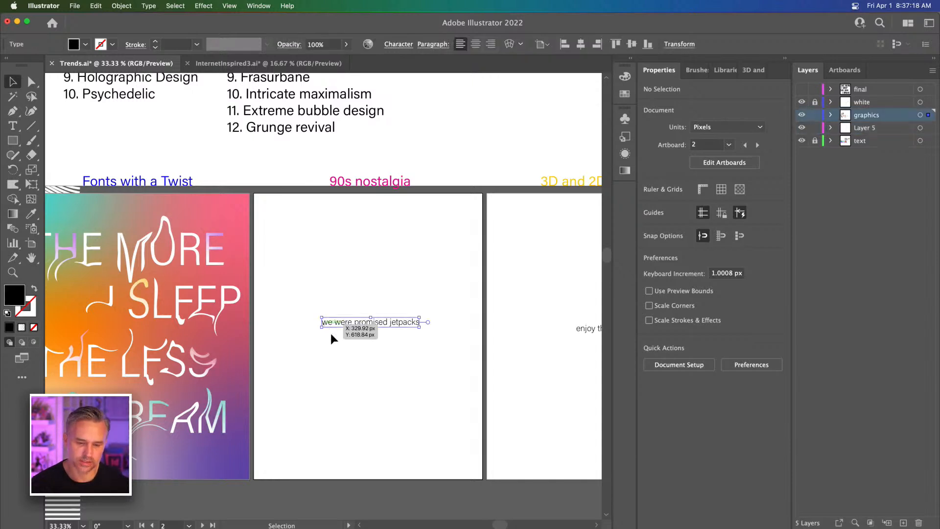
drag(336, 330, 172, 304)
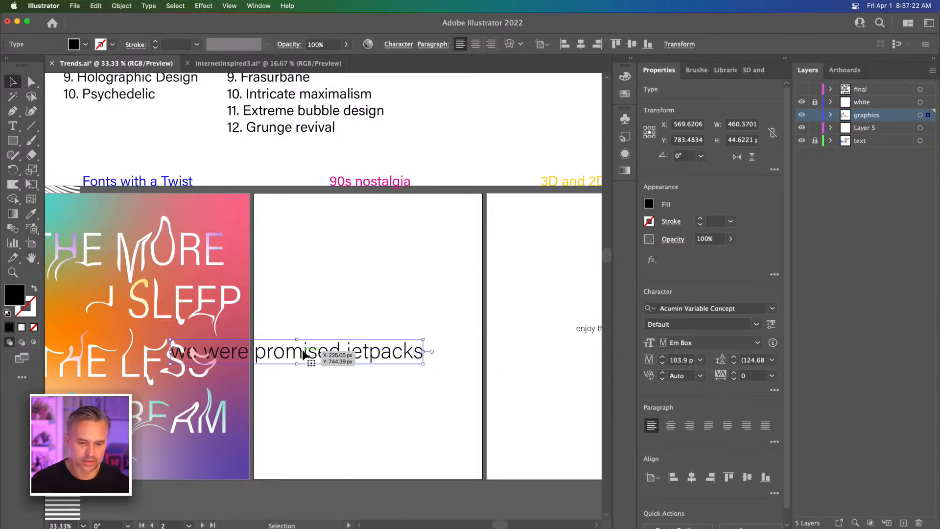
drag(303, 352, 406, 272)
drag(433, 339, 410, 356)
drag(314, 293, 336, 327)
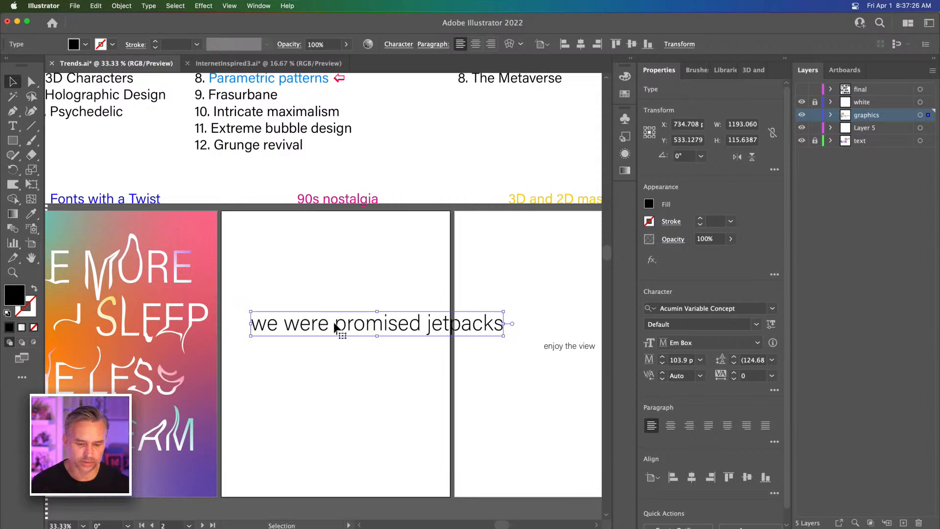
Step: Copy the word promised from the "we were promised jetpacks" line and delete it from that line
double_click(369, 325)
triple_click(369, 324)
click(369, 324)
double_click(370, 324)
key(super+c)
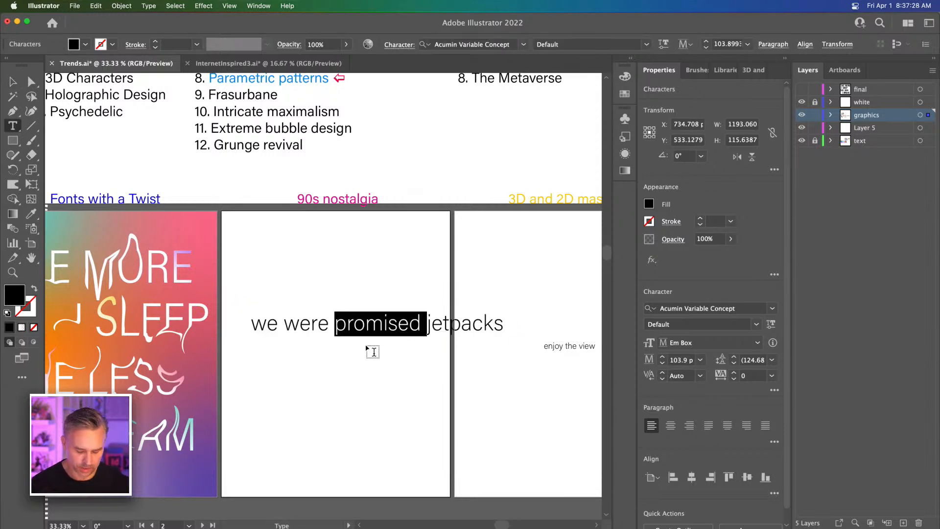
key(BackSpace)
key(super+shift+a)
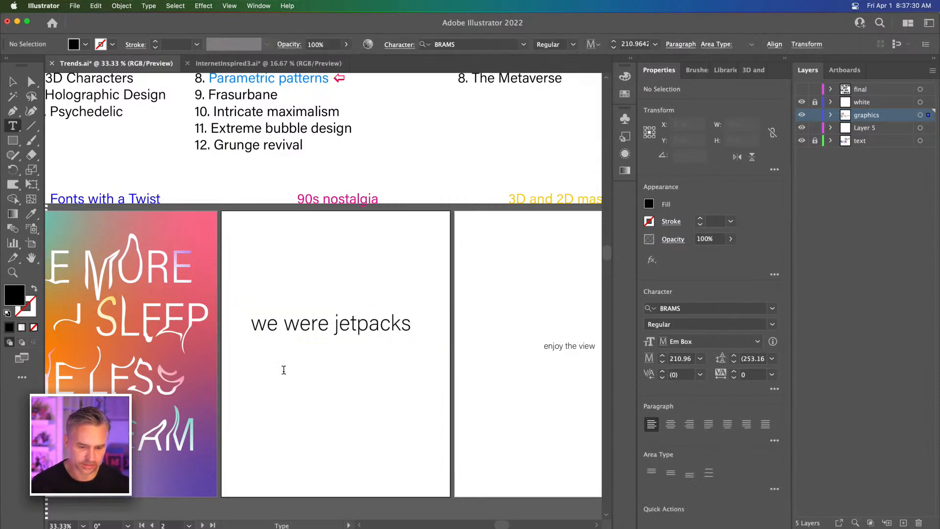
click(284, 370)
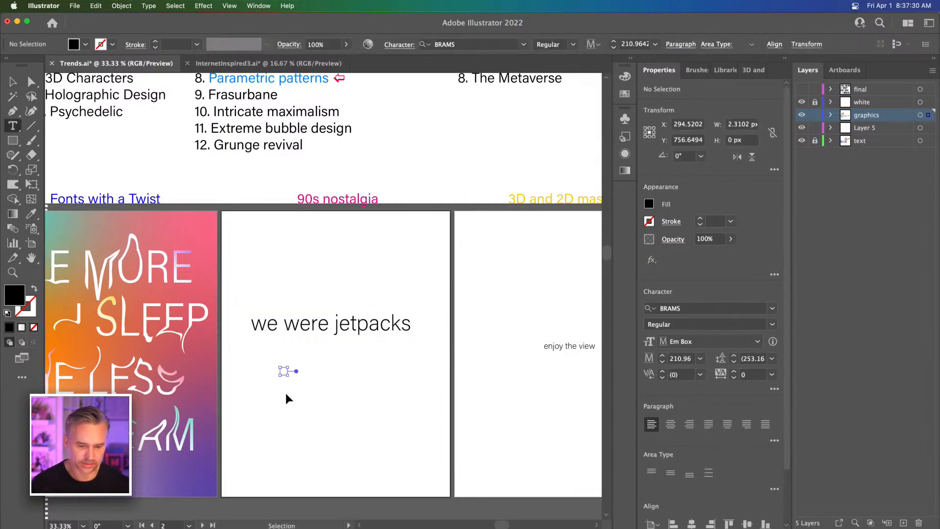
click(18, 83)
key(Delete)
double_click(318, 325)
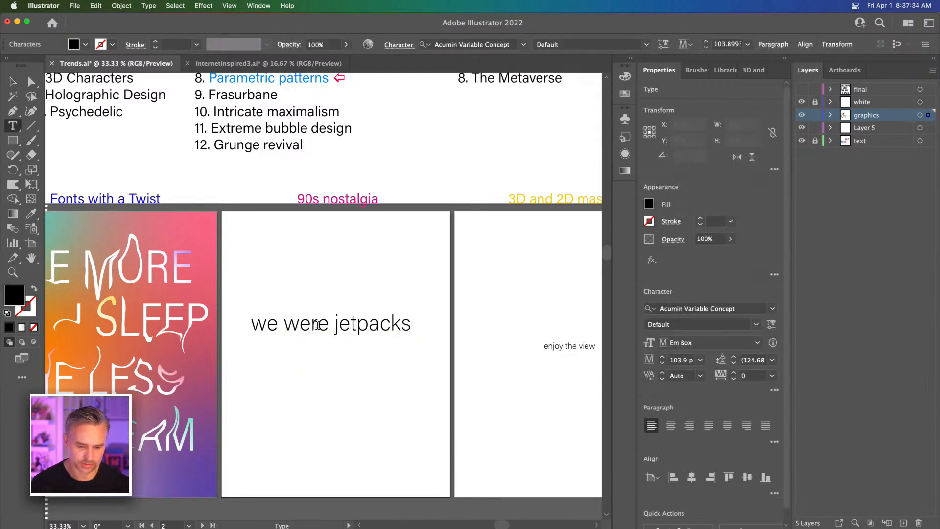
key(super+shift+a)
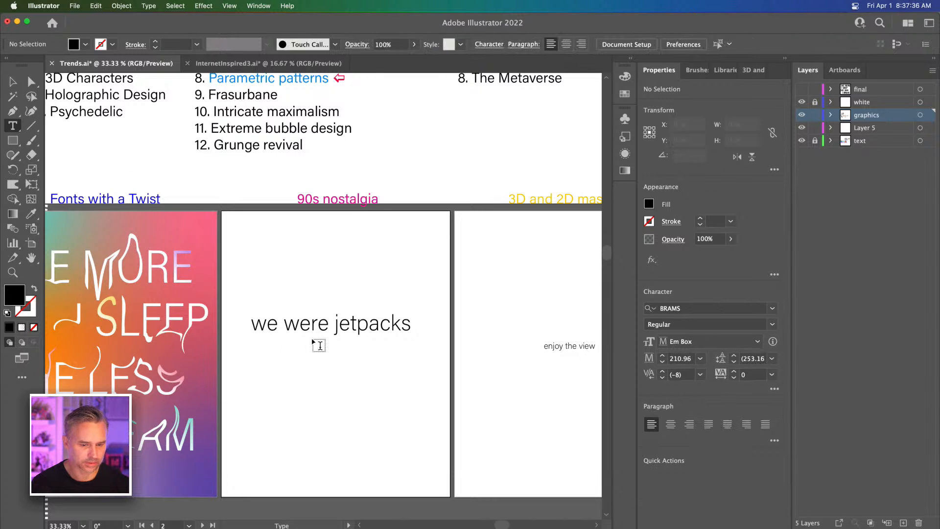
Step: Paste promised as a separate text object above the "we were jetpacks" line
click(296, 277)
key(Escape)
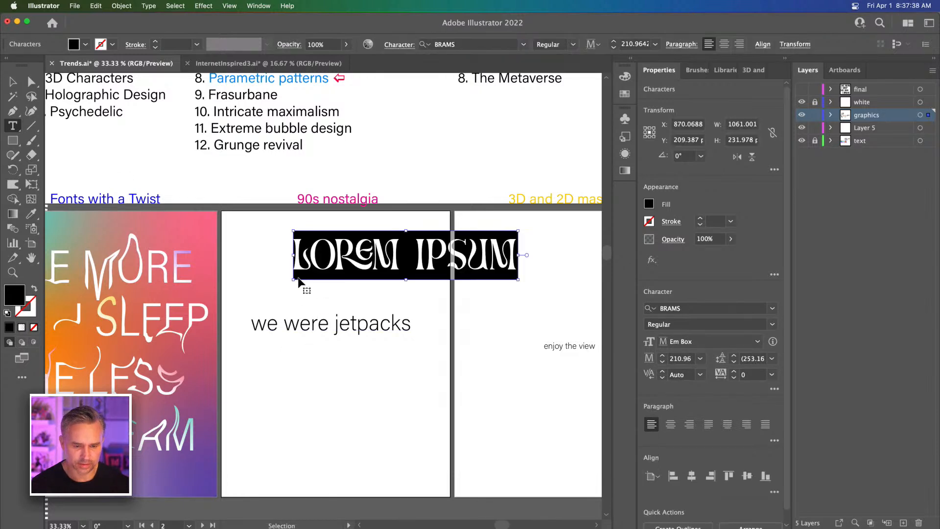
key(super+v)
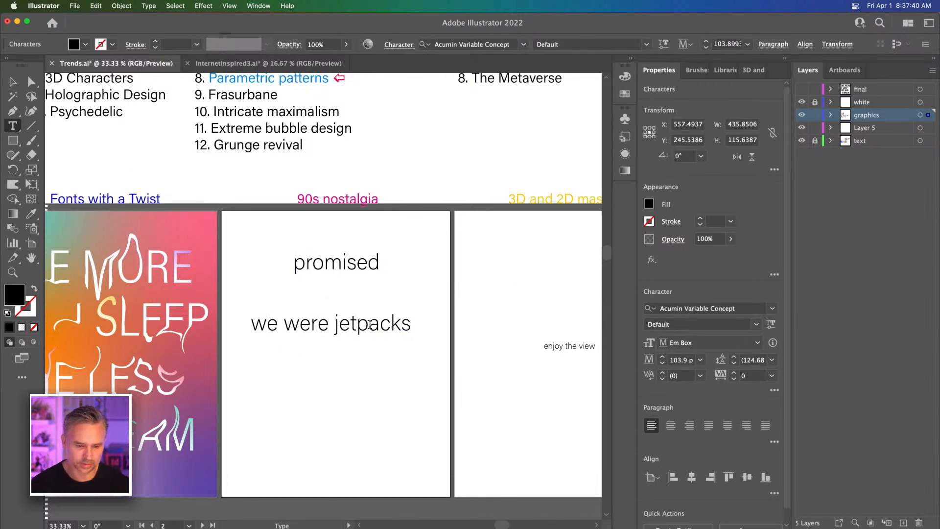
Step: Cut jetpacks from the "we were jetpacks" line and paste it as a separate text object below
double_click(371, 324)
key(super+x)
key(super+shift+a)
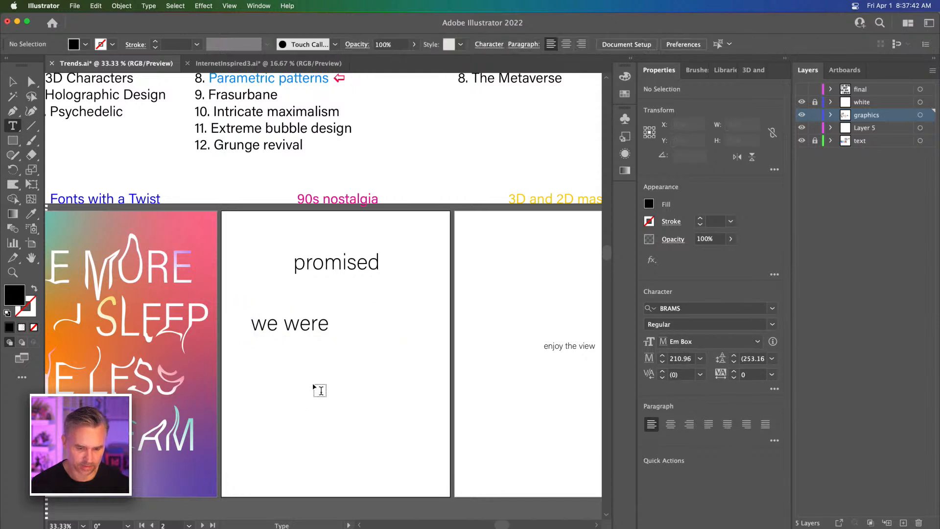
click(320, 390)
key(super+v)
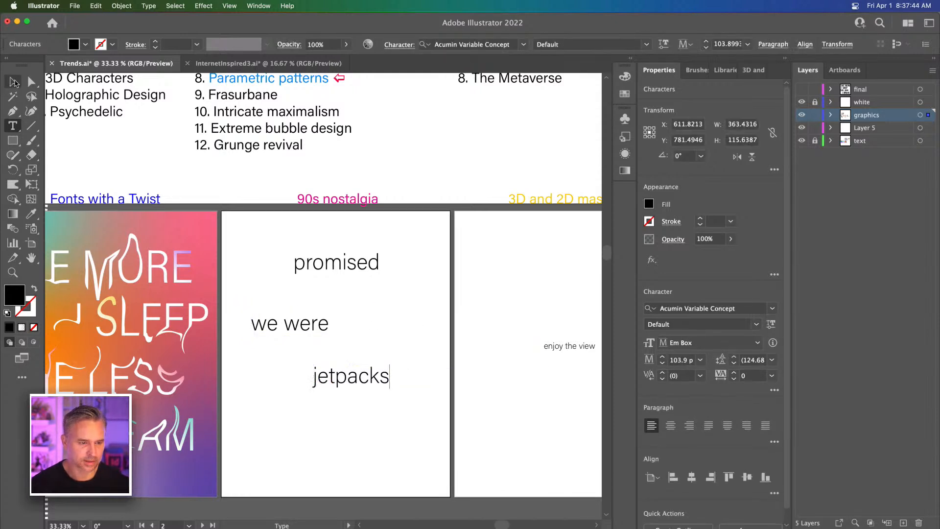
Step: Move promised between "we were" and jetpacks, and scale all three text objects up together to about 212 pt
click(14, 81)
drag(312, 264, 296, 348)
drag(259, 283, 385, 407)
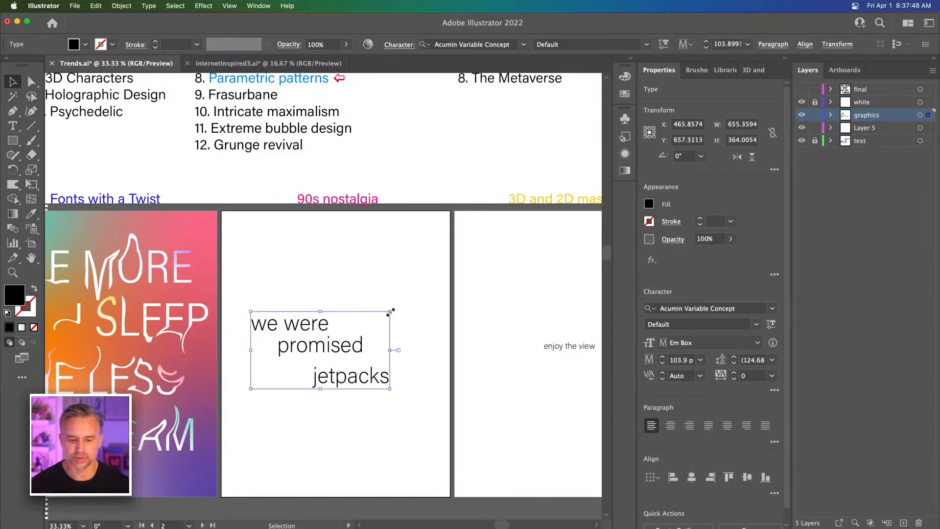
drag(390, 312, 535, 230)
click(400, 335)
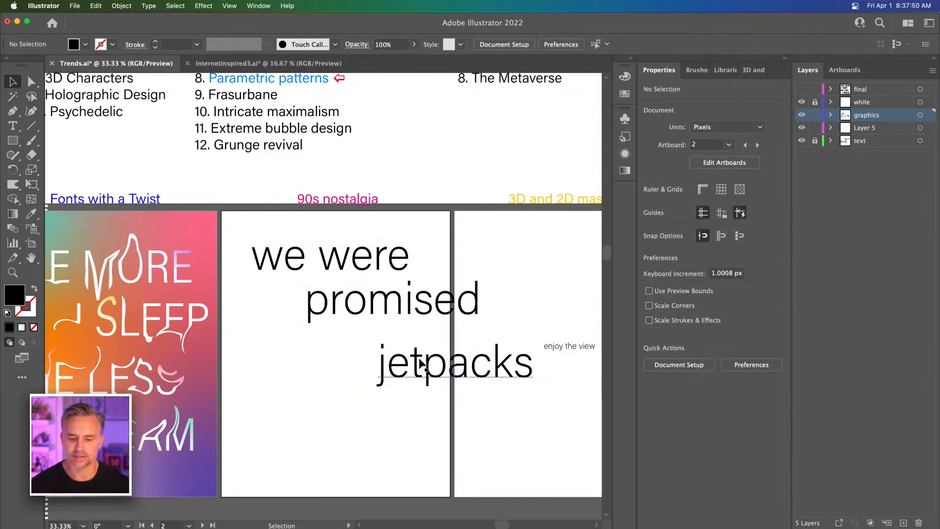
Step: Stack "we were", promised and jetpacks as three lines within the width of the 90s nostalgia artboard
drag(420, 365, 288, 402)
drag(334, 309, 285, 367)
drag(300, 264, 227, 284)
Step: Cut we from the "we were" line and paste it as a separate text object above were
double_click(292, 306)
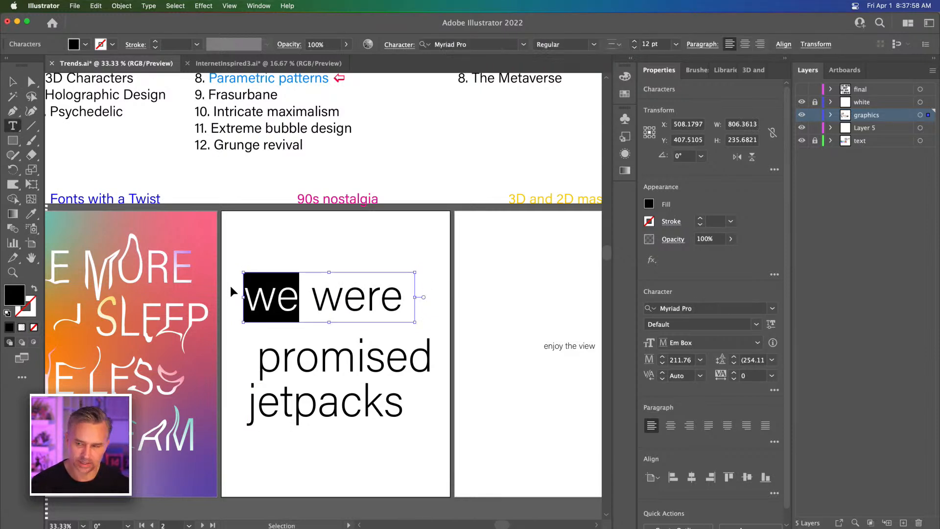
key(super+x)
super+click(282, 253)
click(281, 253)
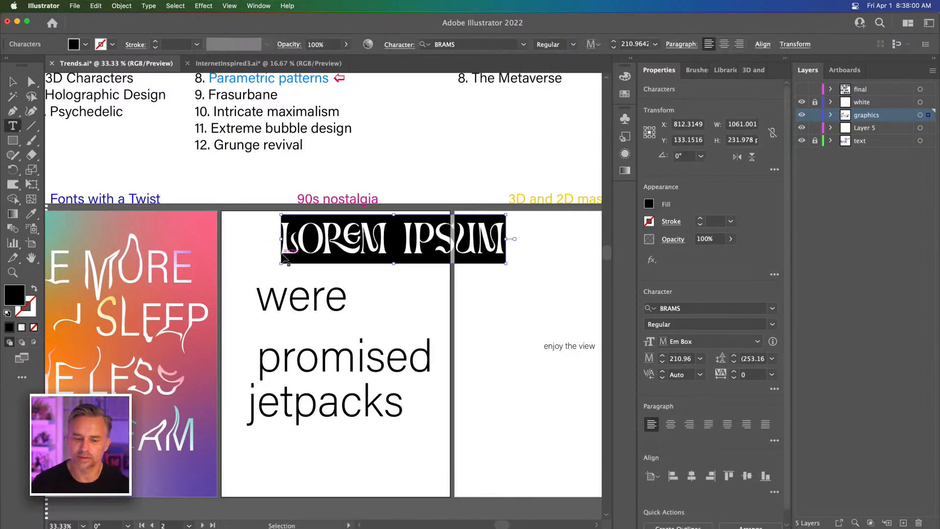
key(super+v)
click(13, 82)
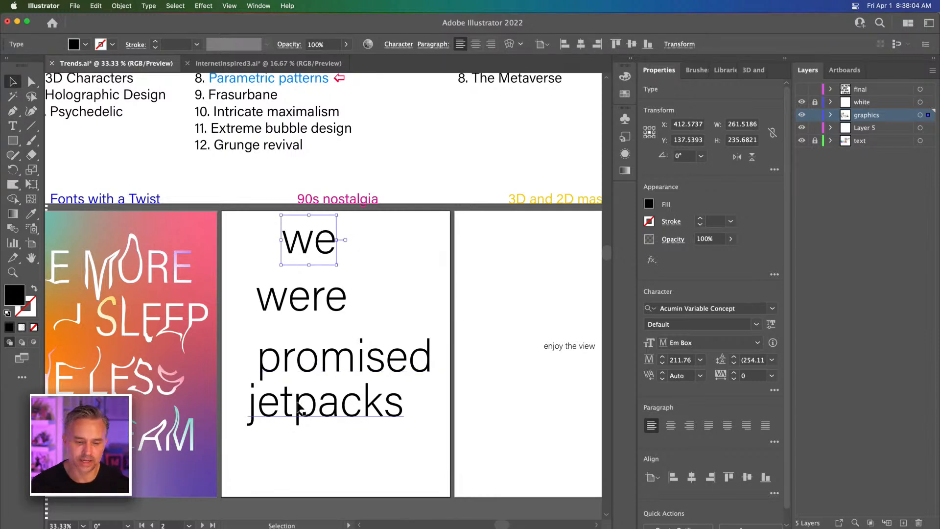
Step: Reposition jetpacks, were and we to form a closely stacked, staggered four-line layout
drag(299, 407, 298, 416)
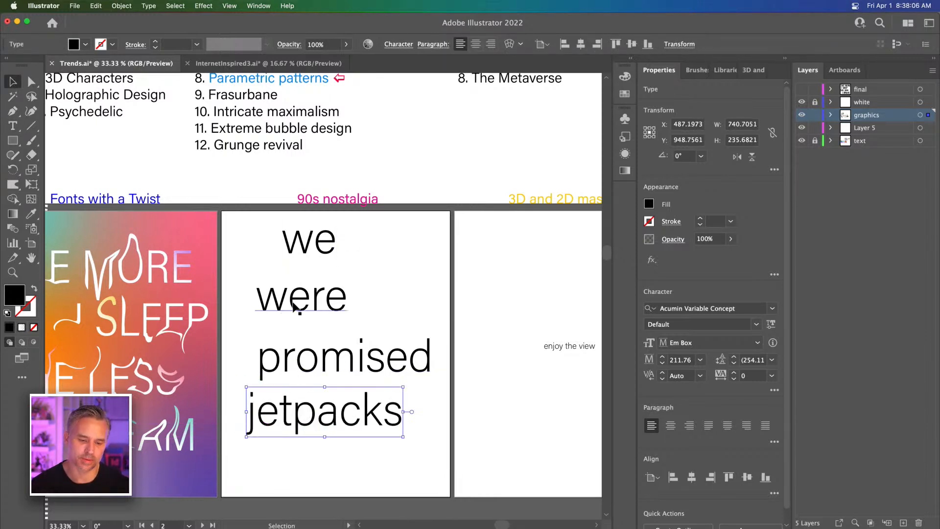
drag(296, 307, 319, 320)
drag(337, 275, 316, 282)
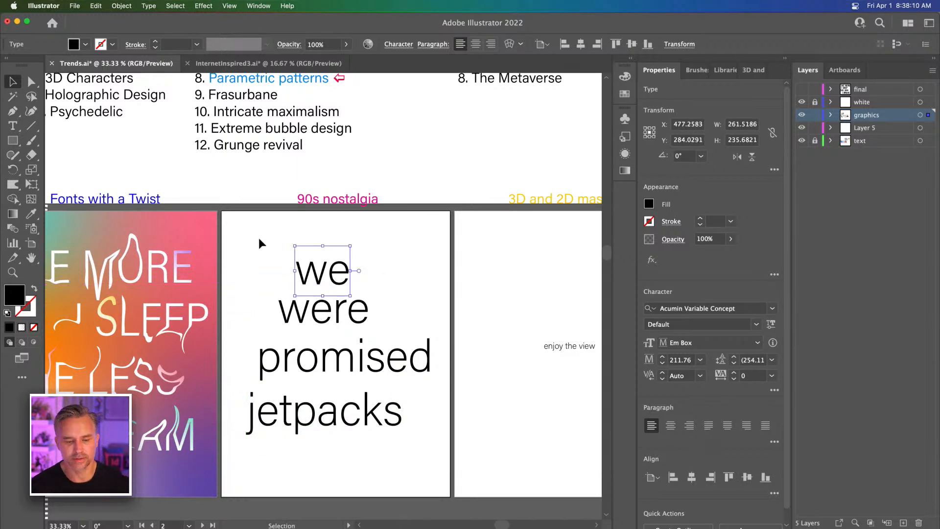
Step: Scale all four words up together to about 221 pt and set them in All Caps
drag(259, 237, 395, 446)
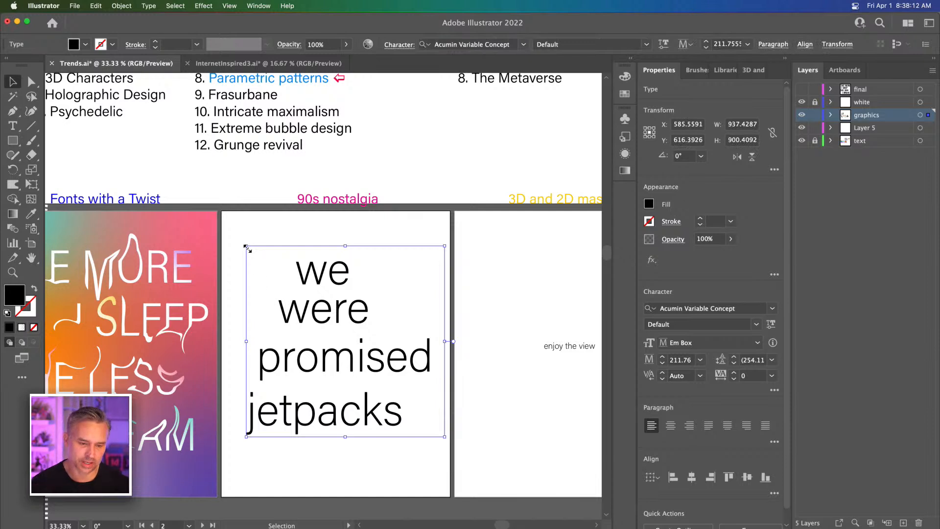
drag(246, 248, 238, 241)
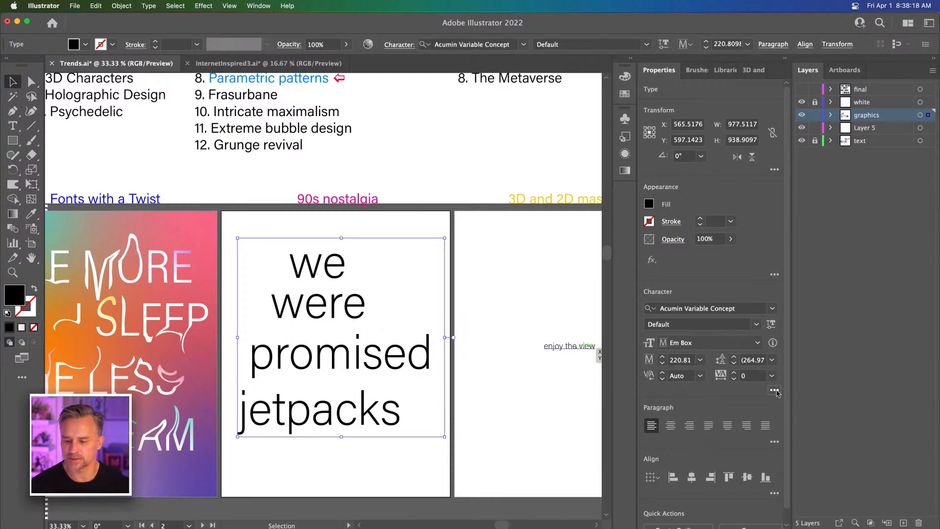
click(774, 390)
click(644, 314)
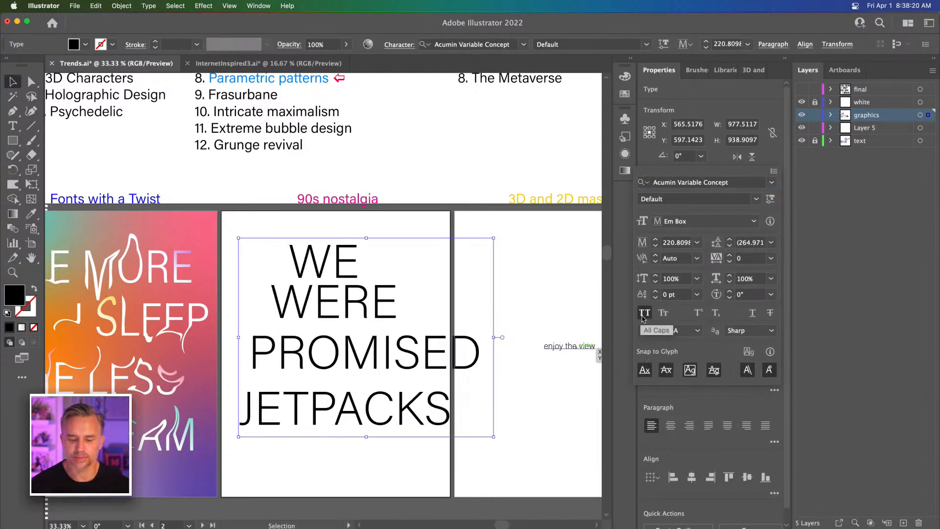
Step: Increase the variable font weight of the four words and scale them to about 154 pt inside the 90s nostalgia artboard
click(770, 324)
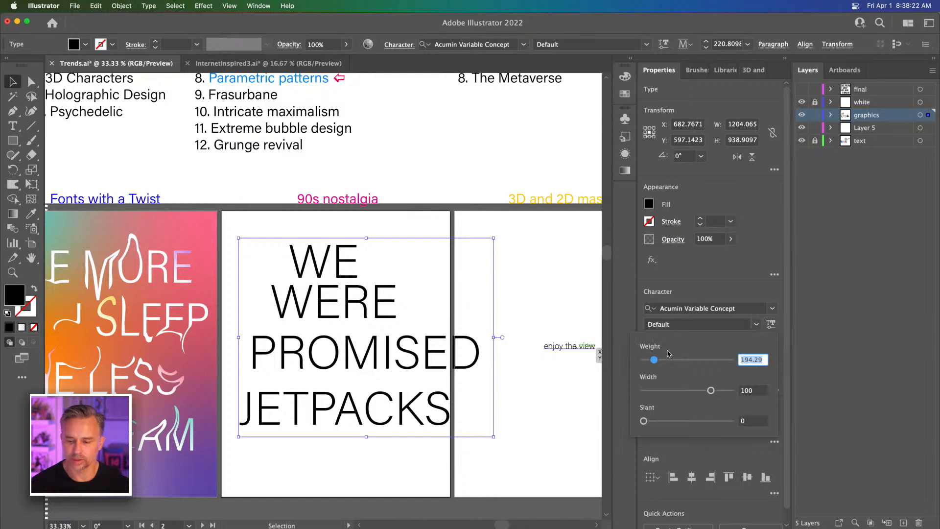
drag(674, 360, 689, 362)
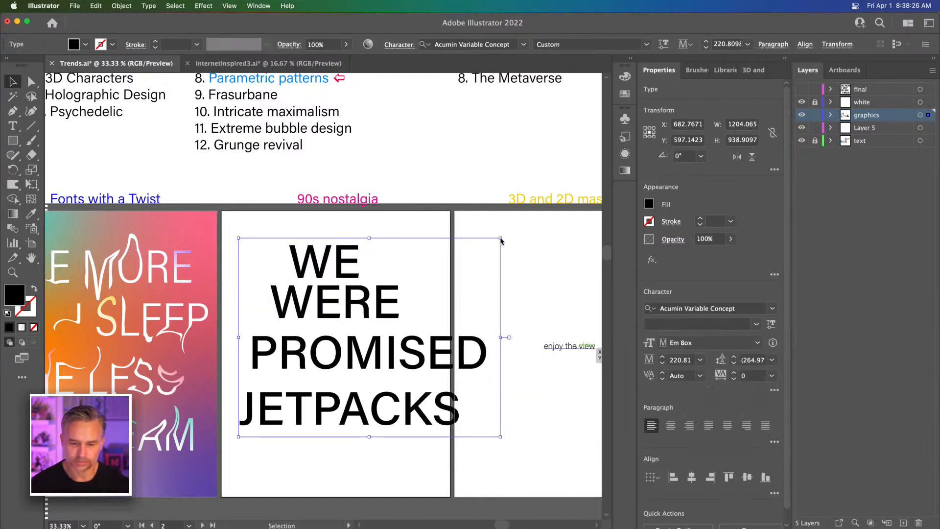
drag(500, 239, 421, 298)
drag(323, 325, 326, 299)
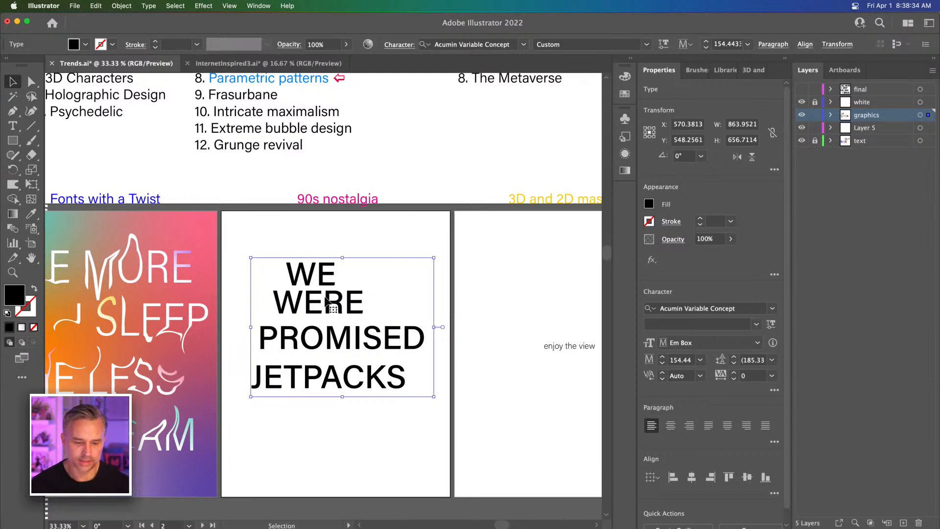
Step: Enlarge the four-word block to about 167 pt and reposition it around the middle of the 90s nostalgia artboard
key(super+=)
drag(326, 300, 346, 279)
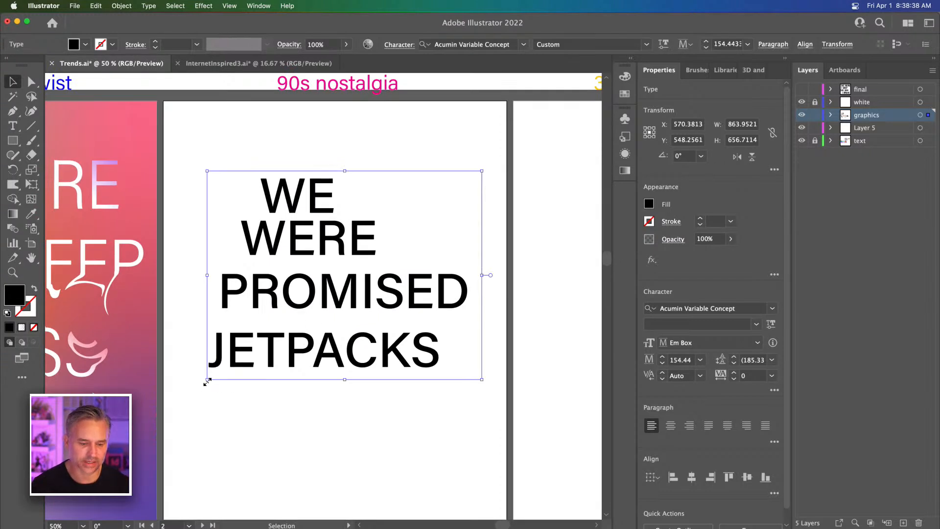
drag(207, 381, 185, 398)
drag(253, 299, 257, 321)
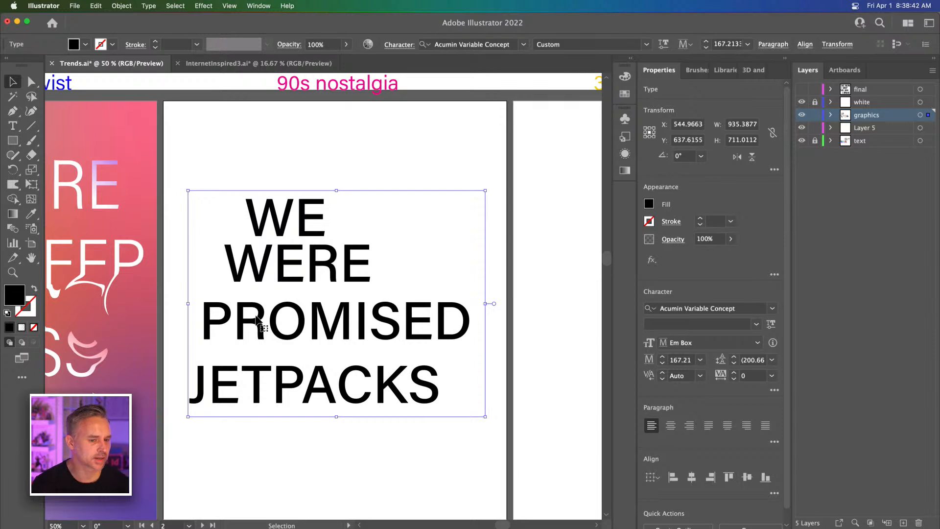
key(super+minus)
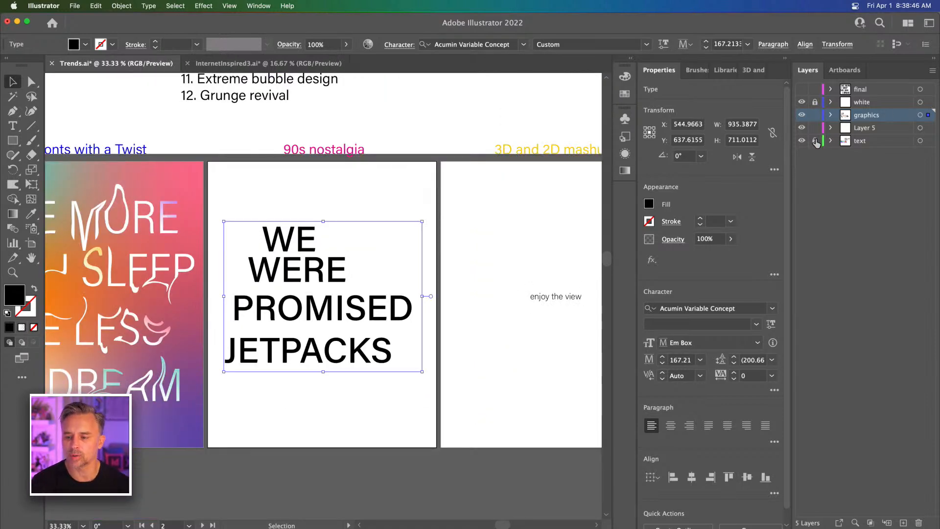
Step: Unlock the text layer and duplicate the neighbouring poster's gradient background onto the 90s nostalgia artboard behind the words
click(848, 144)
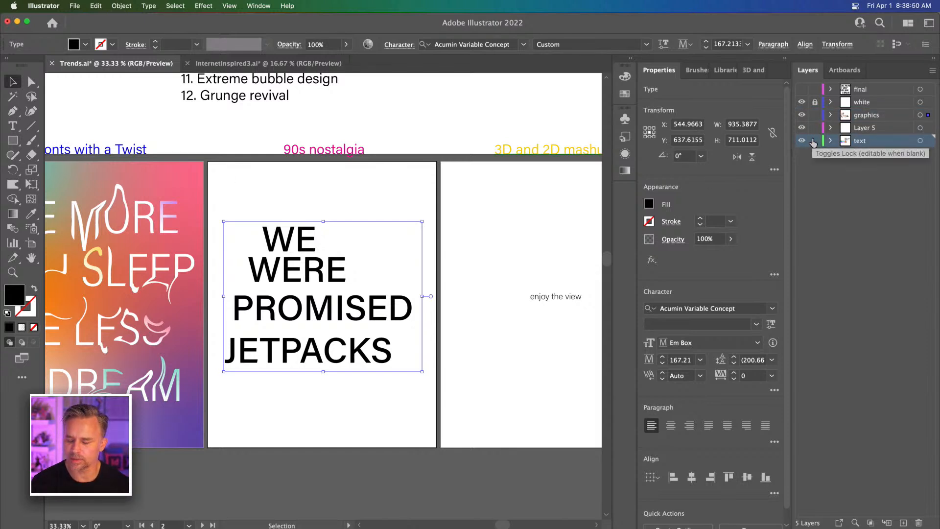
click(166, 174)
drag(133, 173, 368, 191)
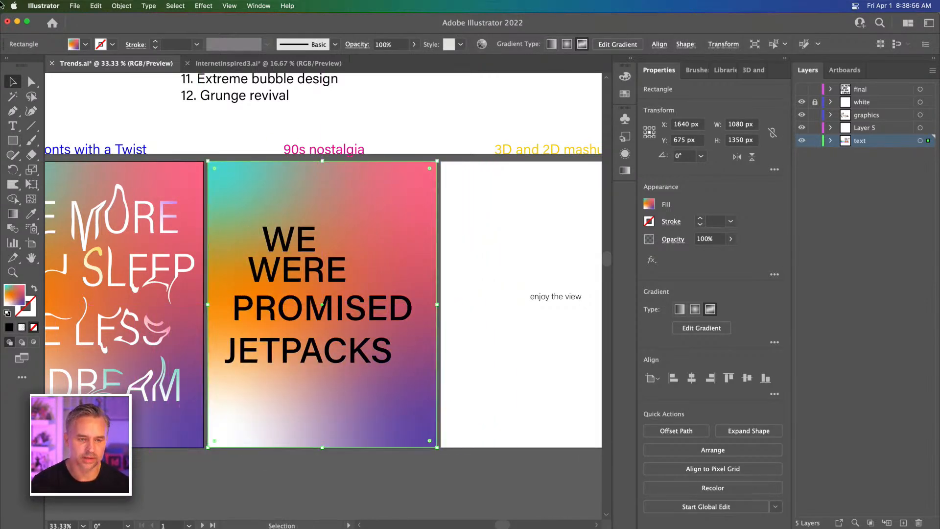
Step: Open Recolor Artwork for the duplicated gradient, show its color wheel for editing and unlink the harmony colors
click(96, 5)
mouse_move(122, 5)
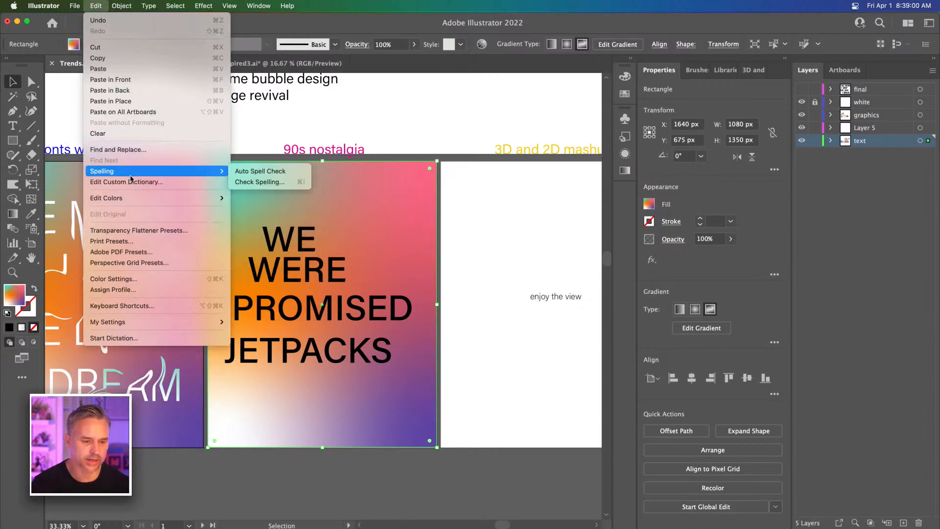
mouse_move(165, 198)
click(257, 198)
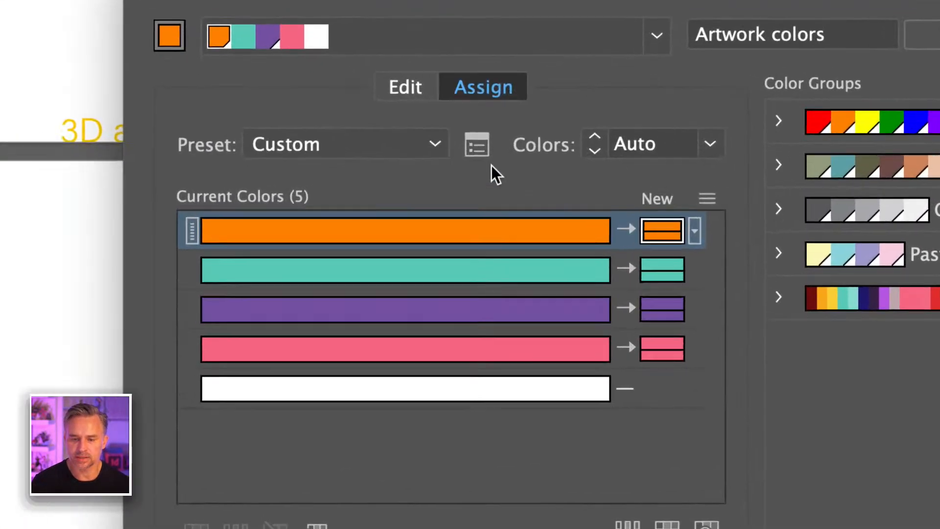
click(633, 132)
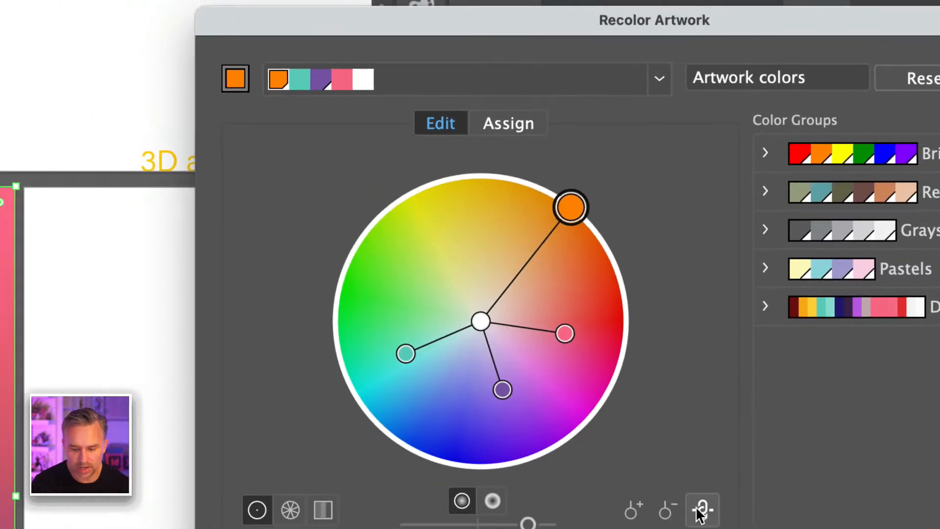
click(709, 528)
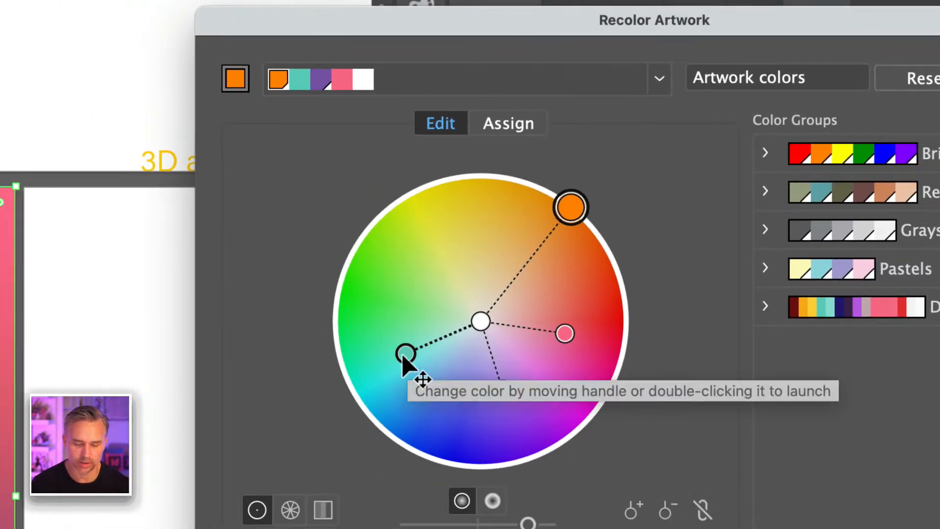
Step: Recolor the gradient on the wheel, changing teal to saturated green, pink to red, purple to dark blue and orange to yellow
drag(406, 353, 343, 275)
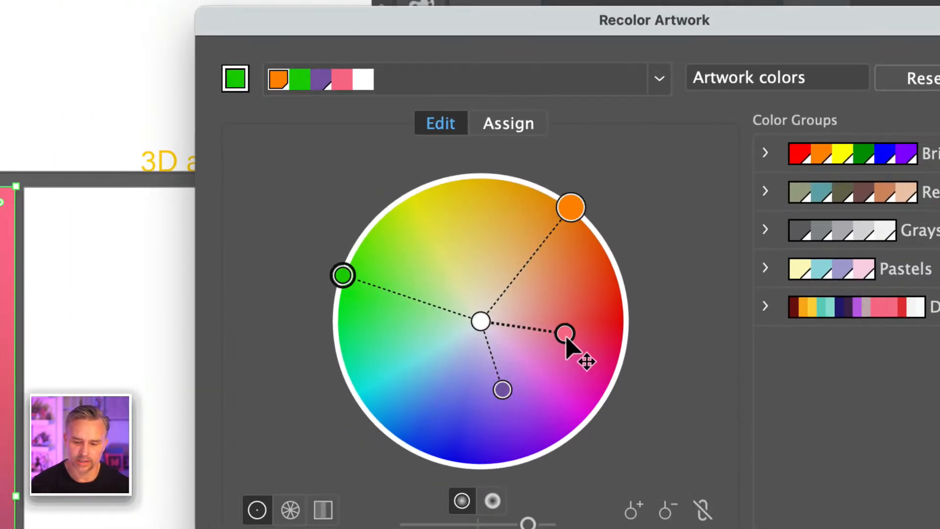
drag(564, 334, 626, 317)
drag(343, 276, 328, 298)
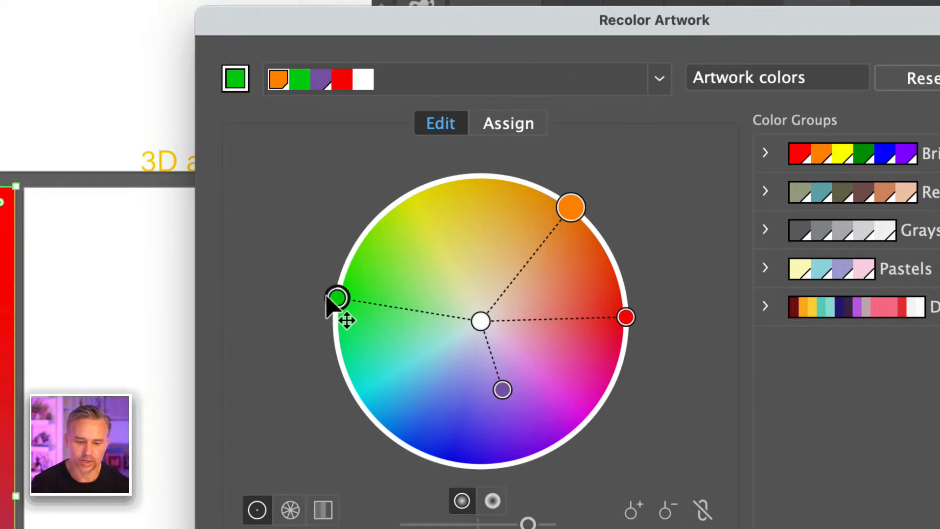
drag(503, 390, 481, 466)
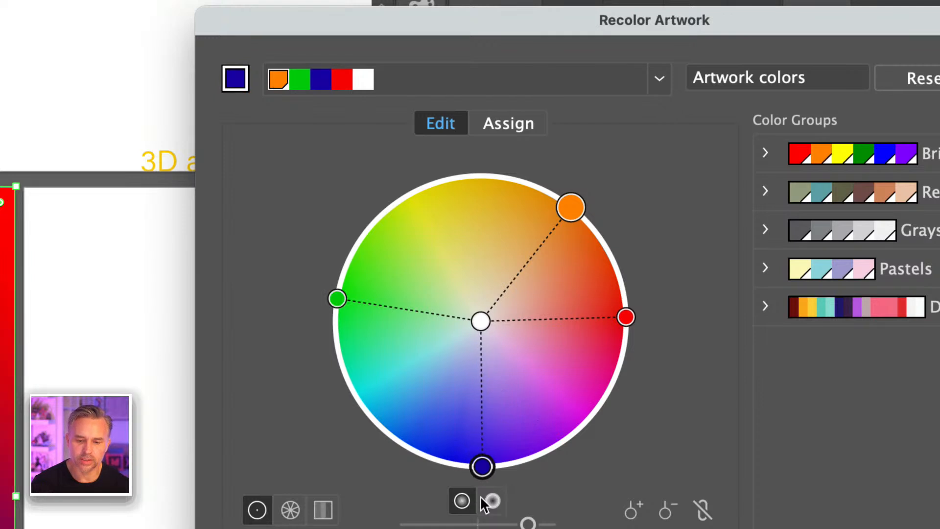
drag(572, 208, 485, 178)
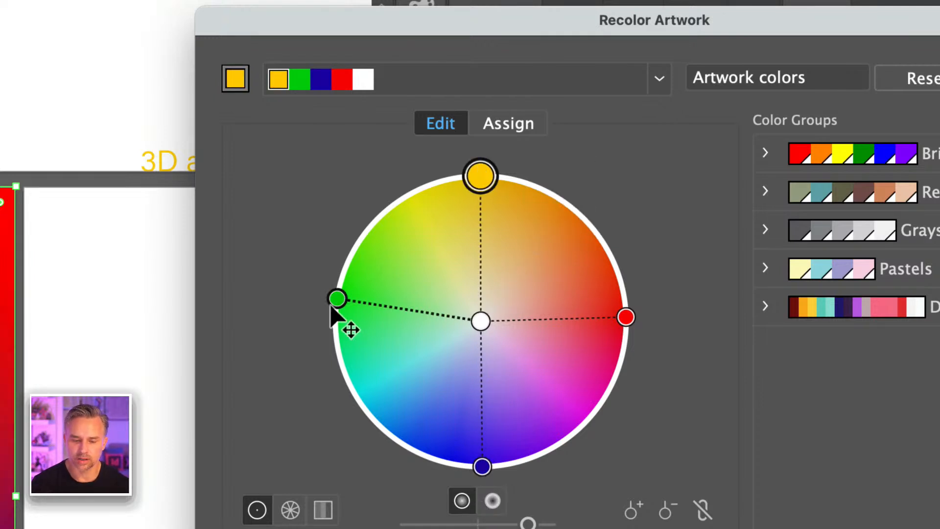
drag(336, 299, 321, 324)
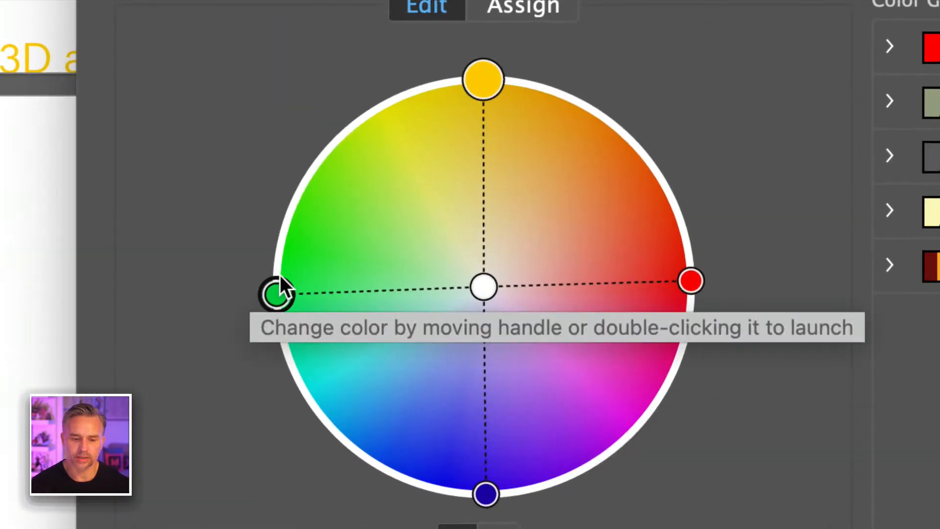
drag(693, 282, 296, 104)
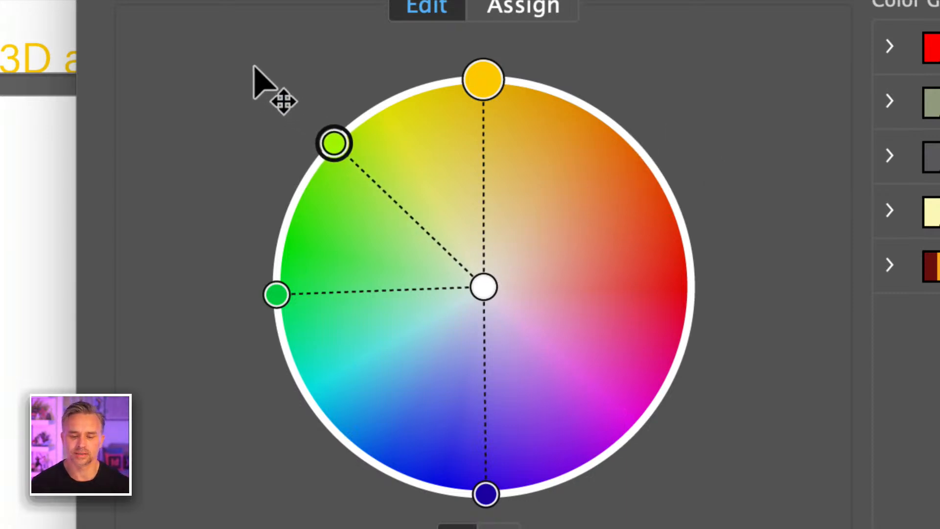
drag(233, 268, 882, 262)
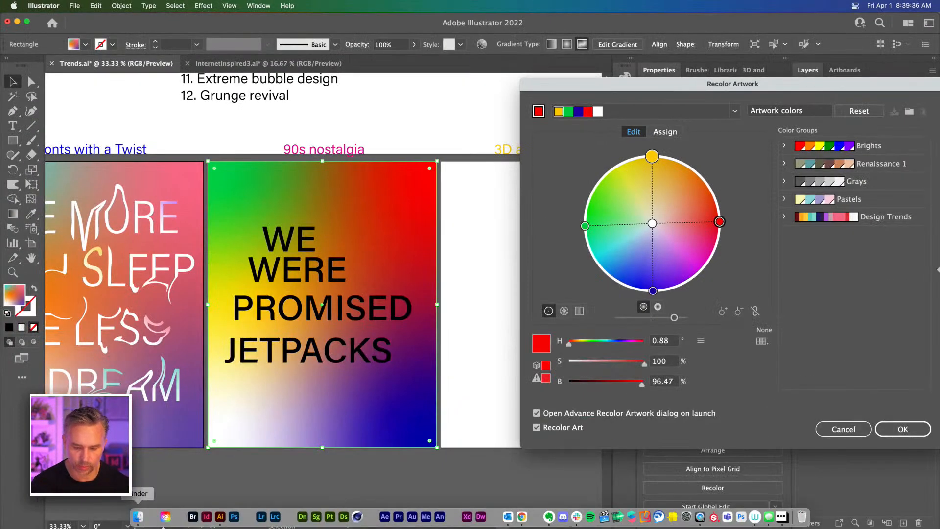
Step: Switch to Chrome and find the list of the top 12 graphic design trends for 2022 in the 99designs article
click(508, 517)
click(522, 517)
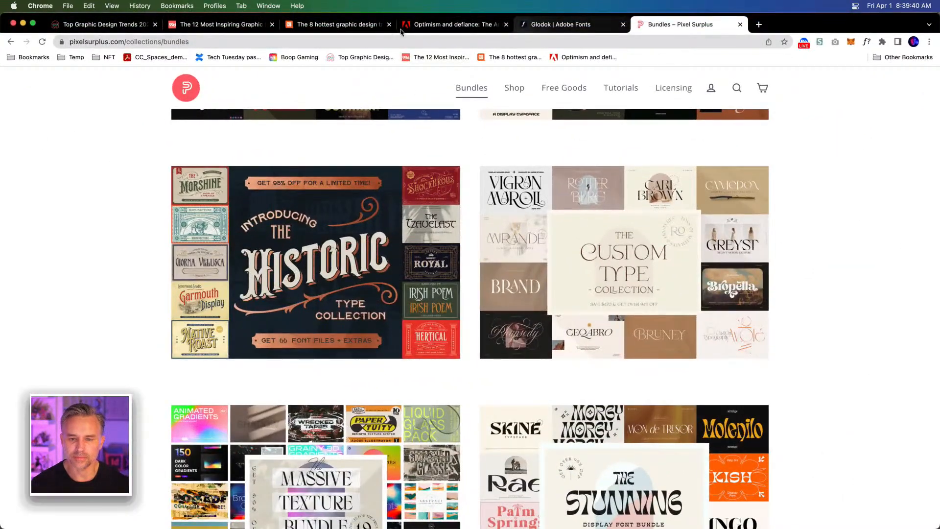
click(338, 24)
scroll(361, 202, up, 20)
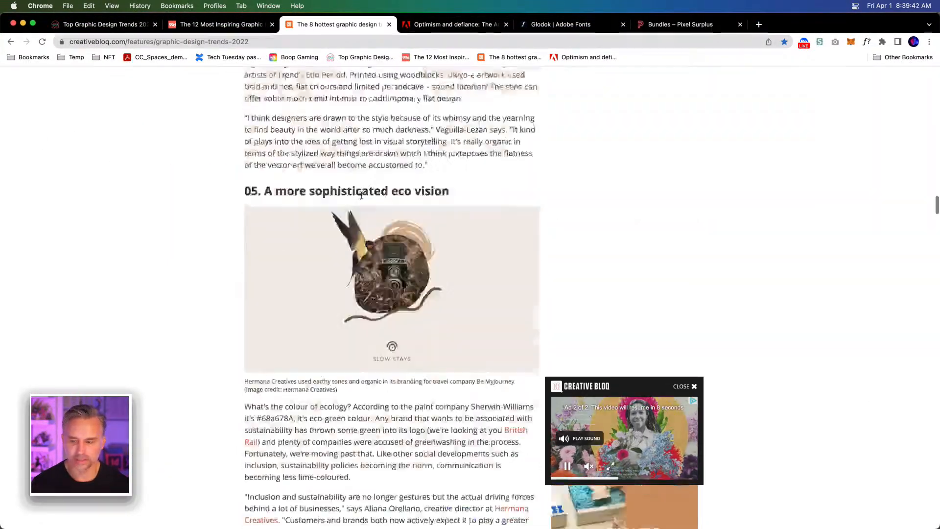
scroll(303, 147, down, 10)
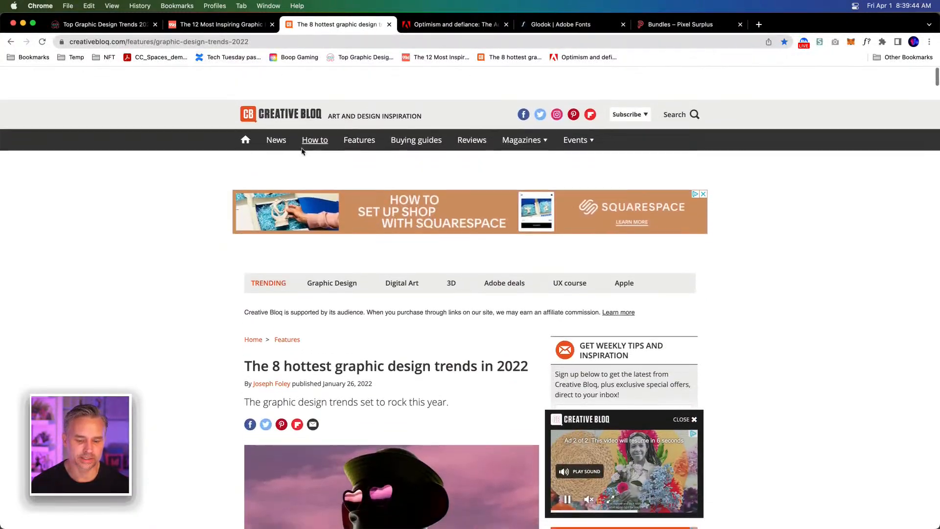
key(ctrl+shift+Tab)
scroll(148, 231, up, 20)
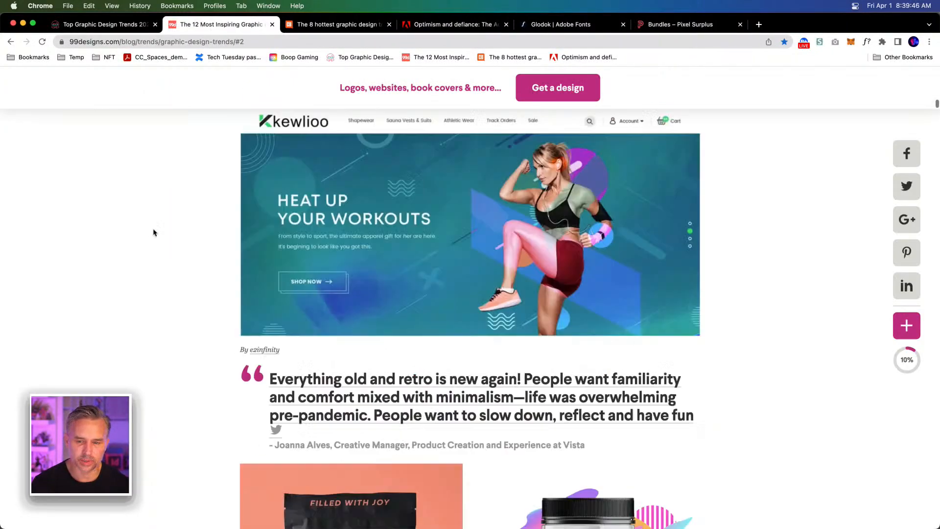
scroll(152, 231, down, 5)
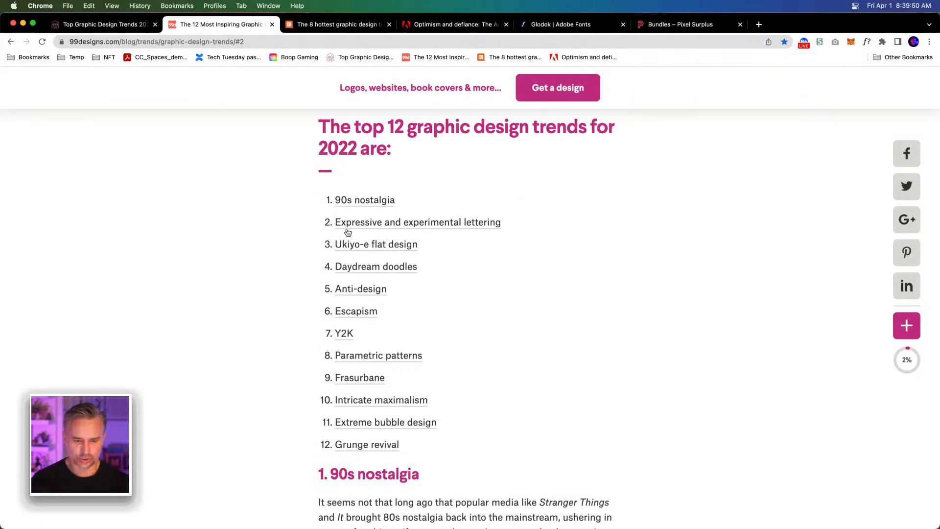
Step: Go to the 90s nostalgia section of the 99designs article and examine its example designs
click(346, 200)
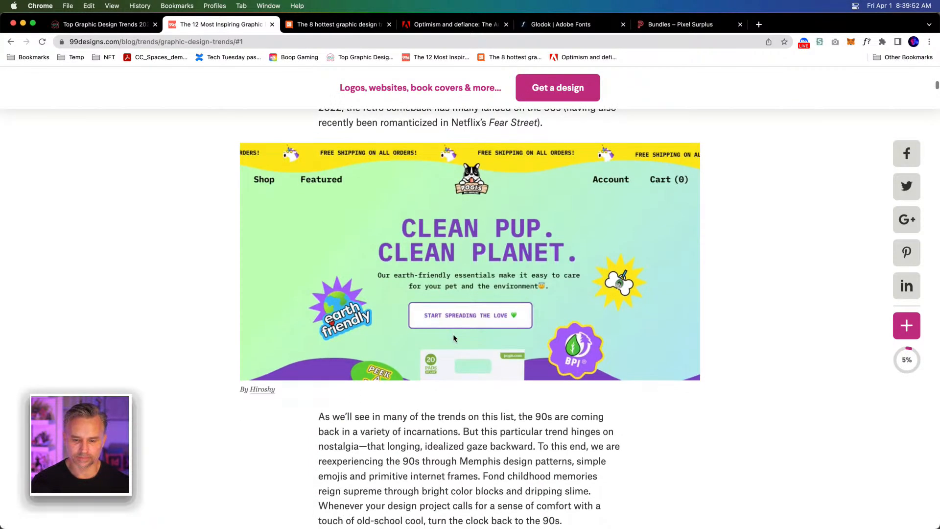
scroll(511, 294, down, 2)
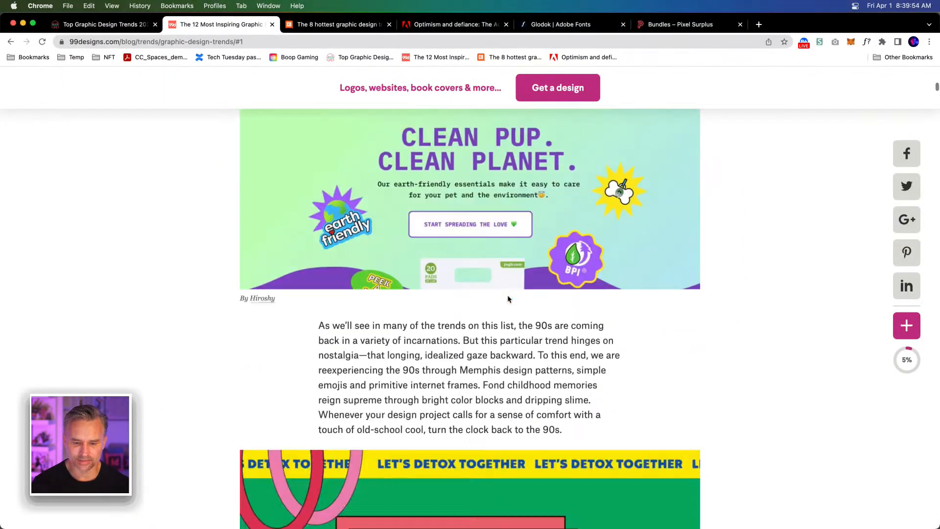
scroll(508, 299, down, 7)
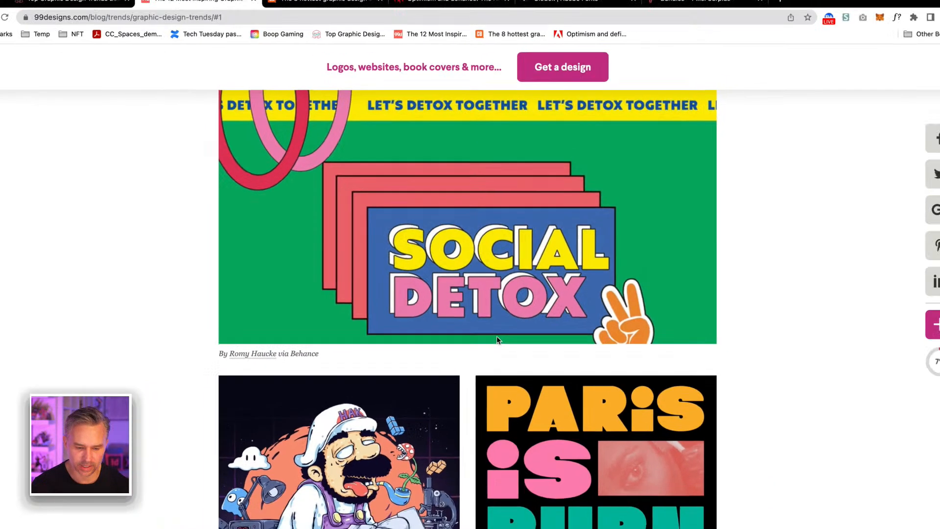
scroll(718, 28, down, 1)
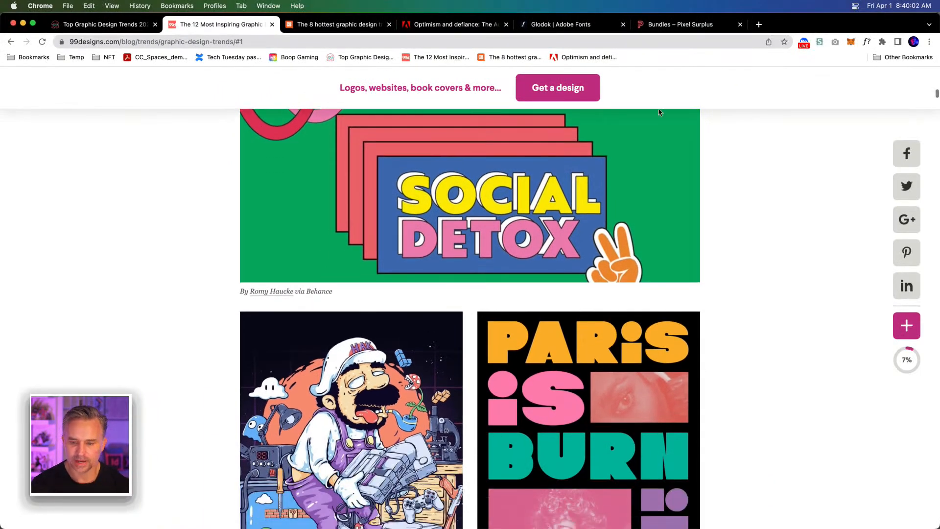
scroll(504, 234, down, 3)
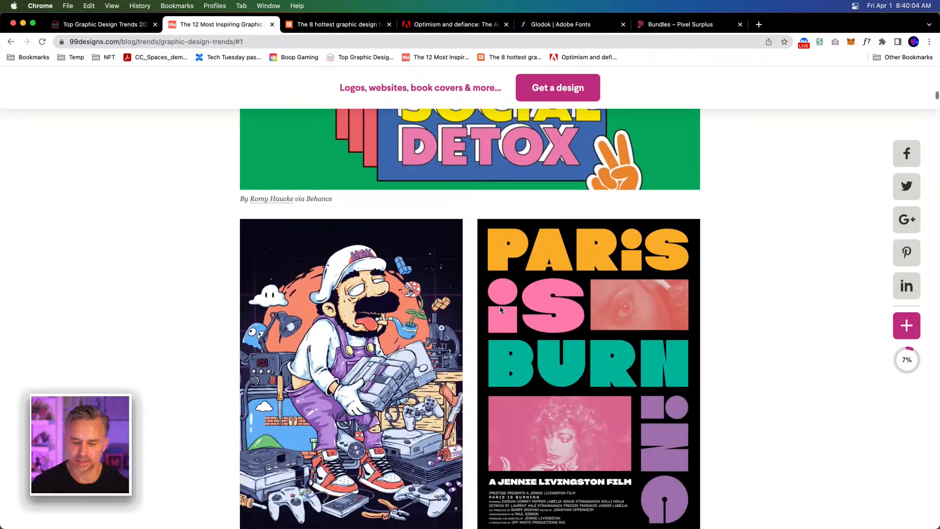
scroll(504, 274, up, 4)
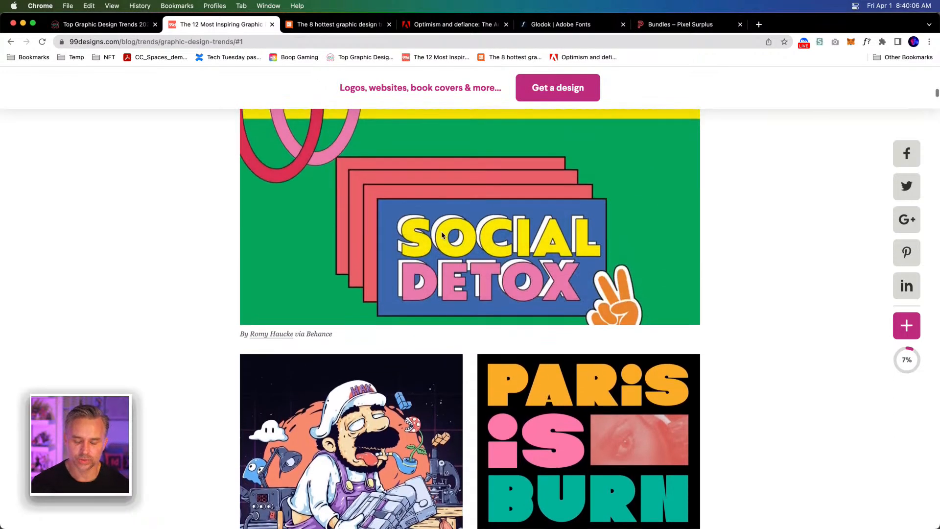
Step: Look through the 2022 trend overview in the GraphicMama article
click(125, 26)
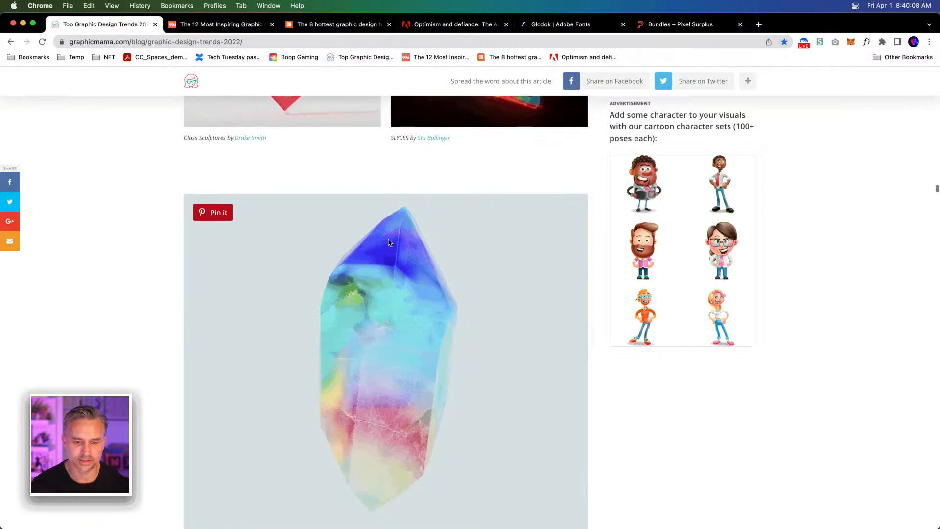
scroll(360, 245, up, 20)
scroll(360, 245, up, 10)
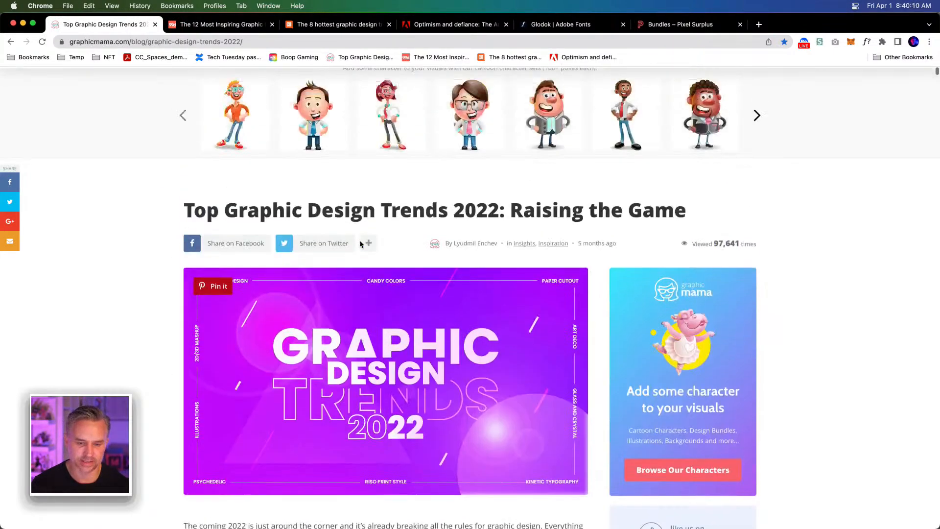
scroll(368, 235, down, 8)
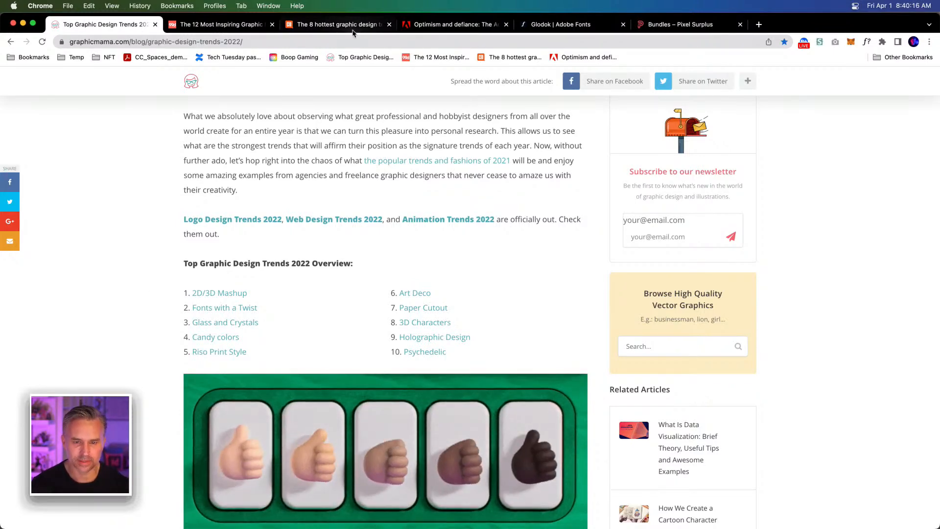
Step: Search the Creative Bloq trends article for "90" and examine its 90s nostalgia section and example image
click(338, 24)
scroll(389, 293, down, 5)
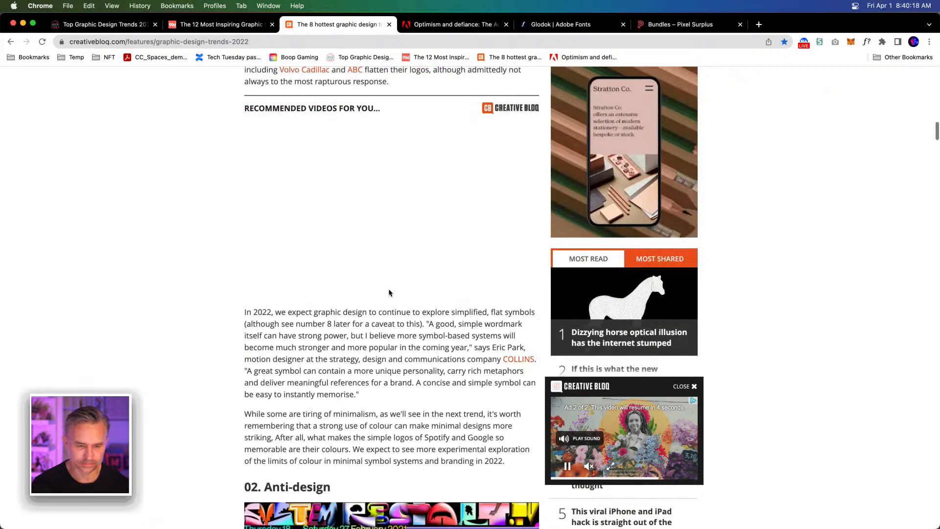
key(super+f)
text(90)
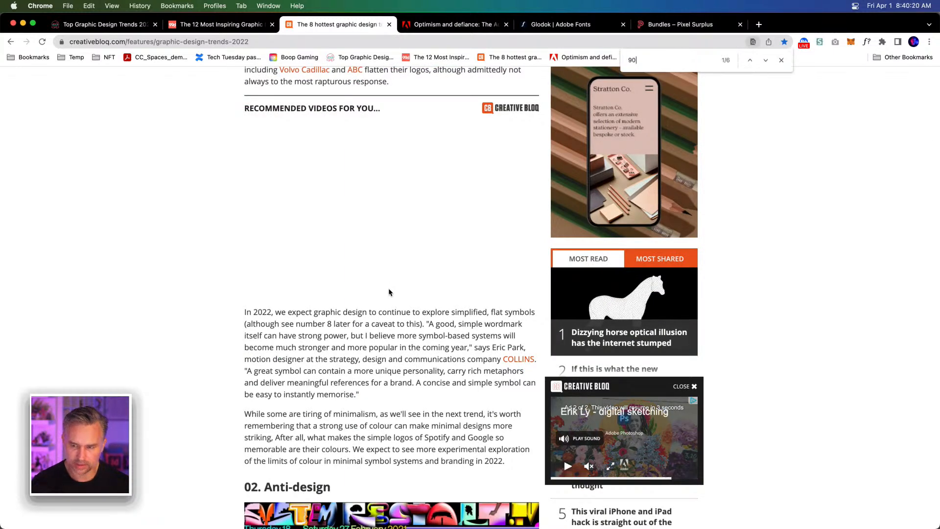
key(Return)
scroll(344, 310, down, 3)
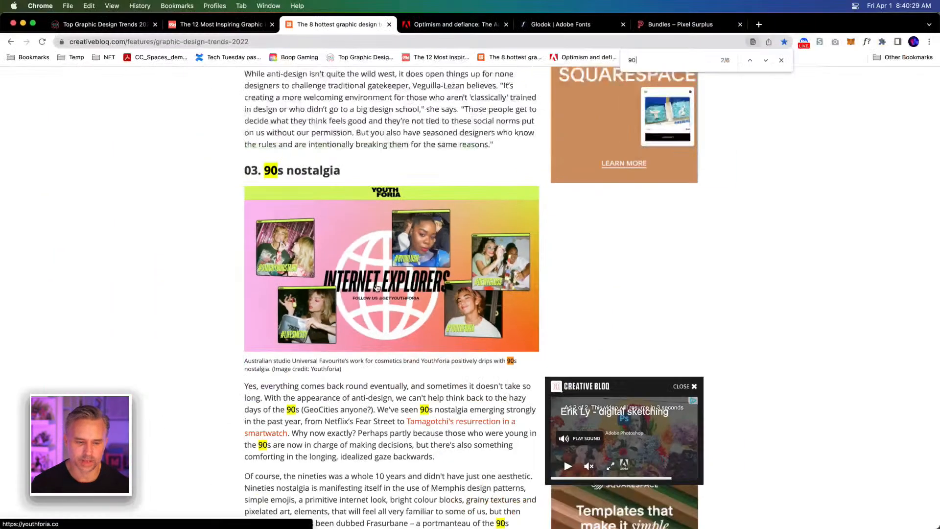
scroll(317, 314, down, 8)
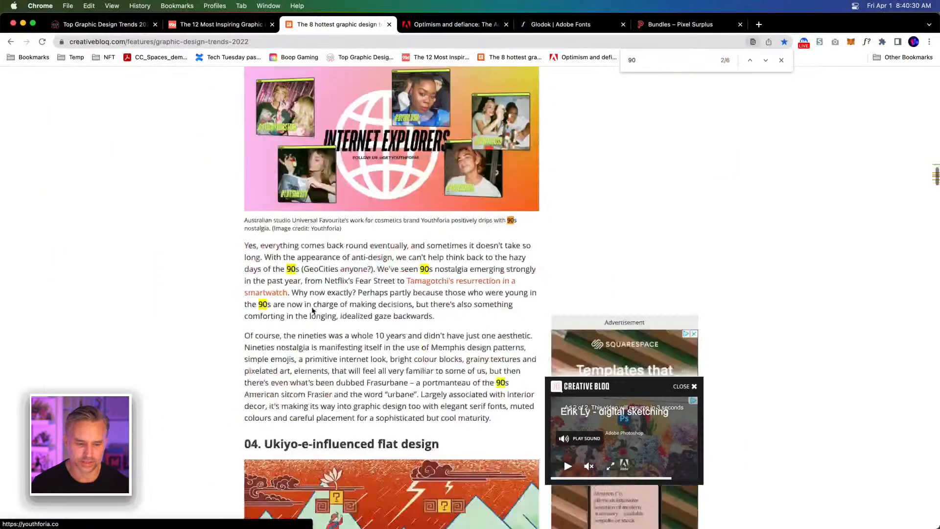
scroll(317, 313, up, 7)
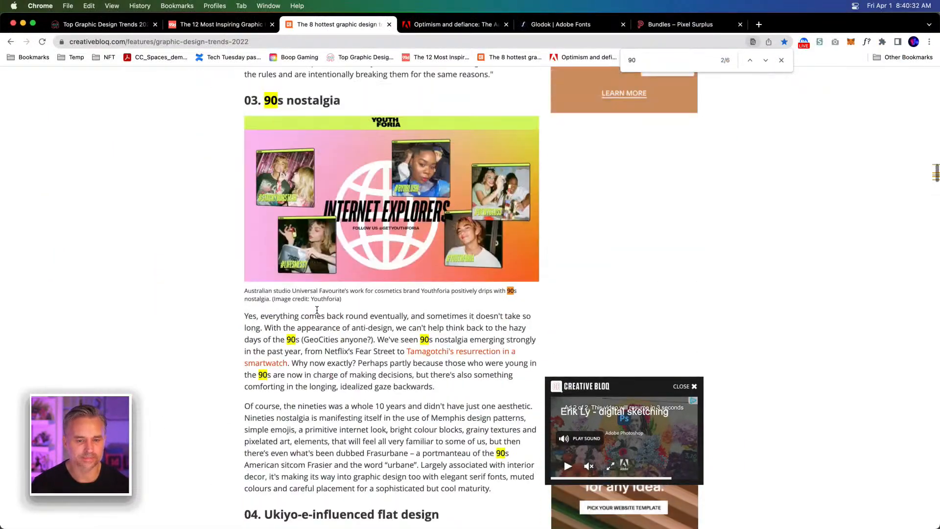
Step: Recolor the gradient behind the 90s nostalgia text, shifting its red slightly and turning the white into light blue
click(181, 26)
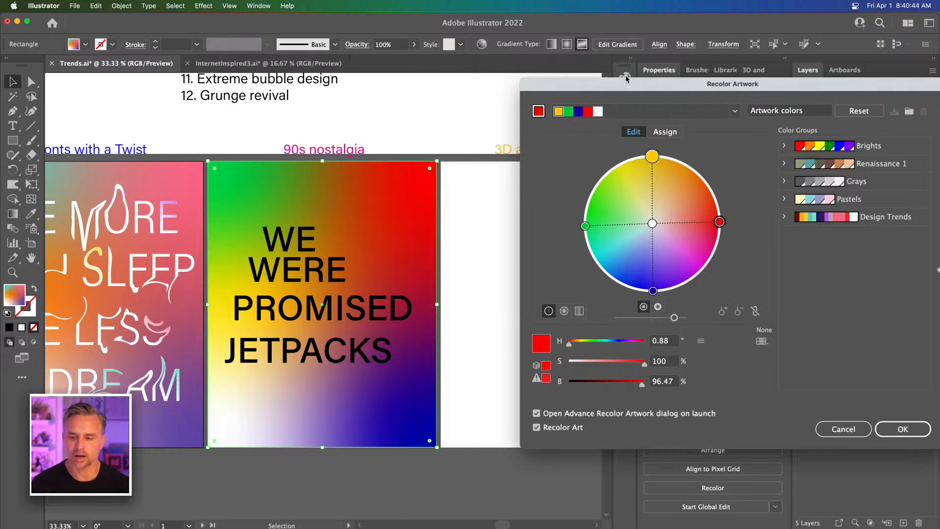
drag(635, 83, 526, 106)
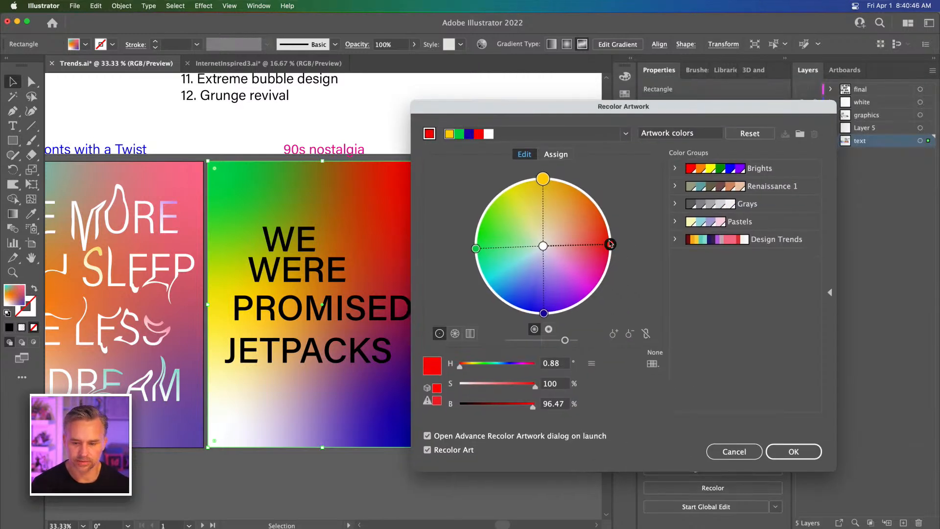
drag(610, 244, 615, 250)
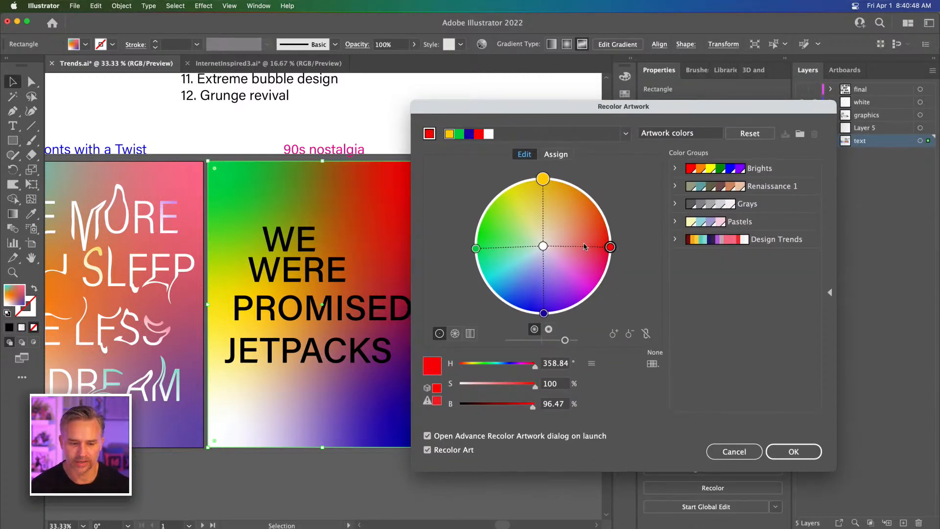
drag(542, 246, 480, 297)
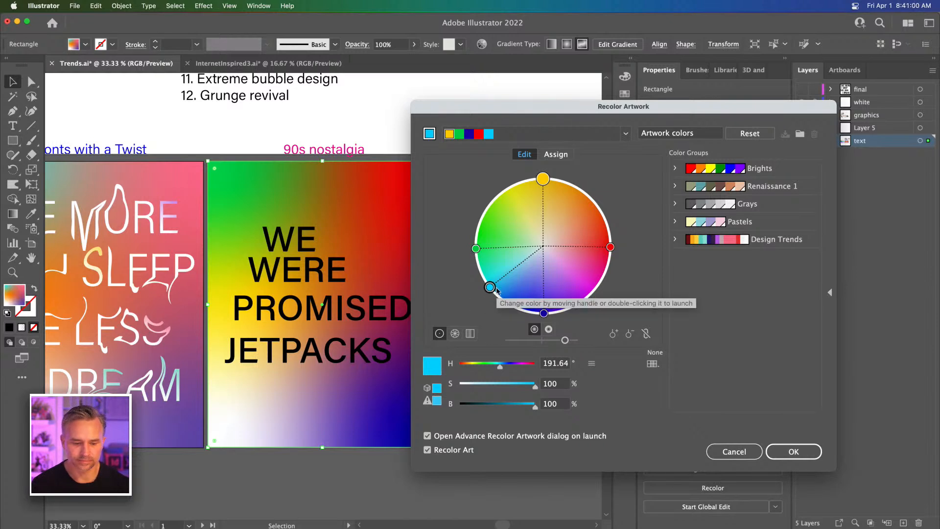
click(788, 450)
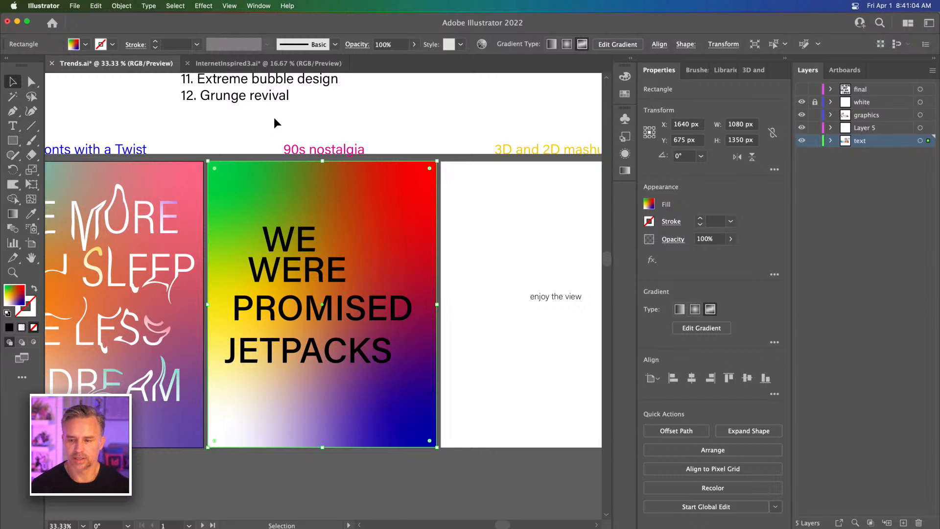
Step: Replace the background rectangle's gradient with the bright green swatch, trying red as well
click(626, 77)
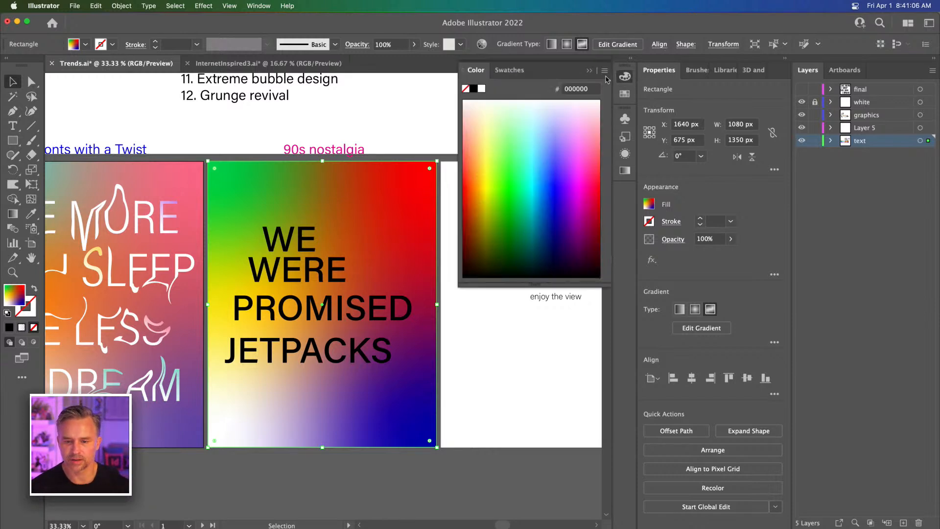
click(507, 73)
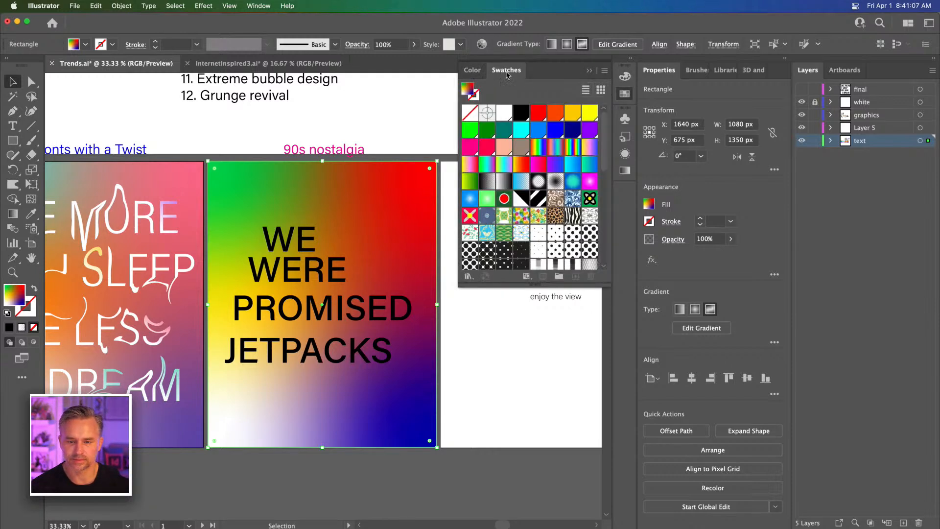
click(540, 114)
click(470, 131)
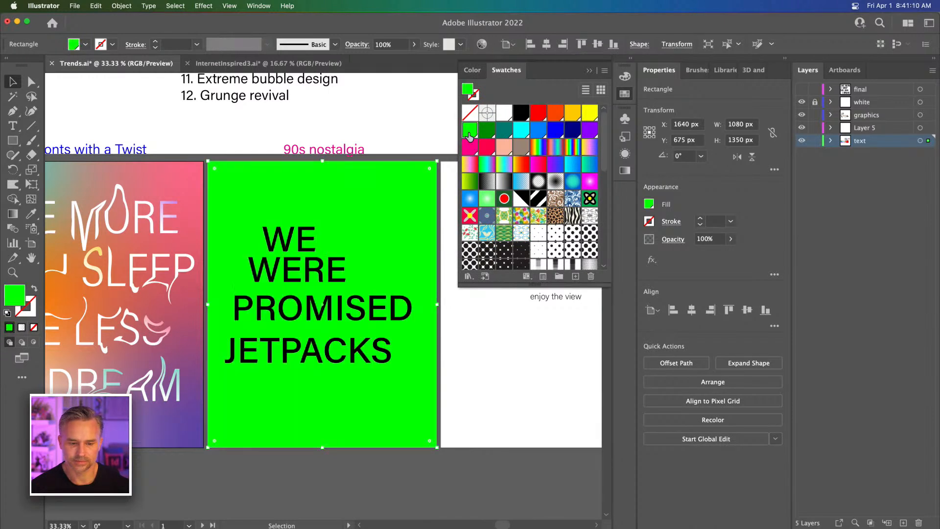
click(539, 115)
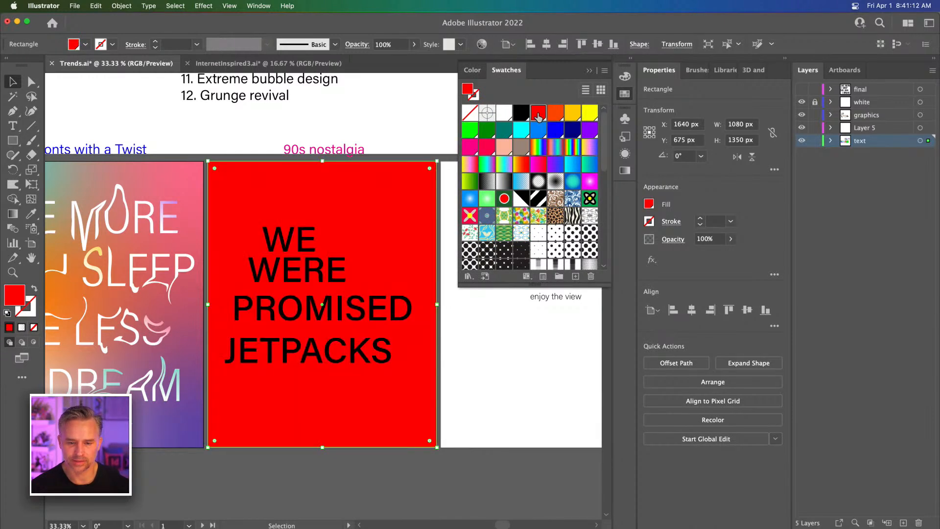
click(468, 131)
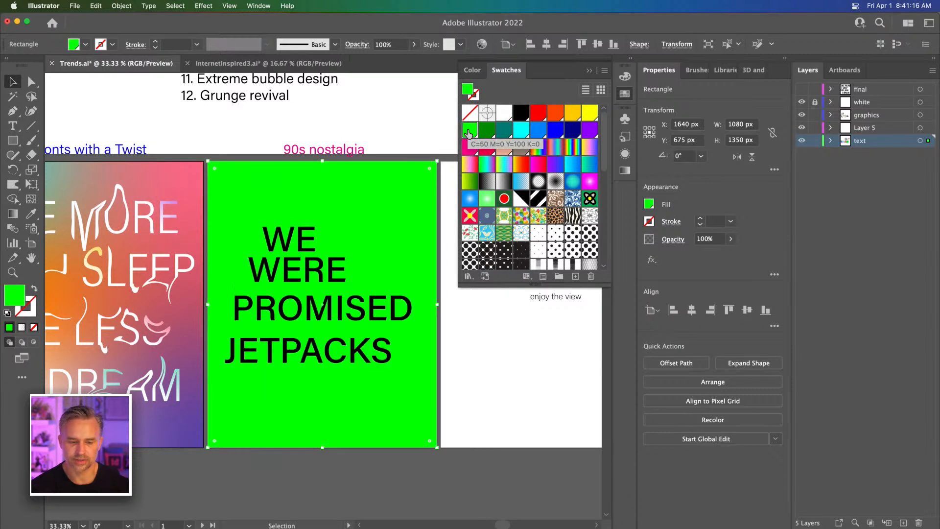
Step: Shrink the green rectangle to a band about 344 px tall, and place a red copy directly below it
drag(322, 448, 322, 234)
drag(239, 197, 245, 266)
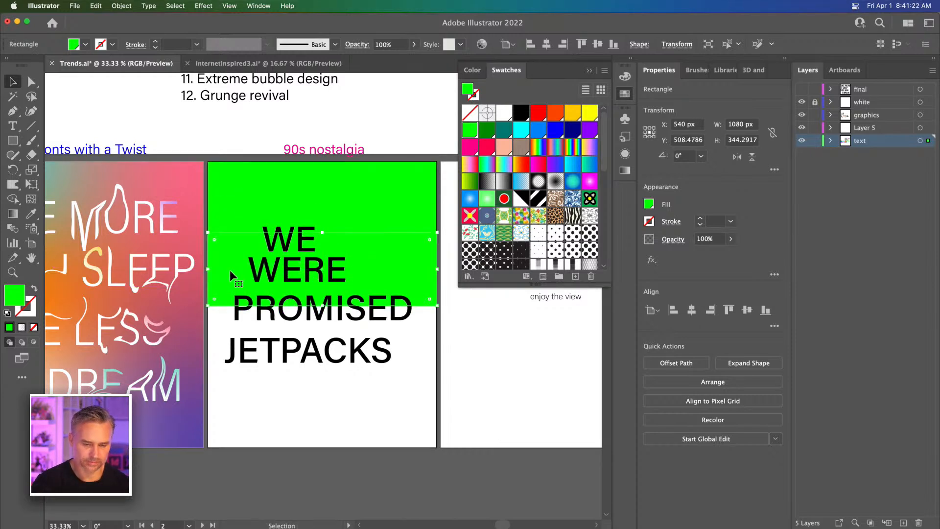
click(504, 116)
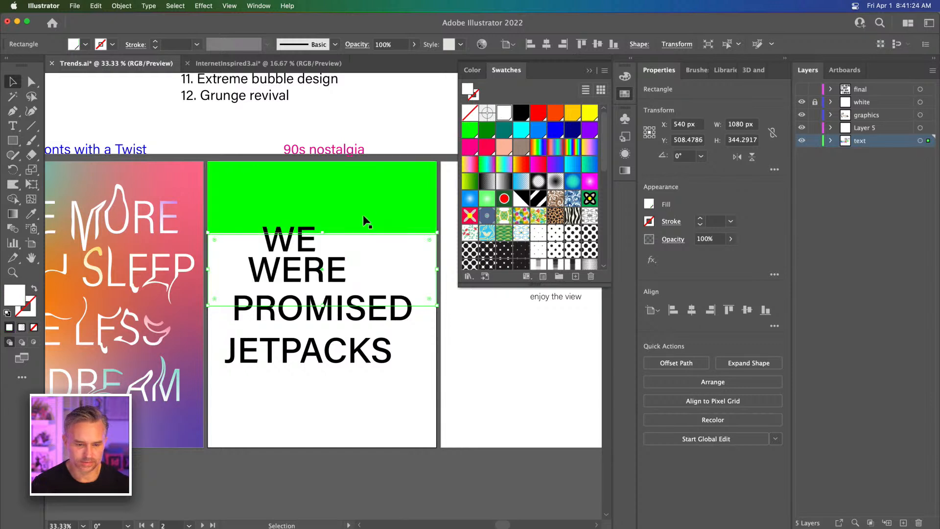
click(536, 115)
Step: Copy the green band below the red one, fill the copy blue, and stretch it to the artboard's lower edge
drag(269, 187, 274, 336)
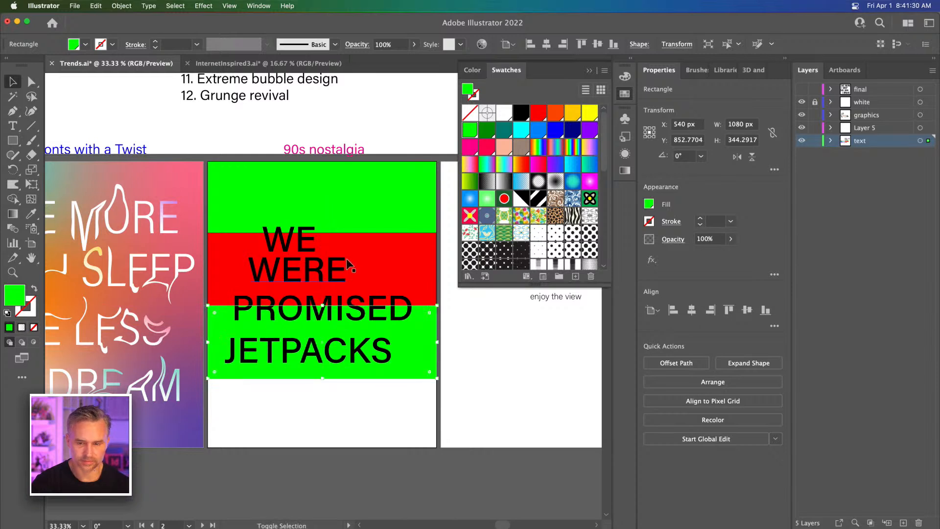
click(556, 130)
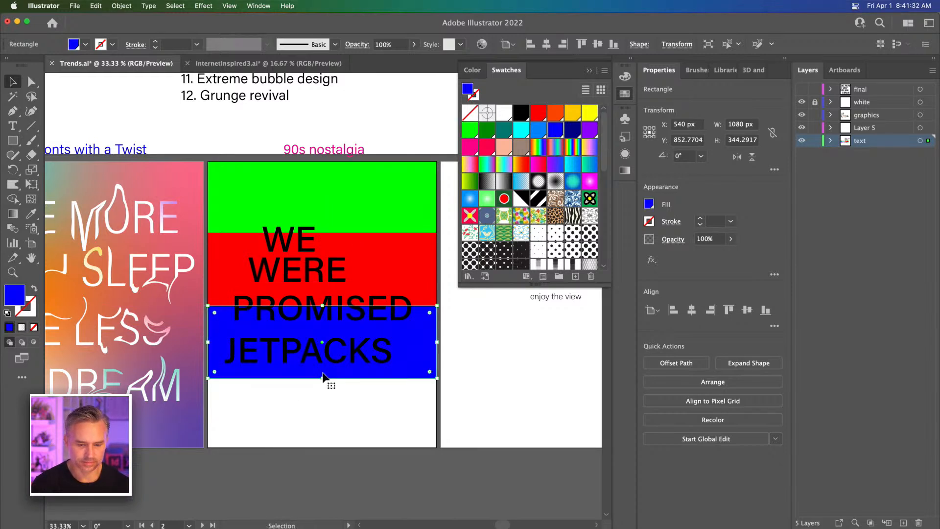
drag(324, 379, 324, 447)
Step: Lock the text layer that holds the colored bands and make Layer 5 active
key(super+equal)
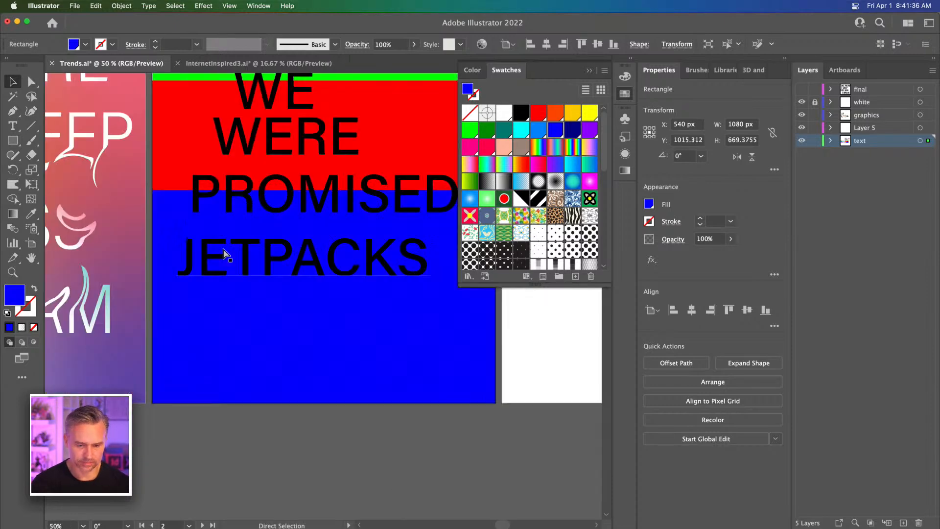
drag(227, 254, 273, 373)
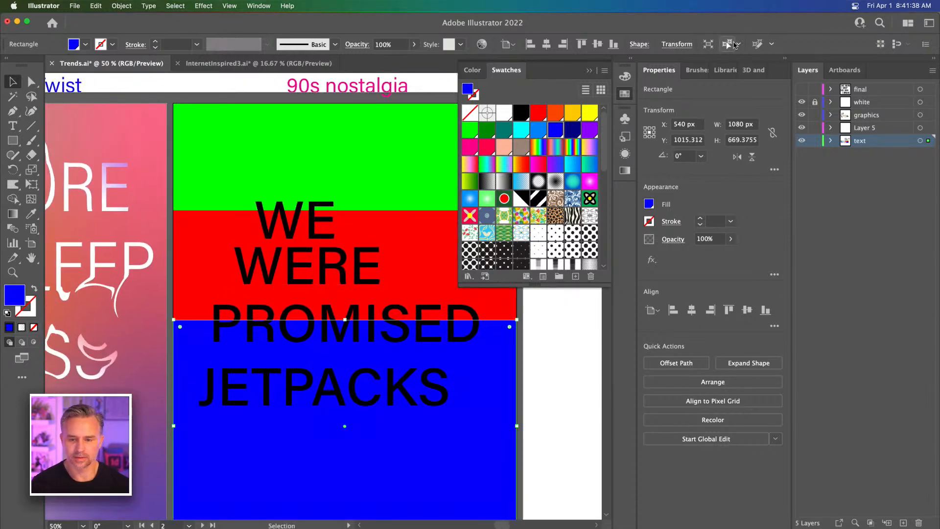
click(591, 72)
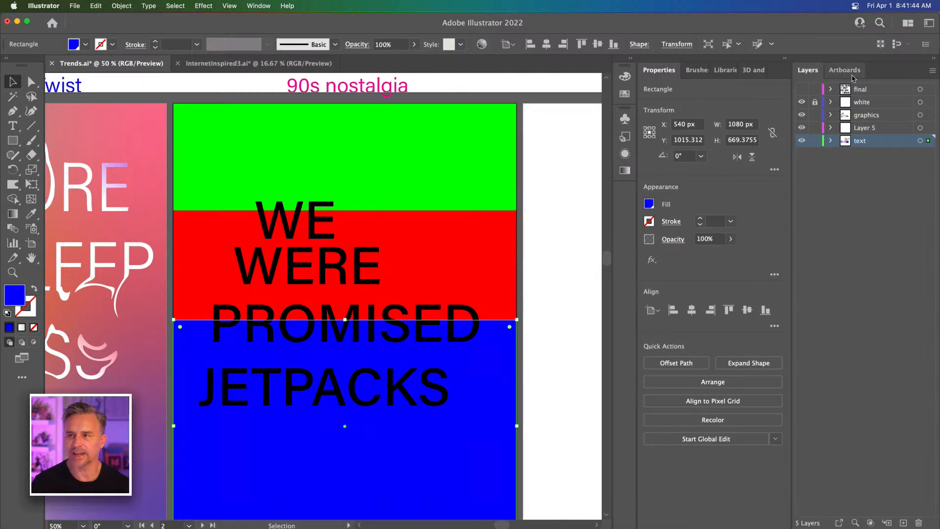
click(814, 141)
click(867, 128)
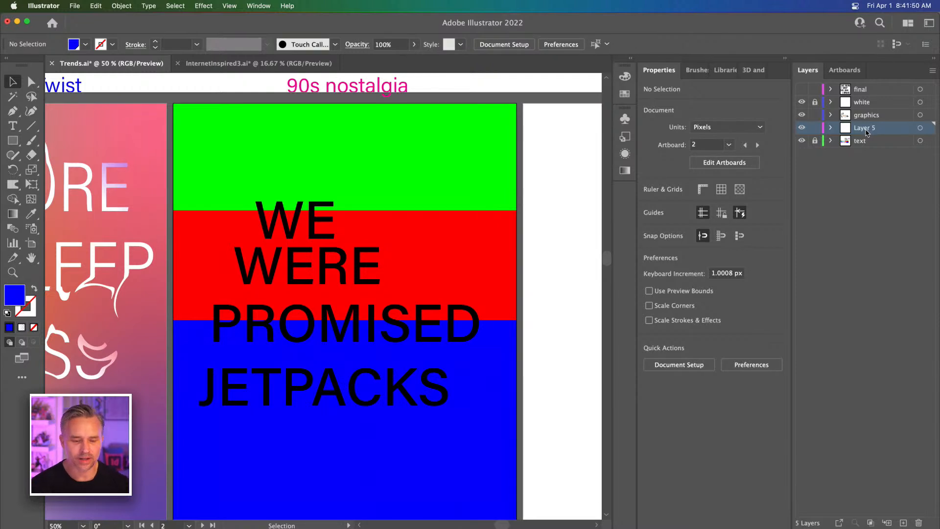
Step: Fill the WE WERE PROMISED JETPACKS text with white
click(389, 421)
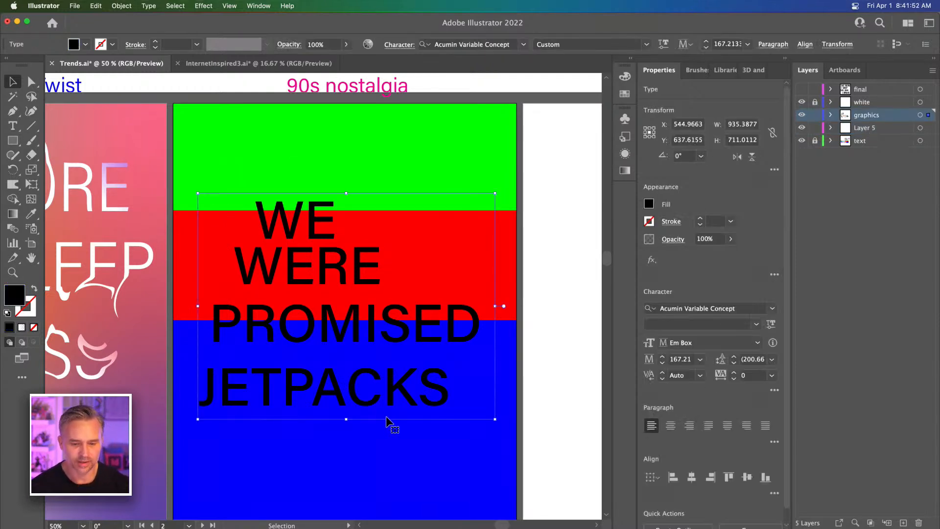
click(652, 206)
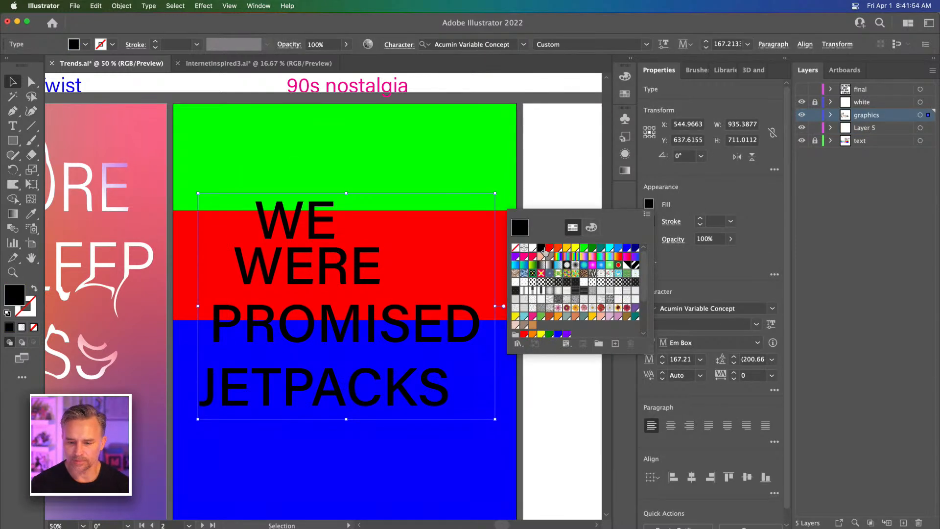
click(533, 247)
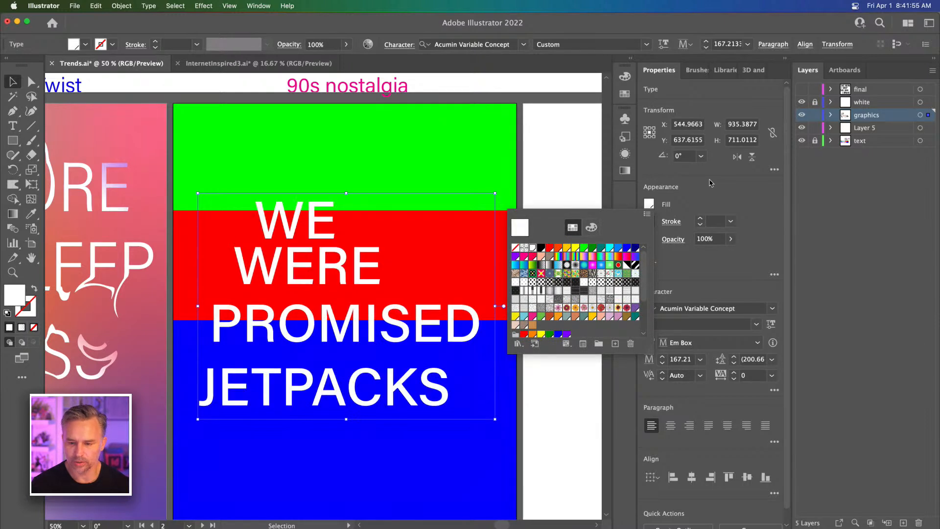
Step: Add a 2 pt black stroke to the WE WERE PROMISED JETPACKS text
click(671, 221)
click(591, 236)
click(591, 236)
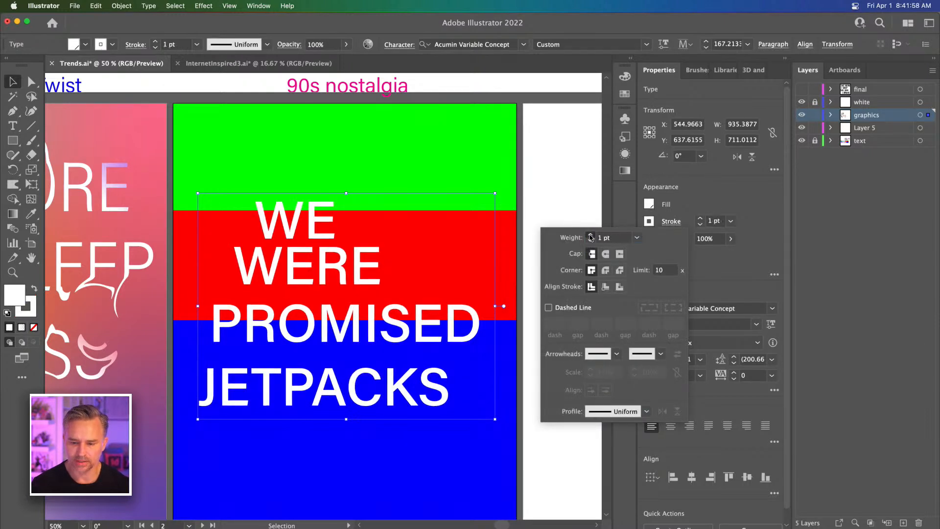
click(591, 236)
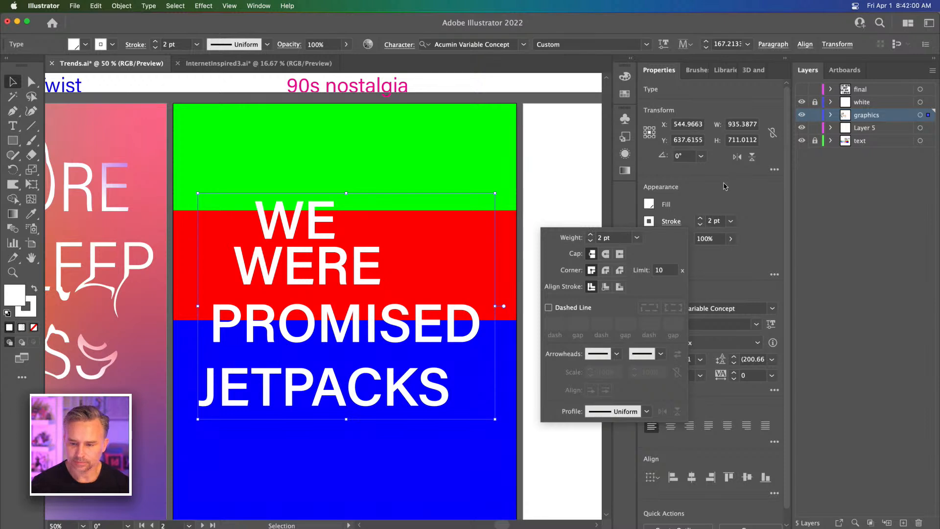
click(674, 219)
click(648, 221)
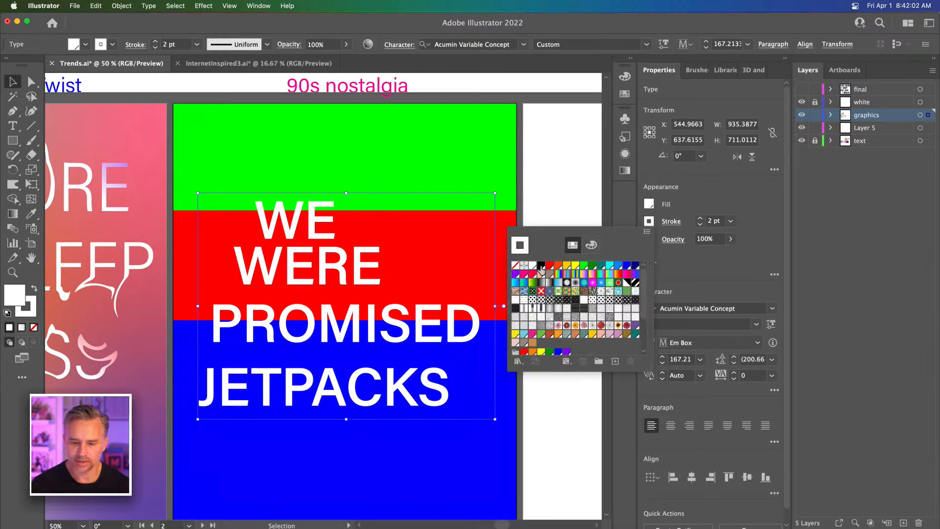
click(540, 265)
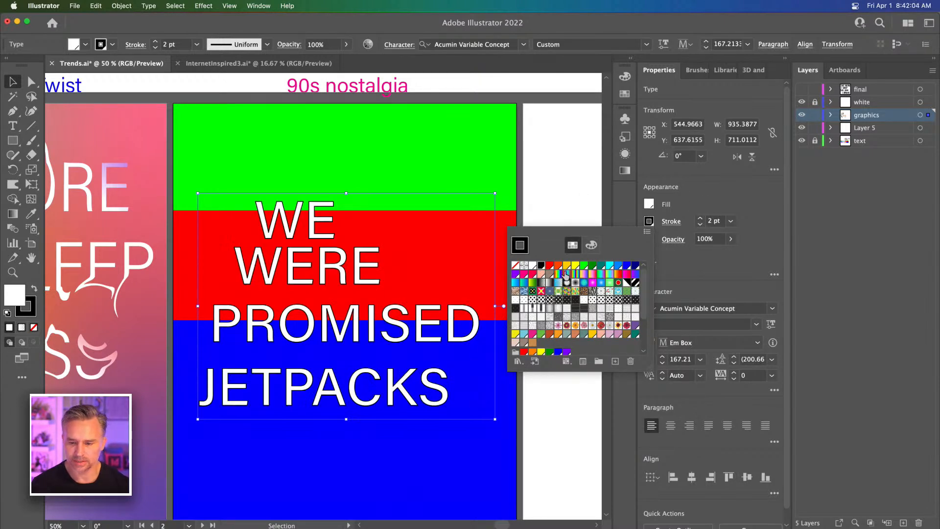
Step: Increase the text's stroke weight to 7 pt
click(700, 219)
click(700, 218)
click(700, 218)
click(700, 218)
click(700, 218)
click(700, 218)
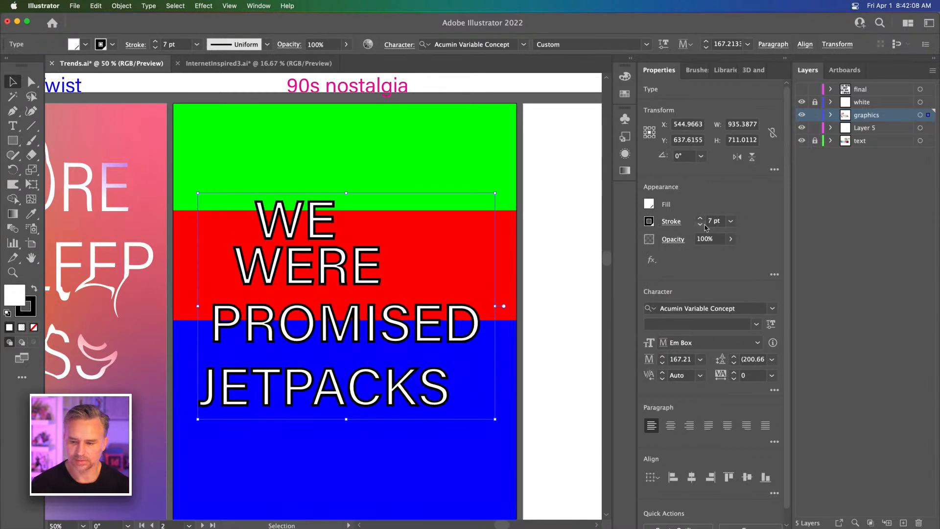
Step: Try to align the text's stroke to the outside of the letters
click(671, 222)
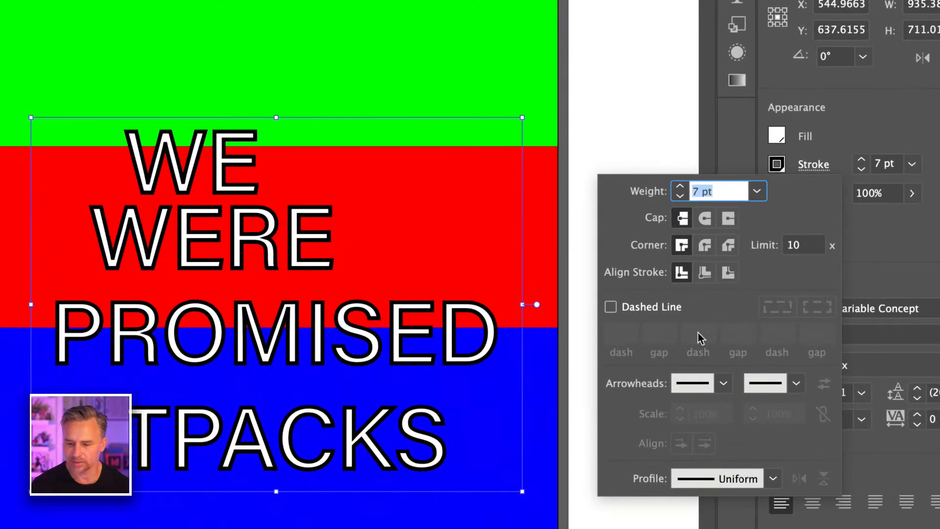
click(728, 273)
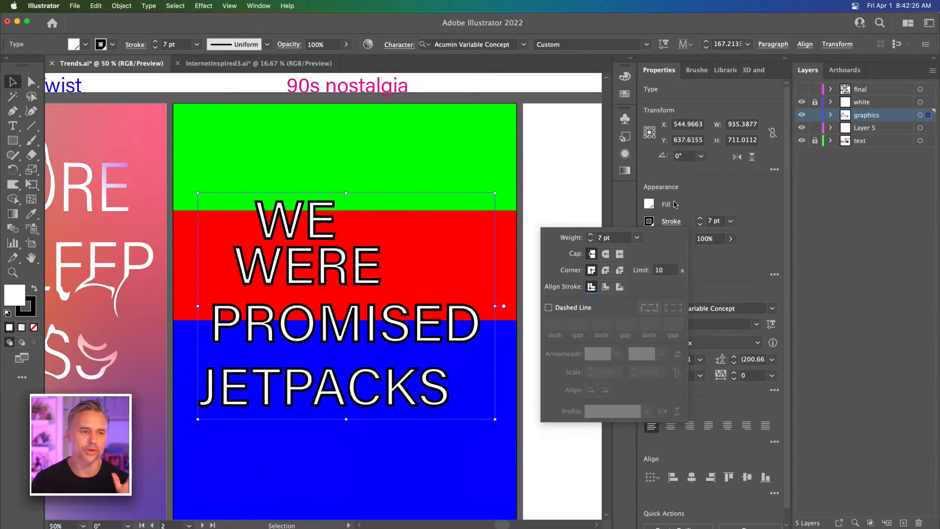
key(super+equal)
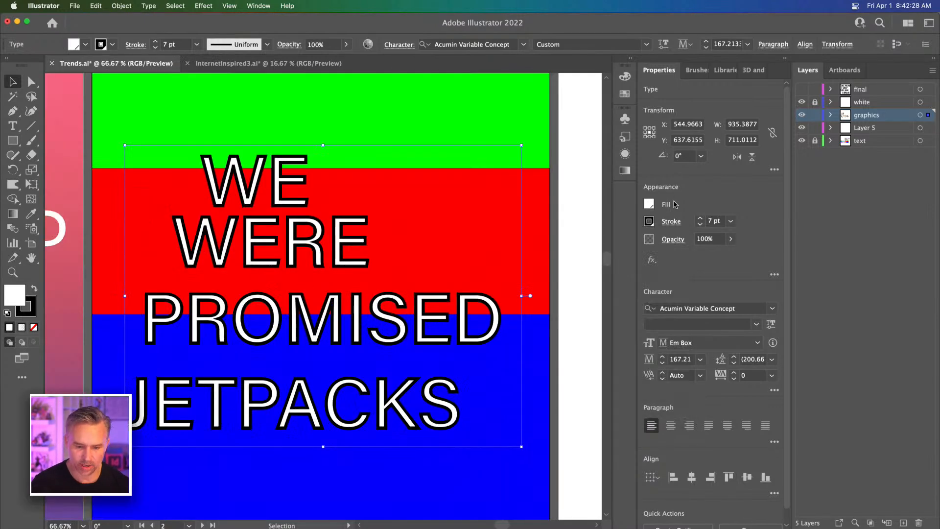
key(super+equal)
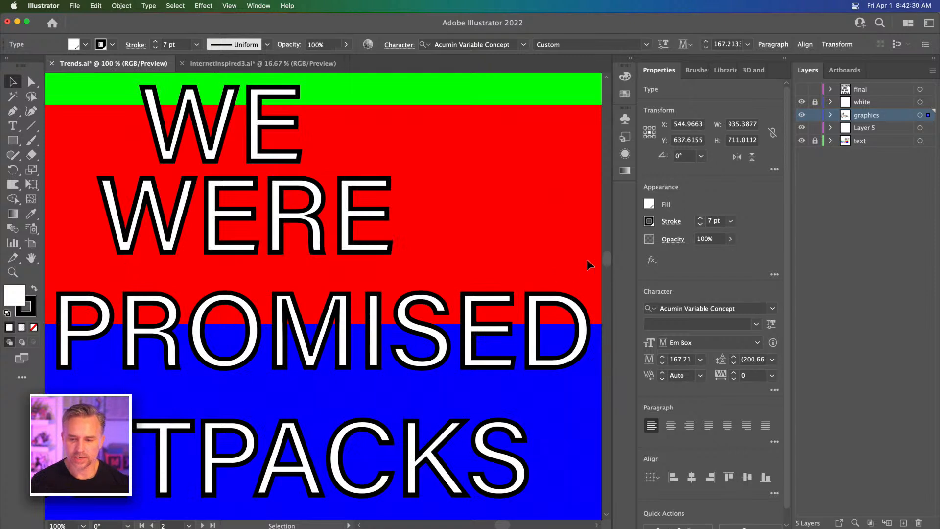
click(667, 223)
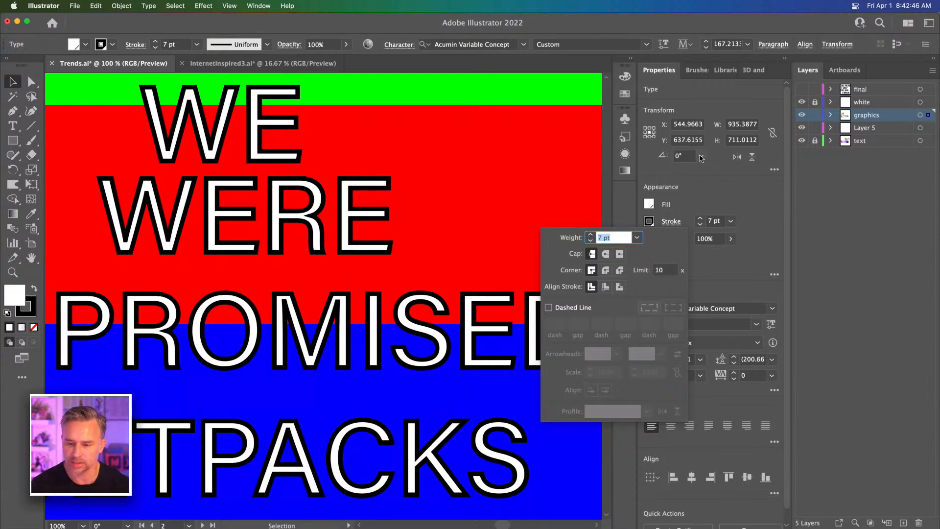
click(704, 182)
Step: Add a new fill to the word WE and place it above the stroke in its appearance stack
click(629, 60)
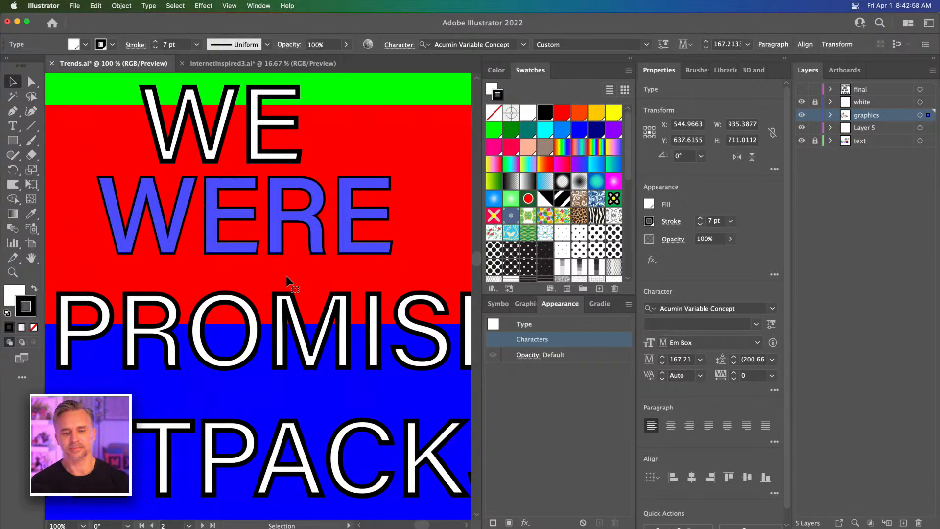
key(super+h)
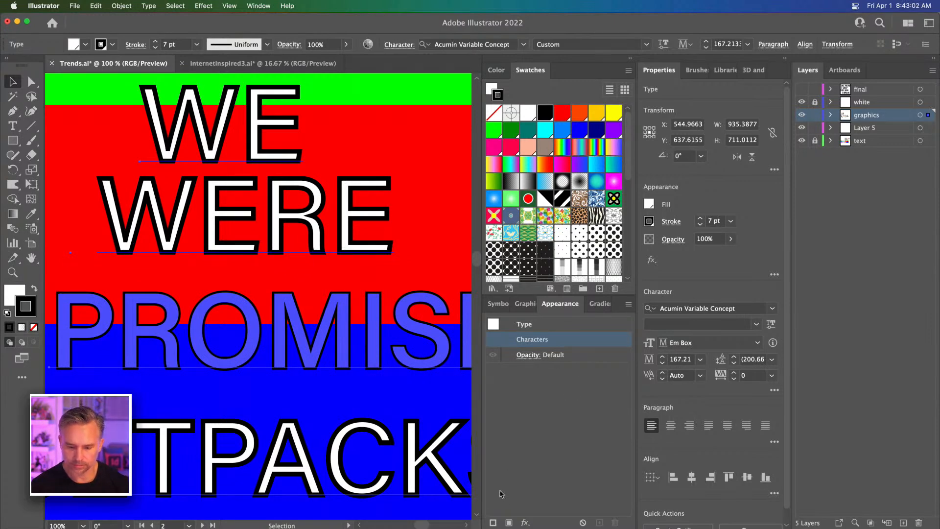
click(331, 100)
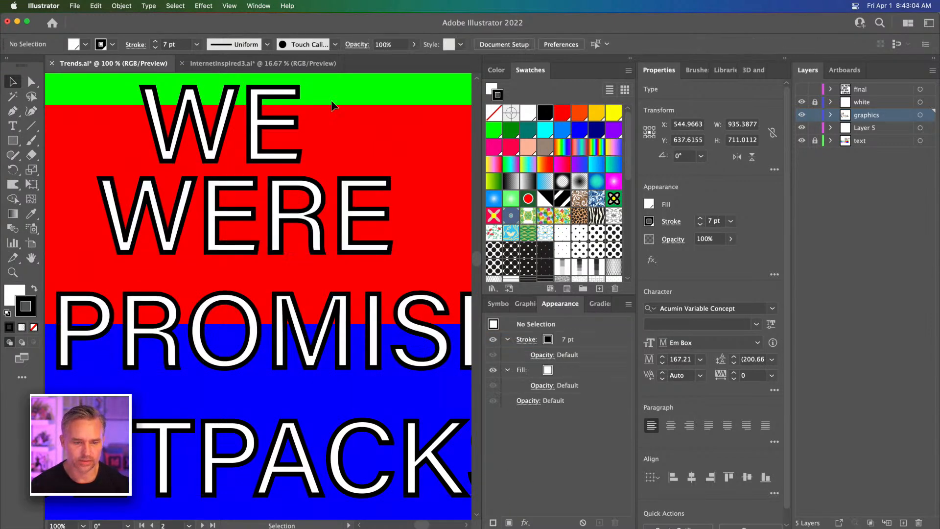
click(266, 111)
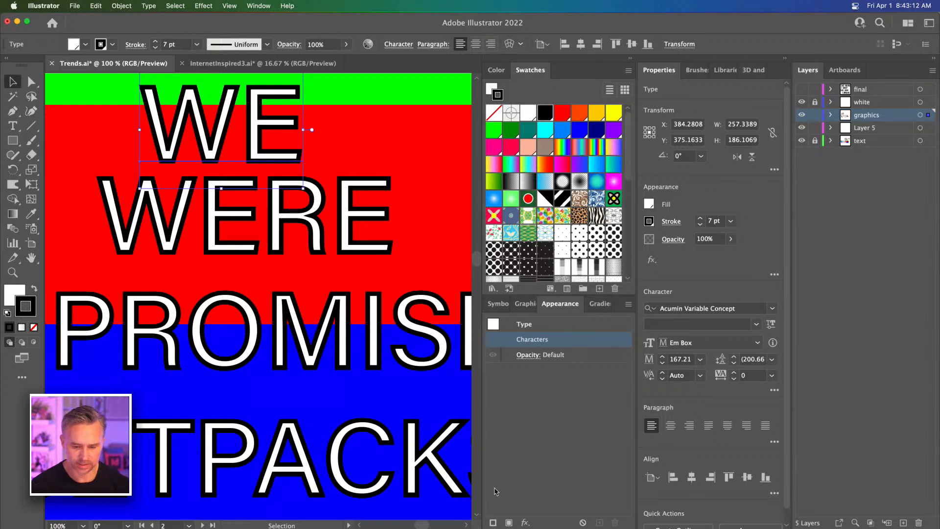
click(508, 523)
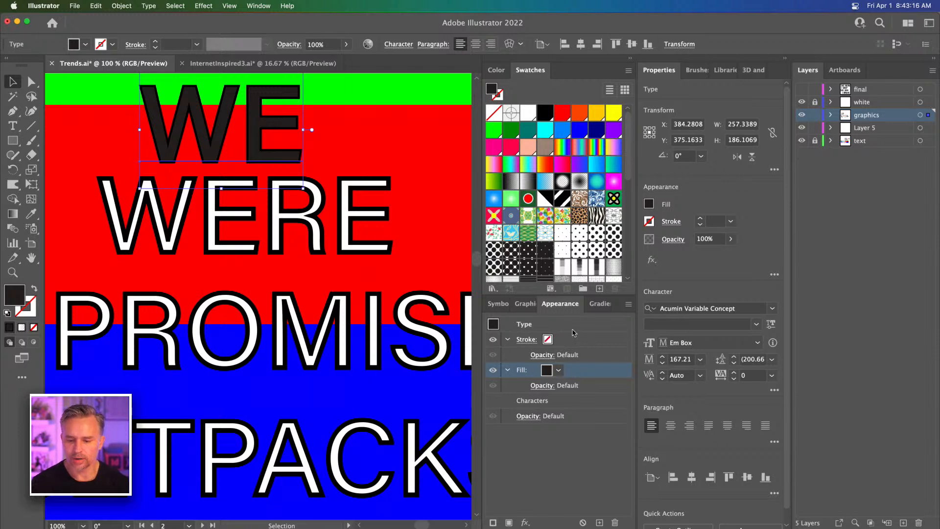
mouse_move(587, 373)
mouse_down()
mouse_move(594, 332)
mouse_move(570, 343)
mouse_up()
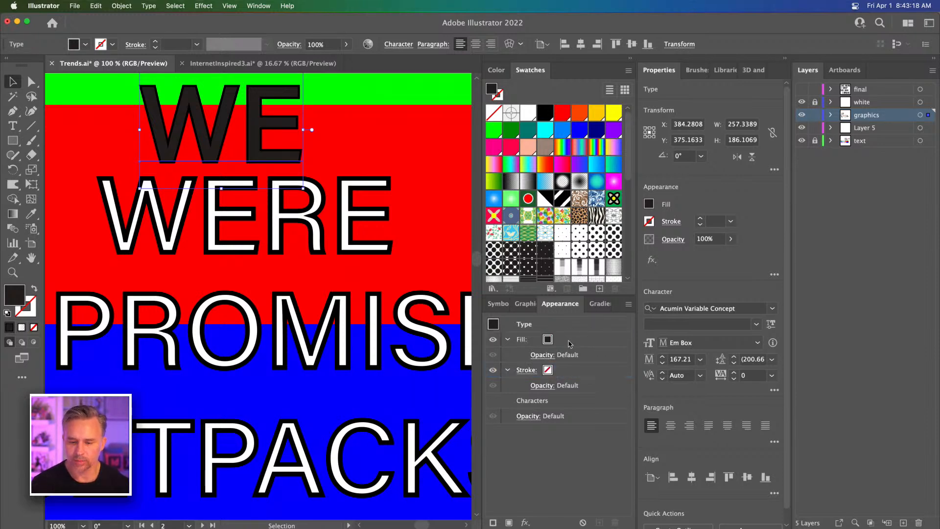
Step: Change the new fill of the word WE to yellow
click(546, 340)
click(558, 340)
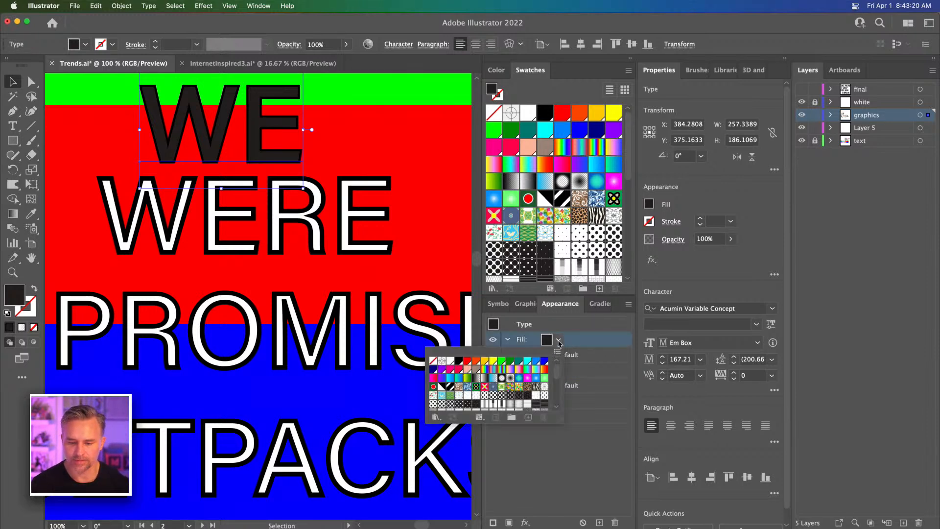
click(493, 361)
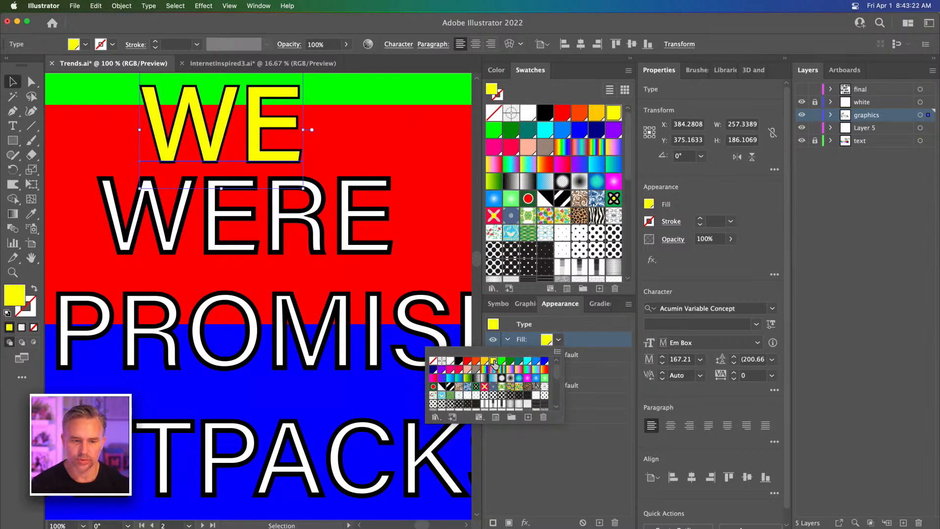
click(604, 427)
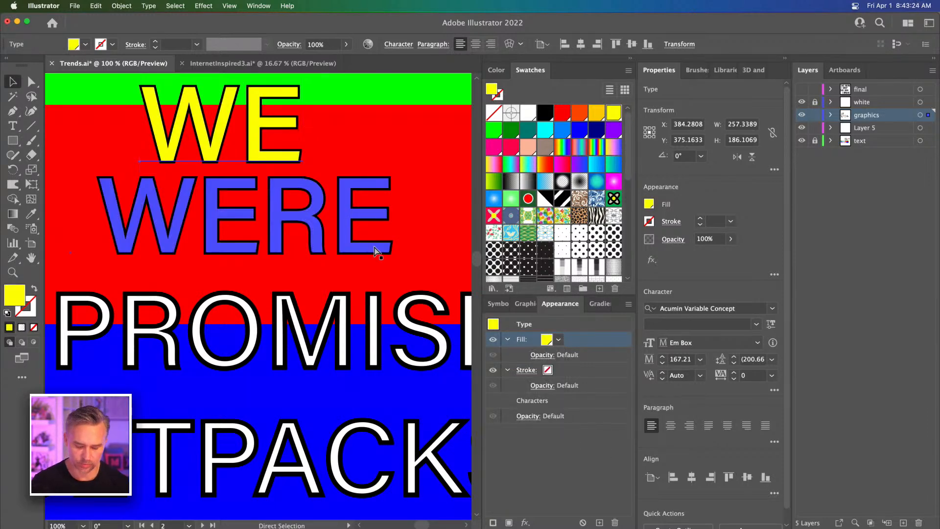
Step: Give the word WE an 8 pt black stroke beneath its yellow fill and nudge the word slightly upward
key(super+equal)
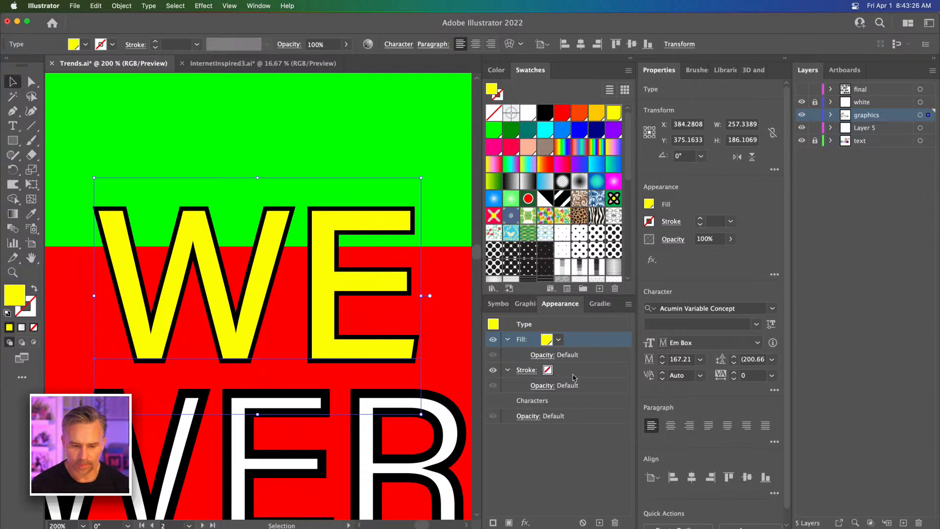
click(574, 373)
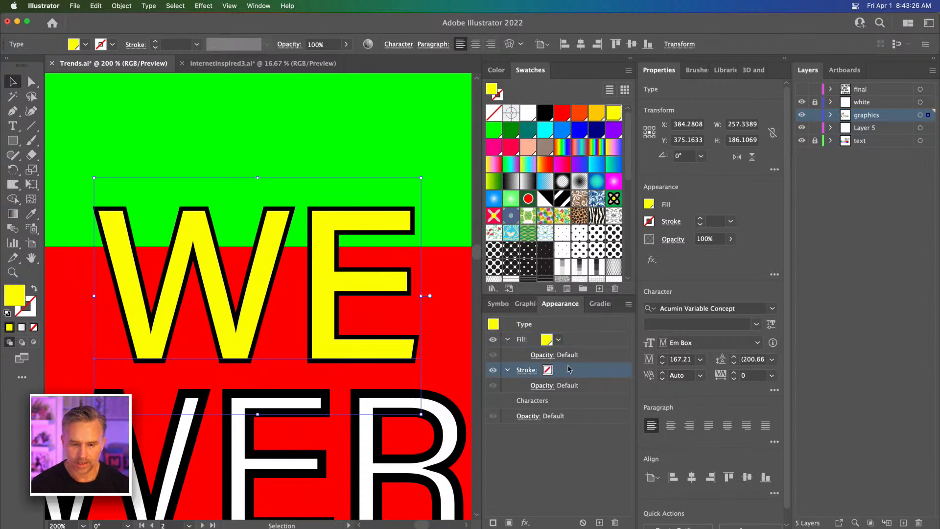
click(668, 223)
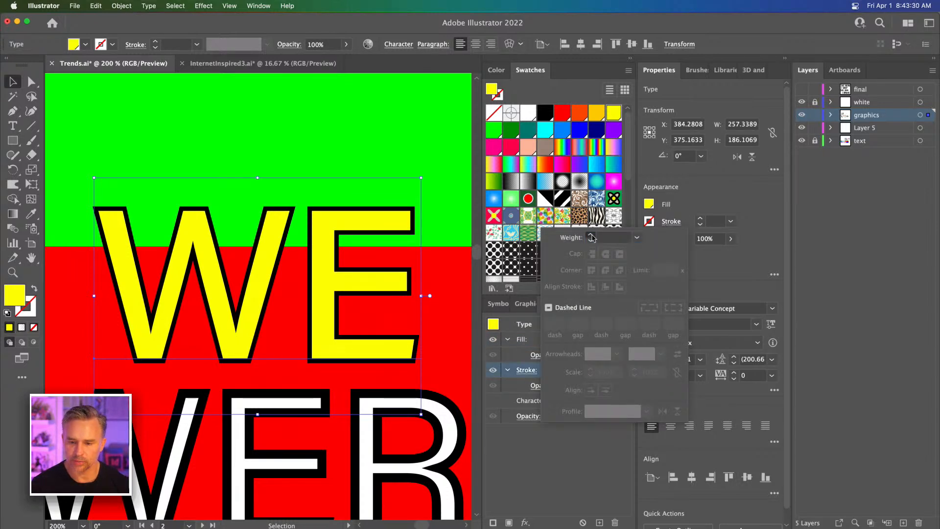
click(591, 237)
click(591, 237)
click(592, 237)
click(592, 237)
click(592, 237)
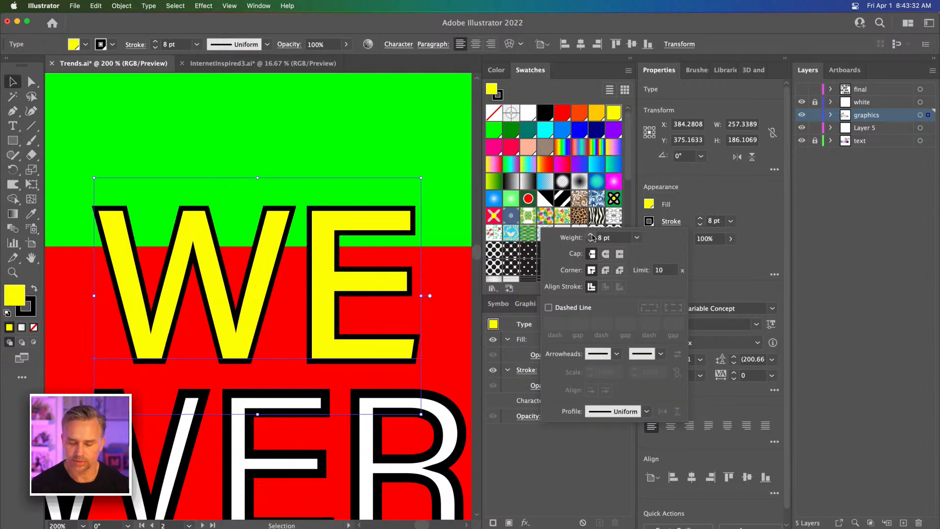
click(395, 145)
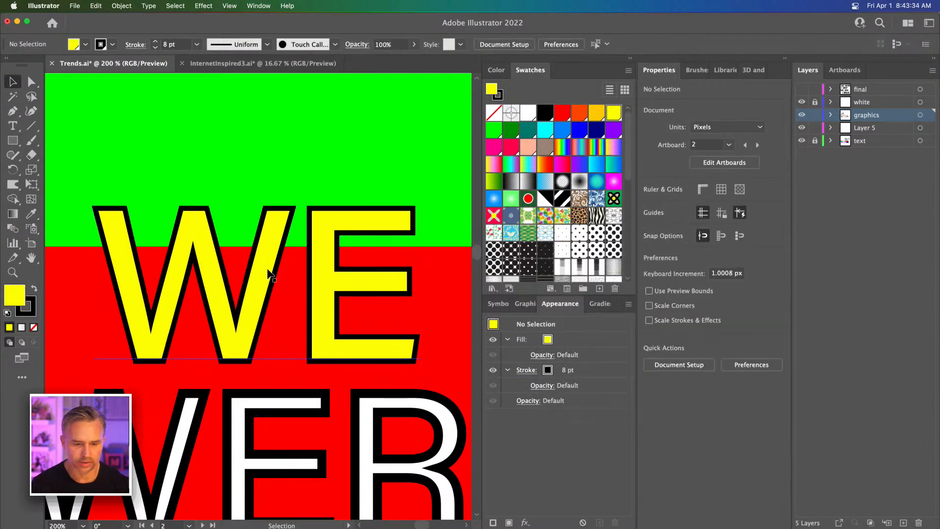
mouse_move(272, 271)
mouse_down()
mouse_move(276, 184)
mouse_move(269, 267)
mouse_up()
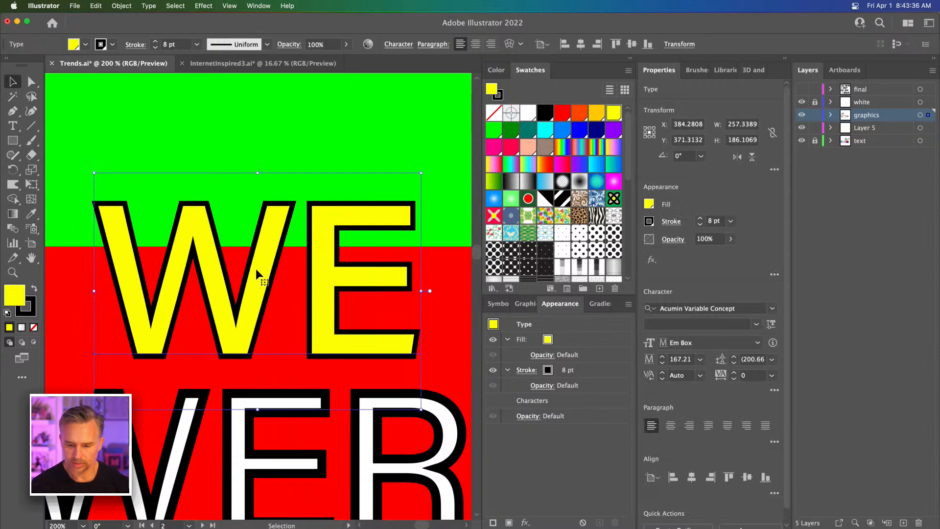
Step: Change the stroke colour of the word WE to the purple C=75 M=100 Y=0 K=0 swatch
click(534, 373)
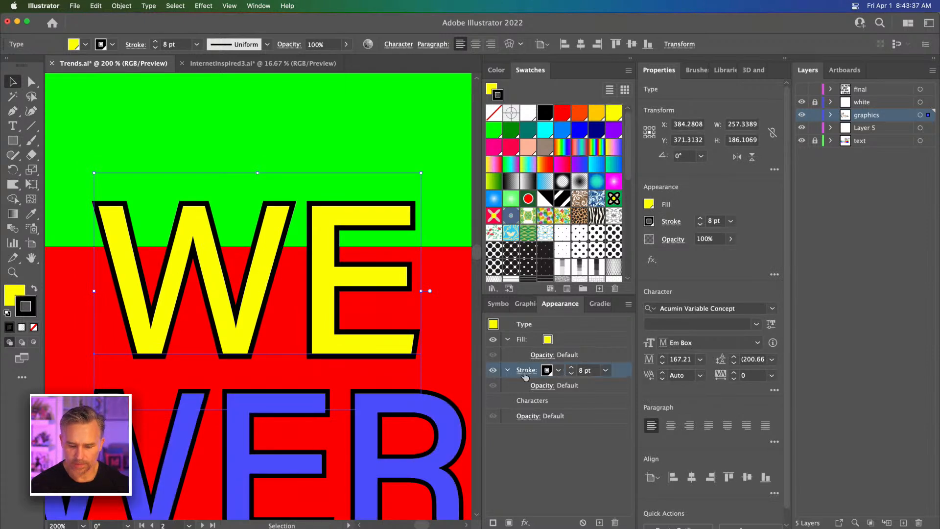
click(558, 371)
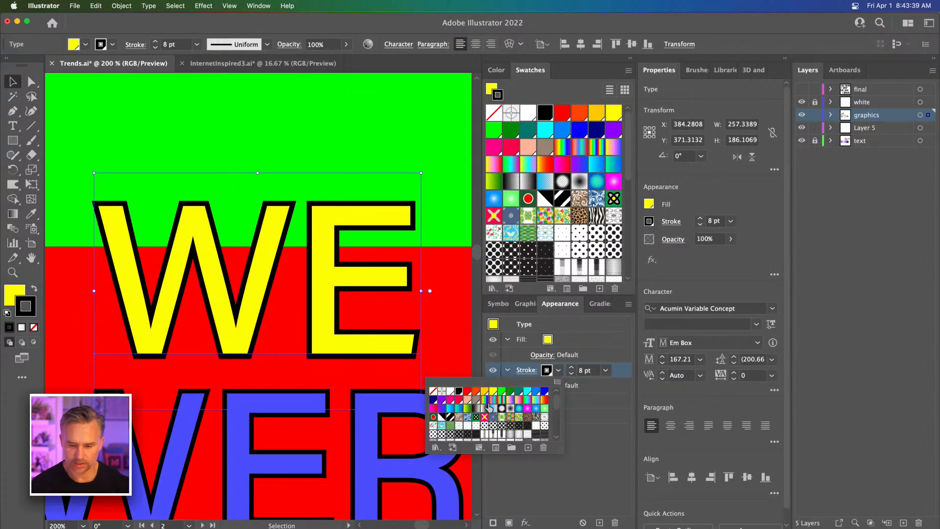
click(439, 401)
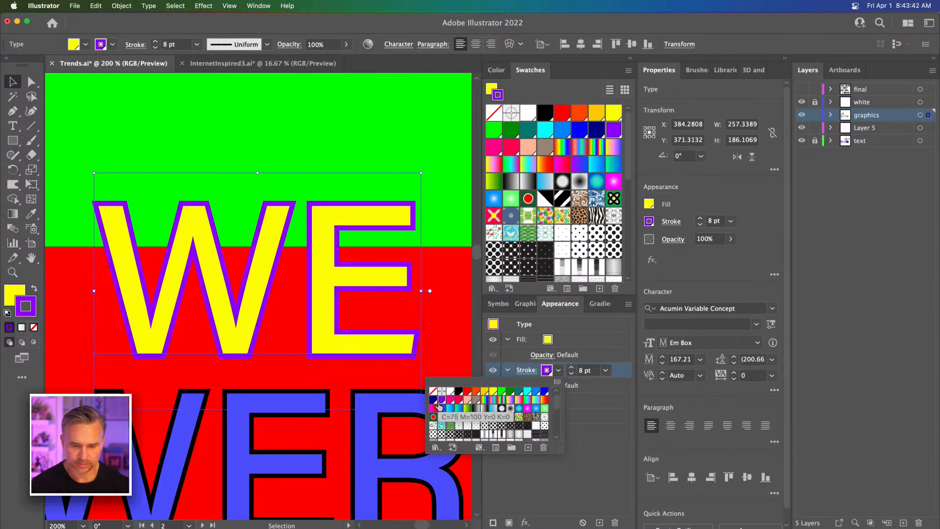
click(569, 397)
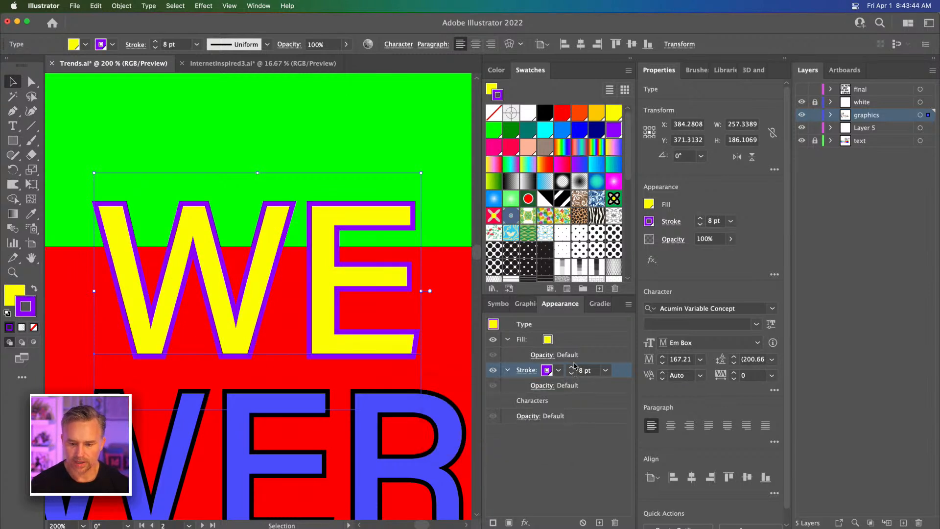
Step: Set the stroke weight of the word WE to 15 pt and make the stroke black
click(571, 368)
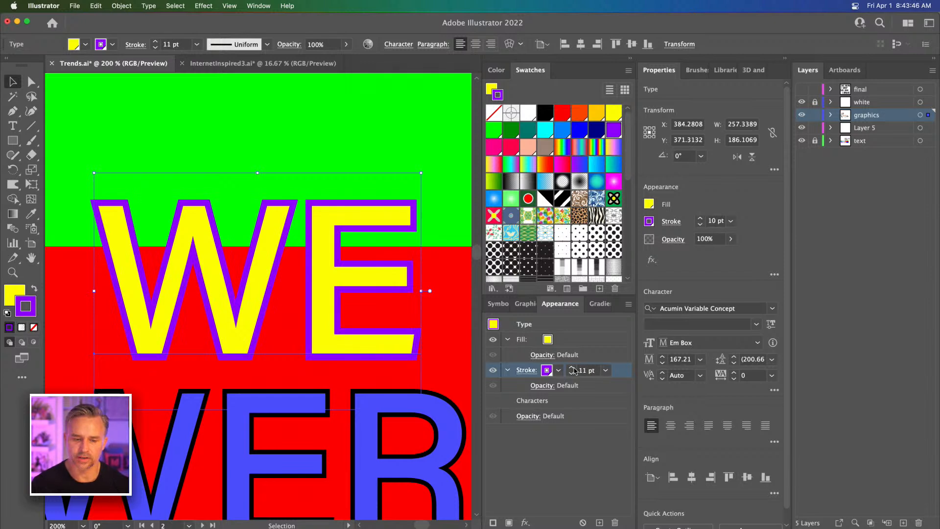
click(571, 368)
click(571, 367)
click(572, 368)
click(572, 369)
click(571, 368)
click(572, 368)
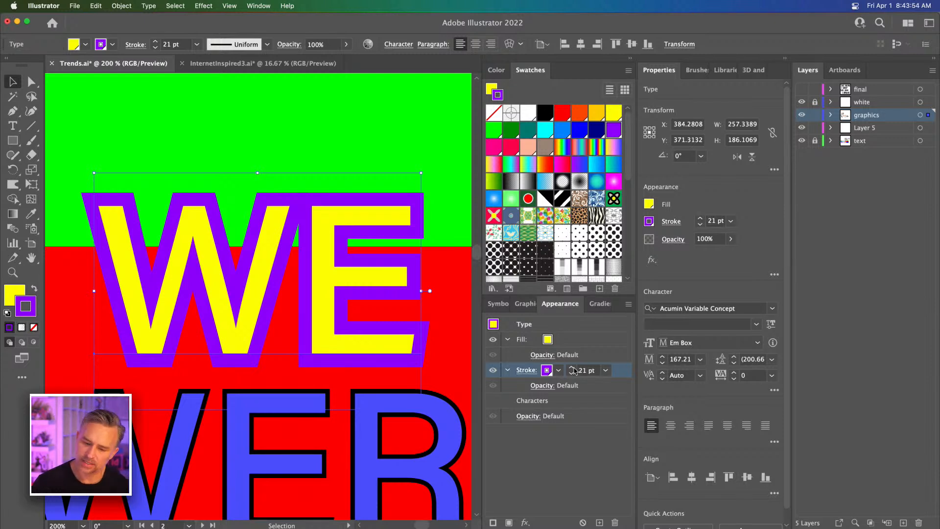
click(571, 373)
click(571, 373)
click(572, 373)
click(571, 373)
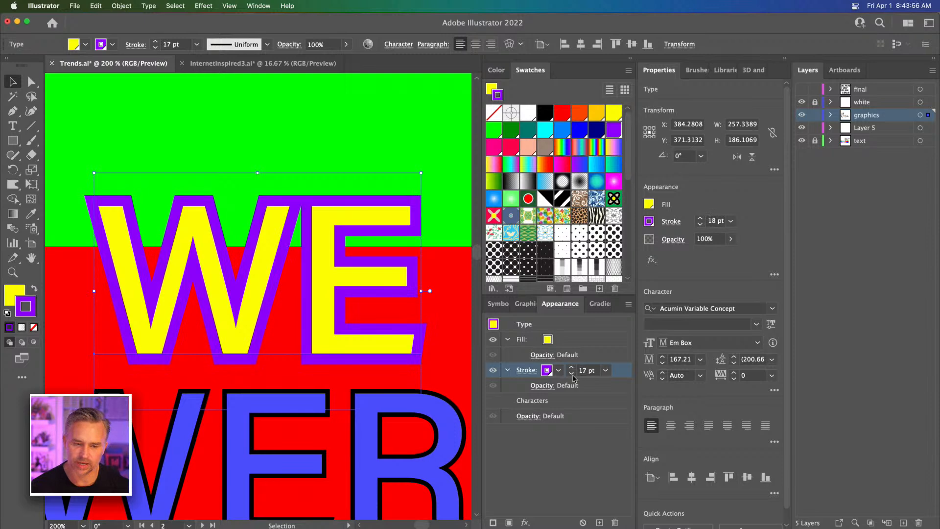
click(571, 374)
click(572, 374)
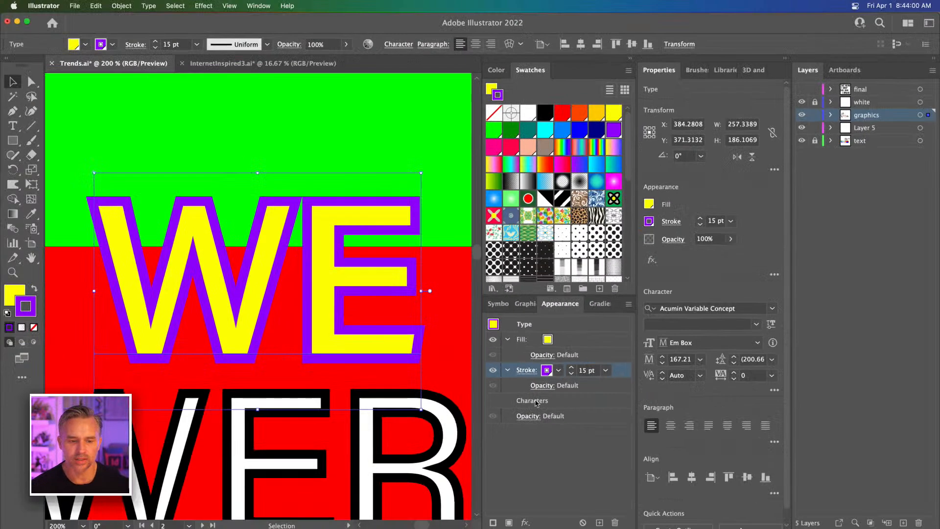
click(559, 370)
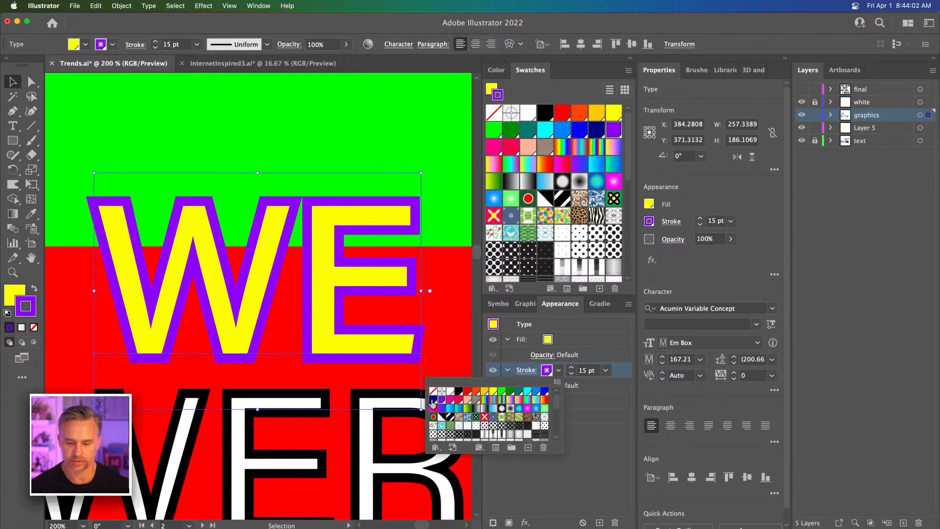
click(459, 393)
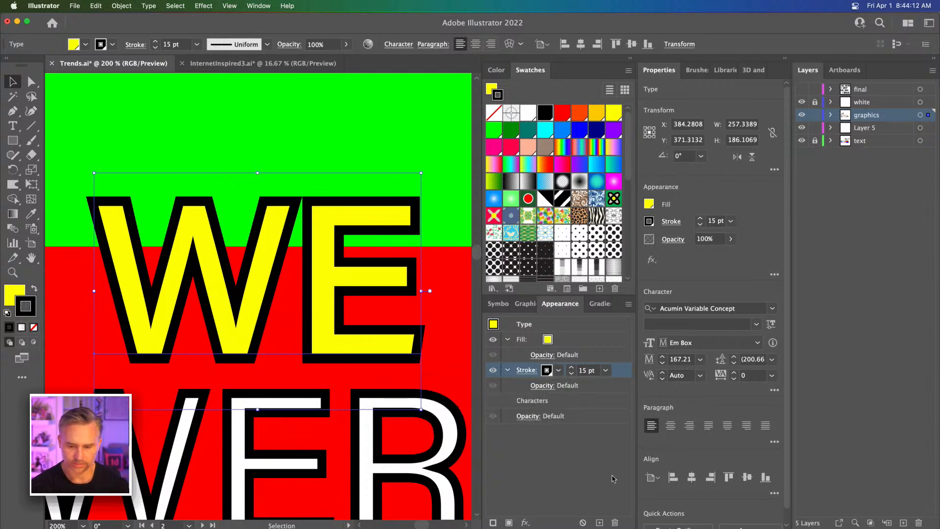
Step: Review the effects available for the selected text, including Distort & Transform, Stylize, SVG Filters and Warp
click(206, 6)
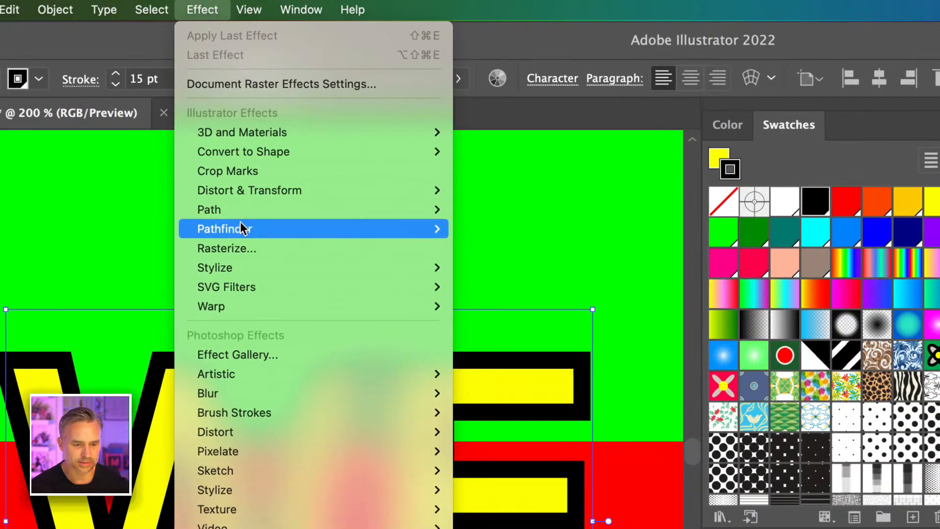
mouse_move(236, 186)
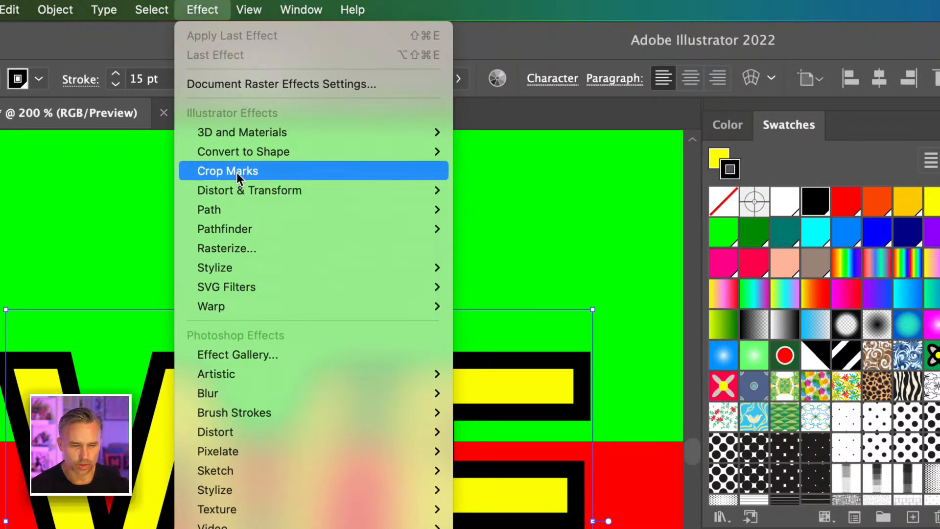
mouse_move(234, 129)
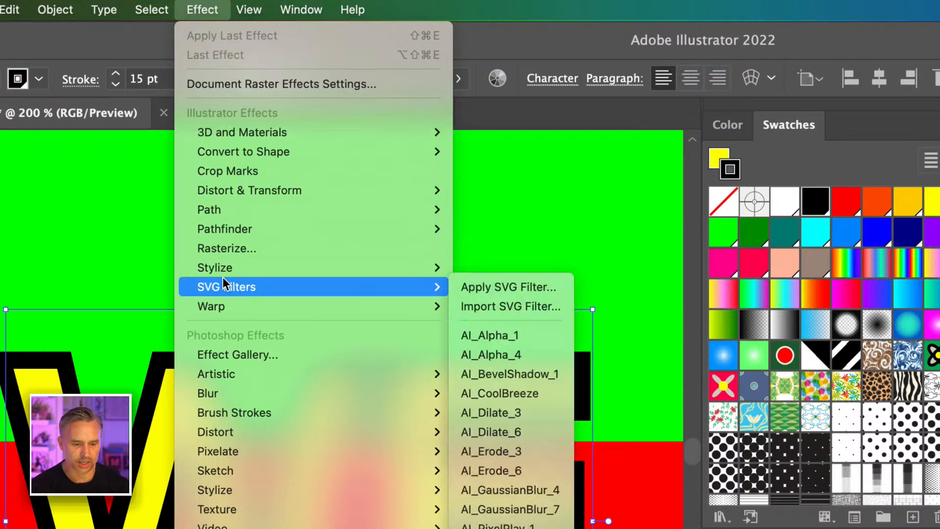
mouse_move(227, 265)
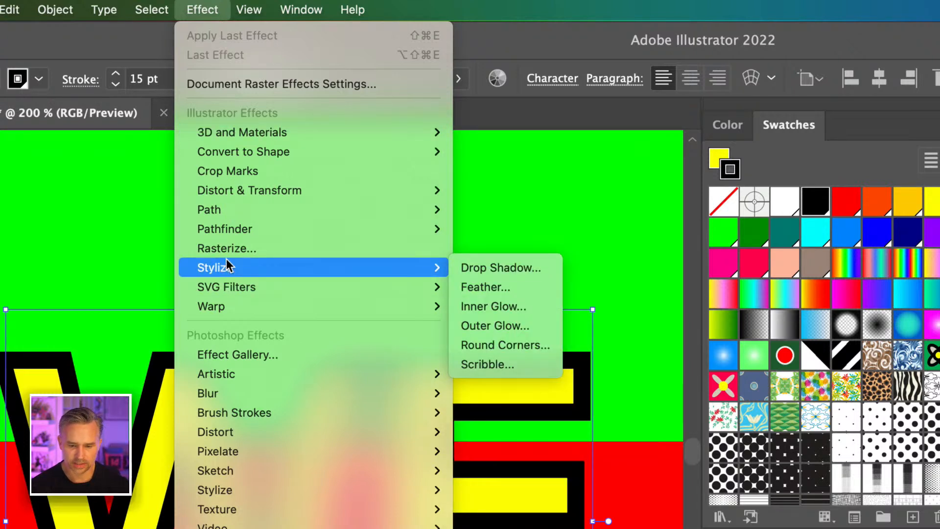
mouse_move(227, 286)
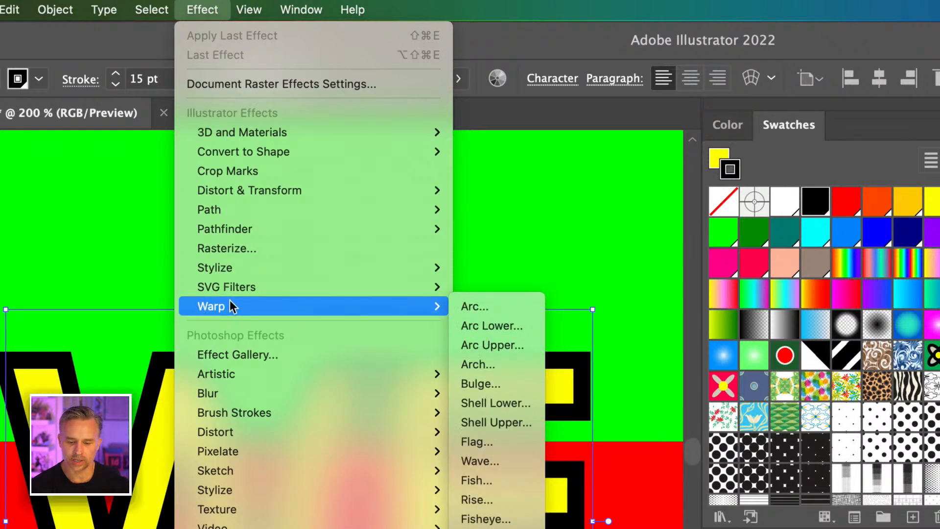
mouse_move(242, 205)
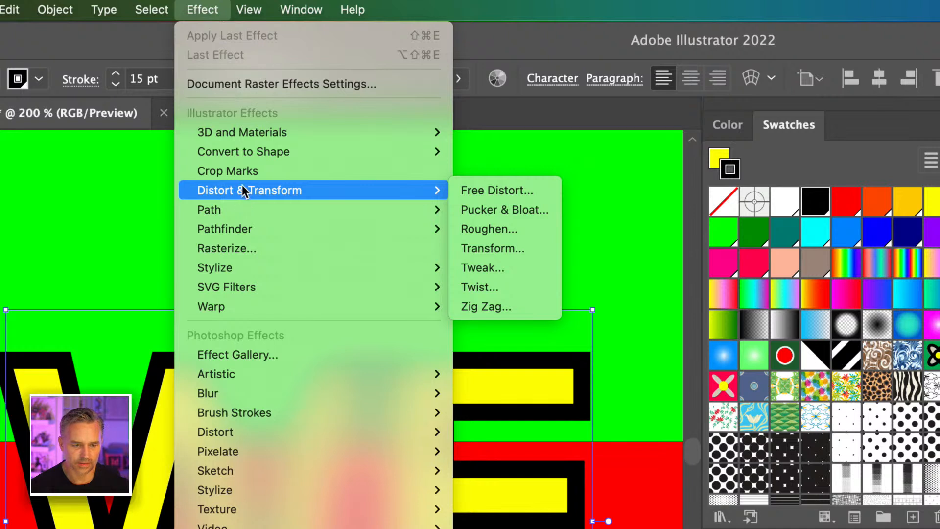
mouse_move(241, 150)
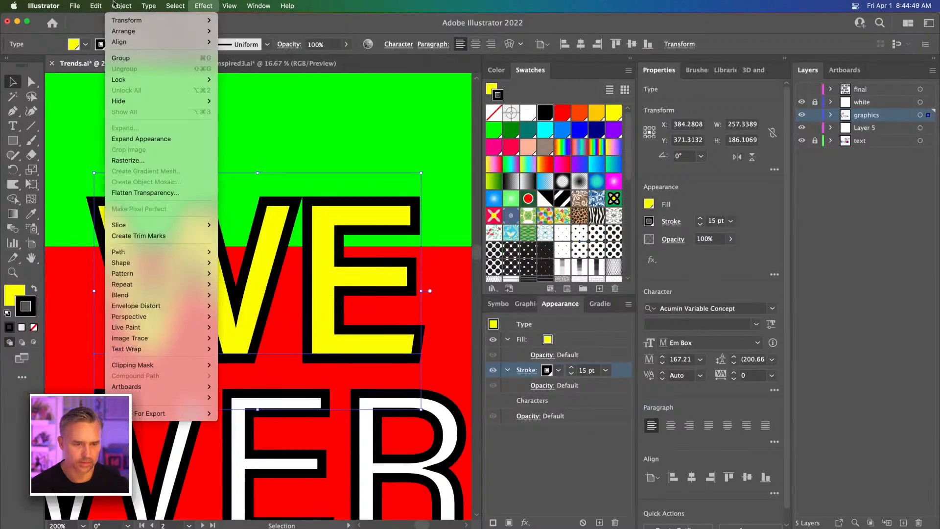
mouse_move(115, 8)
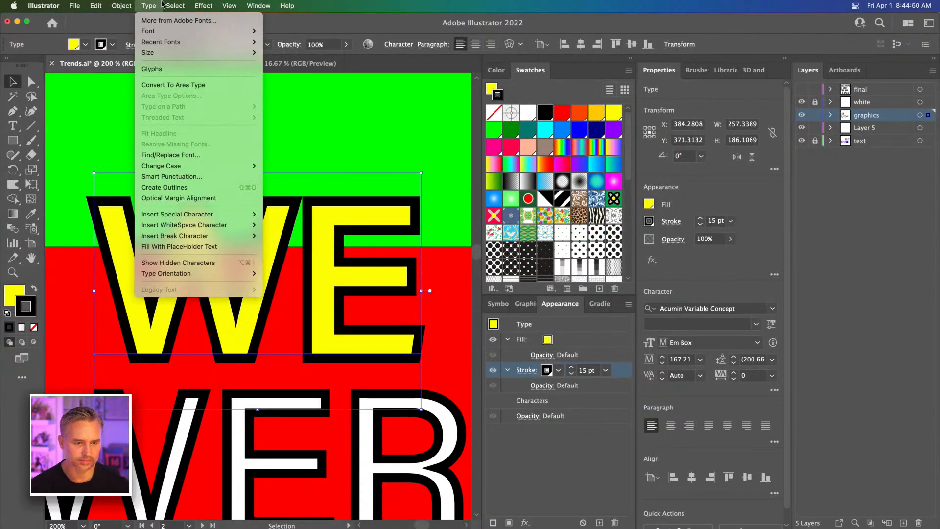
click(168, 4)
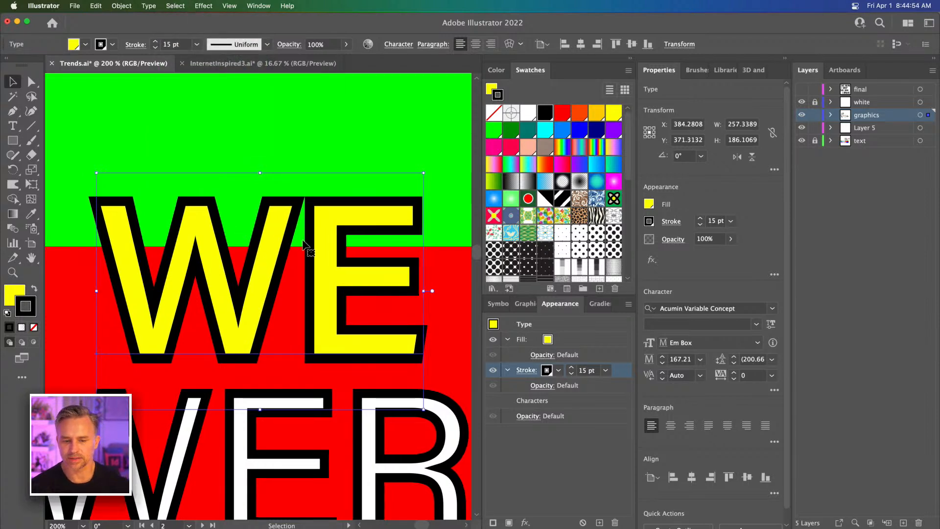
drag(339, 243, 303, 243)
key(super+z)
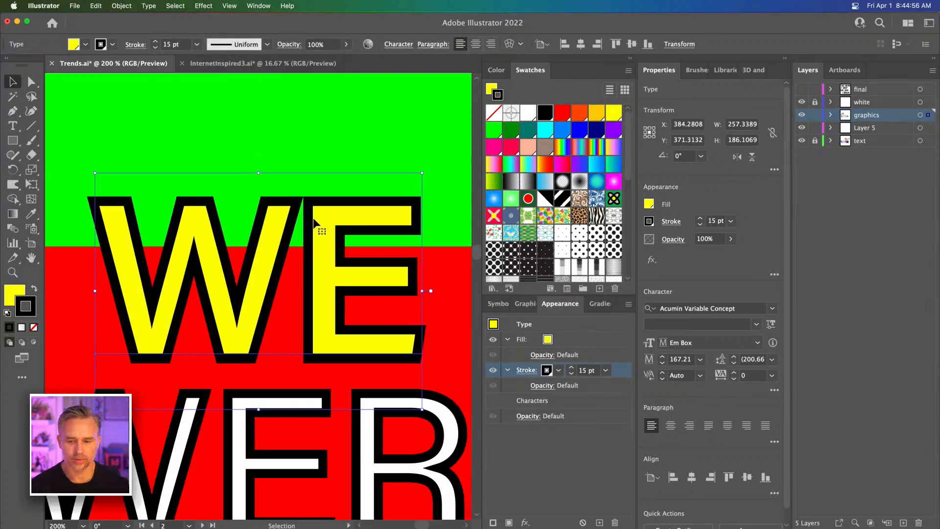
Step: Start a 3D Extrude & Bevel (Classic) effect on the stroke of the word WE and look over its surface shading options
click(212, 6)
mouse_move(202, 78)
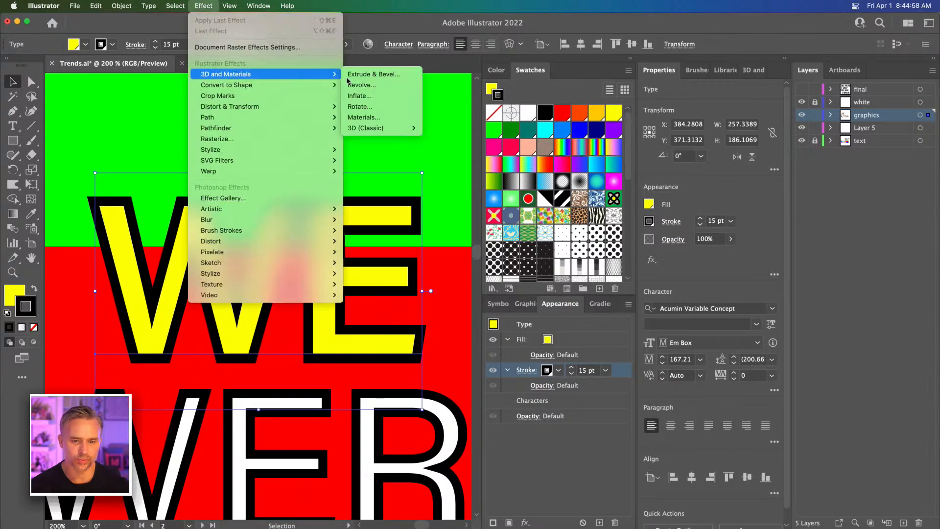
mouse_move(378, 128)
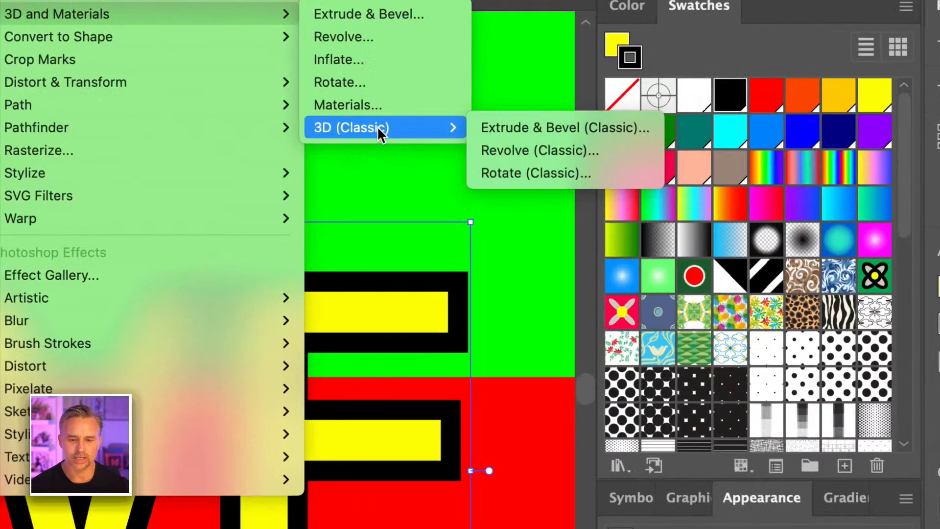
click(557, 126)
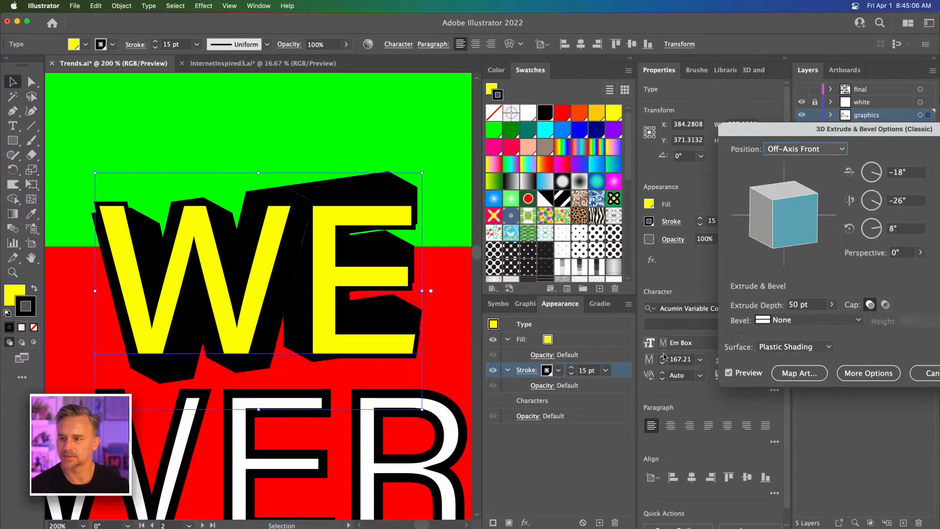
drag(749, 139, 454, 129)
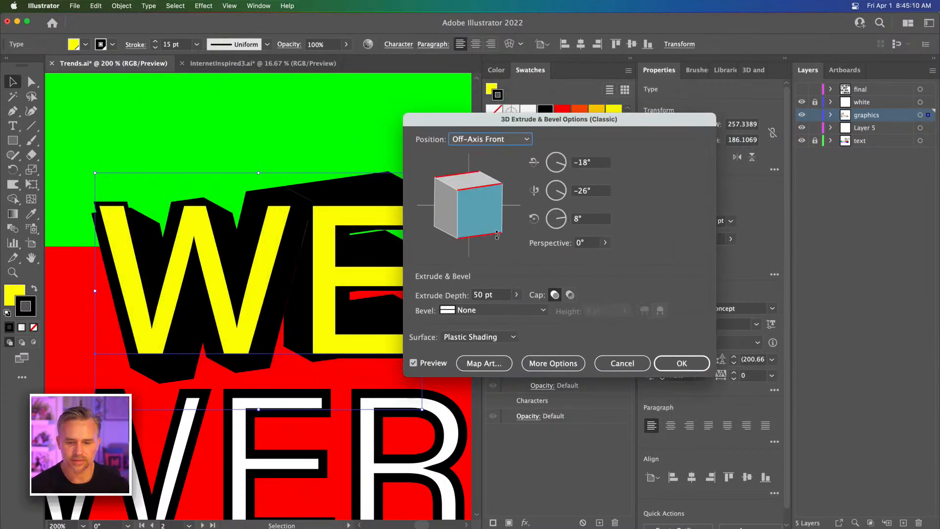
click(471, 337)
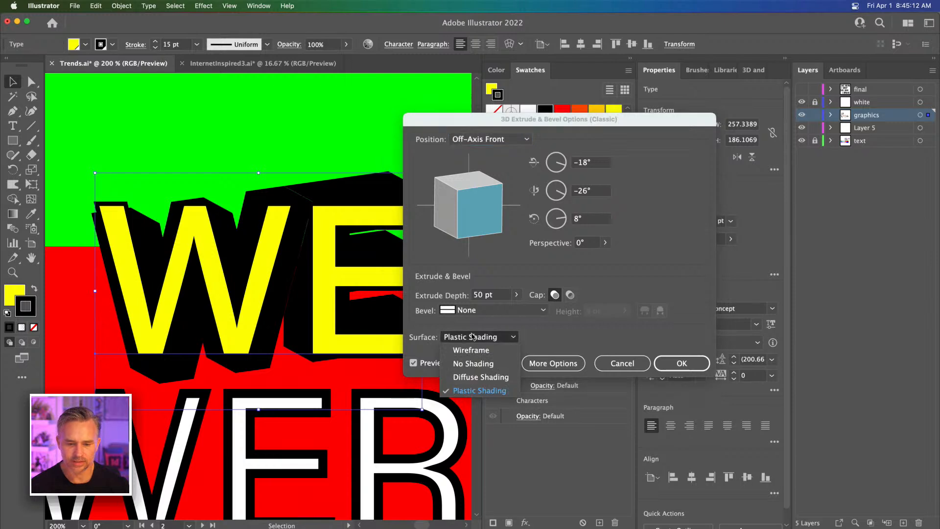
click(479, 251)
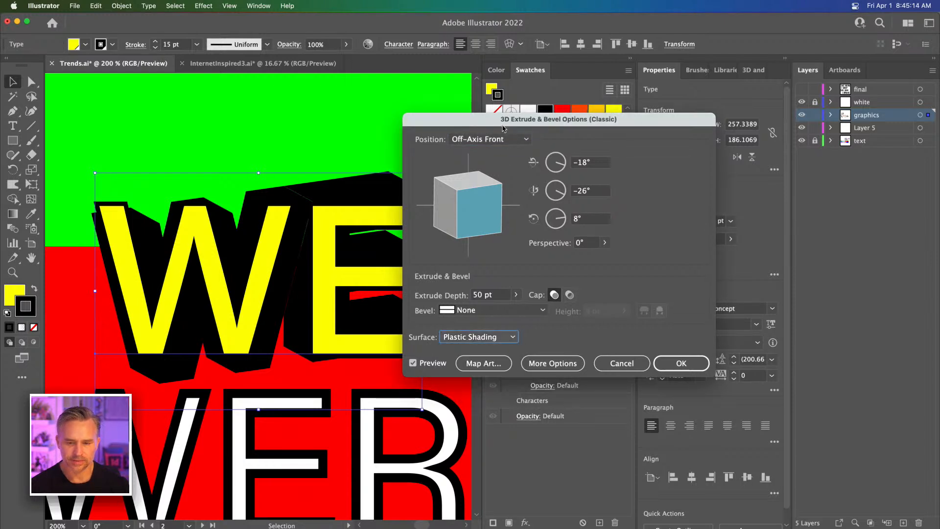
Step: Compare the isometric position presets and apply the 3D extrusion to the stroke with Isometric Left
click(490, 139)
click(494, 337)
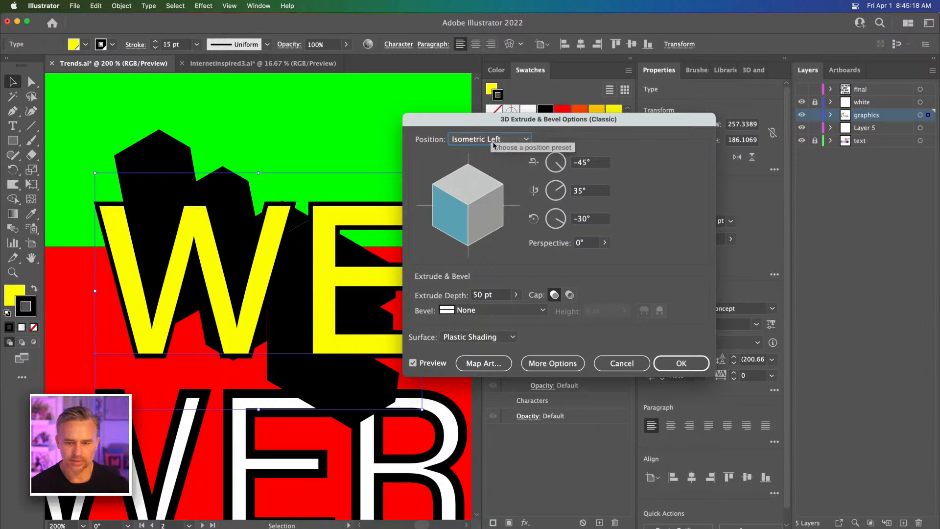
click(492, 137)
click(501, 351)
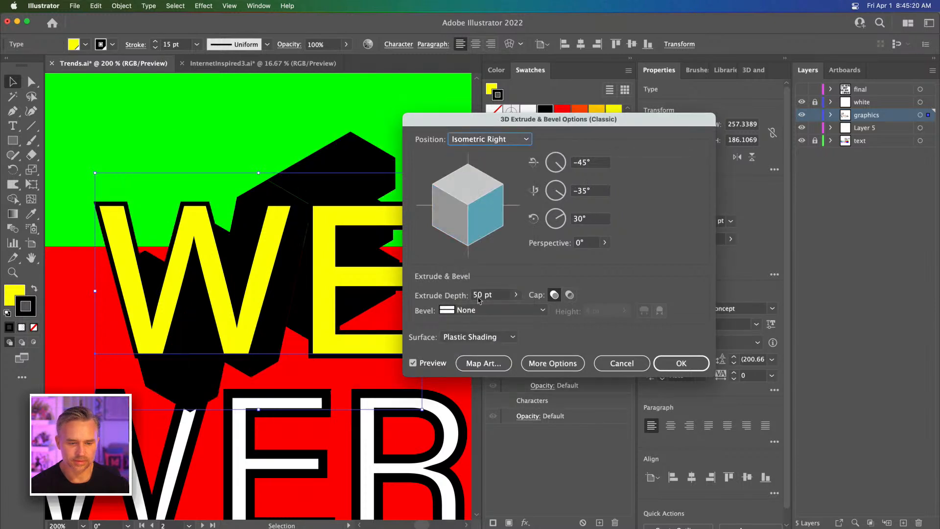
click(498, 141)
click(491, 364)
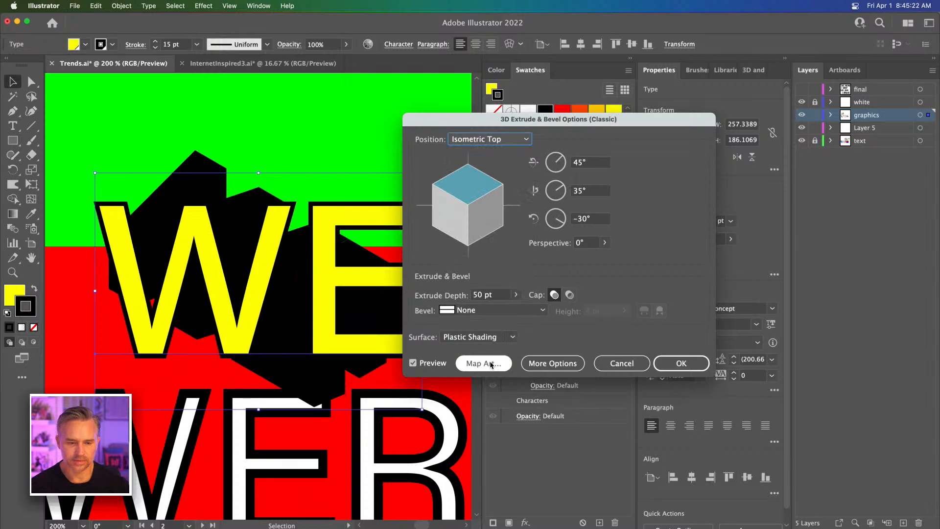
click(490, 138)
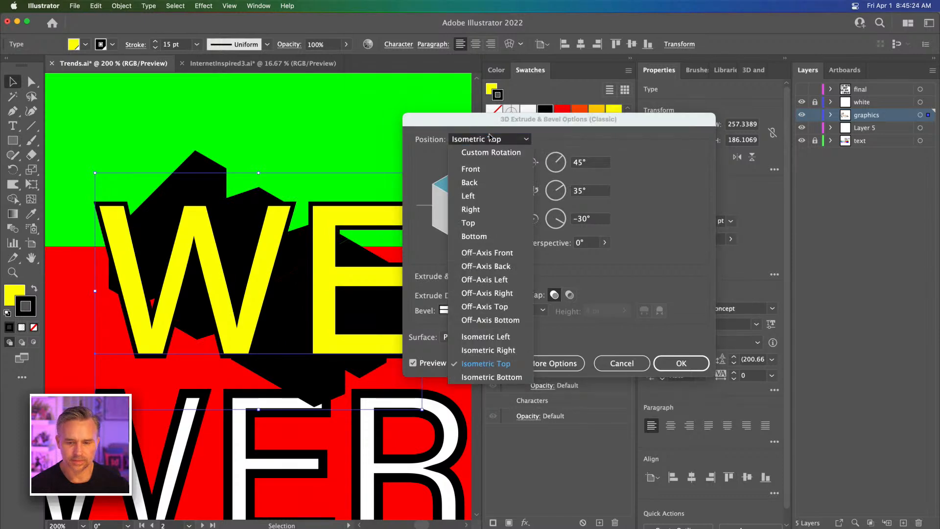
click(502, 336)
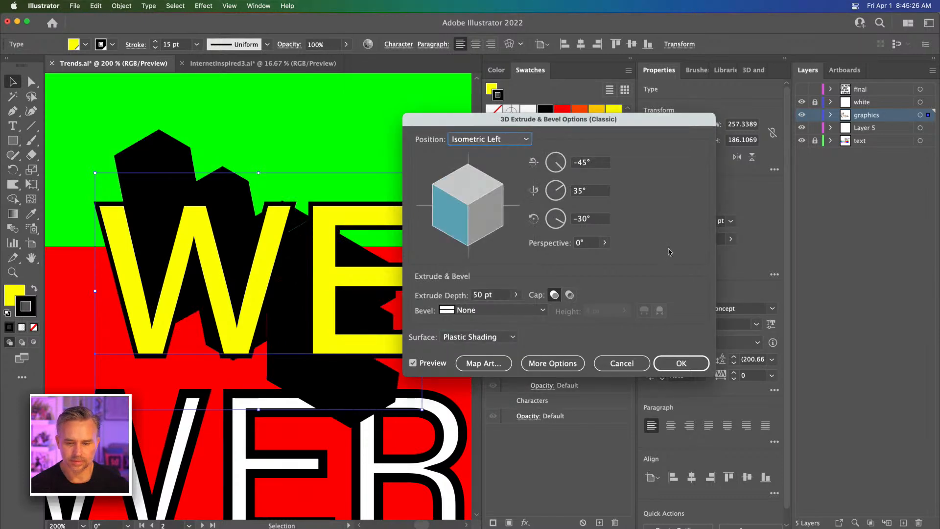
click(683, 364)
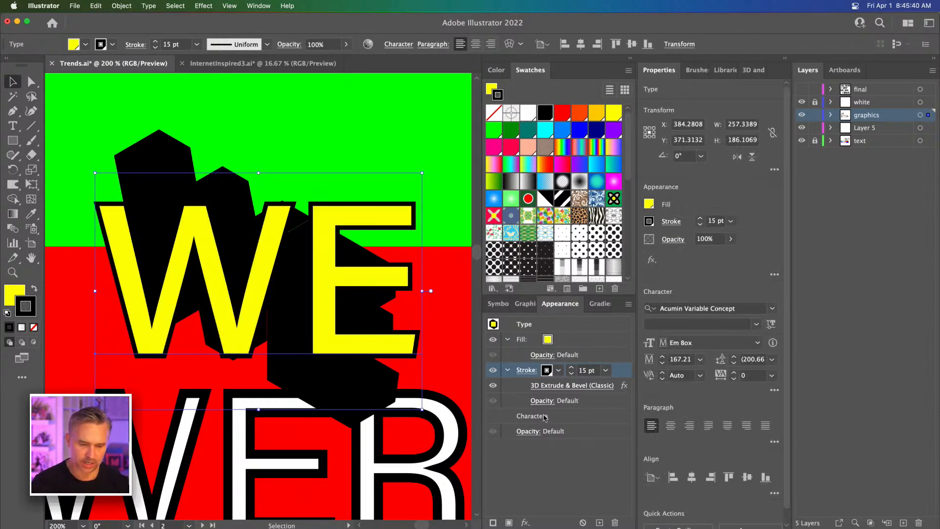
Step: Look at the available effects, then reopen the stroke's 3D Extrude & Bevel settings and close them without changes
click(199, 5)
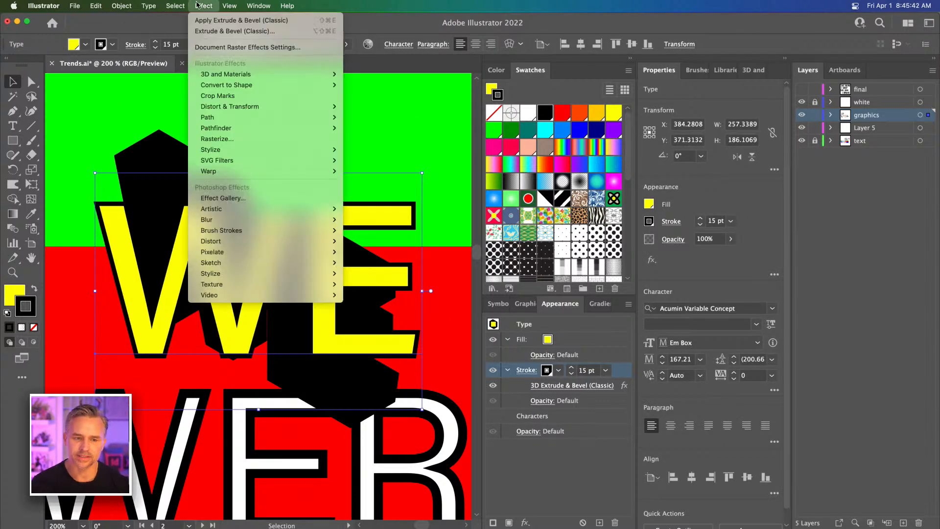
click(203, 6)
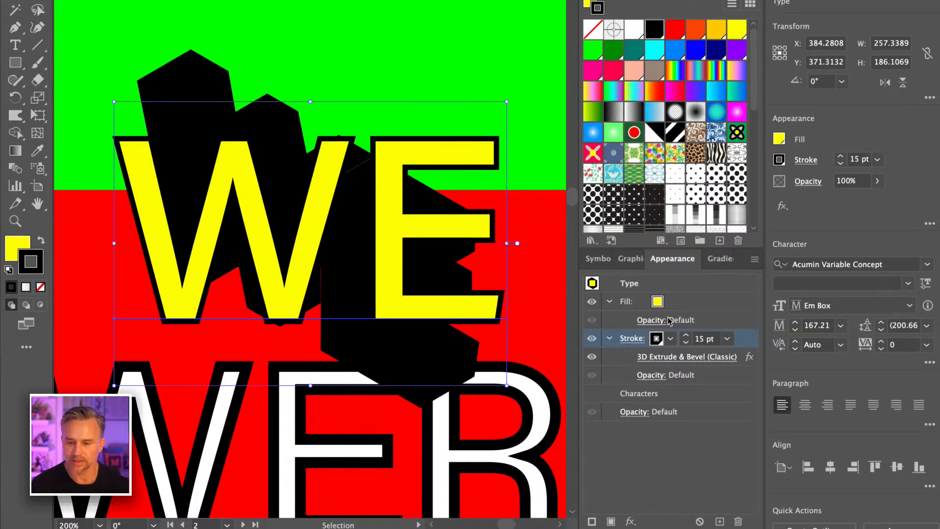
click(690, 357)
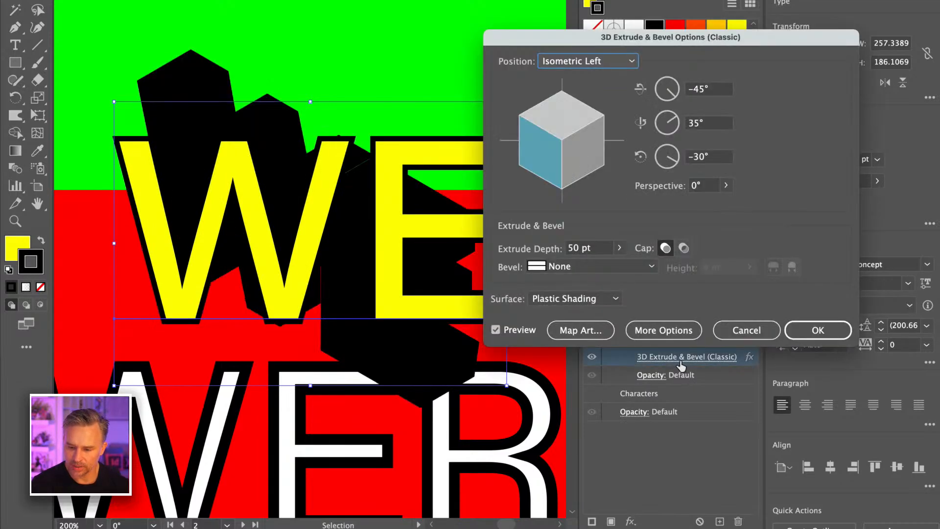
click(739, 329)
Step: Move the 3D Extrude & Bevel effect out of the stroke to below Characters so it applies to the whole word
drag(734, 359, 744, 300)
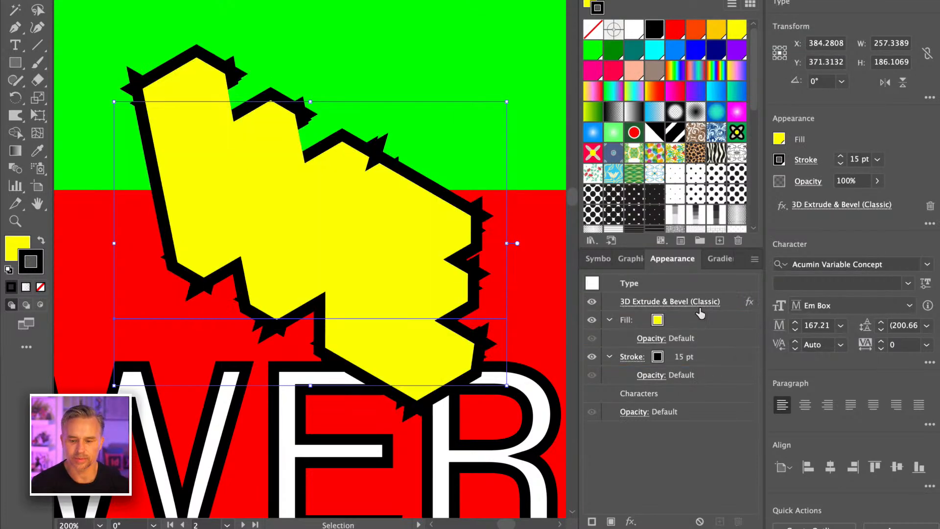
click(737, 302)
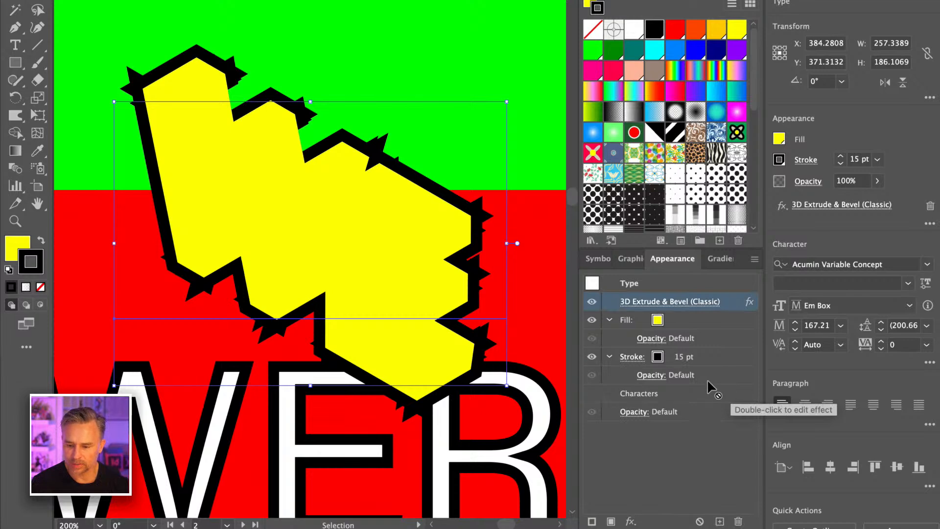
drag(708, 381, 710, 400)
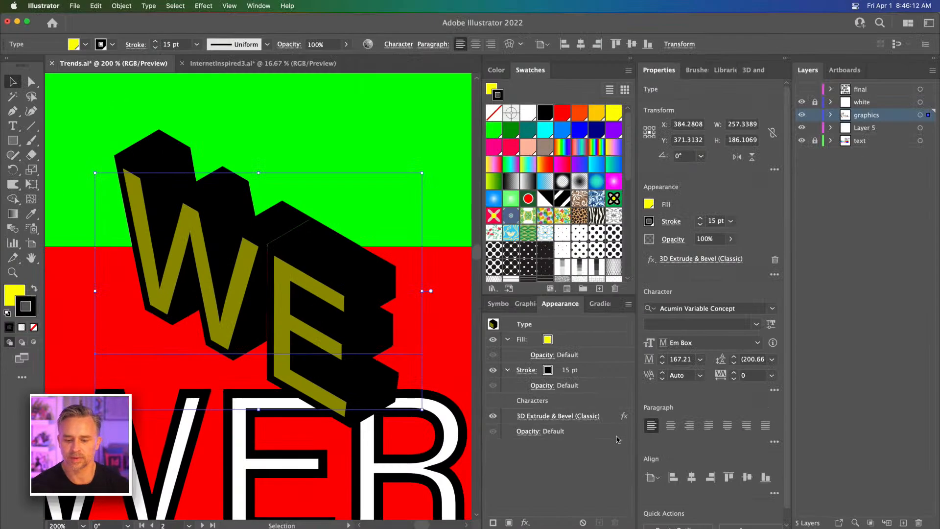
Step: Change the surface of the 3D Extrude & Bevel effect on the word WE to No Shading
click(581, 368)
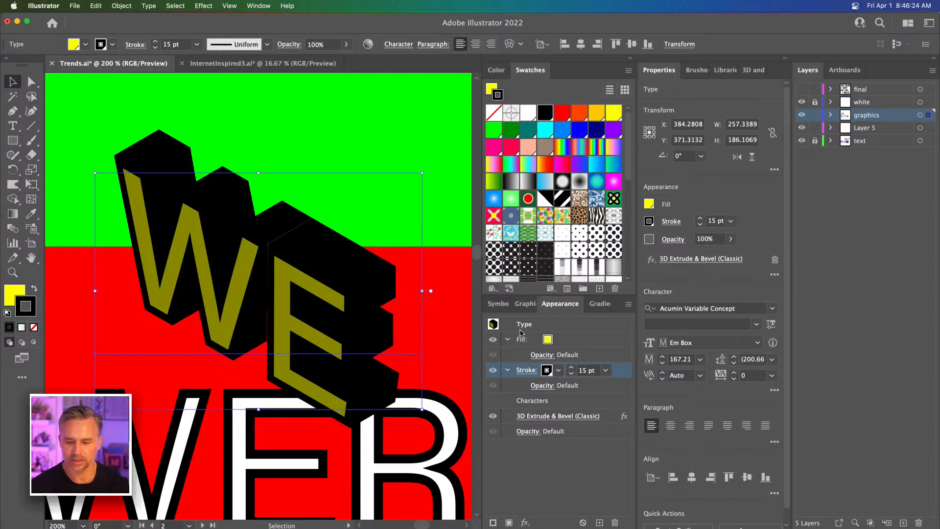
click(576, 404)
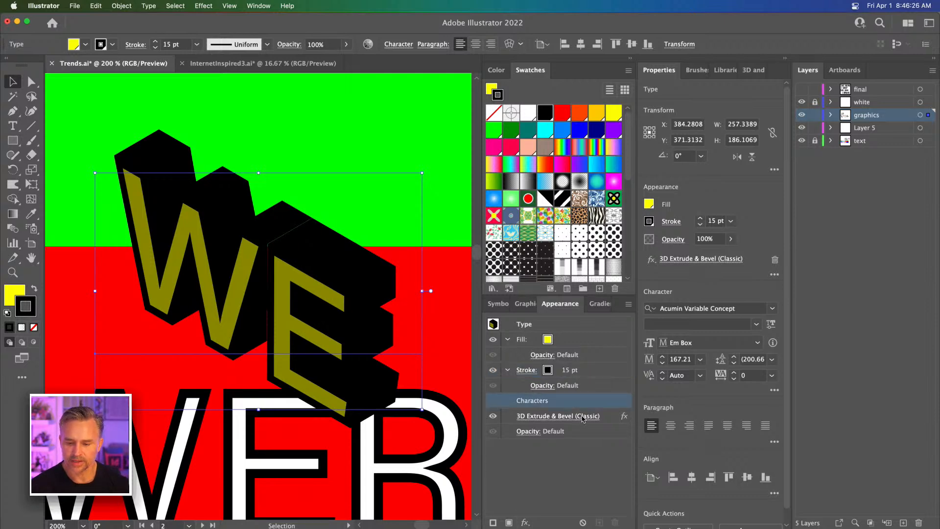
click(583, 416)
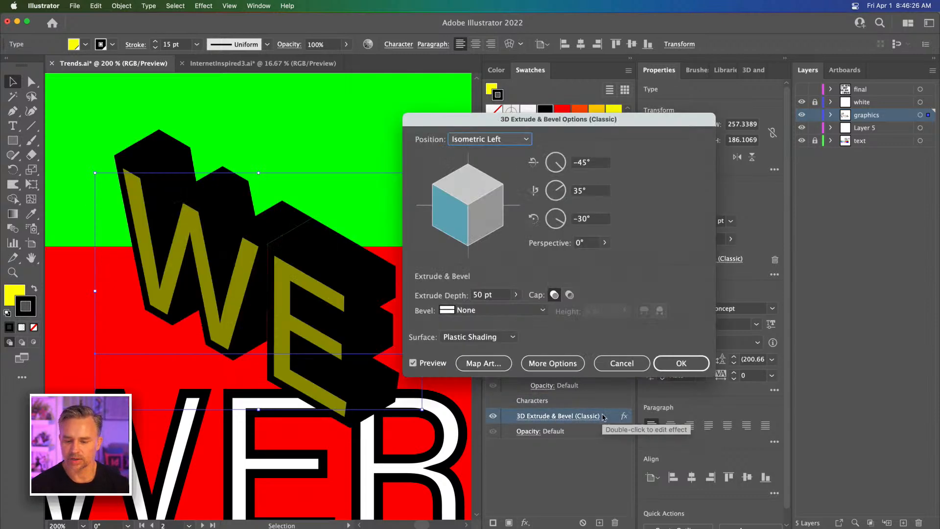
click(462, 337)
click(491, 363)
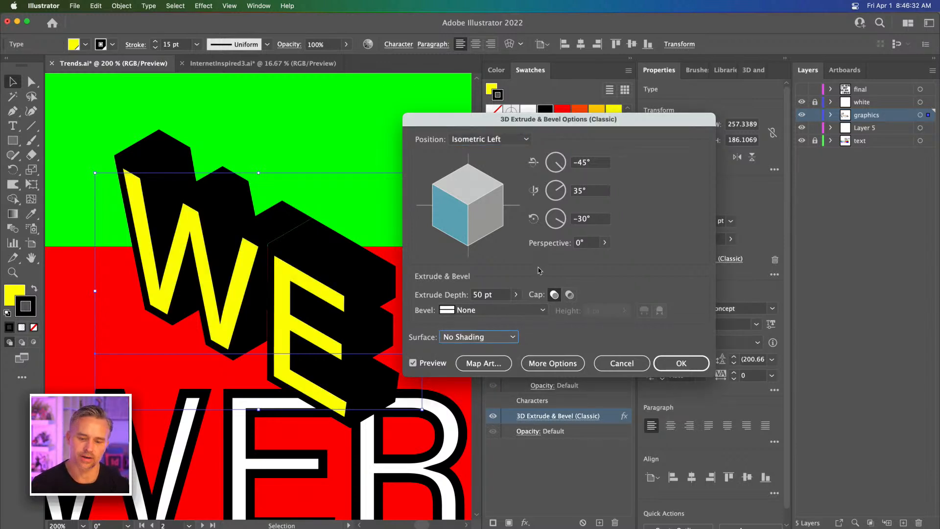
click(680, 363)
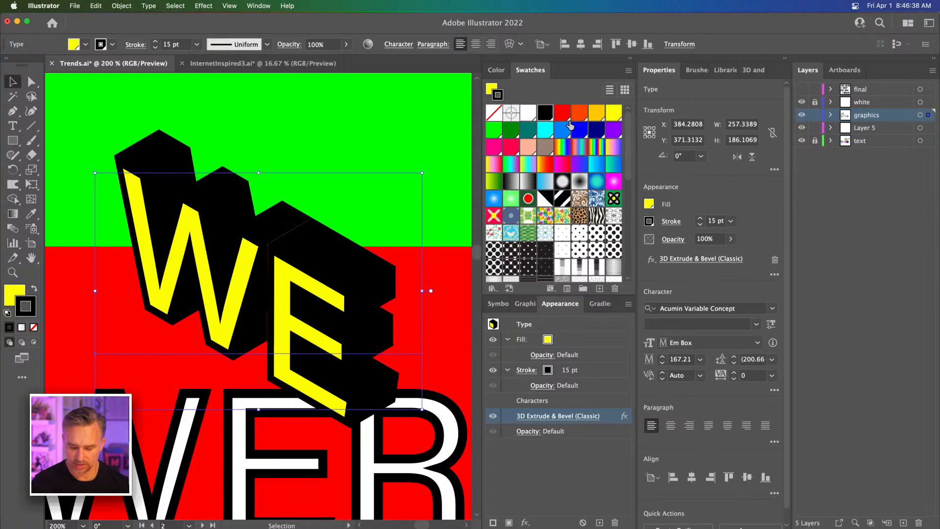
Step: Increase the extrude depth of the 3D effect on the word WE
key(super+minus)
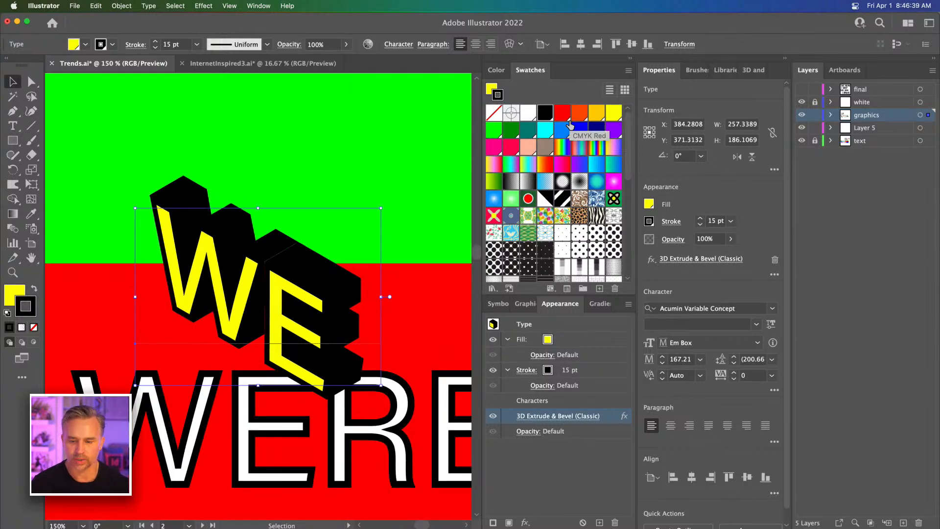
click(550, 416)
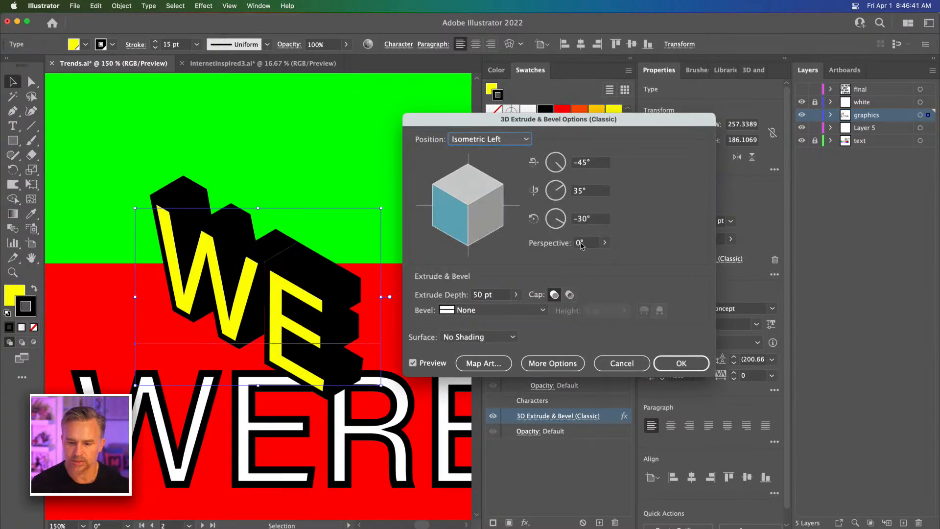
click(490, 294)
text(10)
key(Return)
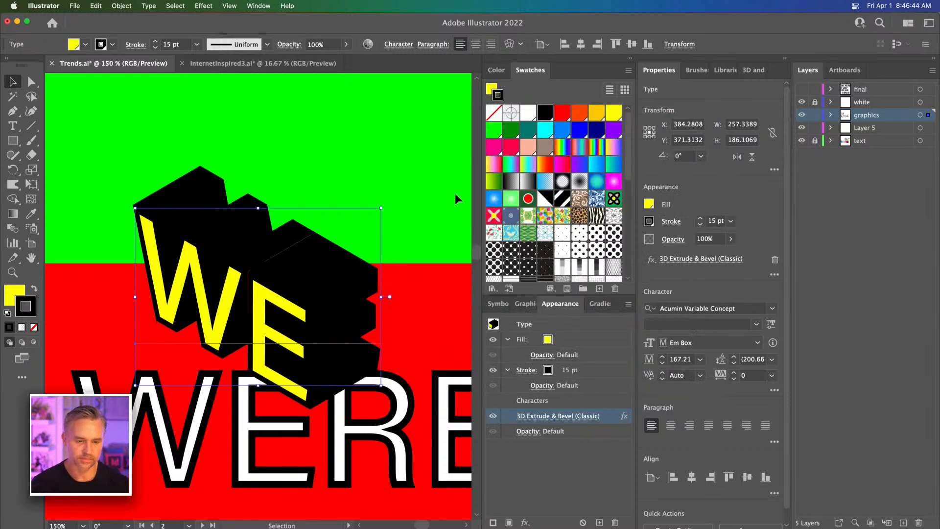
Step: Clear the 15 pt black stroke from the word WE and move the word up and right to about X 417, Y 335
click(578, 367)
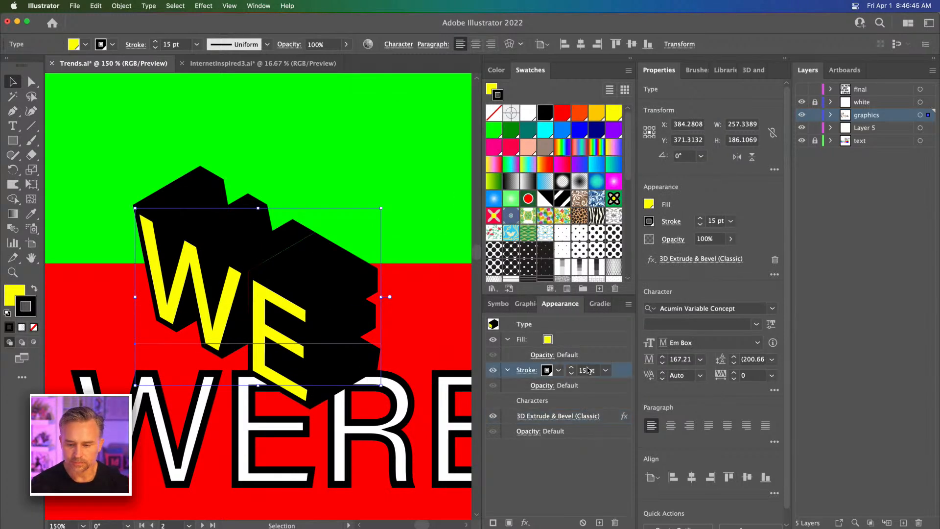
click(615, 523)
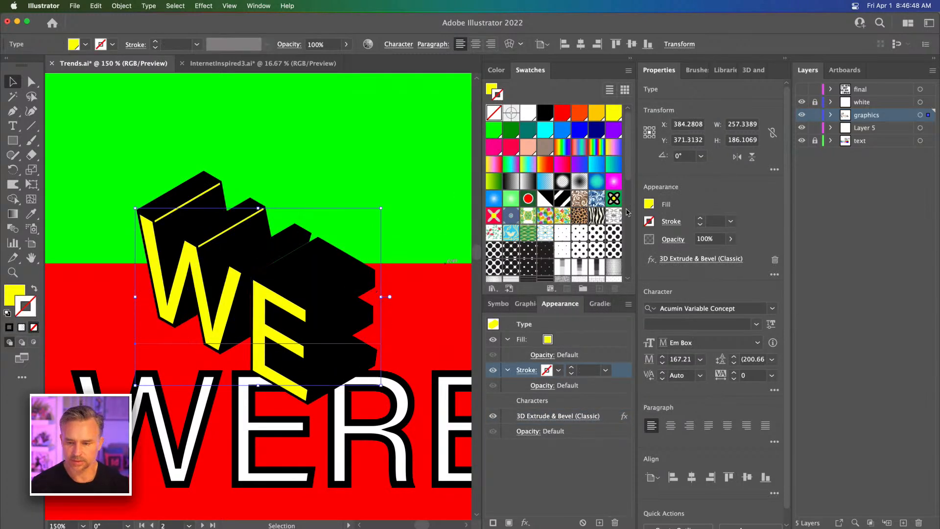
drag(338, 276, 370, 242)
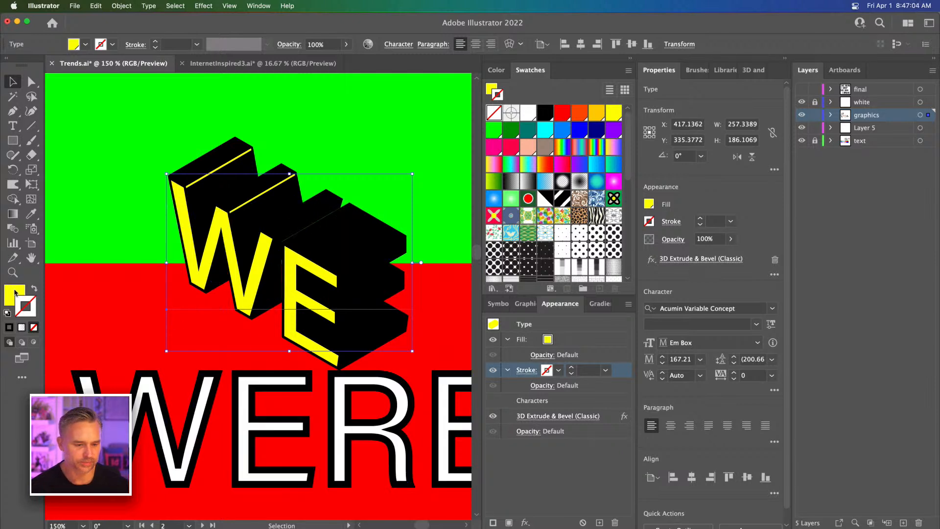
Step: Try a yellow stroke on the word WE, then delete both the added fill and stroke from the type's appearance
click(607, 117)
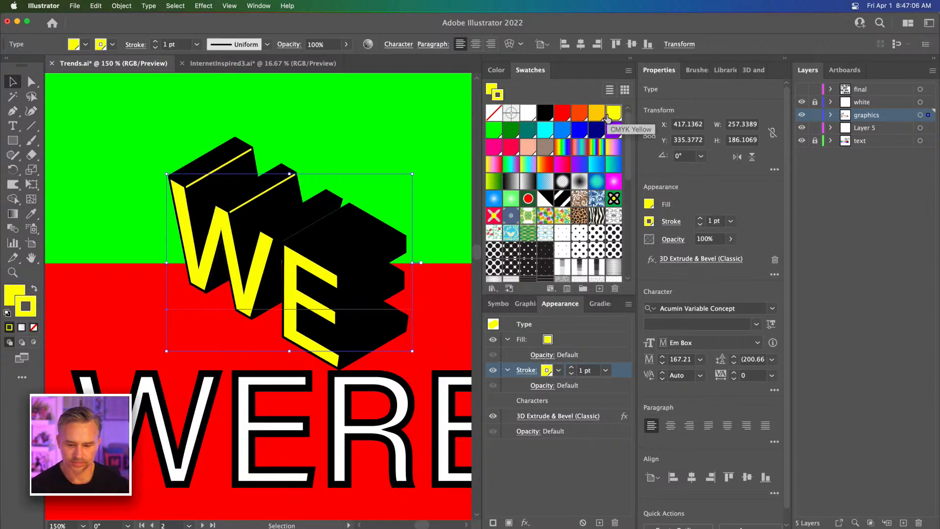
key(slash)
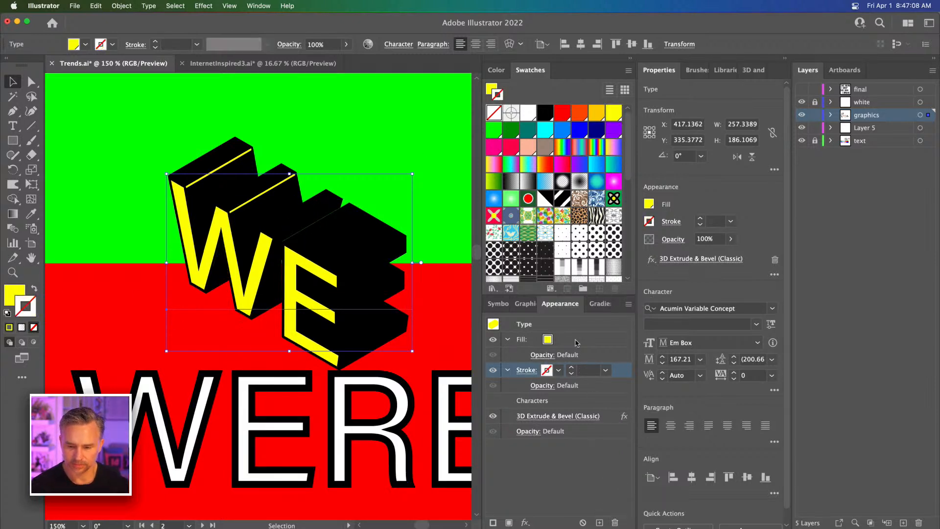
shift+click(587, 346)
click(615, 523)
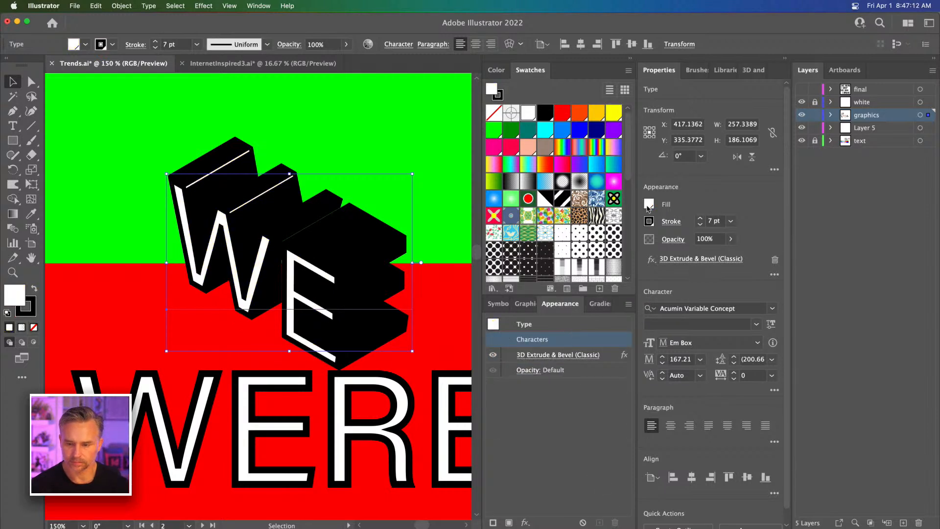
Step: Set the stroke of the word WE's characters to none and their fill to yellow
click(670, 222)
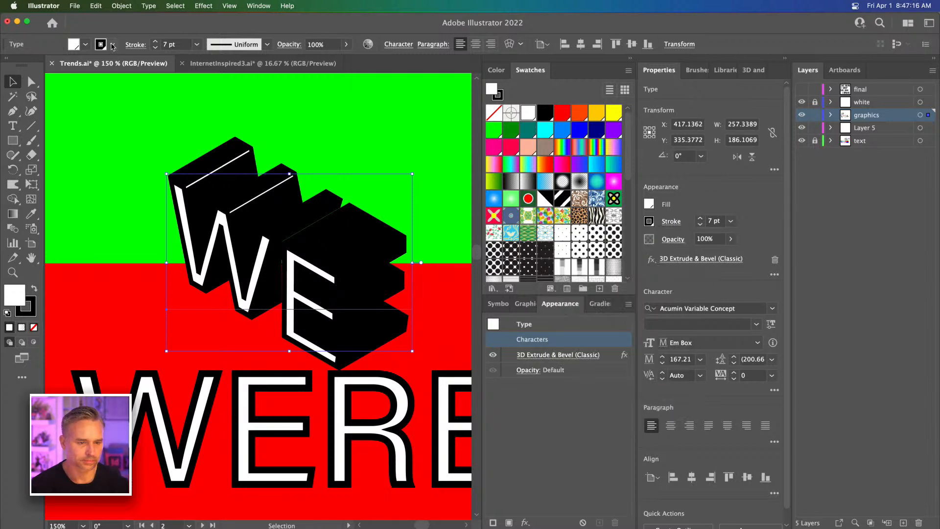
click(113, 44)
click(8, 65)
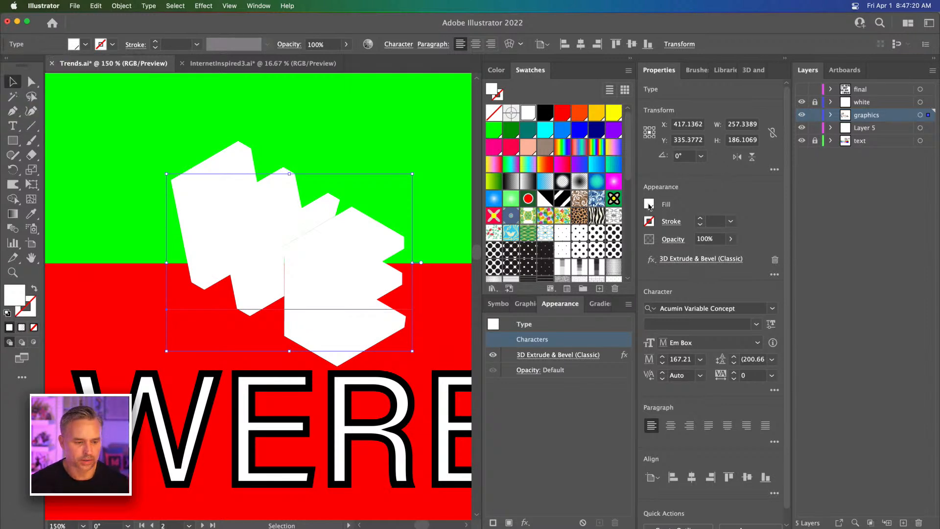
click(648, 205)
click(573, 250)
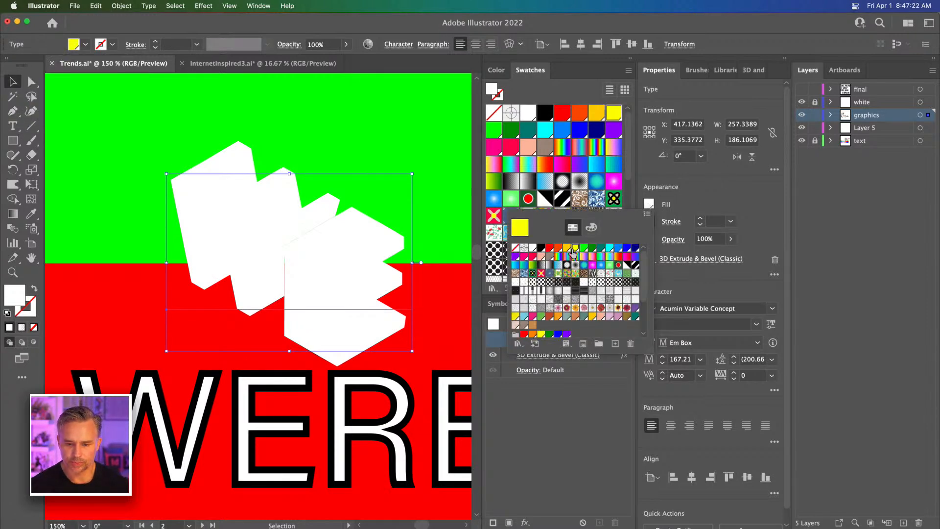
Step: Duplicate the yellow extruded WE straight upward within the green area to about X 417, Y 134
click(669, 192)
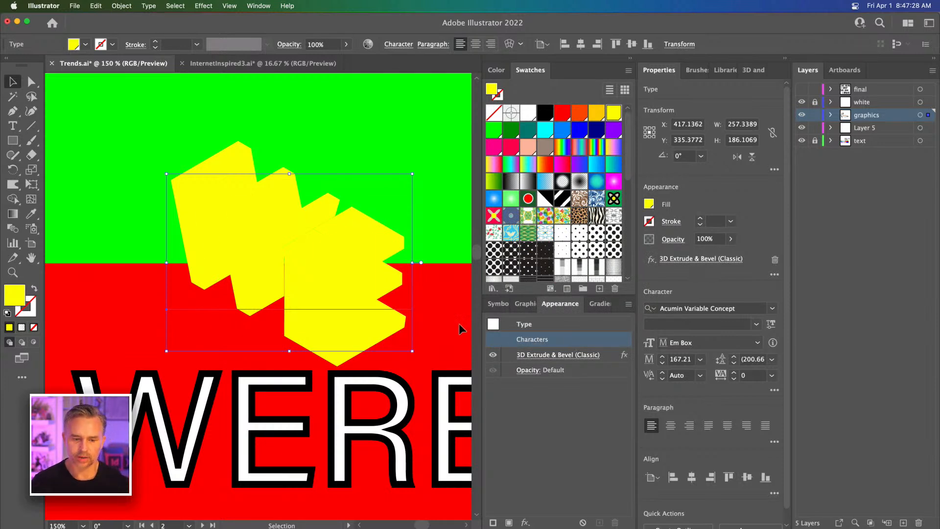
scroll(211, 382, up, 5)
drag(225, 282, 232, 163)
scroll(313, 288, up, 5)
Step: Try converting the upper WE copy to outlines, then undo the conversion
right_click(314, 289)
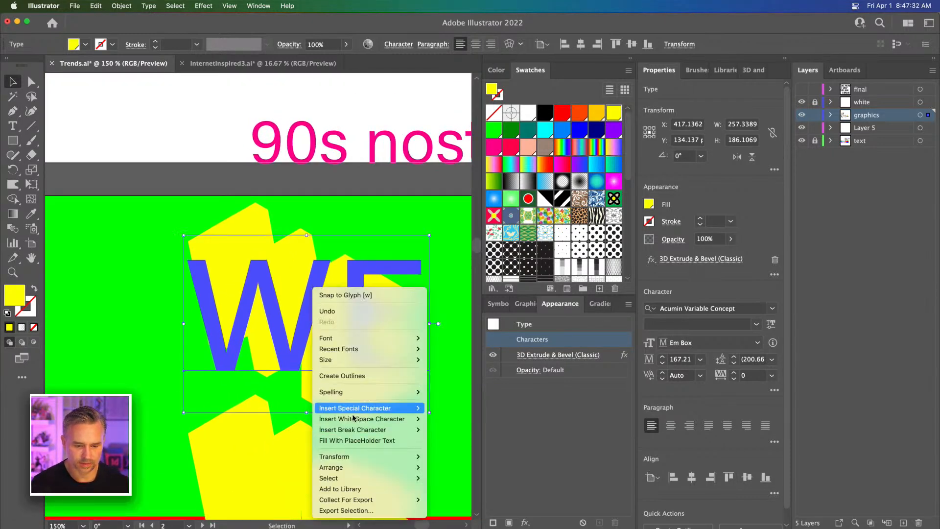
click(354, 377)
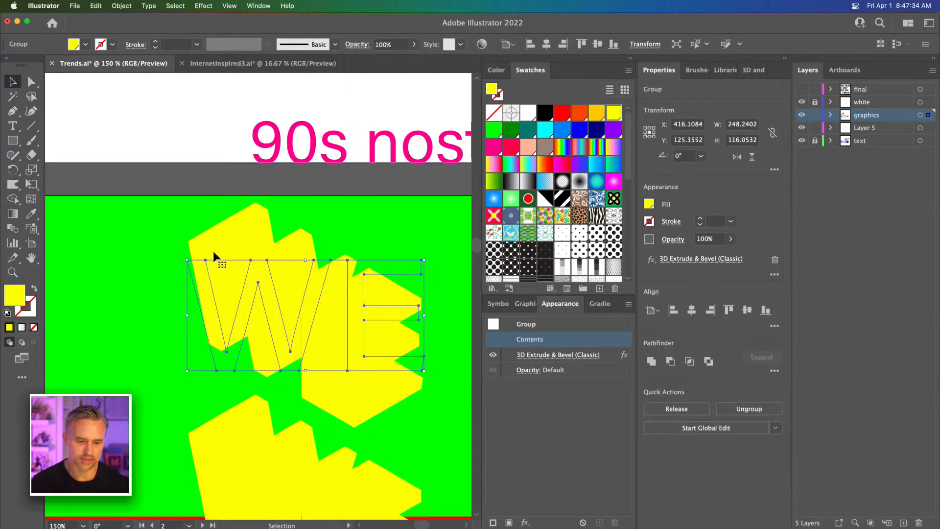
key(super+z)
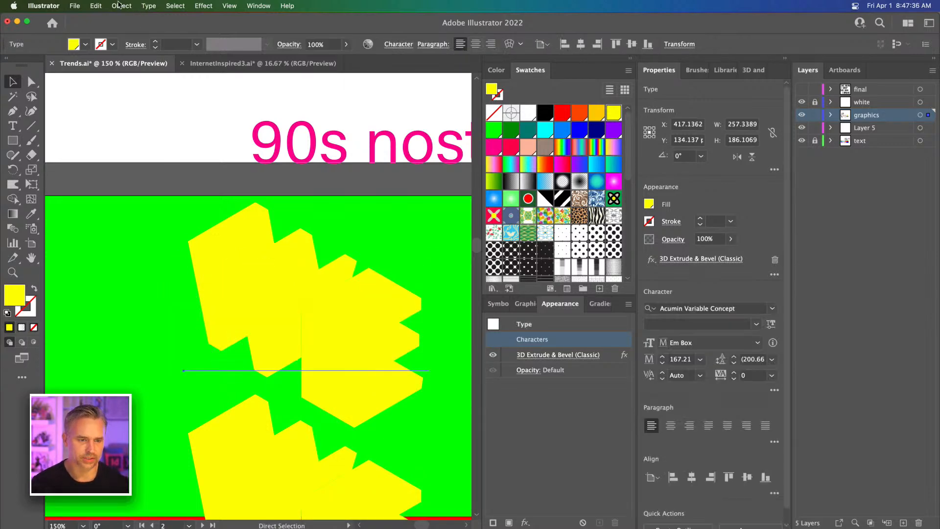
Step: Expand the appearance of the upper WE copy and give the resulting group a black 1 pt stroke
click(121, 6)
click(131, 141)
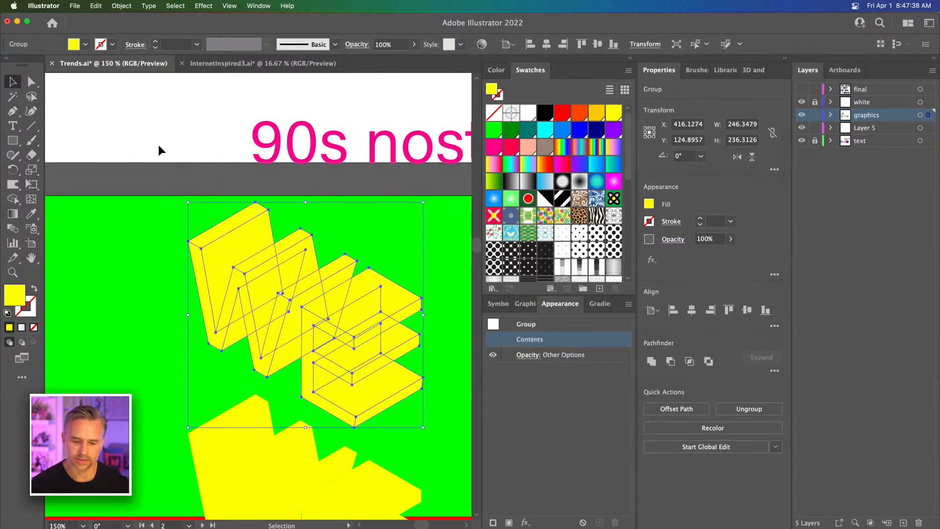
scroll(245, 234, down, 3)
key(super+equal)
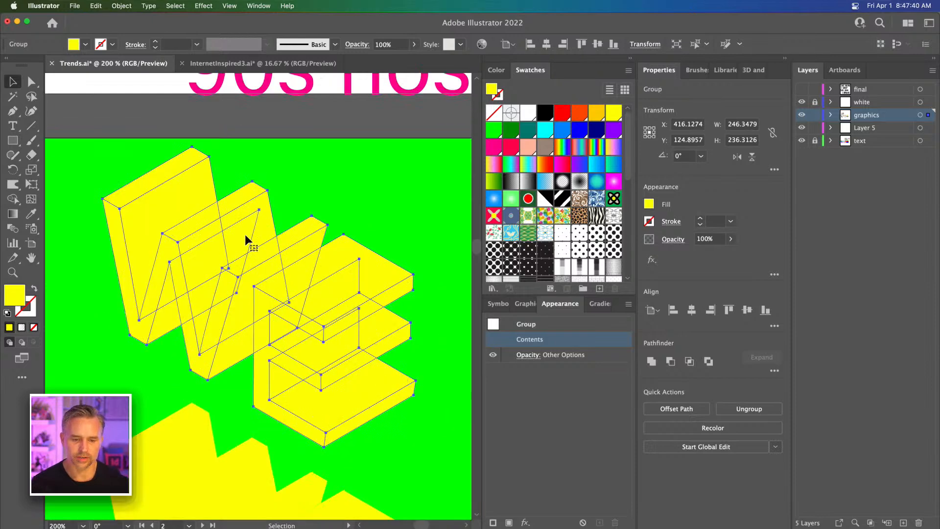
key(super+equal)
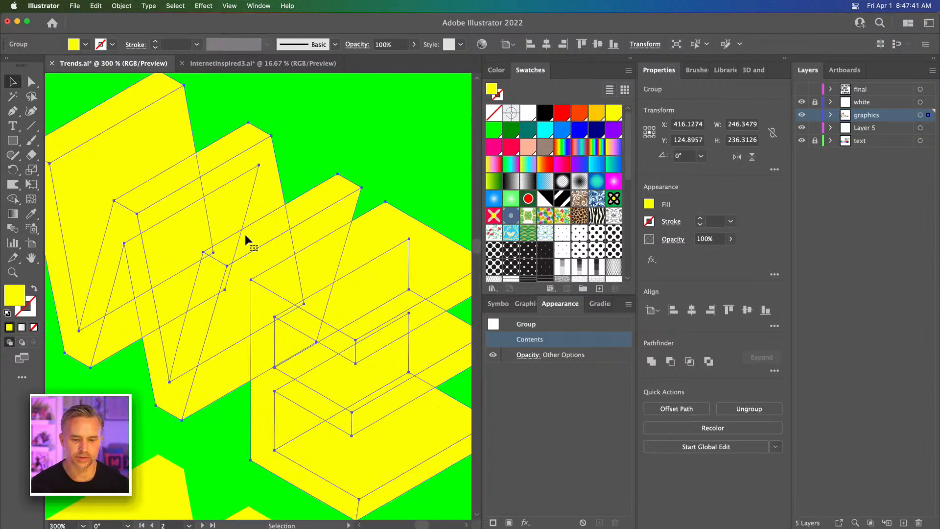
click(10, 327)
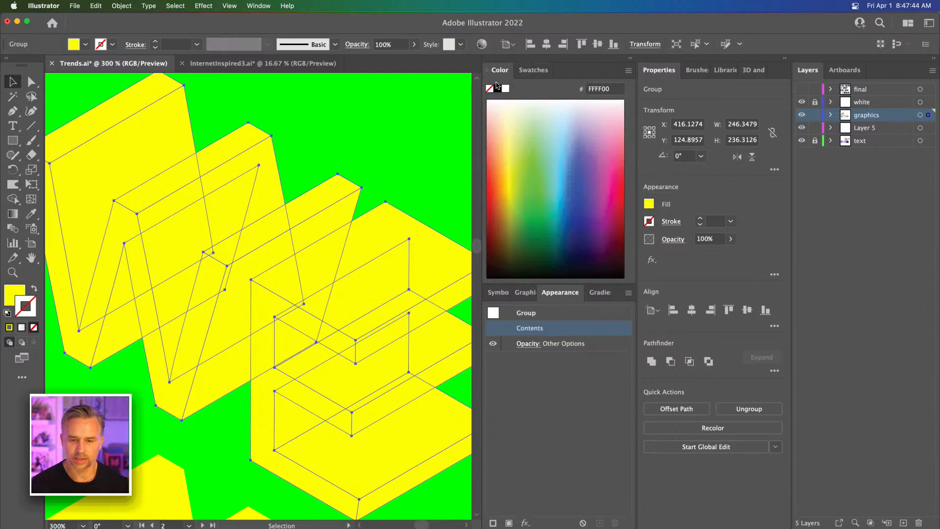
click(497, 89)
click(307, 153)
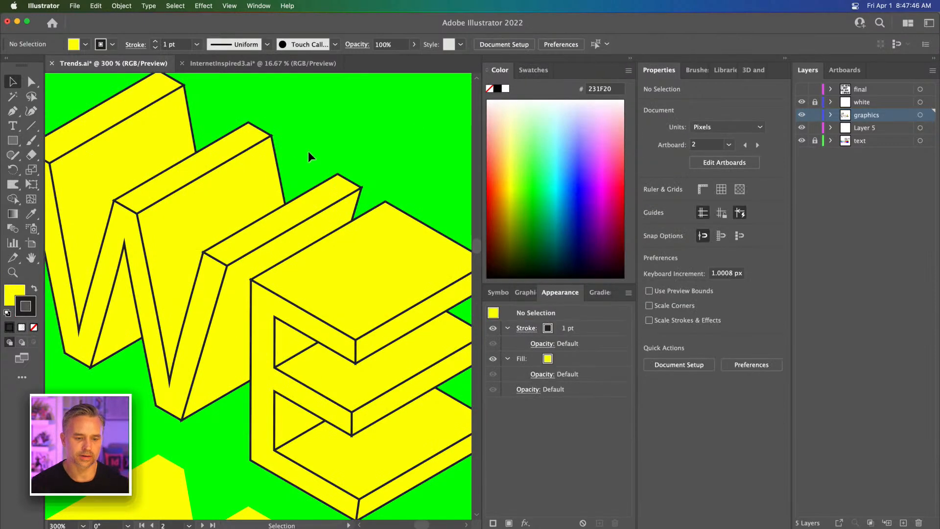
Step: Ungroup the expanded WE so the W and the E are separate groups
click(631, 58)
drag(208, 193, 311, 199)
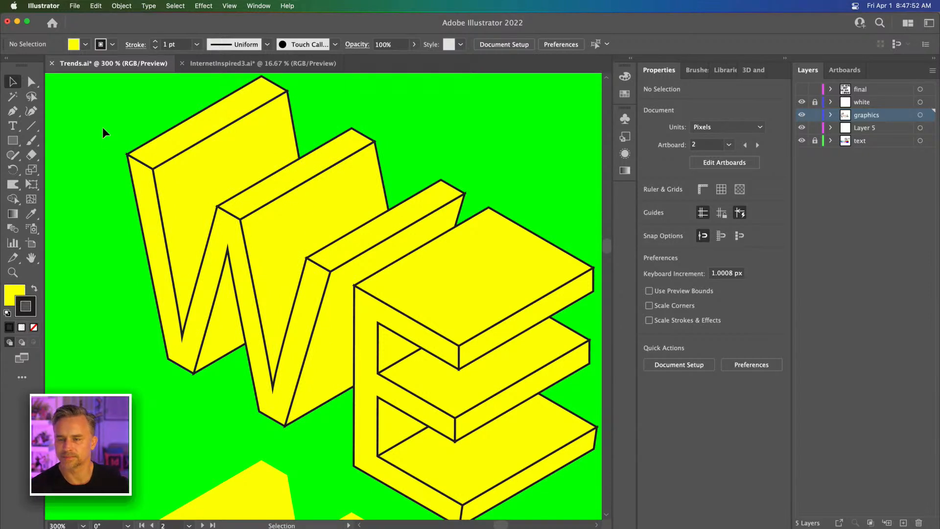
click(206, 207)
right_click(206, 208)
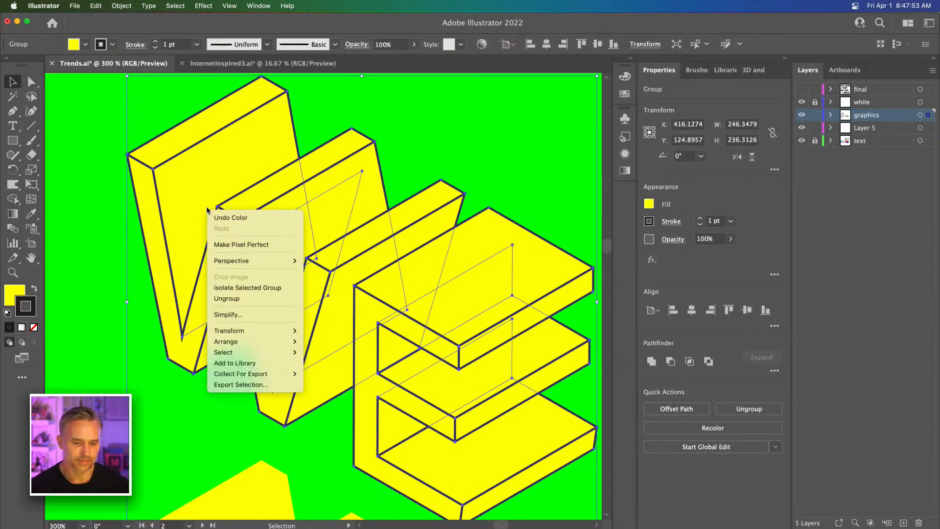
click(227, 298)
click(100, 193)
Step: Ungroup the W and the E so the faces of each letter can be selected individually
click(236, 171)
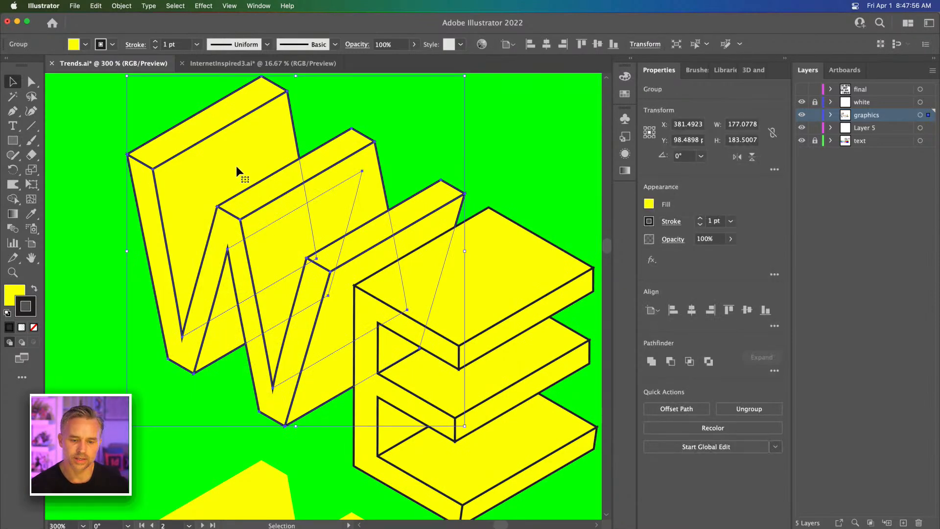
right_click(236, 166)
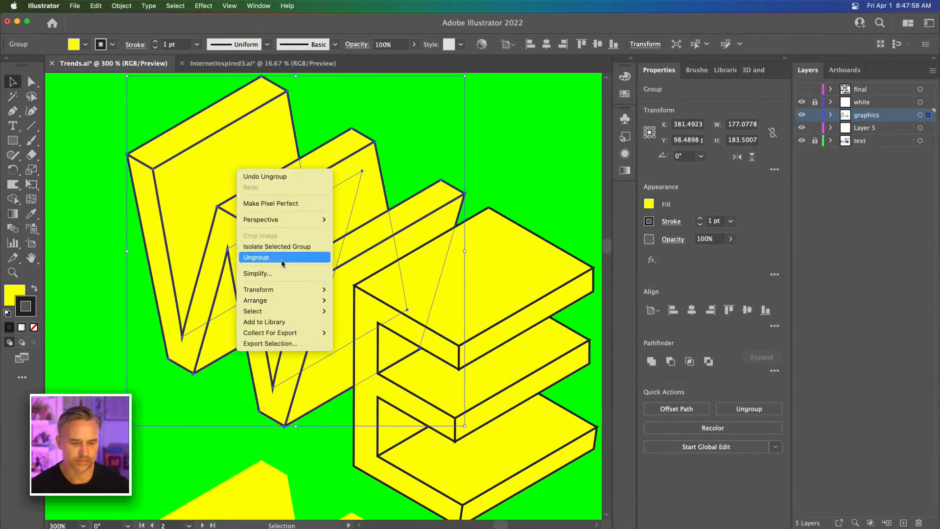
click(281, 264)
click(76, 216)
click(453, 274)
right_click(456, 273)
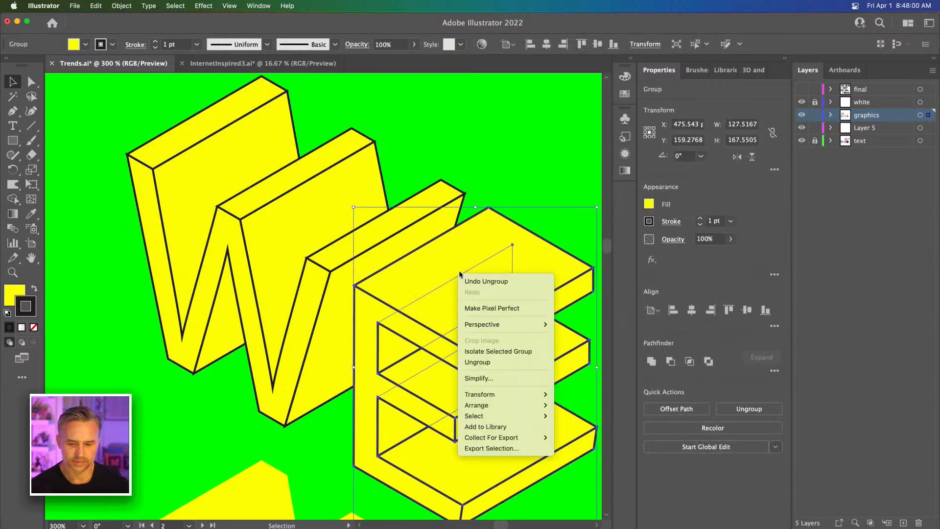
click(477, 361)
click(569, 302)
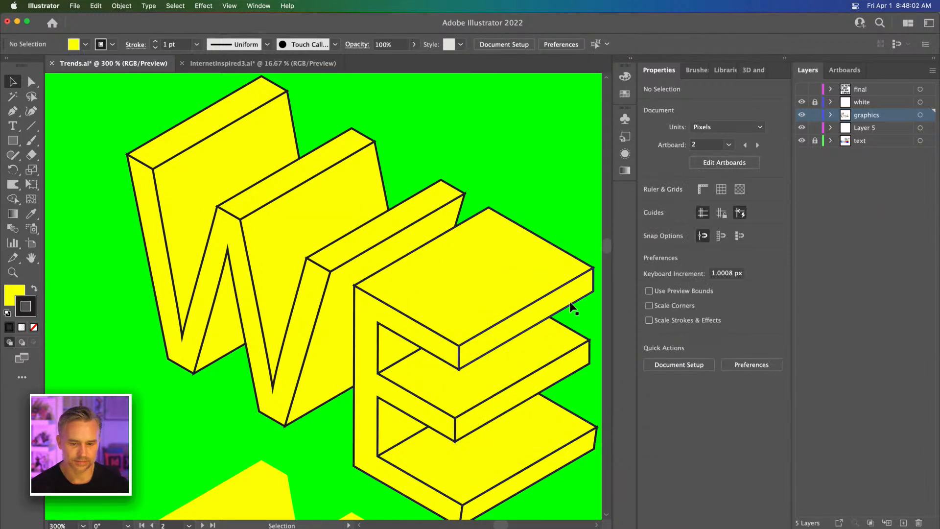
Step: Select all the pieces of the upper WE and give their strokes round corner joins
click(471, 279)
click(98, 102)
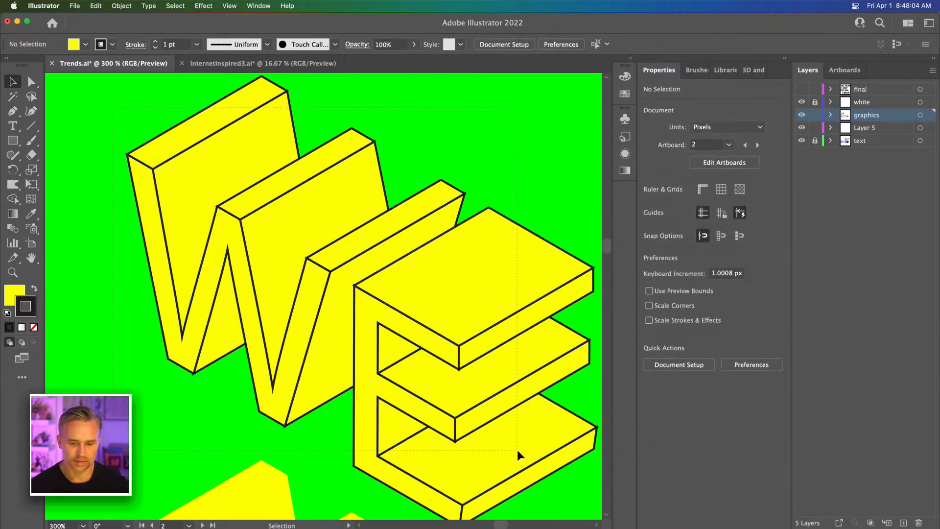
click(530, 457)
click(667, 223)
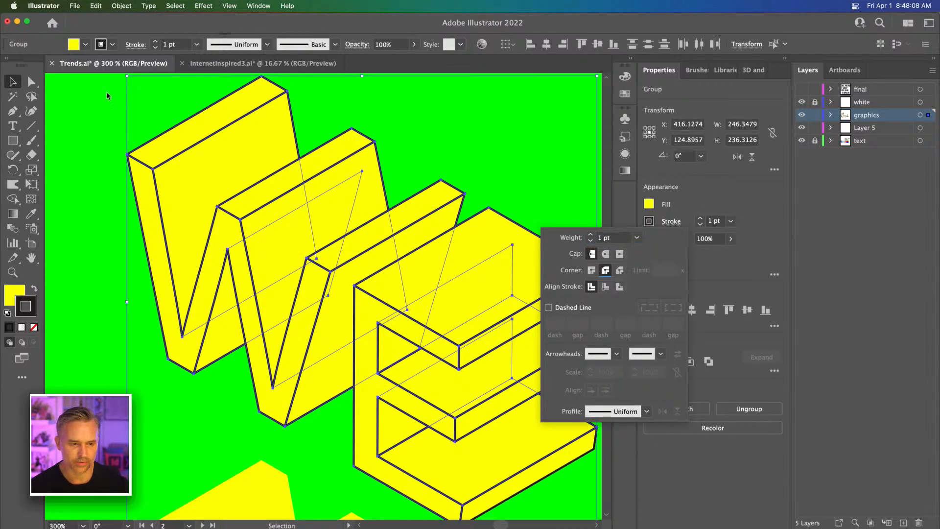
click(90, 118)
click(90, 118)
Step: Fill the first and second large side faces of the W with red
click(232, 160)
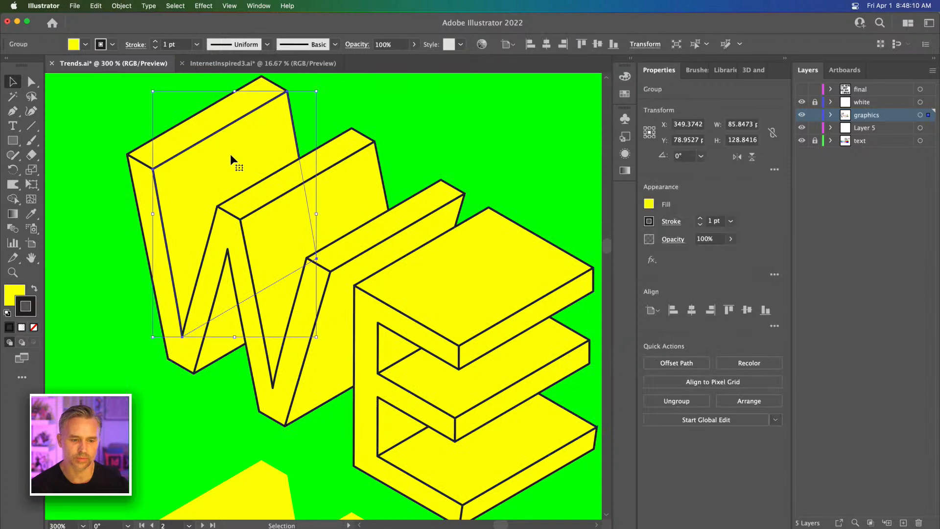
click(650, 203)
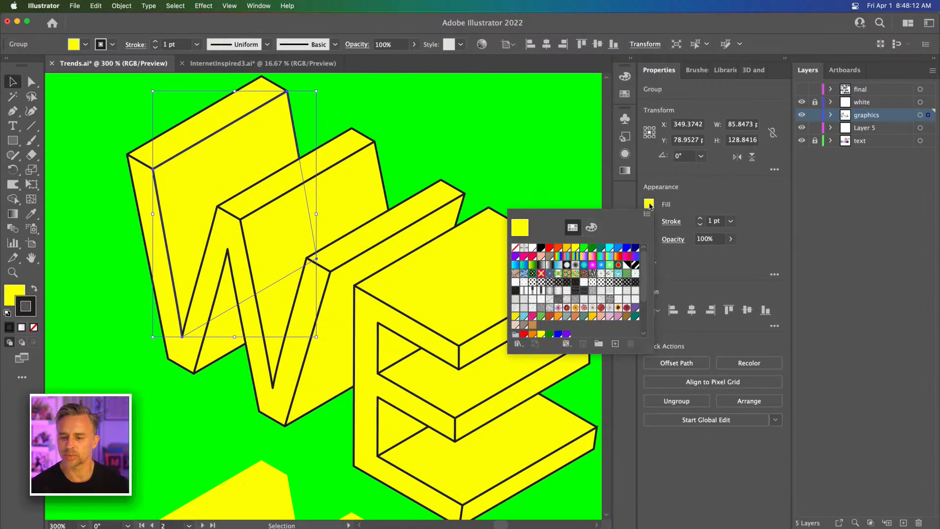
click(550, 248)
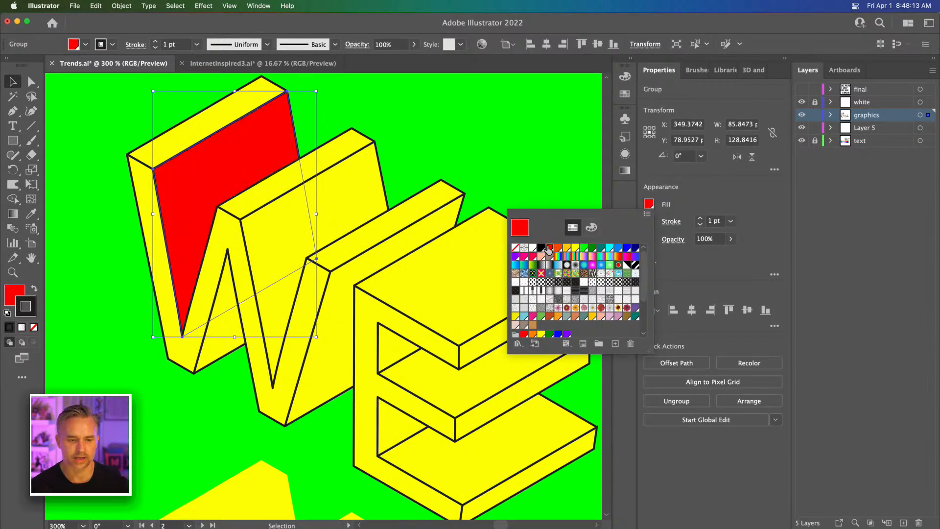
click(266, 213)
click(278, 232)
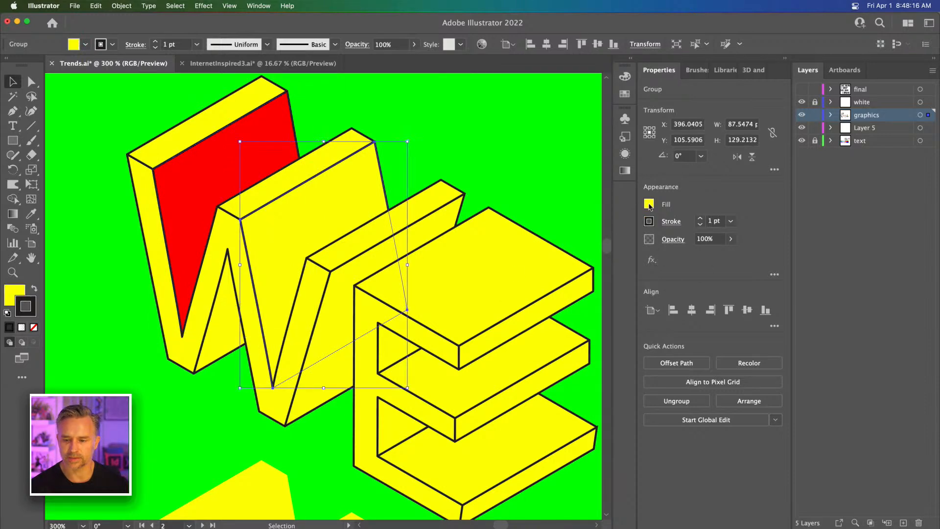
click(648, 204)
click(549, 248)
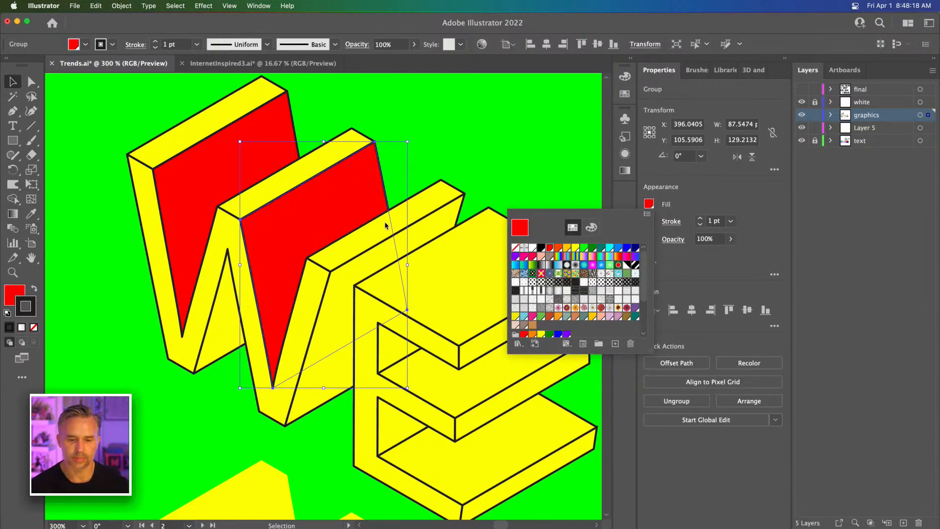
Step: Fill the W's third large side face, partly hidden behind the E, with red
click(361, 269)
click(360, 272)
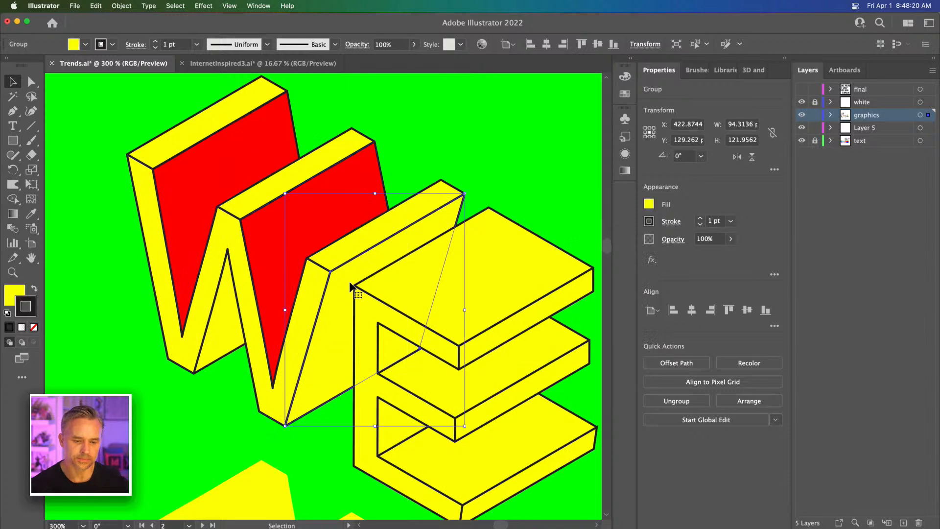
click(651, 205)
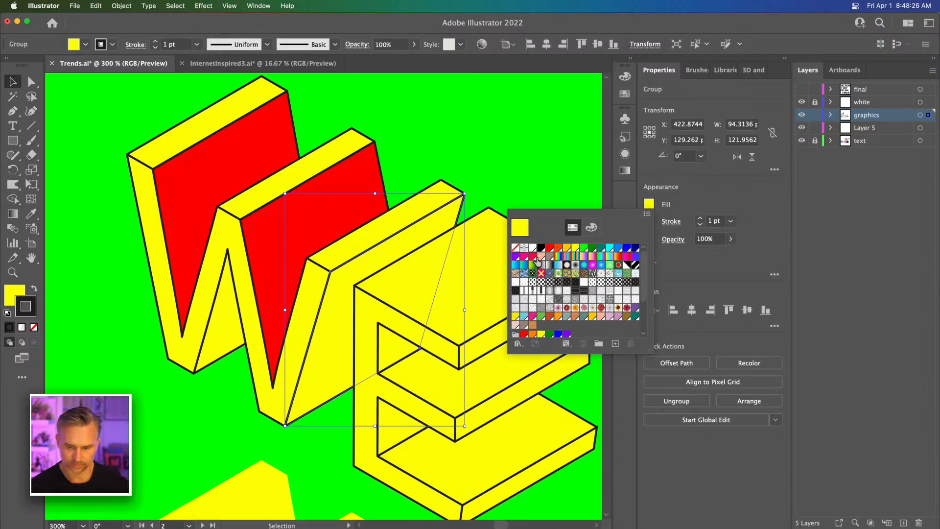
click(551, 250)
click(397, 289)
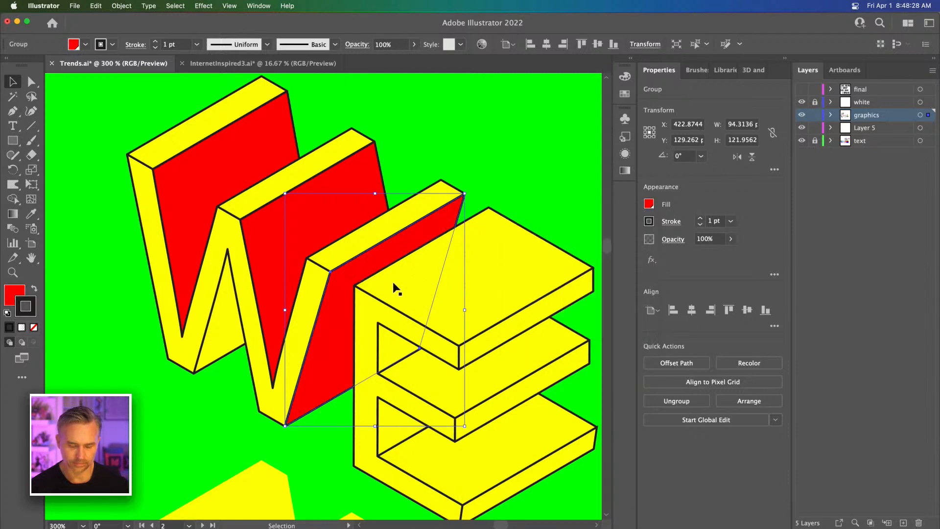
Step: Fill the side face inside the E's upper gap with red and select the matching face in the lower gap
click(399, 361)
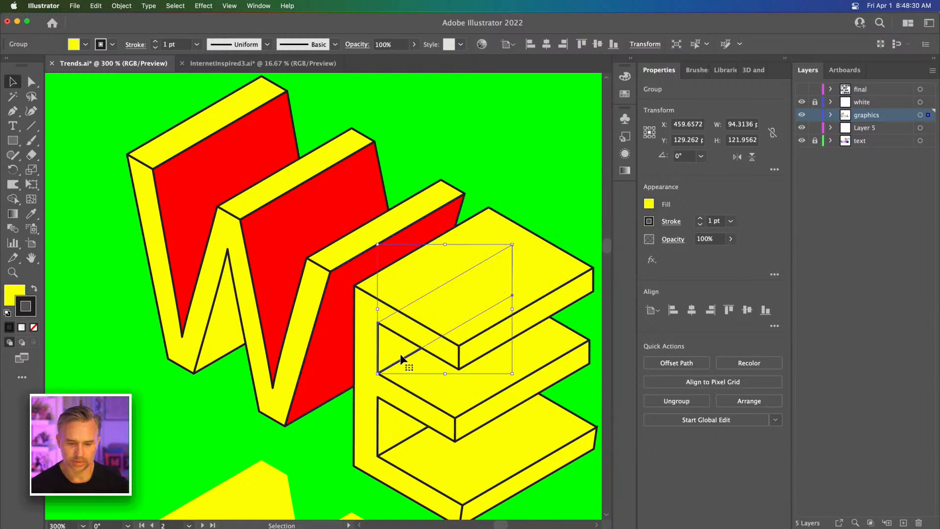
click(650, 205)
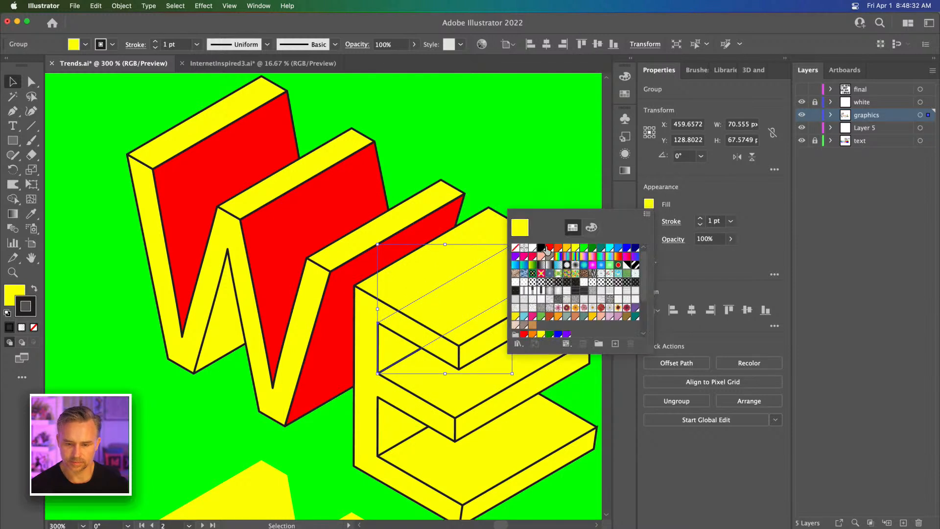
click(550, 248)
click(384, 445)
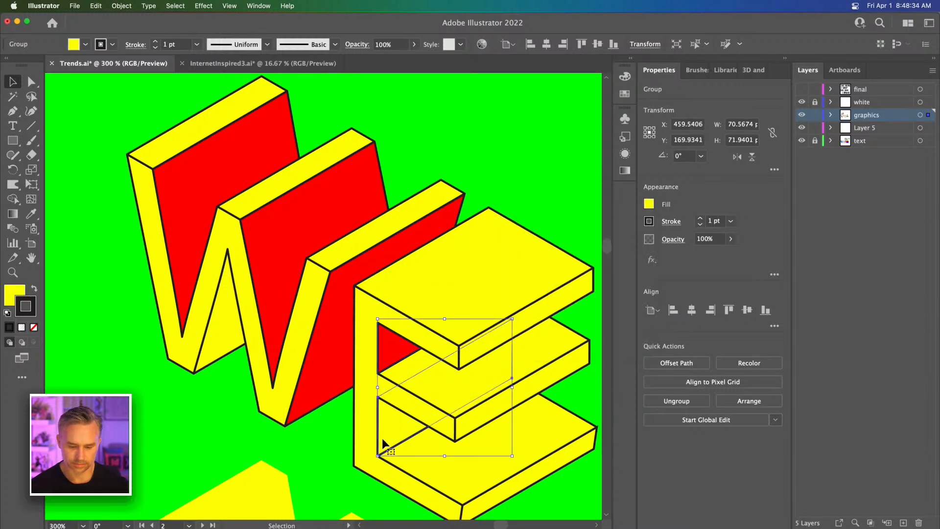
Step: Try sampling the upper gap's red onto the selected lower-gap face with the Eyedropper, then undo it
key(i)
click(391, 346)
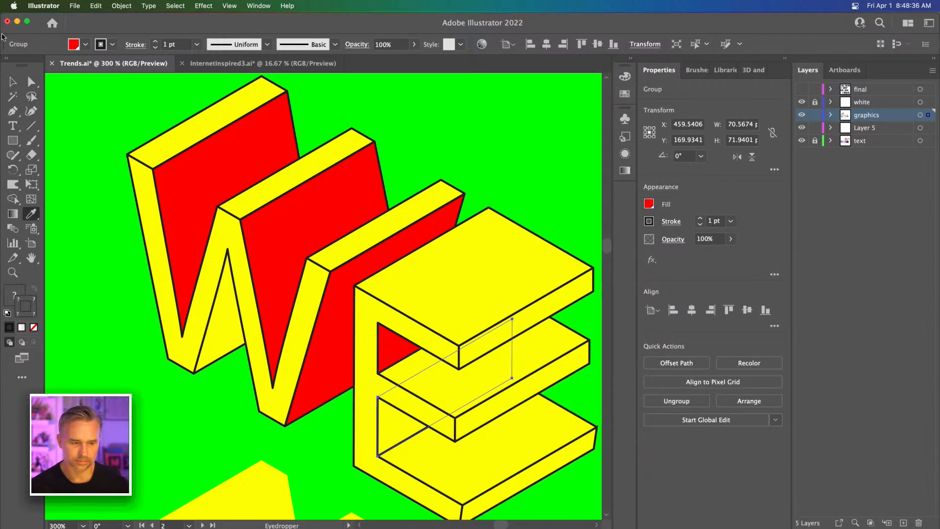
key(v)
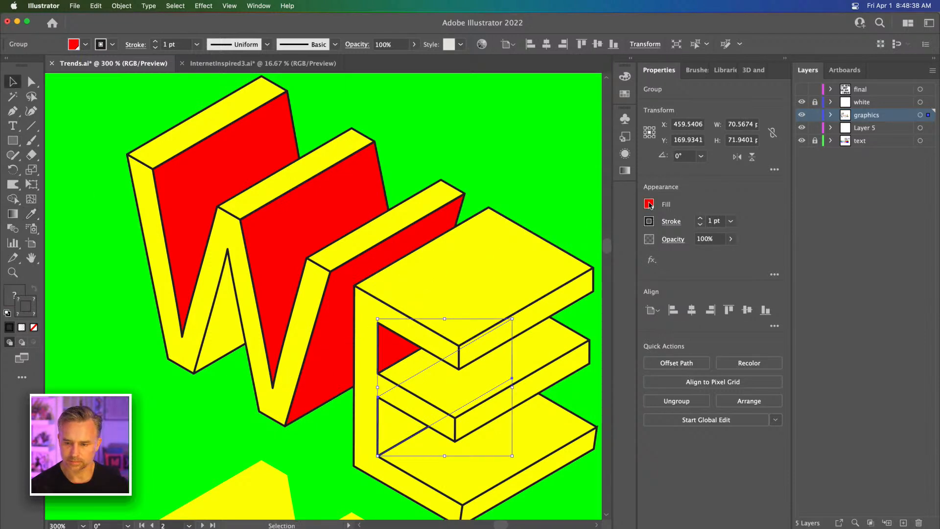
click(650, 204)
click(404, 419)
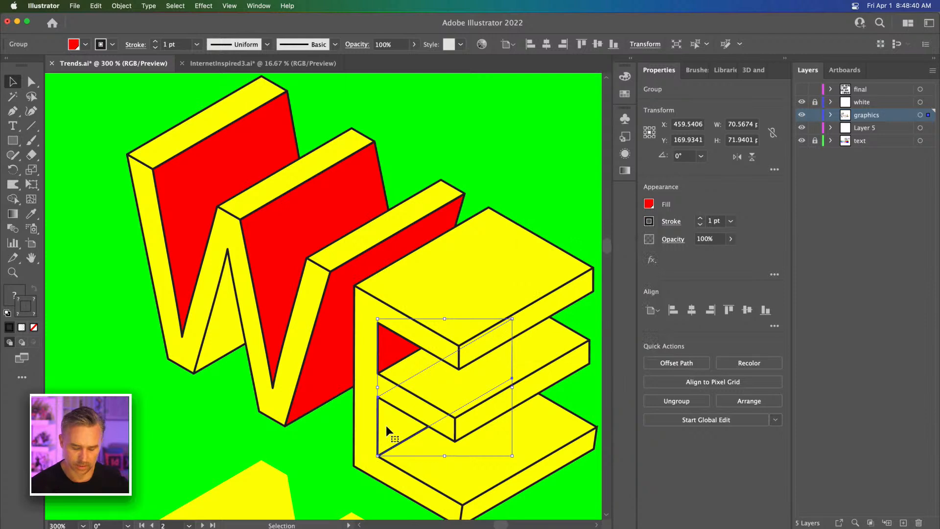
key(super+z)
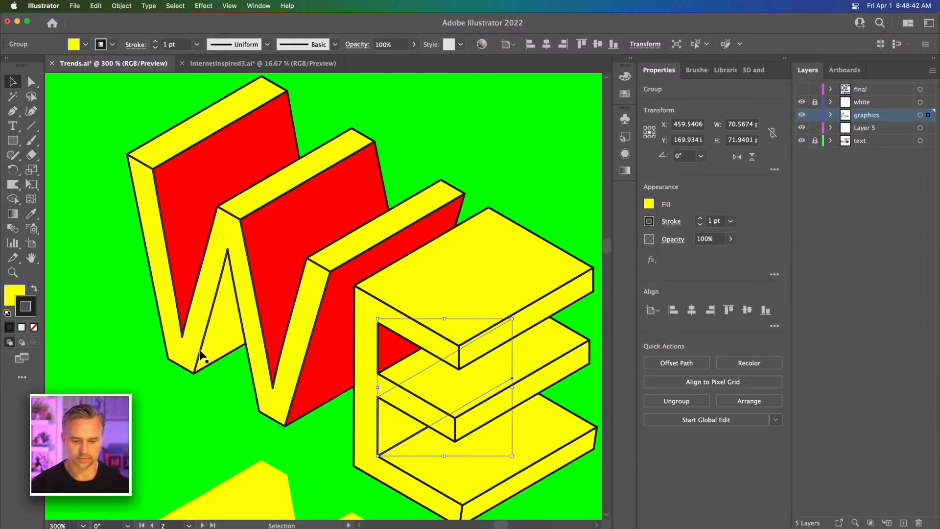
Step: Fill the selected side face inside the E's lower gap with the red swatch and deselect it
click(8, 327)
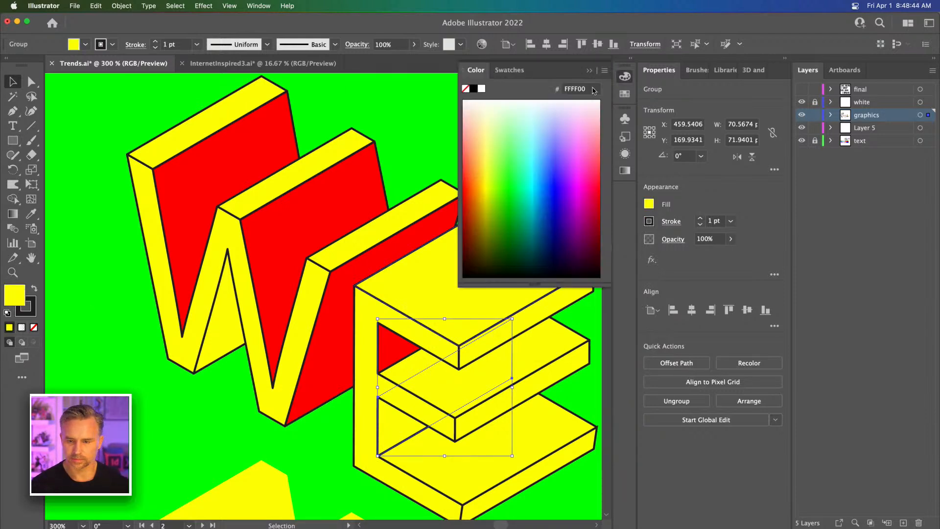
click(624, 96)
click(539, 120)
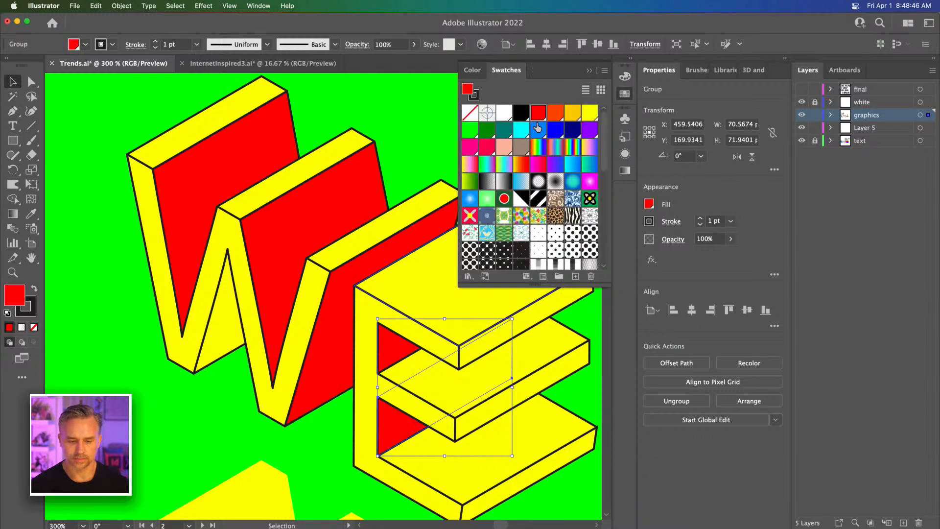
click(105, 138)
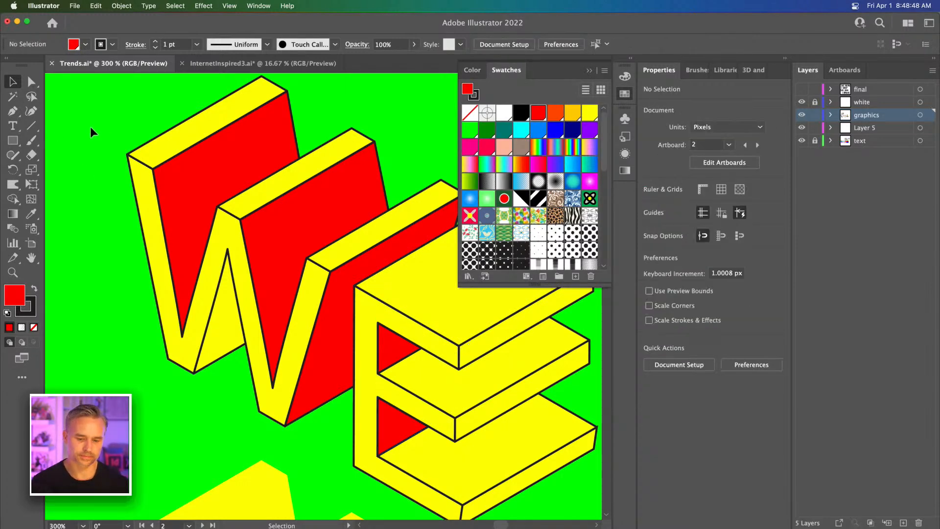
Step: Move the WERE, PROMISED and JETPACKS text lines together off the poster, below the artboard
key(super+1)
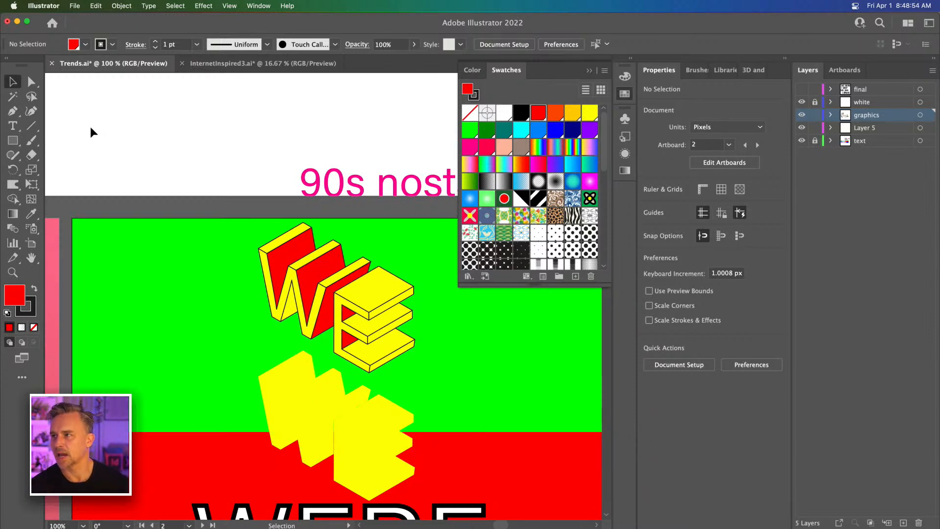
drag(215, 323, 243, 271)
scroll(189, 222, up, 1)
scroll(213, 379, down, 3)
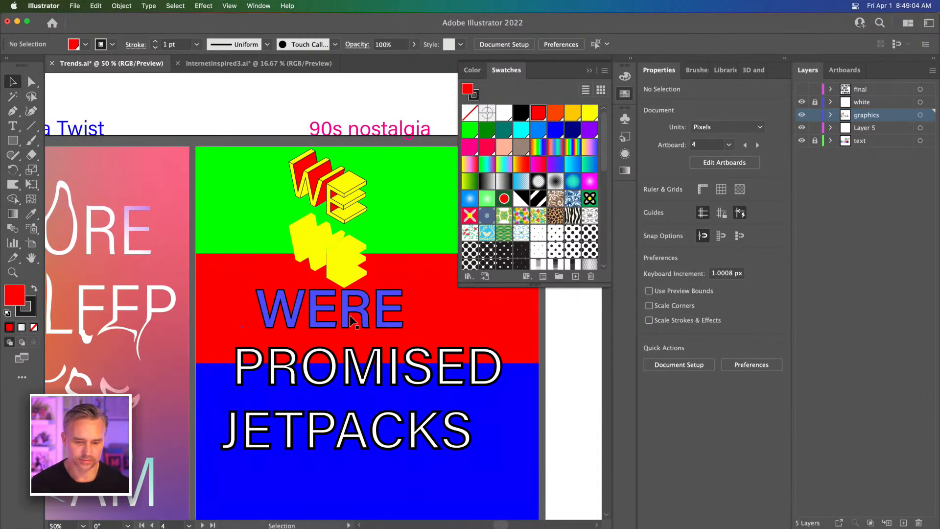
click(333, 309)
shift+click(359, 422)
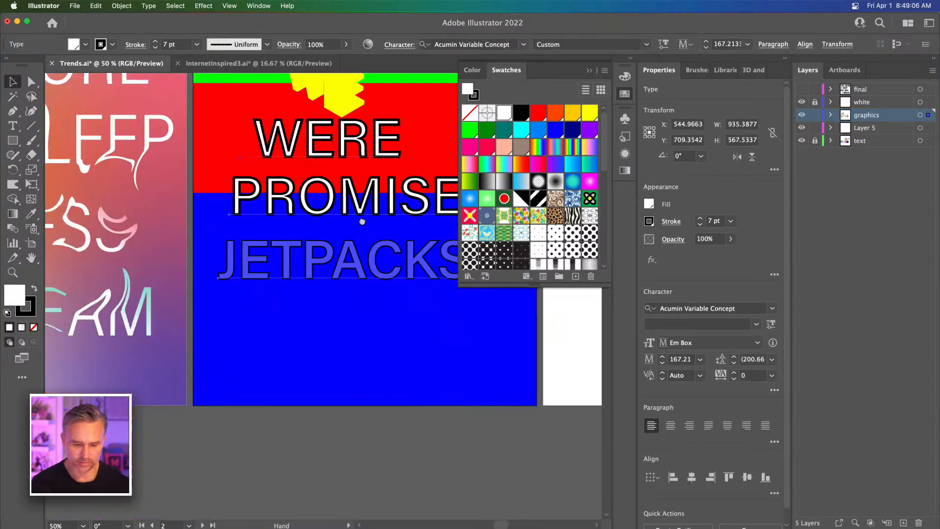
scroll(416, 446, down, 6)
drag(357, 103, 389, 461)
drag(292, 265, 303, 527)
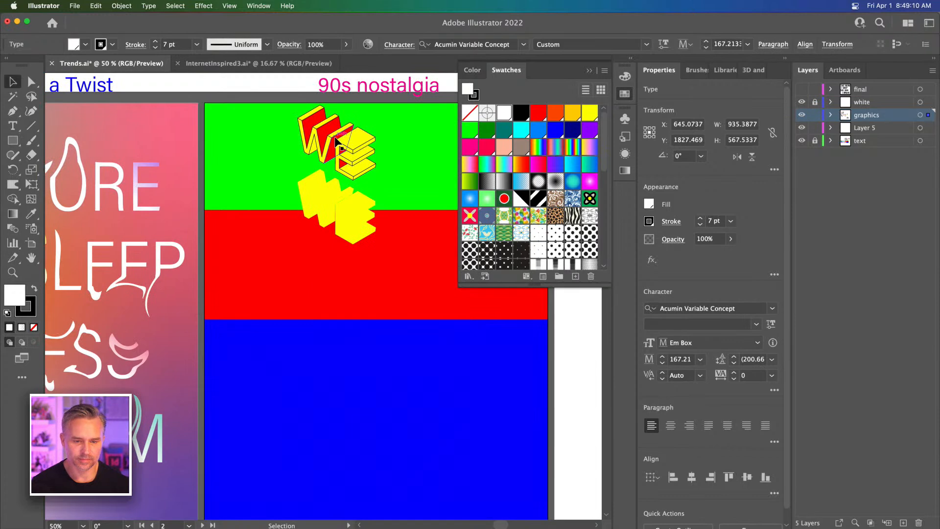
Step: Try to enlarge the expanded WE artwork to about 627 × 601 px and shift it over the red and blue bands
click(336, 135)
click(249, 112)
drag(368, 159, 411, 372)
drag(342, 317, 166, 205)
drag(241, 281, 287, 293)
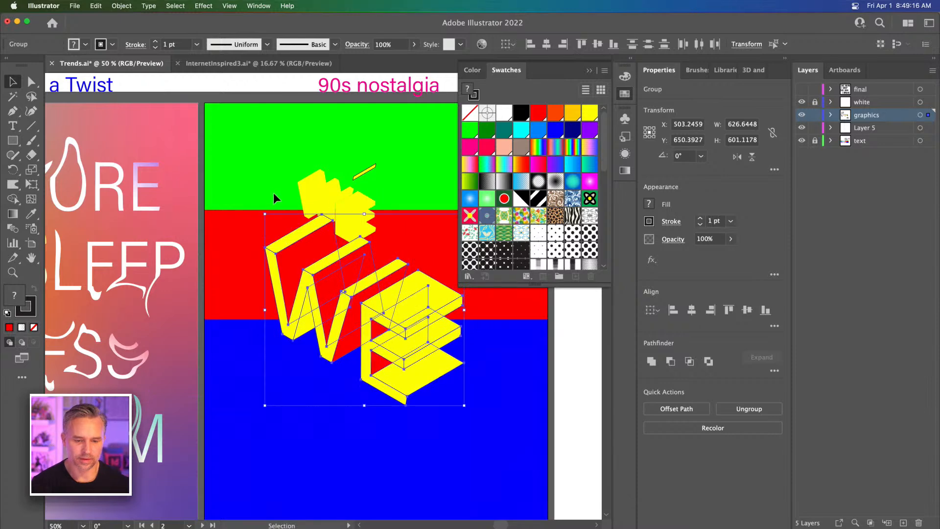
Step: Try moving the original yellow WE text off the artboard and repositioning the enlarged WE beside its stray face
click(335, 198)
drag(334, 198, 338, 380)
drag(336, 389, 195, 385)
drag(290, 100, 306, 319)
click(321, 111)
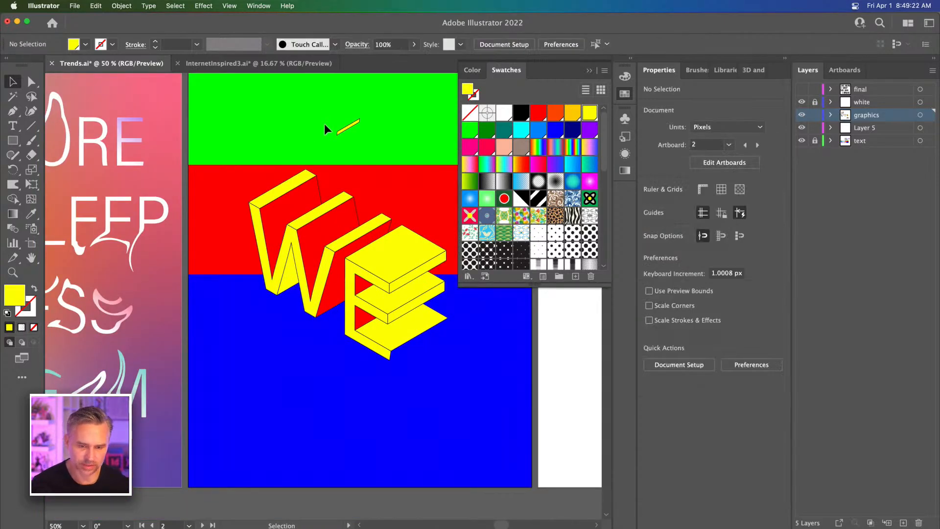
Step: Undo the moves and the incomplete enlargement of the expanded WE and the yellow WE text
key(super+z)
key(super+z)
key(super+z)
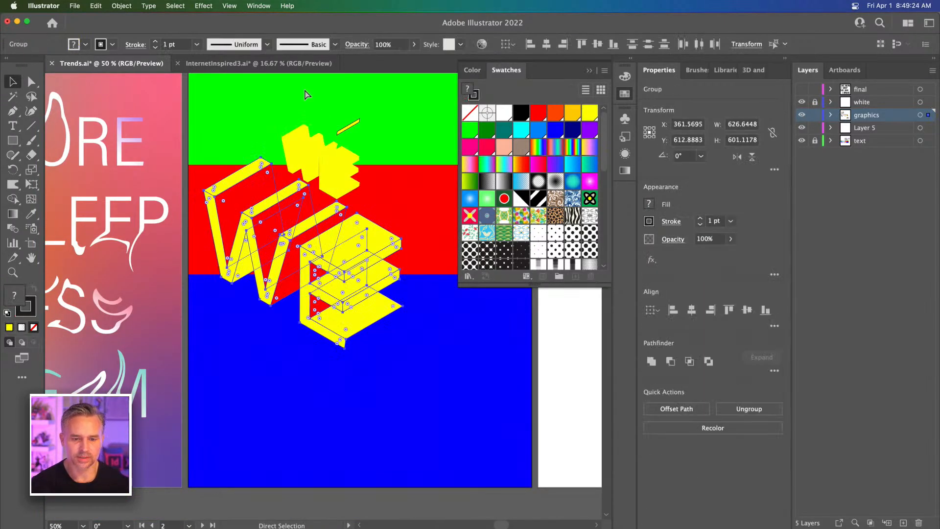
key(super+z)
key(super+z)
key(super+z)
Step: Move the original yellow WE text off the poster, below the artboard
click(294, 180)
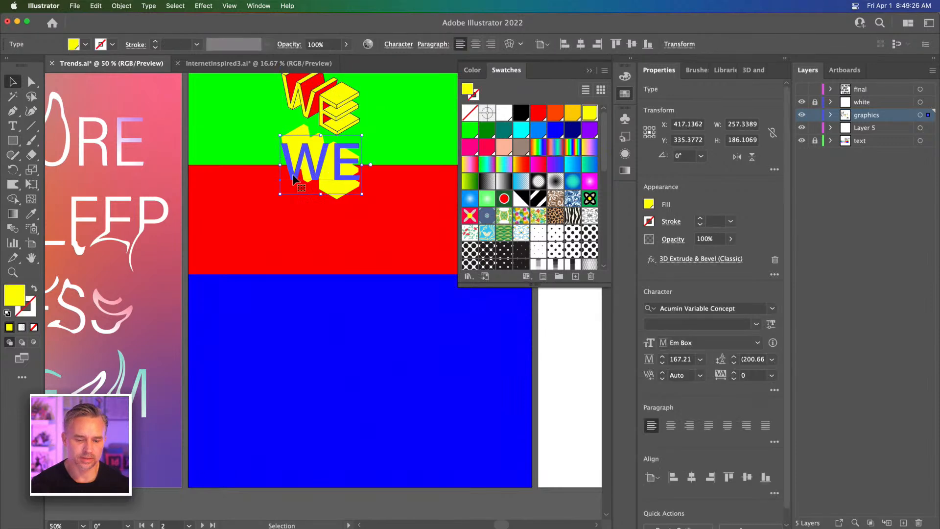
drag(278, 200, 206, 474)
drag(278, 238, 253, 465)
Step: Enlarge all pieces of the expanded WE together to about 753 × 723 px, center it across the color bands, and deselect it
drag(256, 218, 413, 351)
drag(322, 293, 347, 432)
drag(296, 355, 176, 263)
drag(236, 334, 315, 287)
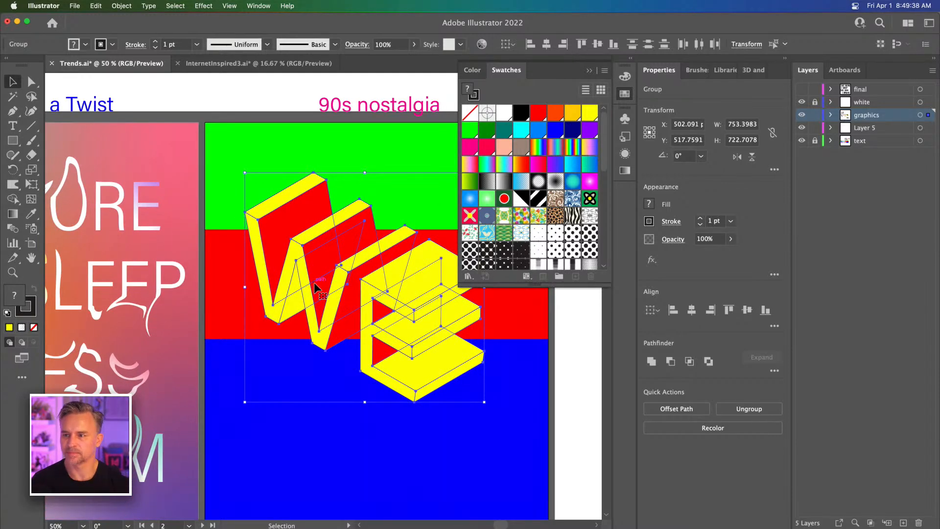
scroll(315, 287, right, 2)
scroll(315, 287, down, 1)
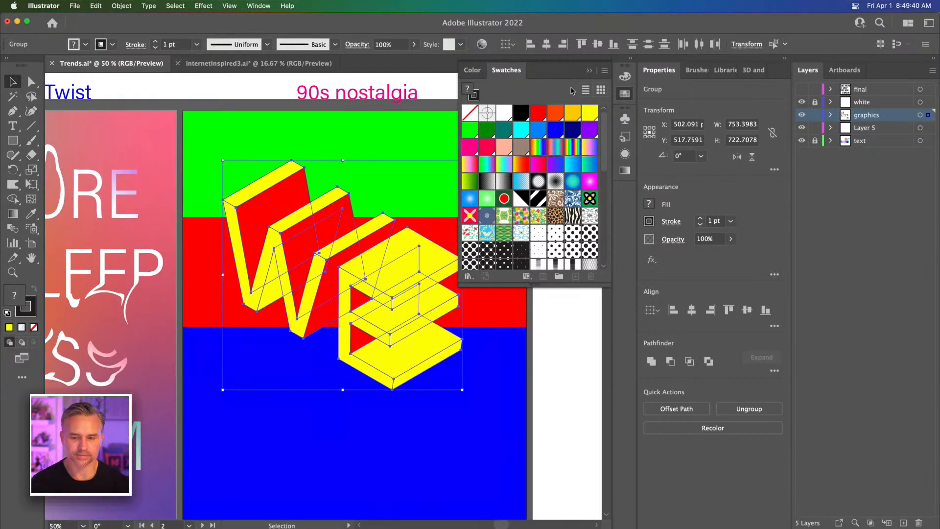
click(590, 70)
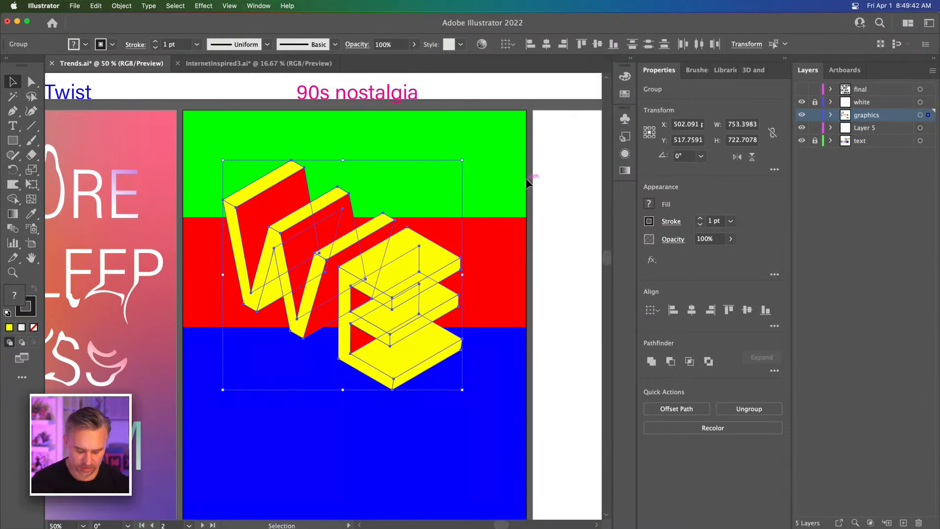
key(super+equal)
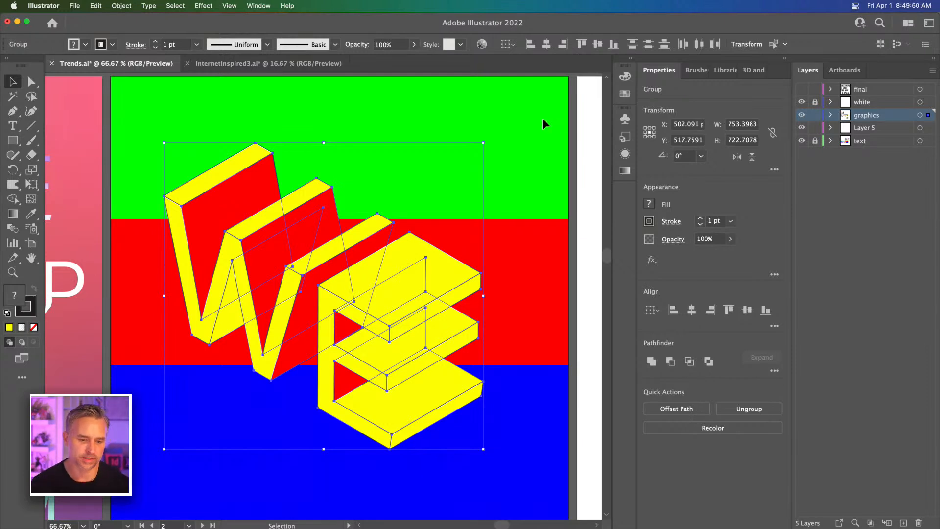
click(143, 108)
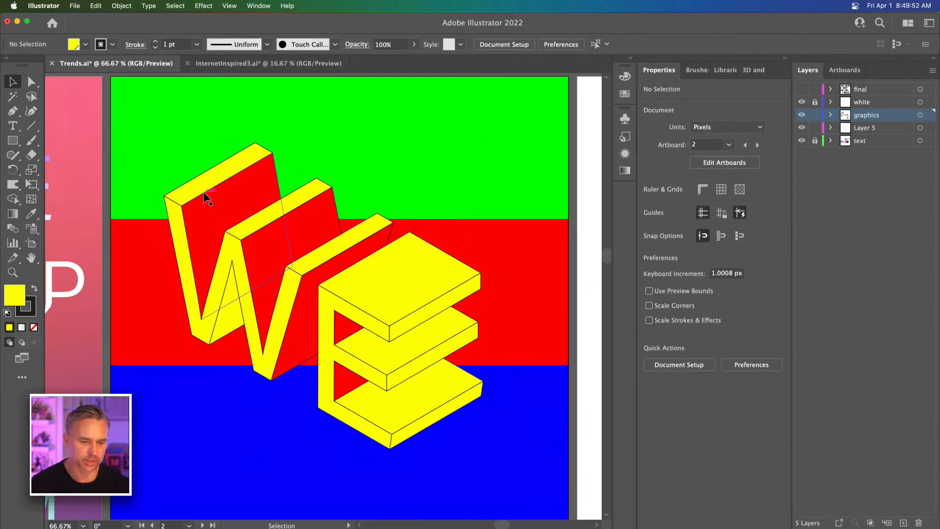
Step: Fill the three top faces of the 3D W with the blue swatch
key(a)
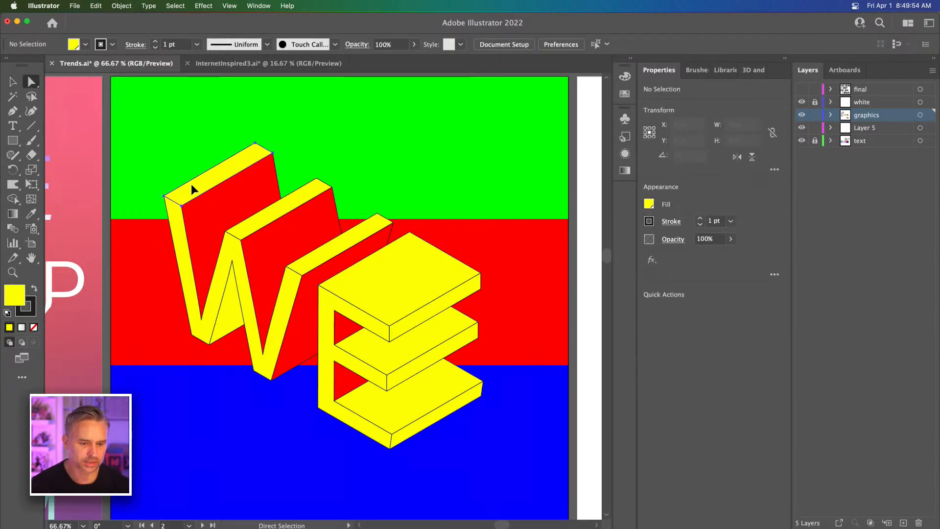
click(193, 190)
key(v)
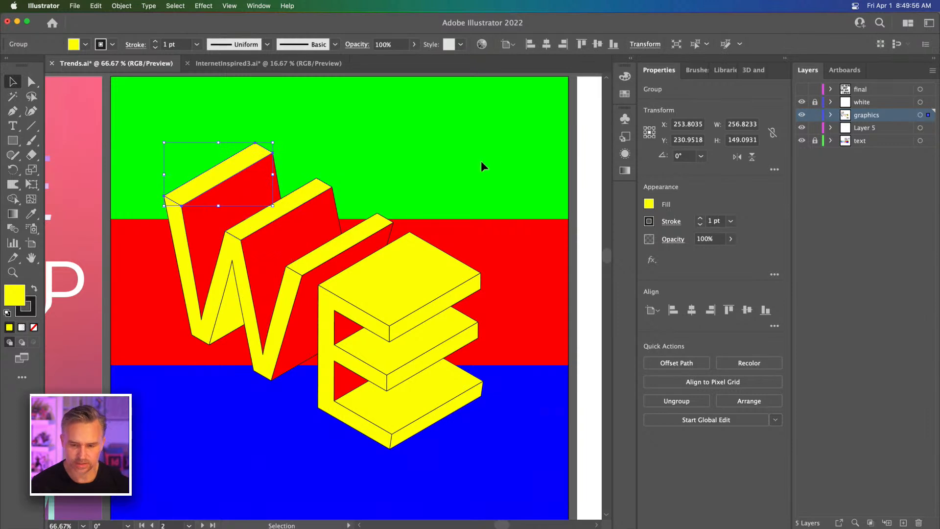
click(632, 58)
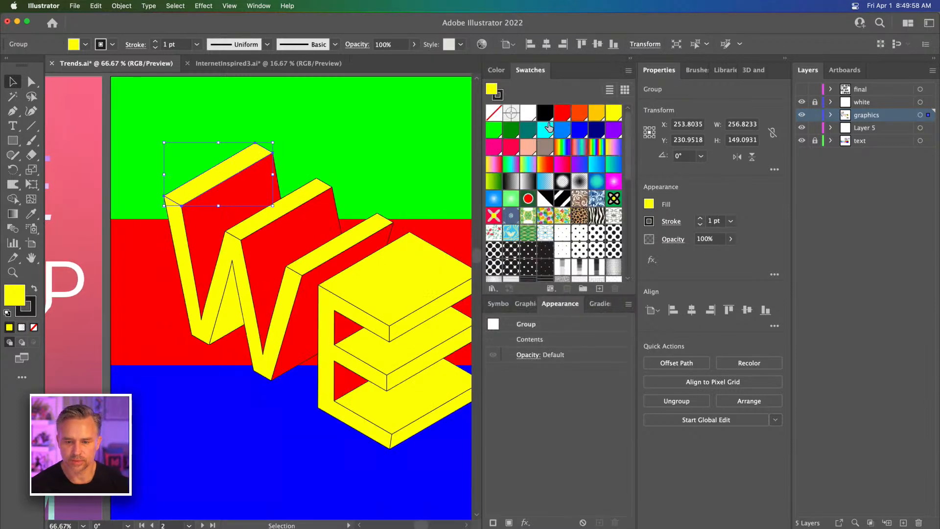
click(580, 129)
click(258, 226)
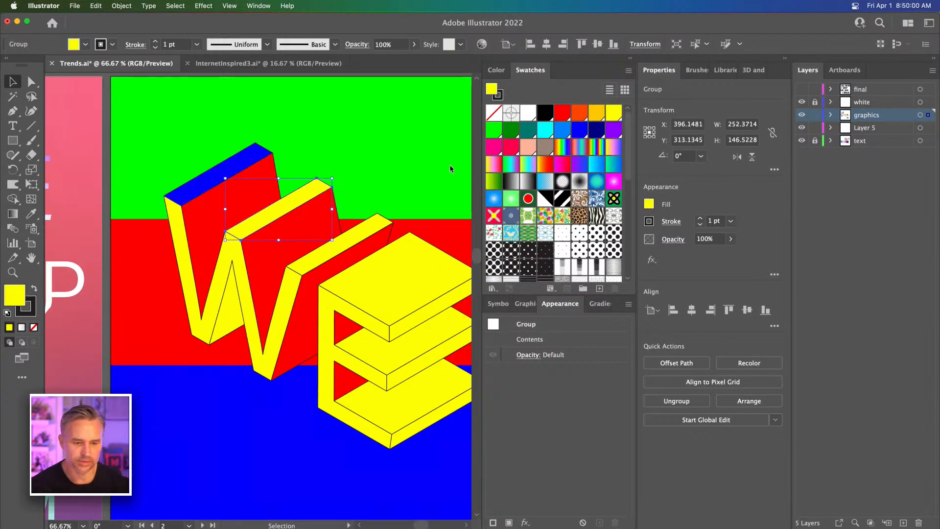
click(579, 128)
click(330, 243)
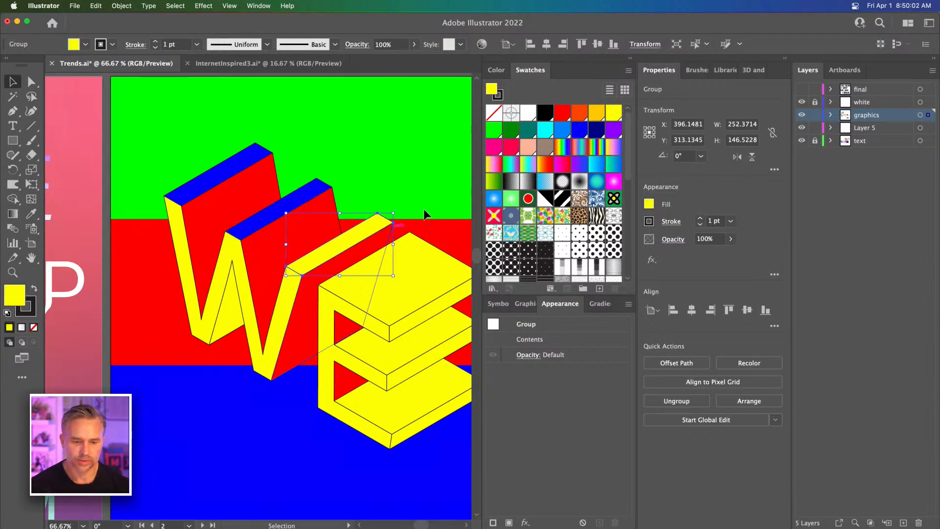
click(579, 129)
Step: Fill the three upward-facing faces of the 3D E with the blue swatch and deselect
click(420, 287)
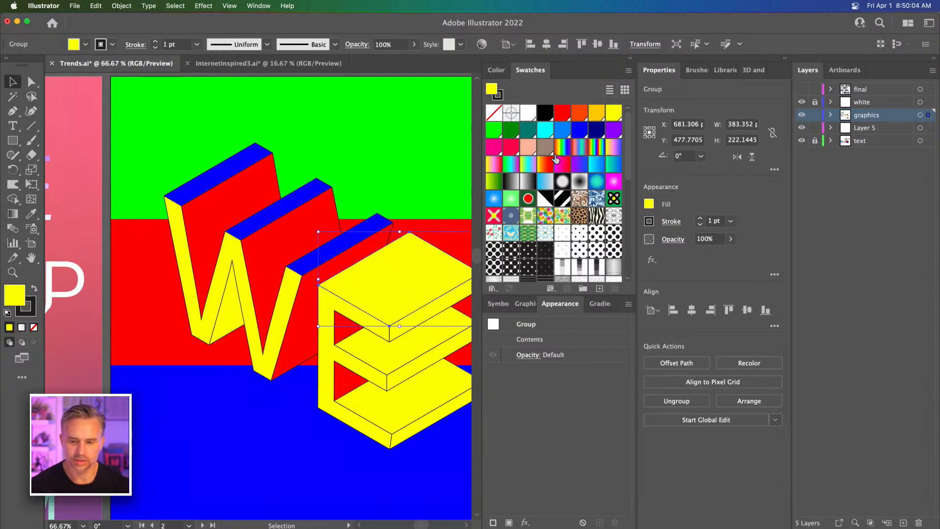
click(578, 135)
click(389, 360)
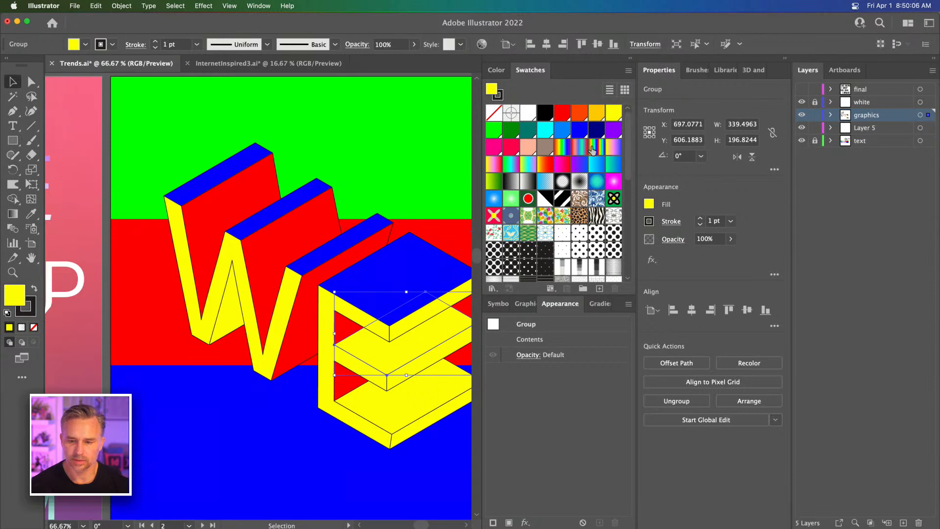
click(579, 131)
click(372, 412)
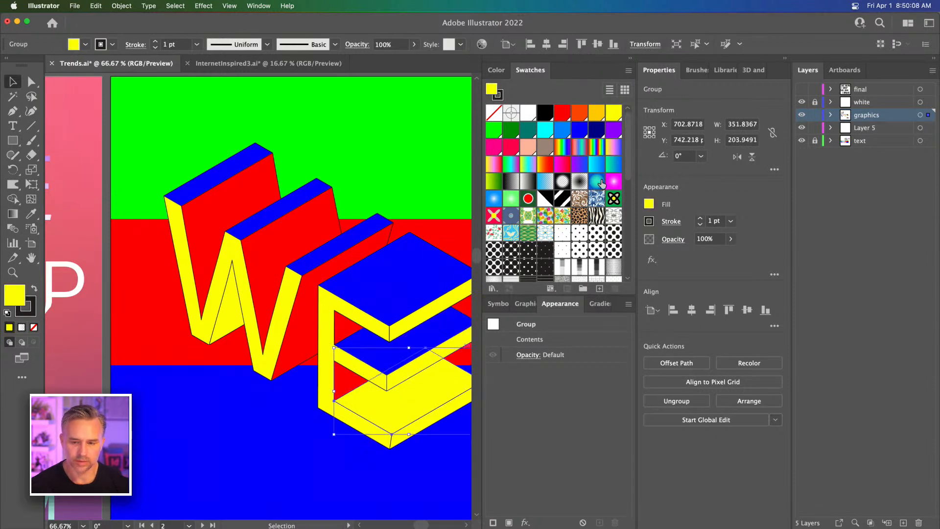
click(576, 132)
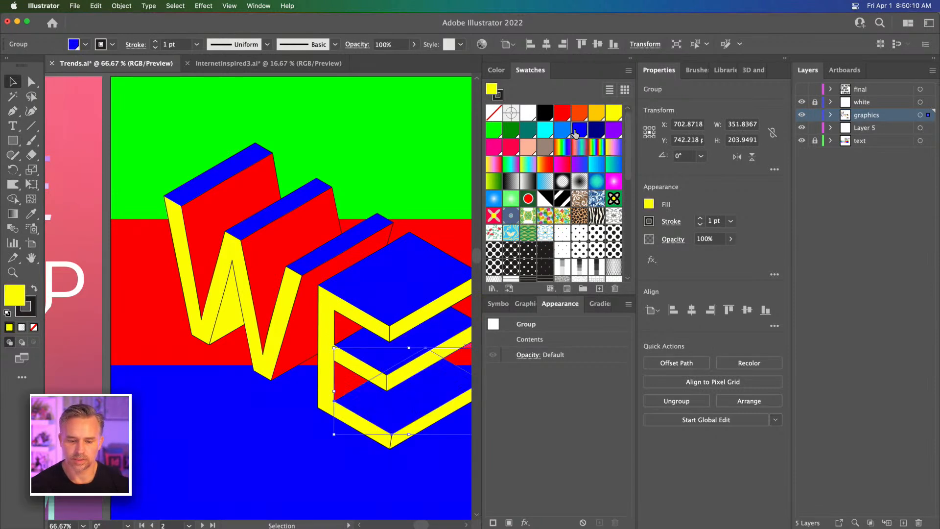
click(196, 419)
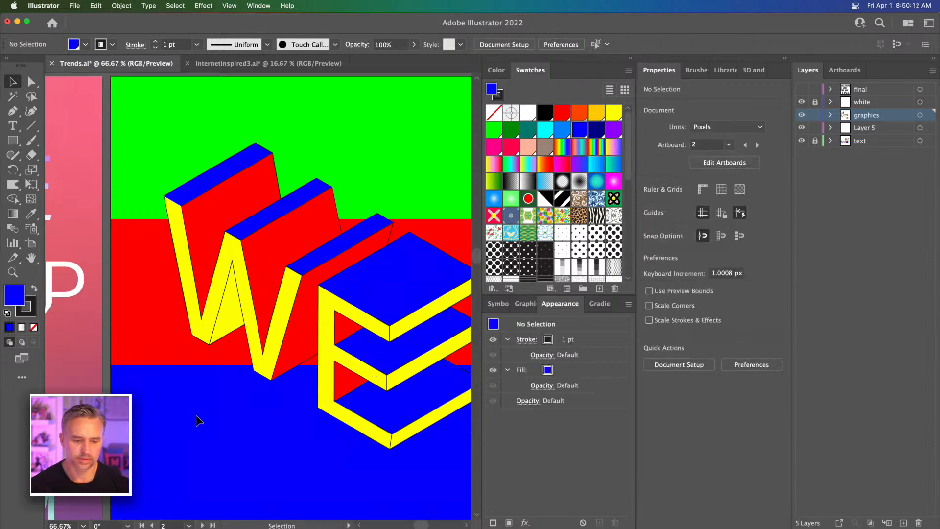
Step: Fill the remaining yellow inner side face between the W's strokes with the red swatch and deselect it
scroll(161, 359, right, 3)
click(171, 329)
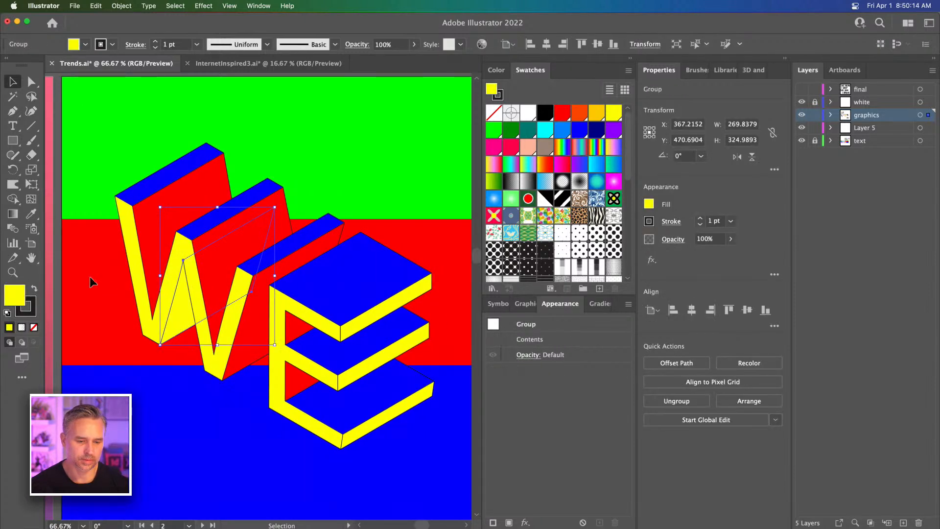
key(i)
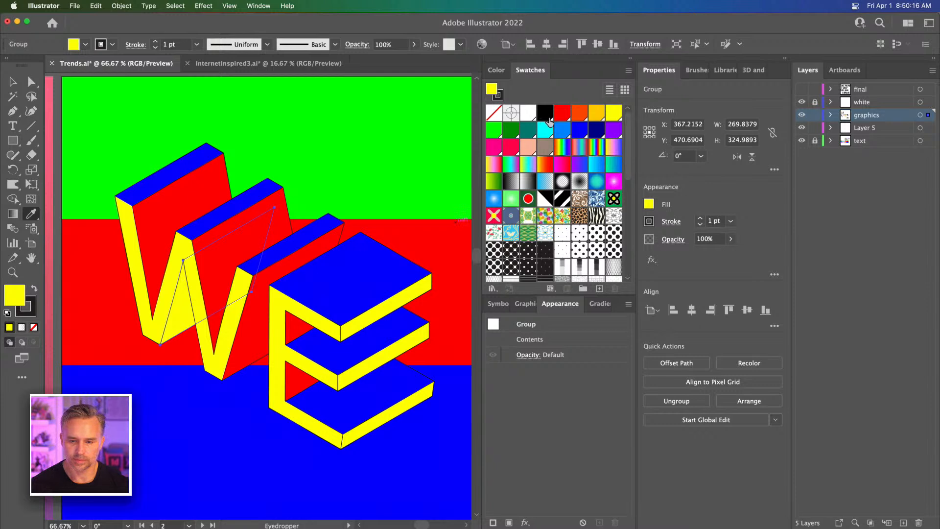
click(562, 112)
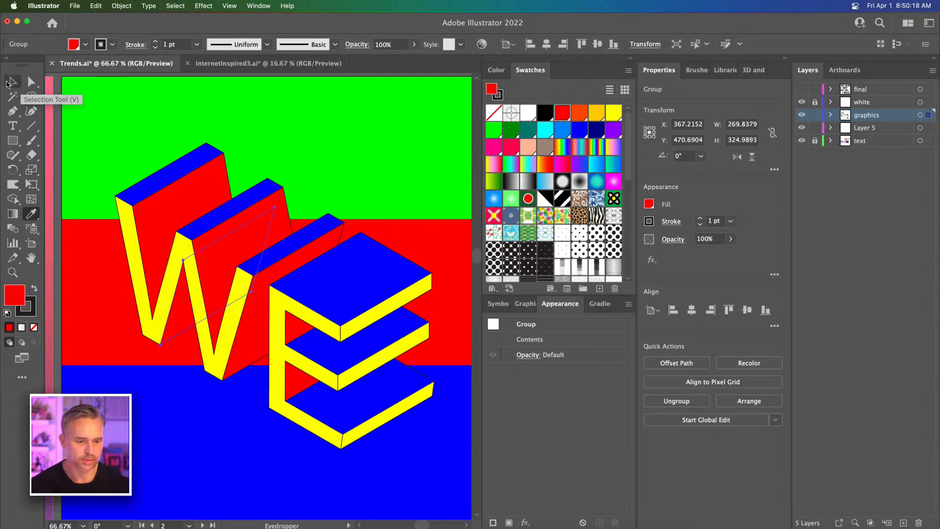
click(8, 82)
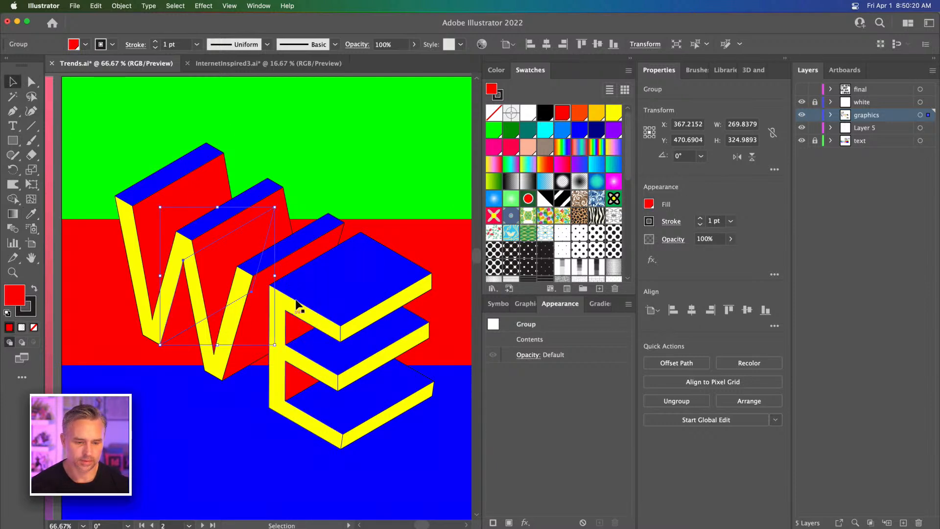
click(209, 119)
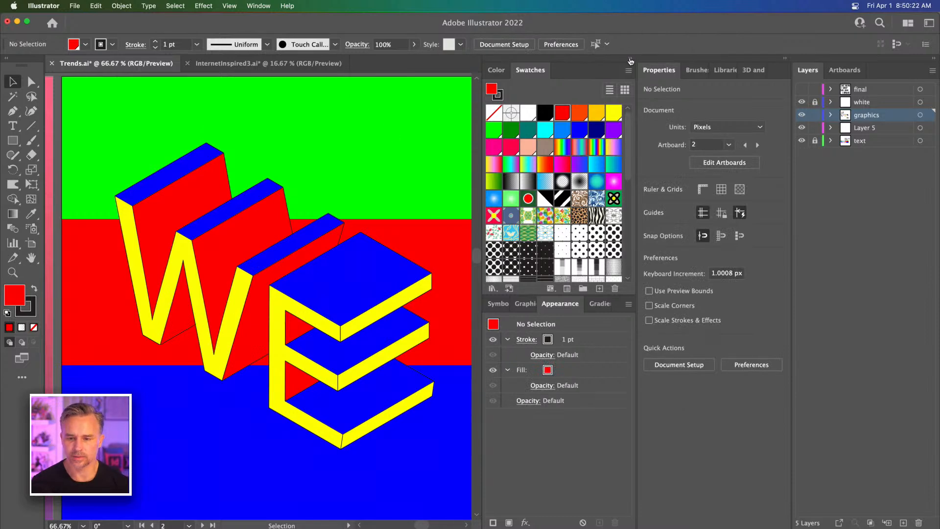
click(630, 58)
Step: Fill the three top faces of the 3D W with CMYK Yellow and deselect them
drag(319, 248, 416, 250)
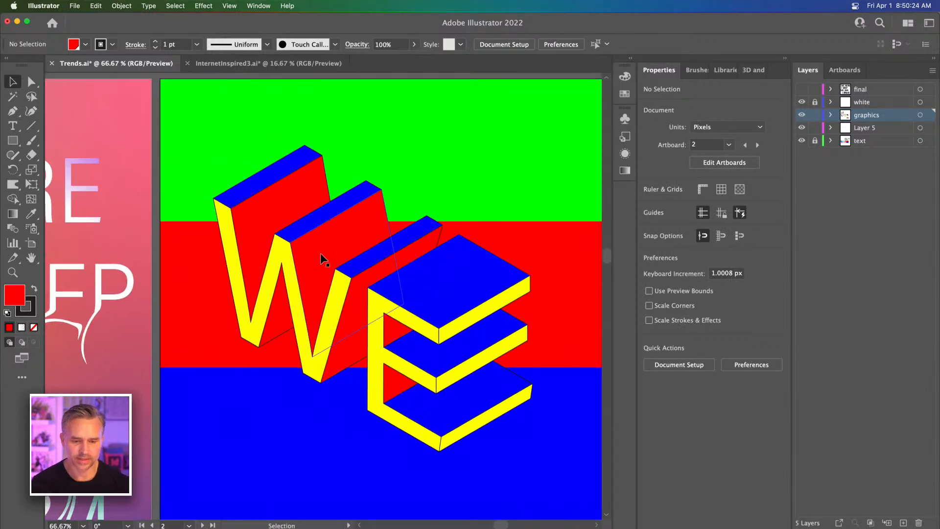
click(303, 234)
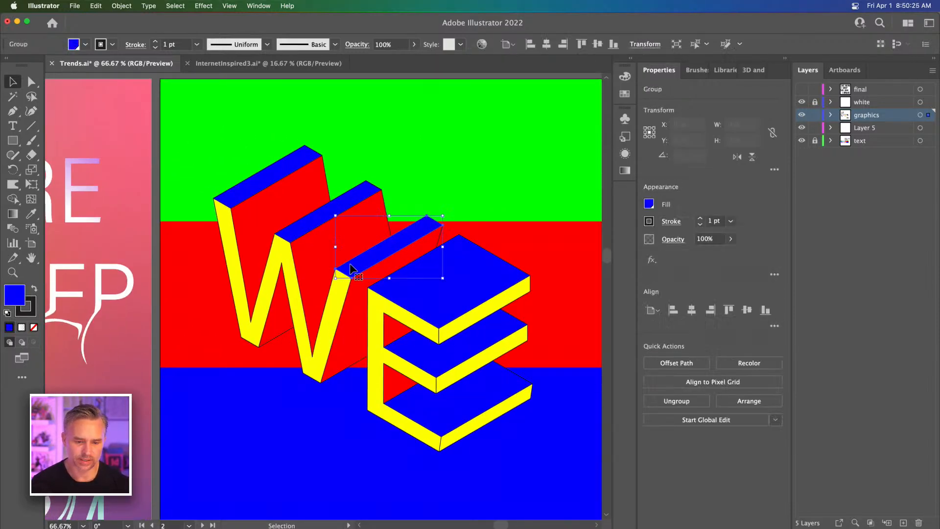
click(260, 186)
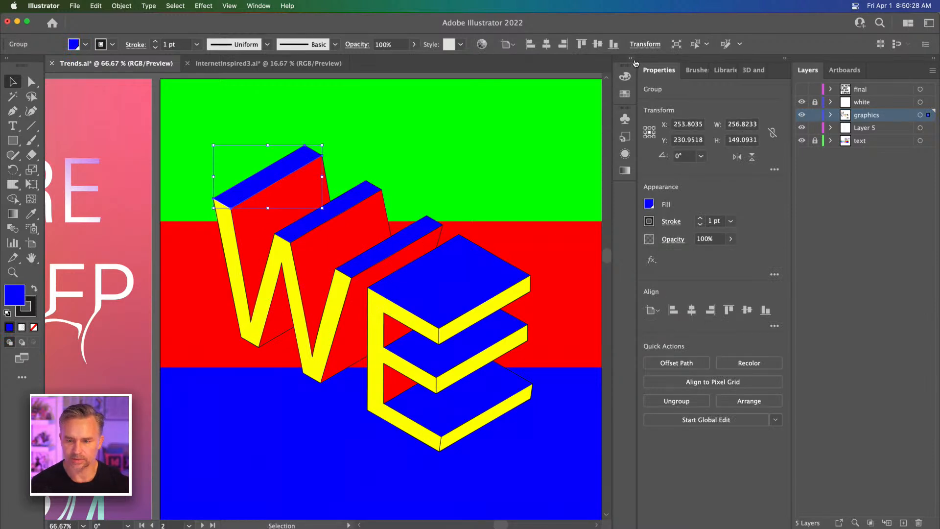
click(625, 93)
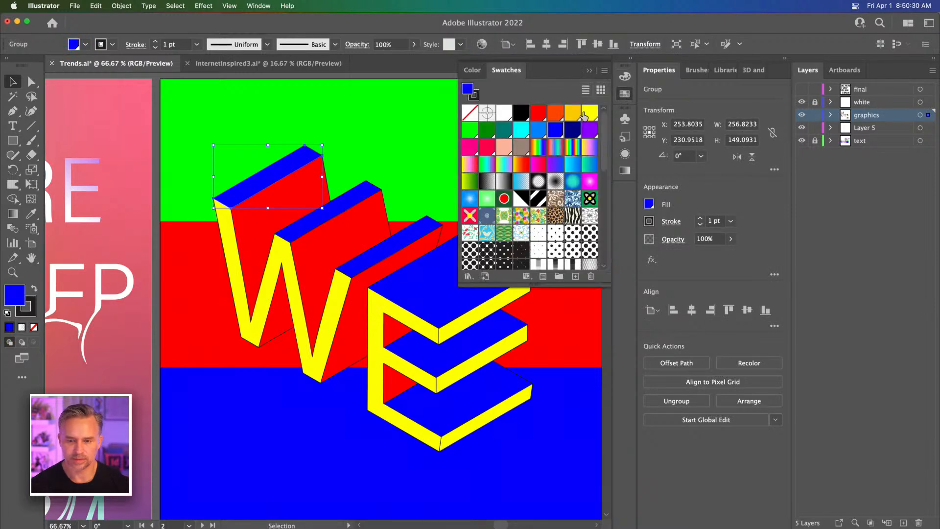
click(584, 116)
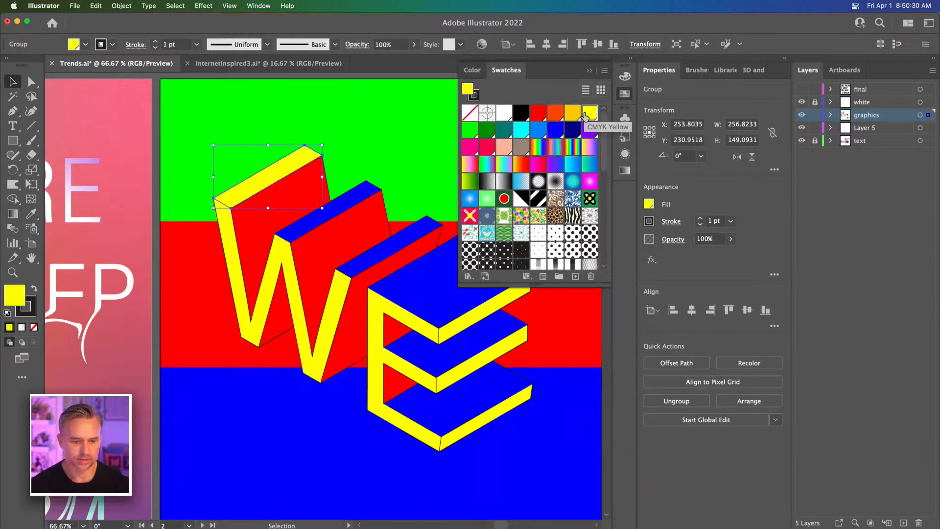
click(309, 225)
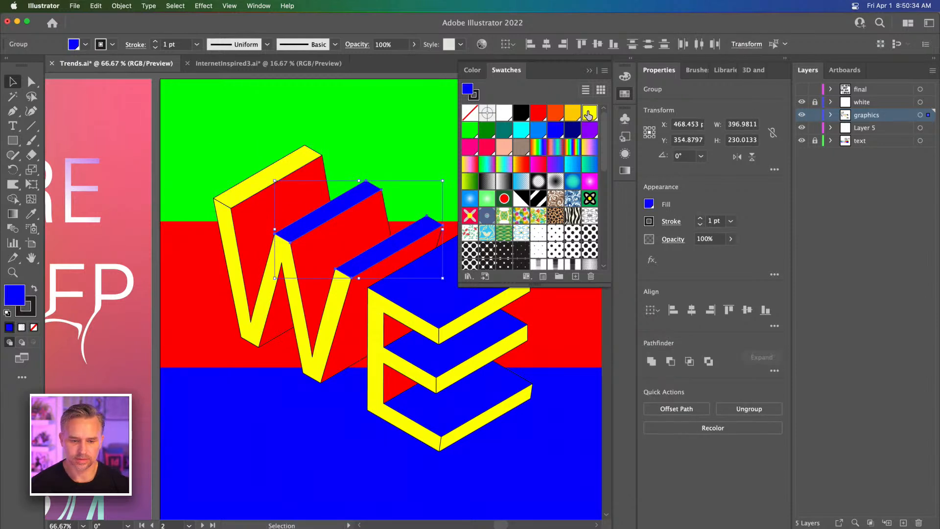
click(589, 115)
click(291, 113)
scroll(291, 113, right, 5)
scroll(291, 113, down, 2)
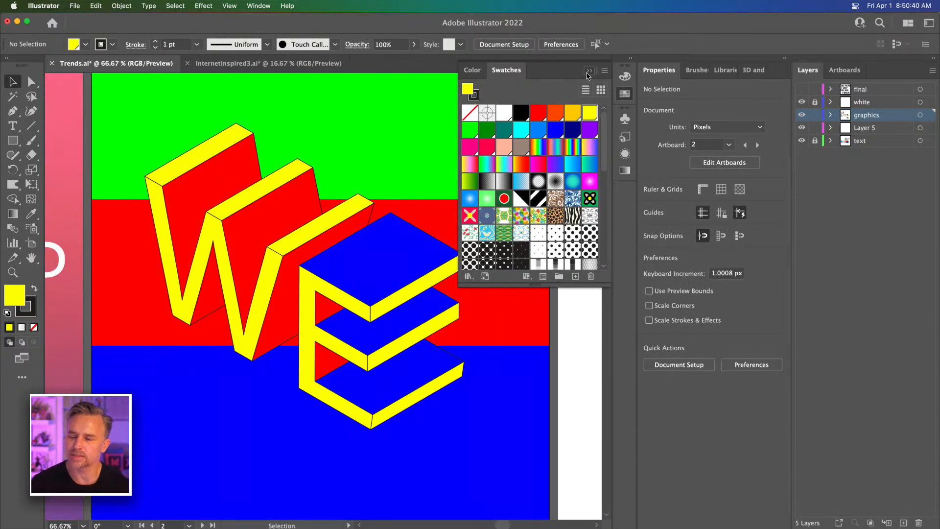
Step: Switch to Google Chrome and run a Google image search for "90s graphic design"
click(587, 73)
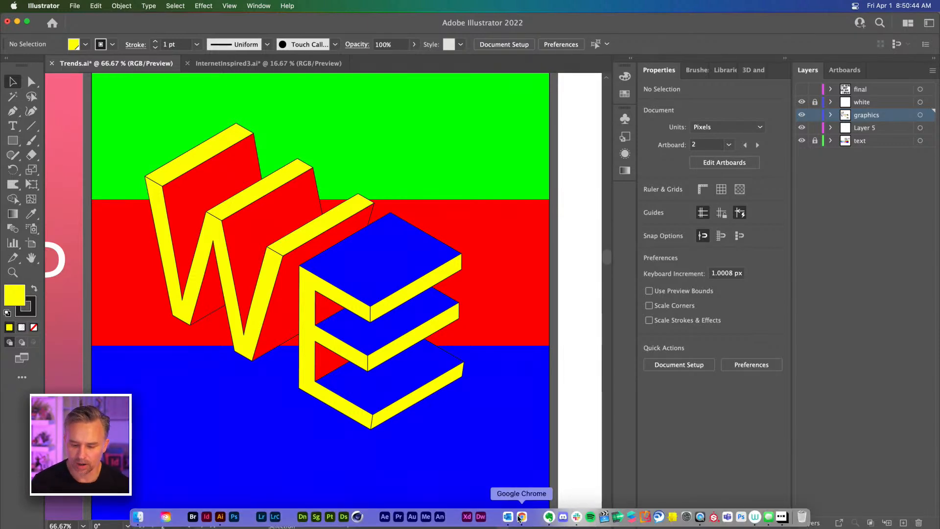
click(522, 516)
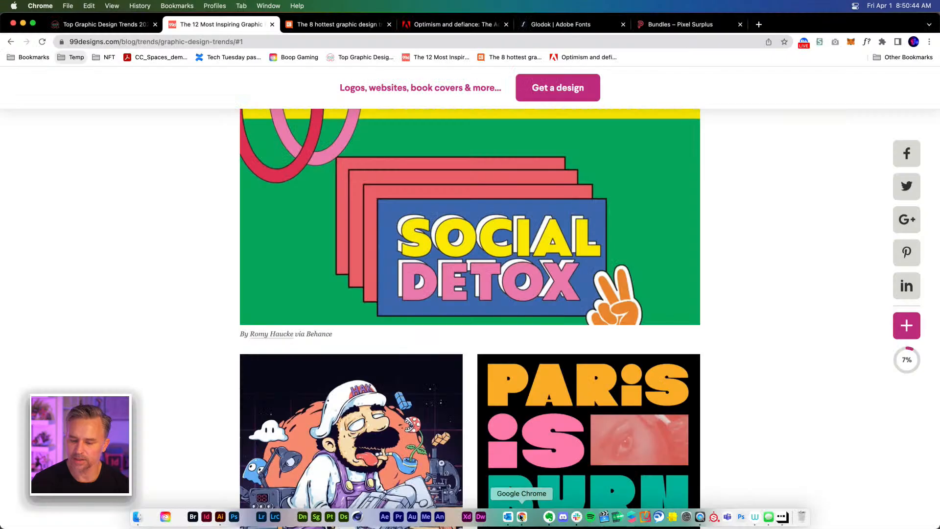
click(759, 25)
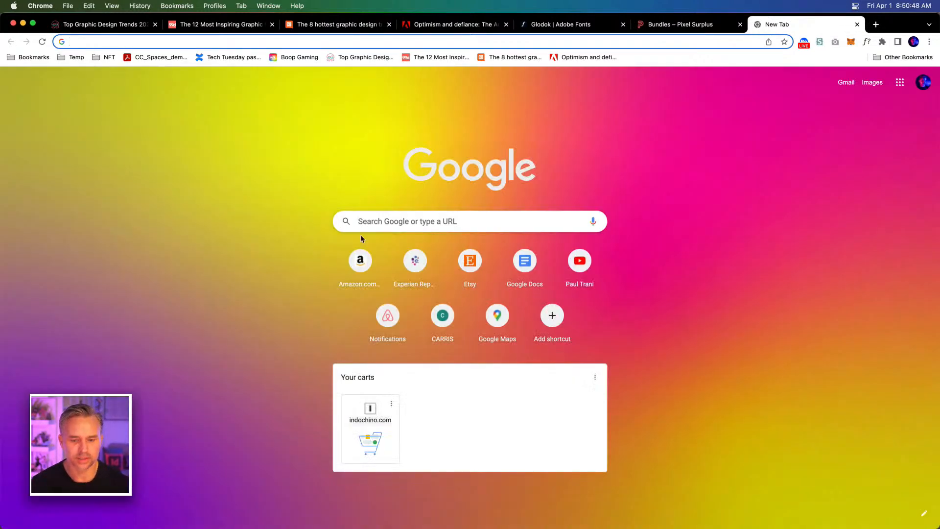
click(389, 221)
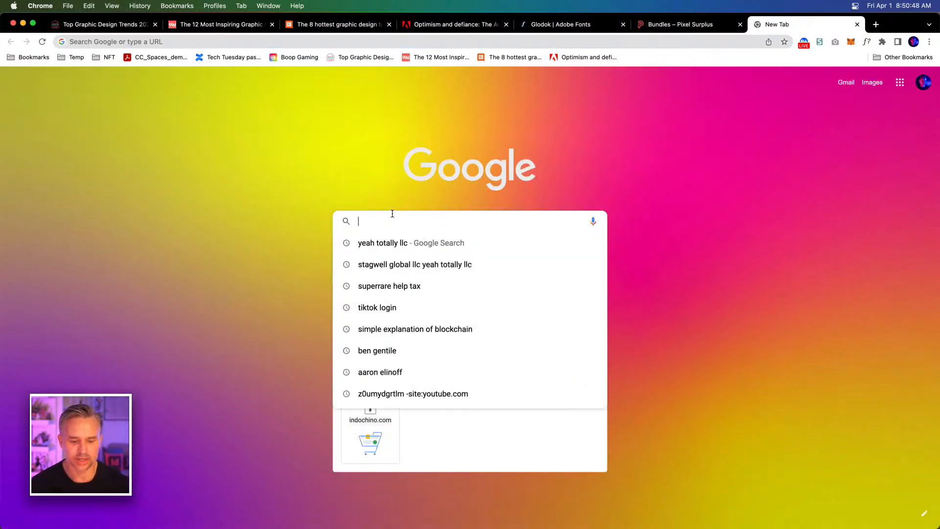
click(266, 213)
click(360, 221)
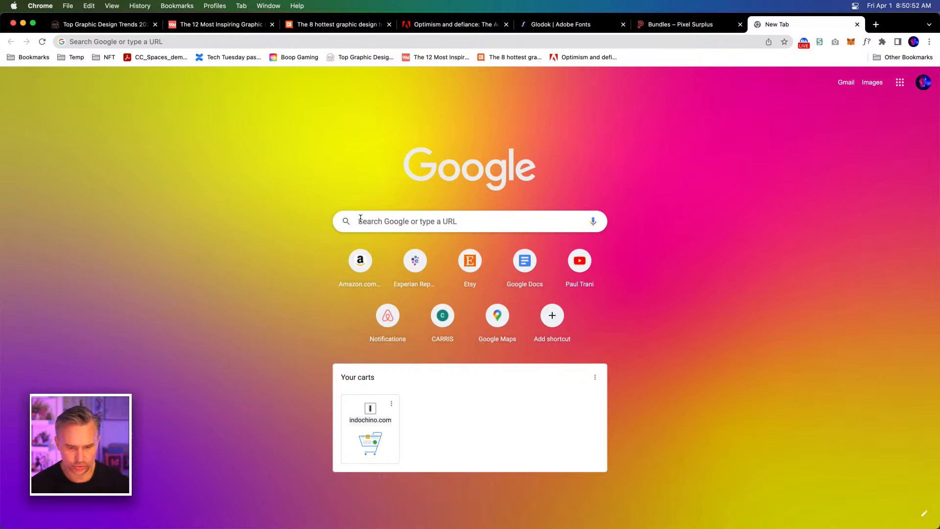
text(90s style)
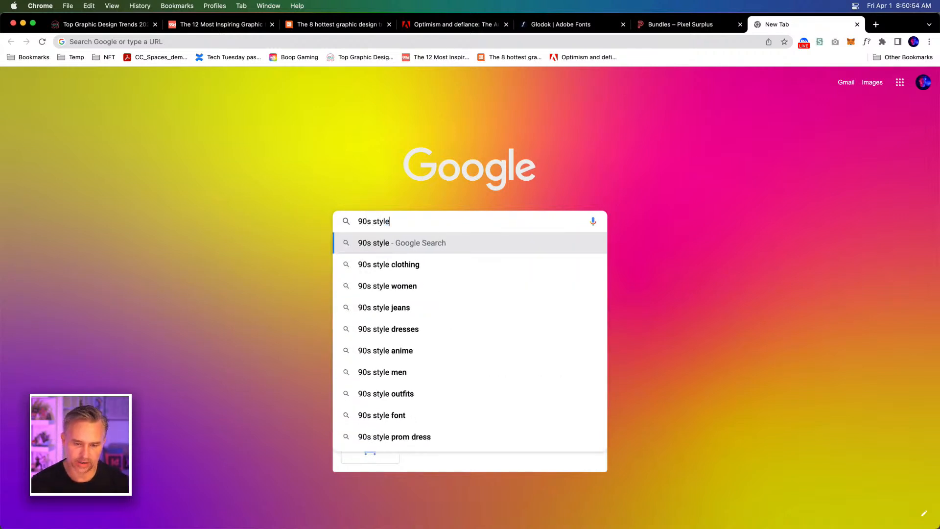
key(BackSpace)
key(BackSpace)
key(BackSpace)
key(BackSpace)
key(BackSpace)
text(grap)
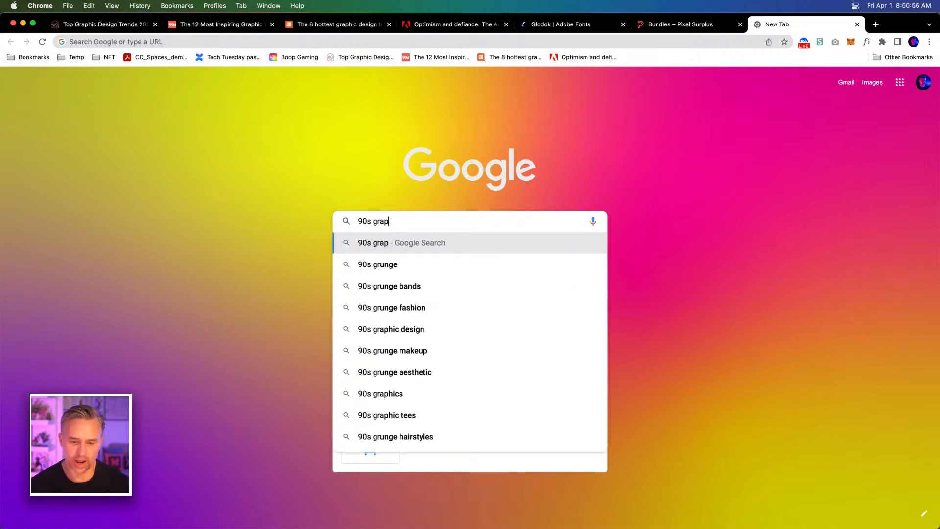
text(hic design)
key(Return)
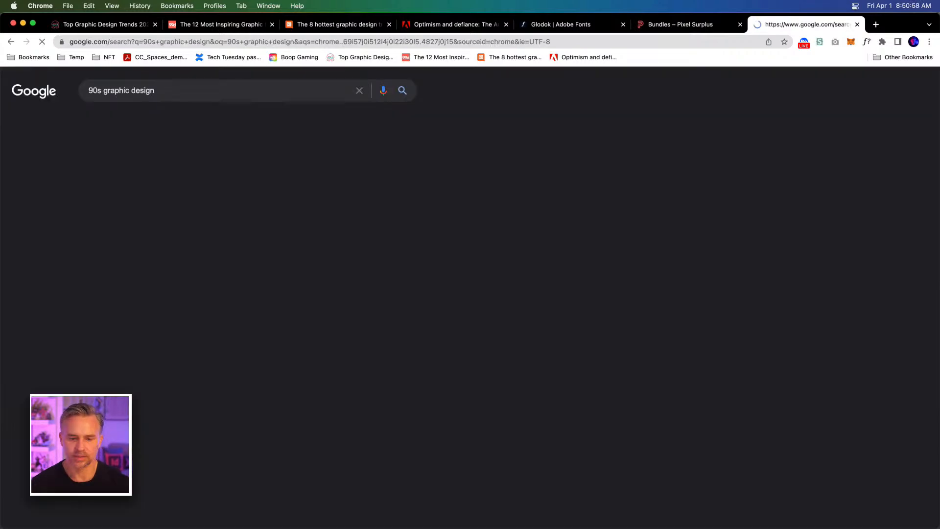
click(133, 121)
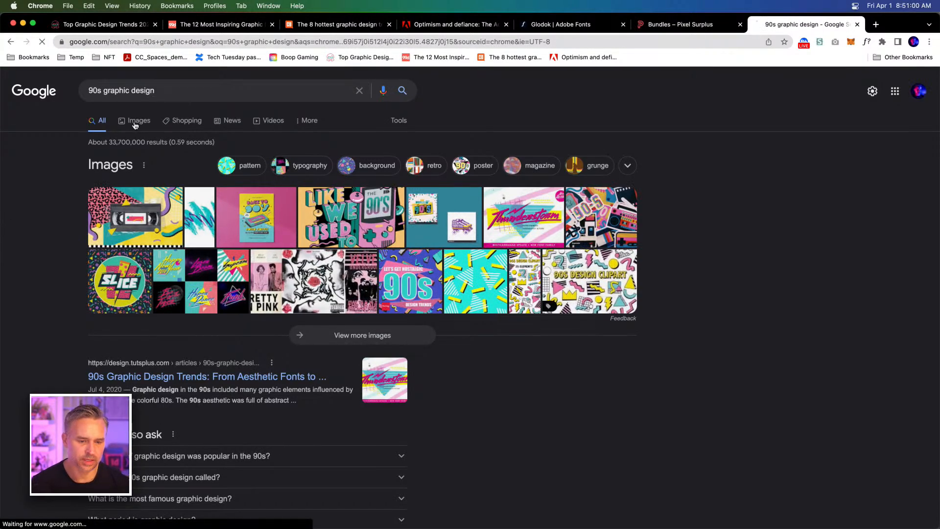
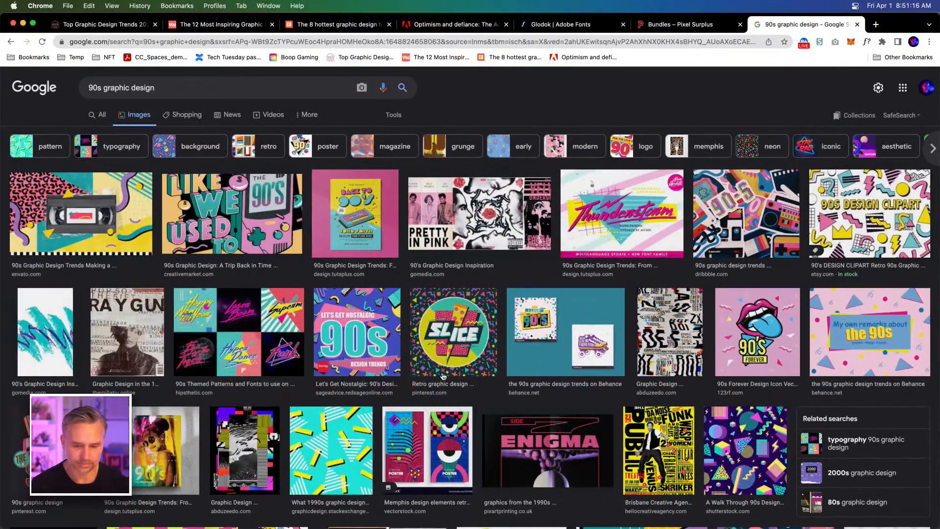
Step: Examine the image results for typical 90s shapes, patterns and color schemes, and return to Illustrator
scroll(285, 350, down, 5)
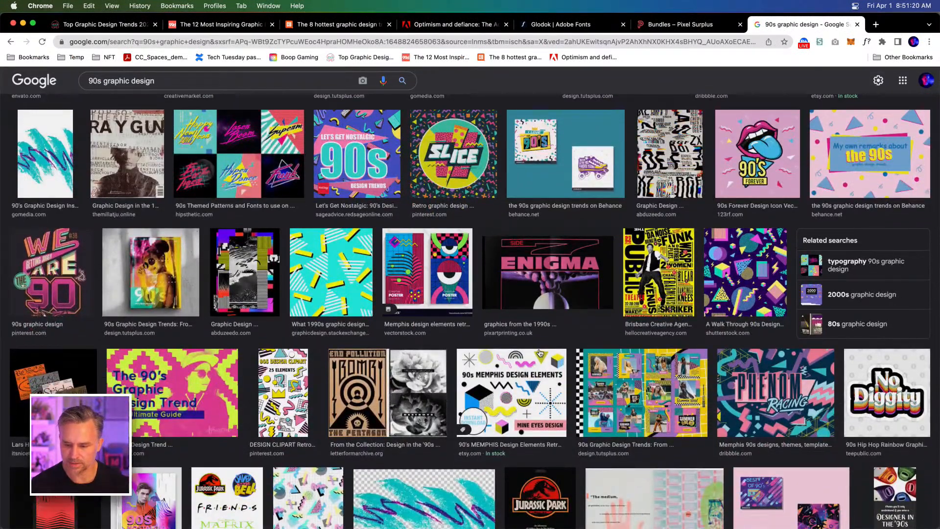
scroll(567, 355, down, 3)
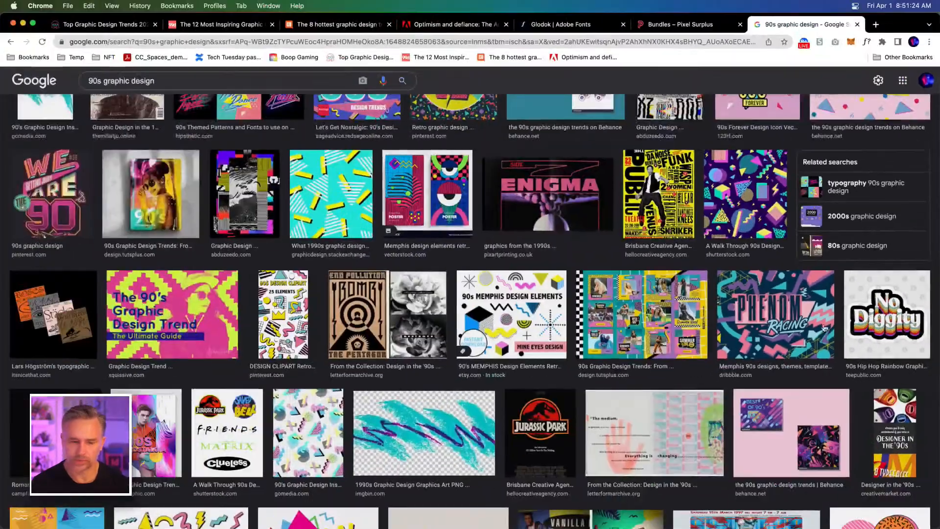
scroll(81, 257, down, 5)
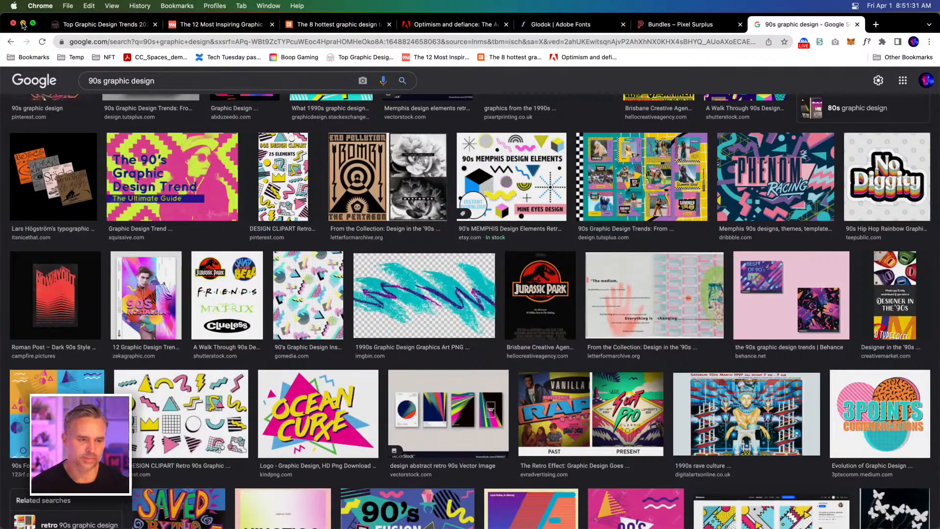
click(22, 24)
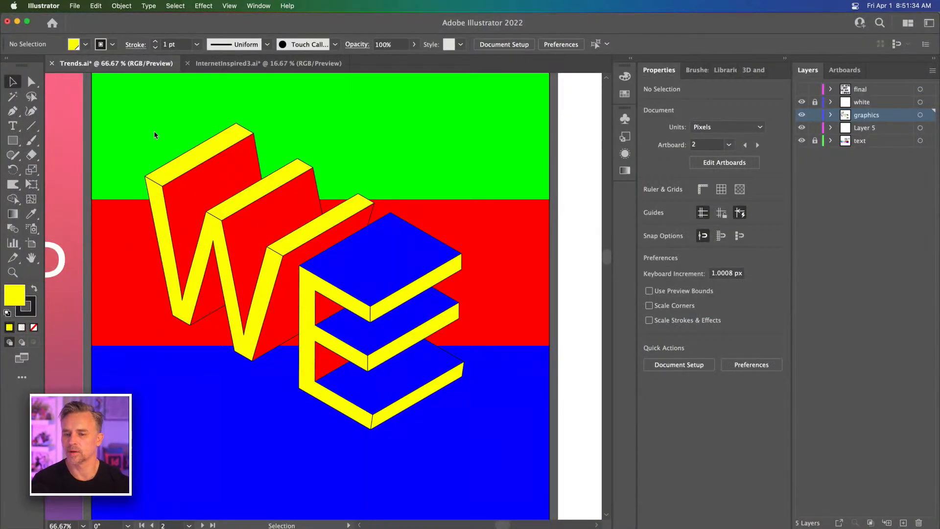
Step: Set the stroke weight of the whole 3D WE group to 5 pt and deselect it
drag(181, 148, 445, 442)
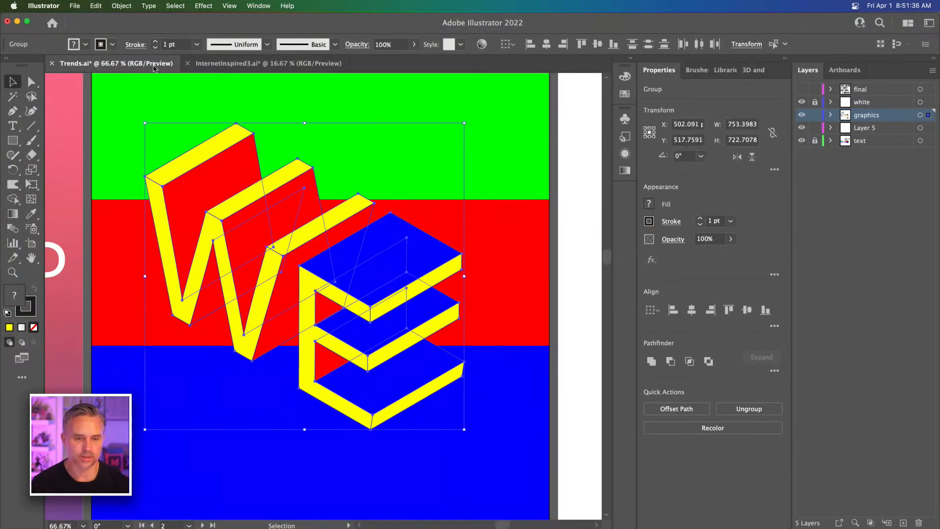
click(156, 41)
click(156, 42)
click(156, 42)
click(155, 42)
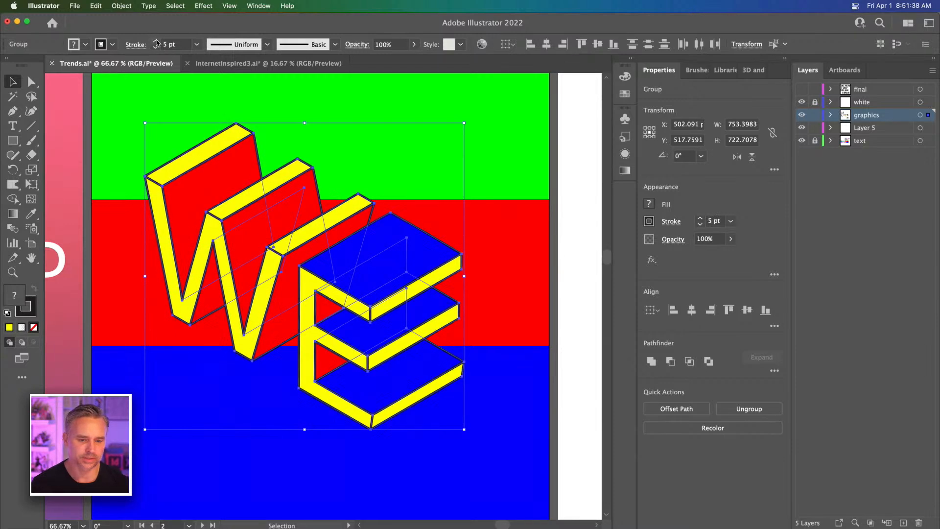
click(124, 130)
scroll(137, 147, left, 3)
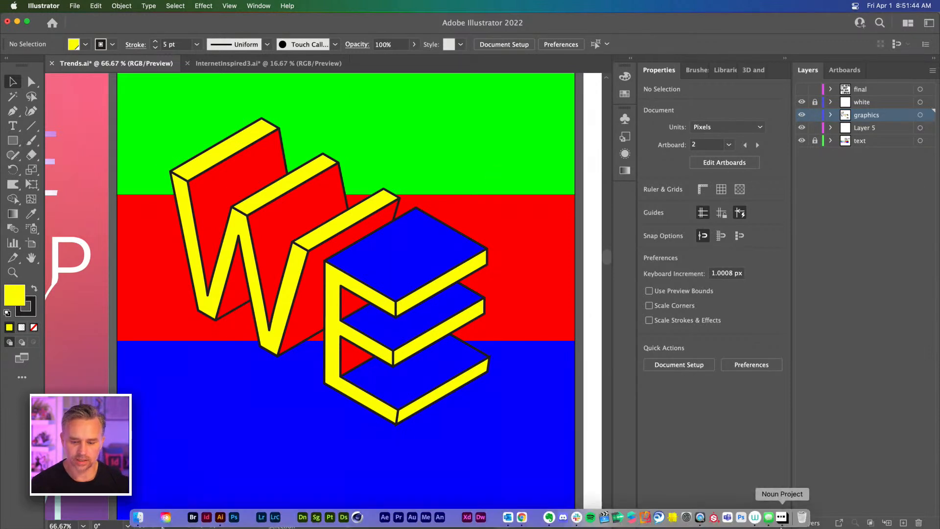
Step: Switch to Noun Project, leave the astronaut results and search the icons for "heart"
click(781, 518)
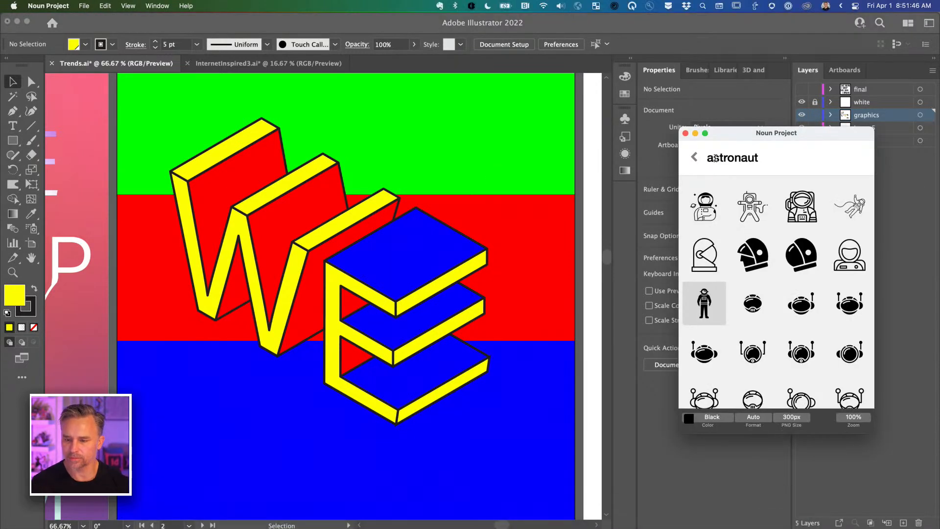
click(694, 158)
drag(751, 132, 449, 133)
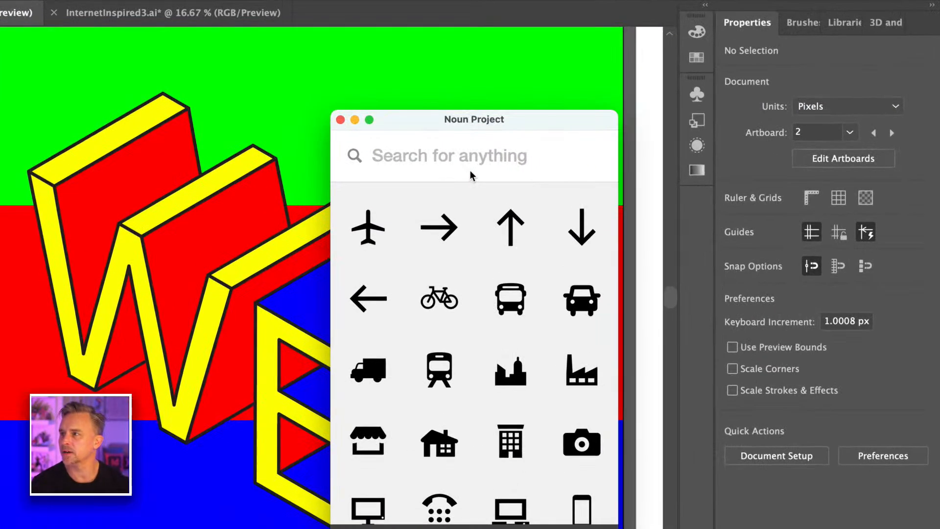
text(heart)
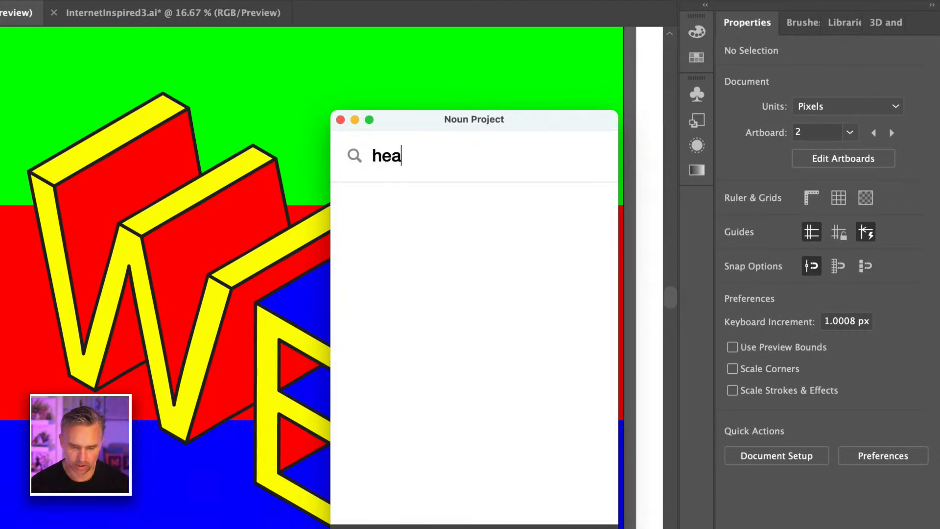
key(Return)
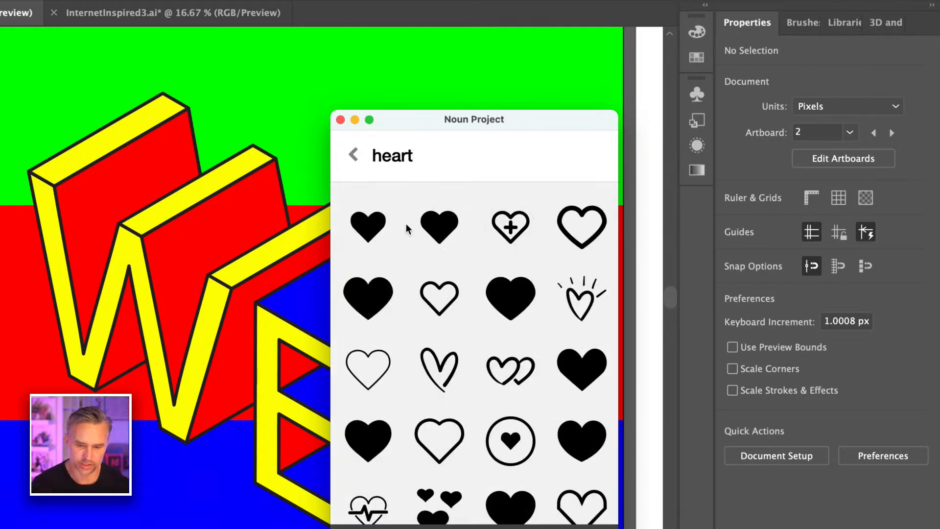
Step: Place a solid black heart icon on the poster, enlarge it to about 428 by 373 px and position it just below the E
click(304, 104)
drag(303, 105, 391, 382)
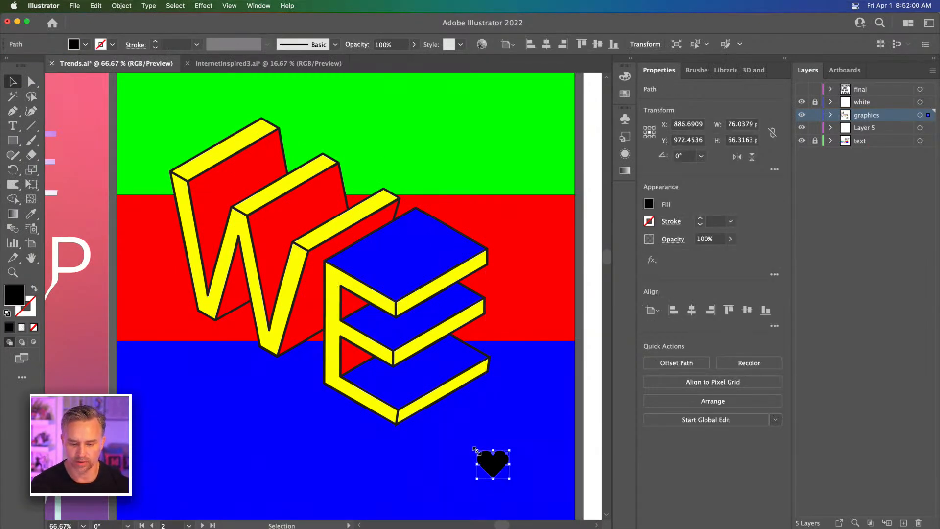
drag(298, 377, 352, 262)
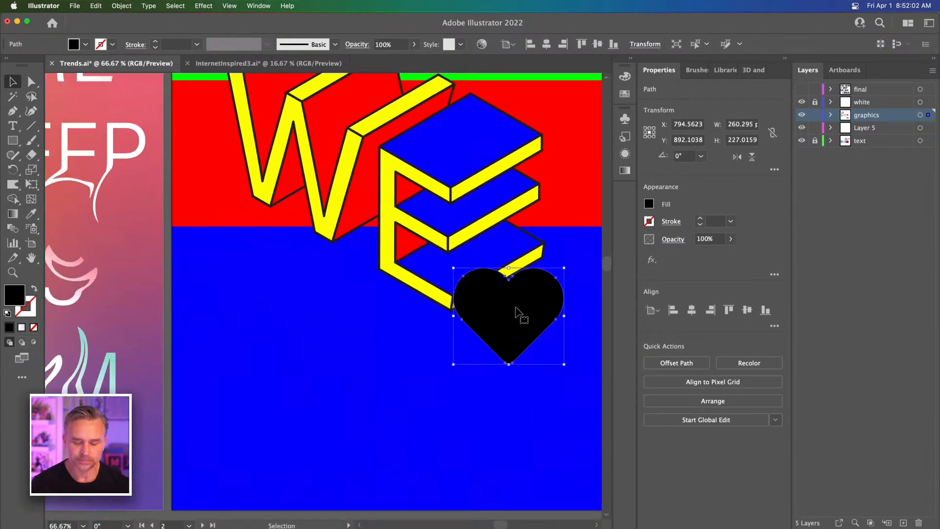
drag(520, 316, 401, 375)
drag(335, 328, 264, 266)
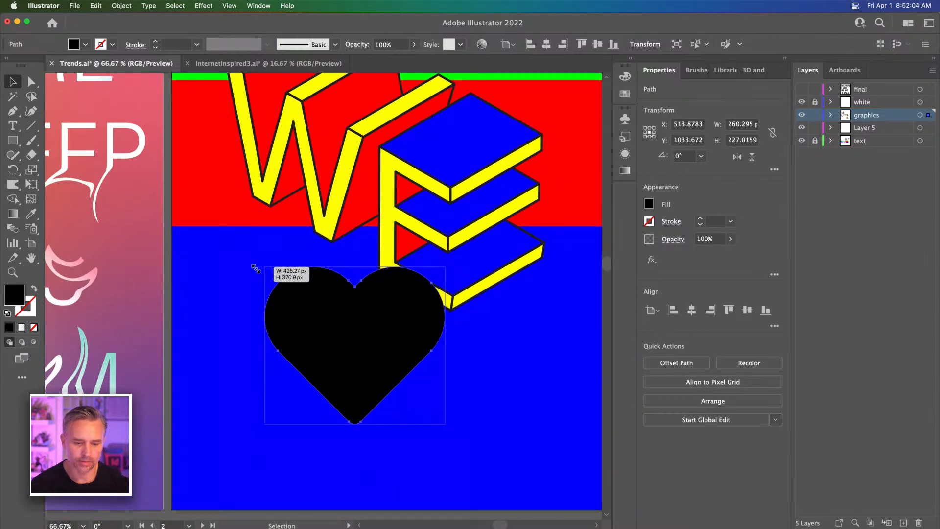
drag(298, 309, 338, 304)
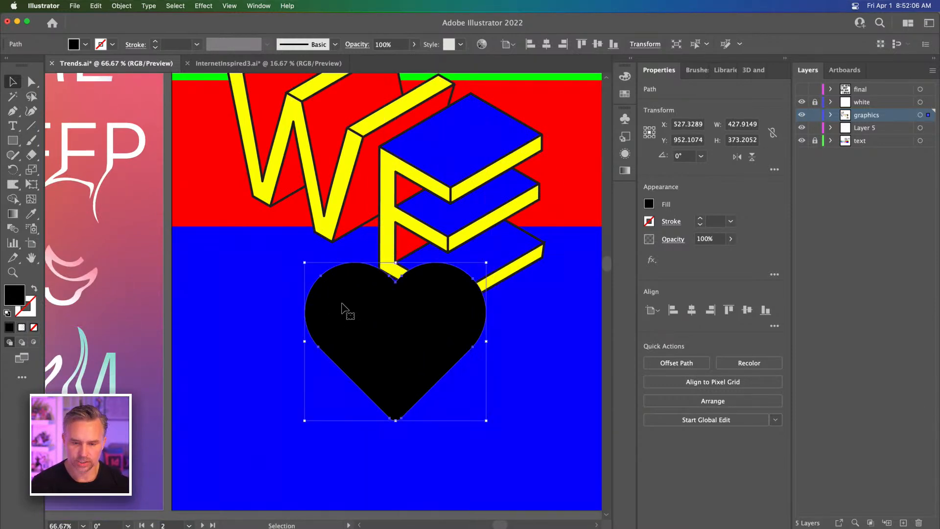
Step: Copy the yellow fill and dark outline from the E onto the heart with the Eyedropper
key(i)
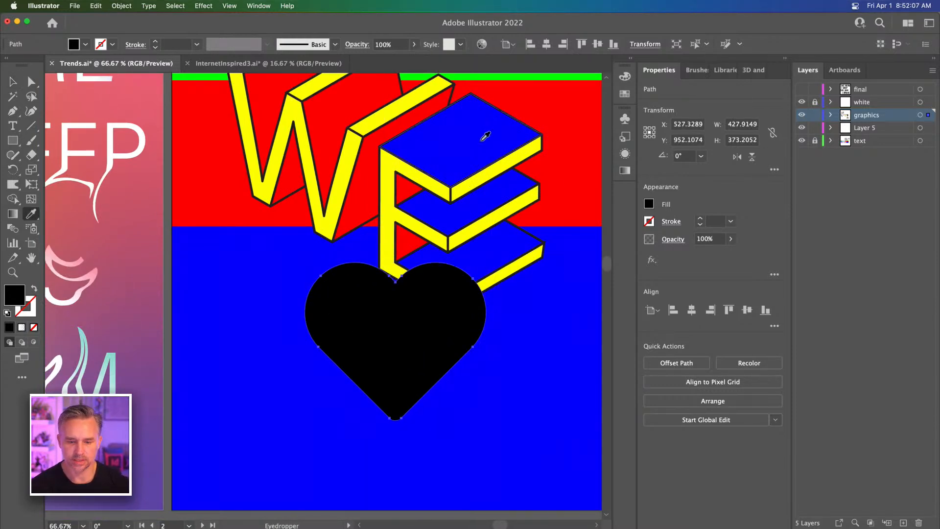
click(516, 159)
key(v)
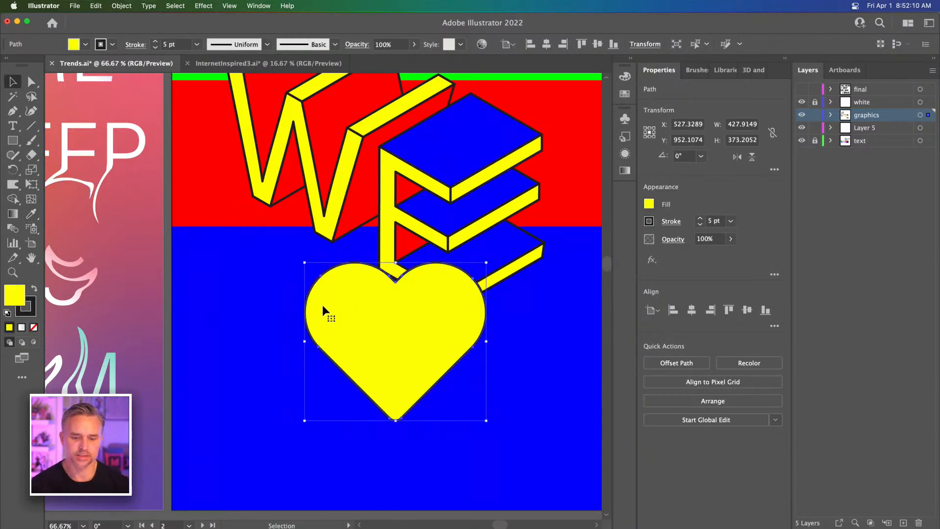
Step: Copy the red fill and 5 pt dark outline from the W's side face onto the heart and deselect it
key(i)
click(320, 133)
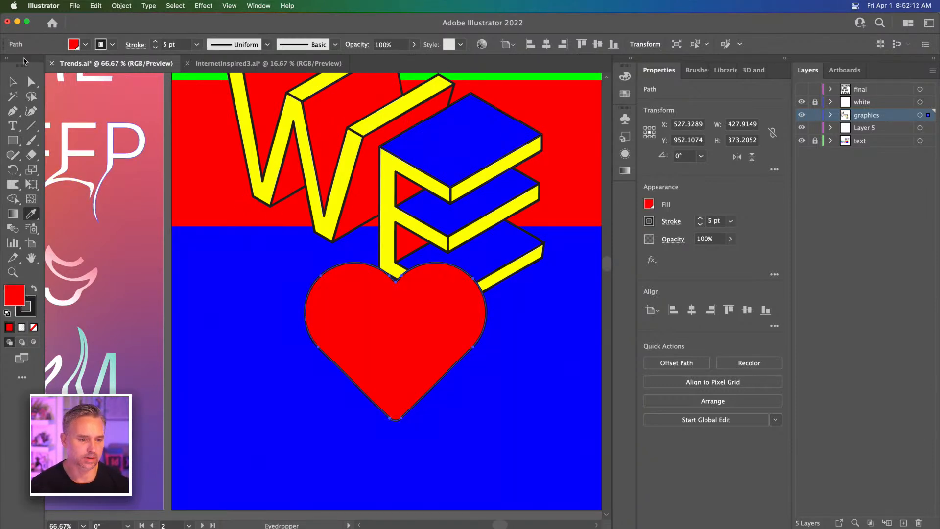
click(13, 82)
key(super+minus)
key(super+minus)
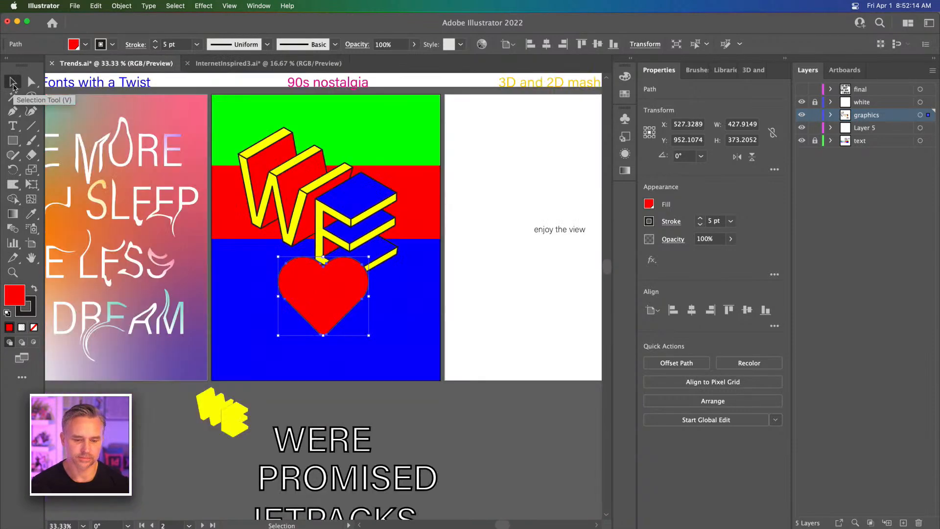
drag(326, 213, 374, 221)
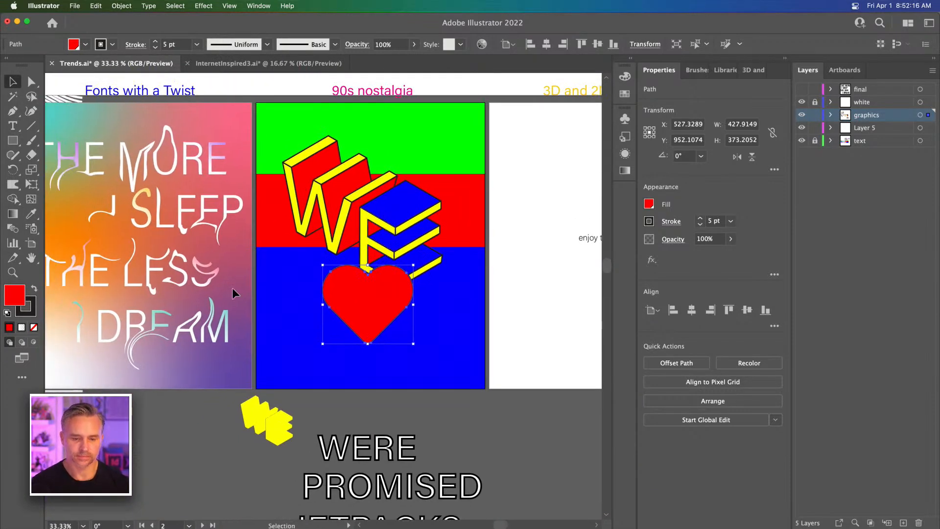
click(193, 415)
Step: Duplicate the small yellow extruded WE text onto the poster's blue band and replace the copy's text with U
scroll(293, 416, down, 2)
click(273, 392)
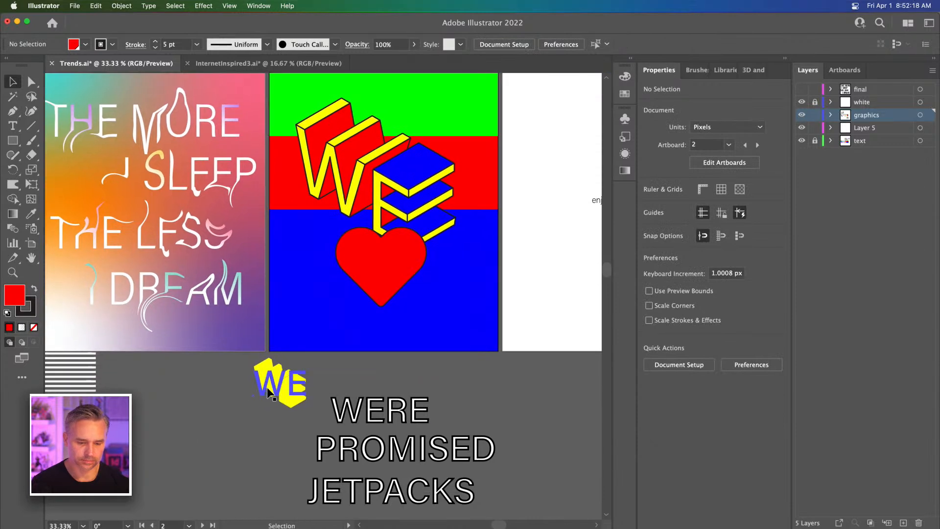
drag(272, 392, 439, 333)
double_click(439, 327)
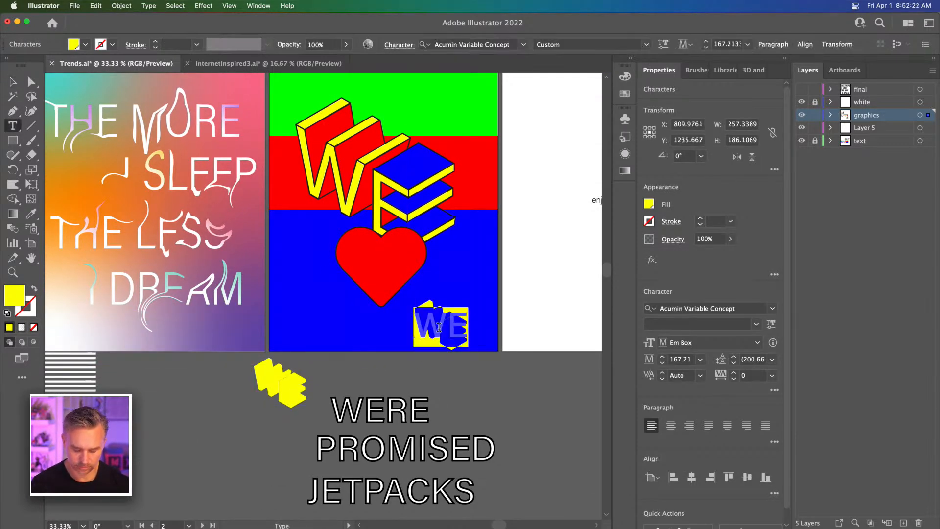
text(U)
click(13, 82)
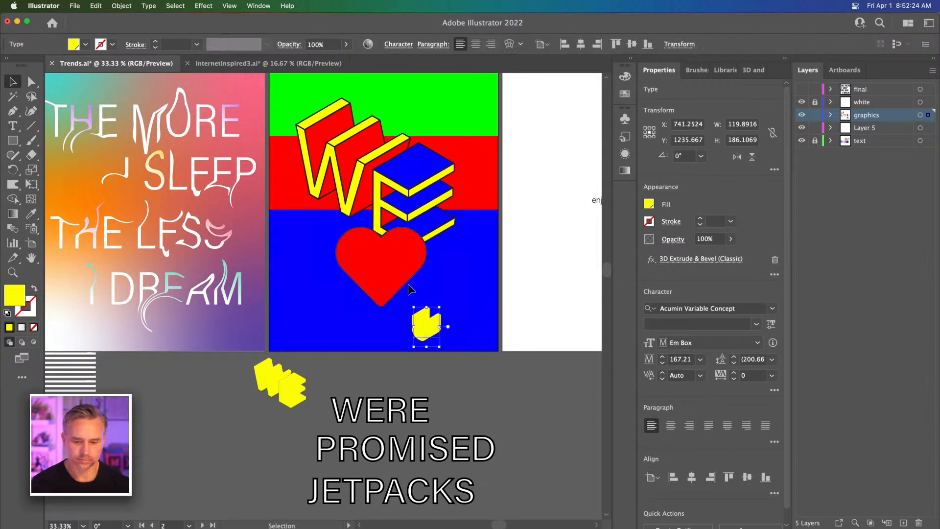
Step: Enlarge the extruded U to about 505 by 783 px and move it below the heart
drag(414, 307, 281, 178)
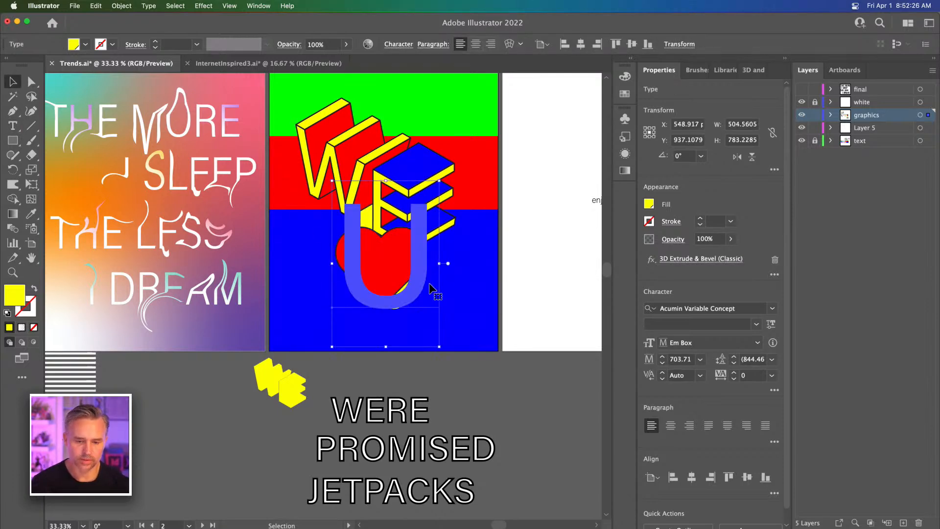
drag(407, 287, 453, 352)
key(space)
drag(417, 316, 457, 495)
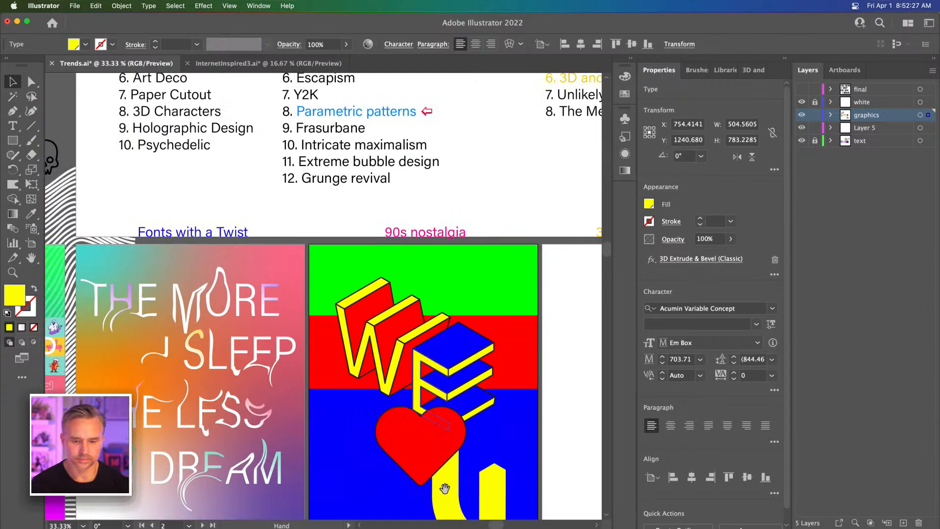
Step: Select all the faces of the W and E and move the lettering up, clear of the heart's center
click(430, 363)
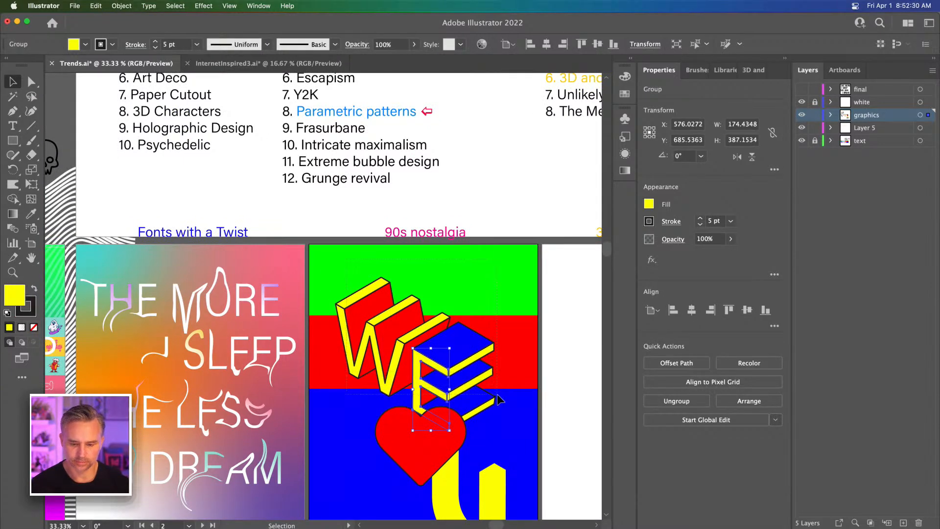
drag(497, 394, 497, 395)
drag(417, 357, 417, 326)
key(space)
drag(355, 378, 361, 311)
drag(495, 311, 495, 343)
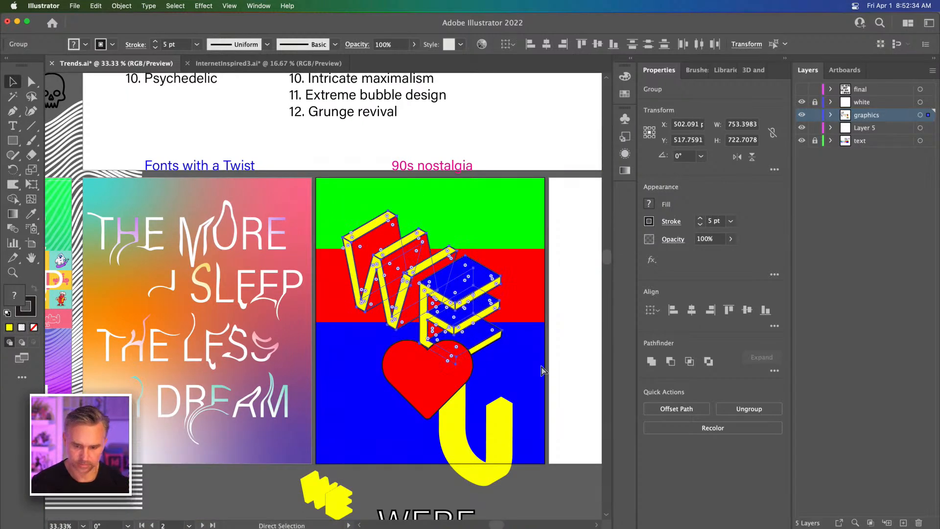
click(489, 347)
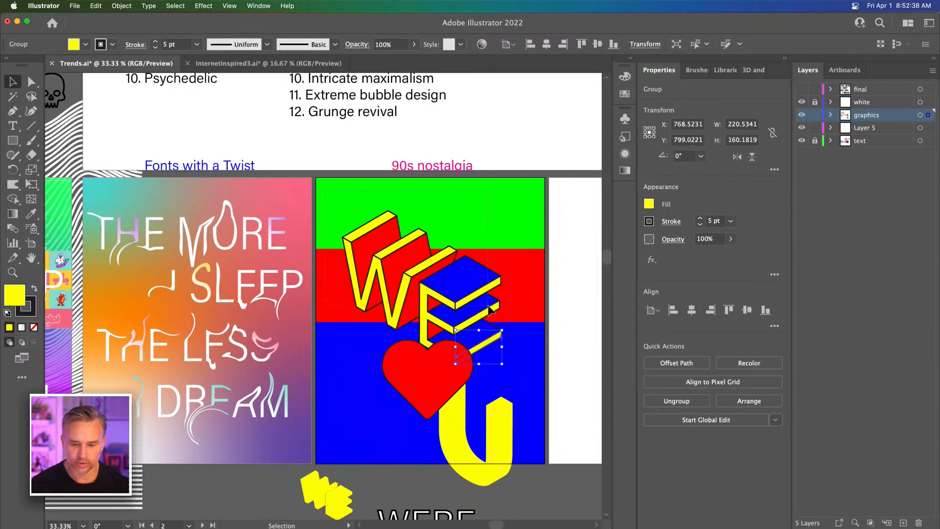
click(429, 315)
drag(429, 316, 431, 290)
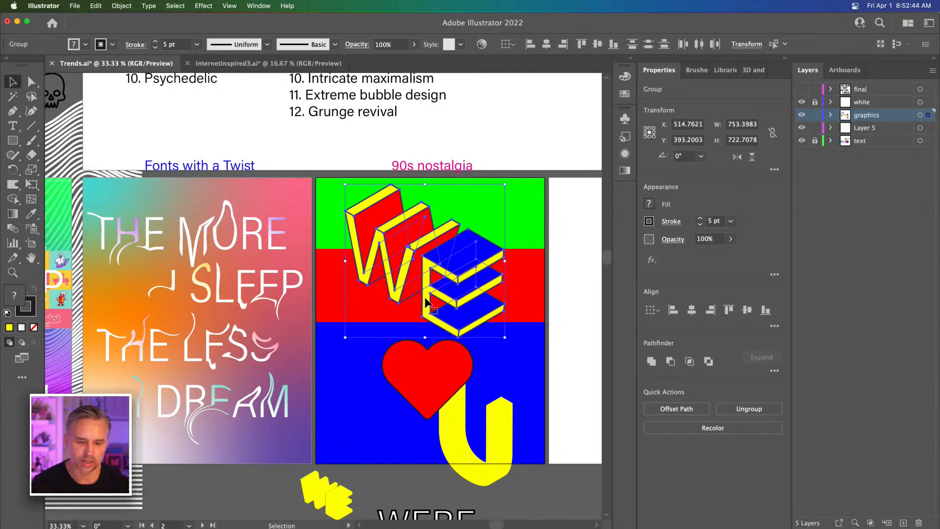
drag(427, 299, 436, 274)
click(375, 325)
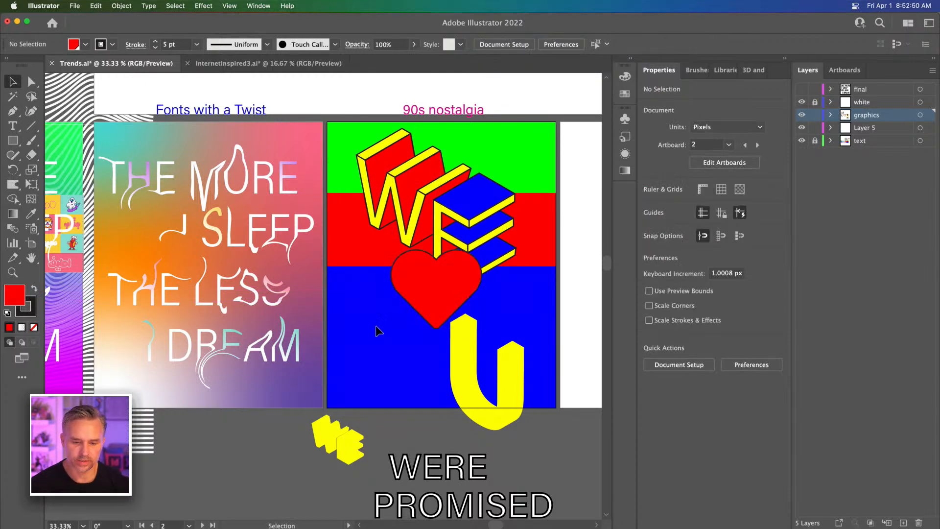
Step: Unlock the text layer to slide the blue band up about 150 px and shorten the red band from its lower edge
click(814, 142)
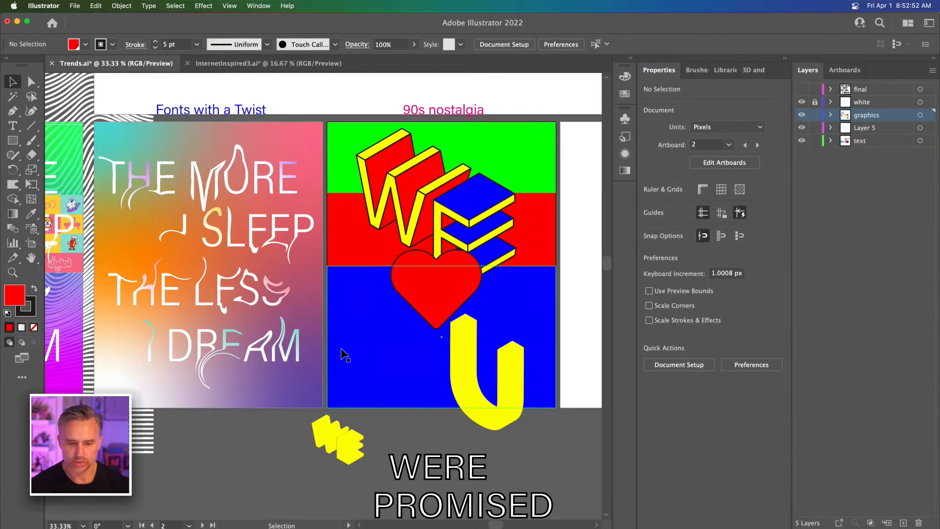
click(363, 367)
shift+click(361, 333)
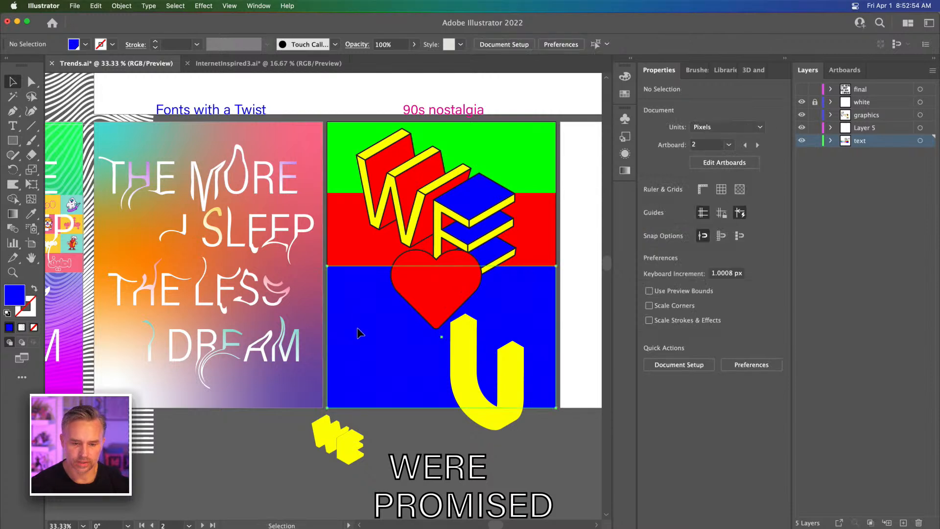
drag(357, 327, 356, 296)
click(334, 210)
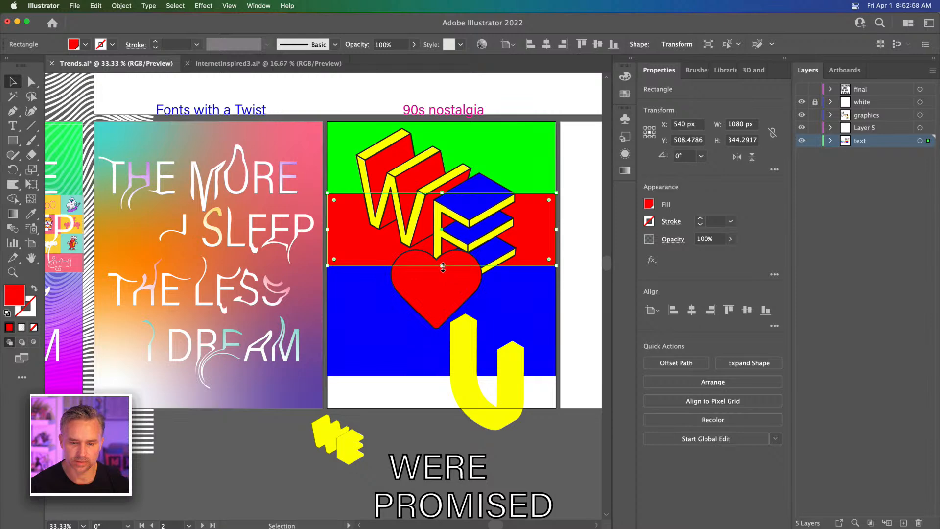
drag(442, 267, 443, 248)
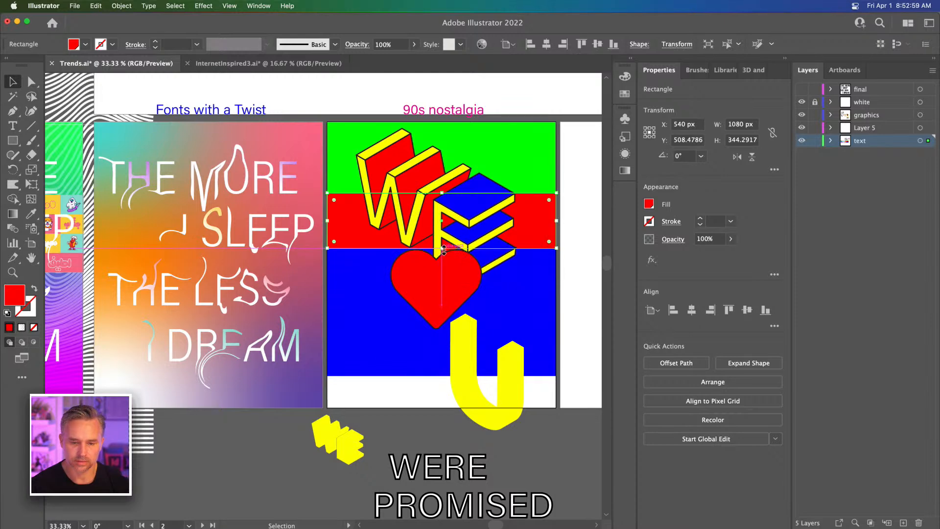
Step: Send the red heart behind the faces of the E
click(422, 287)
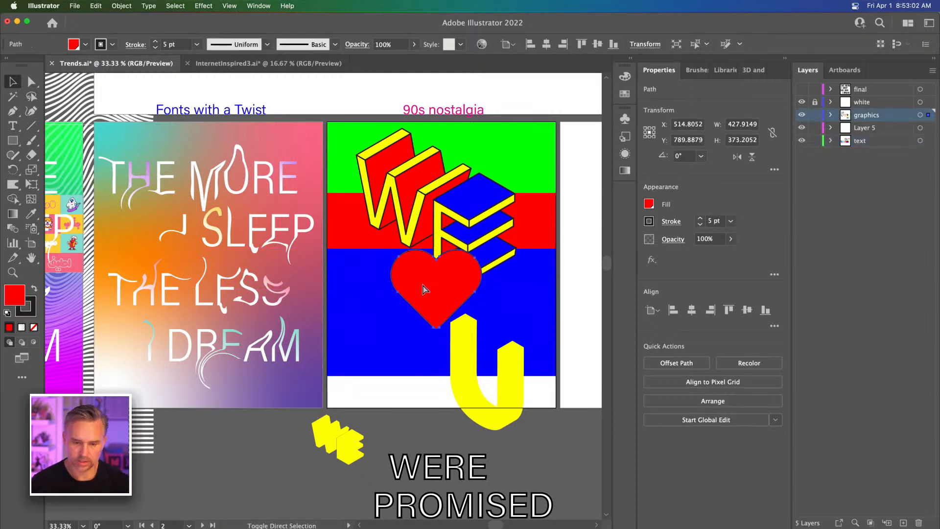
key(super+shift+p)
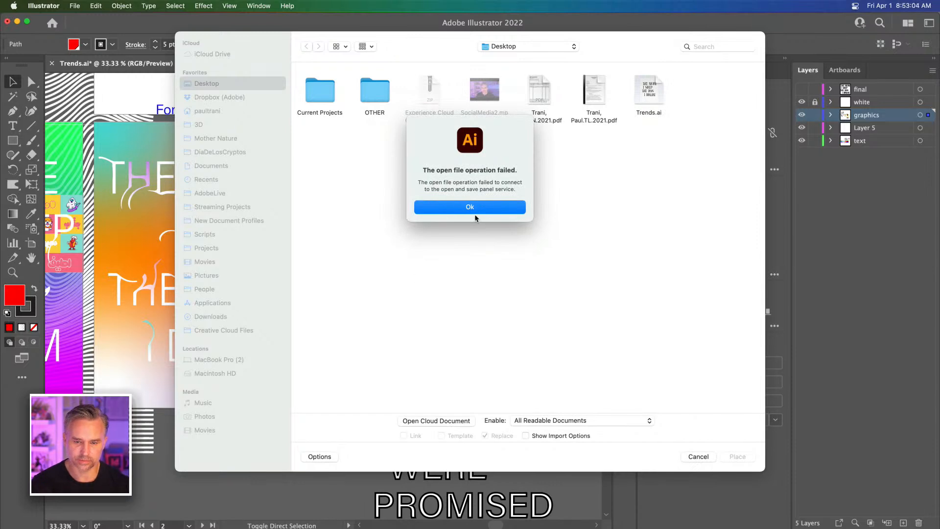
click(471, 210)
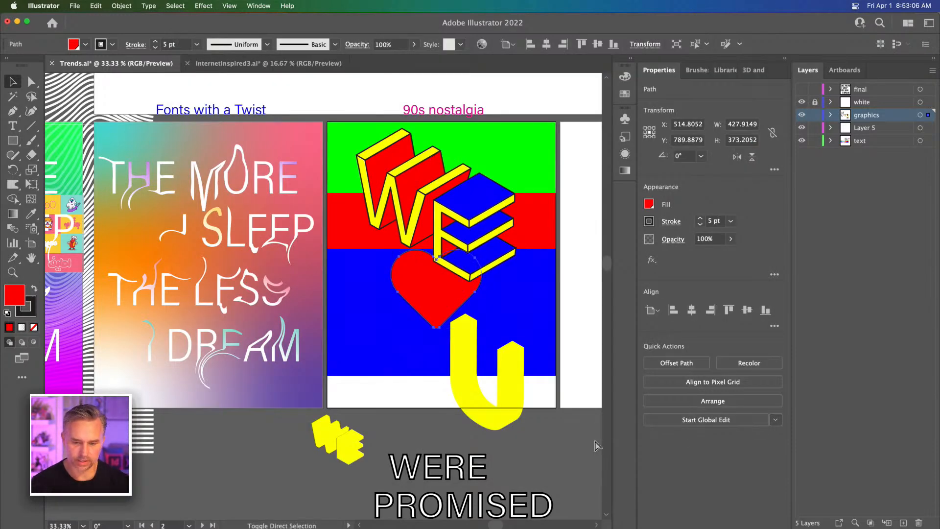
Step: Shrink the extruded U to about 217 by 337 px and place it directly below the heart
click(474, 400)
drag(474, 400, 419, 376)
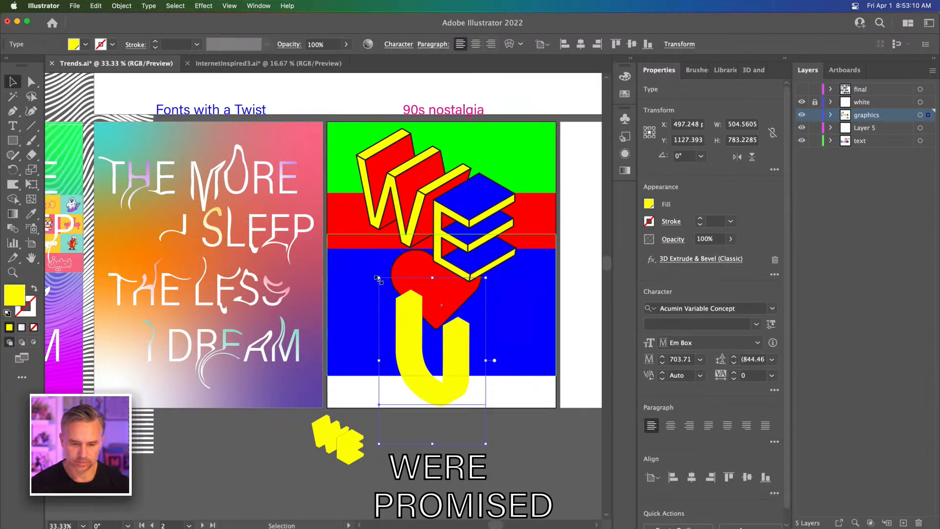
drag(378, 278, 428, 373)
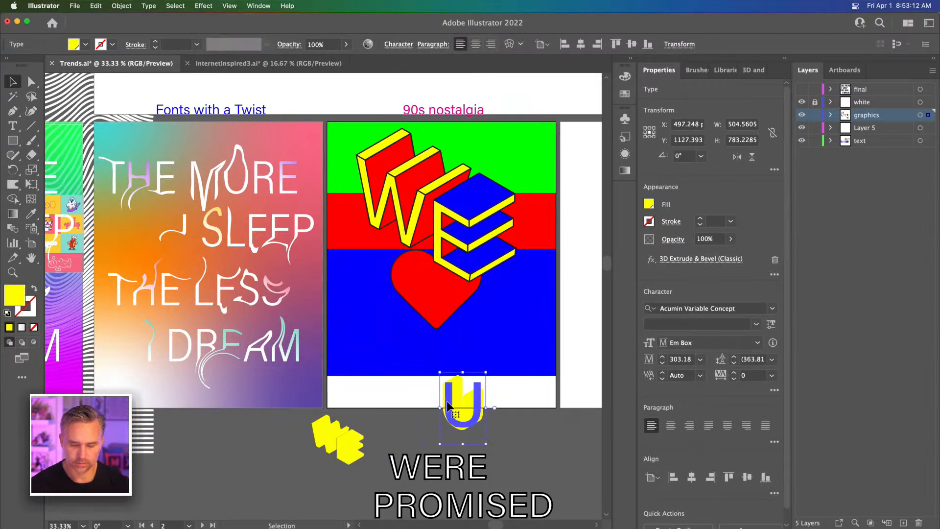
drag(448, 406, 419, 363)
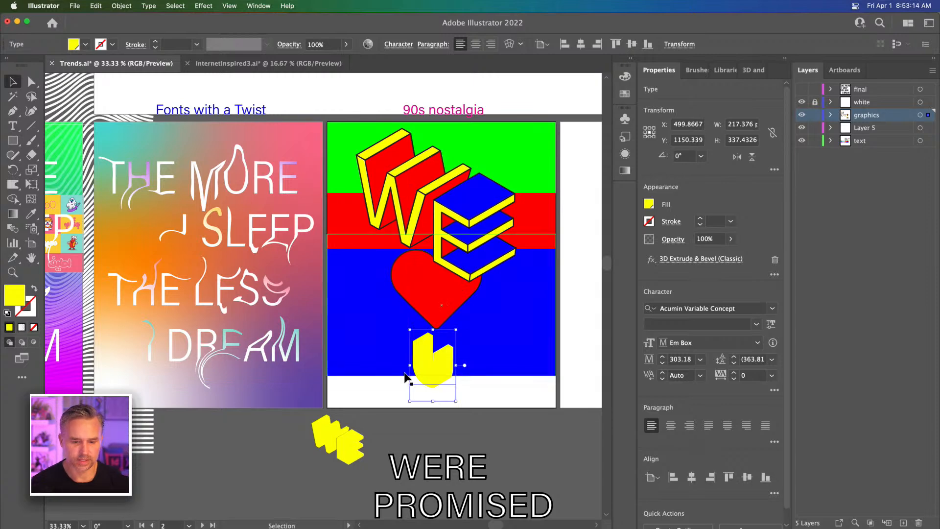
Step: Expand the extruded U into shapes and copy the W's yellow fill and 5 pt dark outline onto it
click(121, 5)
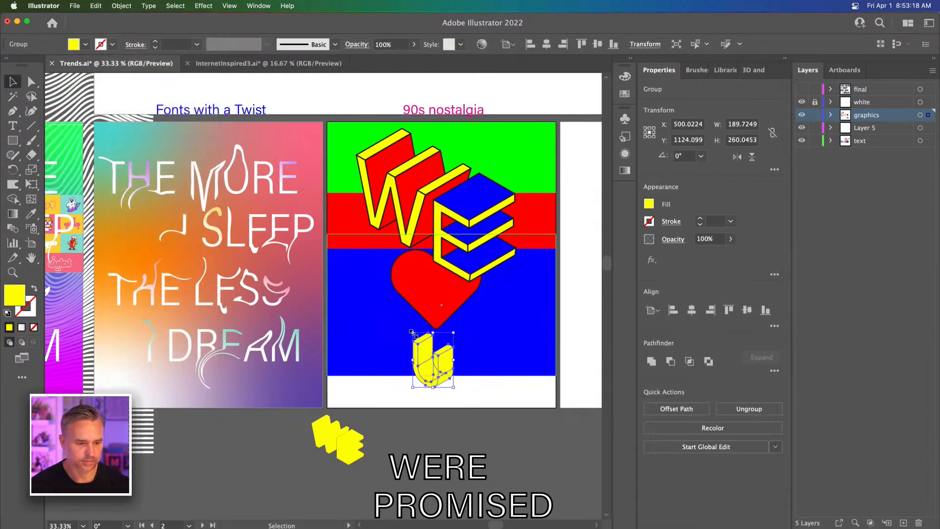
drag(412, 332, 401, 315)
click(20, 317)
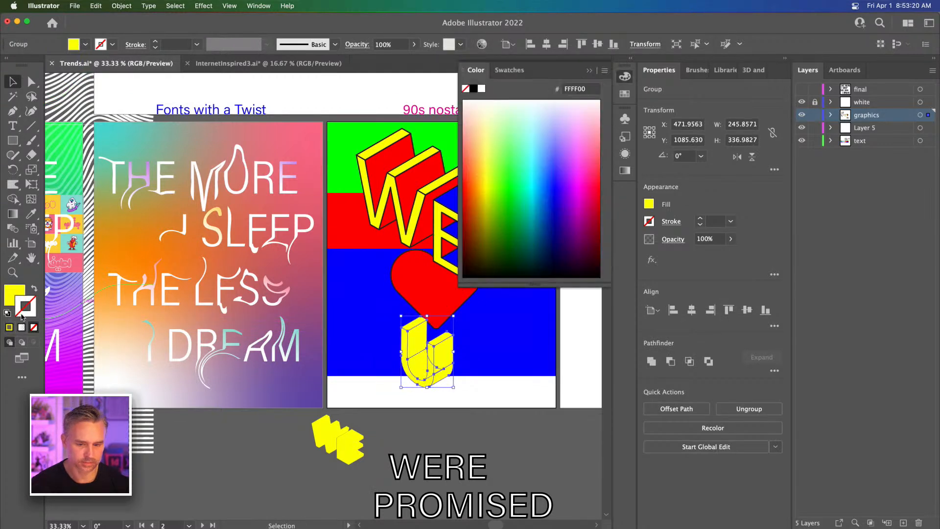
key(i)
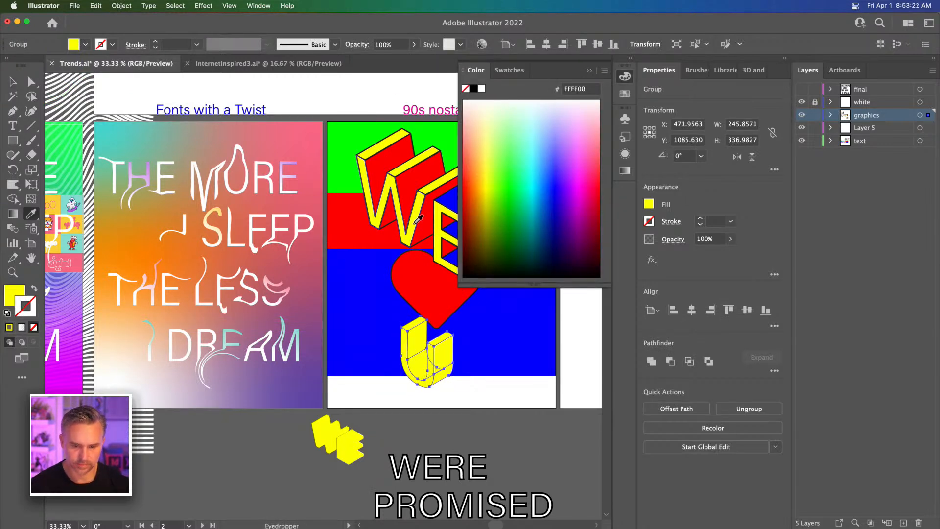
click(411, 219)
click(12, 82)
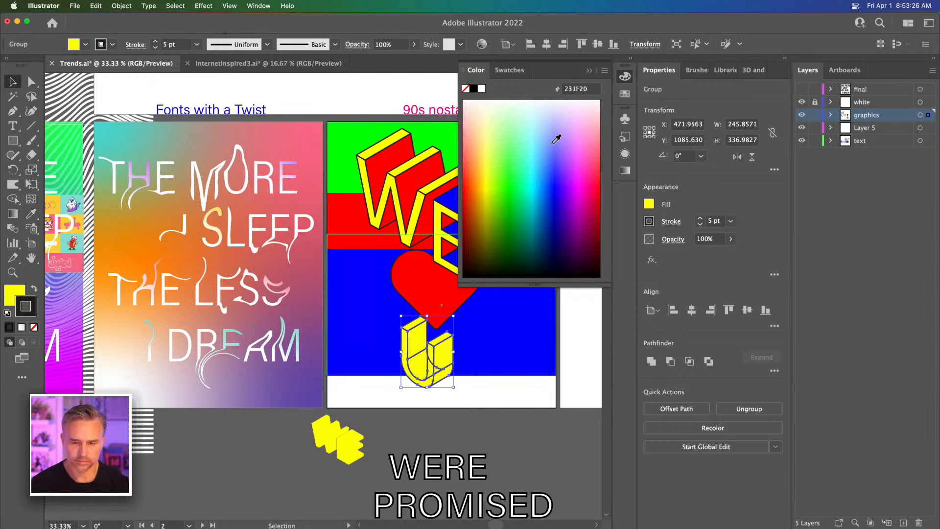
click(590, 71)
Step: Shrink the heart and enlarge the U beneath it to about 444 by 608 px
click(421, 274)
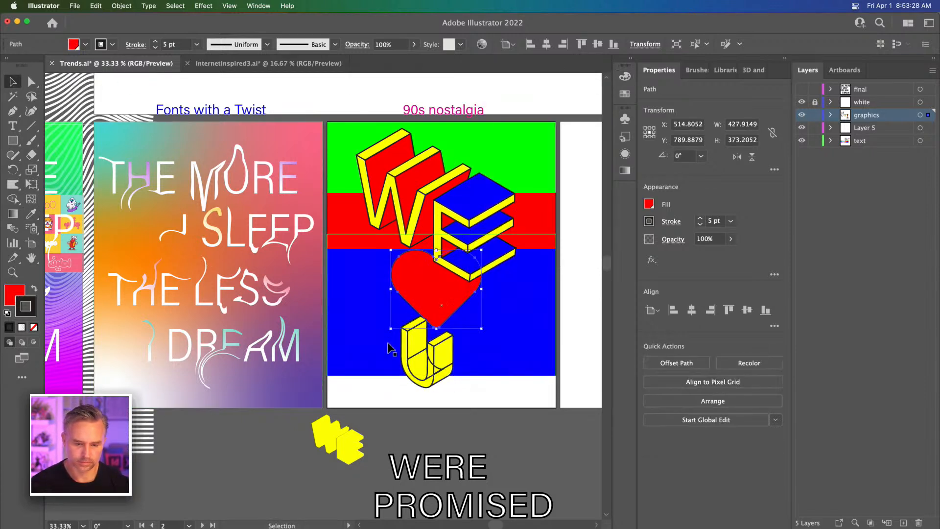
drag(391, 329, 380, 287)
click(411, 361)
drag(408, 345, 412, 336)
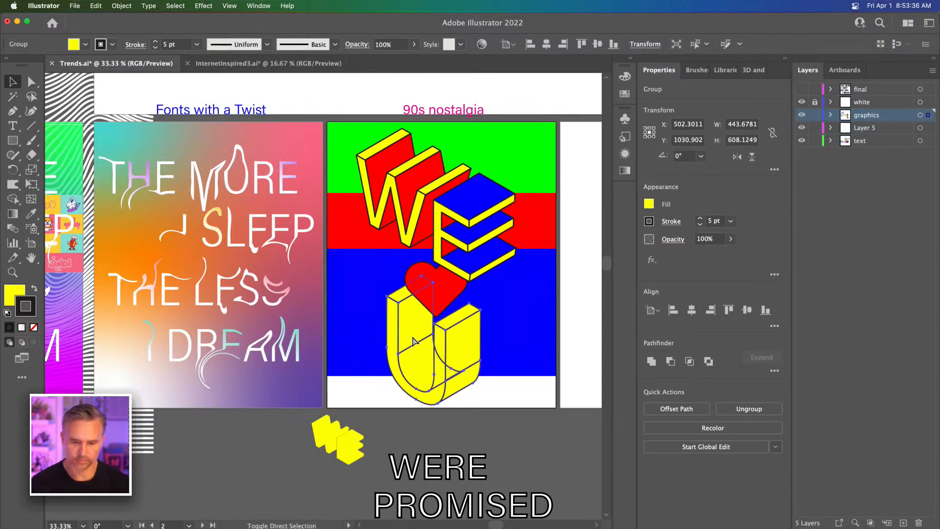
Step: Shorten the blue band to about 492 px high and duplicate the green band into the poster's bottom area
click(343, 310)
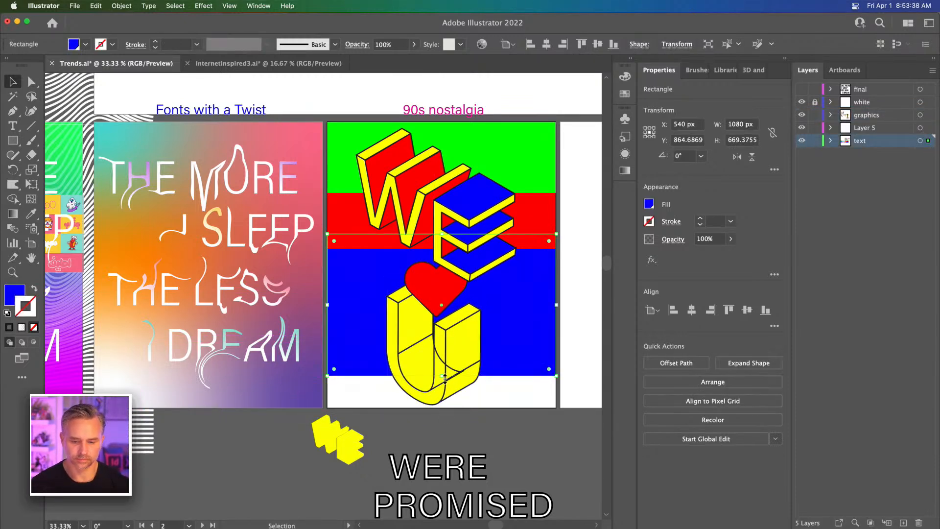
drag(445, 377, 444, 338)
drag(351, 165, 358, 361)
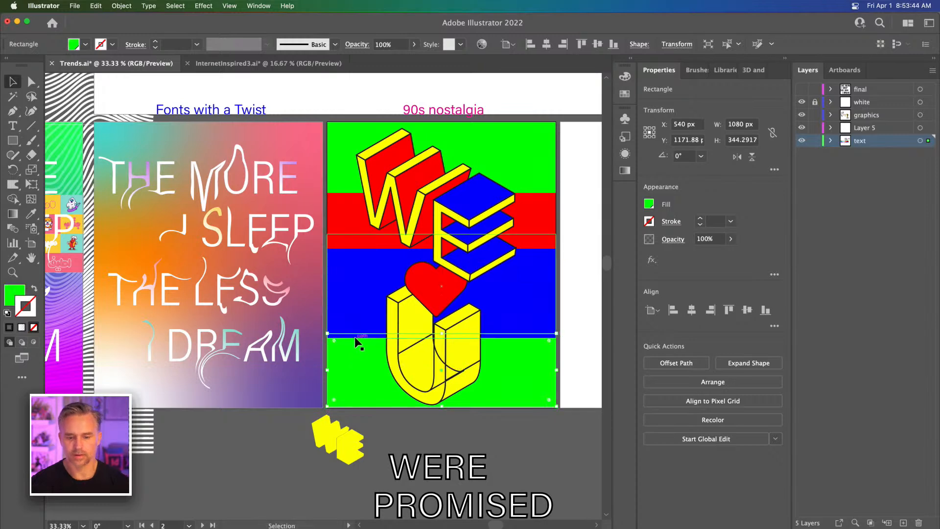
Step: Switch to Noun Project to view the heart icons and minimize its window
key(super+equal)
key(super+equal)
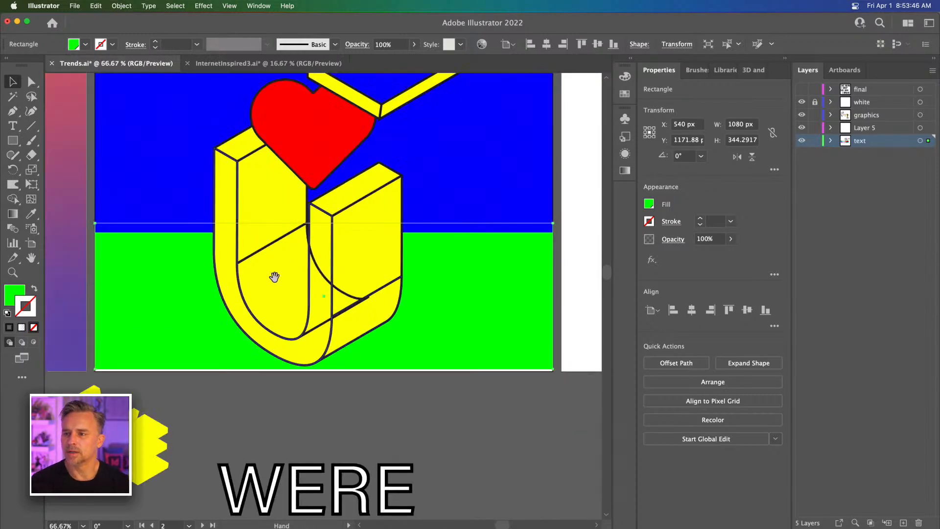
drag(272, 243, 341, 399)
mouse_move(289, 320)
mouse_down()
mouse_move(297, 301)
mouse_move(286, 312)
mouse_up()
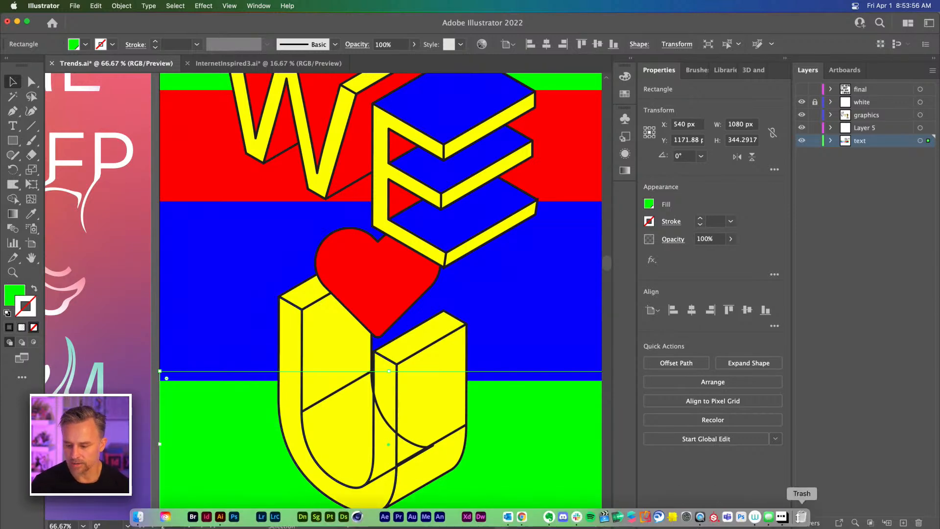
click(781, 517)
drag(432, 137, 503, 141)
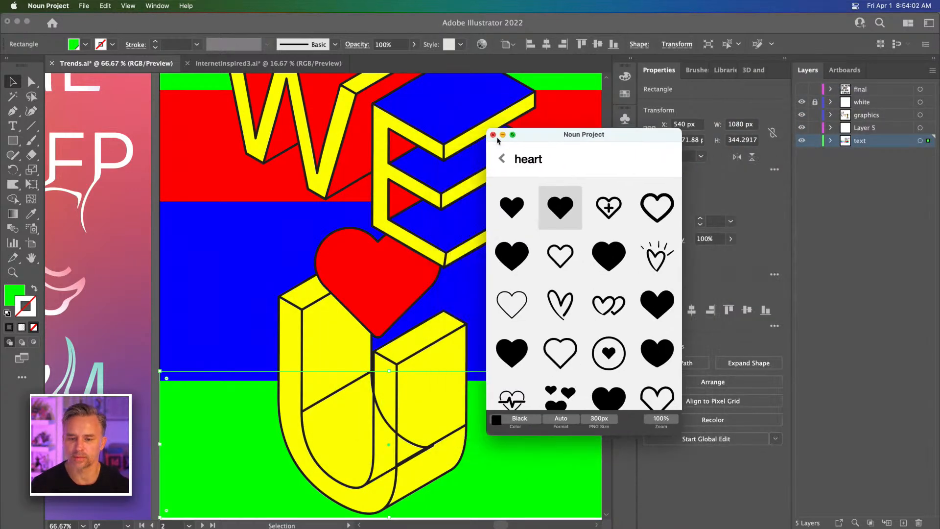
click(502, 135)
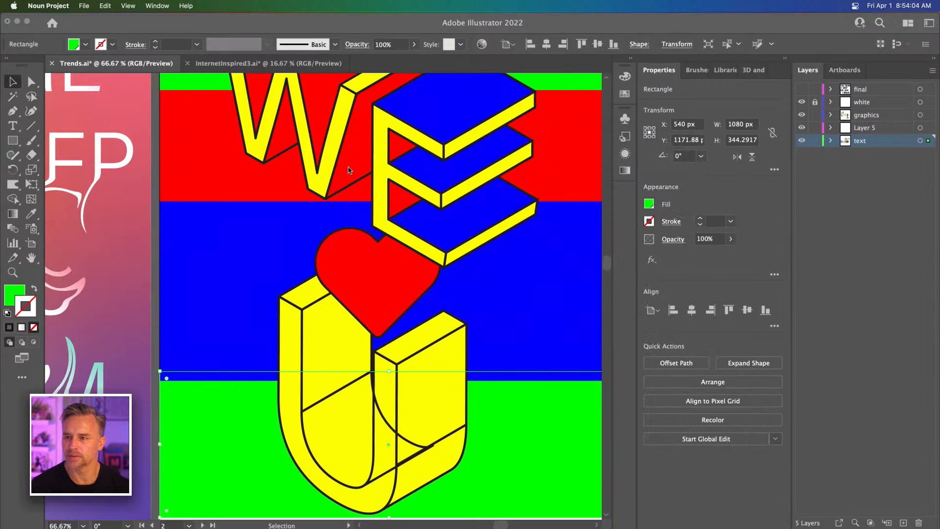
Step: Ungroup the expanded U and reselect the group of faces inside it
click(325, 431)
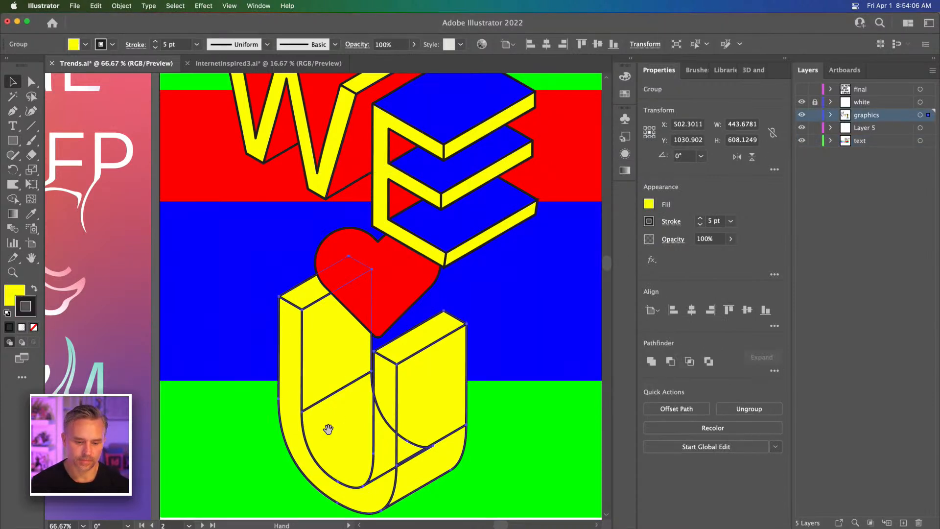
scroll(308, 382, down, 1)
right_click(309, 374)
mouse_move(357, 453)
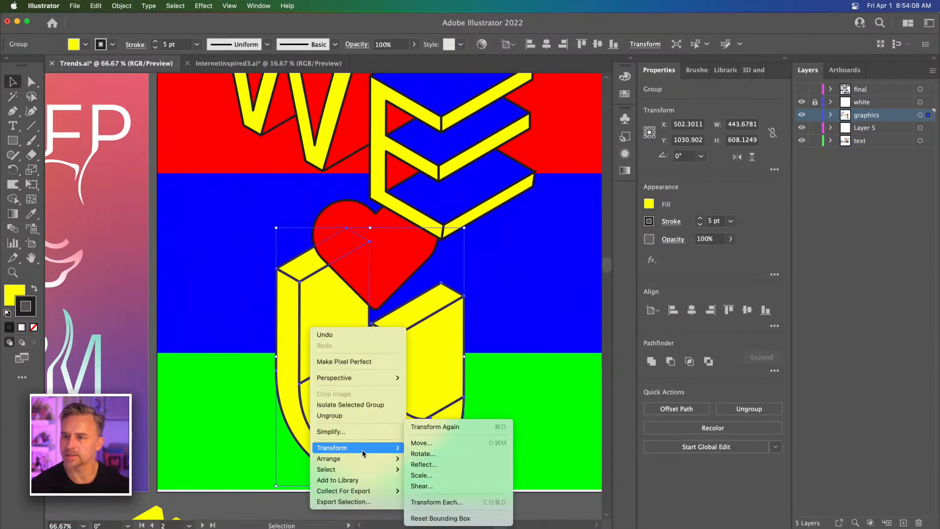
click(332, 419)
click(199, 268)
click(312, 307)
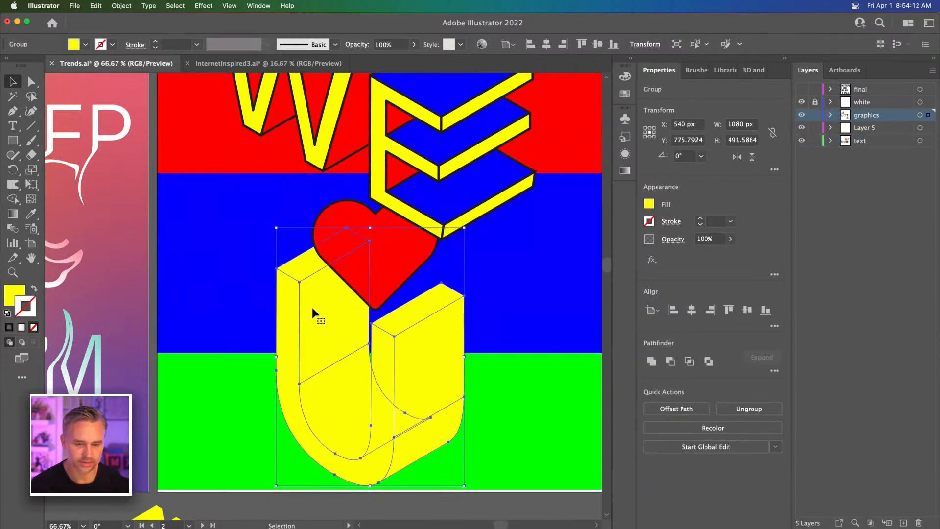
Step: Try a 1 pt black outline on the U's faces
click(648, 221)
click(541, 267)
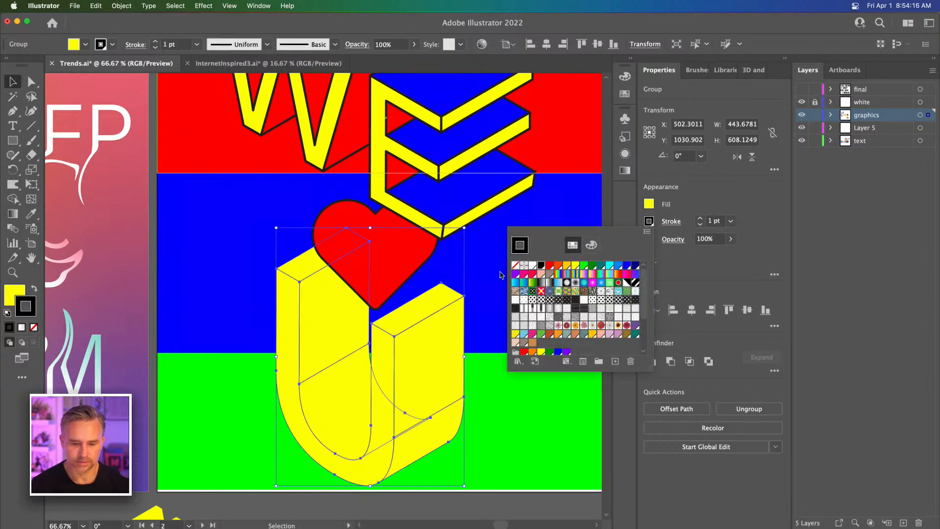
key(Escape)
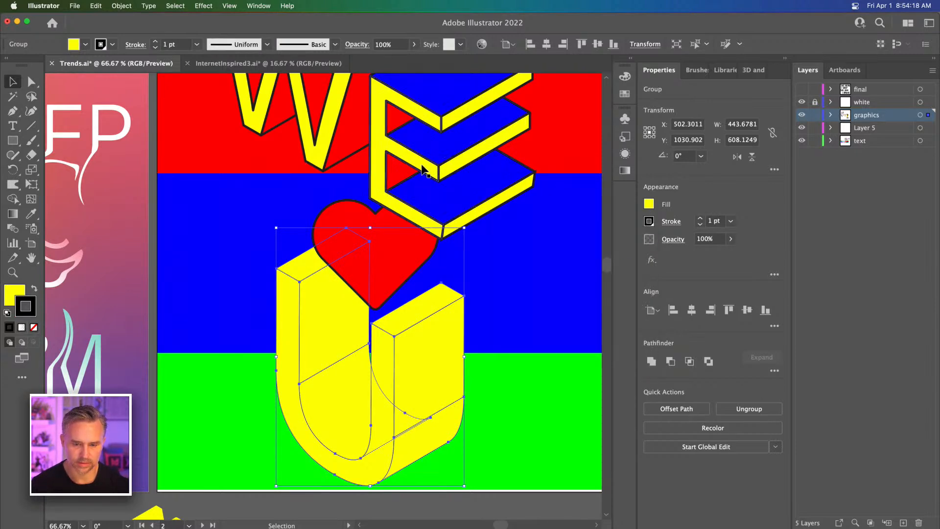
Step: Copy the yellow fill and 5 pt dark outline from the E onto the U with the Eyedropper
key(i)
click(431, 158)
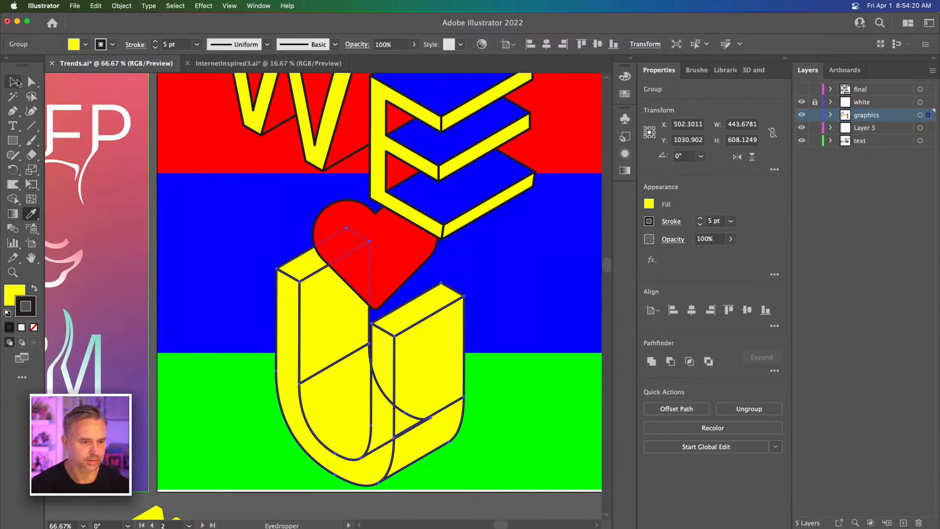
click(17, 82)
Step: Move the yellow U slightly to the right over the color bands and ungroup its faces
click(245, 351)
click(317, 339)
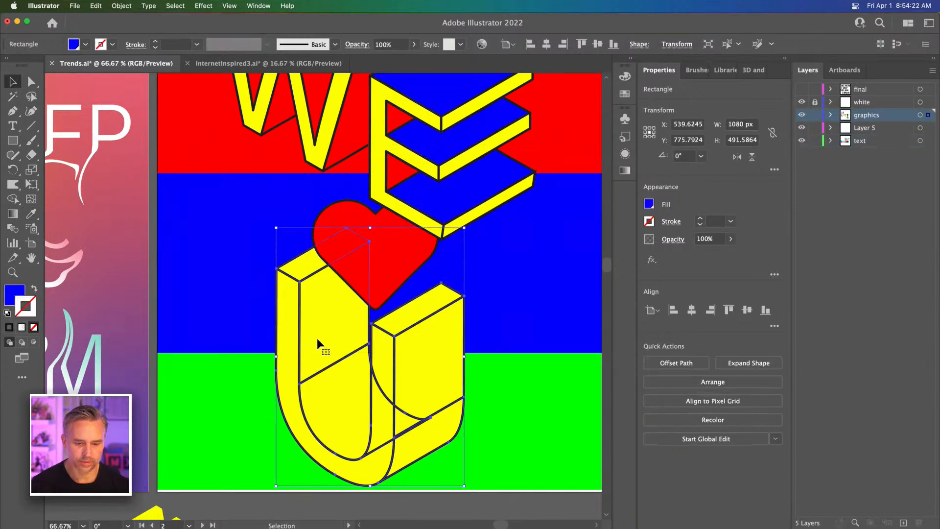
drag(317, 339, 341, 338)
right_click(341, 343)
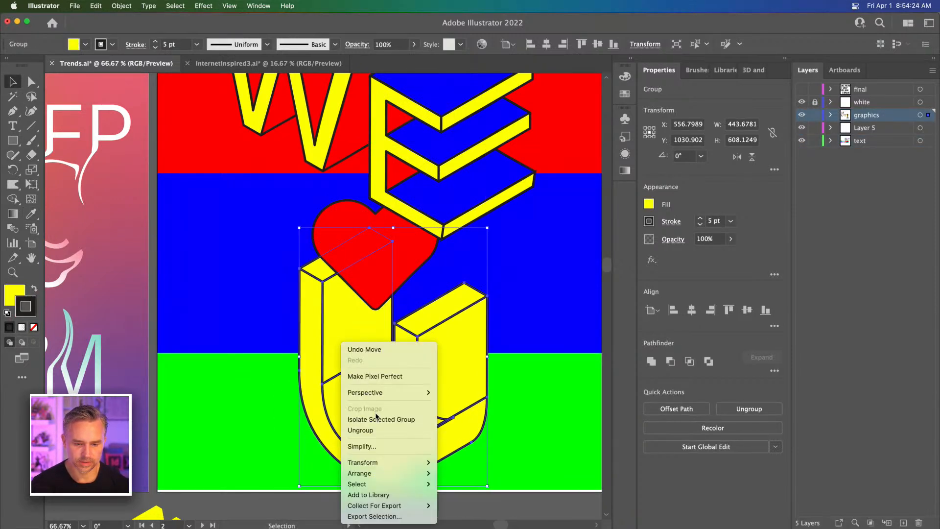
click(361, 430)
Step: Lock the text layer so the background color bands cannot be selected
click(345, 326)
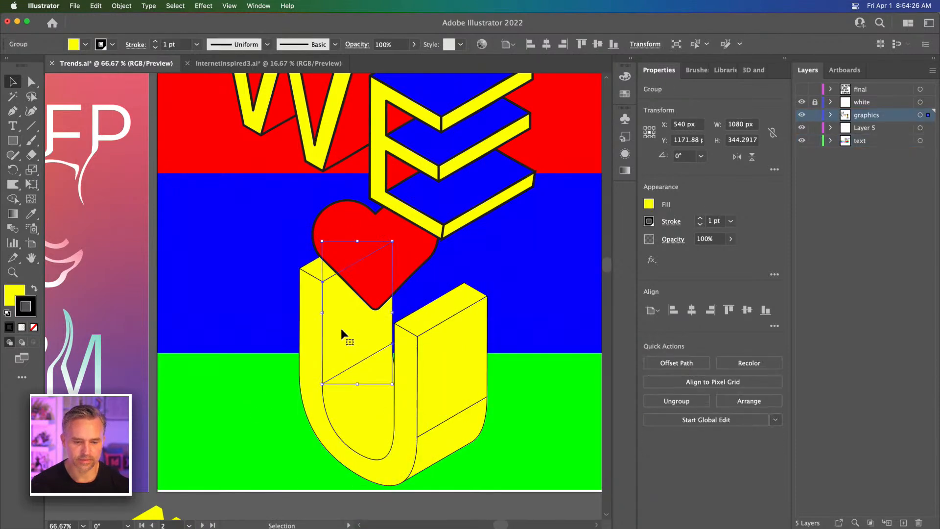
click(284, 290)
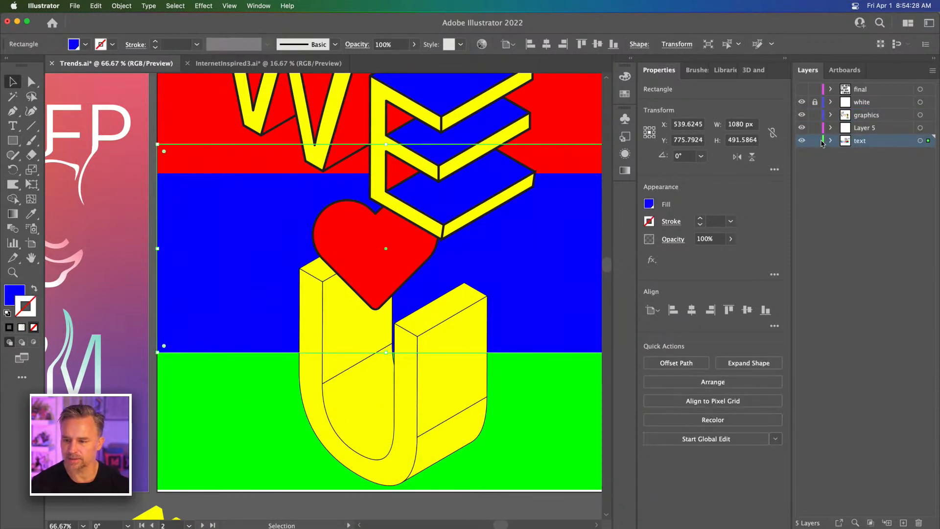
click(336, 414)
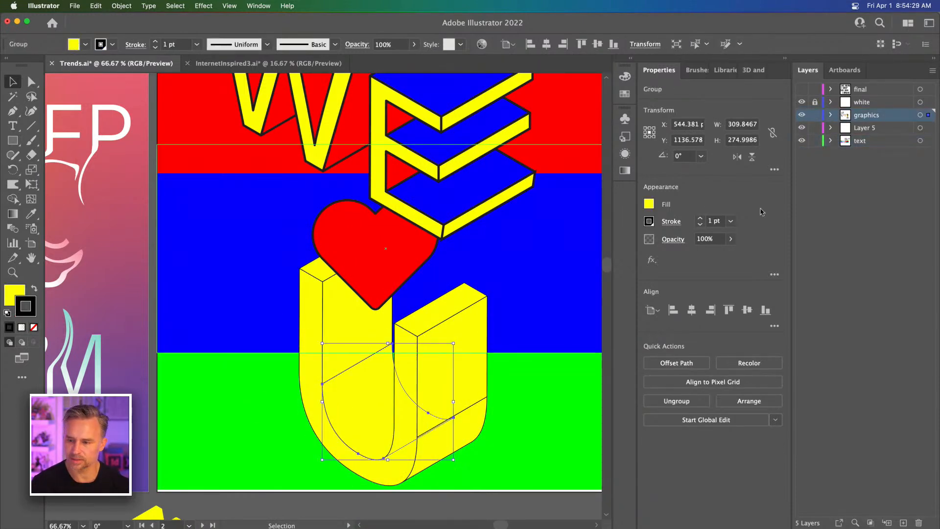
click(815, 141)
Step: Select the faces of the U together and set their stroke weight to 8 pt
drag(525, 466, 524, 466)
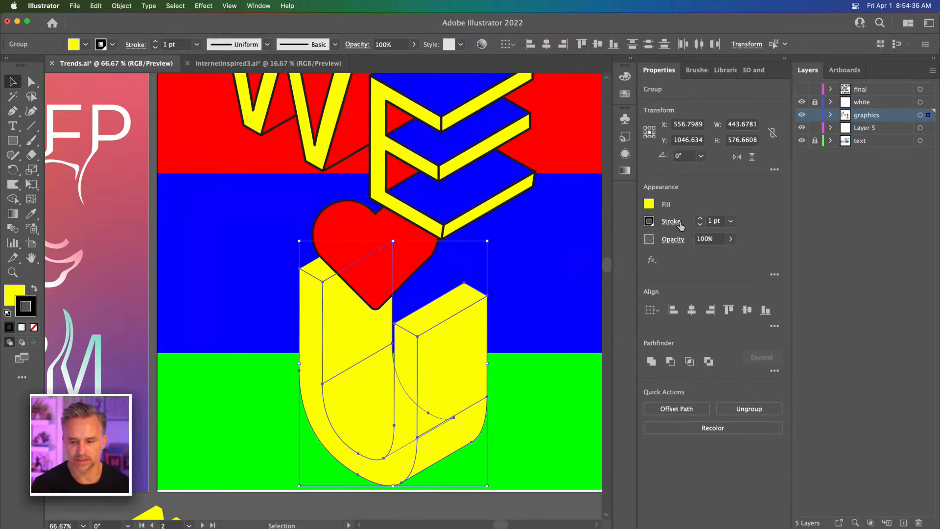
click(700, 218)
click(700, 218)
click(700, 218)
click(700, 219)
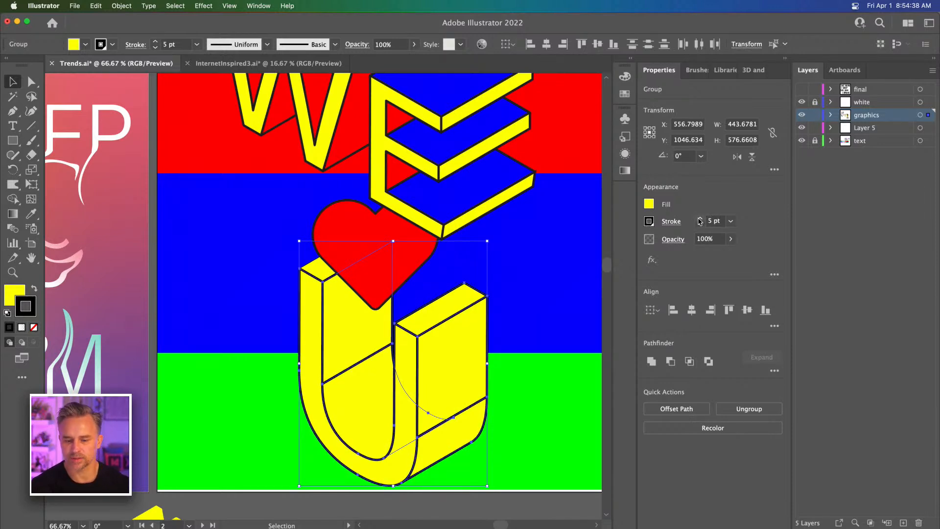
click(699, 218)
click(699, 218)
click(699, 218)
scroll(443, 265, right, 3)
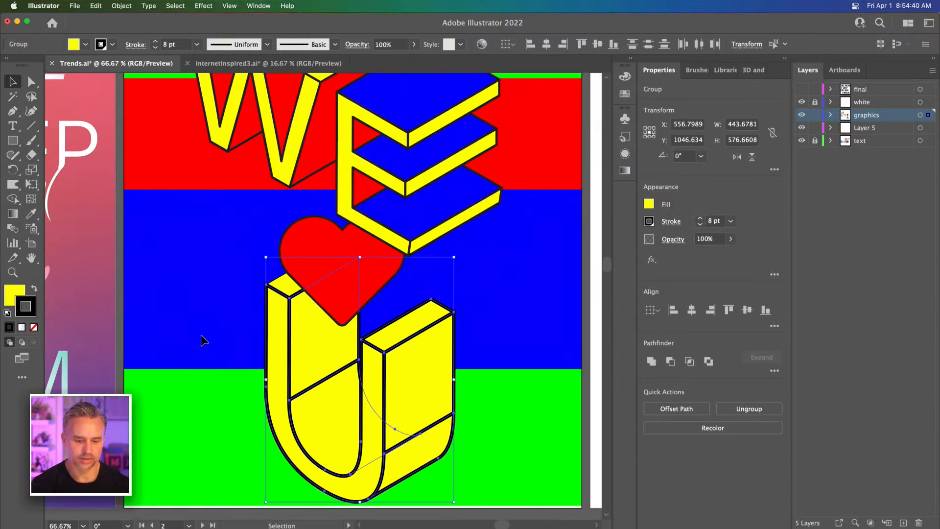
Step: Try to copy the E's blue fill and 5 pt outline onto the U's inner left face with the Eyedropper
click(201, 334)
click(313, 341)
key(i)
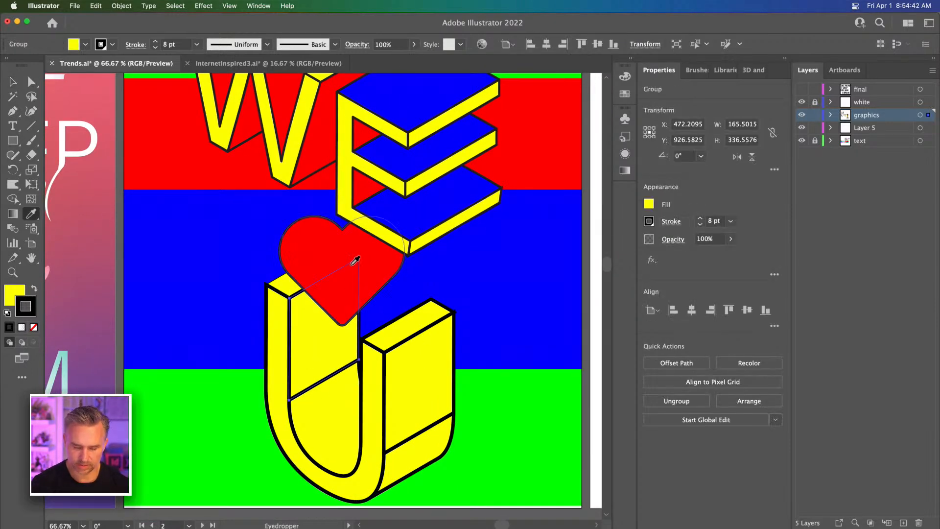
click(422, 211)
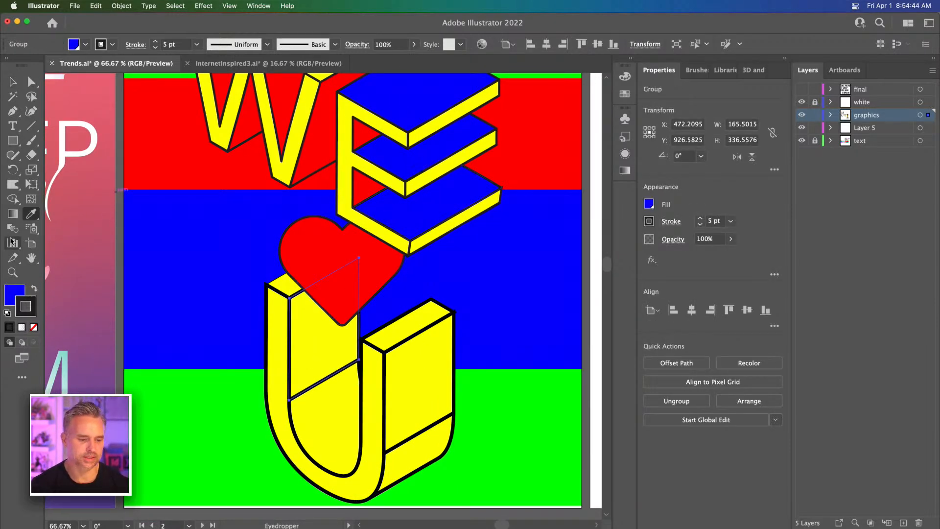
click(13, 81)
Step: Try moving the U's inner left face over its right arm and undo the move
click(300, 327)
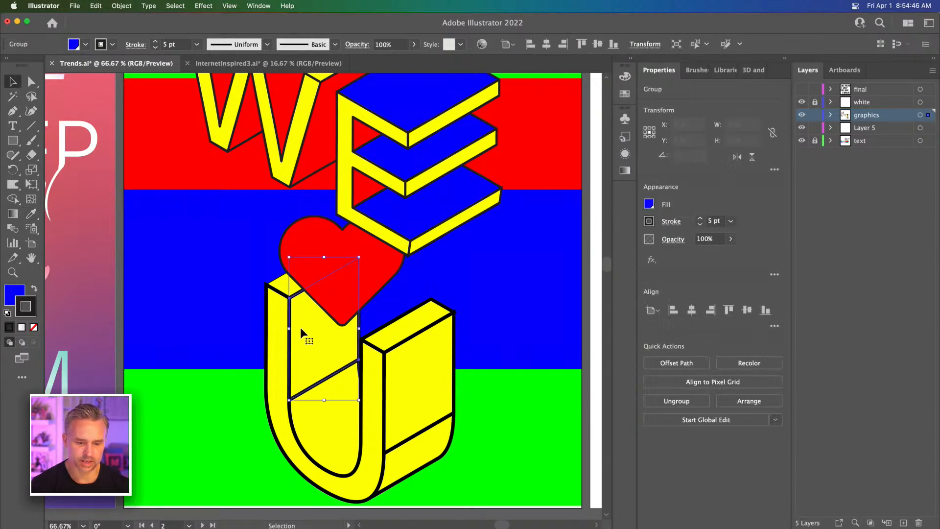
drag(331, 365, 377, 370)
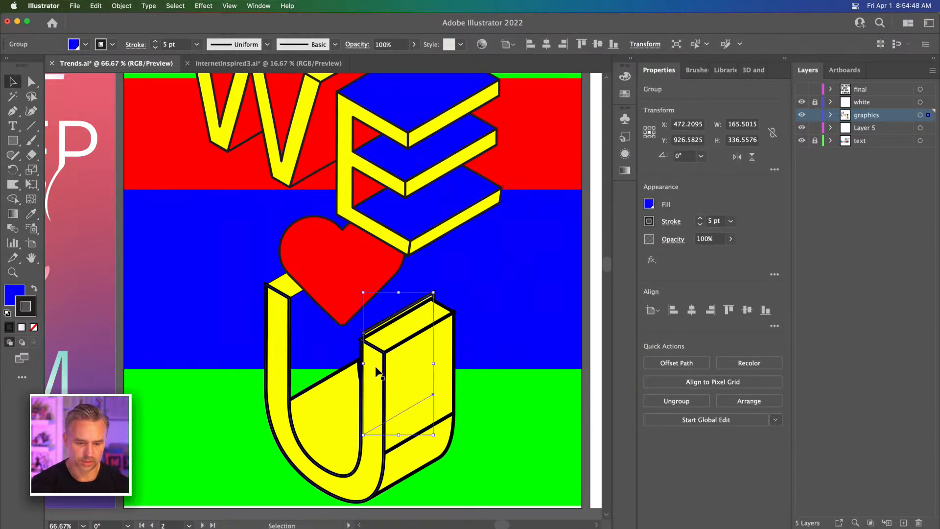
key(super+z)
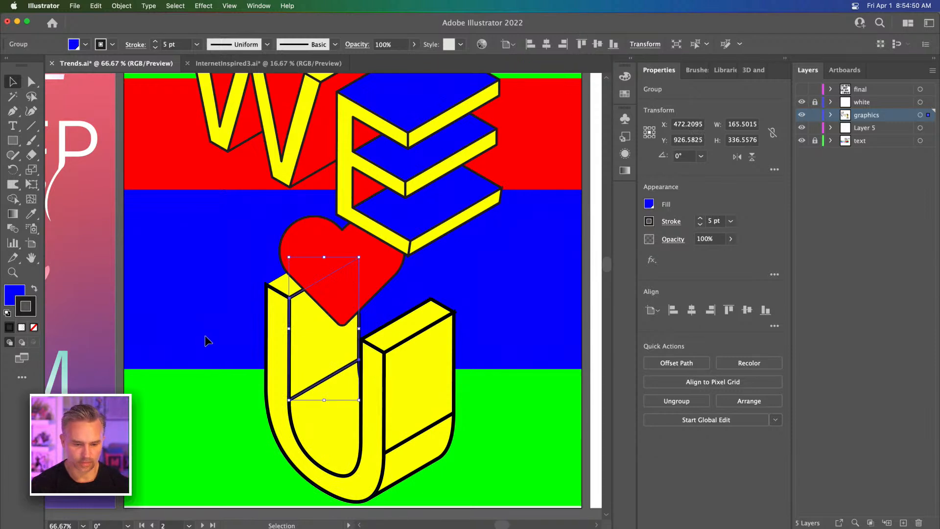
Step: Copy the E's yellow fill and 5 pt outline onto the top face of the U's left arm with the Eyedropper
click(274, 292)
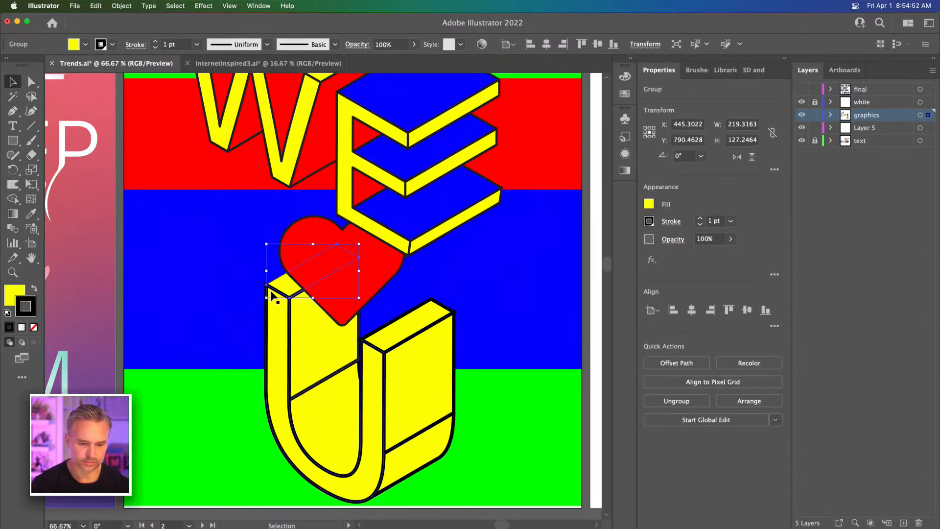
key(i)
click(436, 221)
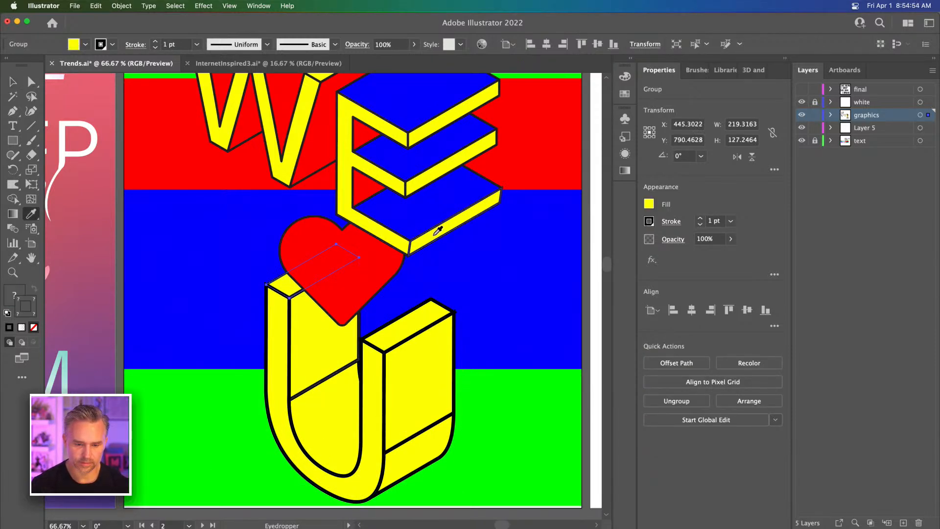
click(13, 82)
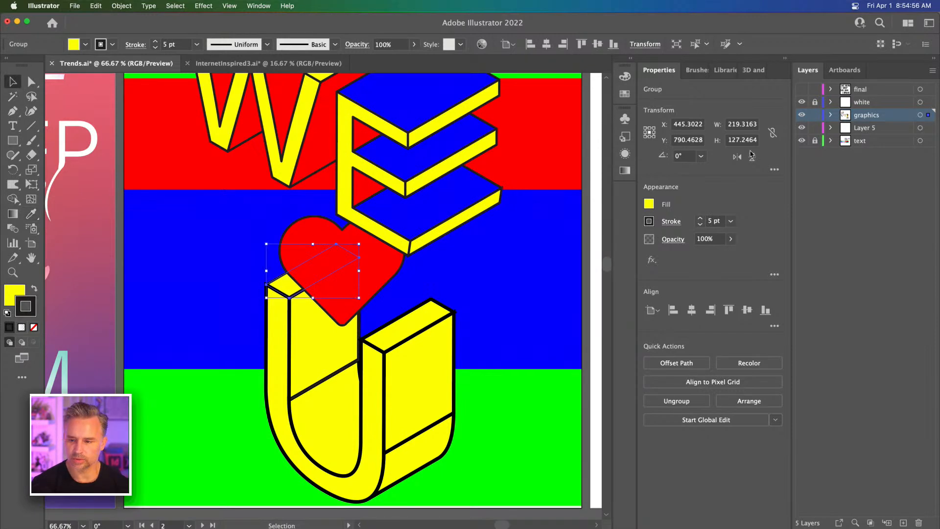
click(224, 292)
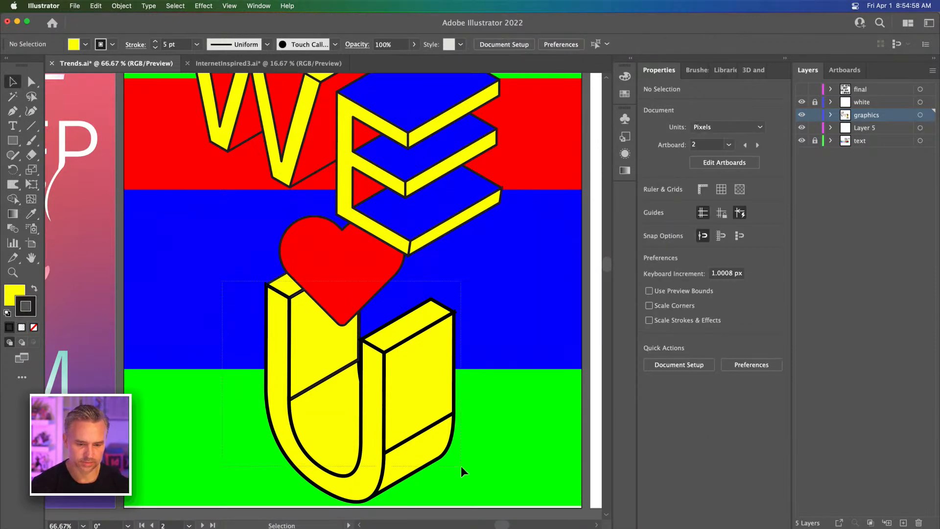
drag(461, 467, 490, 485)
shift+click(310, 232)
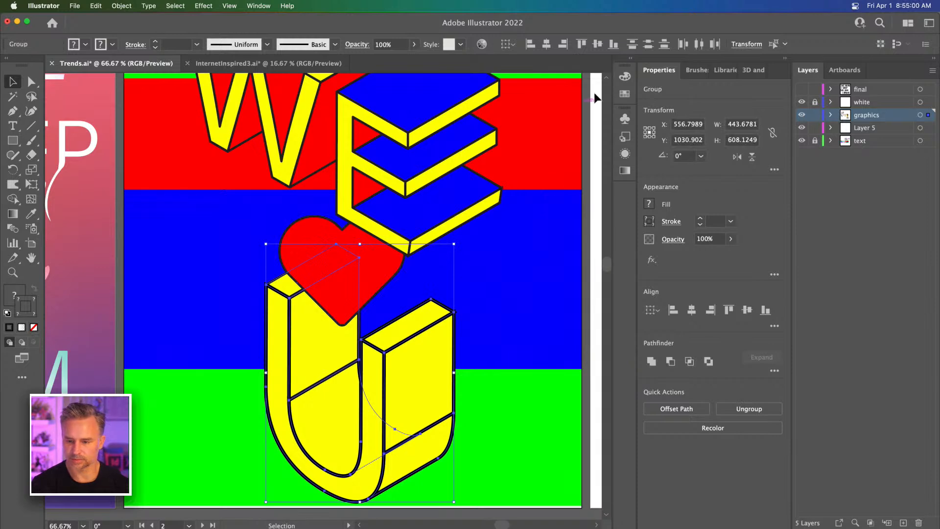
click(629, 59)
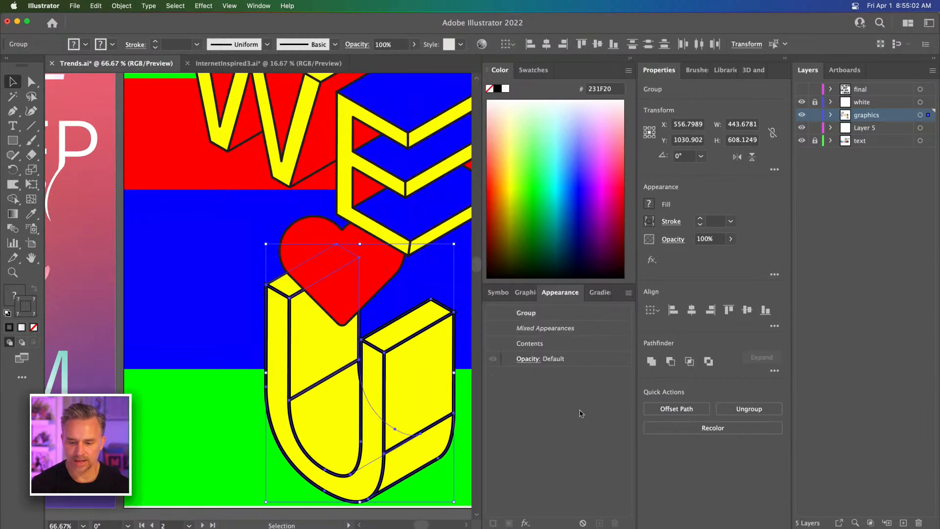
click(630, 60)
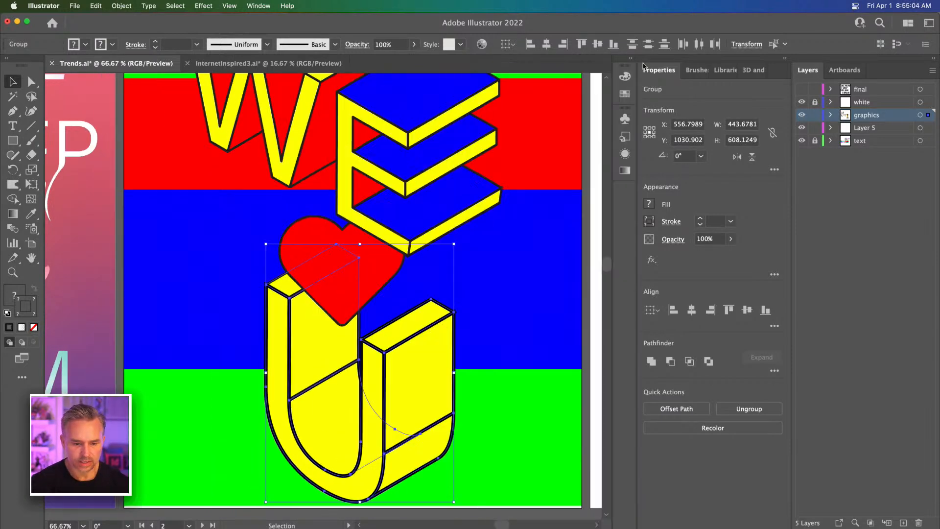
click(225, 287)
Step: Fill the outer side face of the U's right arm with the bright green swatch
click(437, 381)
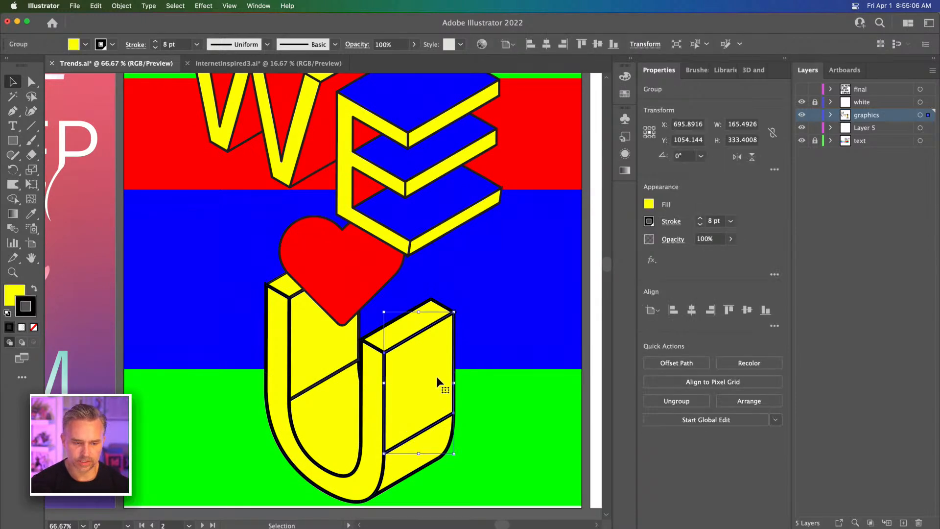
click(13, 294)
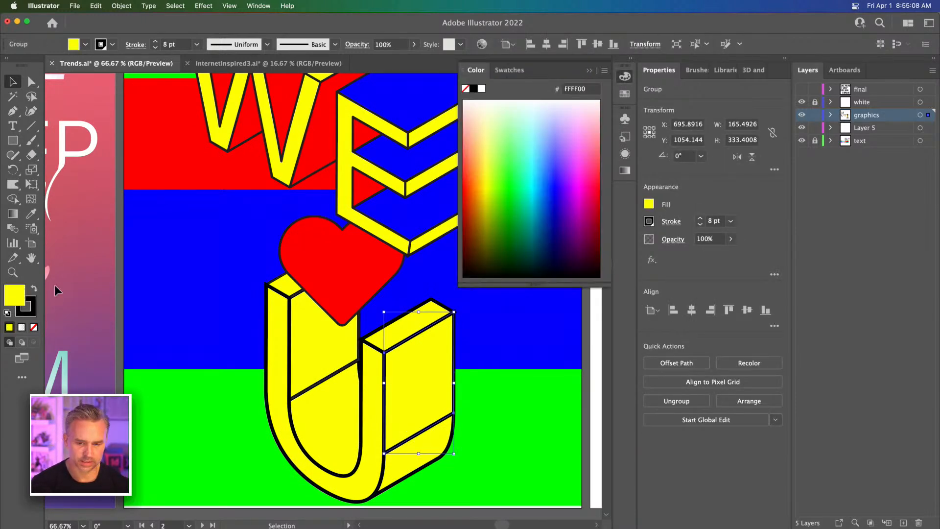
click(513, 163)
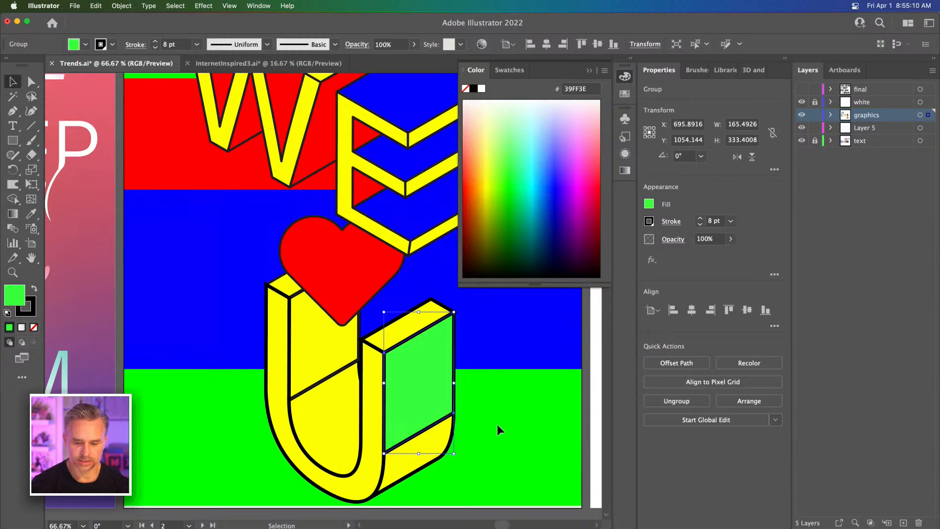
click(518, 77)
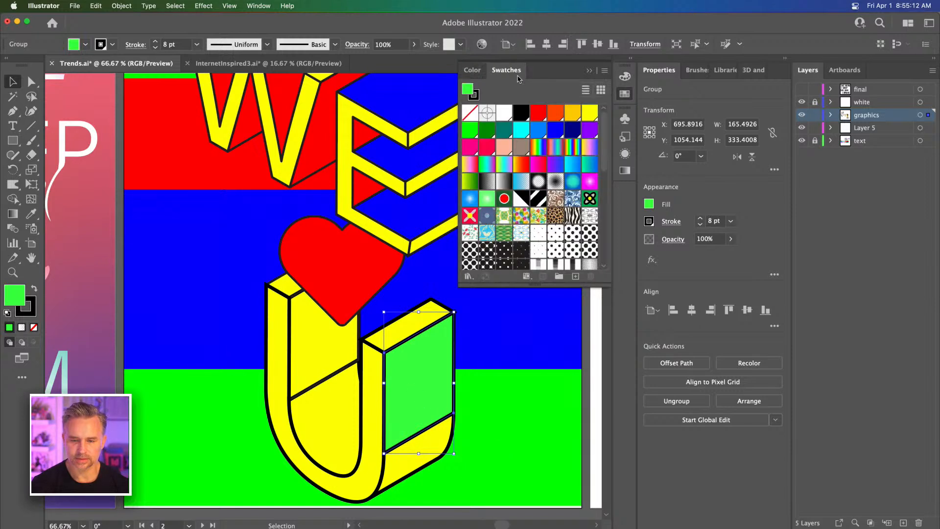
click(467, 133)
Step: Try to apply the blue swatch to the grouped inner left face of the U, undoing a test move of it
click(298, 363)
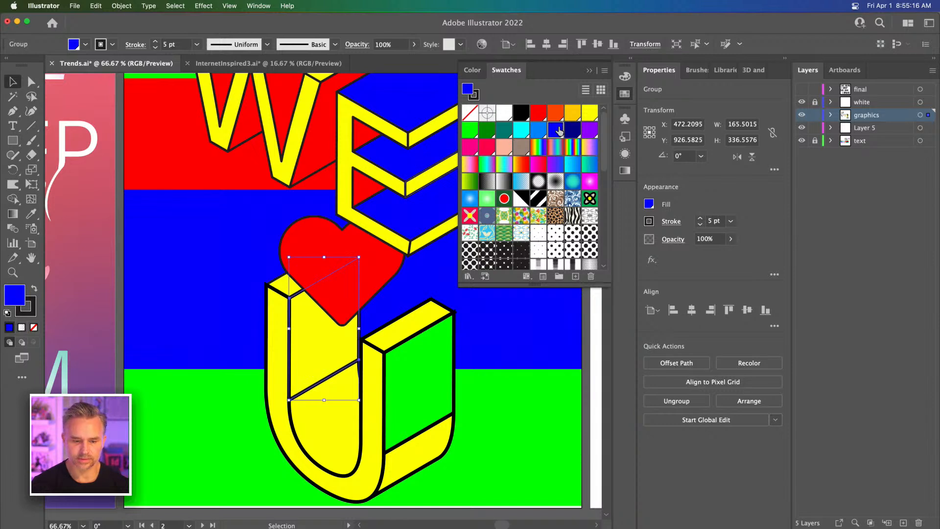
click(144, 318)
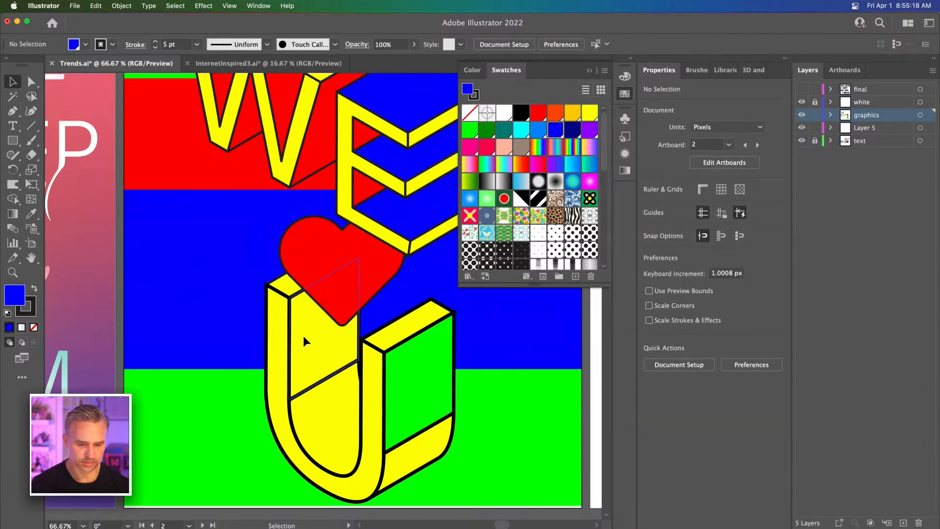
click(303, 338)
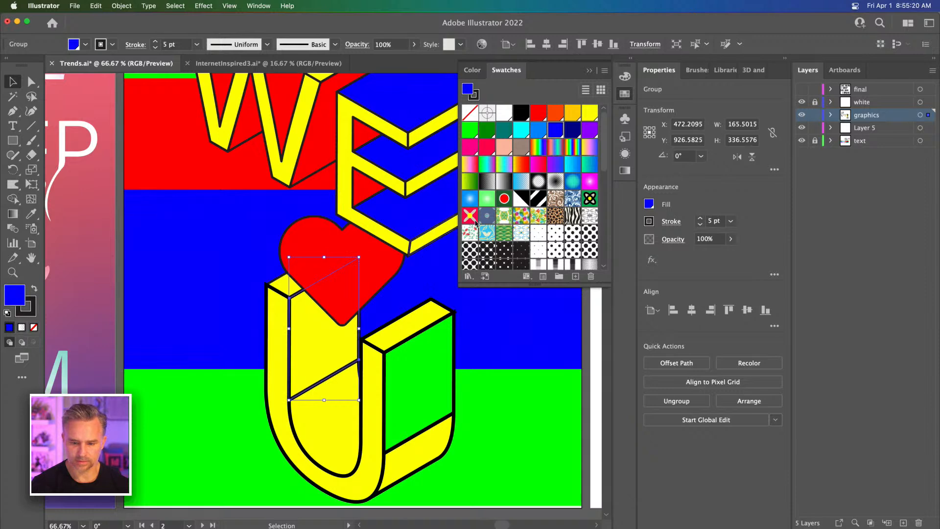
click(631, 59)
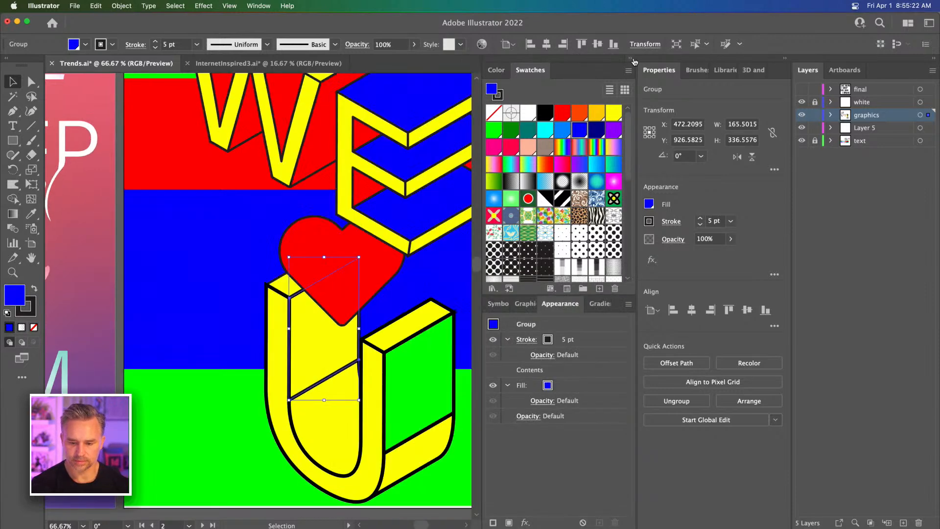
drag(346, 336, 216, 334)
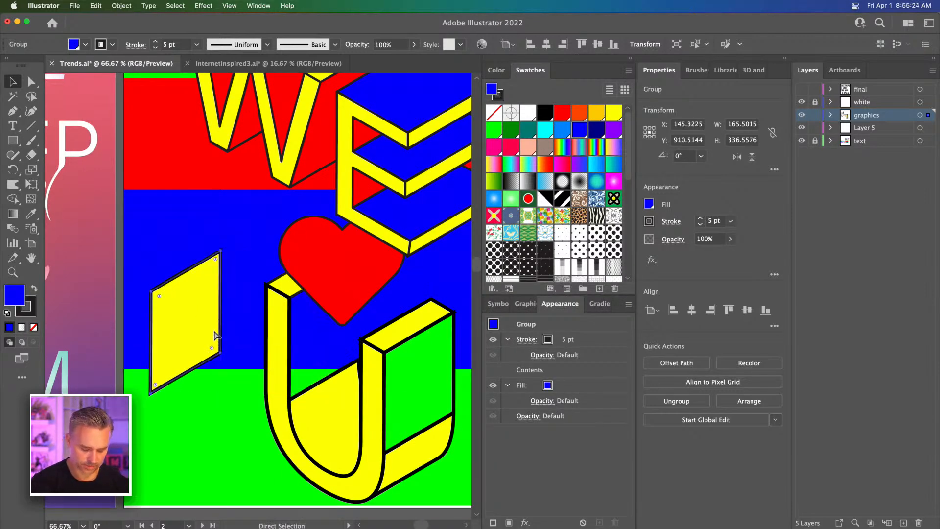
key(super+z)
Step: Ungroup the U's inner left face and fill it with the blue swatch
right_click(309, 334)
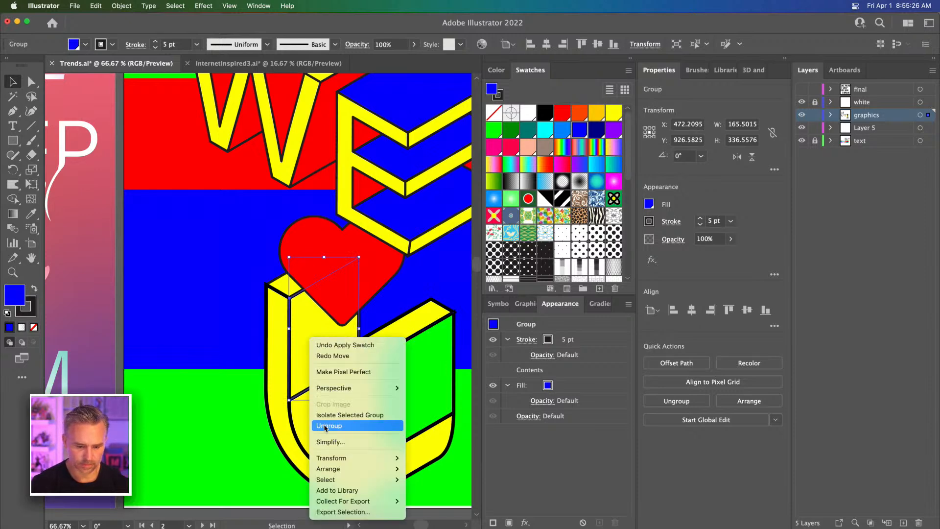
click(327, 426)
click(242, 313)
click(298, 340)
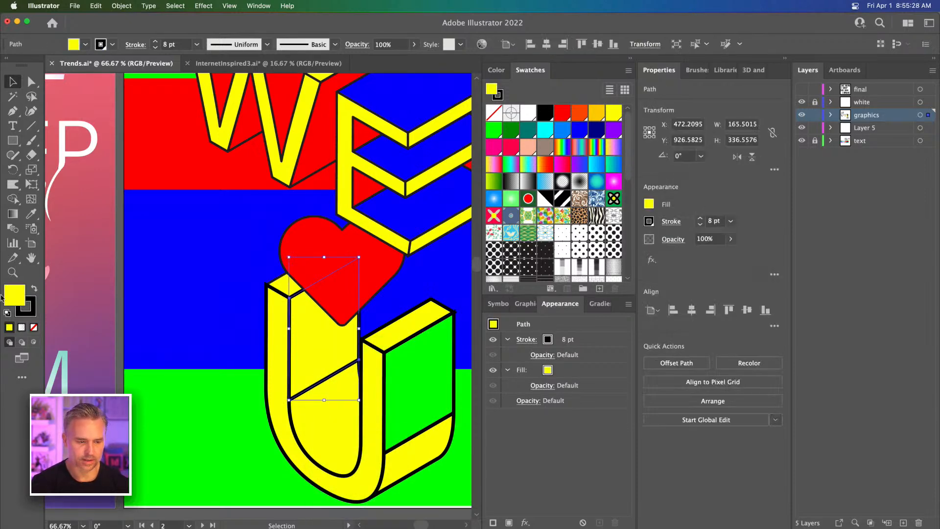
click(578, 130)
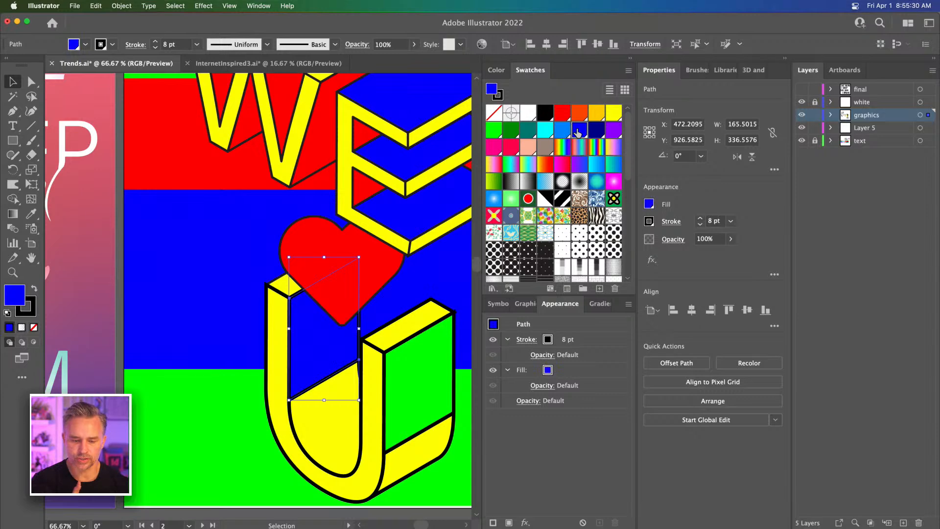
click(787, 59)
click(761, 58)
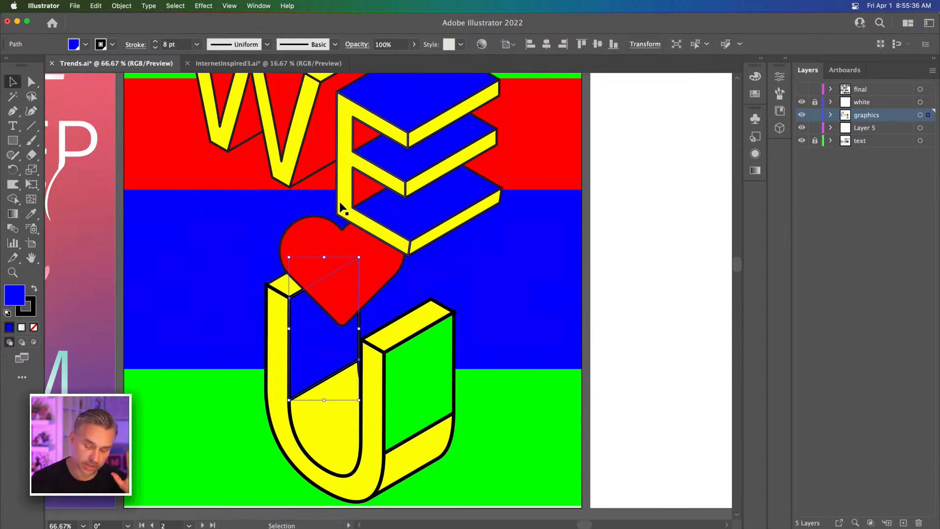
Step: Ungroup the curved outer side face at the base of the U and fill it with the red swatch
click(411, 456)
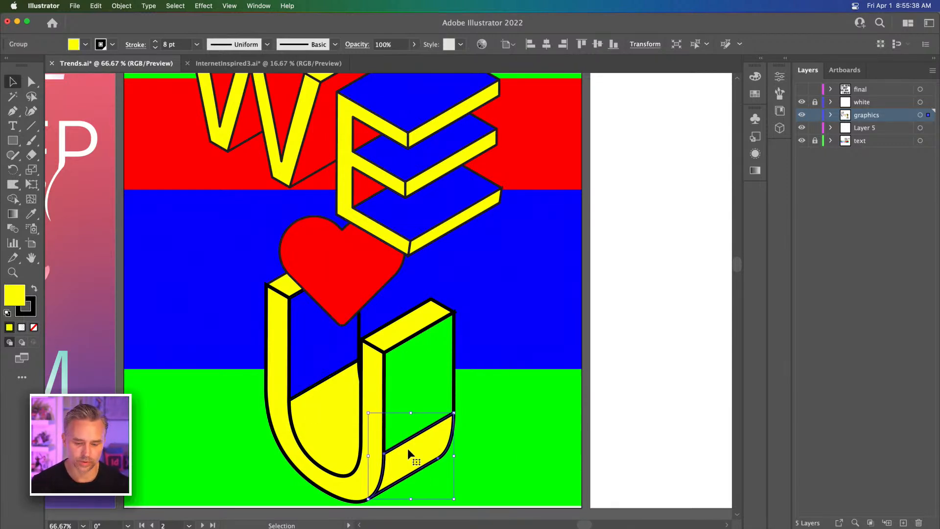
right_click(408, 453)
click(401, 453)
right_click(402, 453)
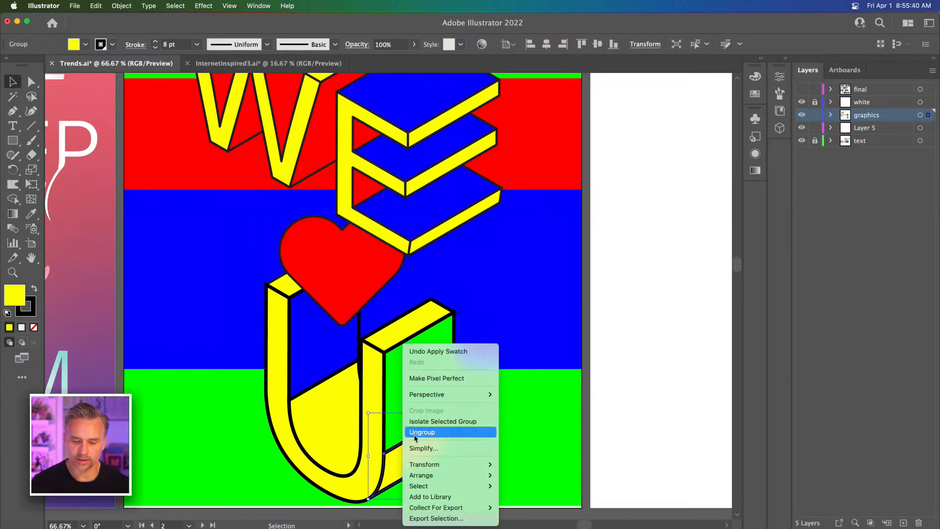
click(419, 433)
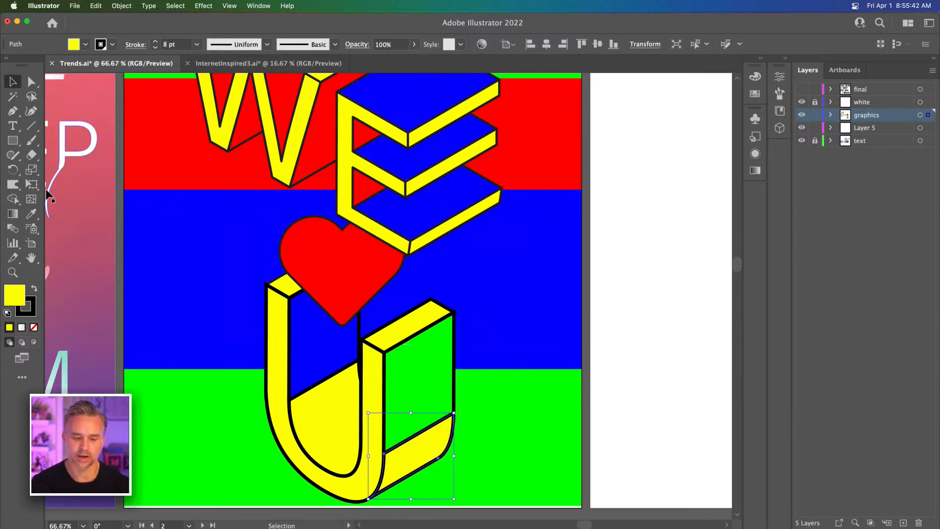
click(758, 60)
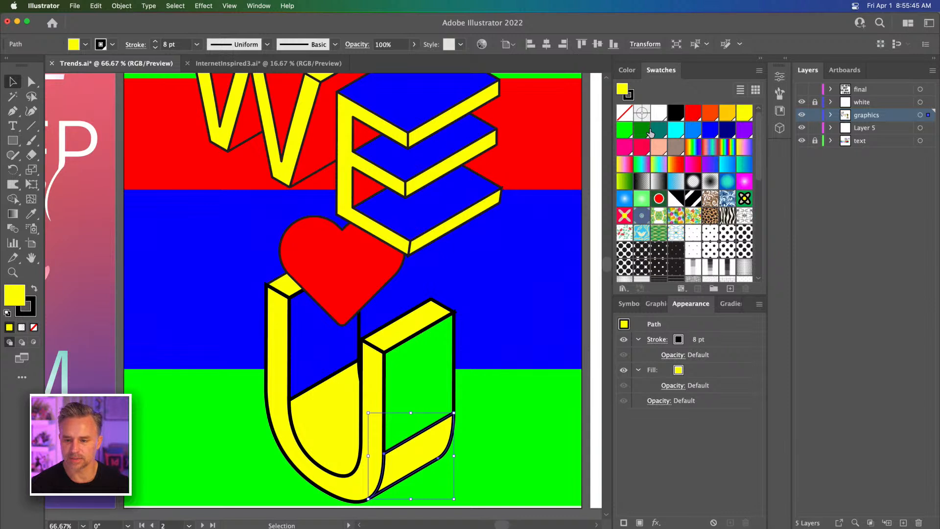
click(692, 113)
Step: Ungroup the U's curved inner bottom face and fill it with the red swatch, then deselect it
click(313, 427)
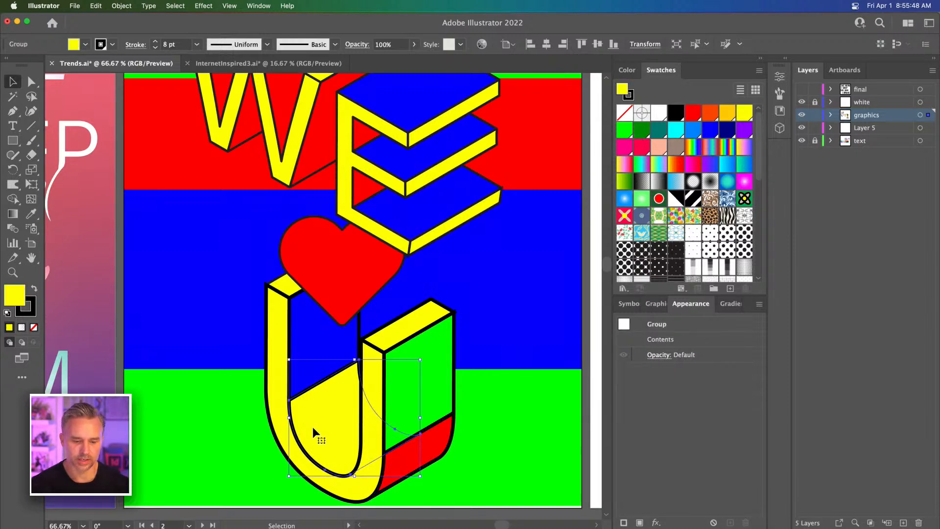
right_click(313, 427)
click(337, 436)
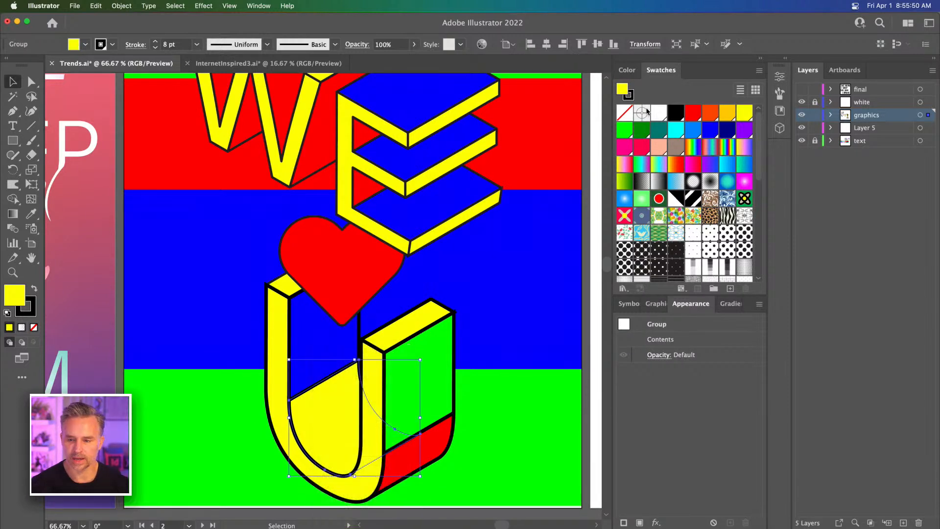
click(692, 112)
click(195, 305)
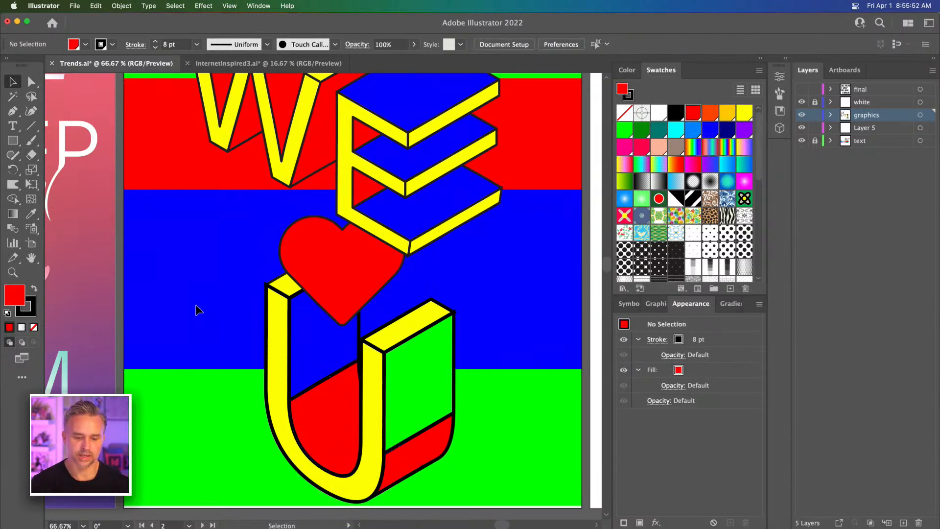
Step: Collapse the expanded side panels and examine the whole WE heart U poster beside the neighbouring gradient text poster
key(super+minus)
key(super+minus)
key(space)
drag(197, 304, 268, 350)
key(space)
drag(256, 294, 311, 236)
key(super+plus)
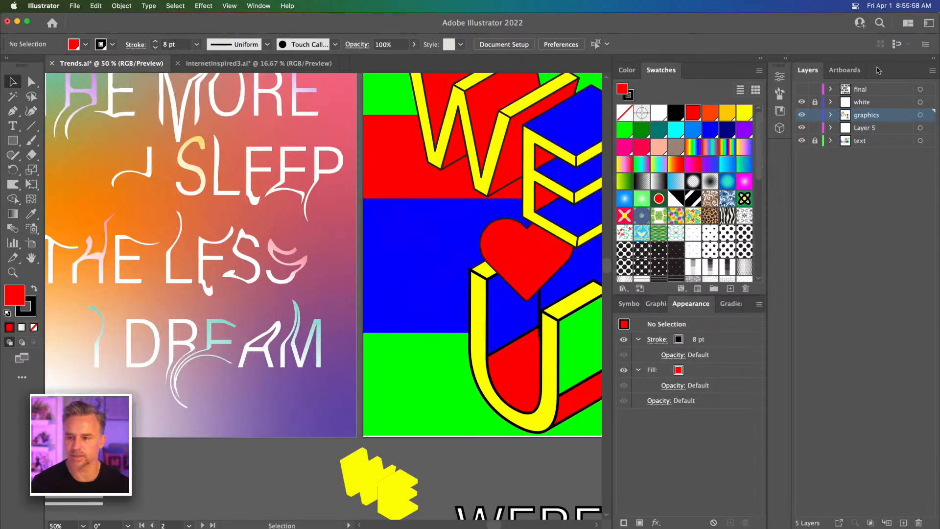
click(934, 59)
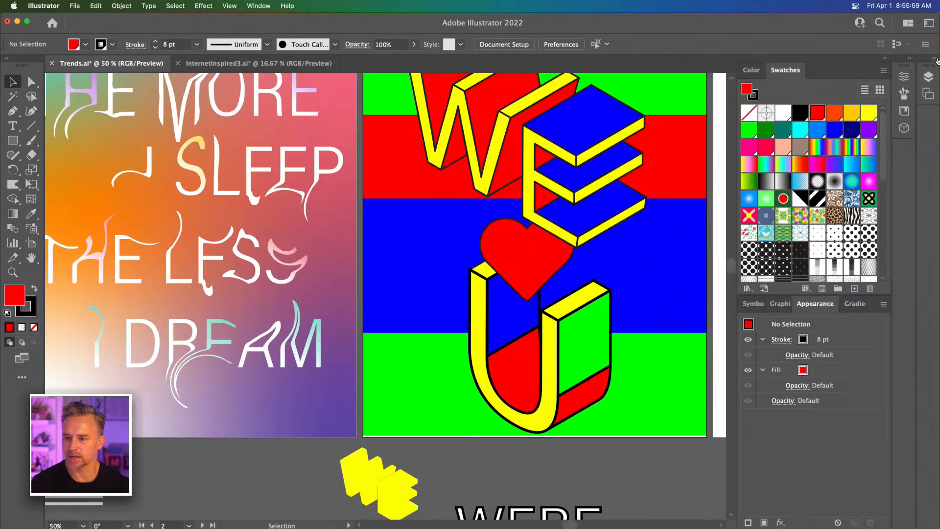
click(884, 60)
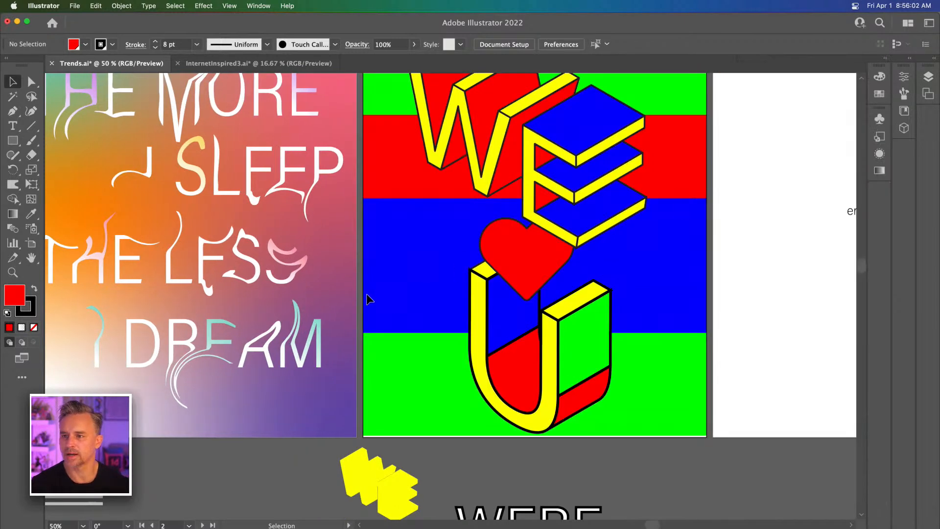
scroll(326, 242, up, 3)
scroll(326, 242, left, 3)
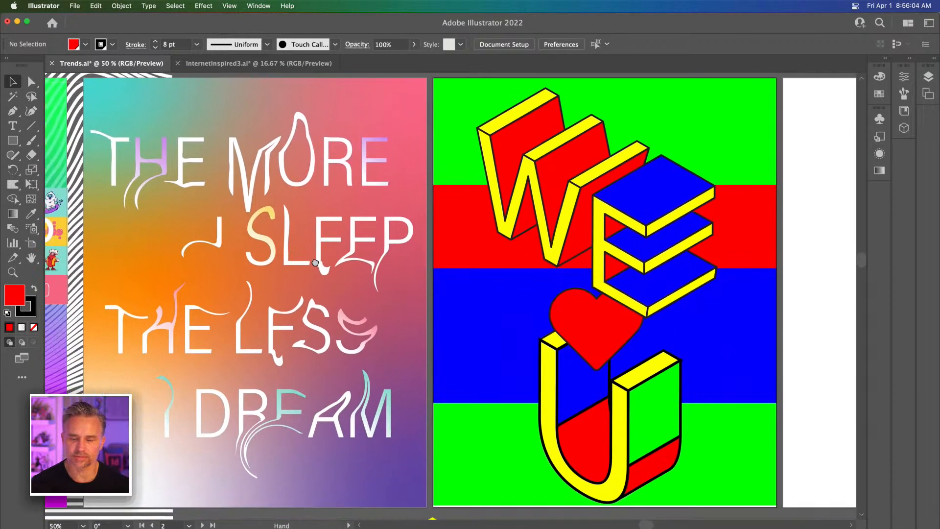